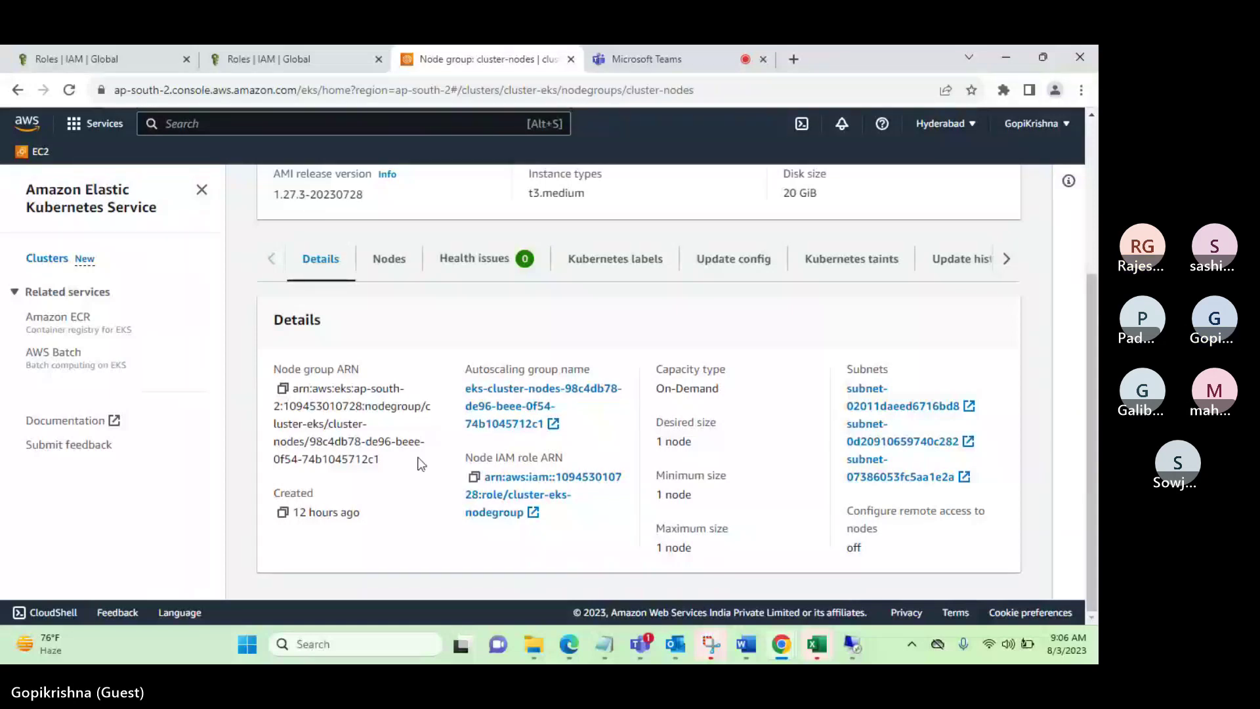
Return to the EKS home page and list the clusters, showing cluster-eks Active on 1.27
click(74, 206)
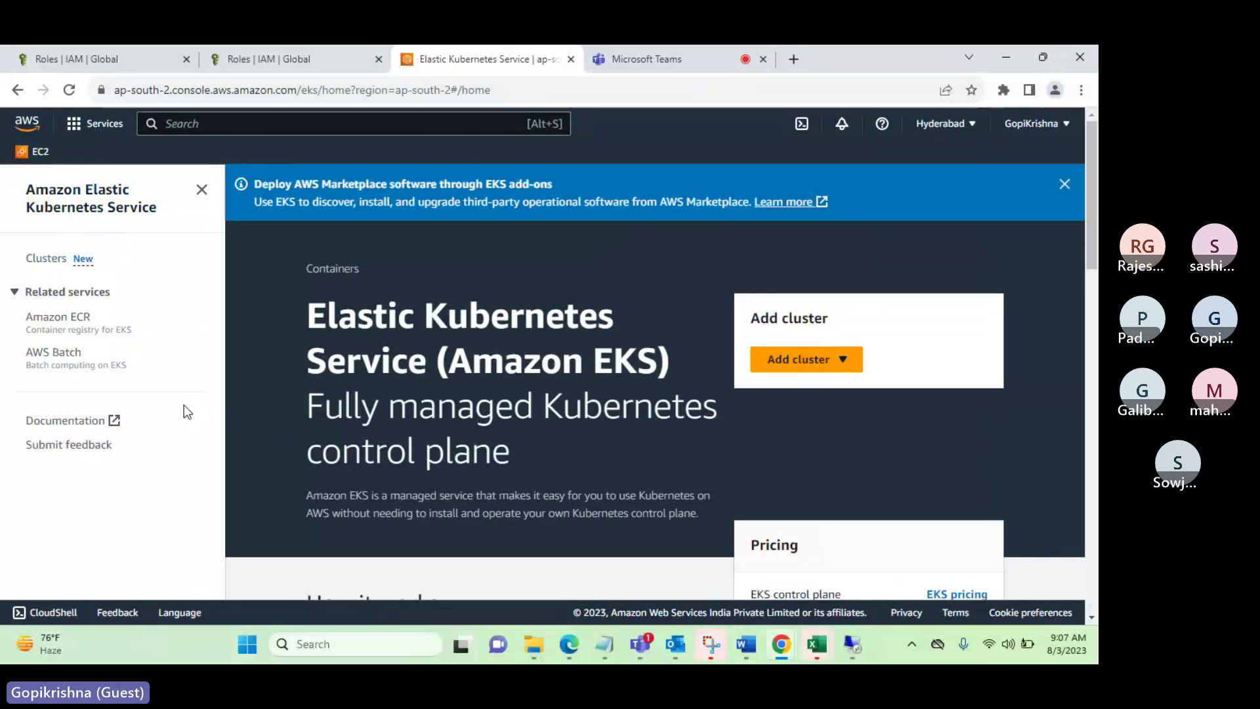
click(44, 260)
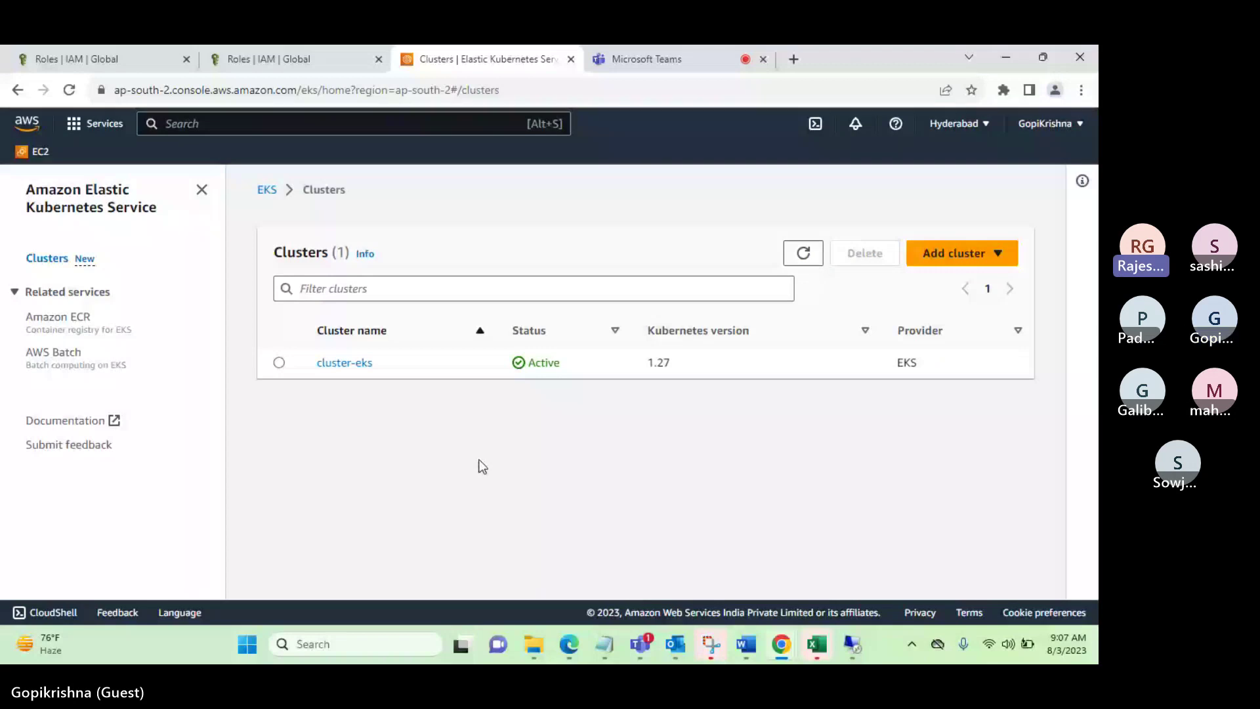
Open cluster-eks and scroll to its details, including API server endpoint and Cluster ARN
click(355, 363)
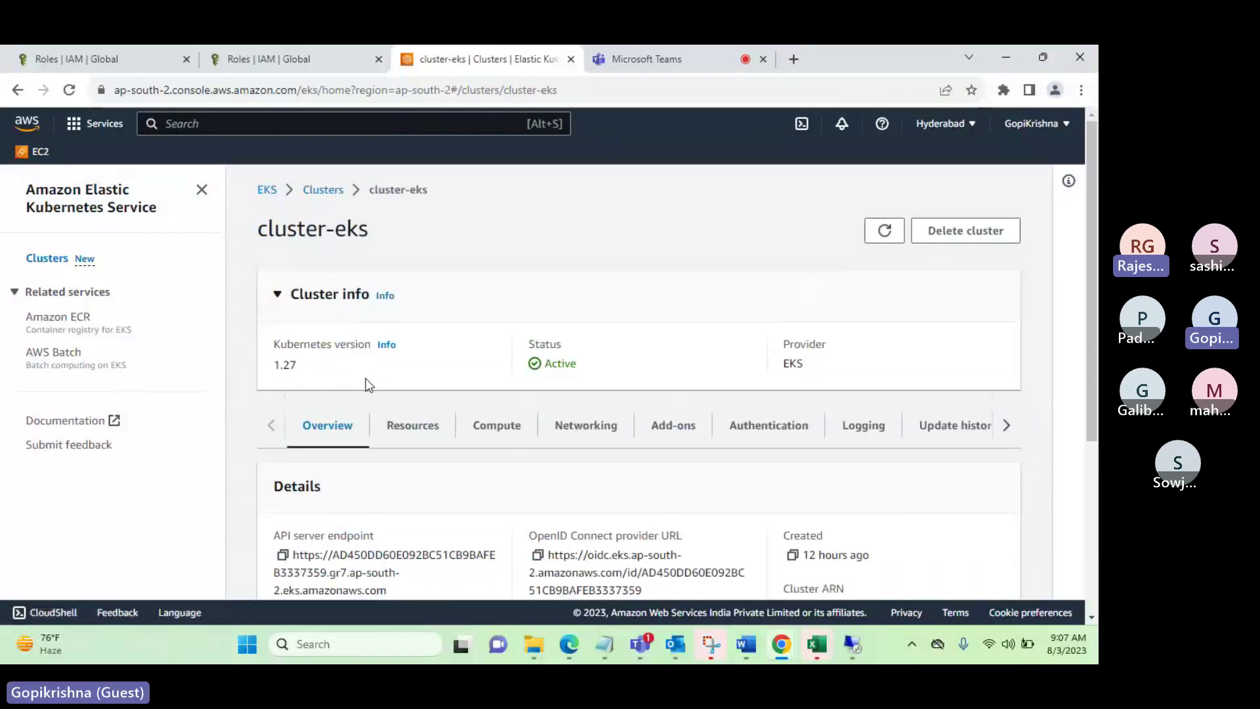
scroll(365, 378, down, 1)
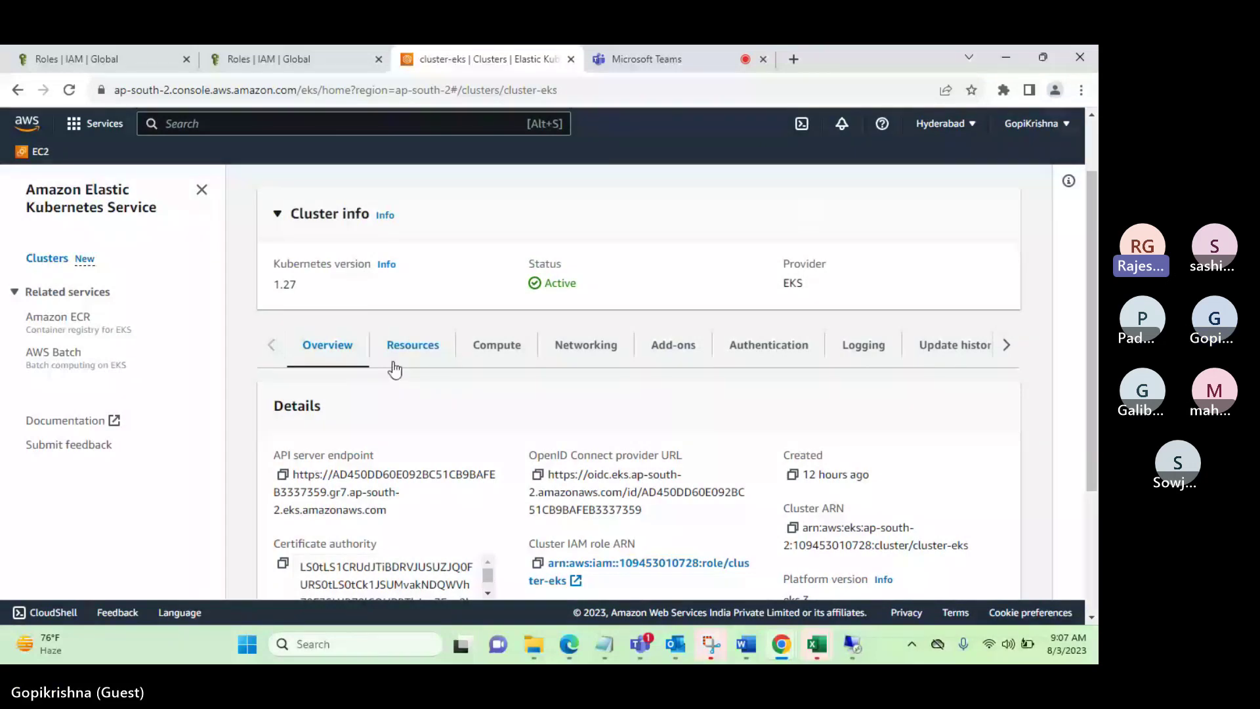
View cluster-eks Resources with Pods (4), declining the Teams call and dismissing the chat toast
click(394, 362)
scroll(422, 413, down, 2)
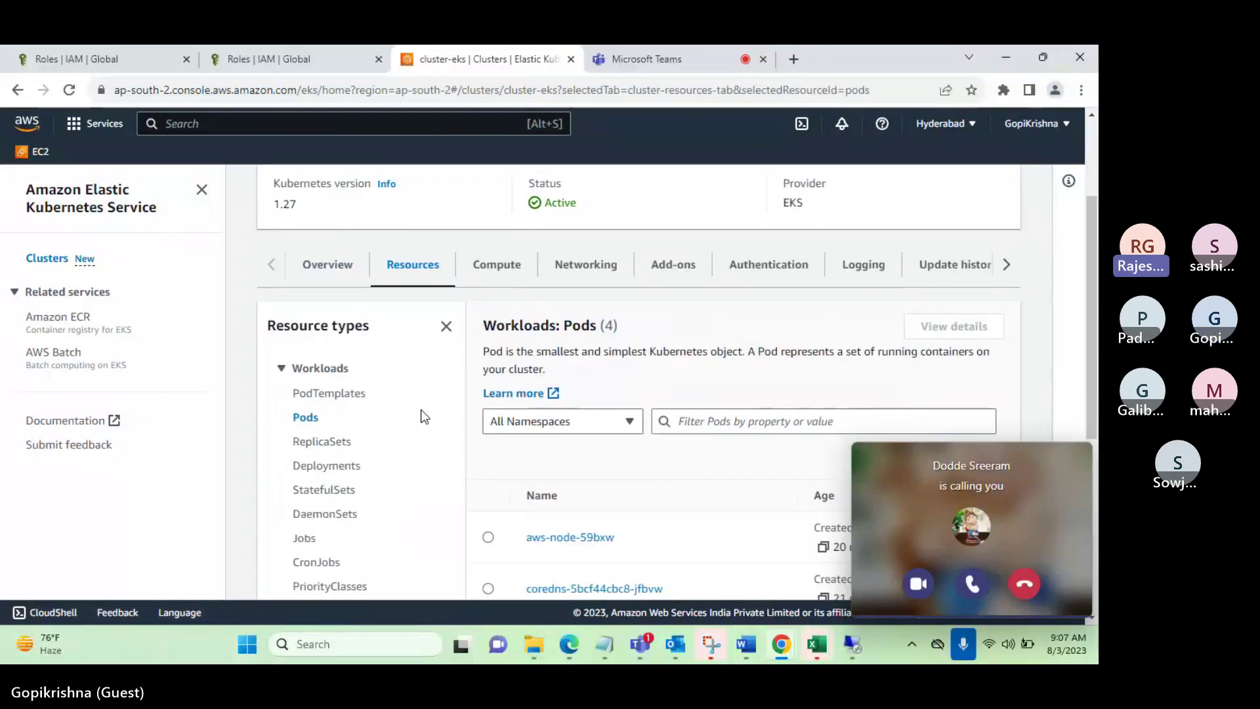
click(1024, 583)
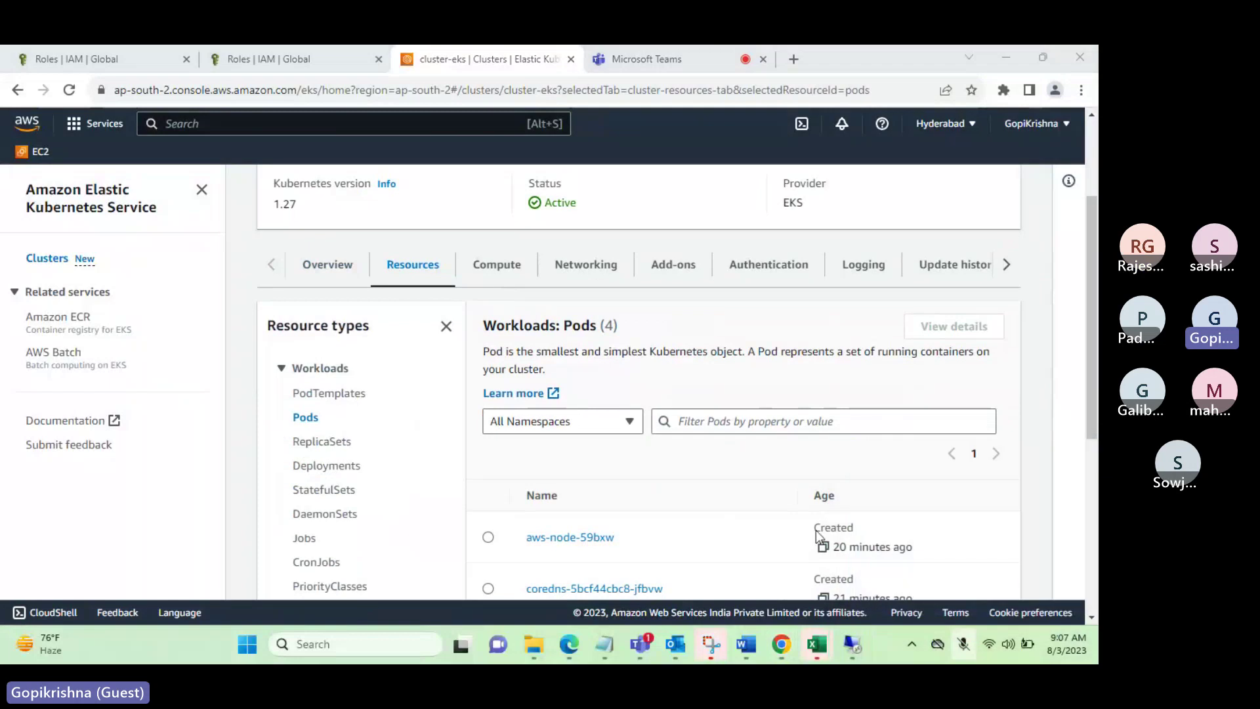
scroll(659, 503, down, 2)
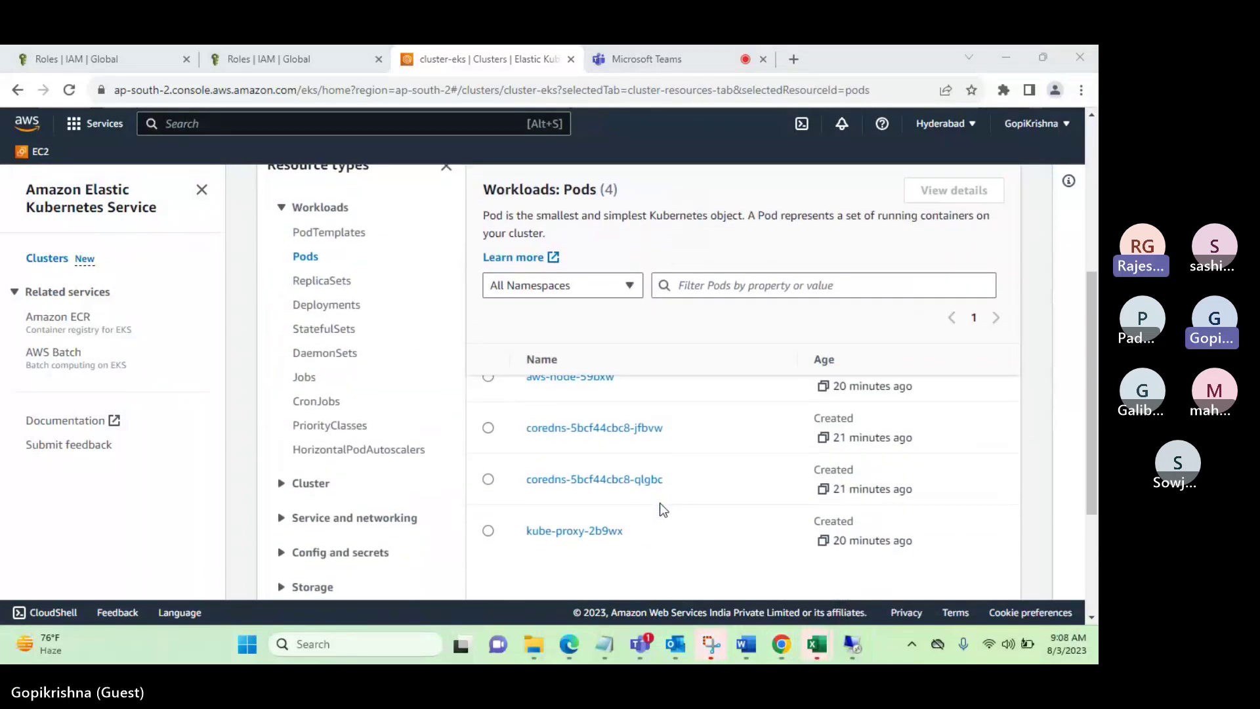
scroll(659, 503, up, 1)
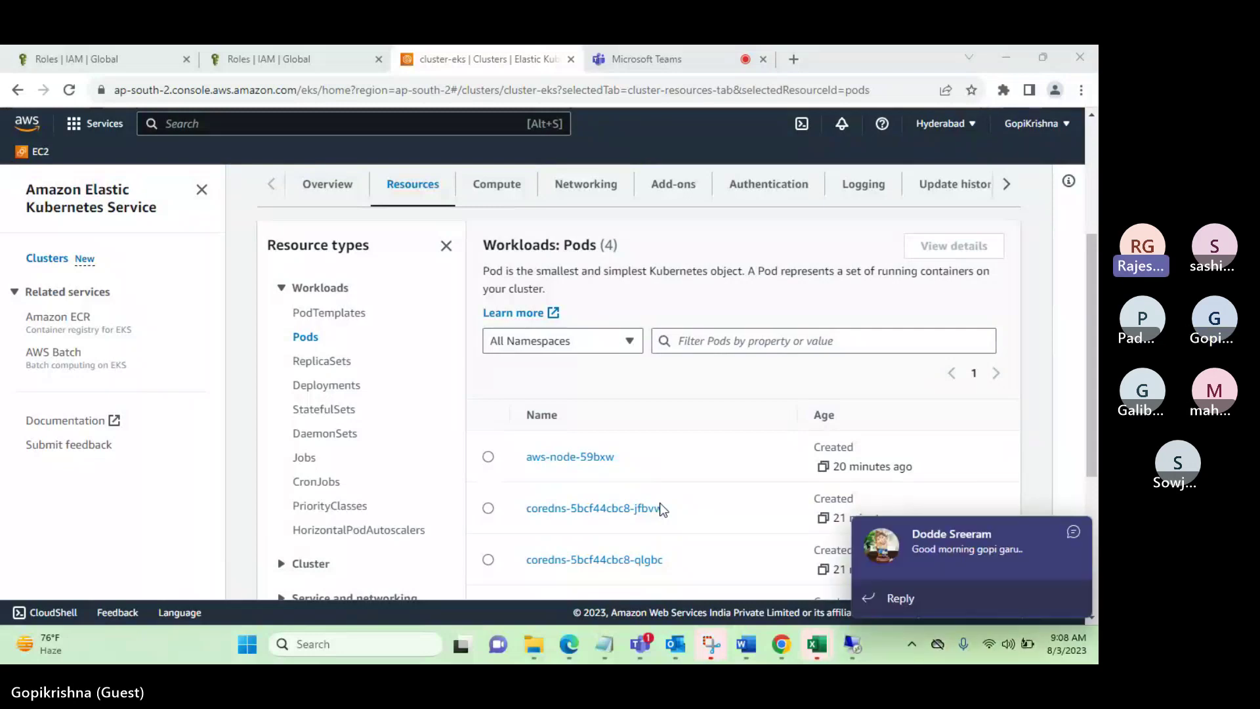
click(1078, 537)
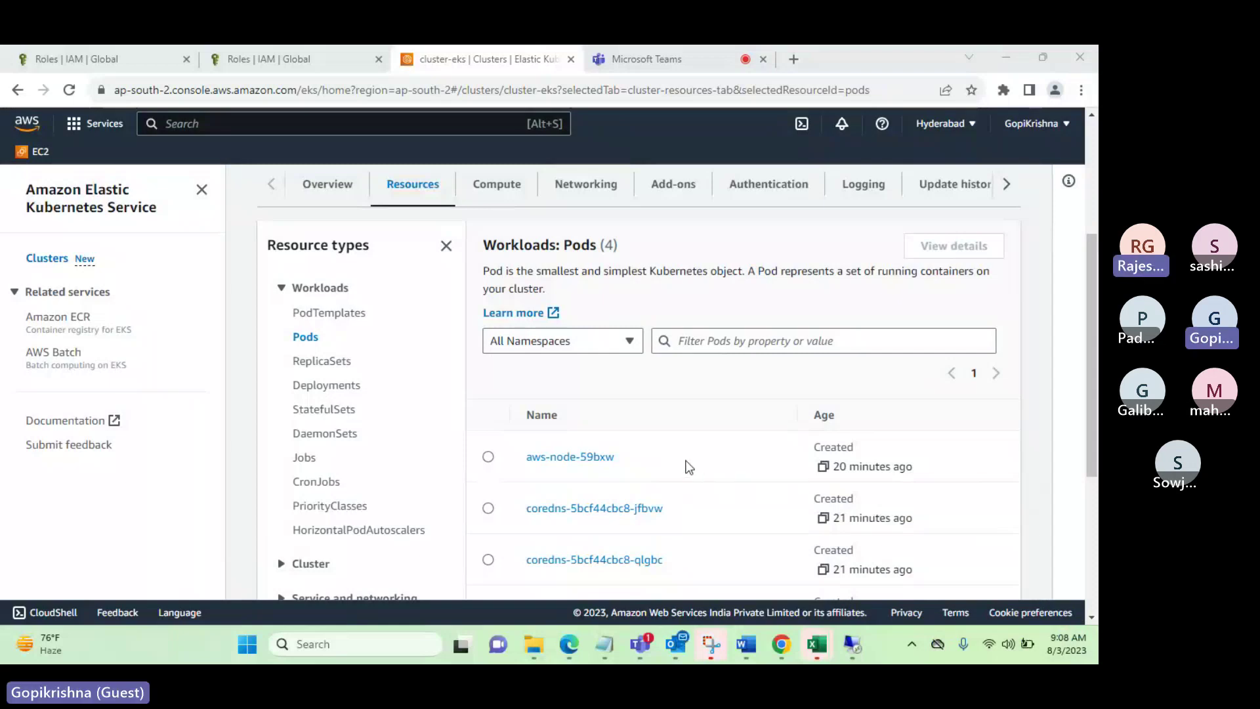
click(626, 344)
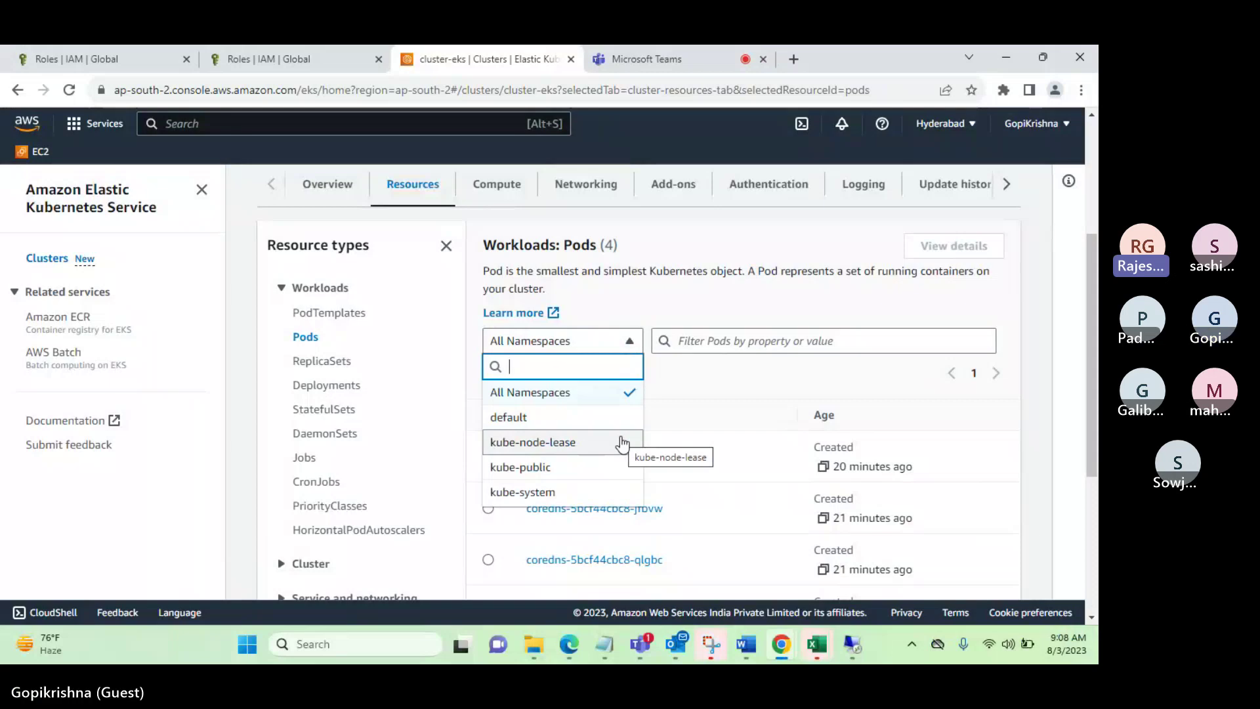
Filter pods by namespace: kube-node-lease, then kube-public, then kube-system
click(586, 443)
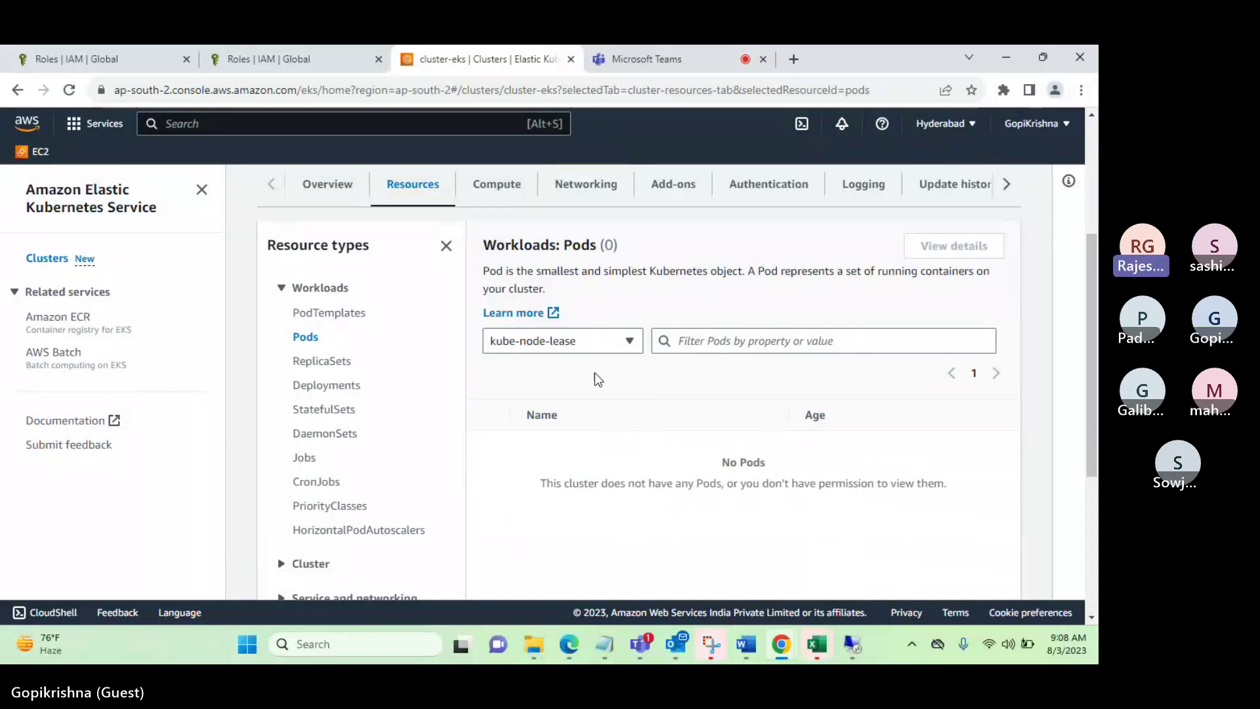
click(604, 341)
click(550, 468)
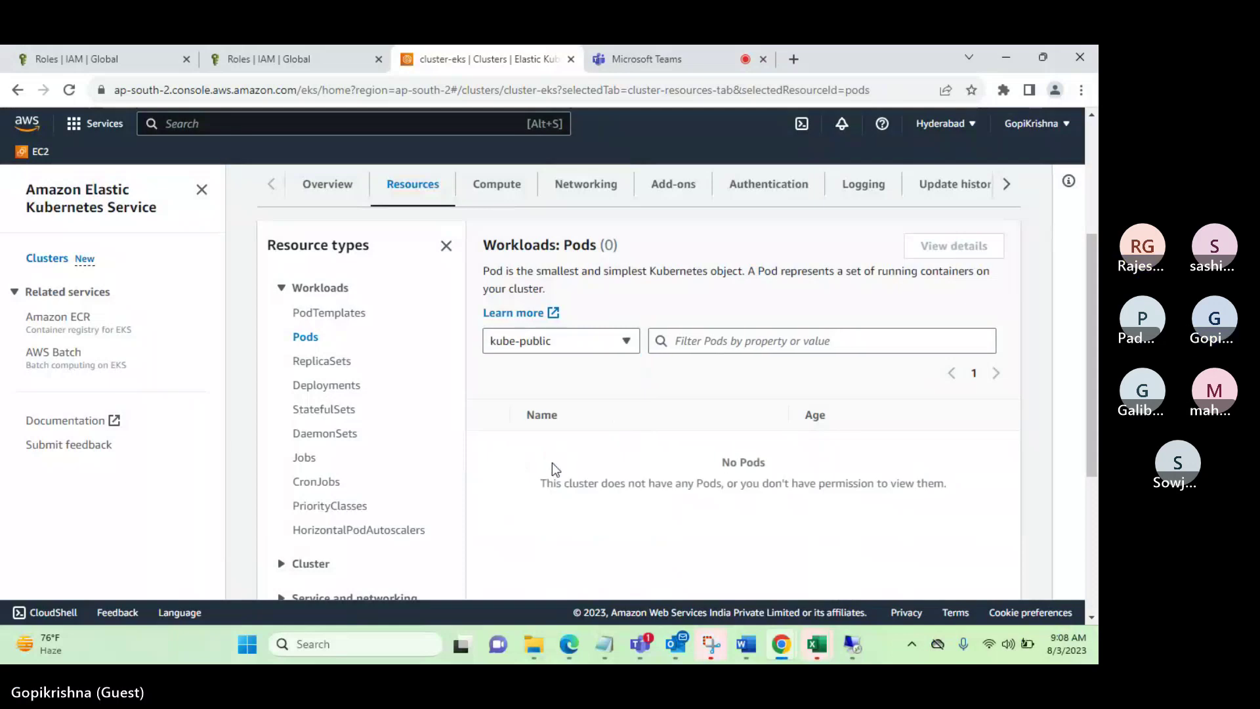
click(598, 340)
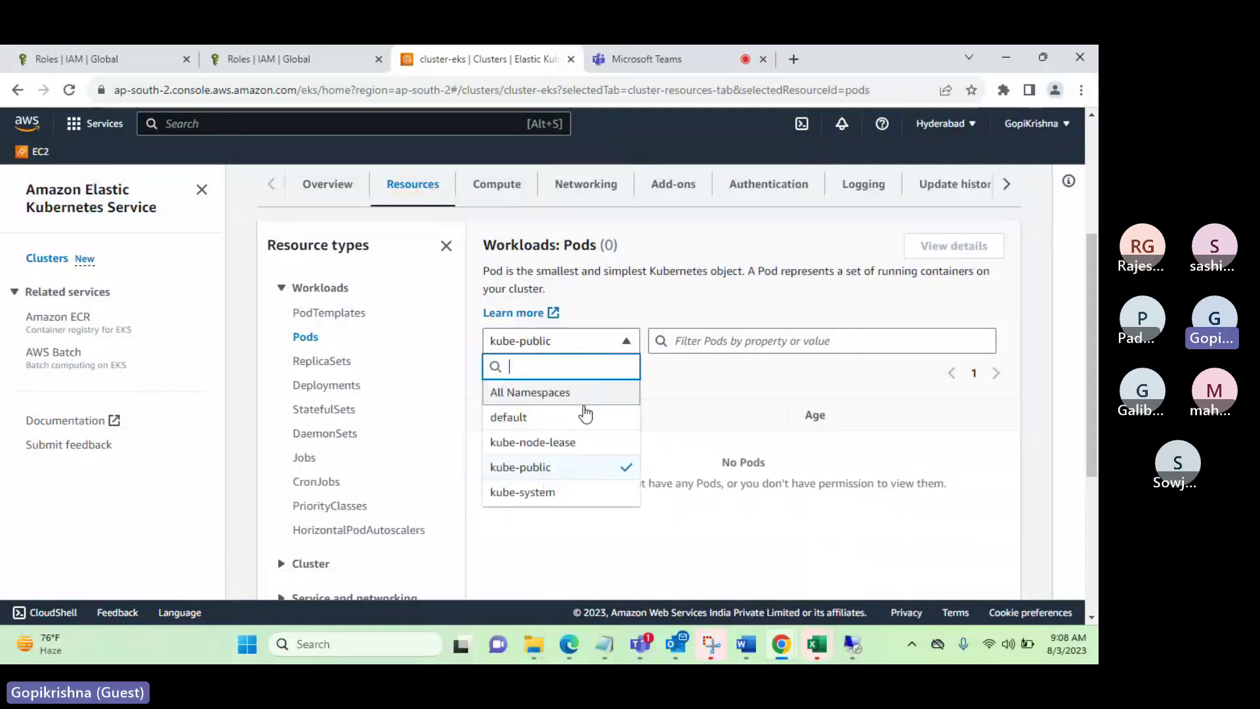
click(579, 491)
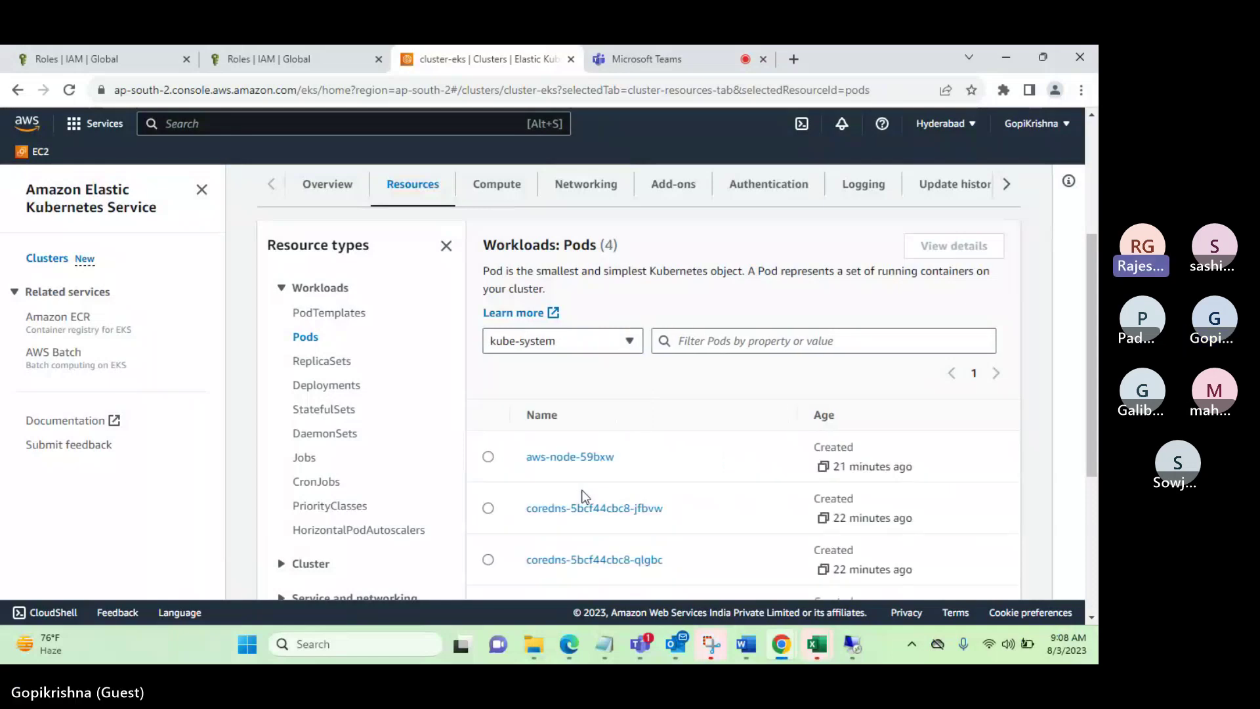
Expand the Cluster group under Resource types
scroll(581, 489, down, 1)
scroll(582, 491, up, 1)
scroll(585, 497, down, 1)
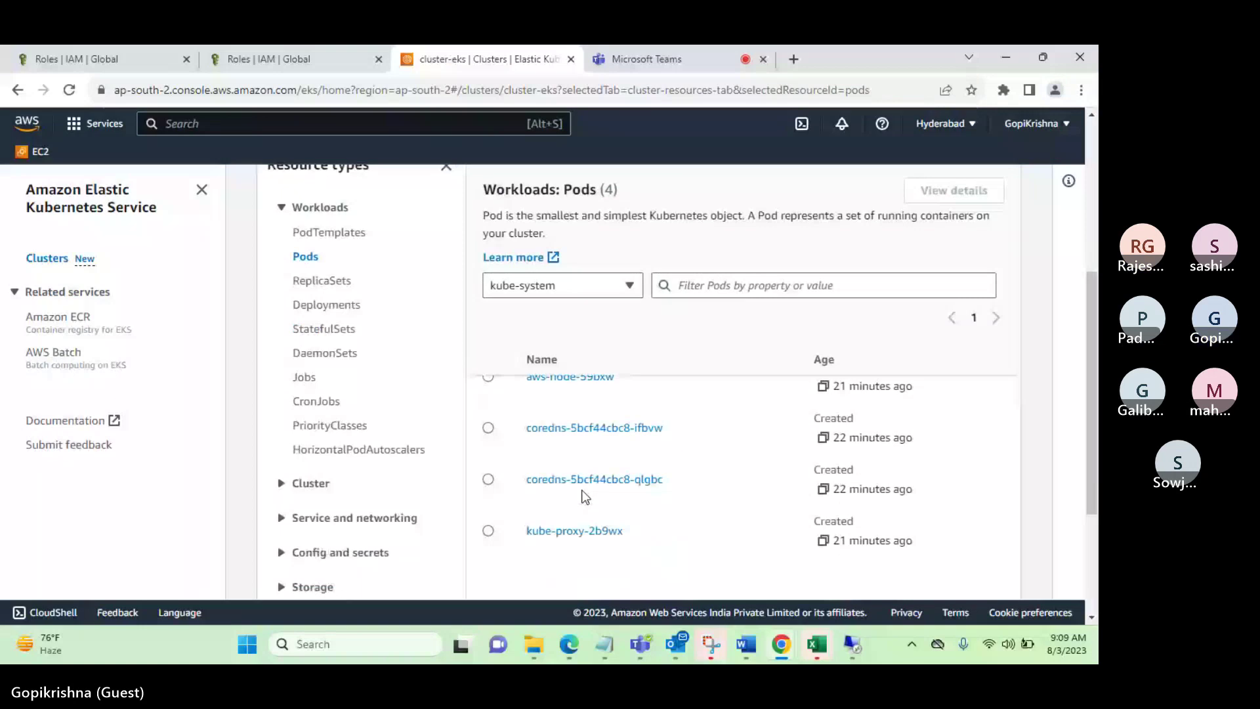
click(277, 482)
scroll(278, 483, down, 2)
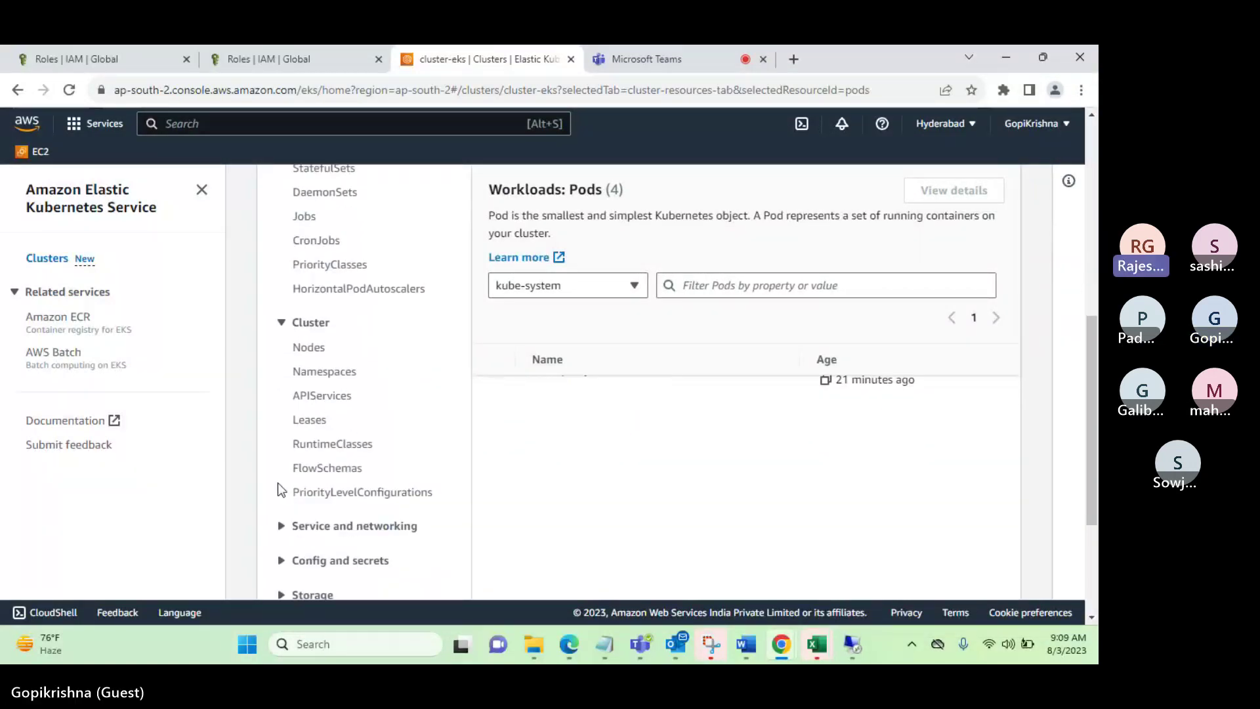
List the cluster's single Ready t3.medium node, sorted by node name, and dismiss the chat toast
click(311, 349)
scroll(604, 489, up, 1)
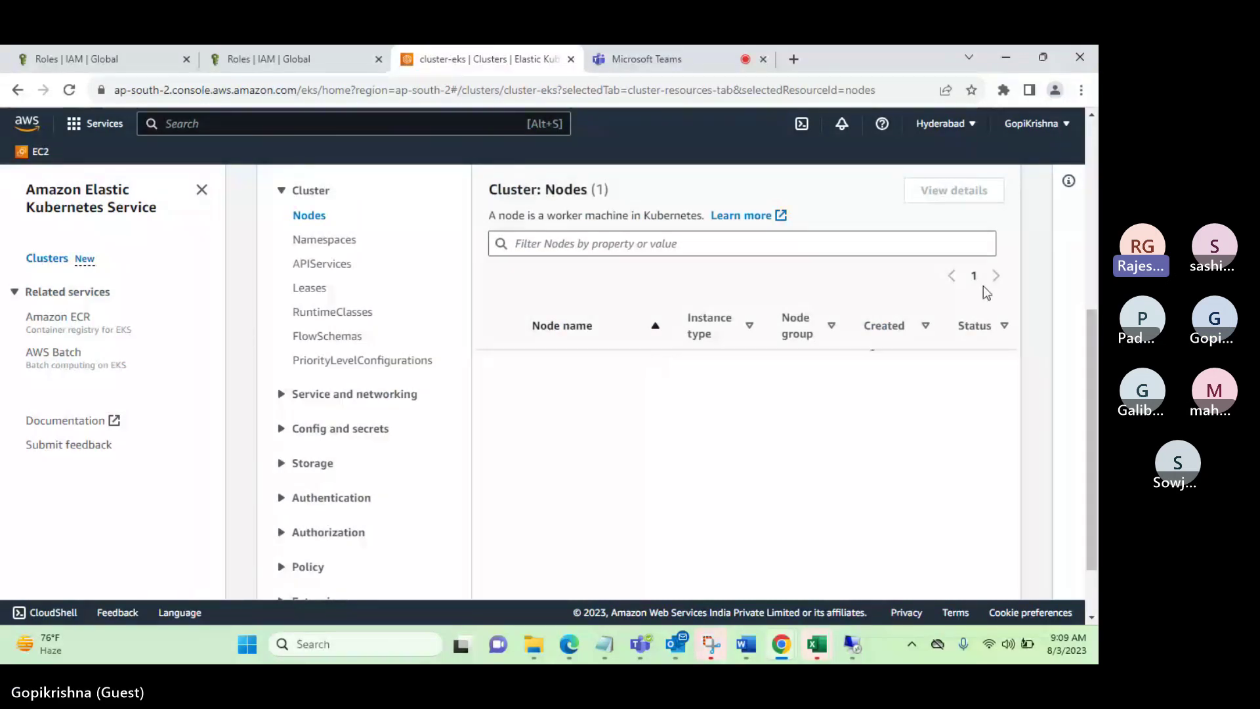
click(591, 326)
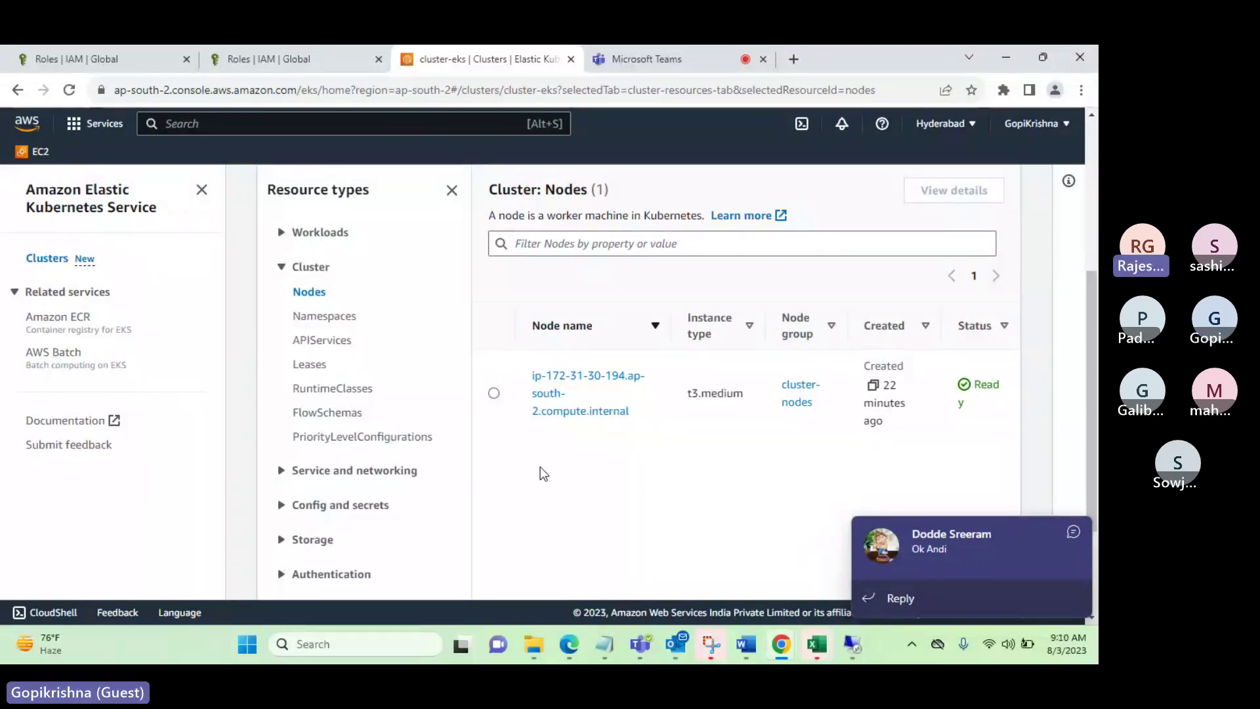
click(1074, 533)
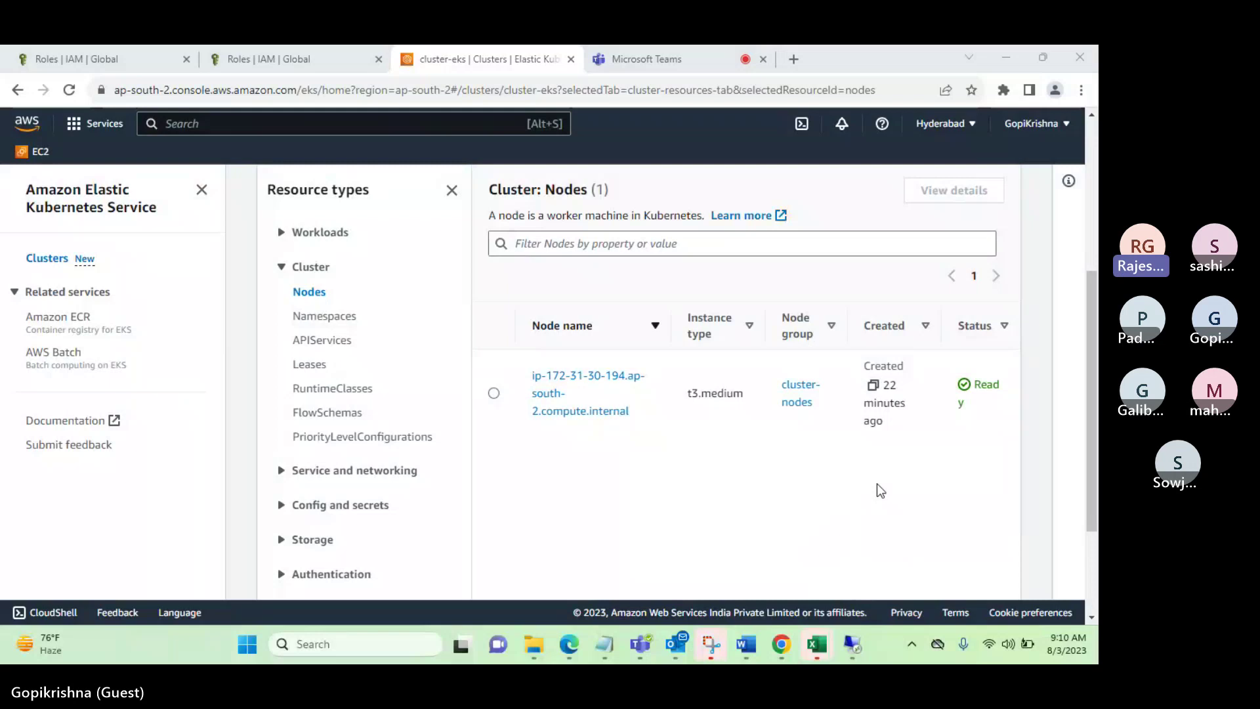
Move from the IAM Roles tab to EC2 and list the one running t3.medium instance
right_click(470, 59)
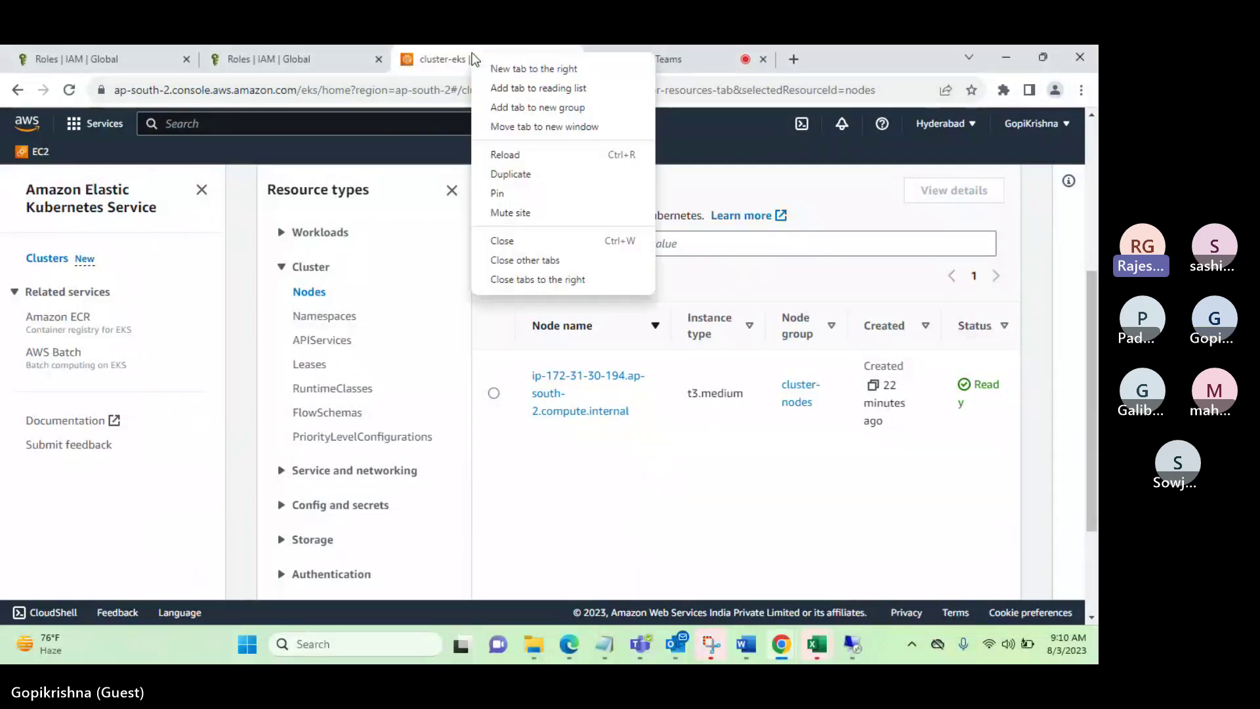
click(289, 64)
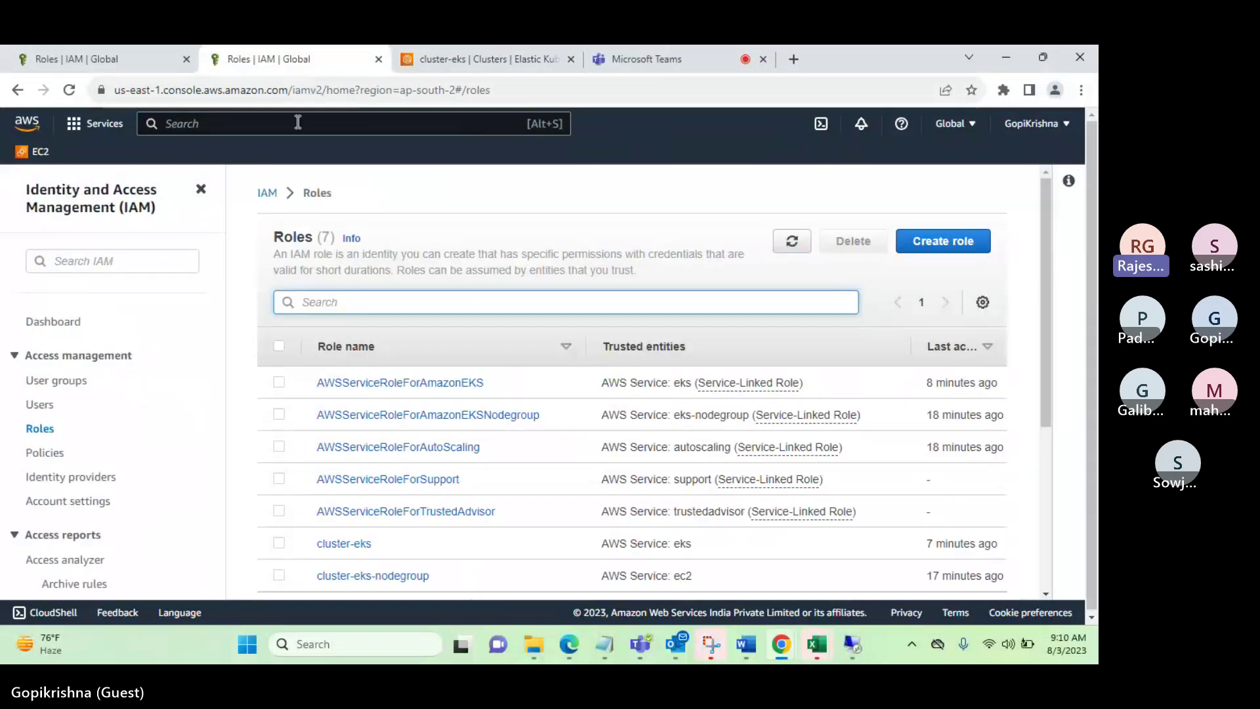
click(36, 152)
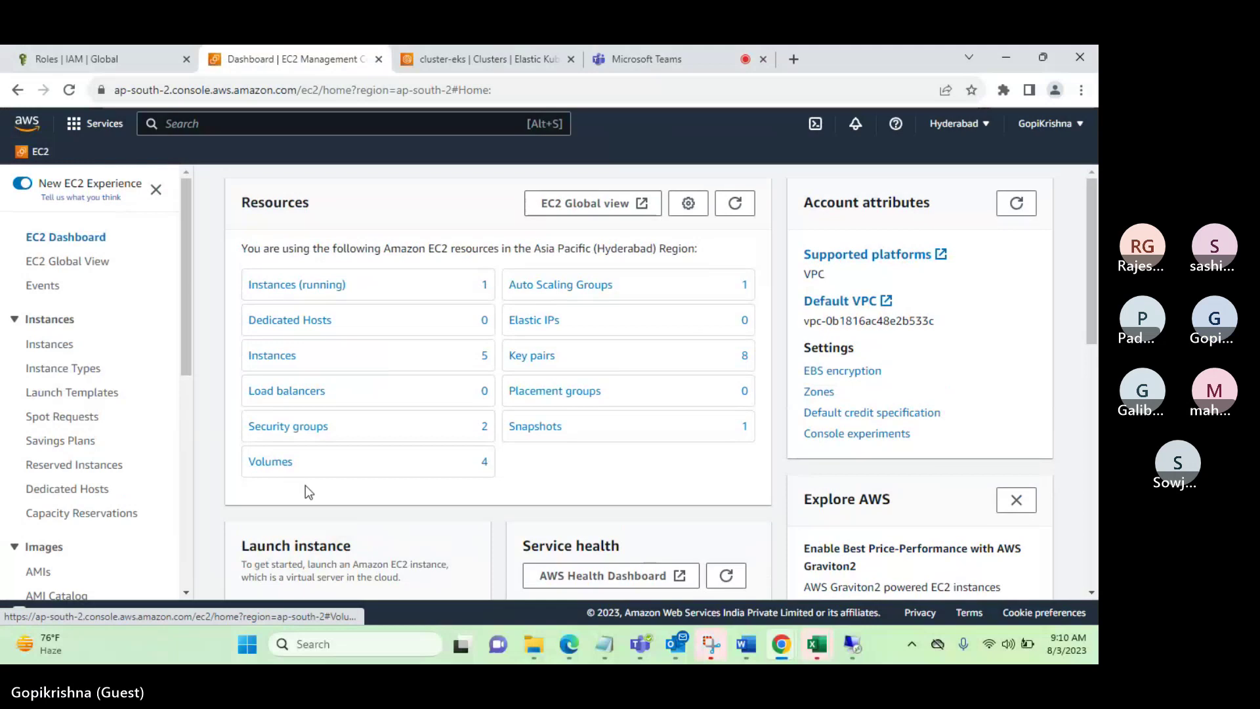
click(289, 286)
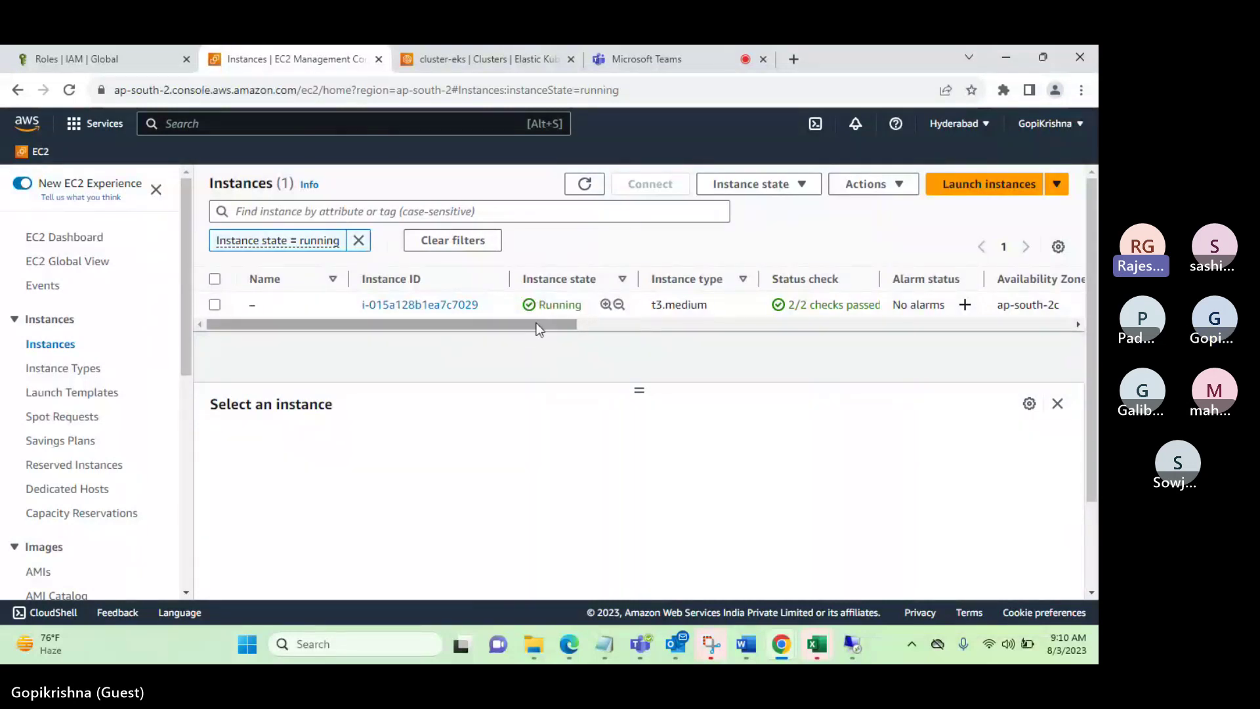
Review the instance summary: IAM role cluster-eks-nodegroup and an amazon-eks-node-1.27 AMI
click(442, 306)
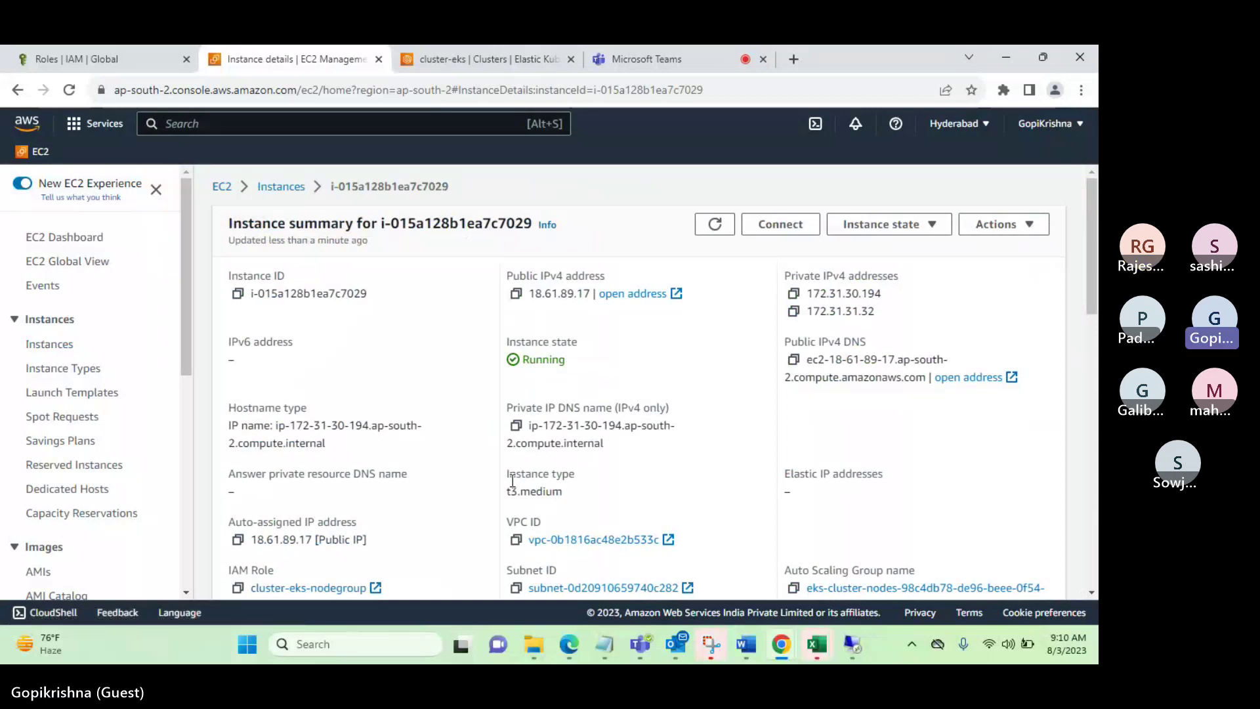
scroll(513, 481, down, 1)
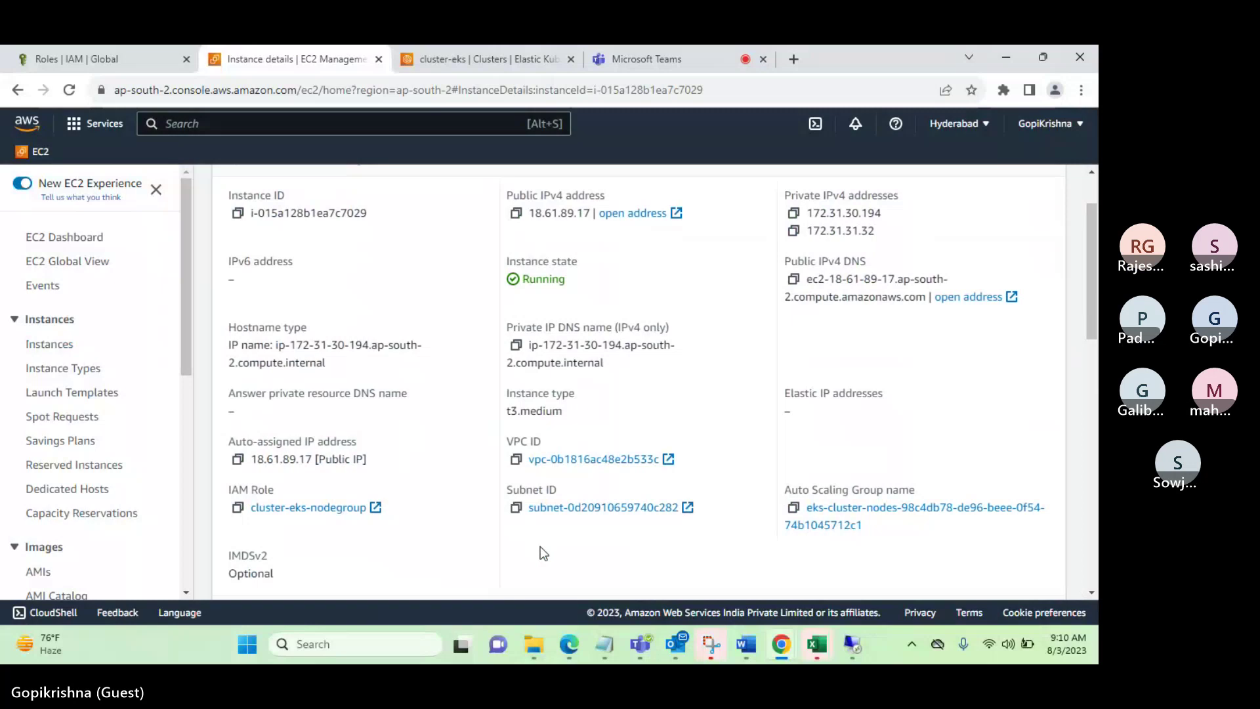
scroll(541, 551, down, 3)
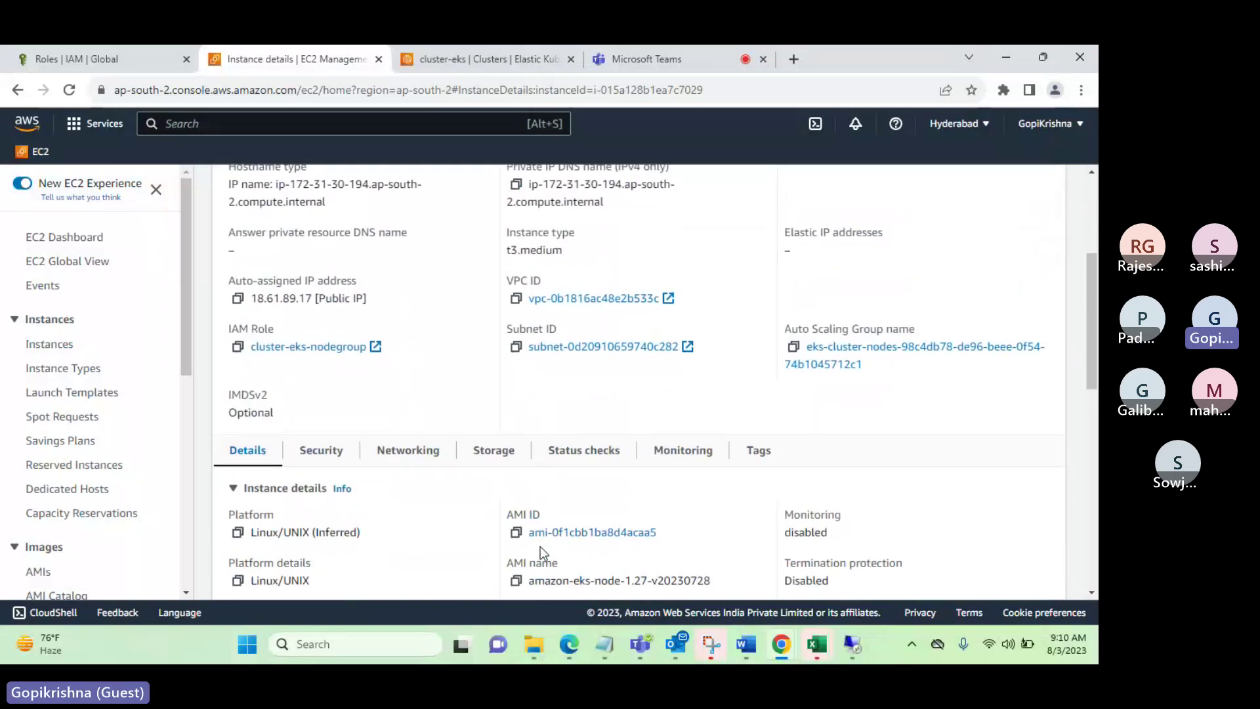
scroll(541, 550, down, 4)
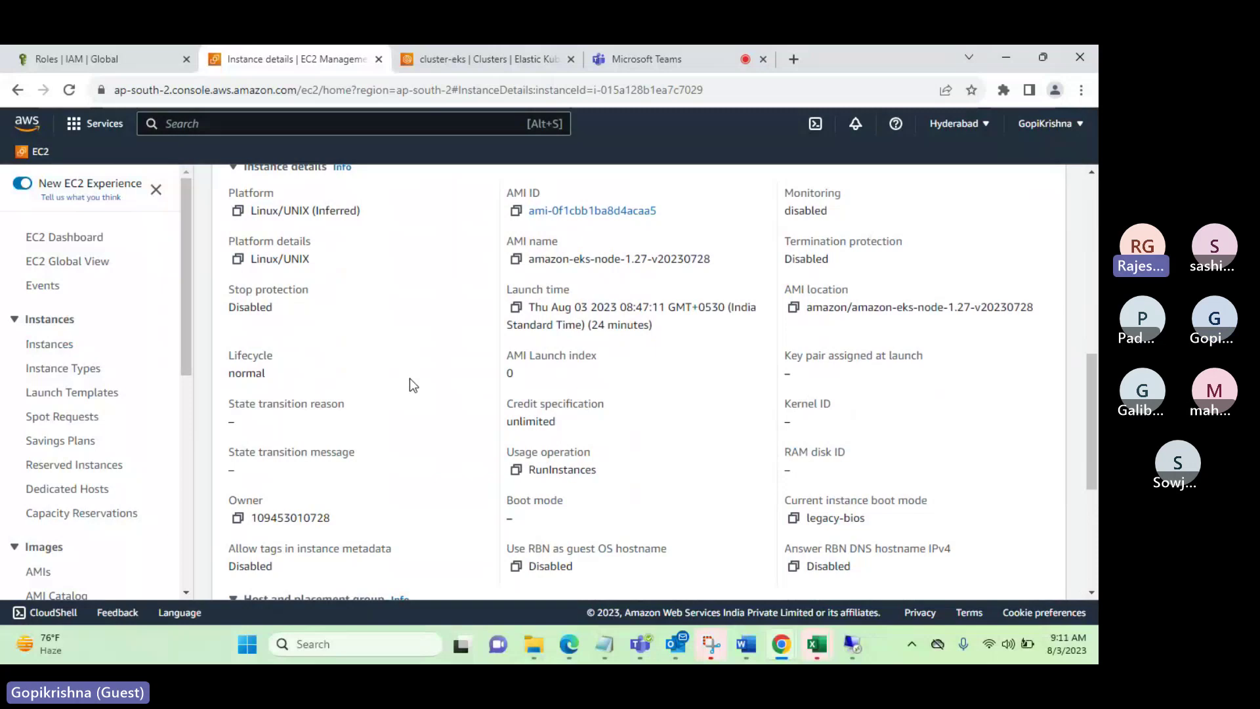
scroll(410, 379, up, 2)
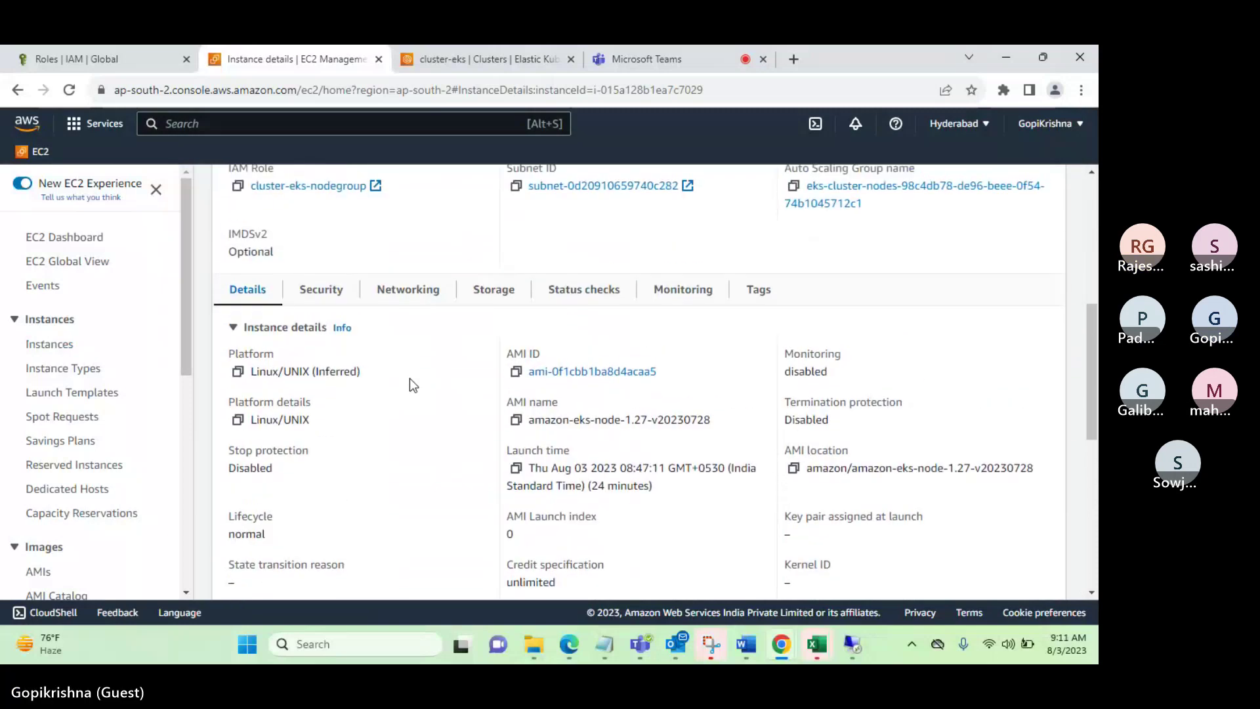
scroll(411, 384, up, 1)
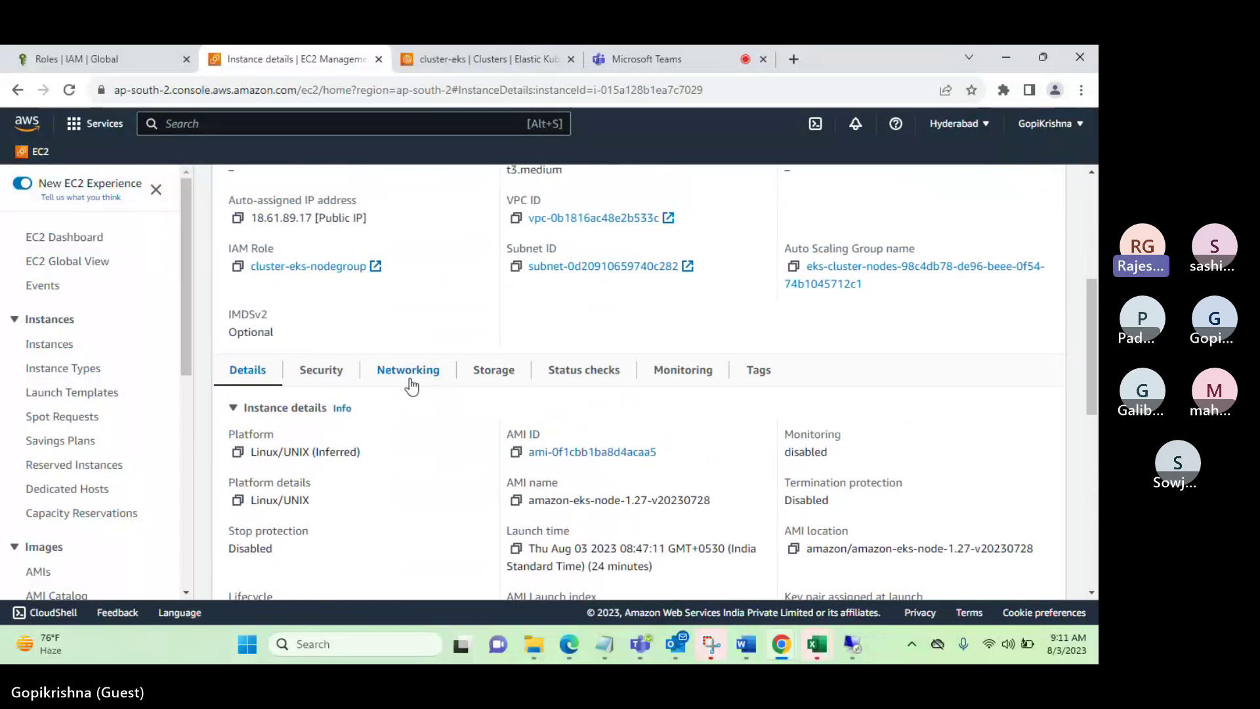
scroll(410, 379, up, 4)
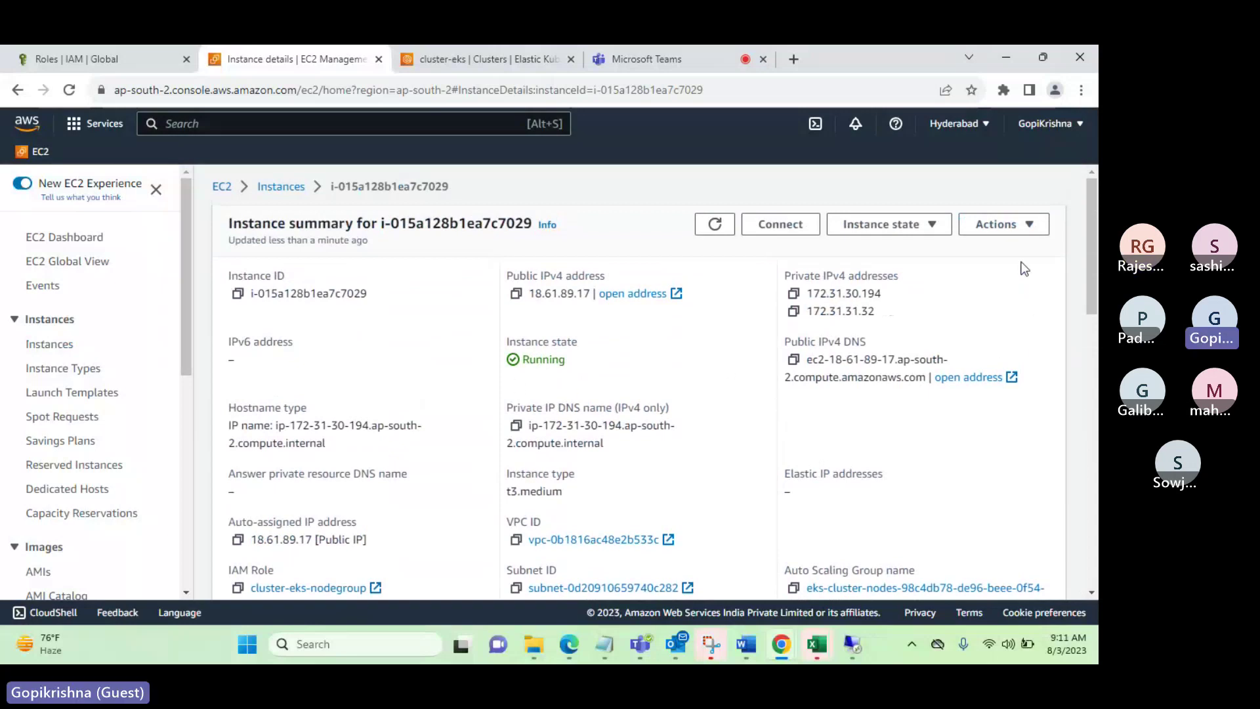
Browse the instance's Actions submenus, then return to the cluster-eks Nodes list
click(1011, 225)
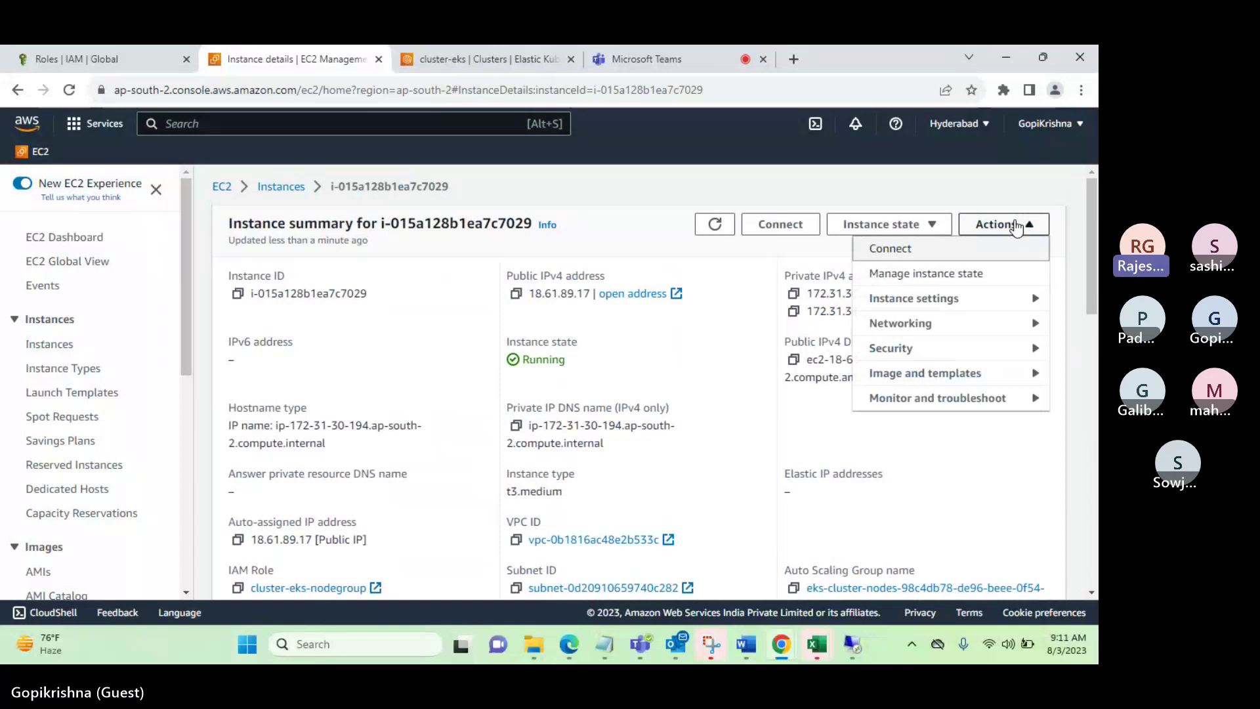
mouse_move(983, 352)
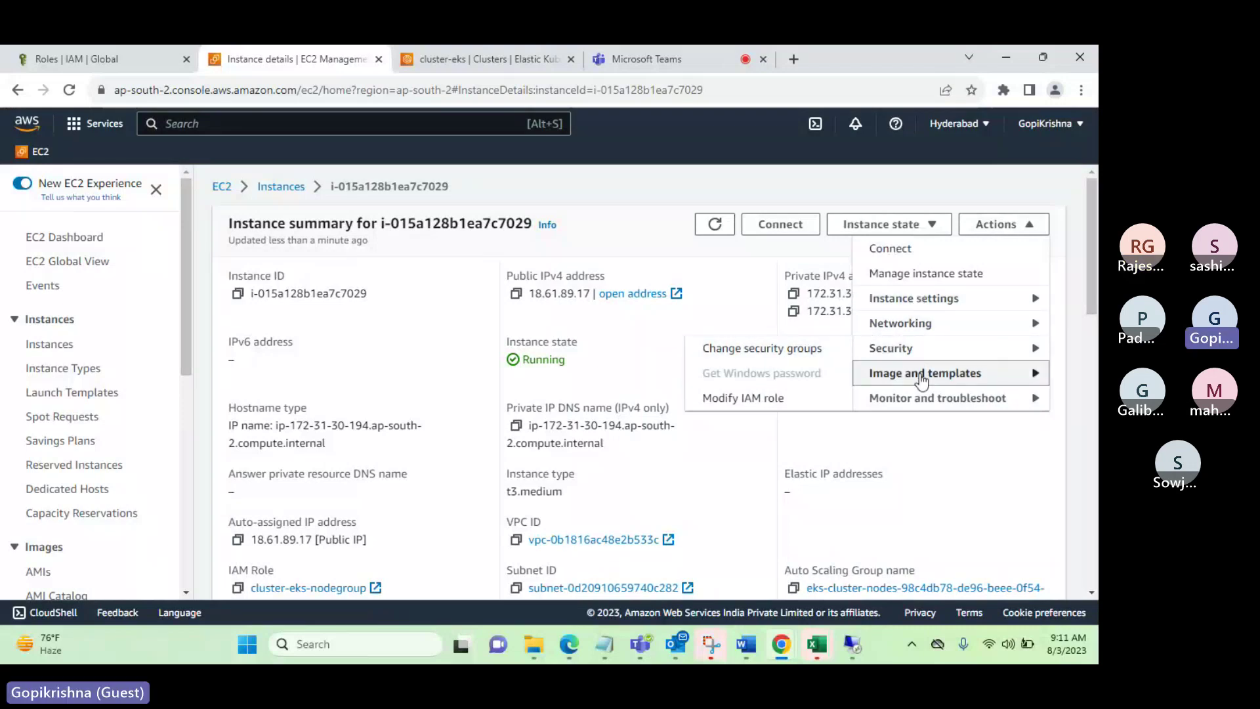
mouse_move(921, 381)
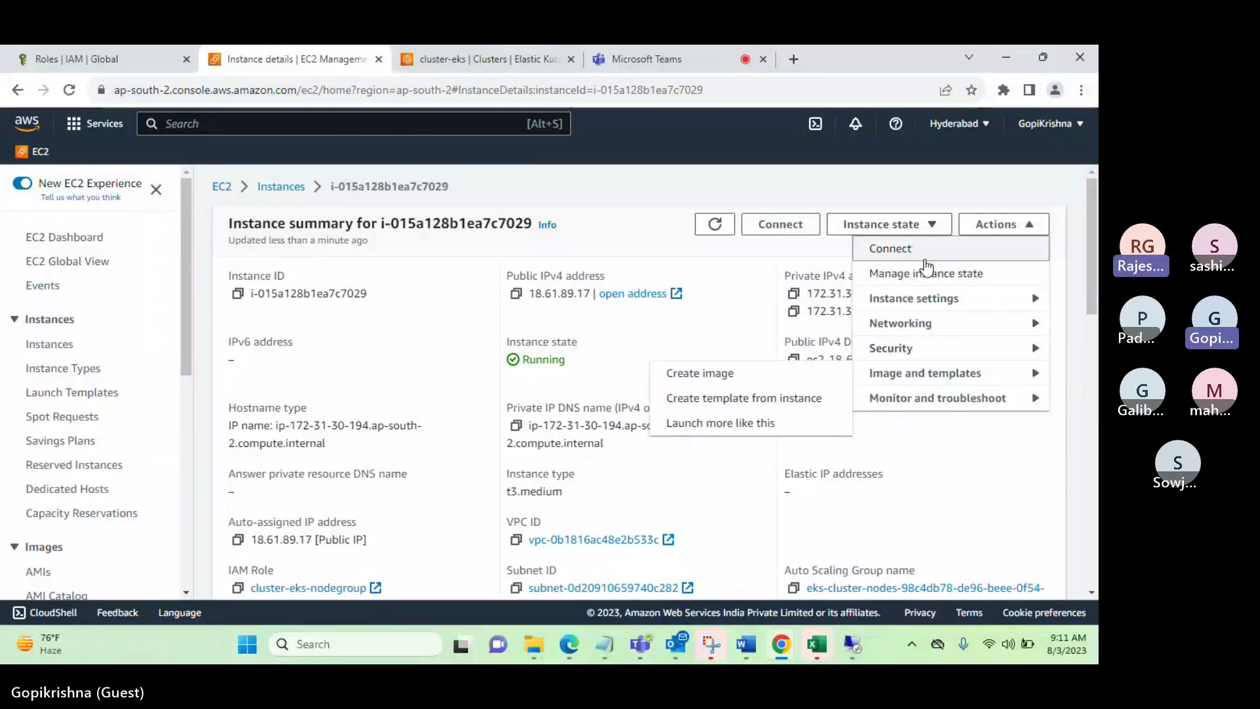
mouse_move(928, 297)
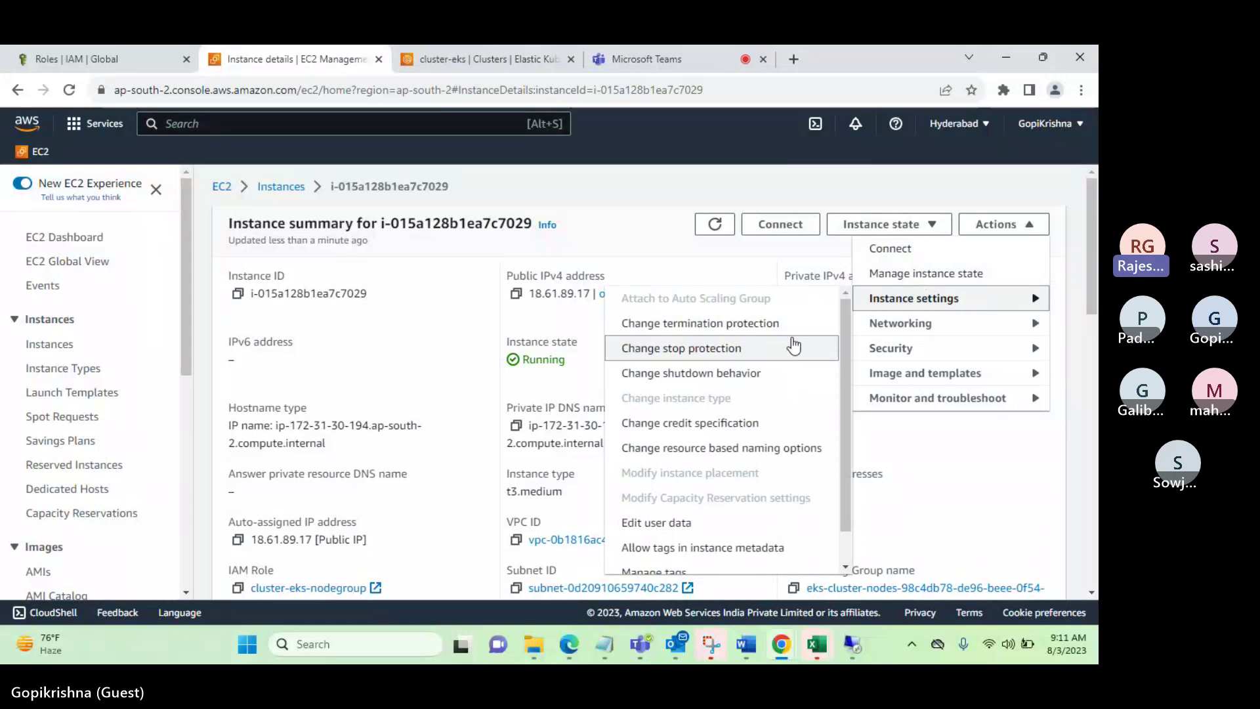
scroll(794, 345, down, 1)
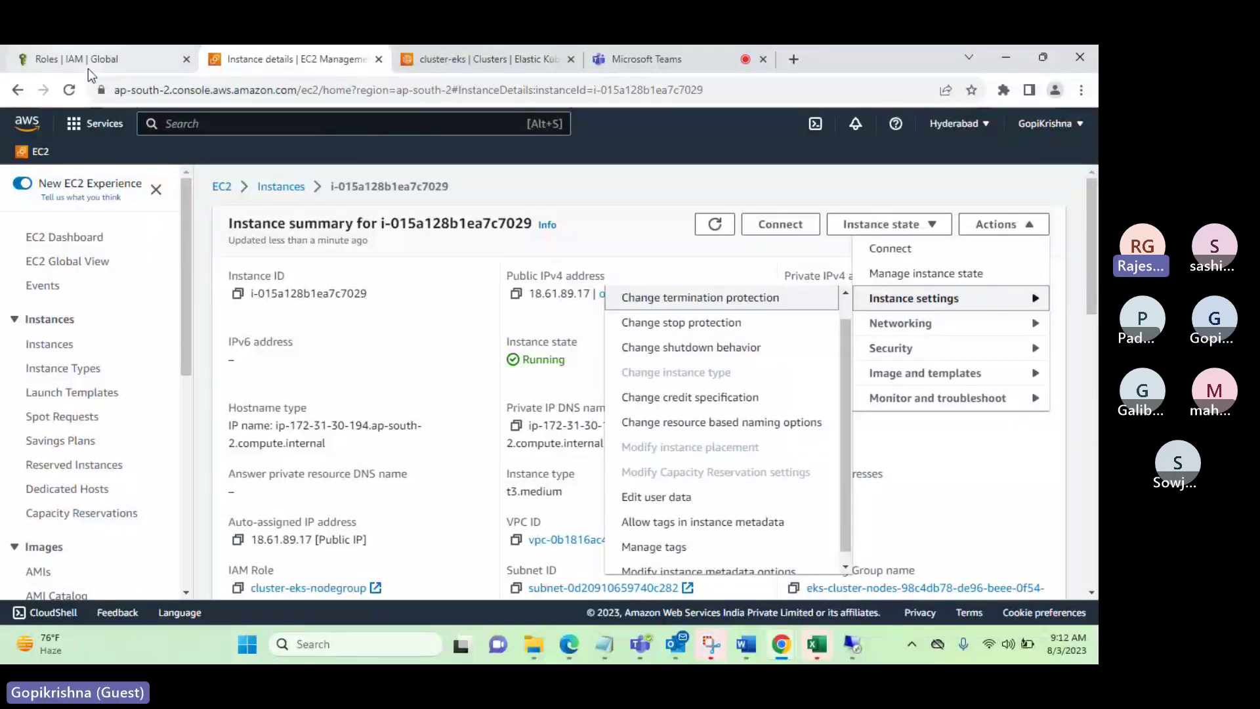
mouse_move(90, 66)
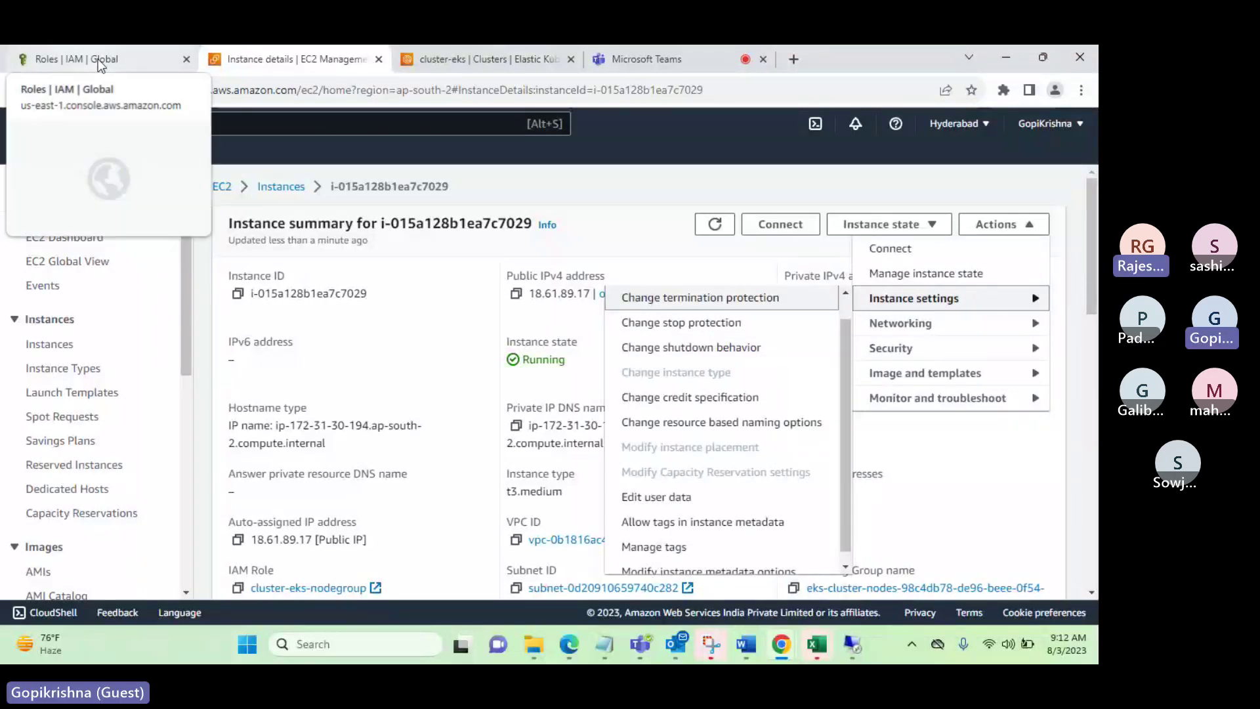
click(483, 54)
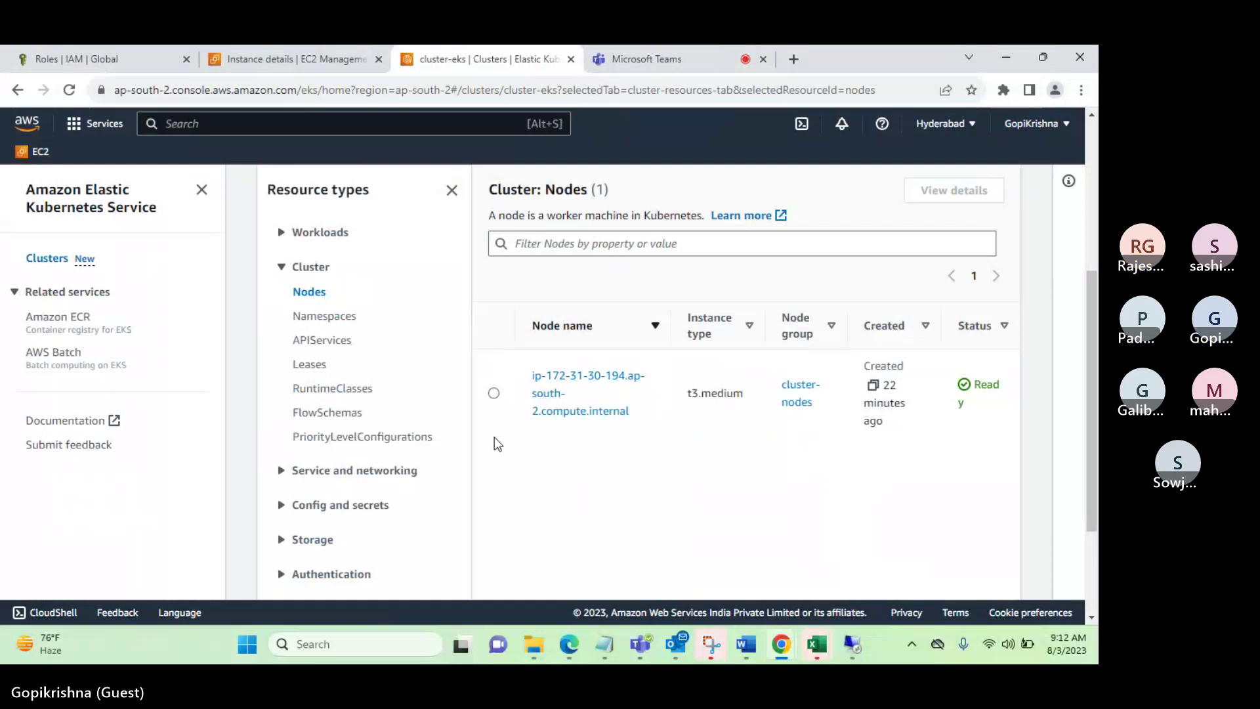
Open node ip-172-31-30-194.ap-south-2.compute.internal and review its Capacity allocation charts
click(559, 379)
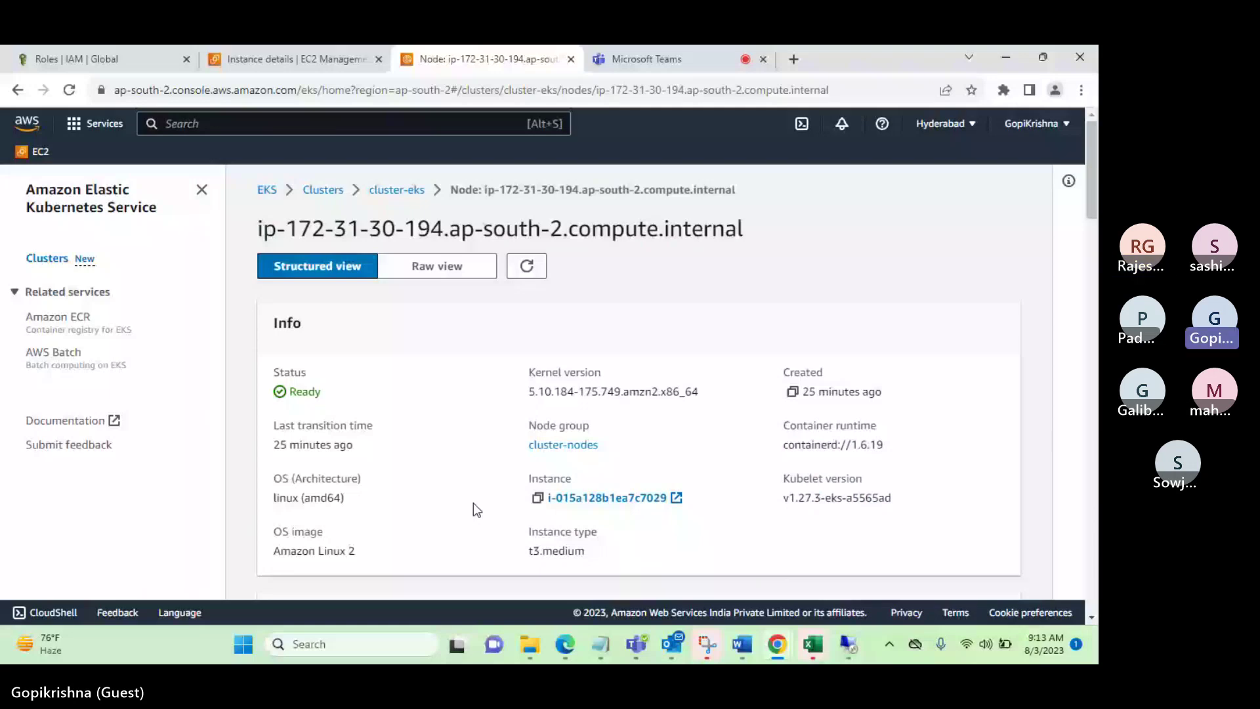
scroll(474, 503, down, 6)
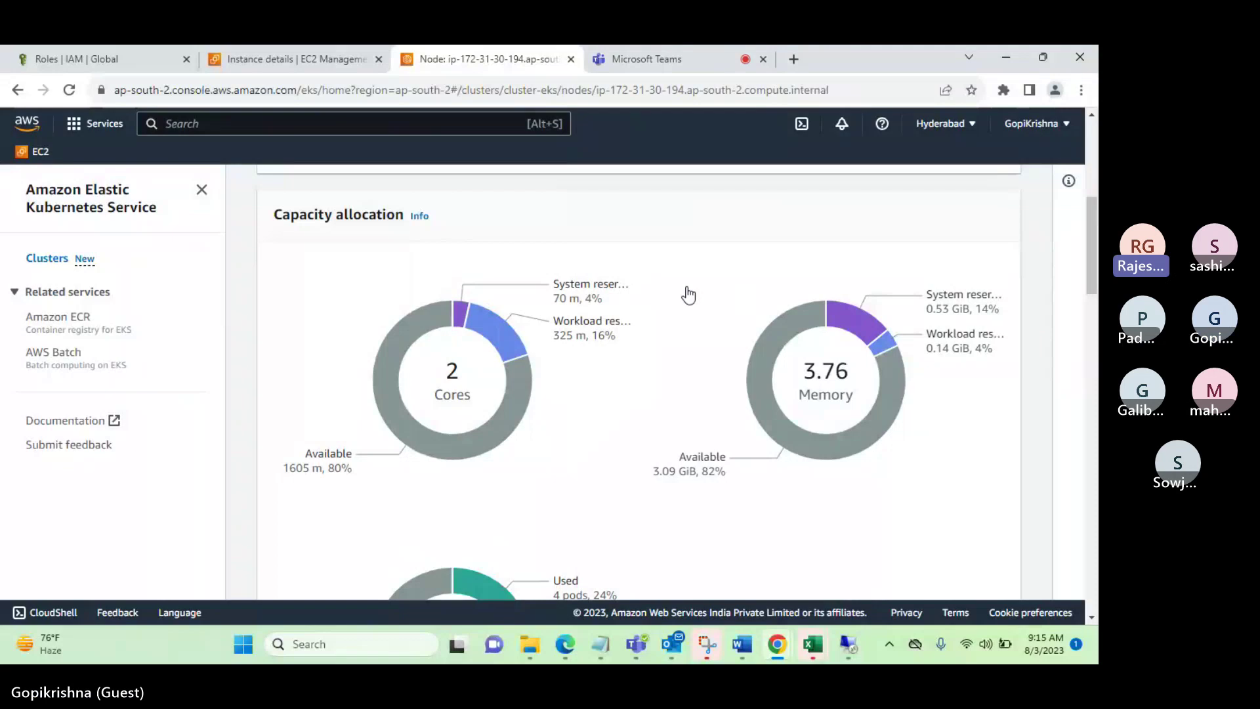
scroll(688, 295, up, 5)
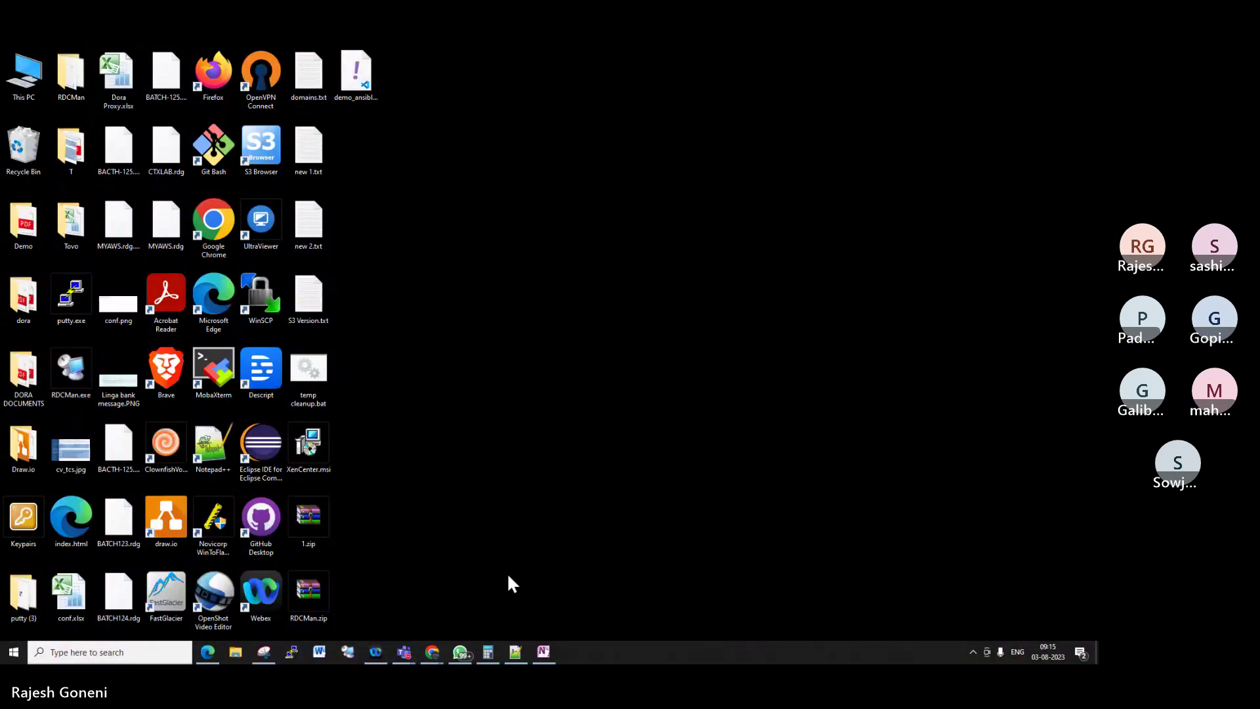
Launch draw.io by searching 'dra' in the Start menu
click(3, 659)
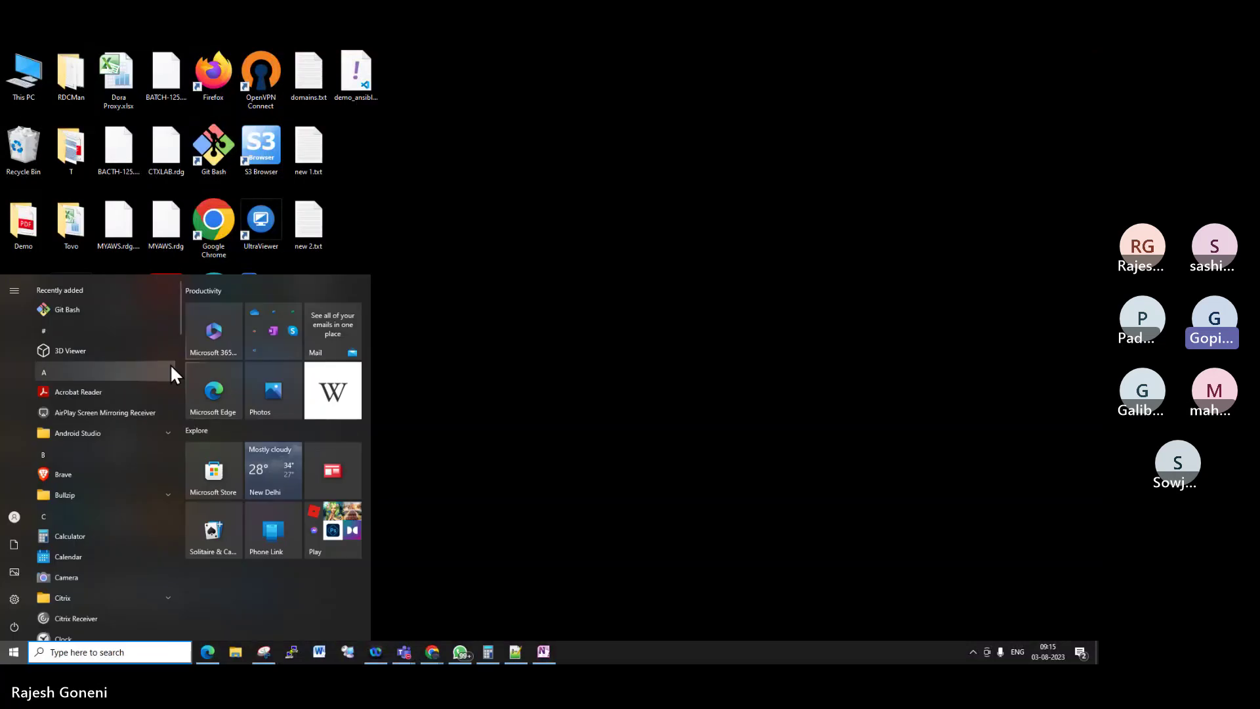
text(dra)
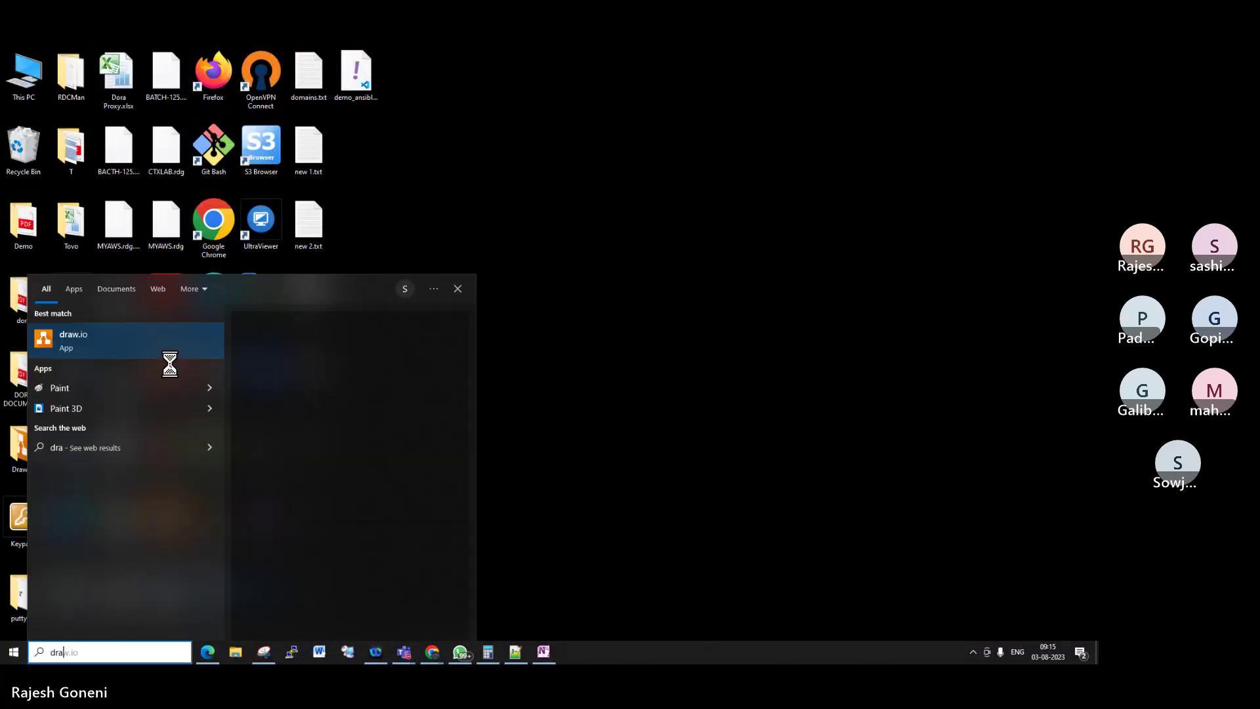
click(130, 338)
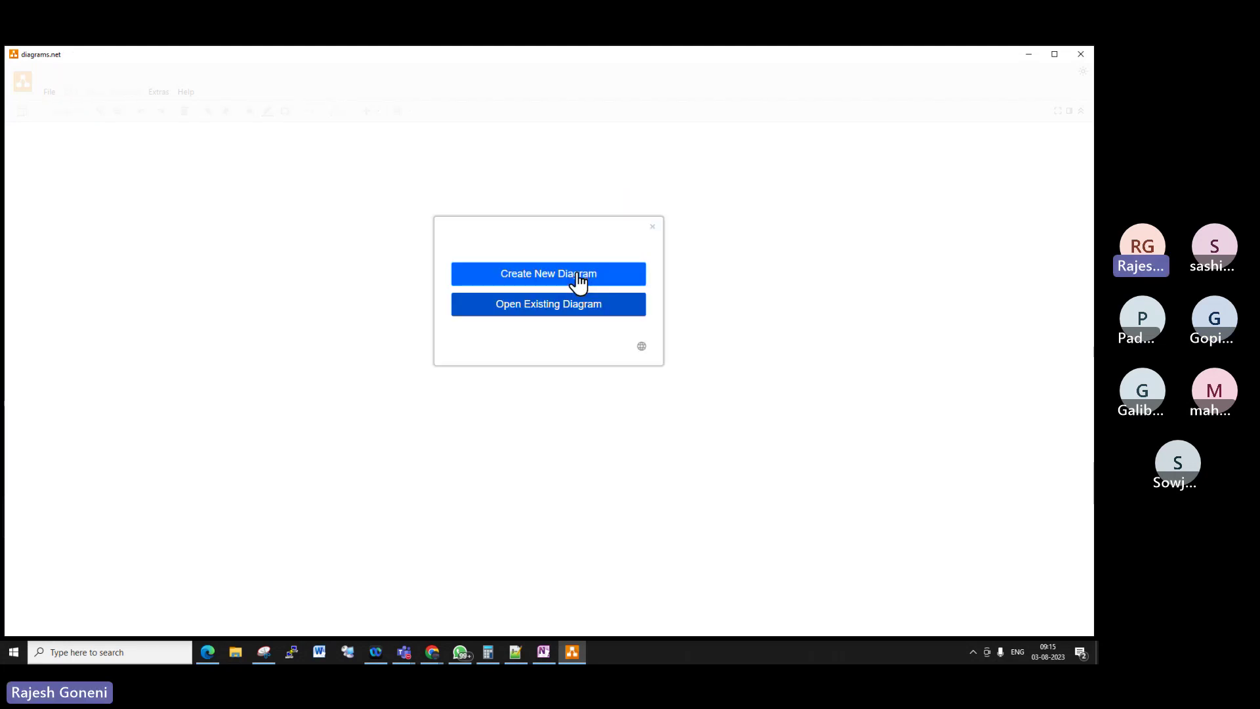
Create a new blank diagram
click(578, 276)
click(515, 276)
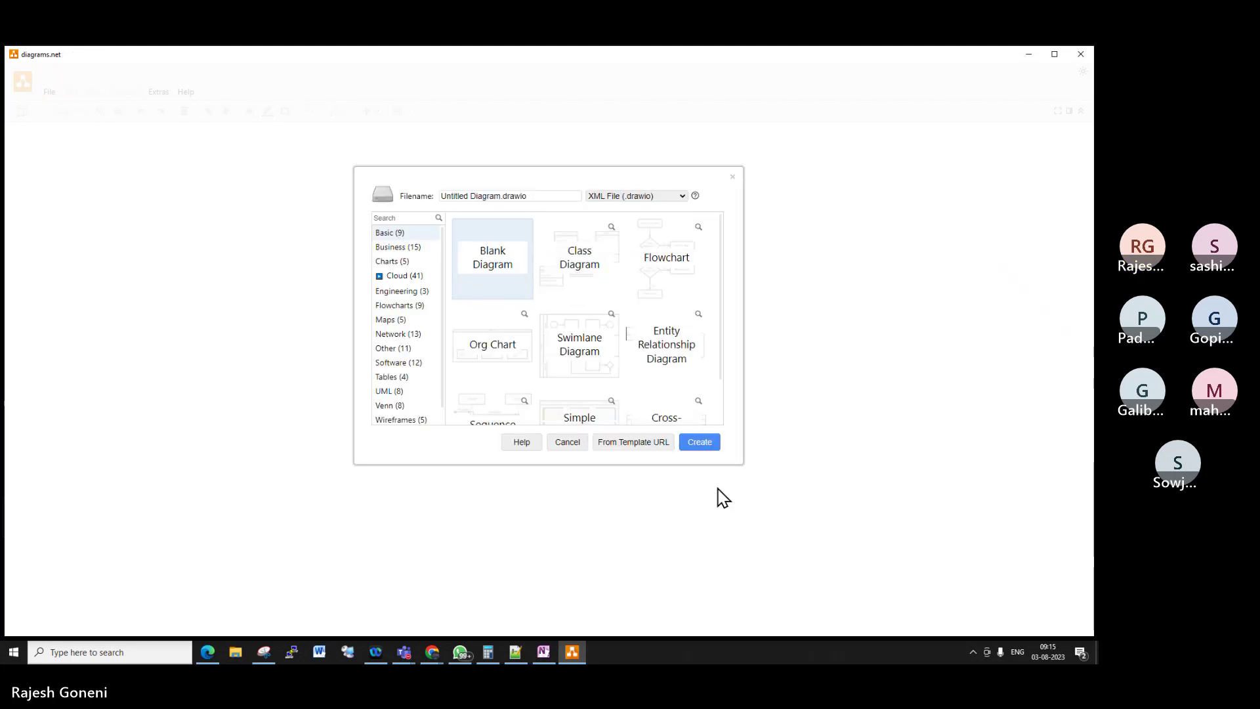
click(701, 442)
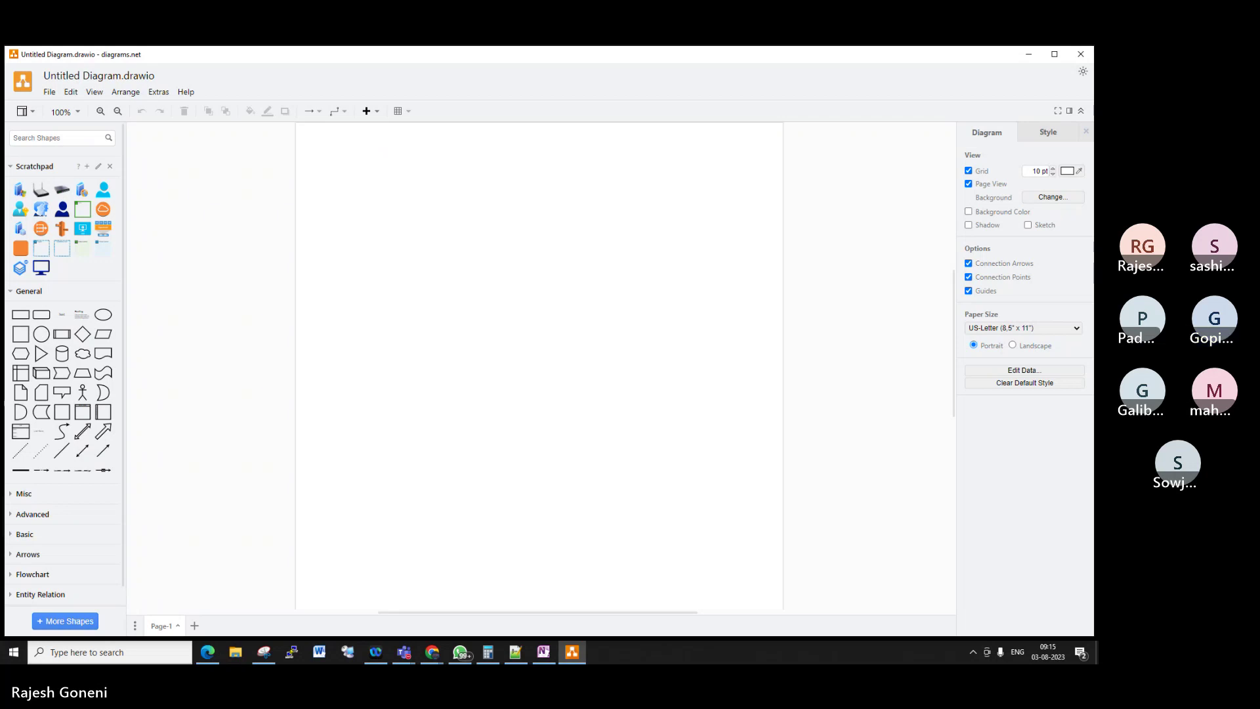
Search the shape library for AWS
mouse_move(59, 228)
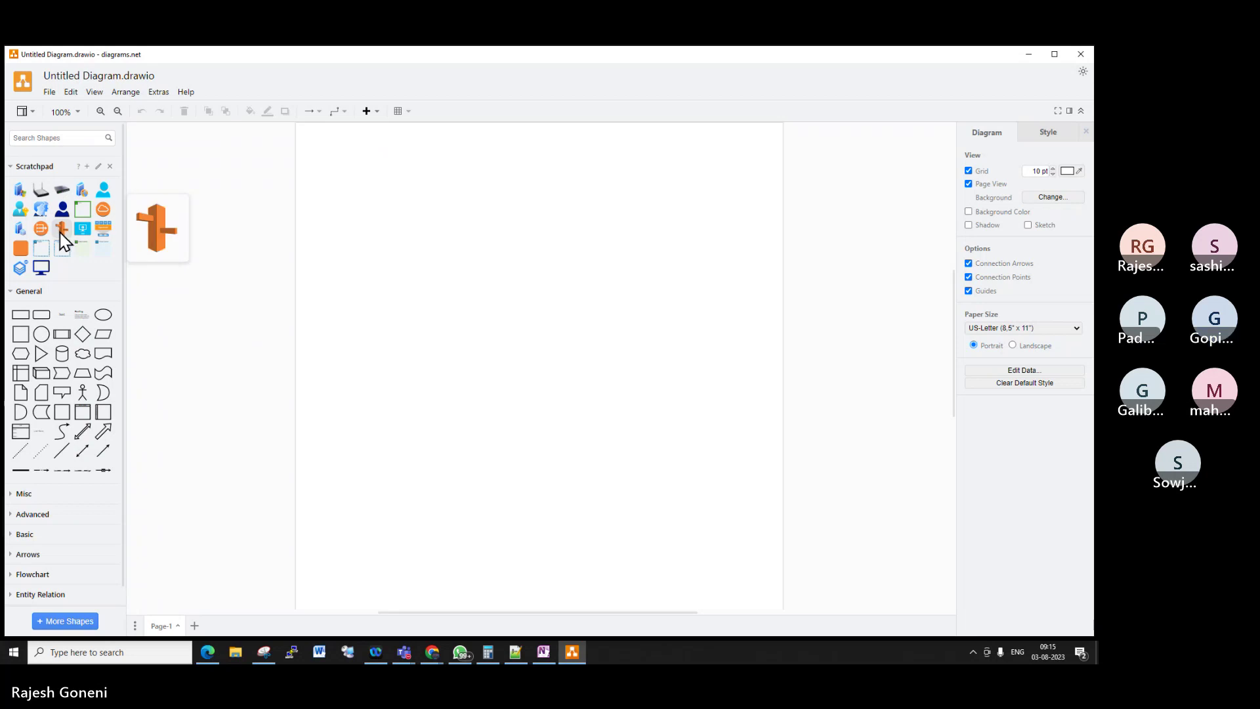
click(82, 144)
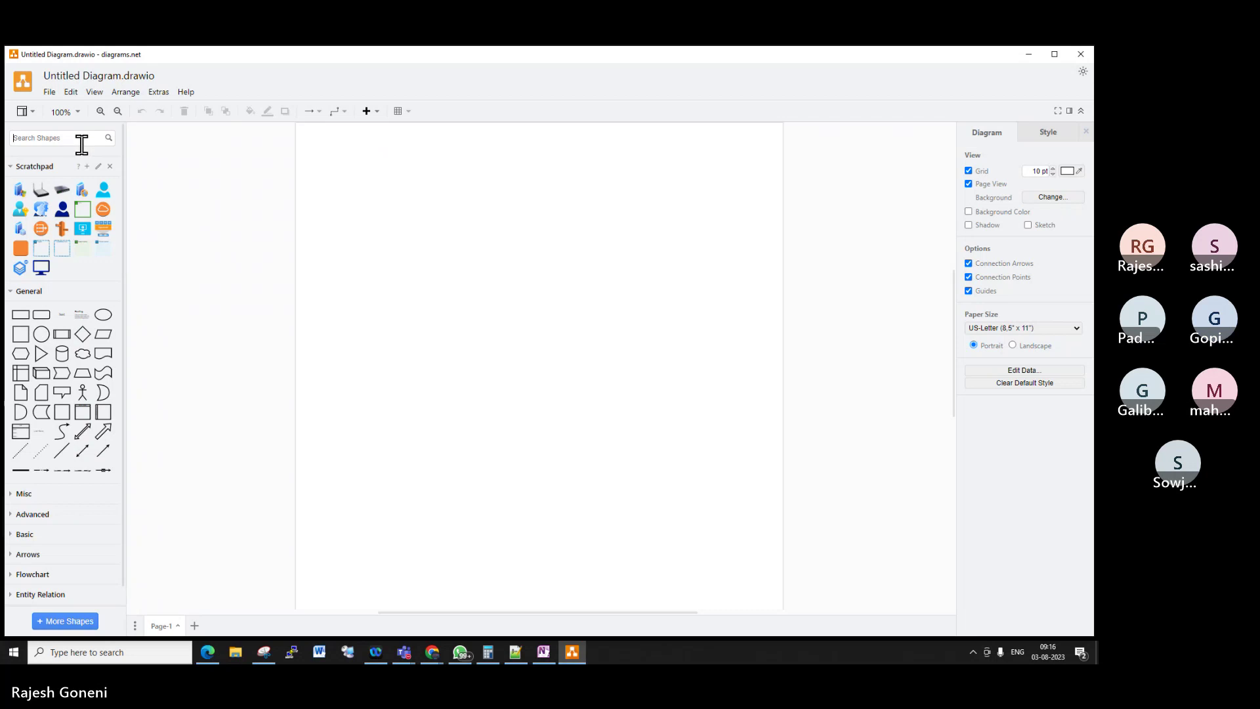
text(AWS)
key(Return)
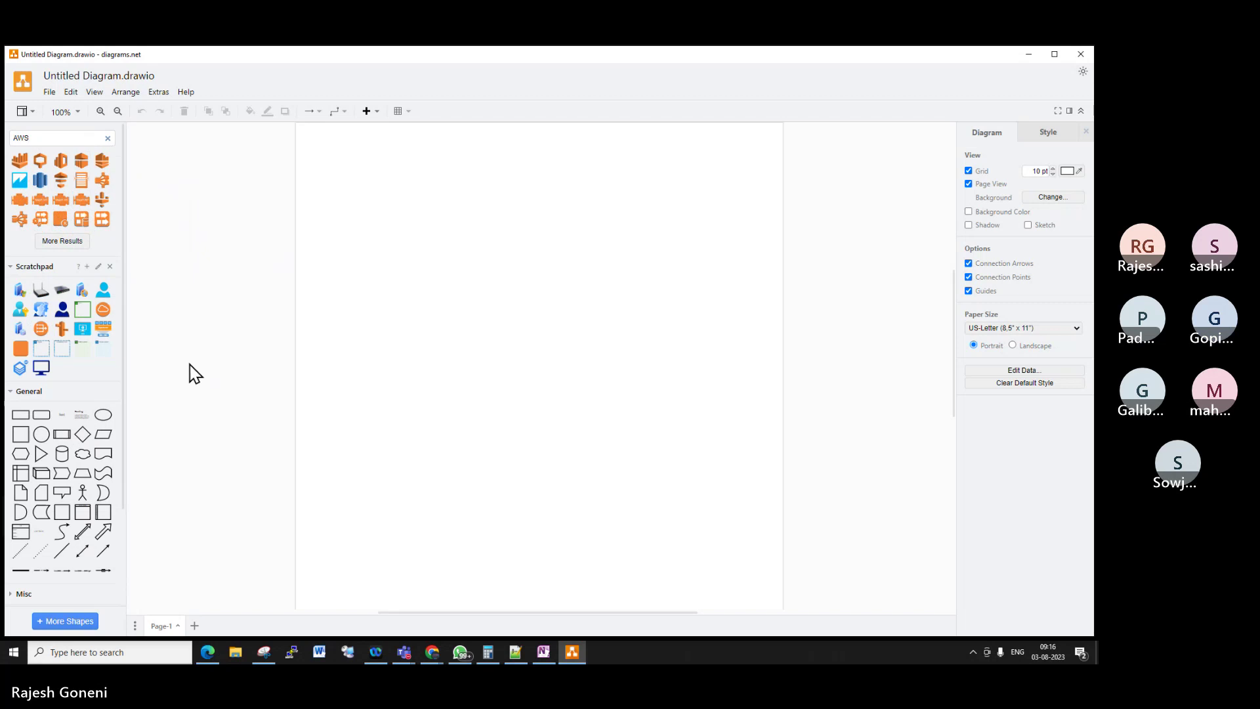
Add a rectangle and enlarge it to span most of the page
click(23, 417)
drag(534, 368, 886, 557)
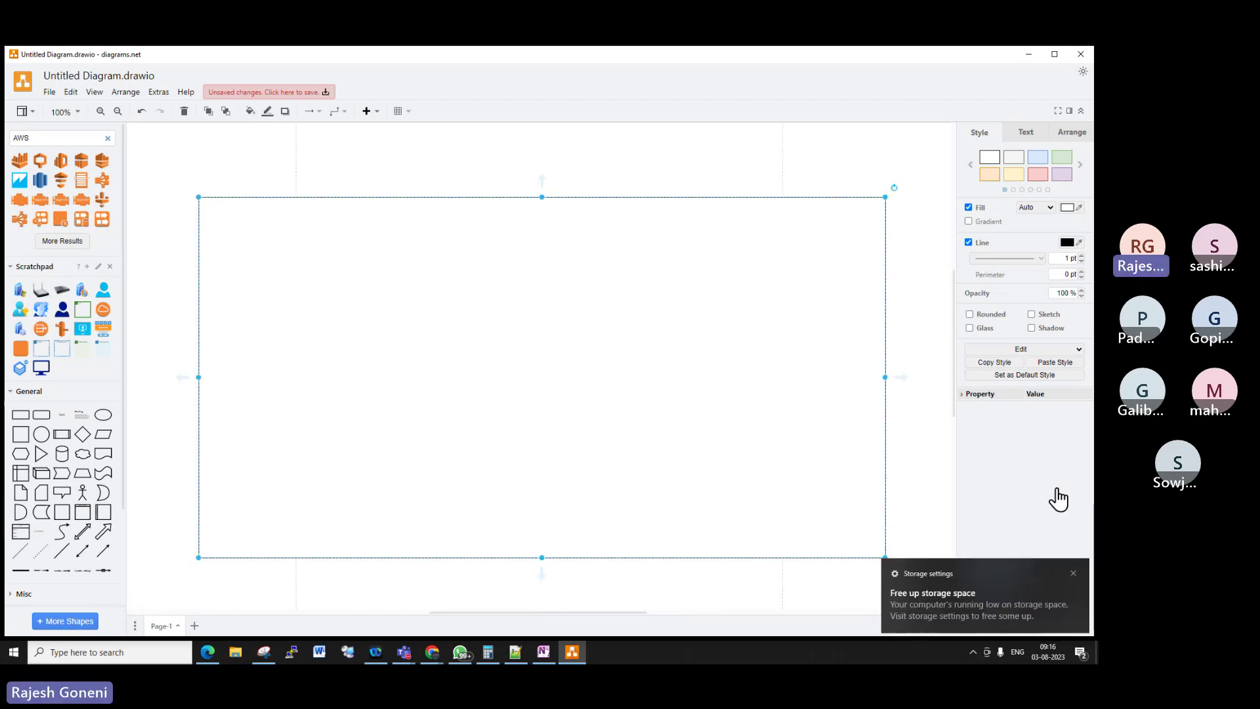
click(545, 160)
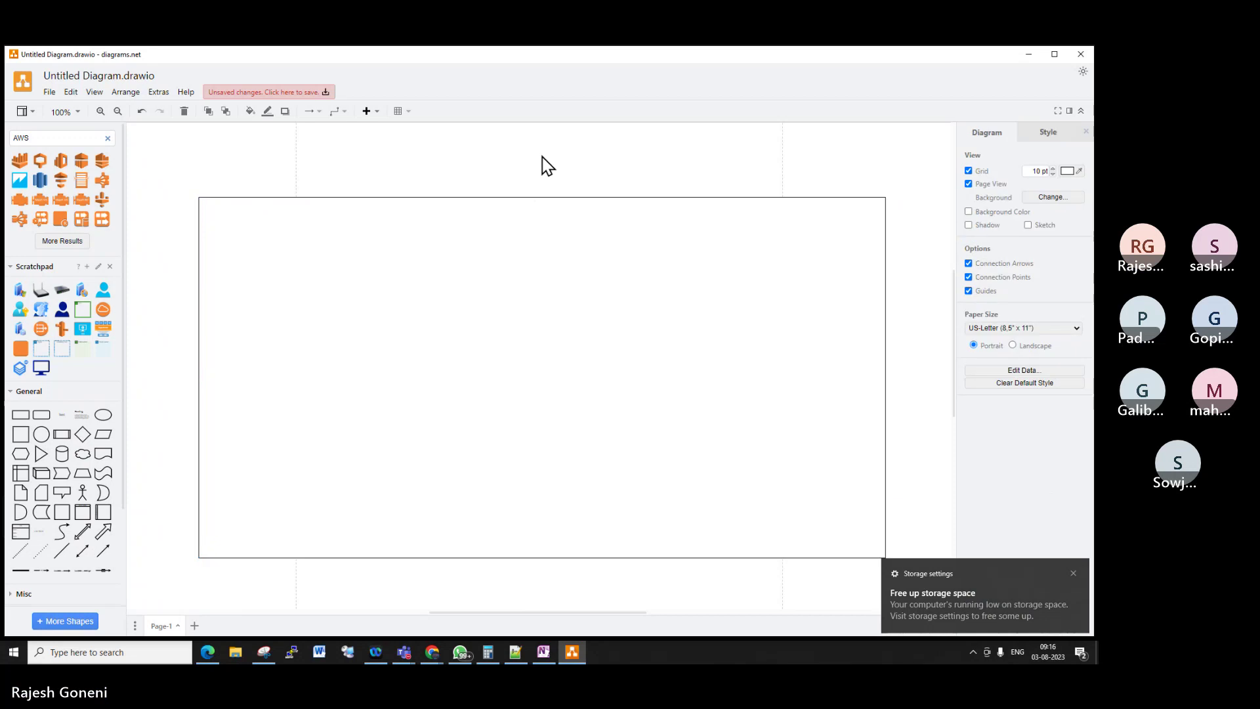
Add an 'AWS' text label above the rectangle with a light-blue fill
double_click(542, 156)
click(543, 161)
text(AWS)
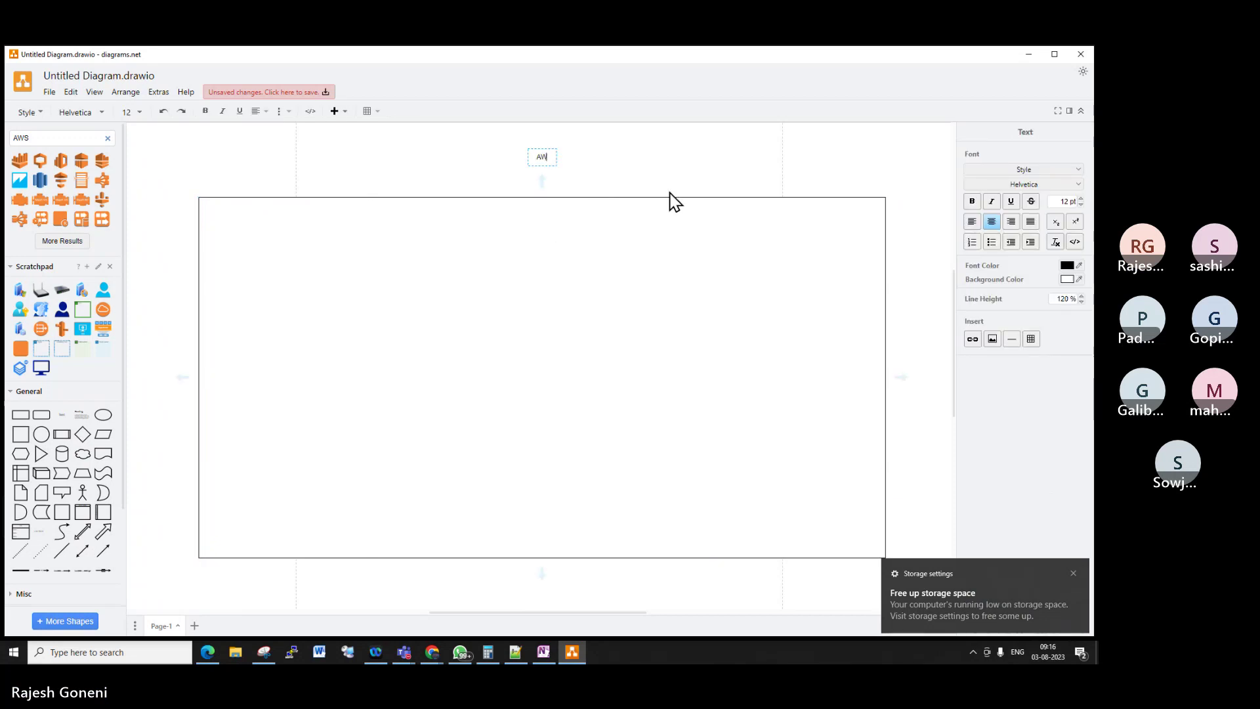
click(663, 193)
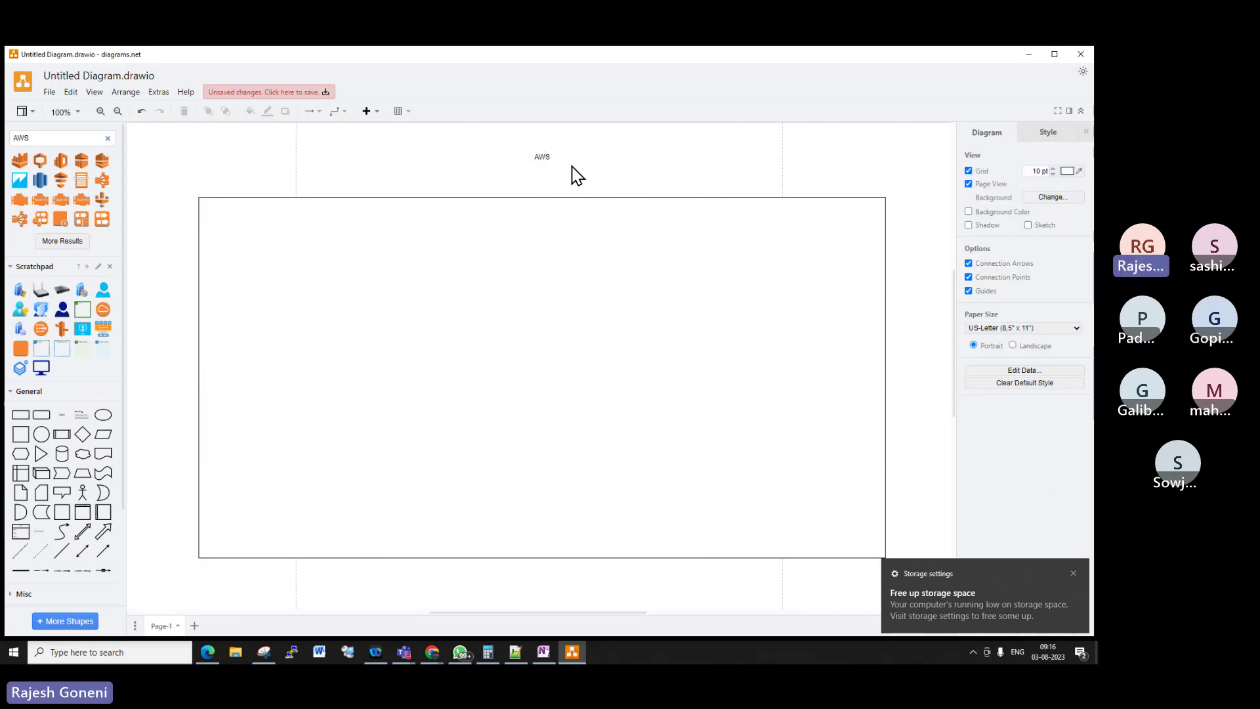
click(541, 156)
click(1044, 169)
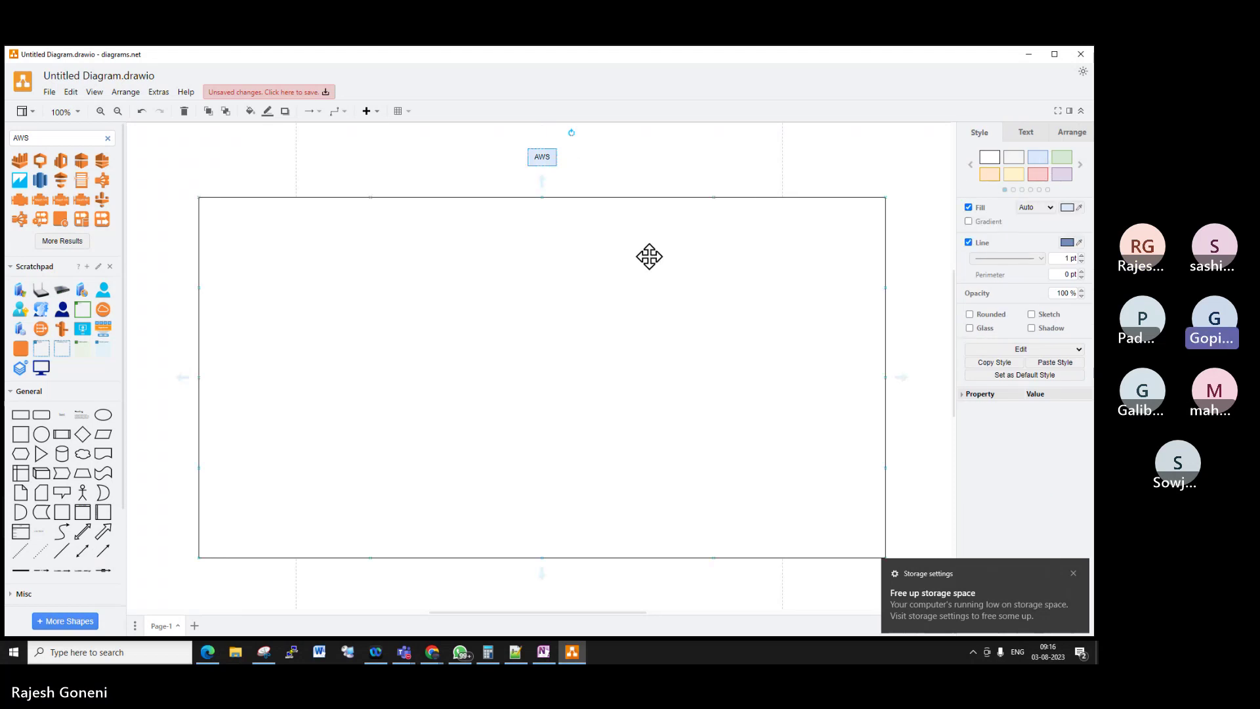
click(629, 321)
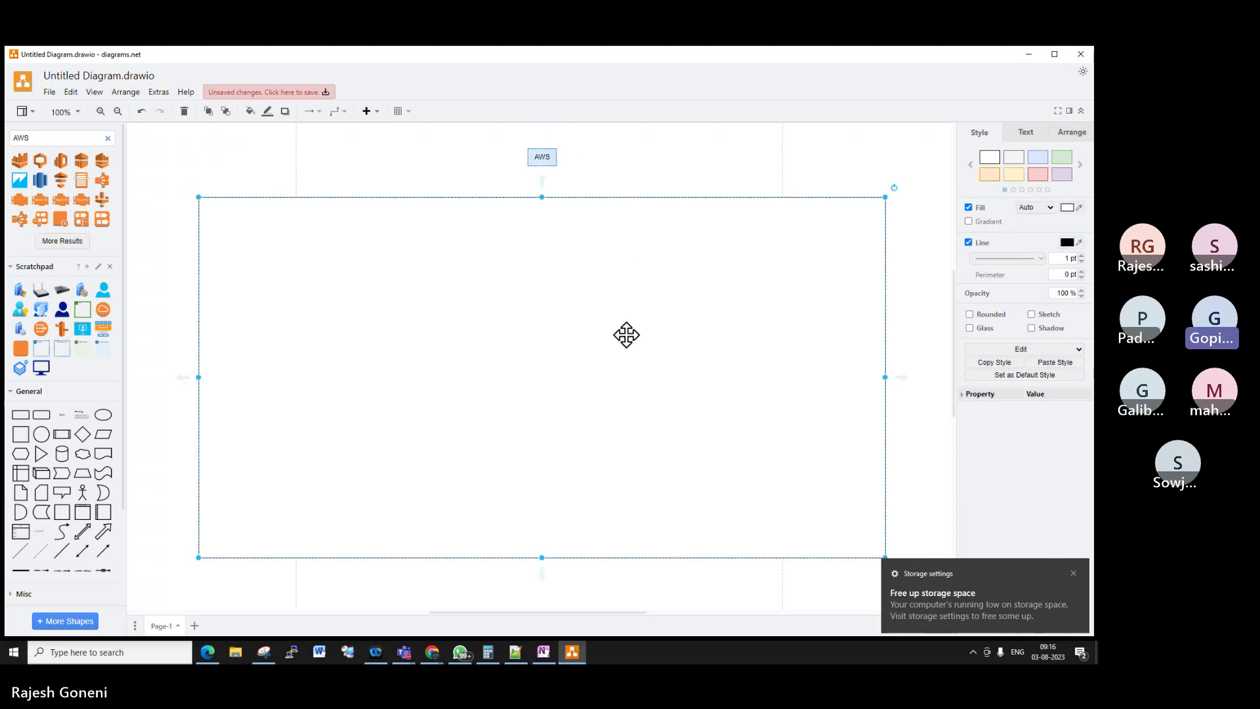
drag(42, 138, 7, 126)
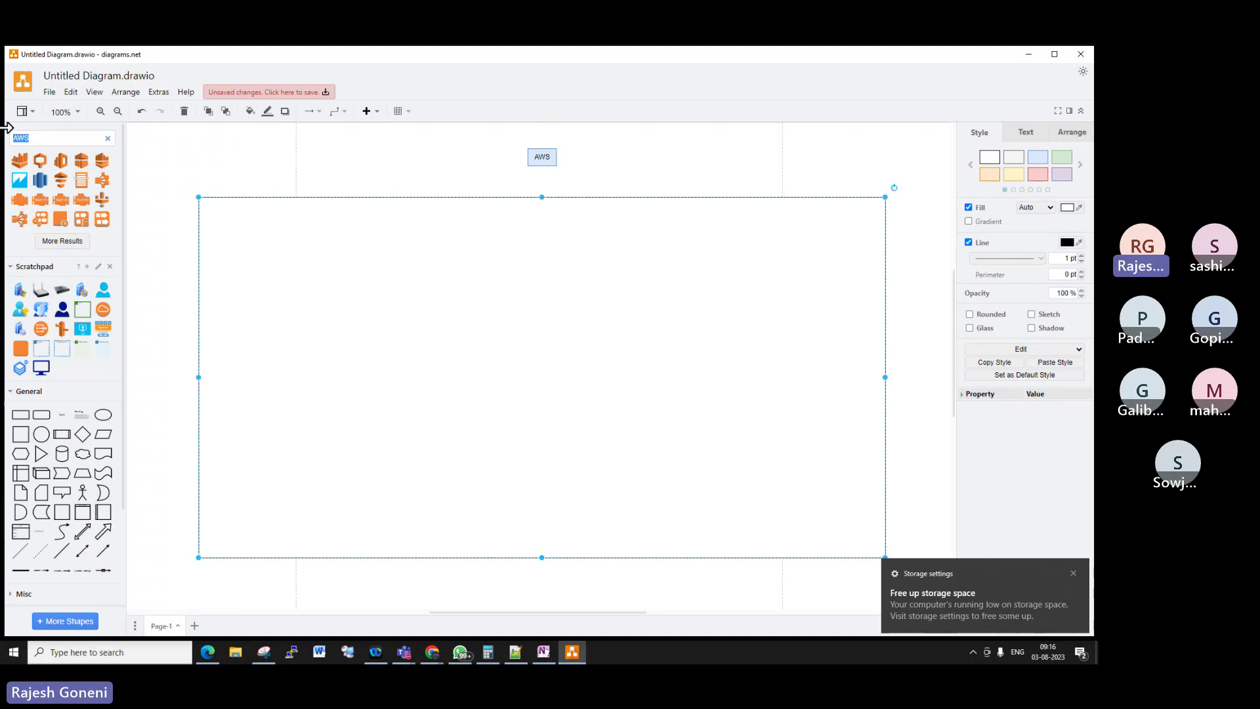
Search shapes for EKS and place an Amazon EKS icon at the rectangle's upper right
text(EKS)
key(Return)
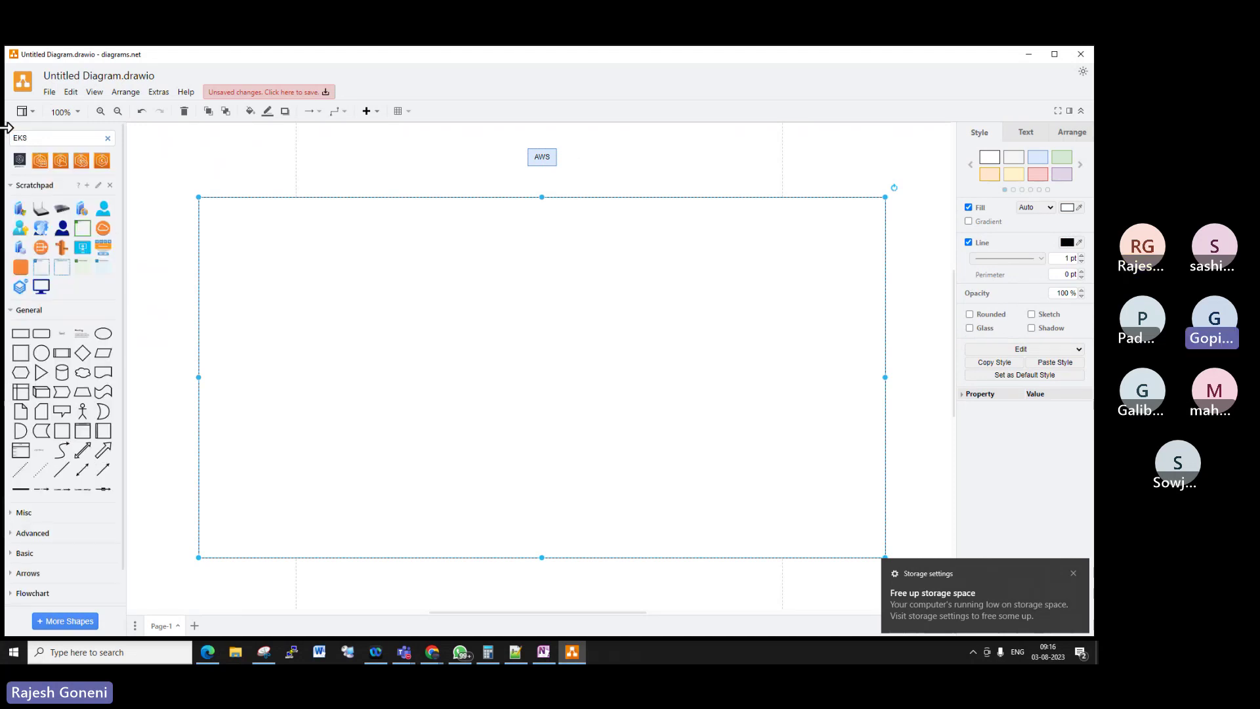
click(19, 160)
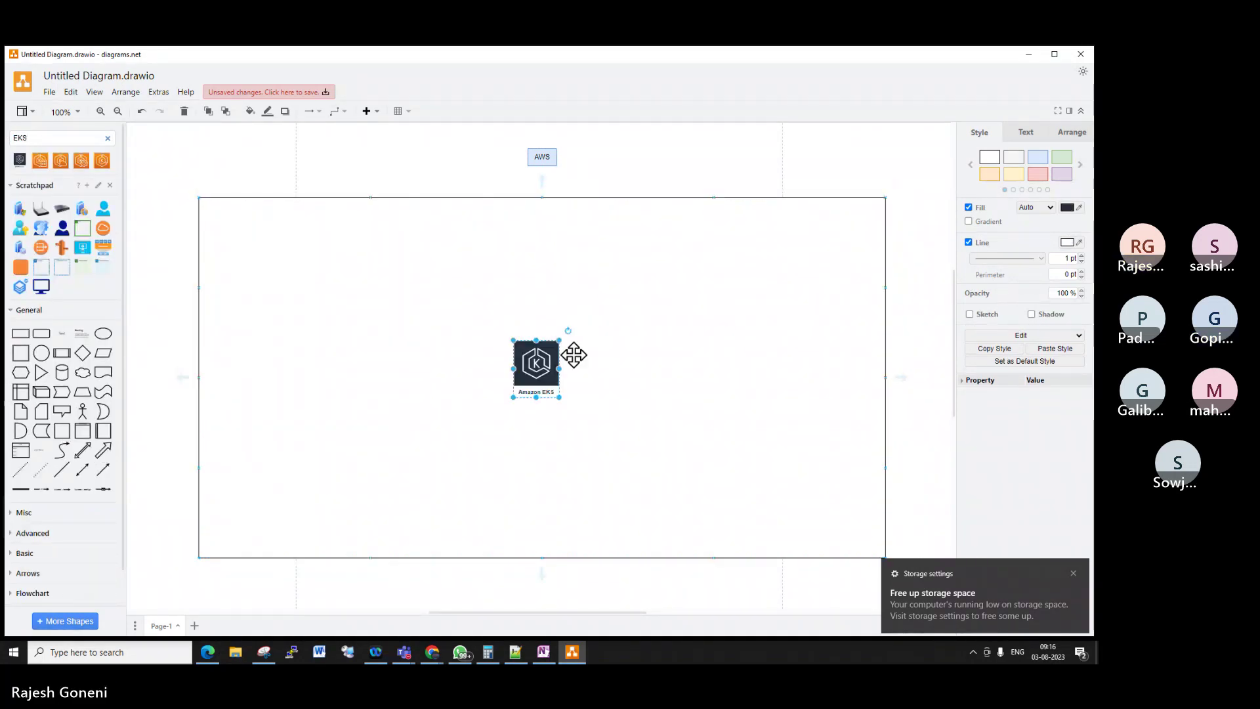
drag(534, 352, 733, 259)
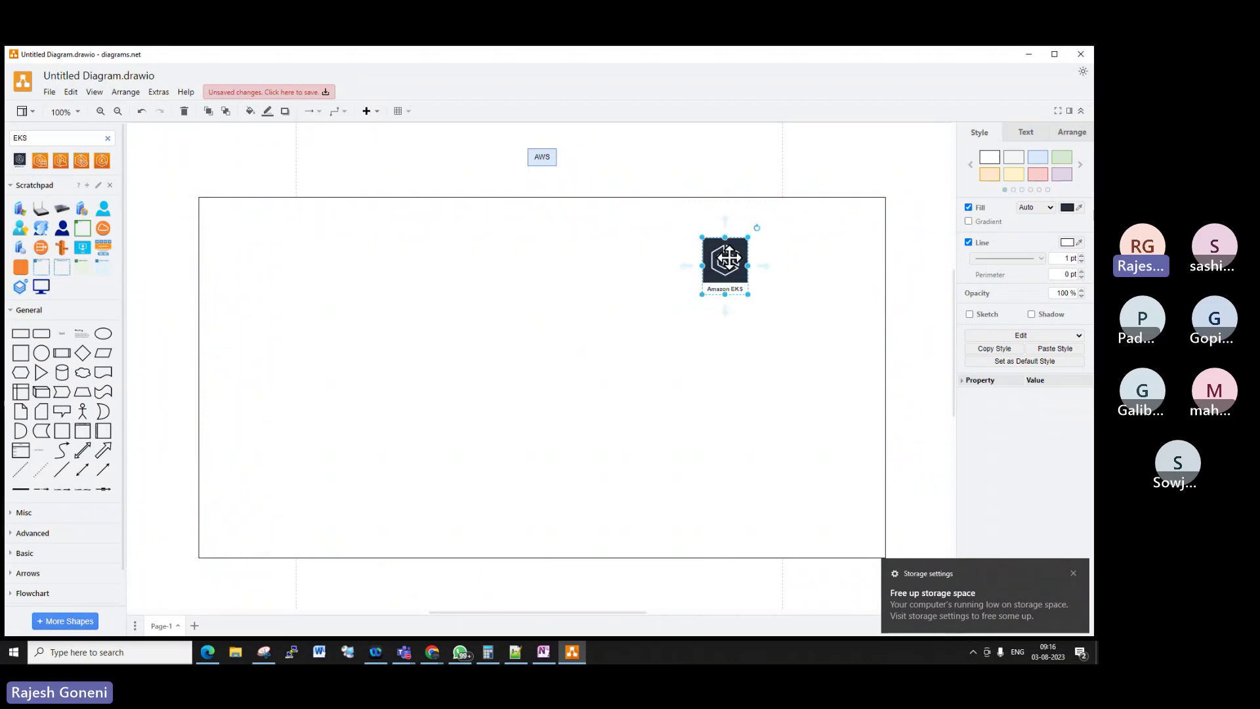
Position the dark rectangle below the EKS icon, link them with an arrow, and edit its label
mouse_move(728, 319)
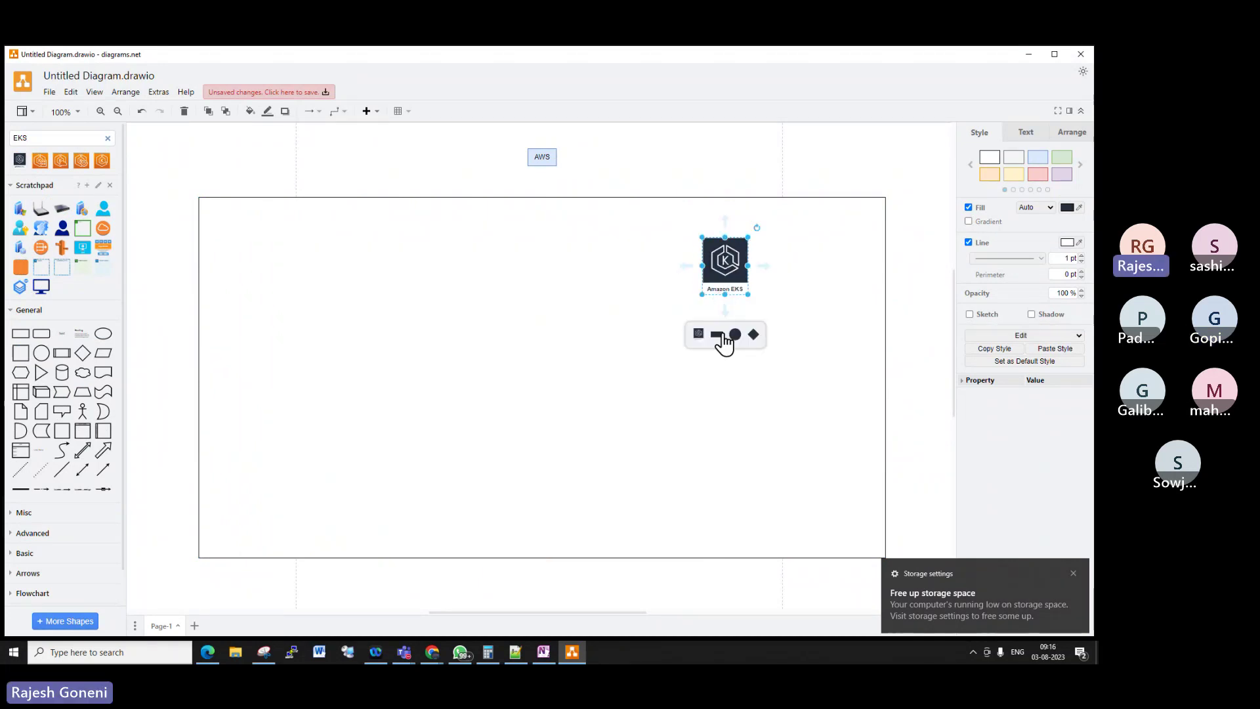
drag(725, 337, 722, 333)
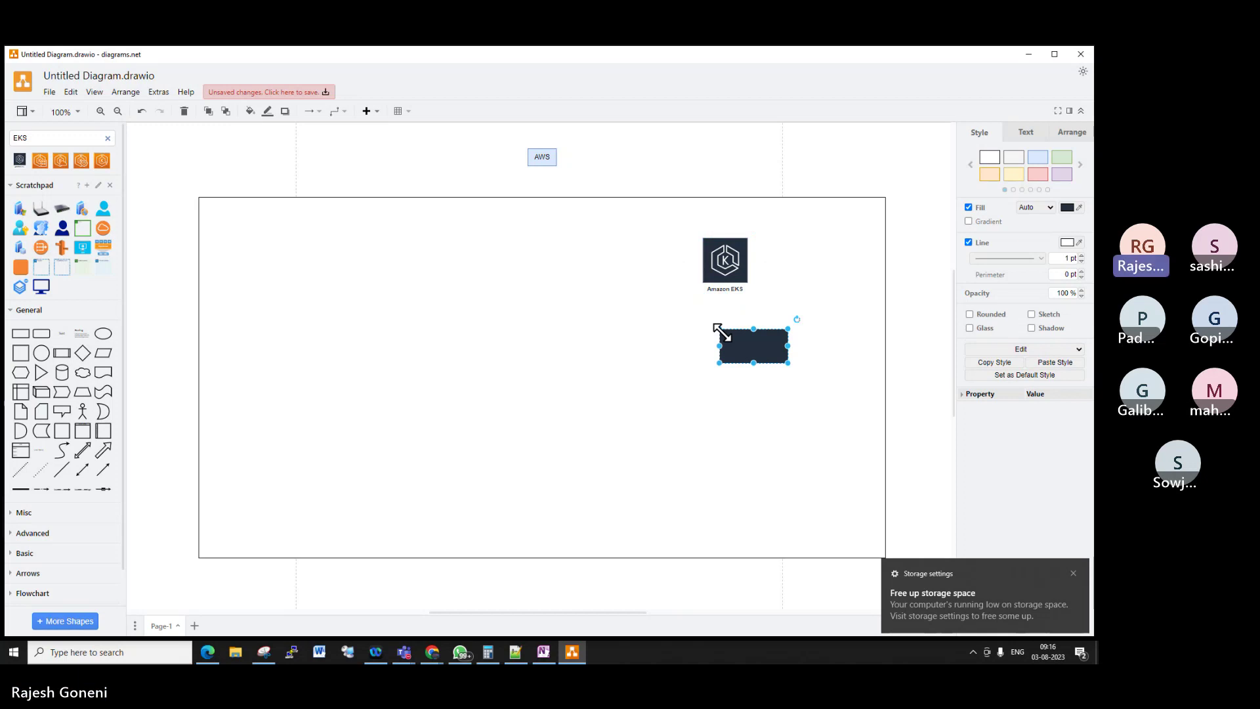
mouse_move(775, 348)
mouse_down()
mouse_move(725, 323)
mouse_move(735, 331)
mouse_up()
click(725, 260)
click(740, 335)
double_click(738, 335)
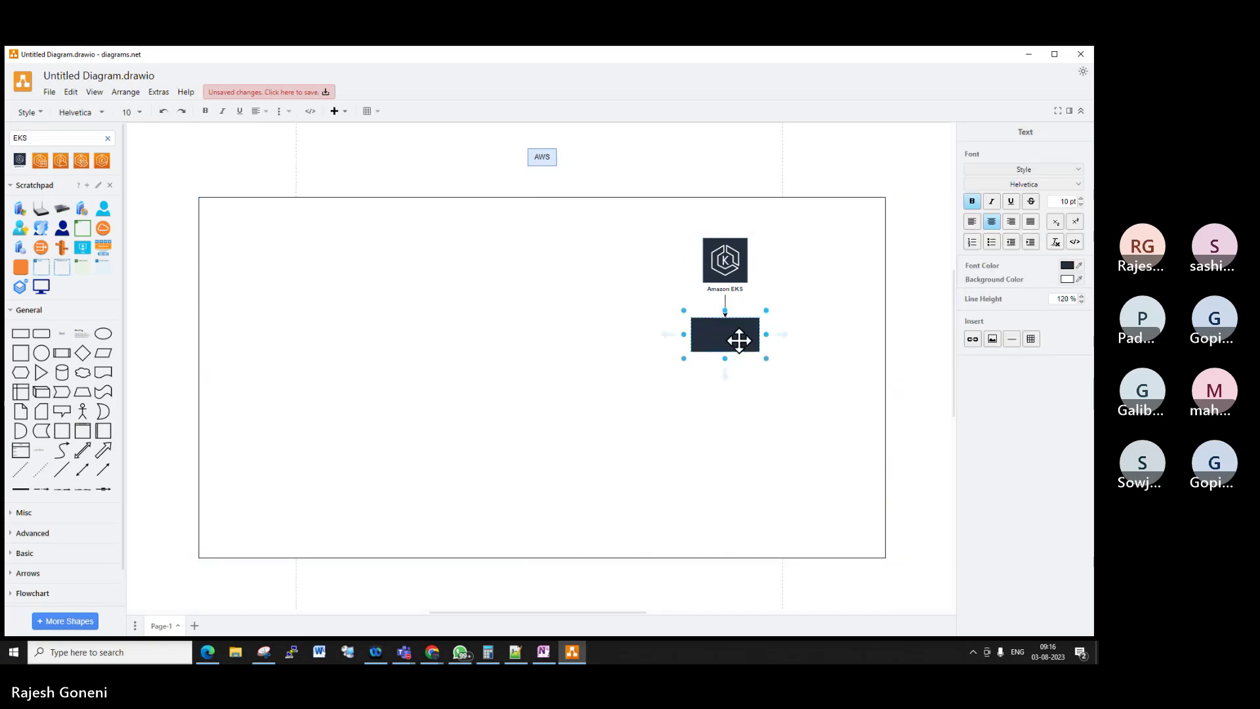
Set the dark rectangle's label font colour to white
click(1068, 267)
click(495, 275)
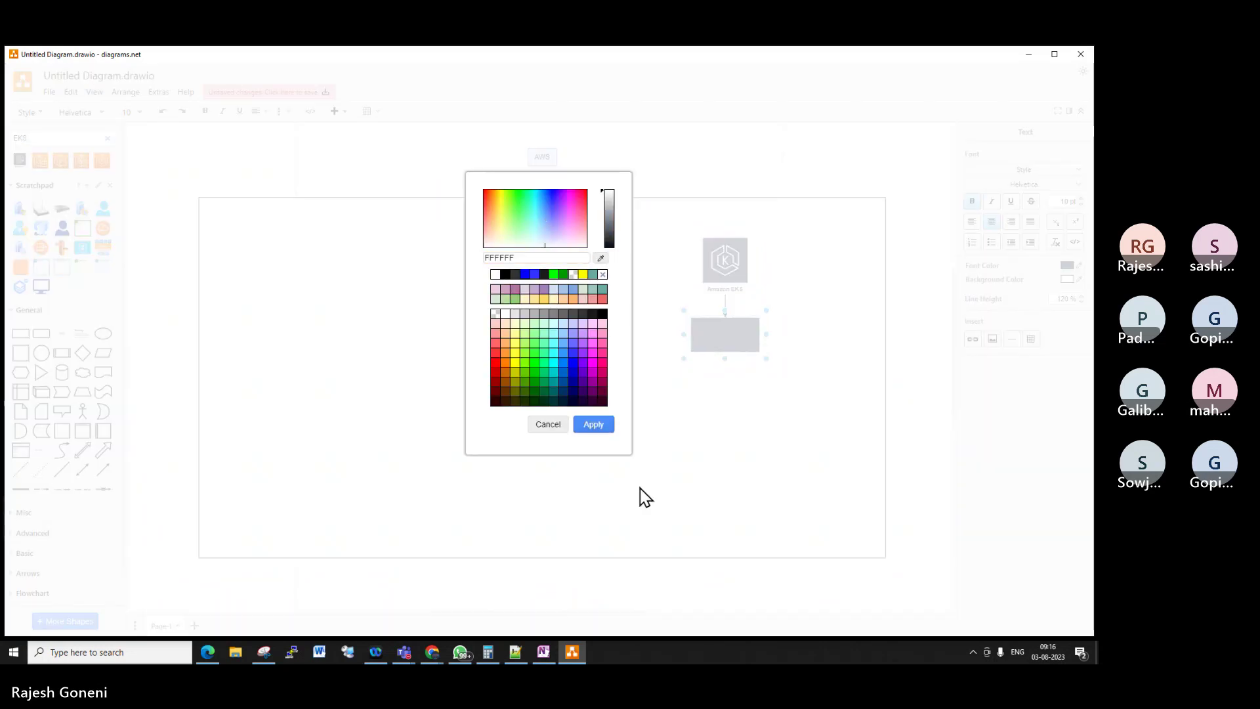
click(619, 467)
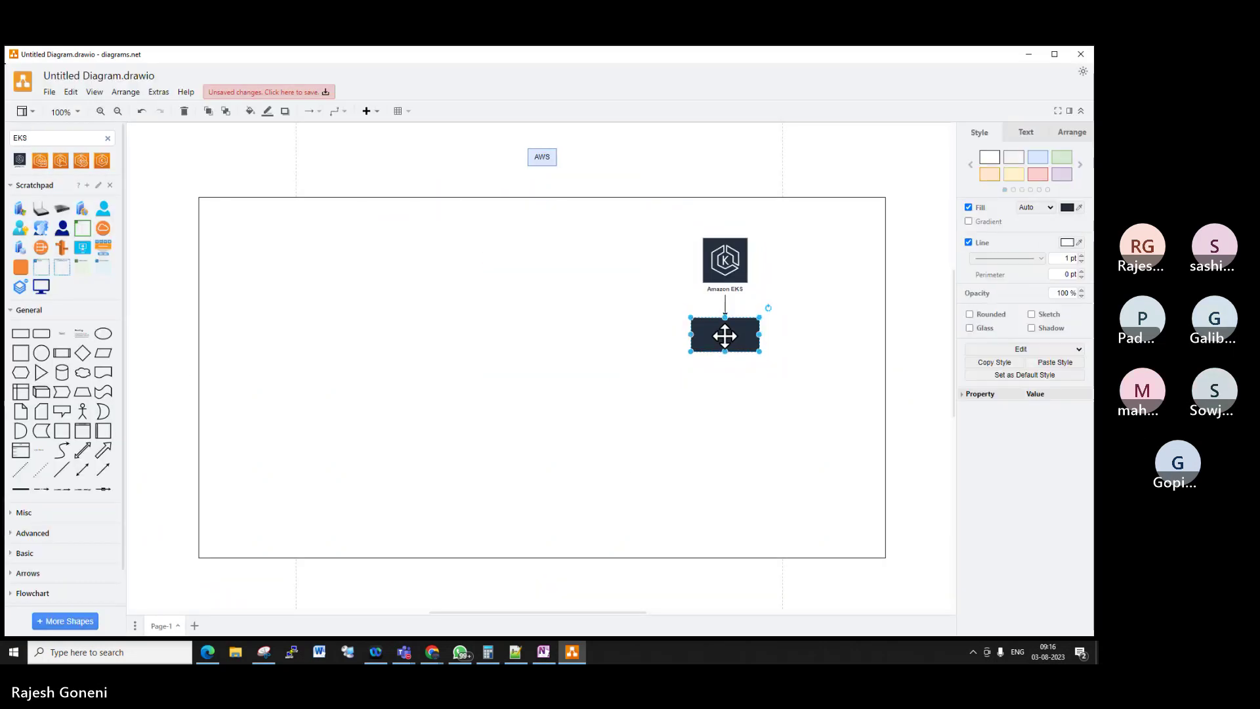
double_click(723, 335)
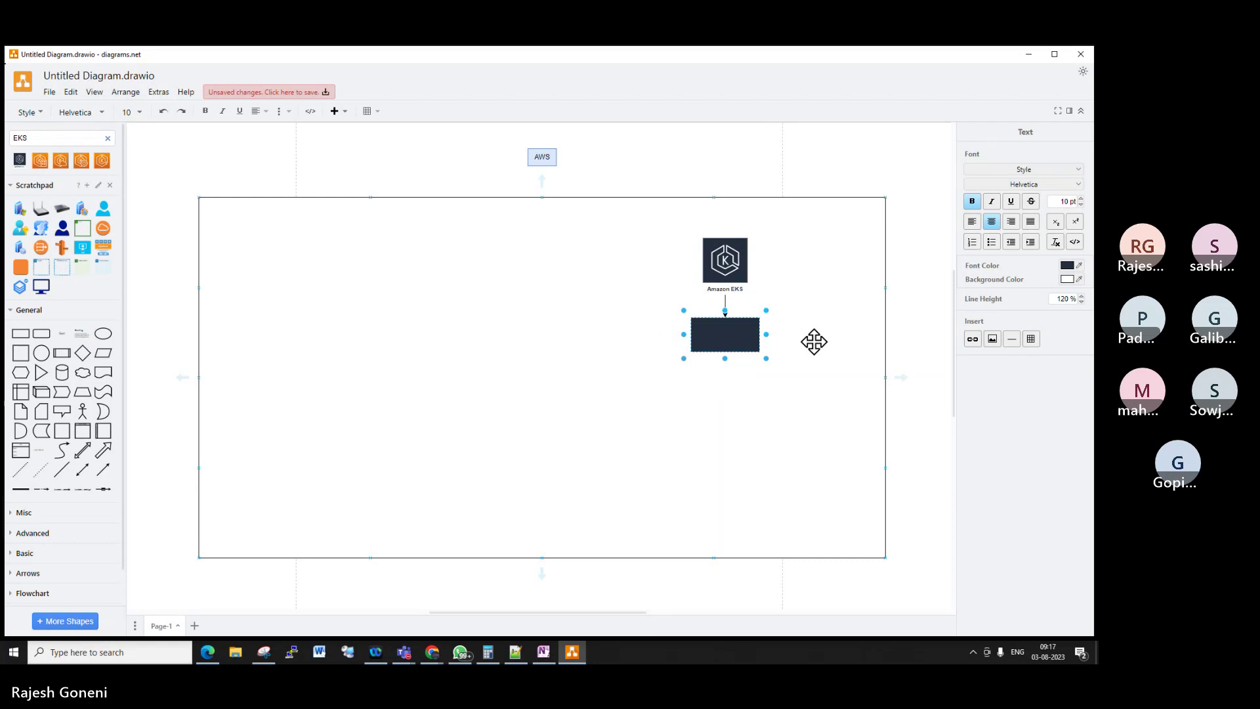
click(1072, 271)
click(495, 274)
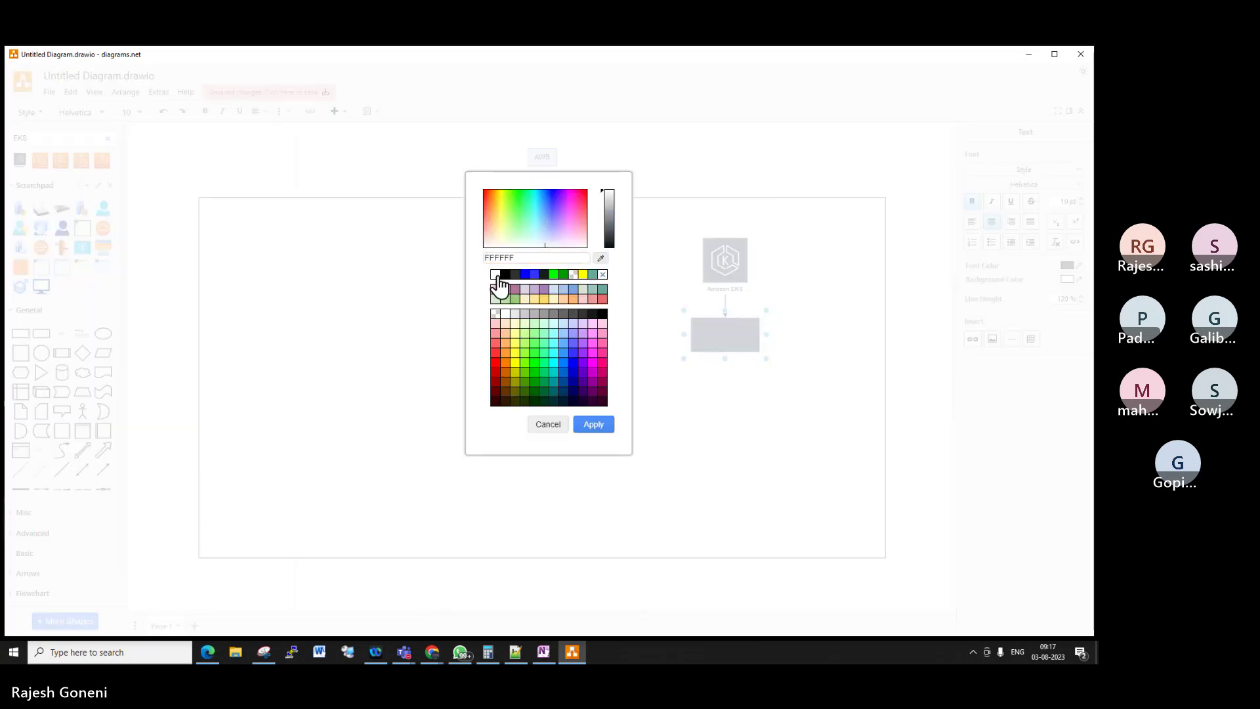
click(581, 423)
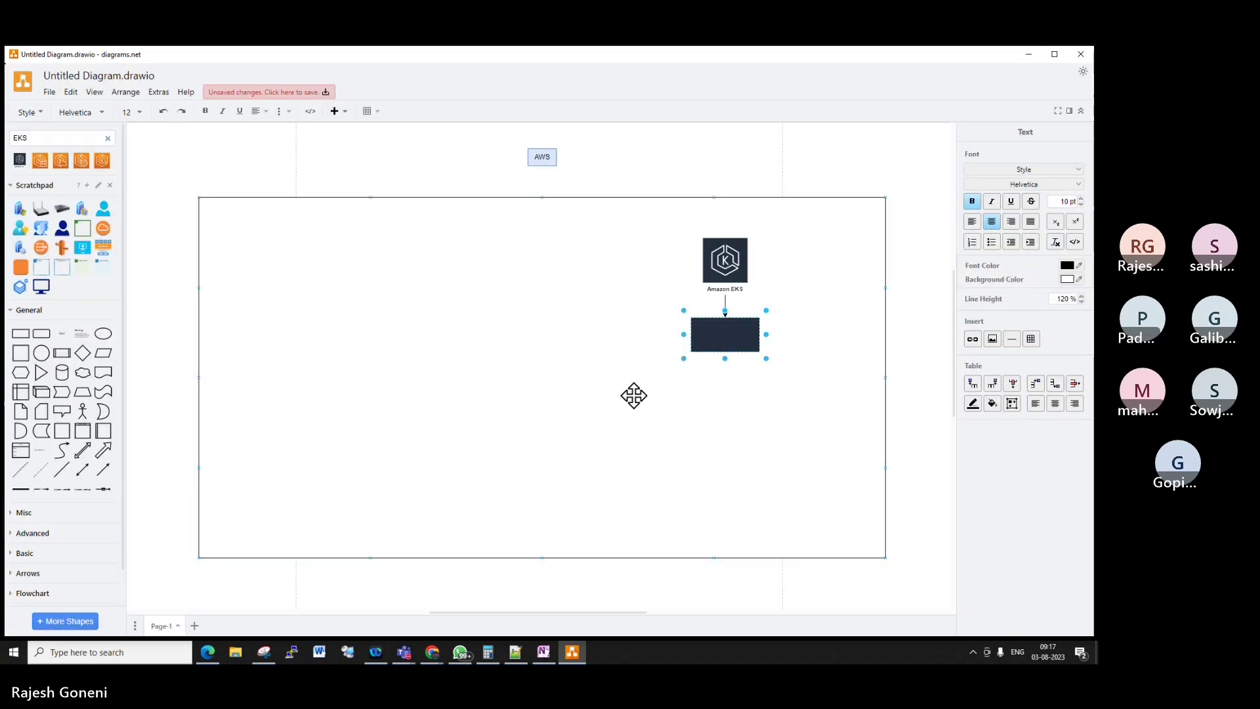
click(1069, 270)
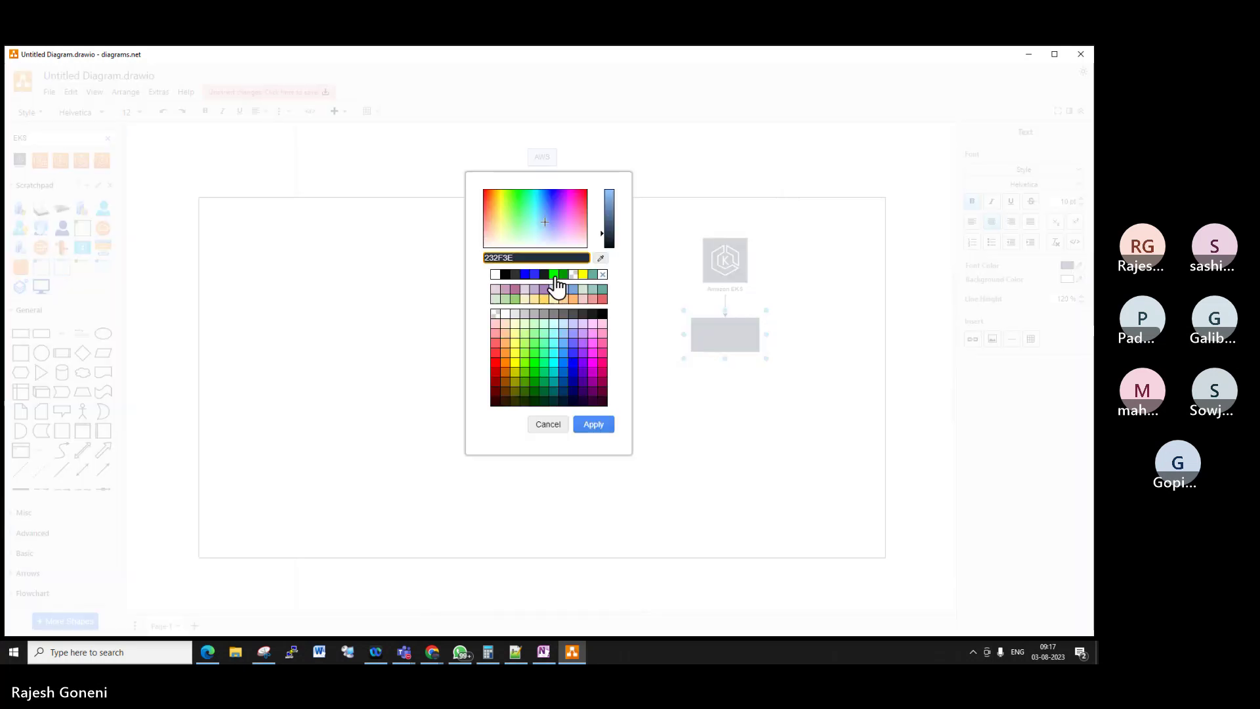
click(597, 426)
Label the dark rectangle 'EKS-Cluster' in white text
click(717, 335)
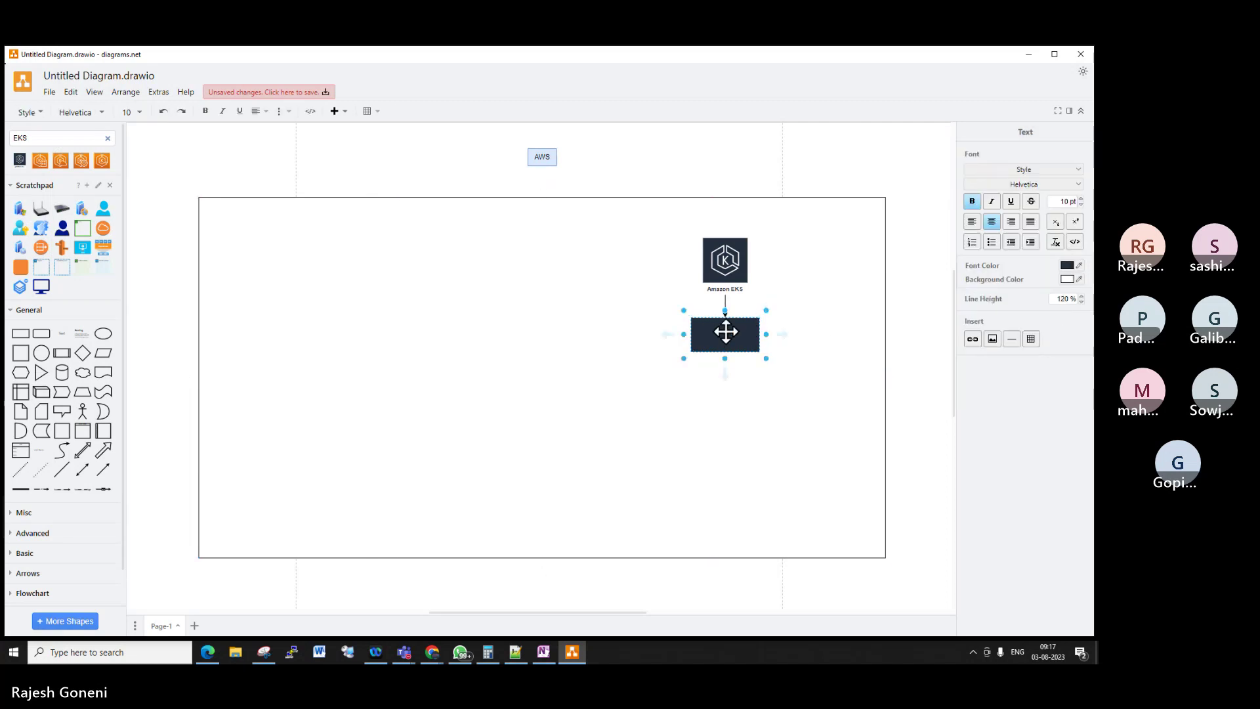
double_click(725, 333)
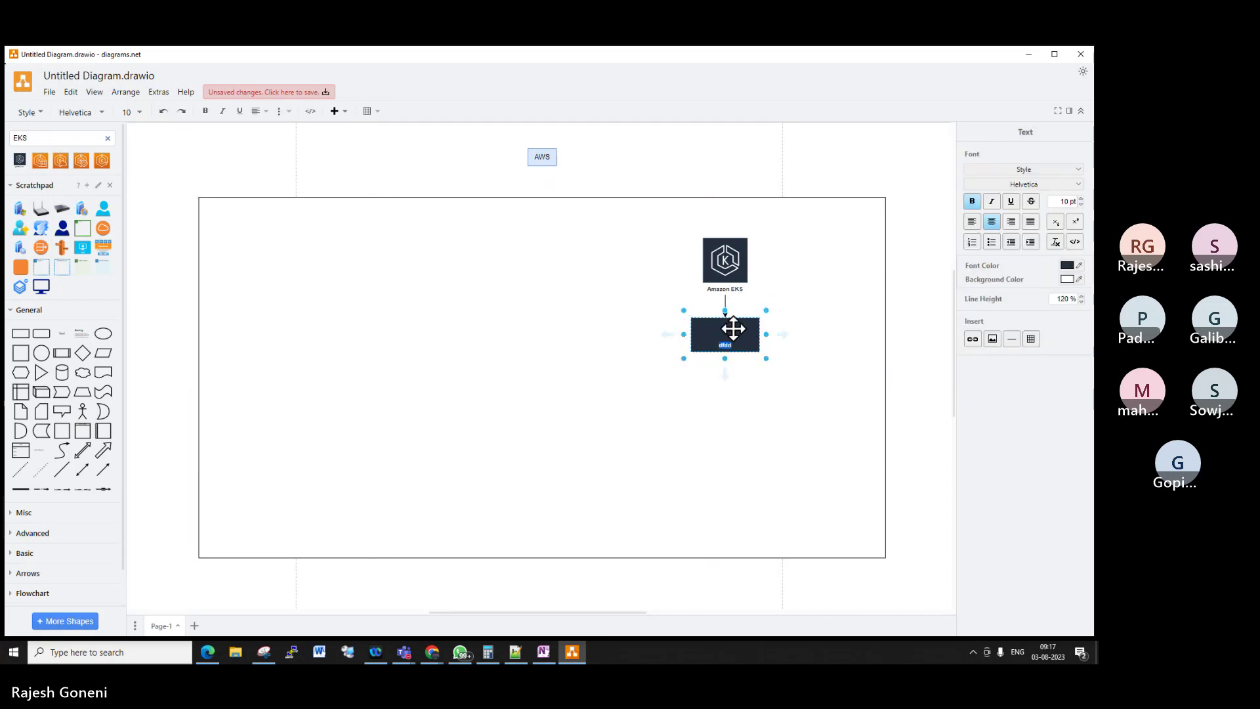
click(1068, 266)
click(507, 275)
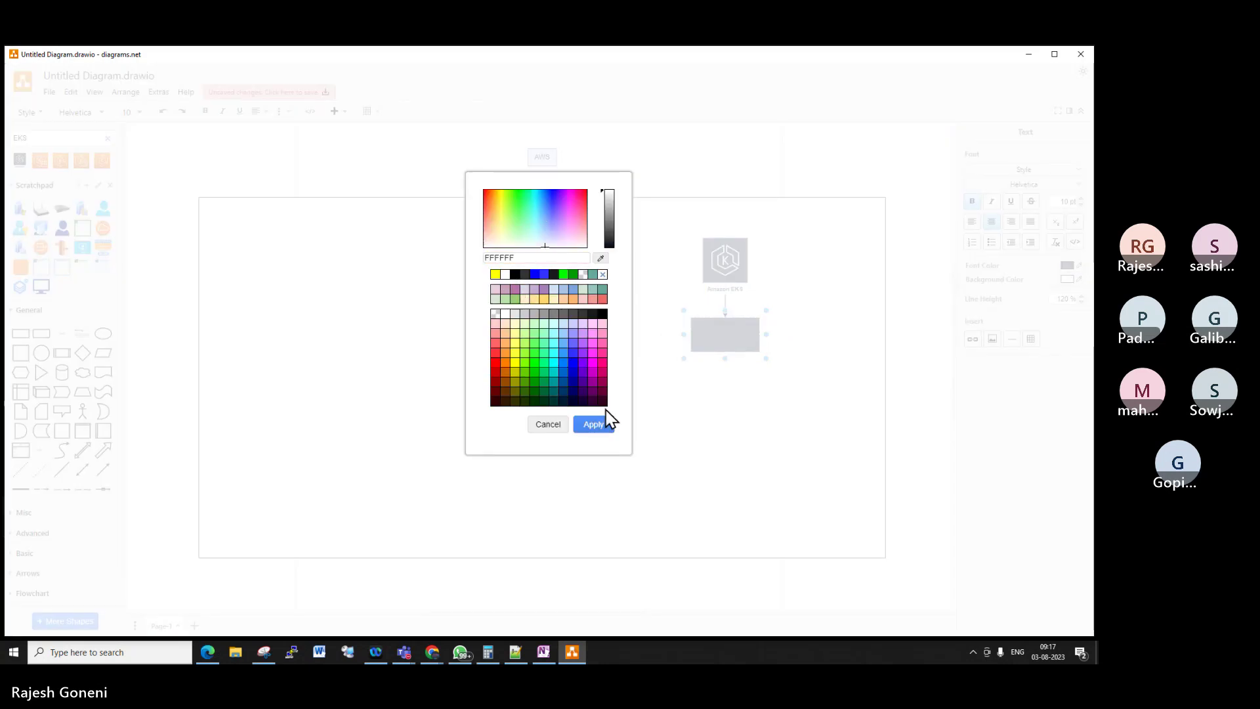
click(594, 426)
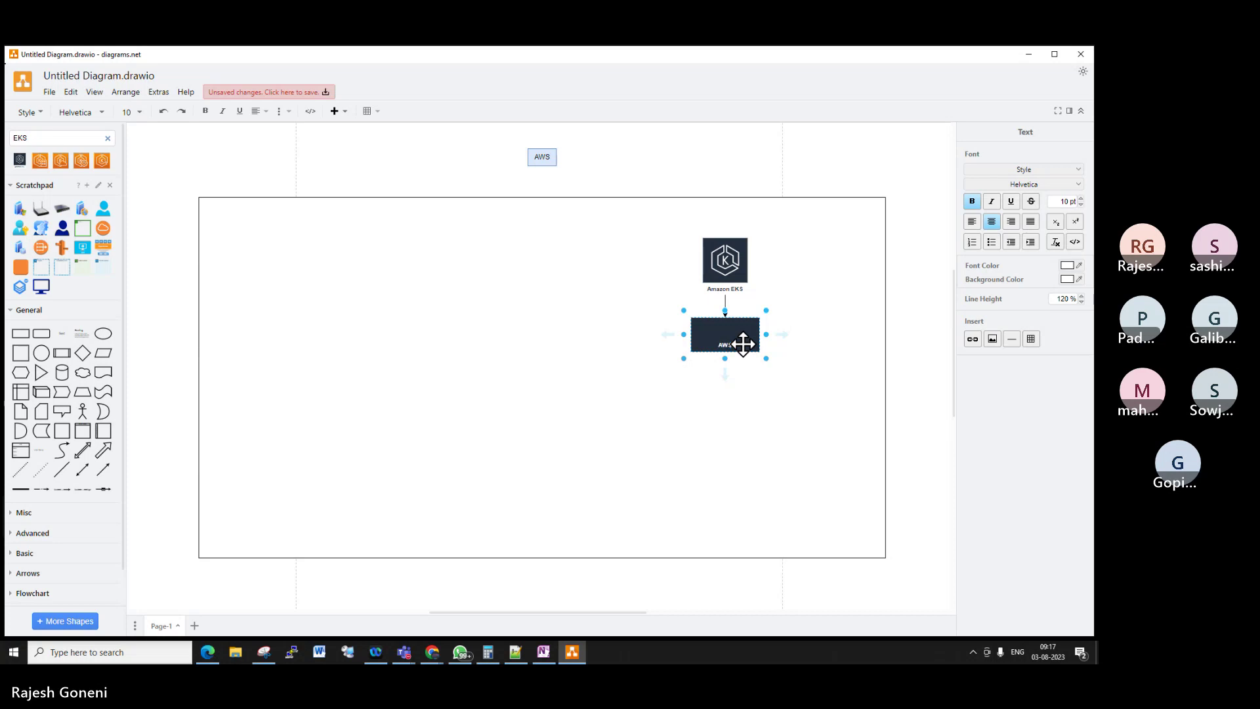
text(S)
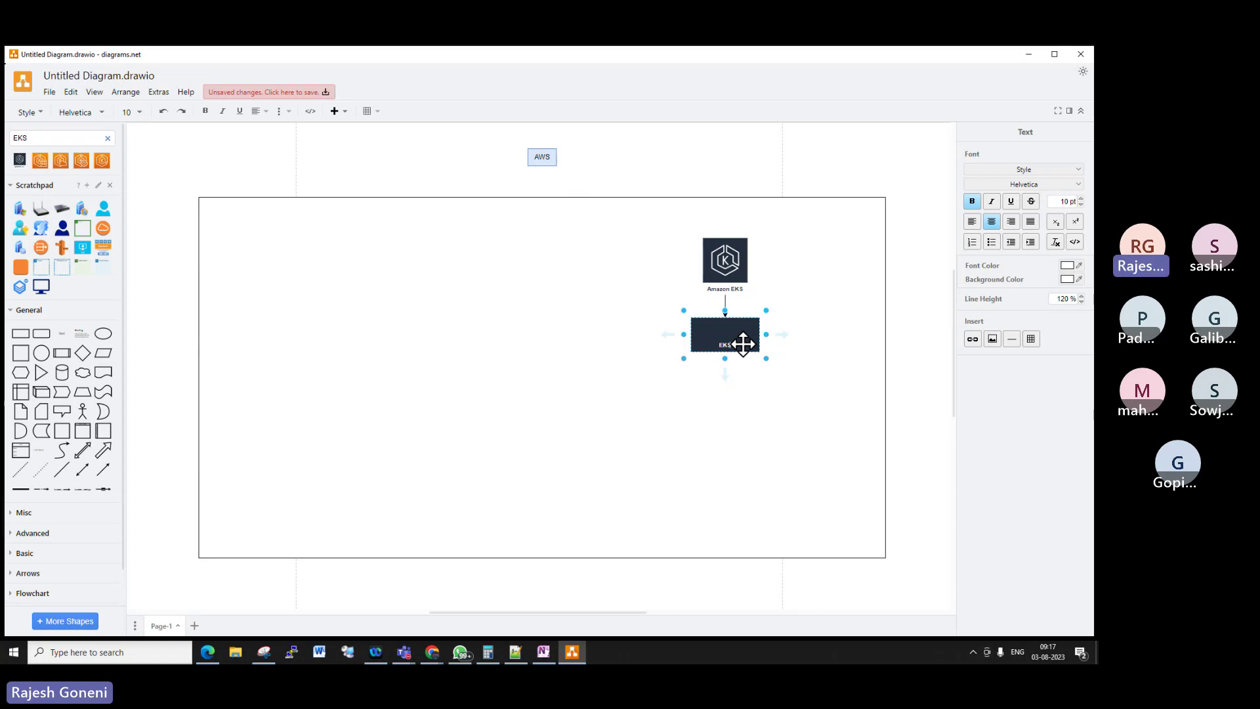
text(-Cluster)
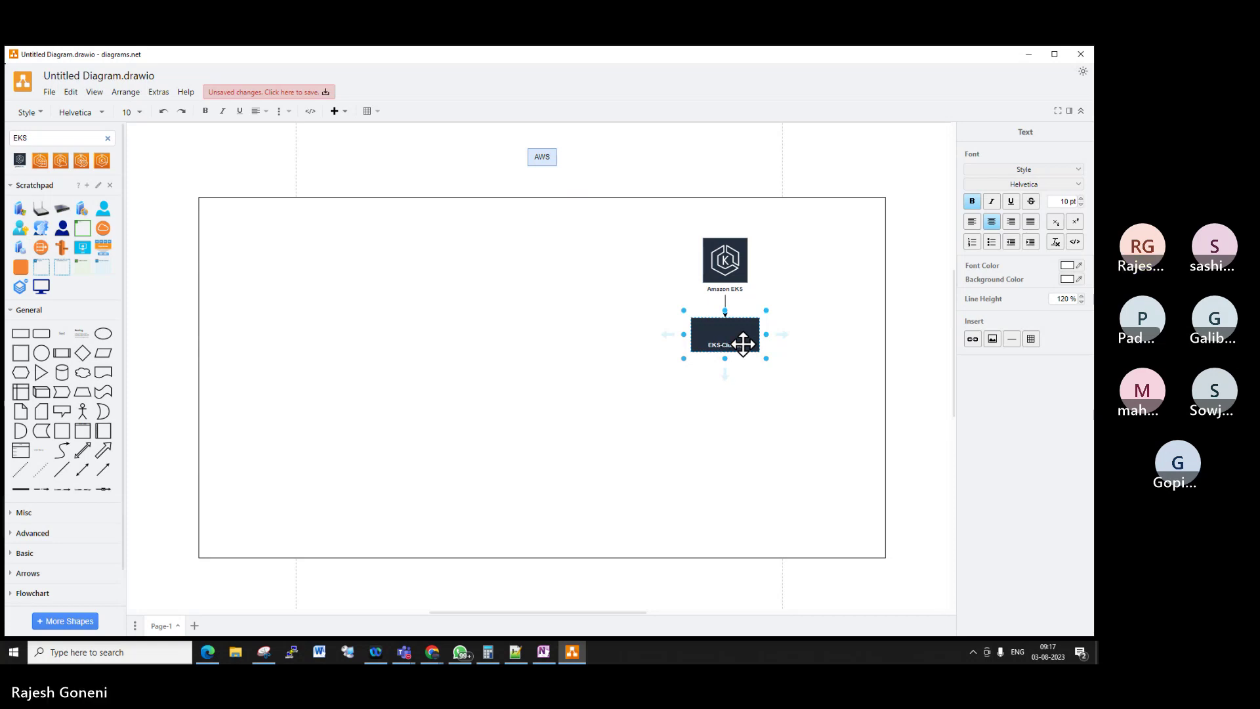
click(762, 342)
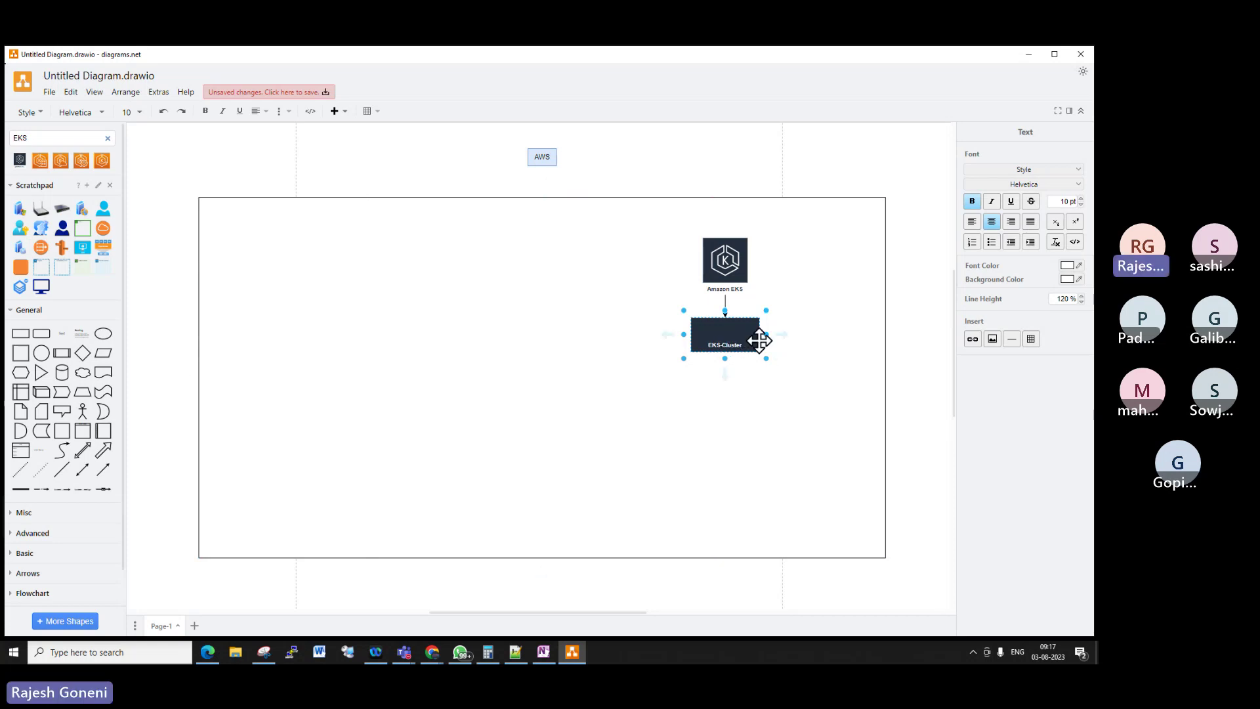
Enlarge the EKS-Cluster label font to 18 pt
double_click(763, 342)
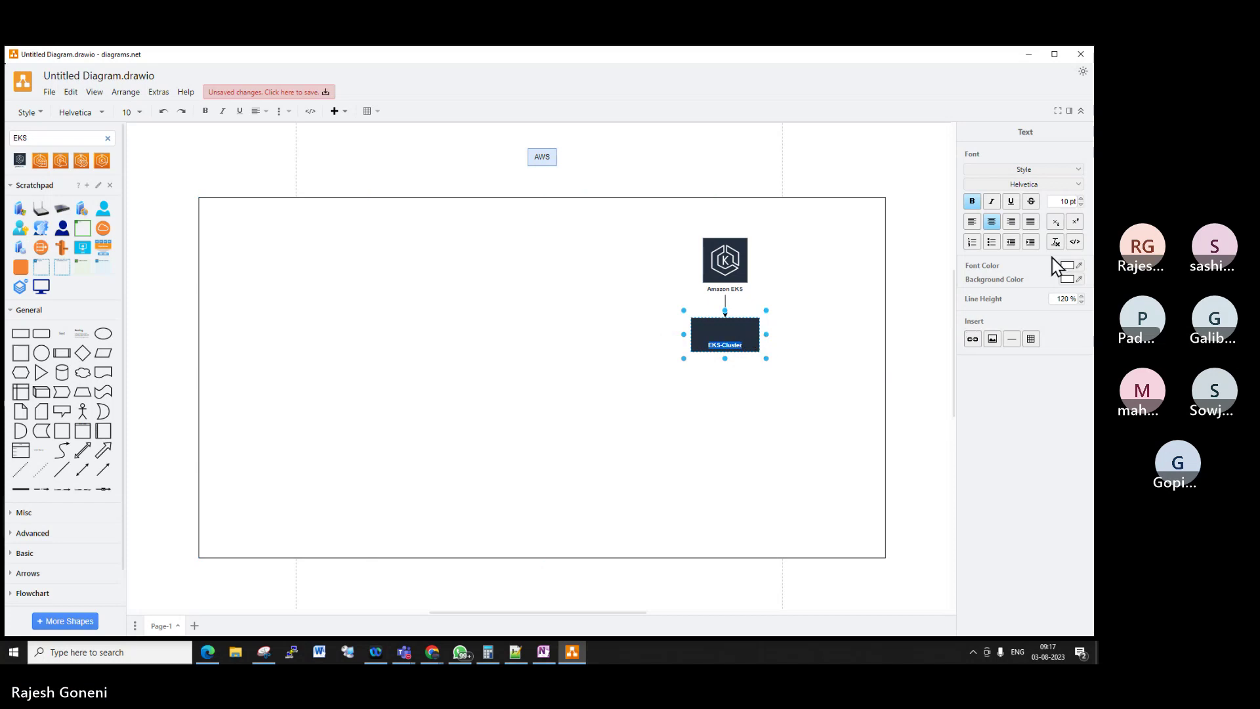
click(1081, 198)
click(1082, 198)
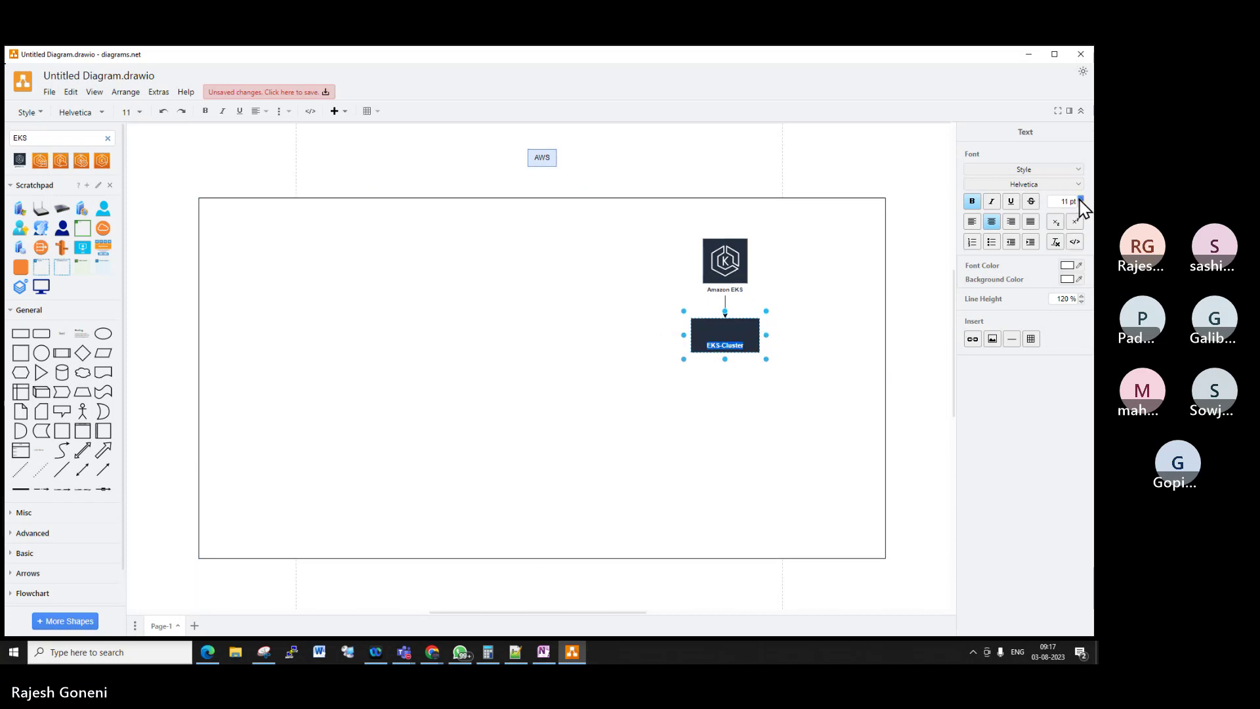
click(1081, 199)
click(1081, 199)
click(1081, 198)
click(1081, 198)
click(1081, 199)
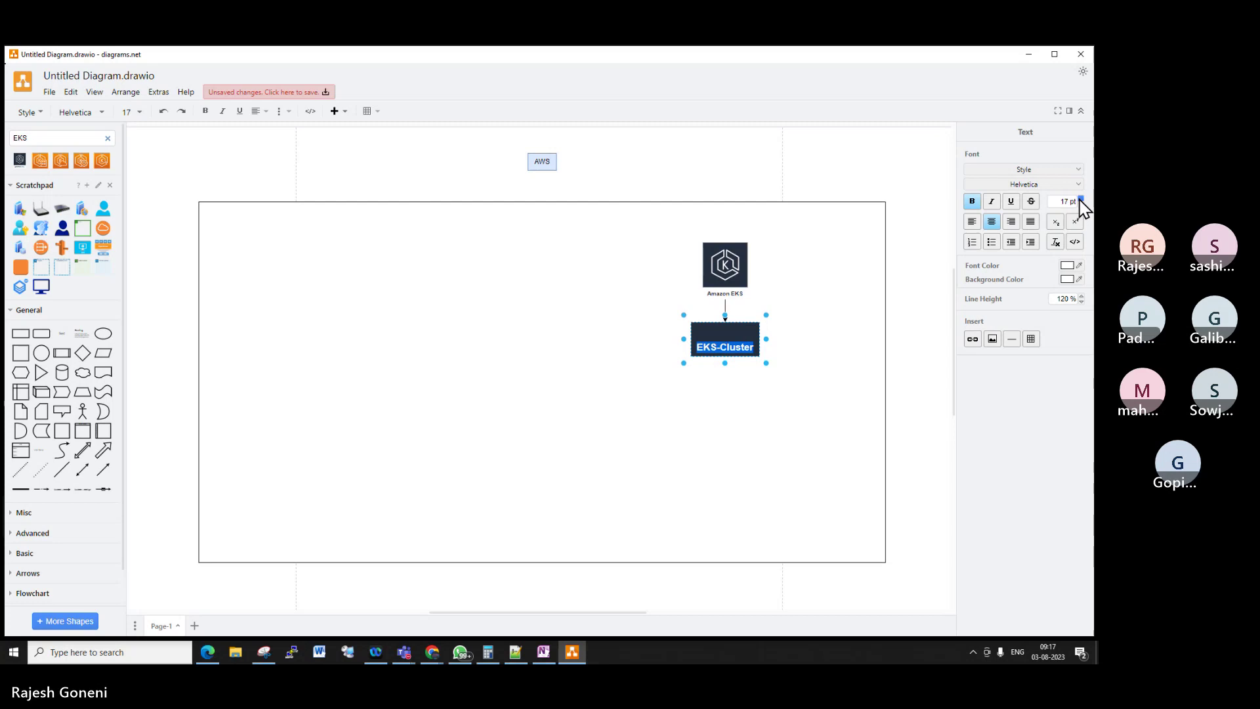
click(810, 467)
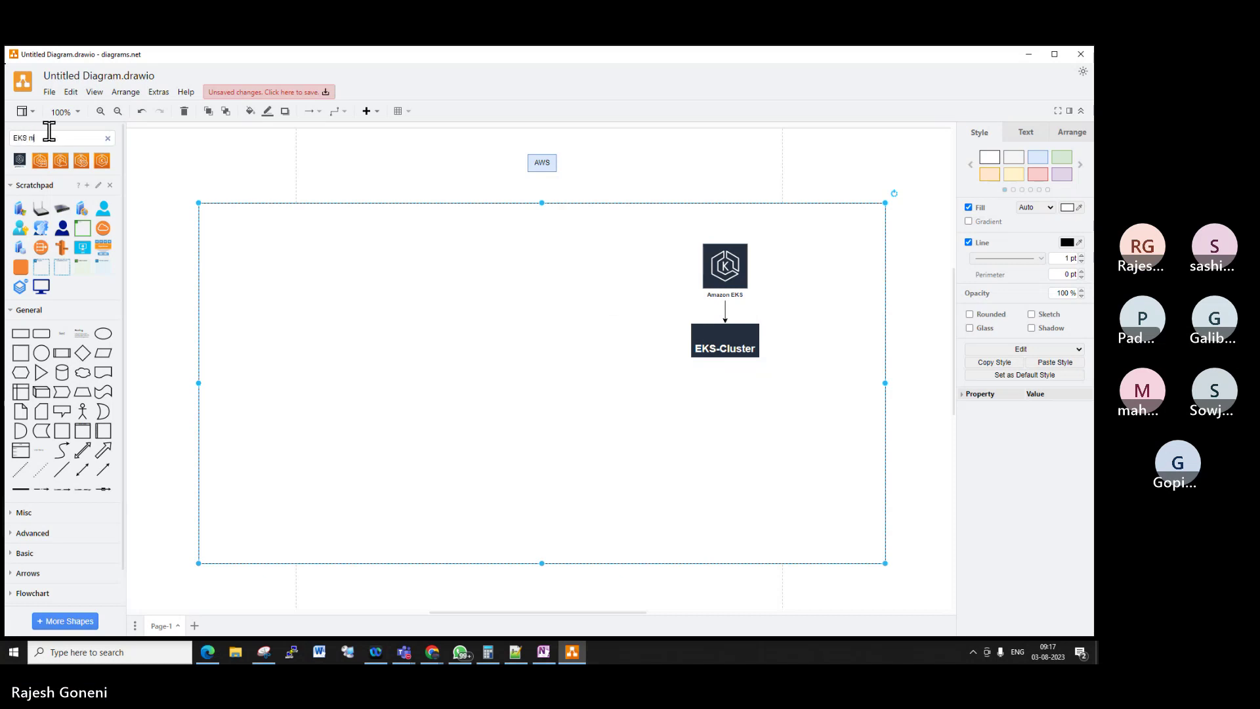
Search shapes for Node and place a Kubernetes Node icon below EKS-Cluster
key(Return)
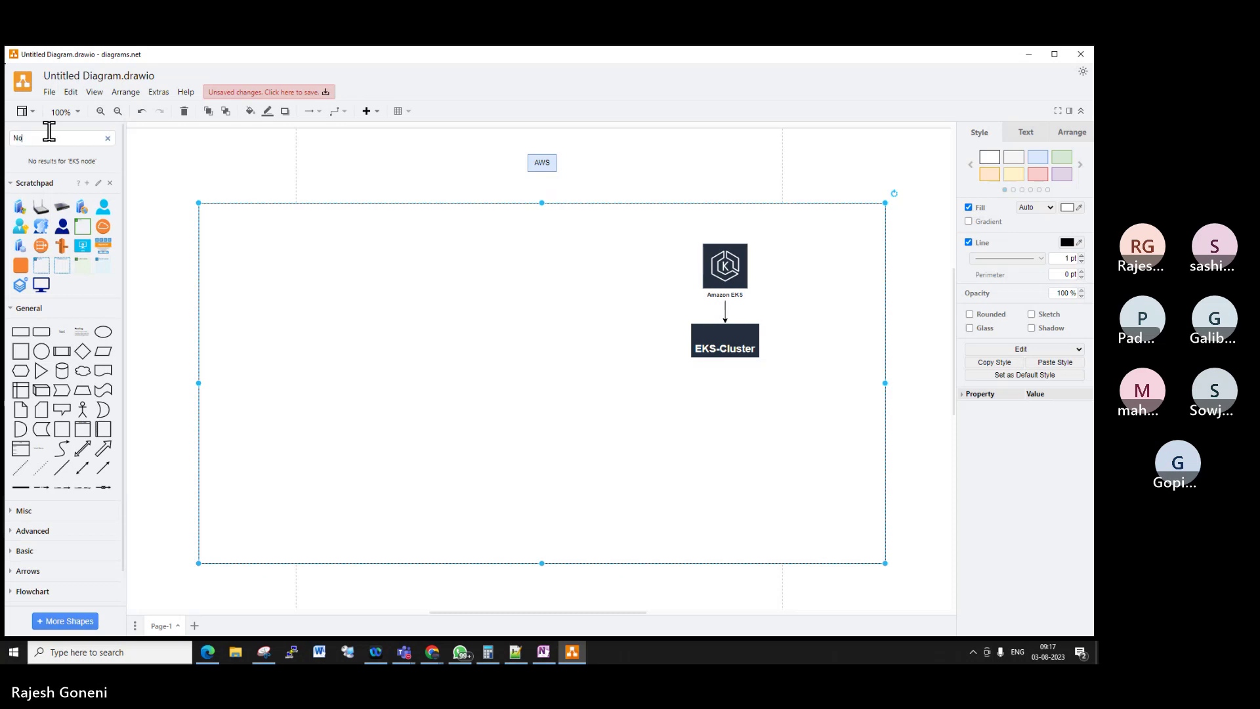
key(Return)
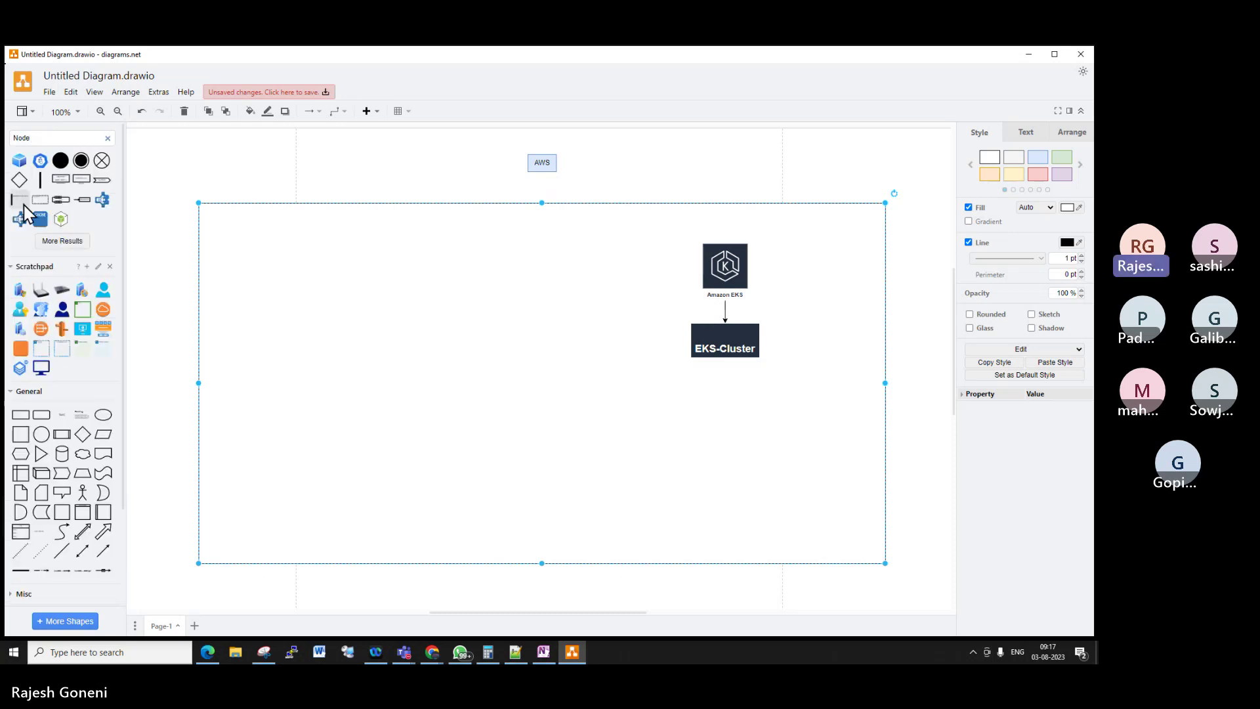
mouse_move(52, 166)
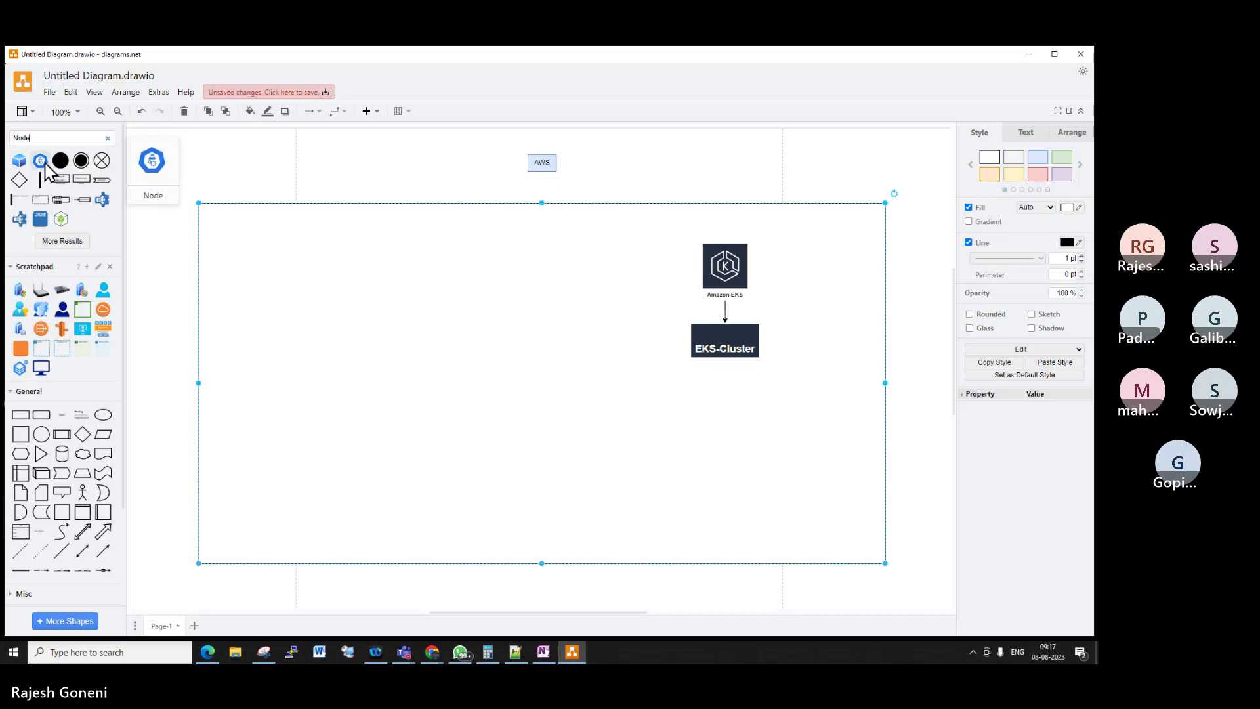
drag(44, 164, 699, 408)
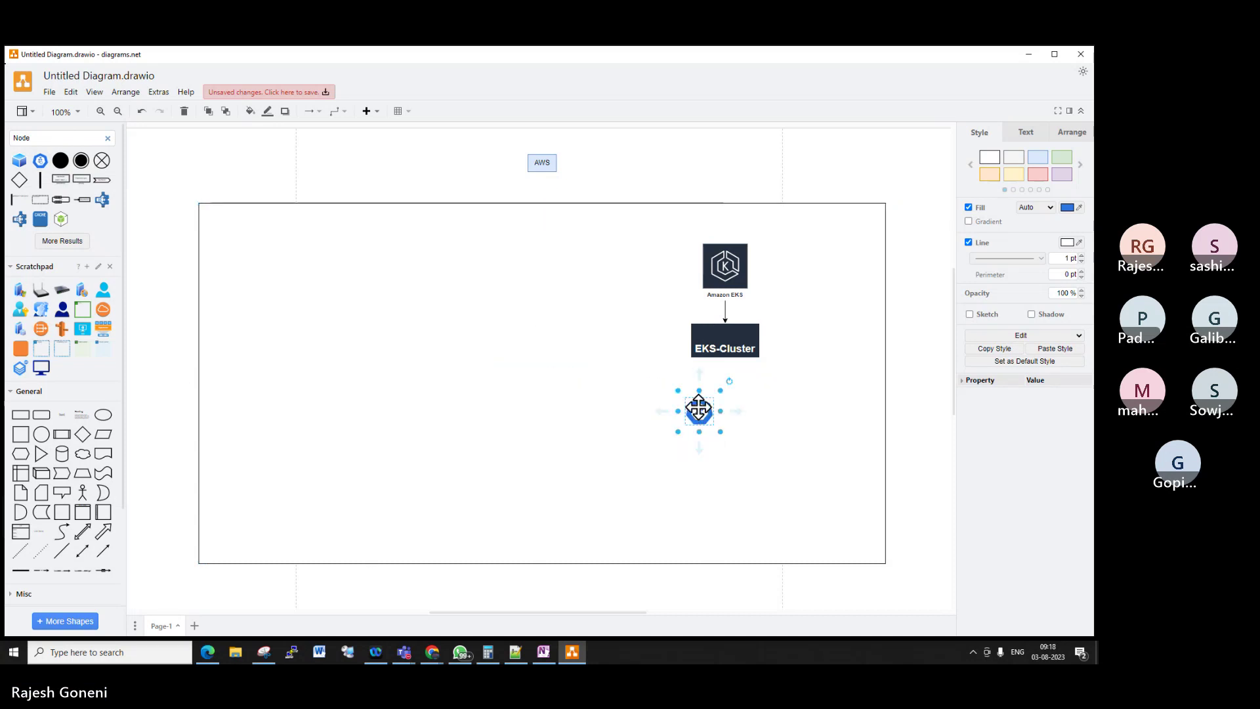
Clear the node shape's label and try colours on it, undoing the black choice
double_click(699, 408)
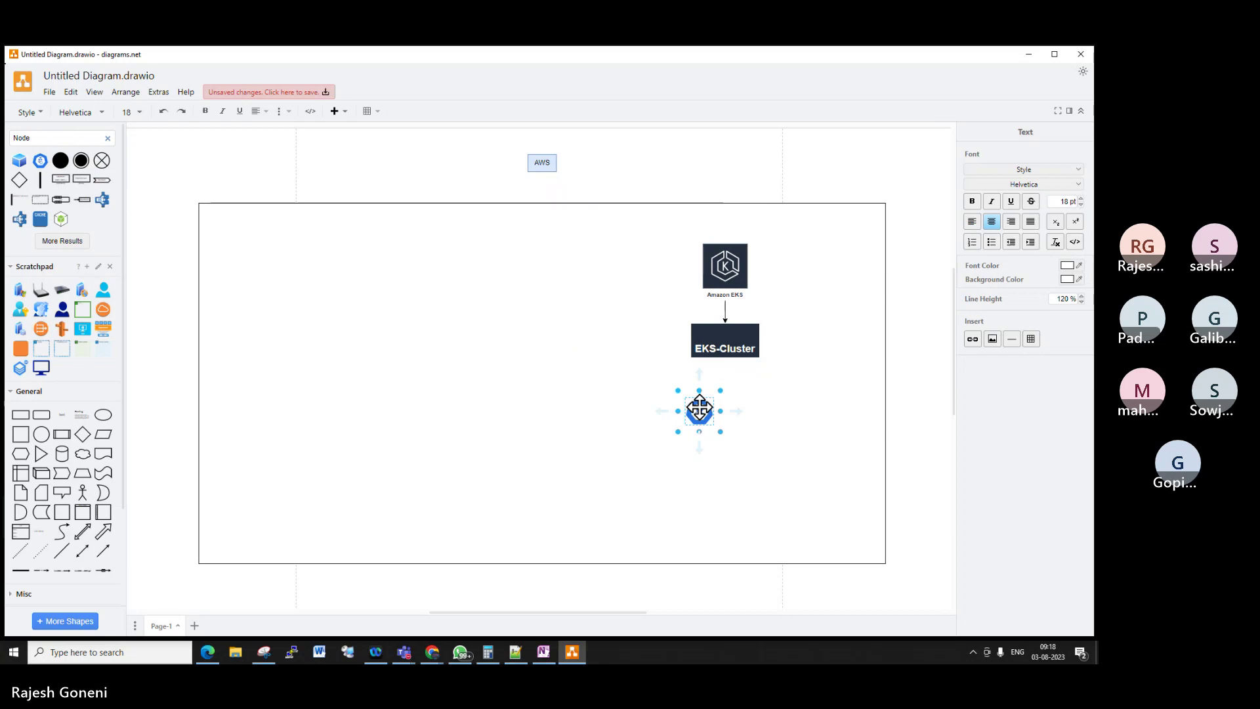
key(BackSpace)
click(1068, 267)
click(516, 277)
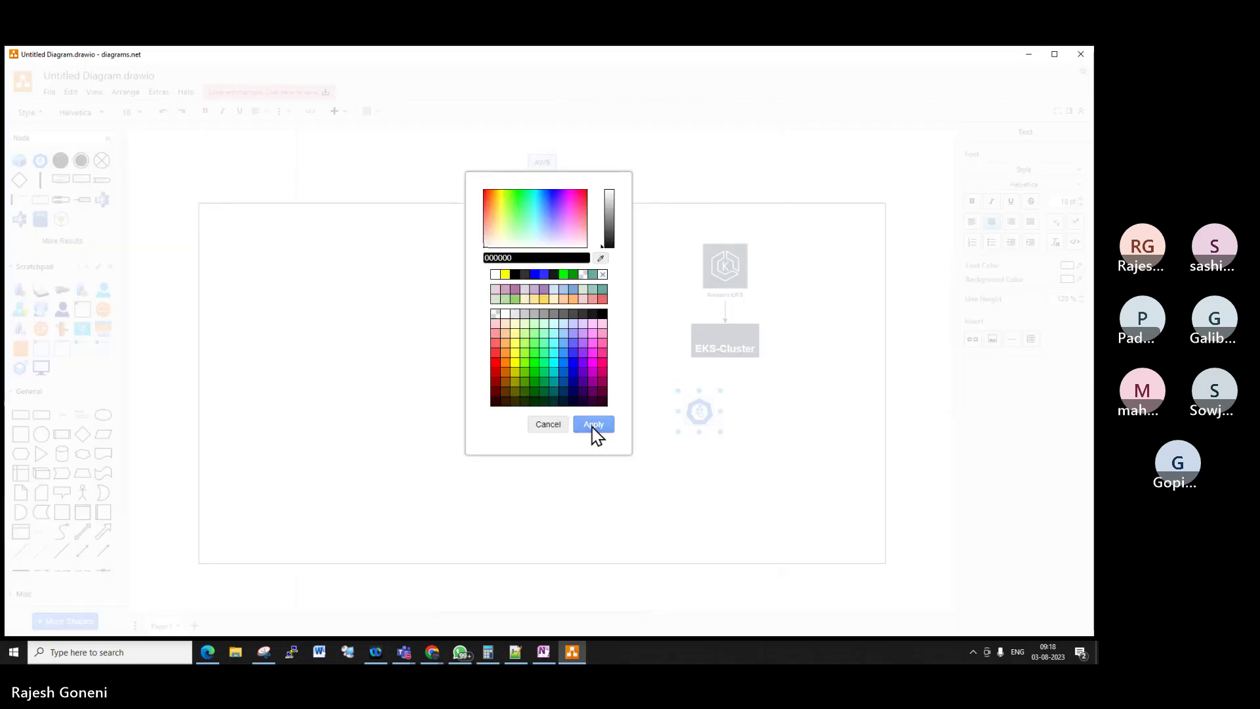
click(593, 425)
double_click(700, 412)
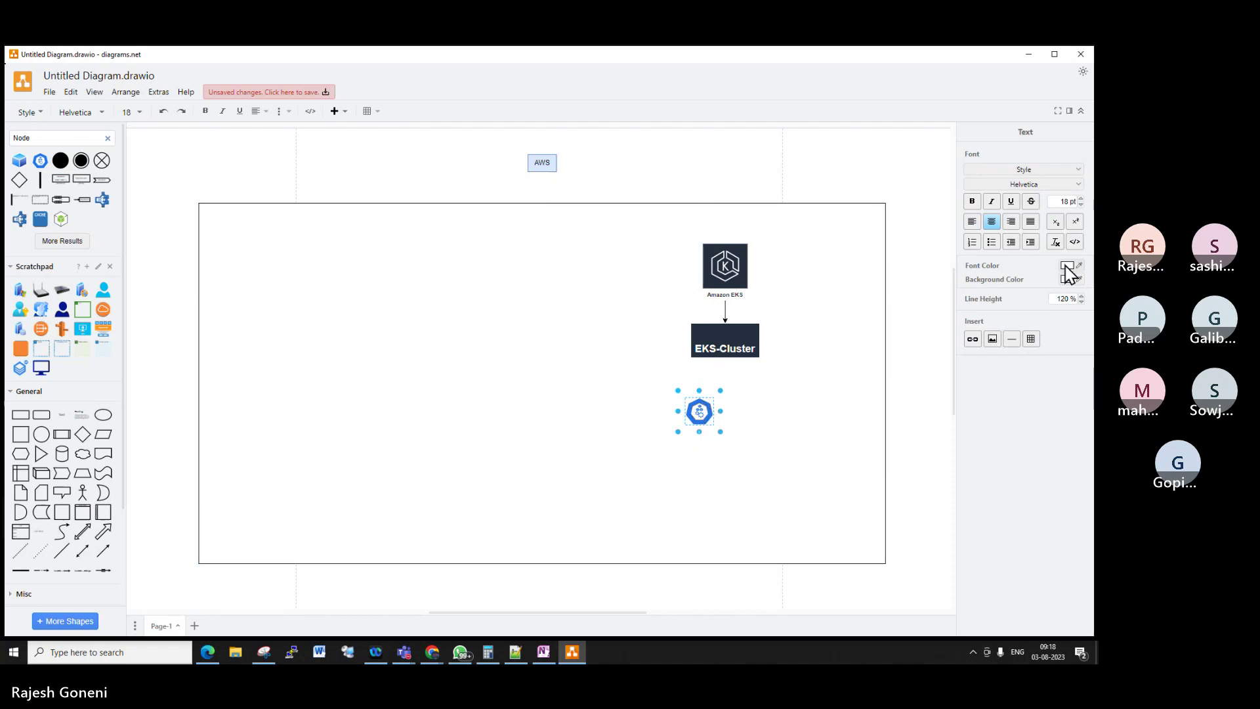
click(1067, 278)
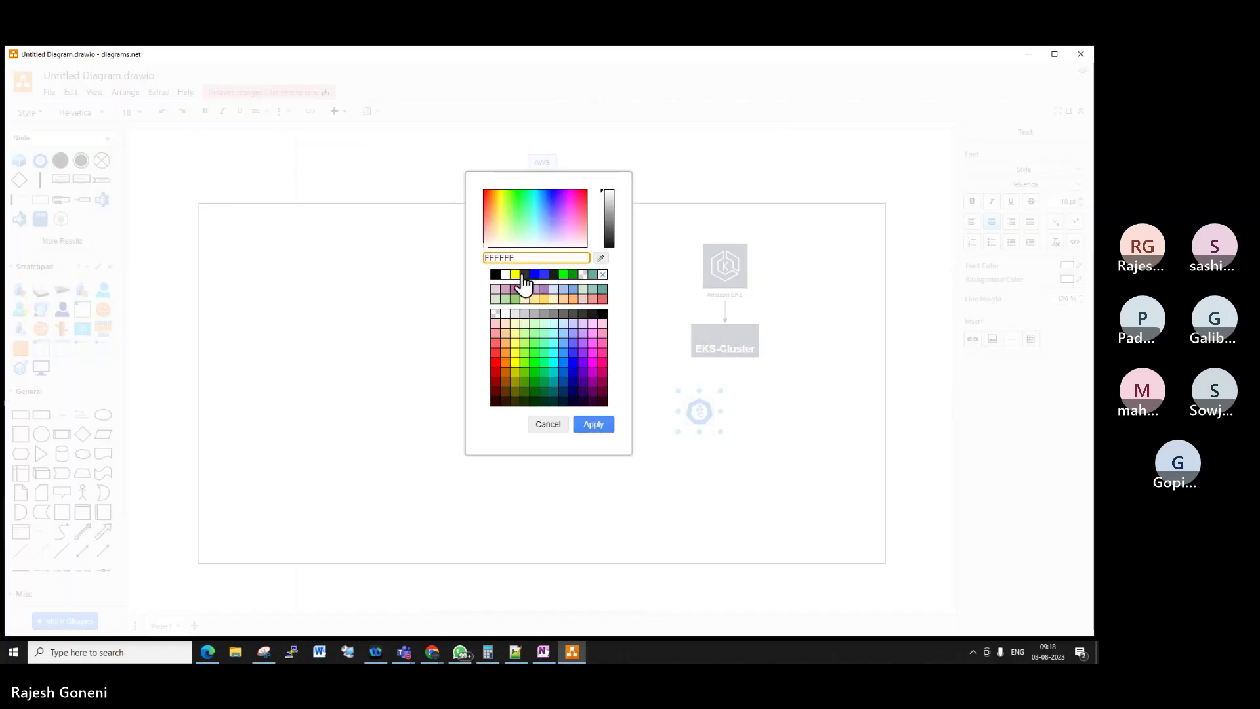
click(495, 274)
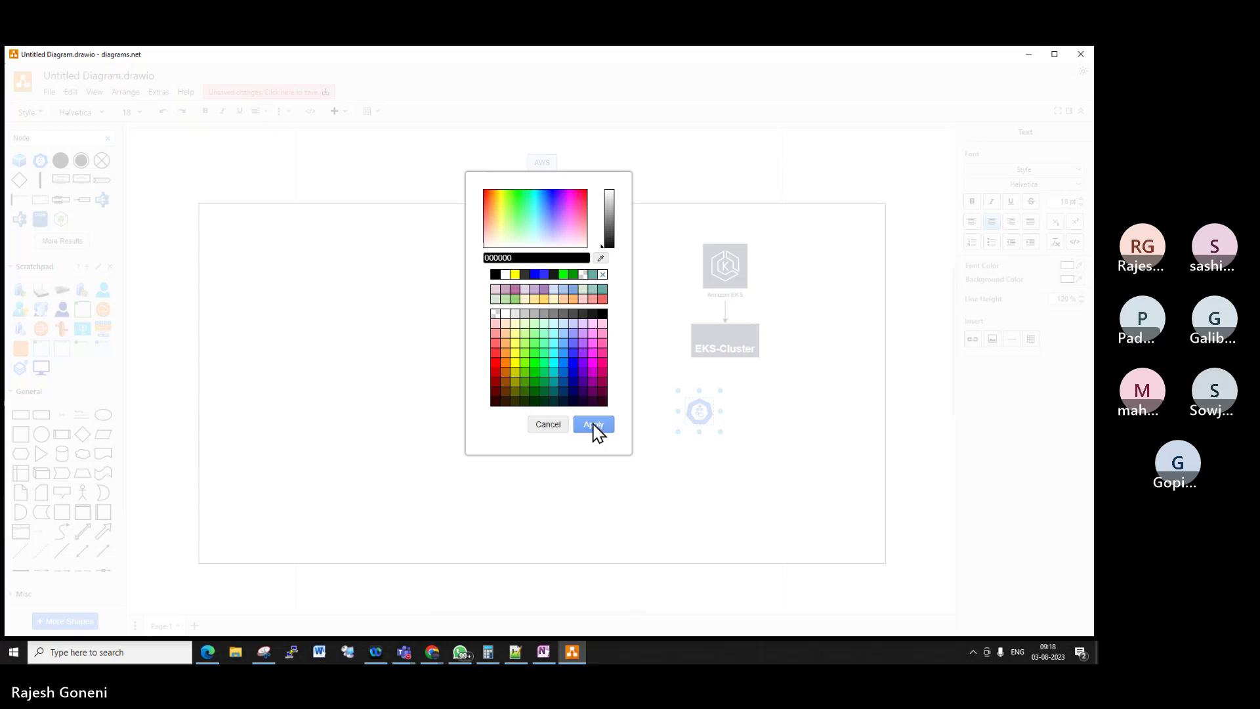
click(594, 424)
key(ctrl+z)
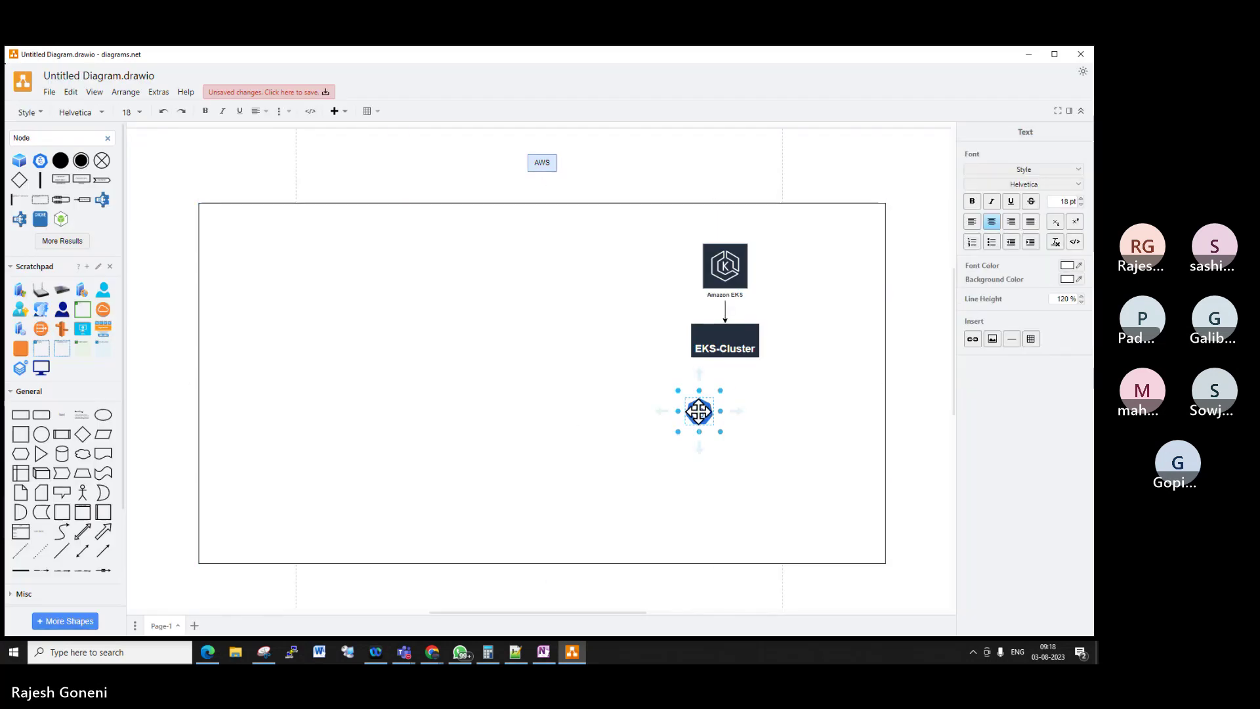
Set the node's label colour to green 009900 and retype it as NODE
click(1066, 267)
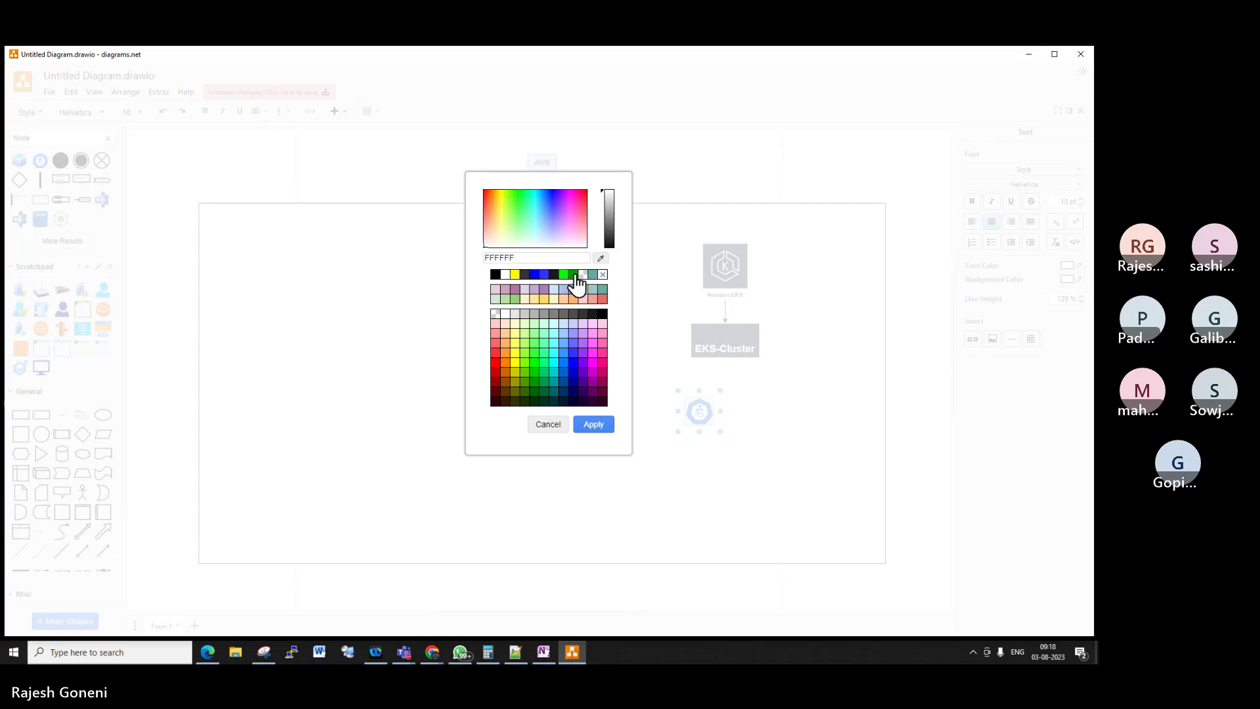
click(573, 275)
click(601, 424)
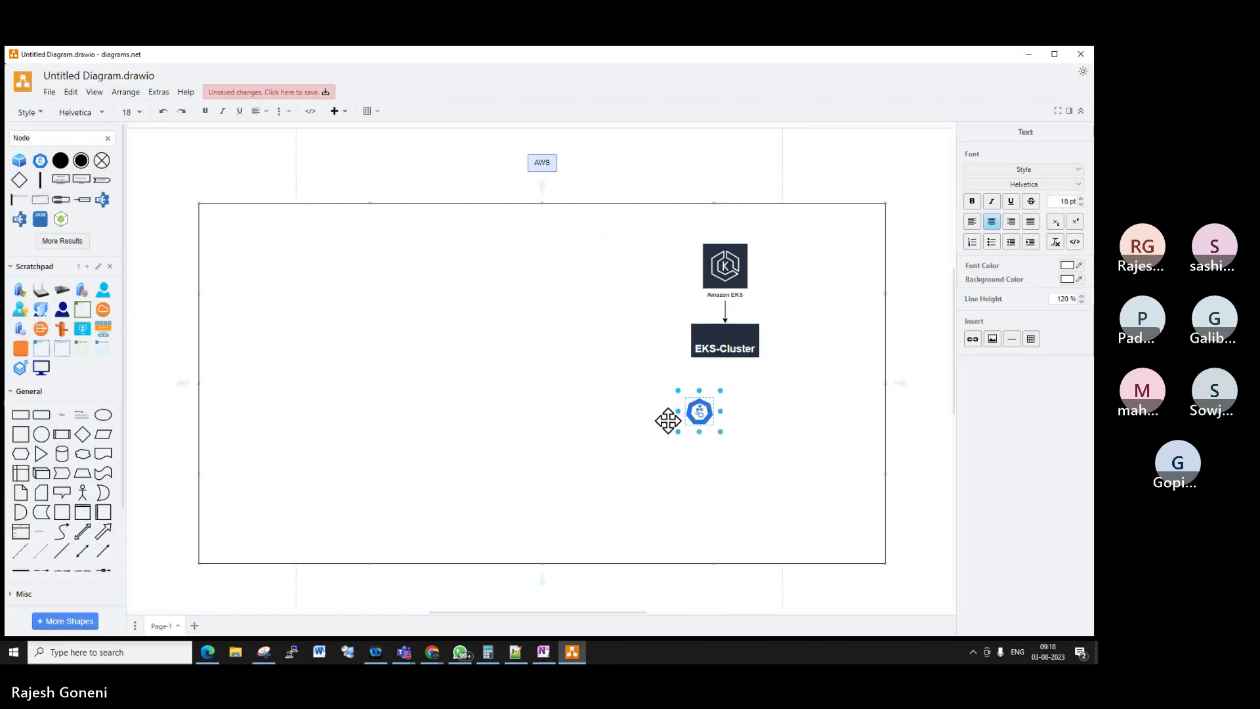
click(699, 413)
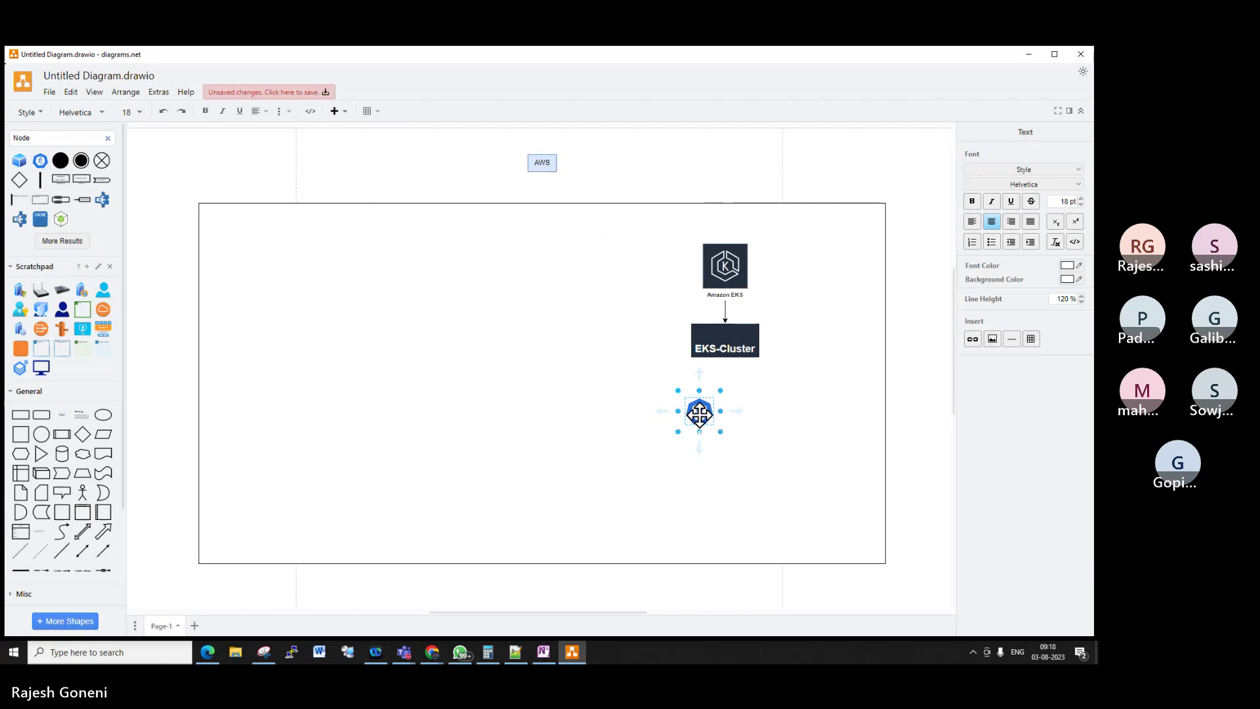
key(ctrl+a)
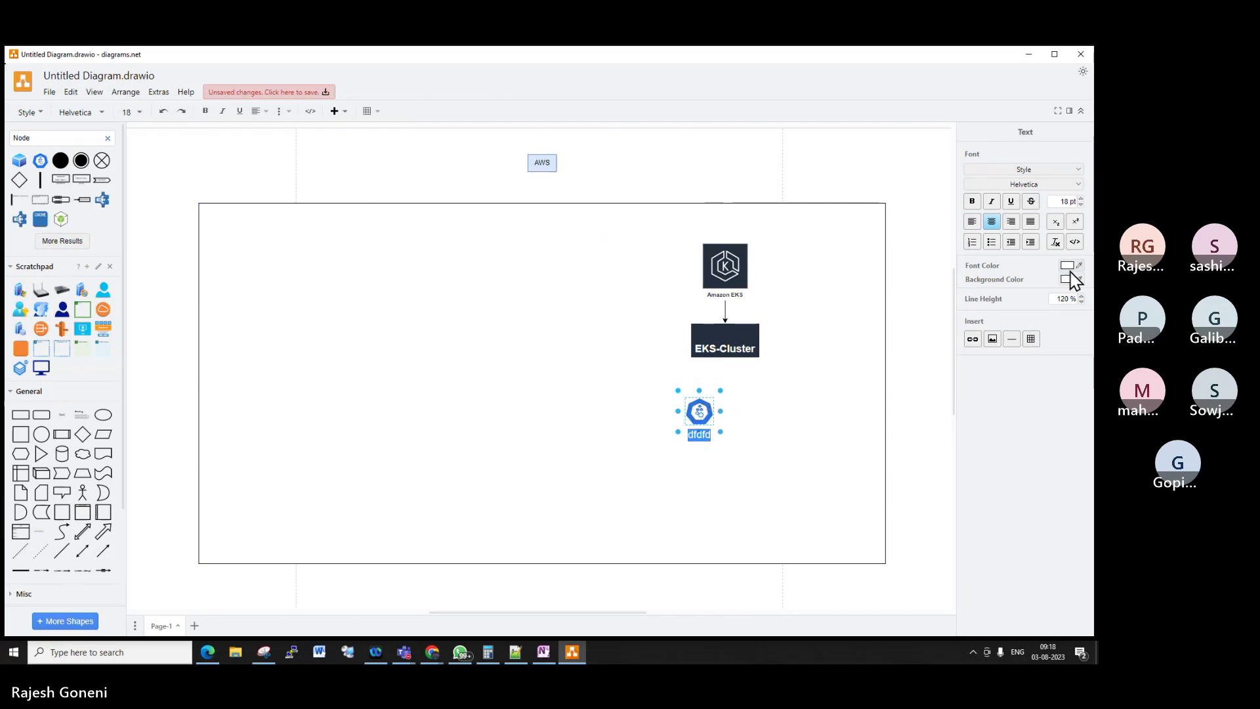
click(1067, 280)
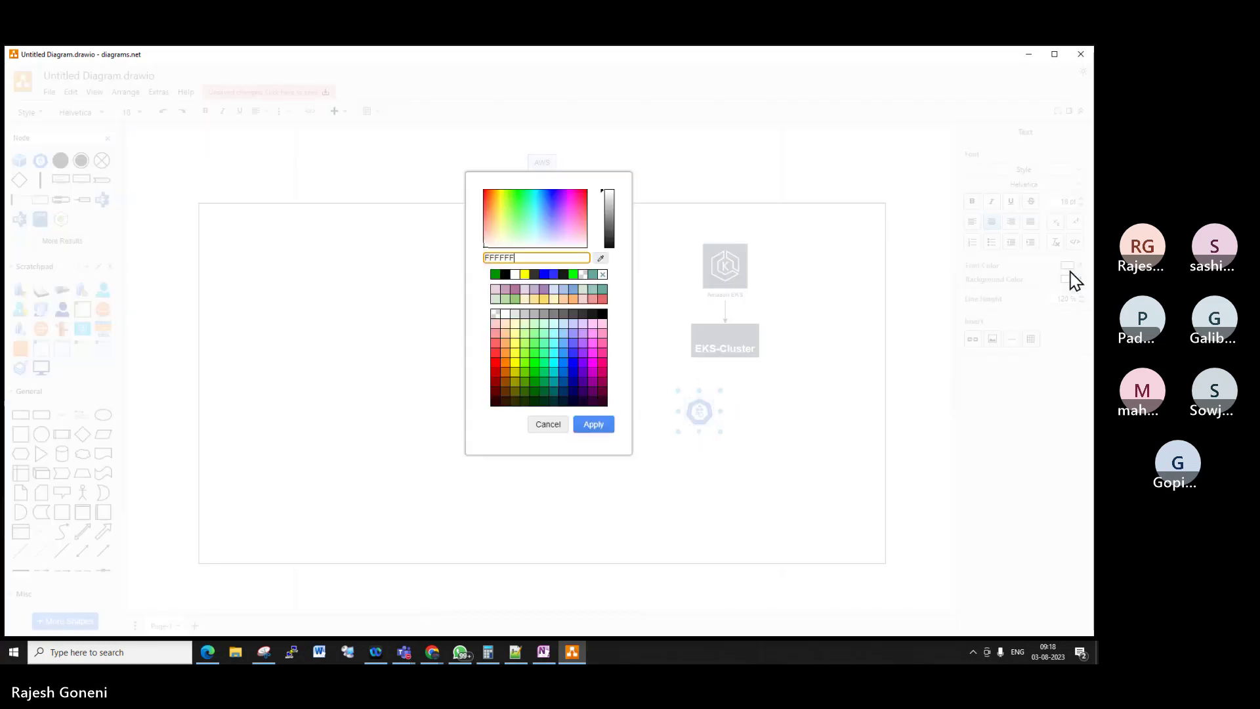
click(496, 274)
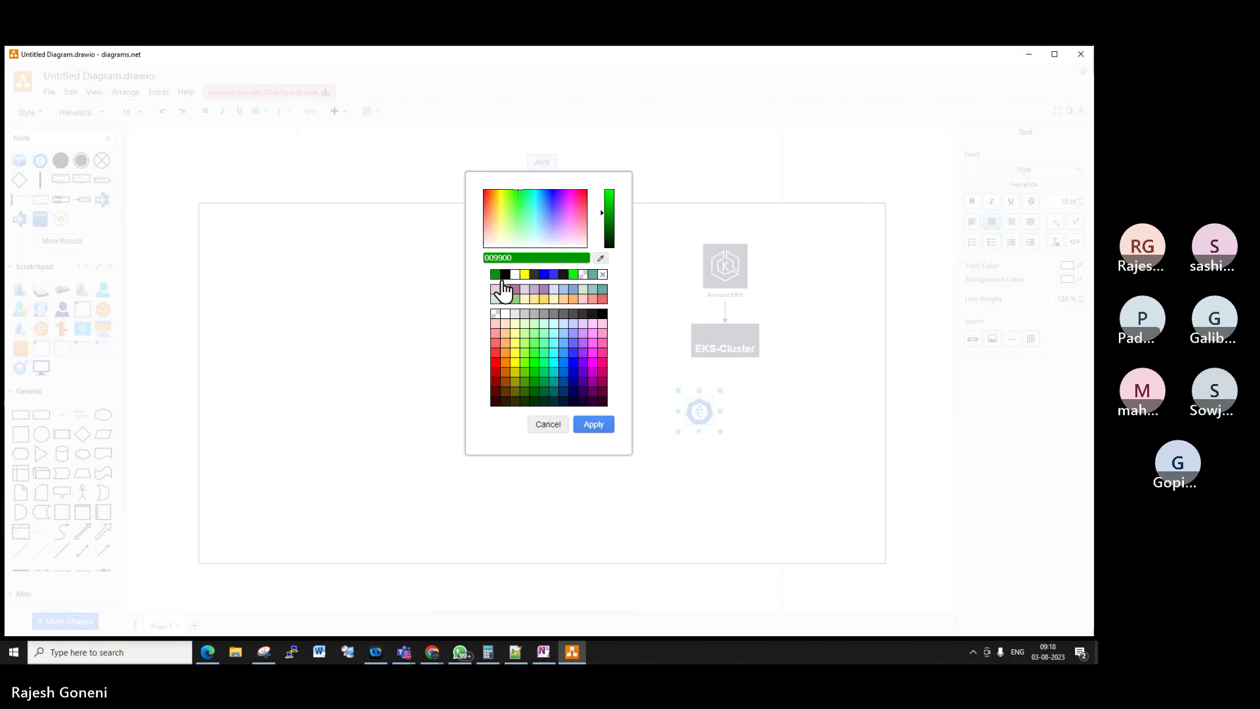
click(595, 422)
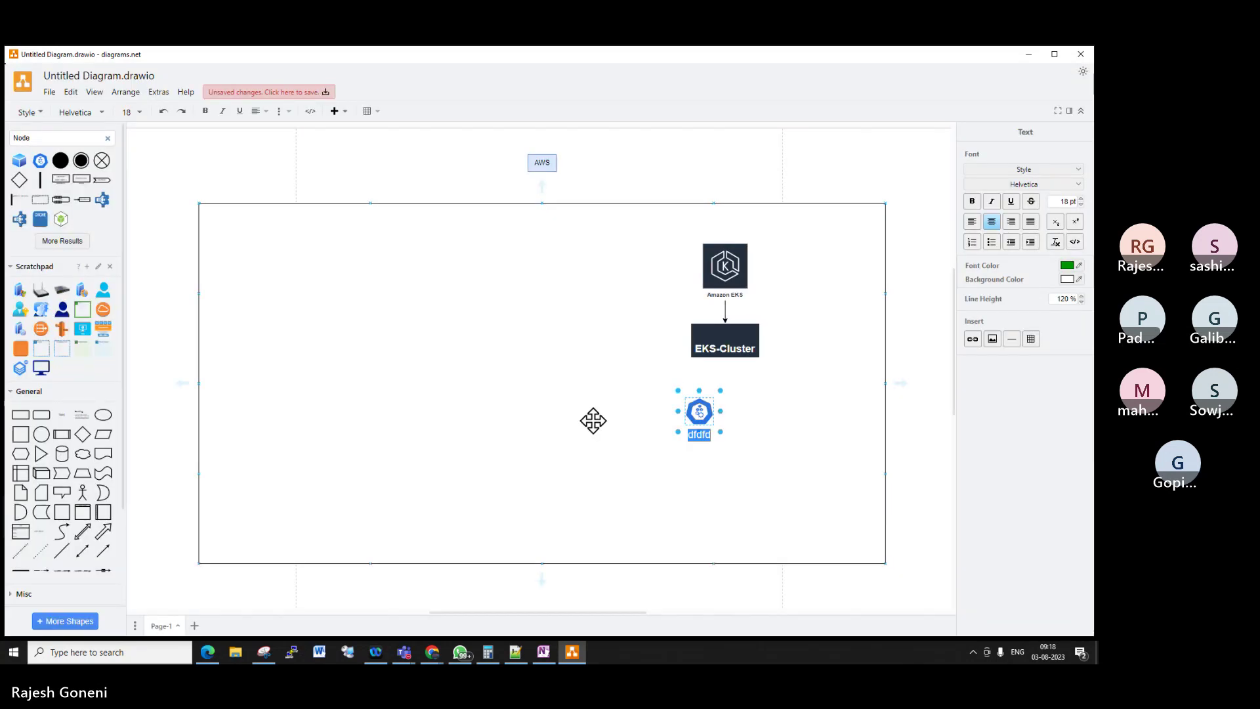
text(NODE)
Connect the EKS-Cluster box down to the NODE icon with an elbow connector
click(644, 447)
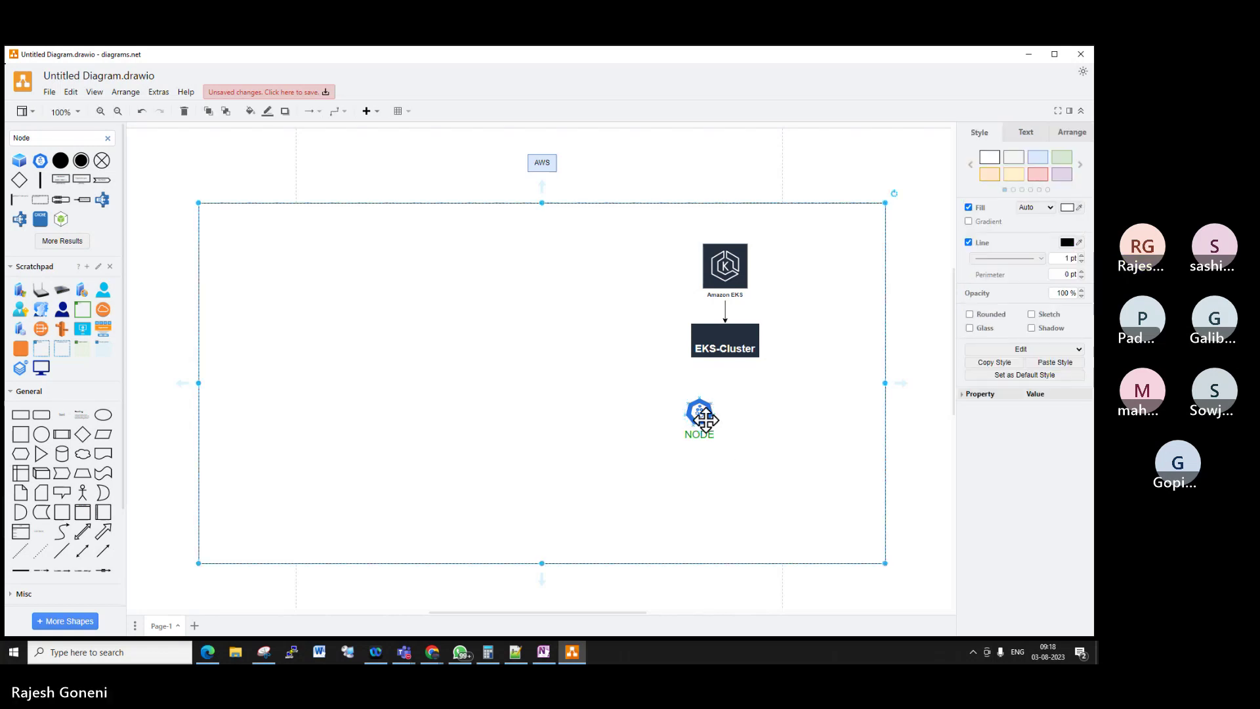
click(700, 414)
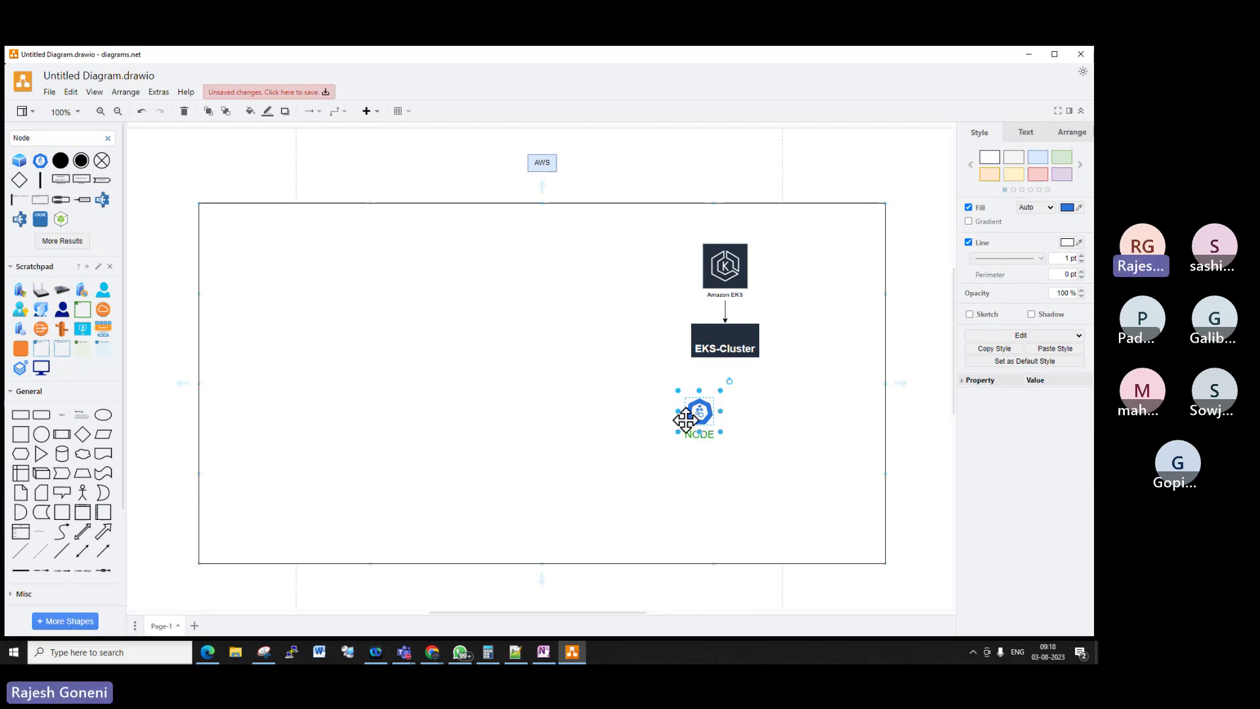
click(729, 351)
mouse_move(726, 374)
drag(726, 376, 699, 410)
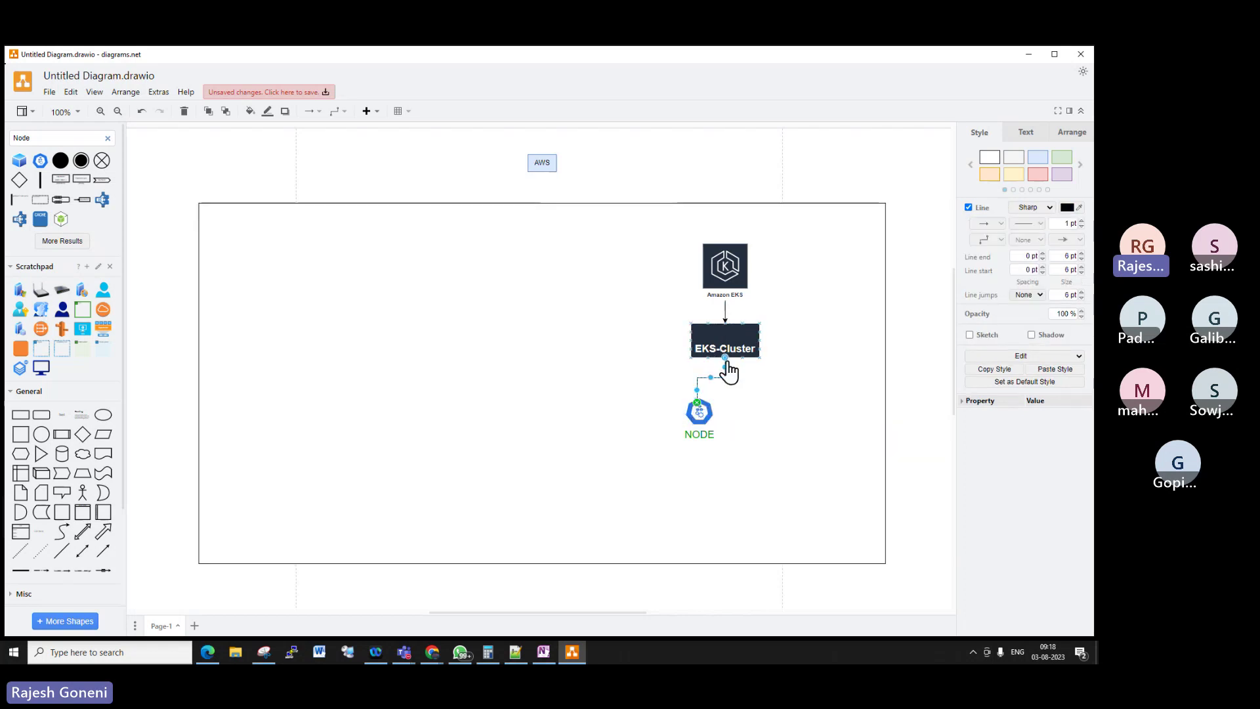
click(731, 459)
mouse_move(710, 445)
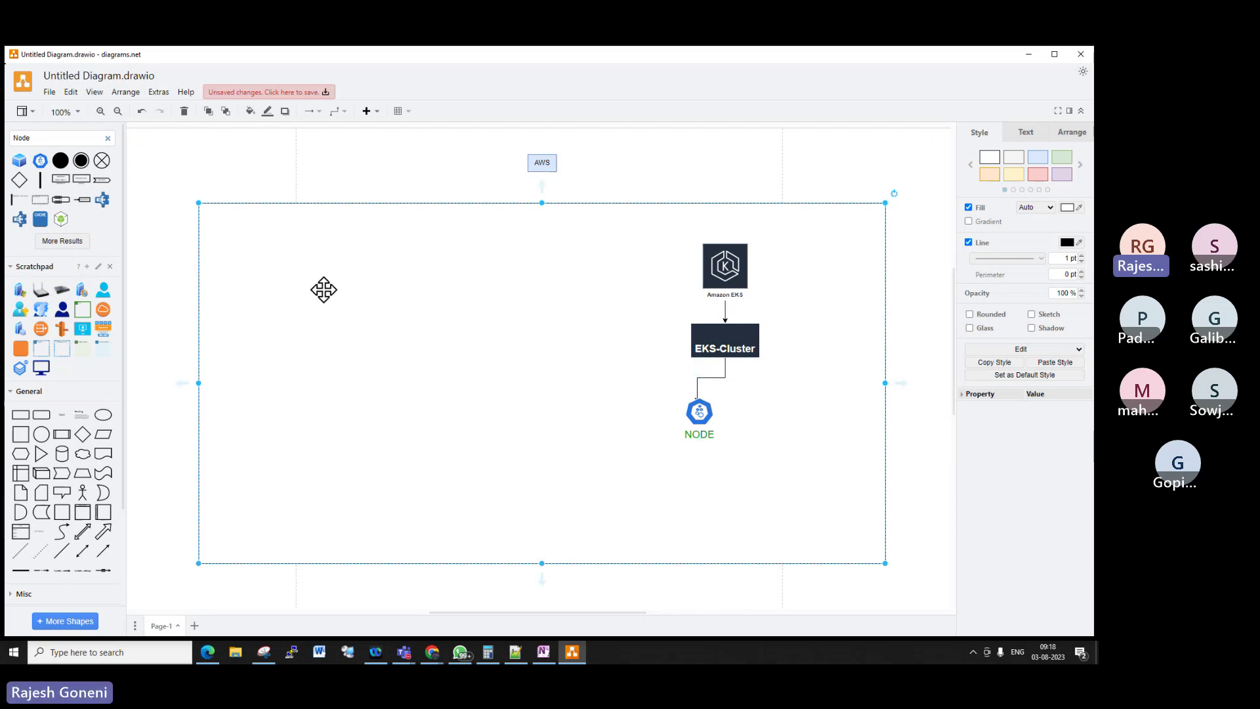
drag(47, 138, 8, 138)
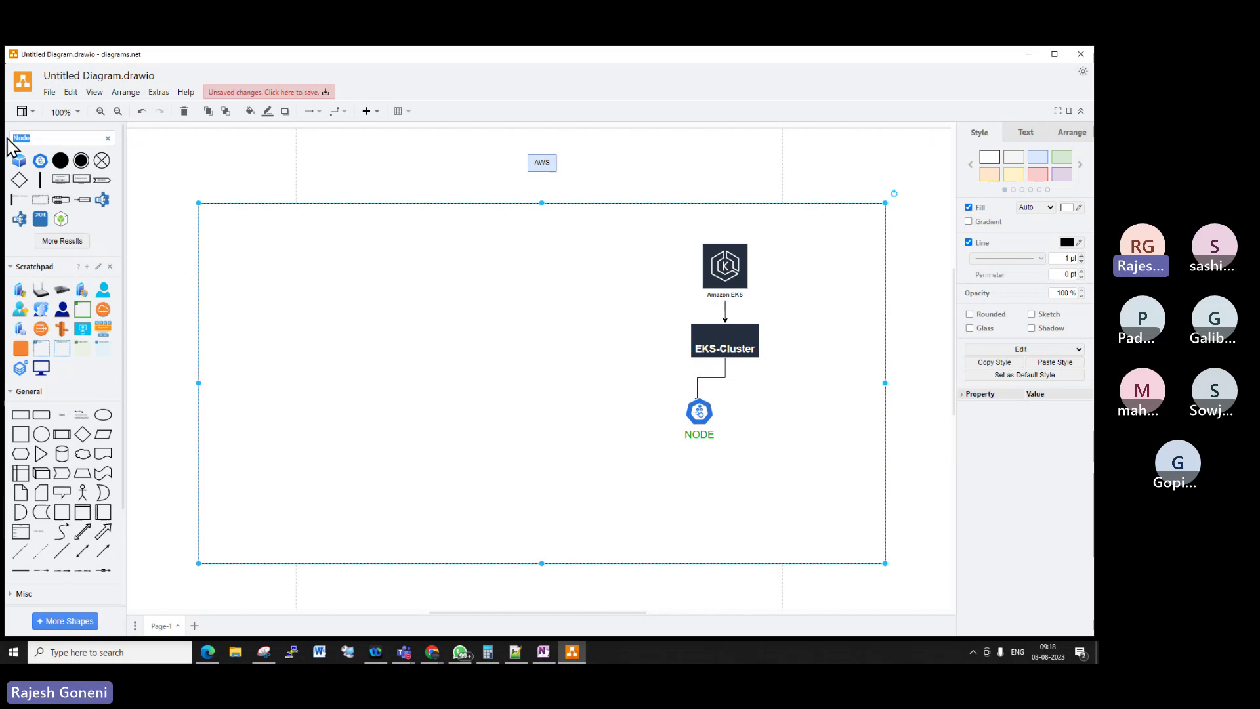
Search shapes for EC2, place the EC2 icon at upper left, and label it EC2
text(EC2)
key(Return)
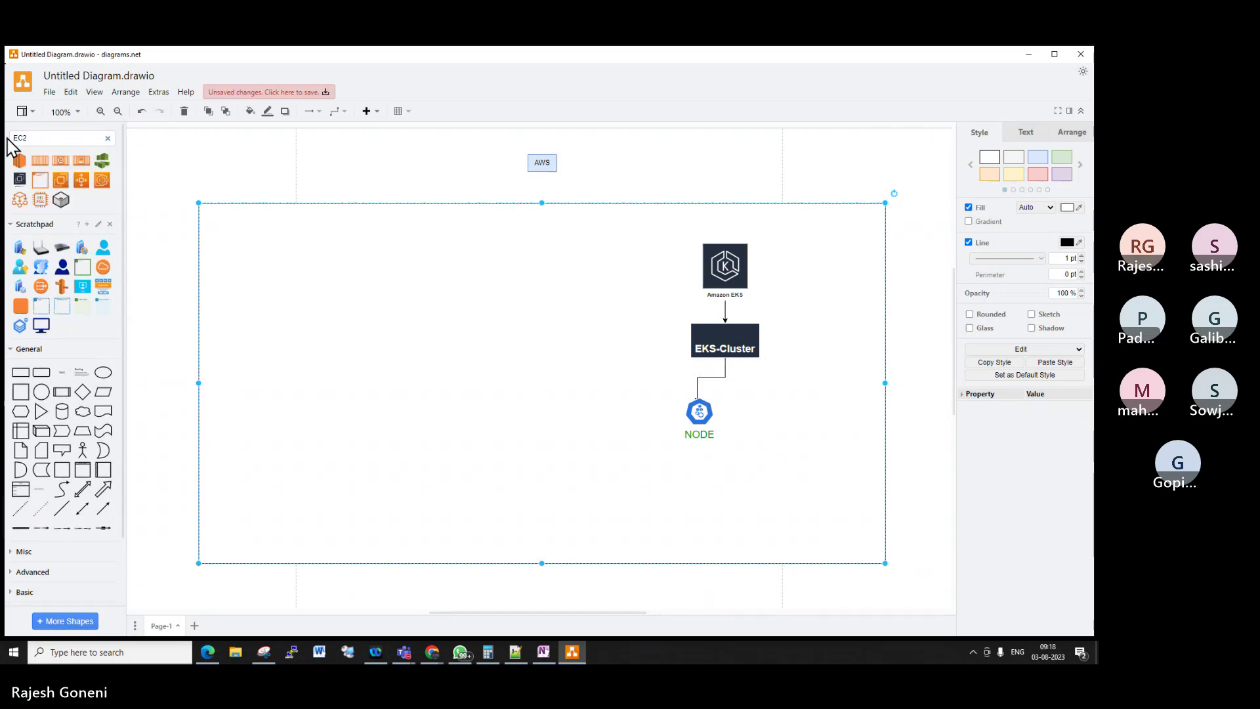
click(19, 161)
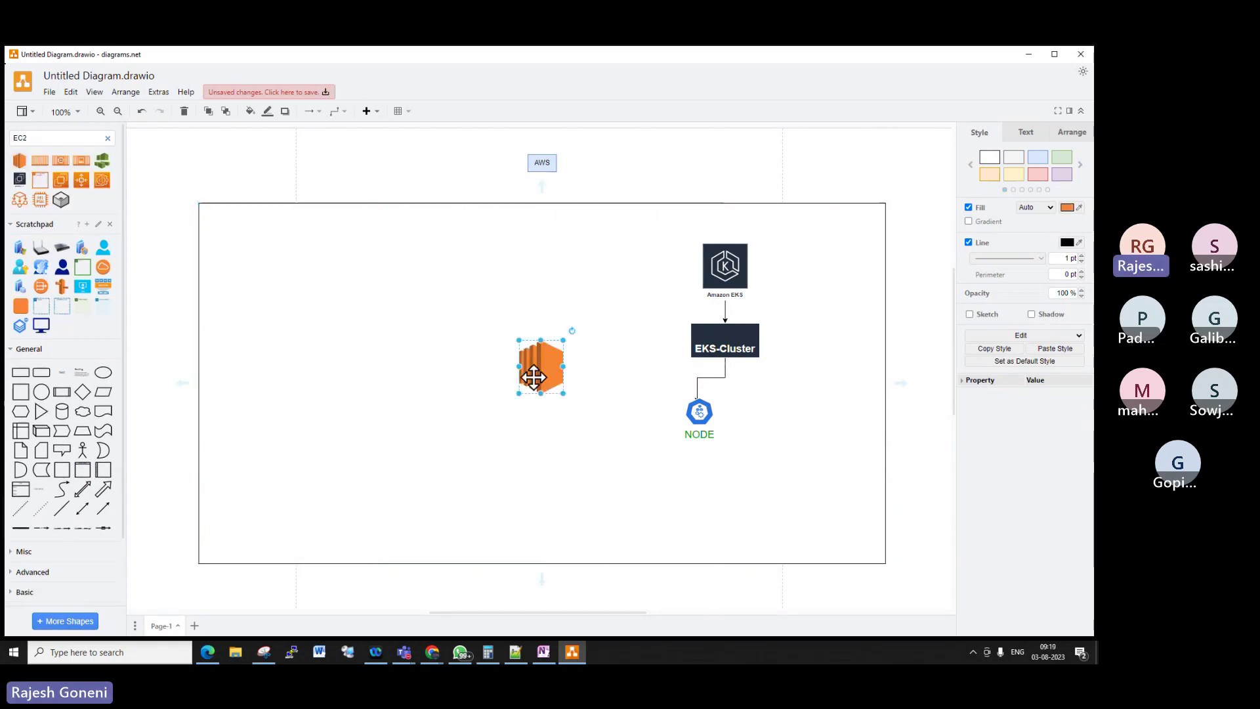
drag(512, 365, 270, 271)
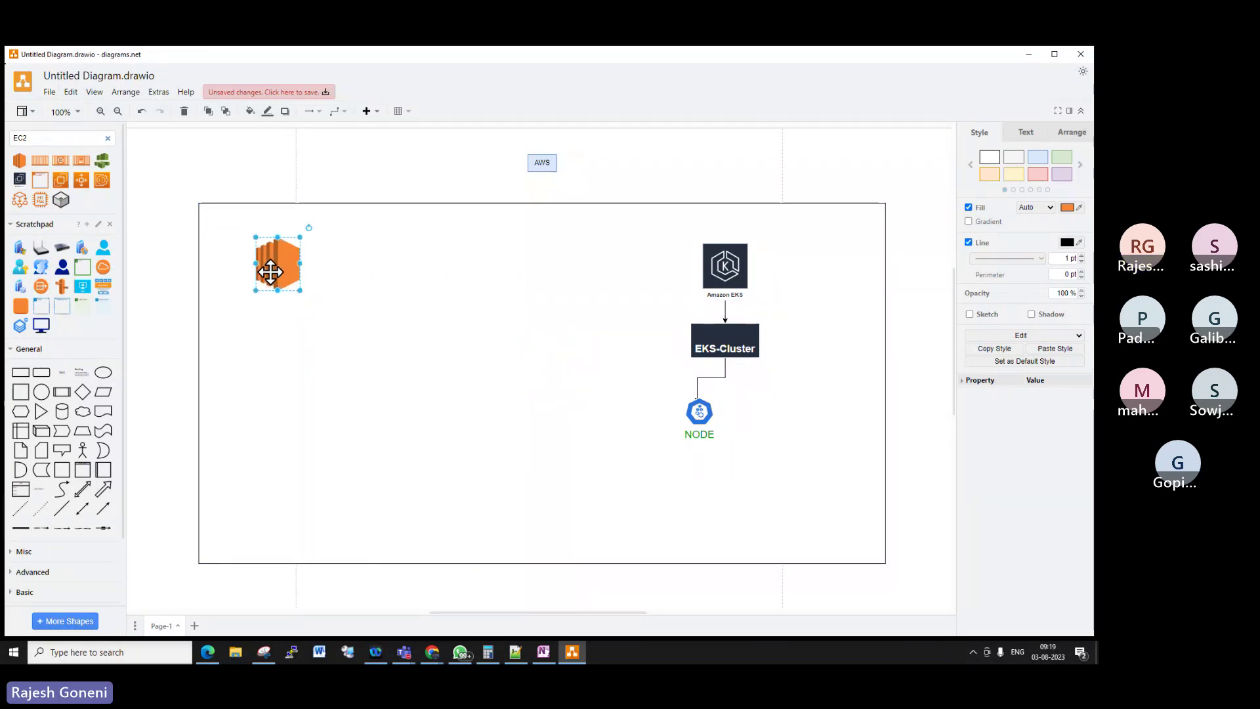
double_click(270, 271)
text(EC2)
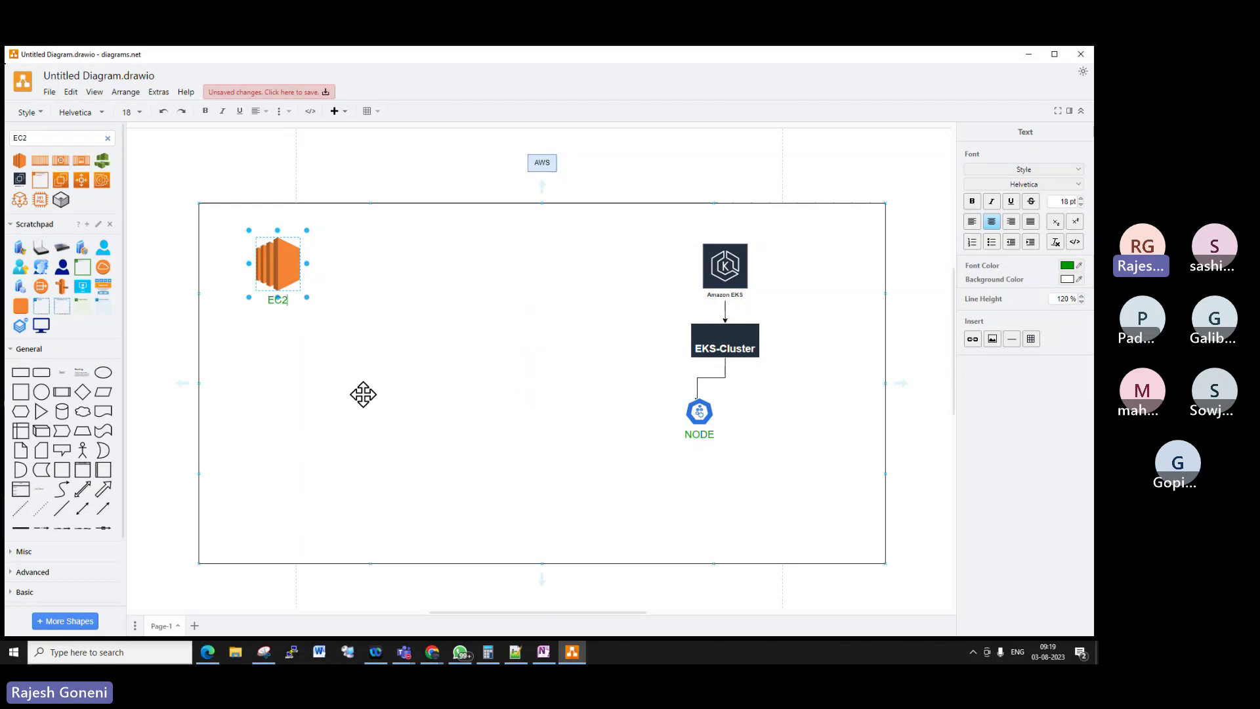
click(363, 394)
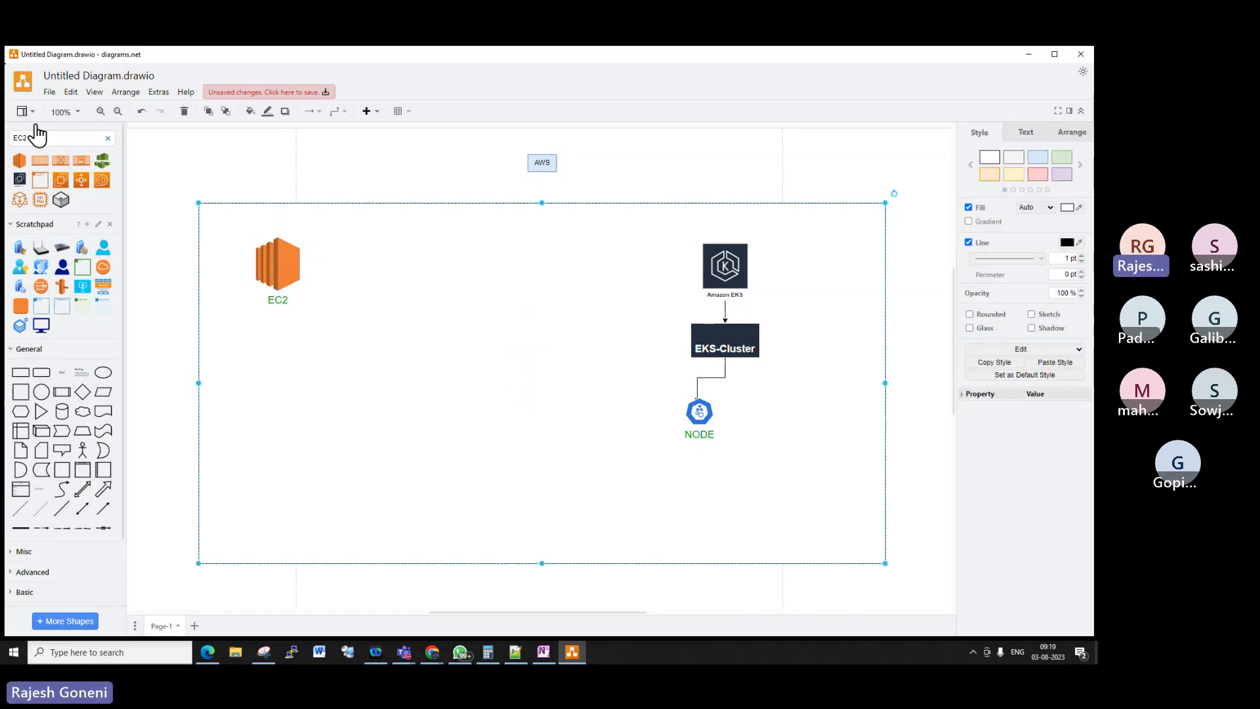
Insert an EC2 instance contents box, accidentally shifting the large container
mouse_move(44, 184)
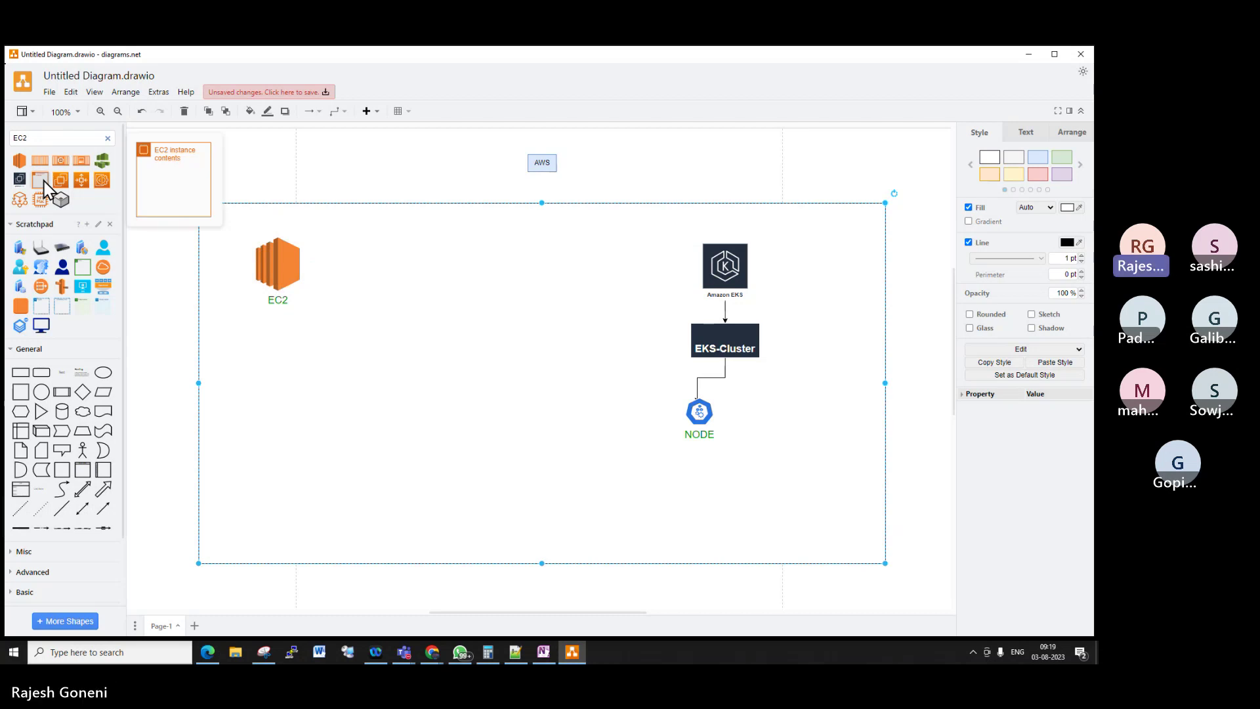
click(44, 186)
drag(420, 367, 519, 367)
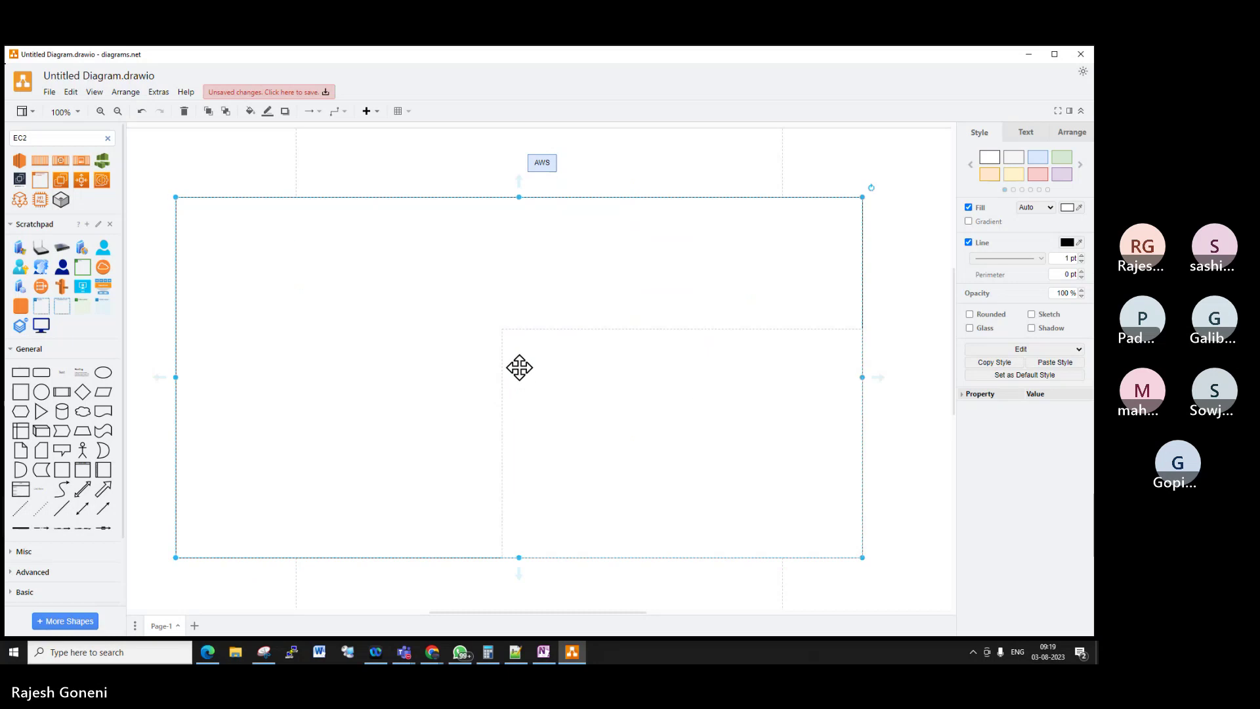
Undo the container move and change its stacking order
key(ctrl+z)
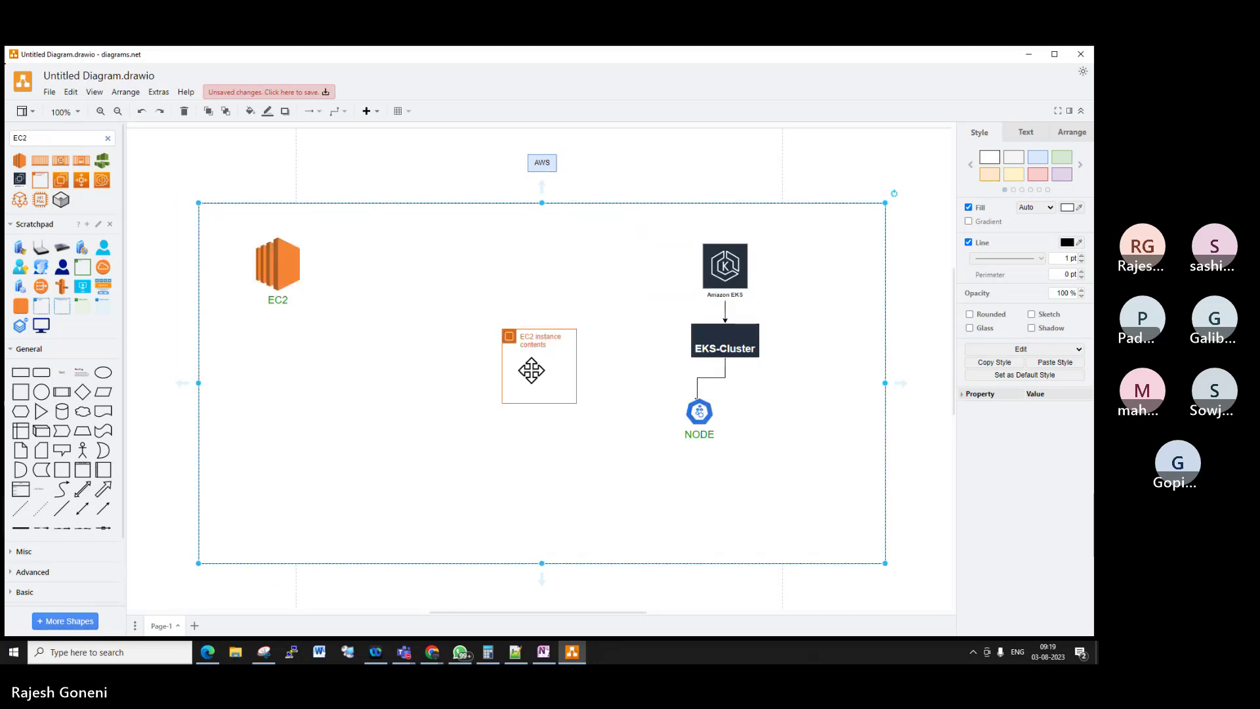
right_click(609, 244)
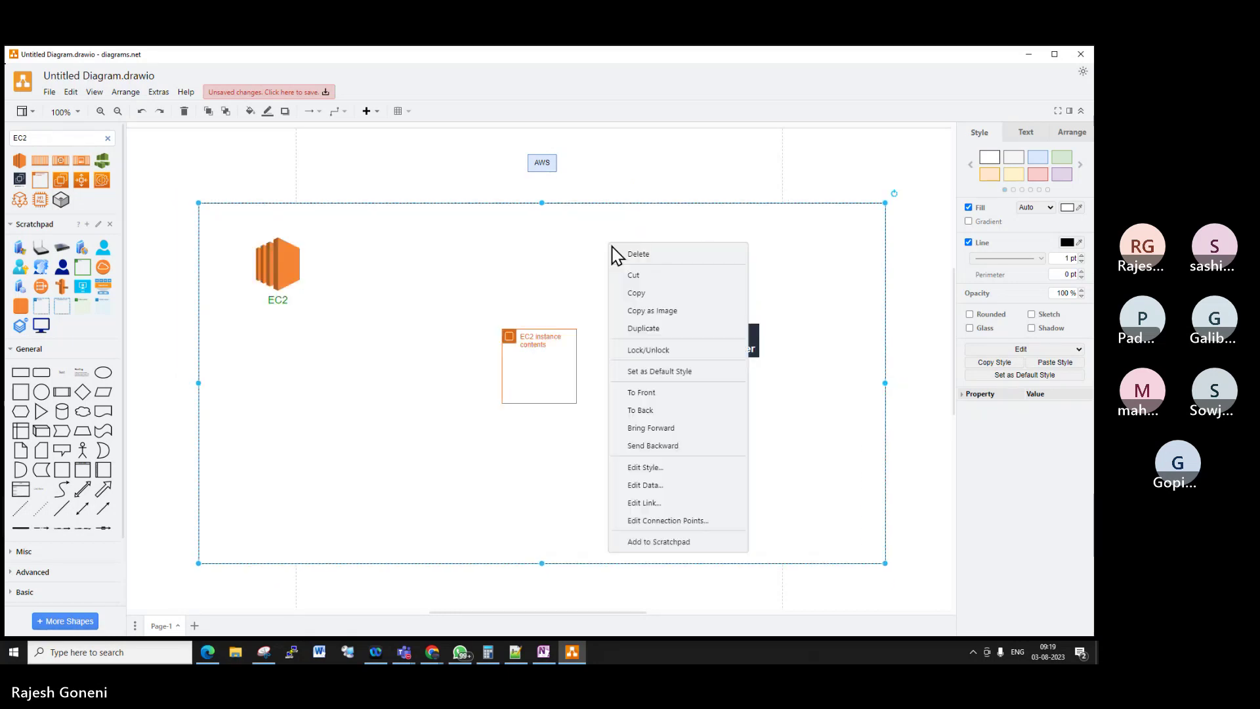
click(674, 398)
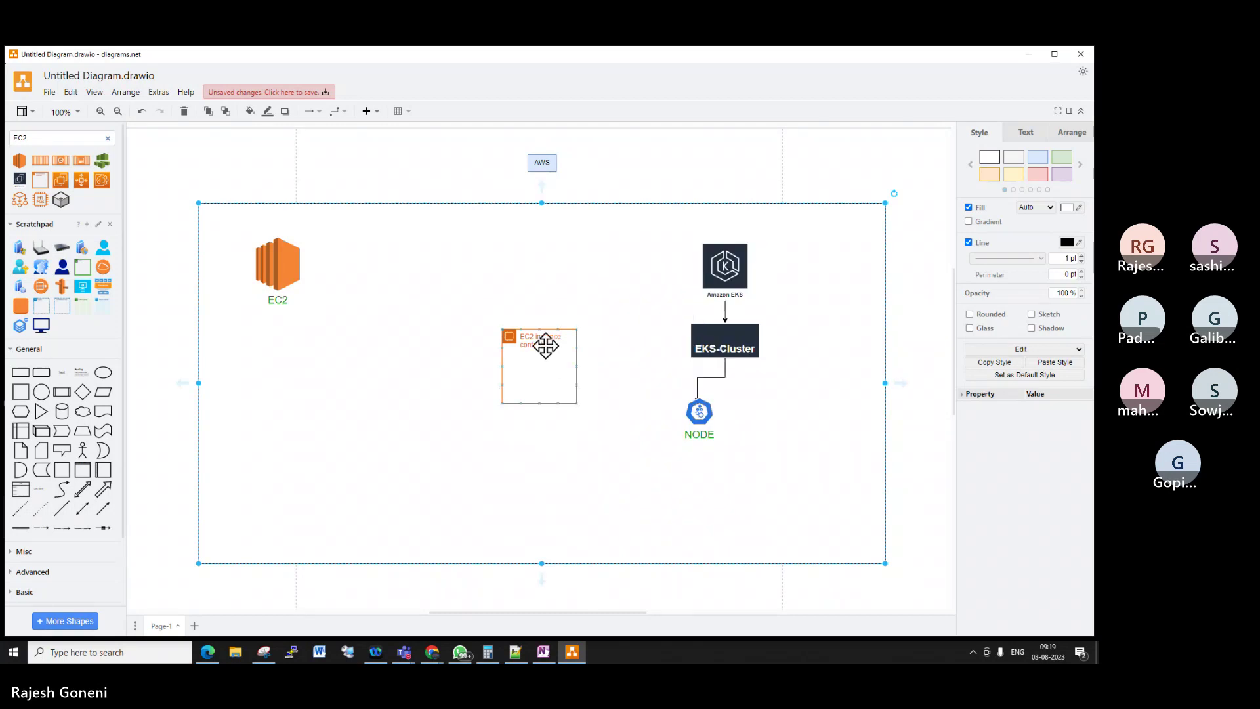
Move the instance box below EC2, relabel it Launch Configuration Template, and resize to 200 x 50
drag(545, 345, 283, 358)
double_click(281, 352)
key(End)
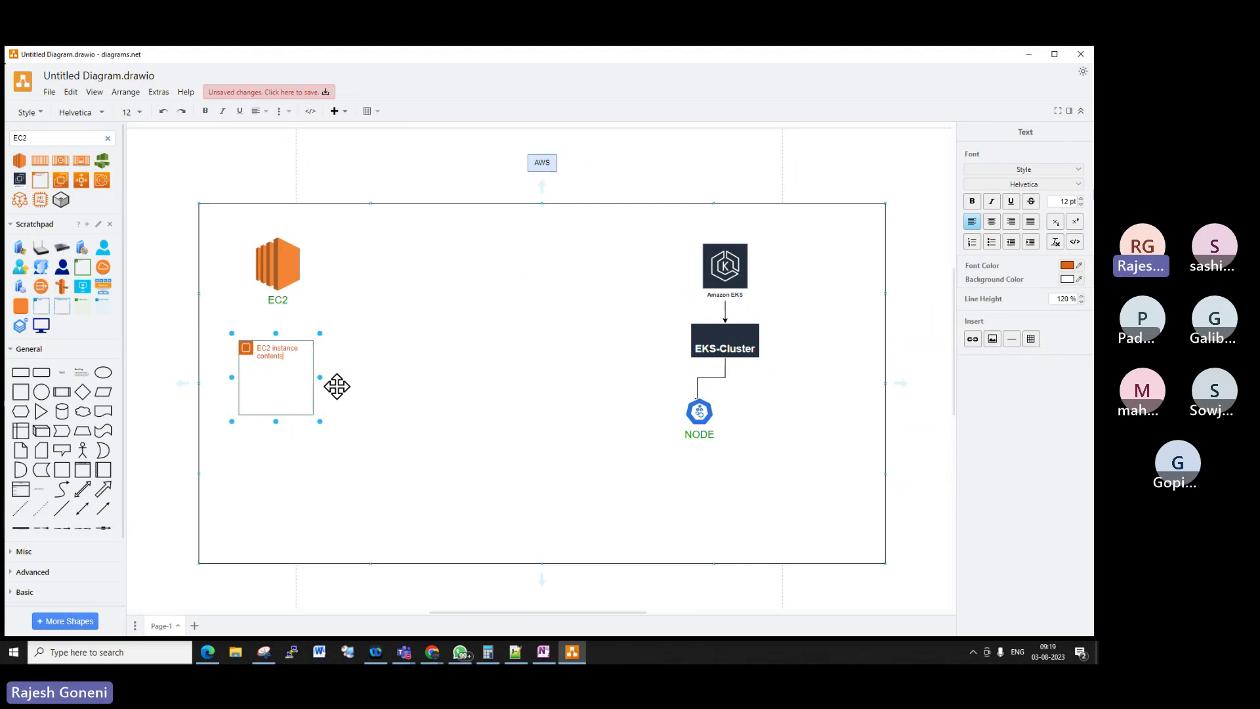
key(BackSpace)
key(BackSpace)
key(BackSpace)
key(BackSpace)
key(BackSpace)
key(BackSpace)
key(BackSpace)
key(BackSpace)
key(BackSpace)
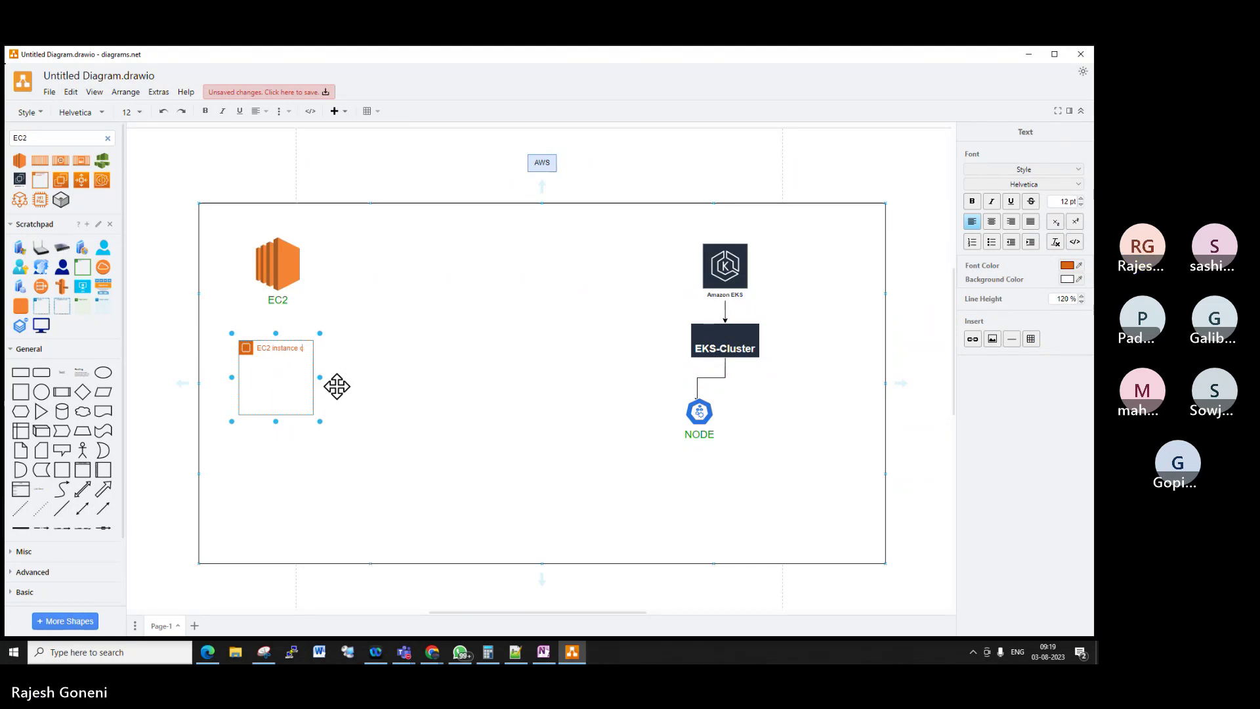
text(Launch Confi)
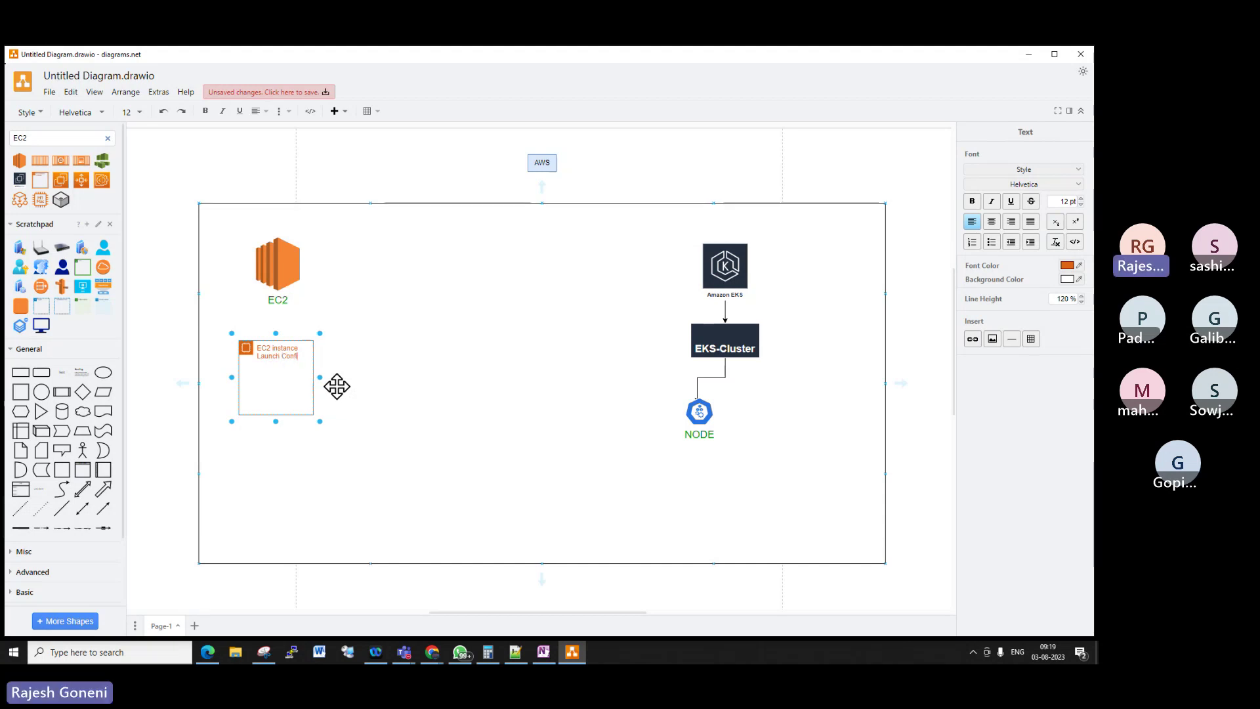
text(guratio Template)
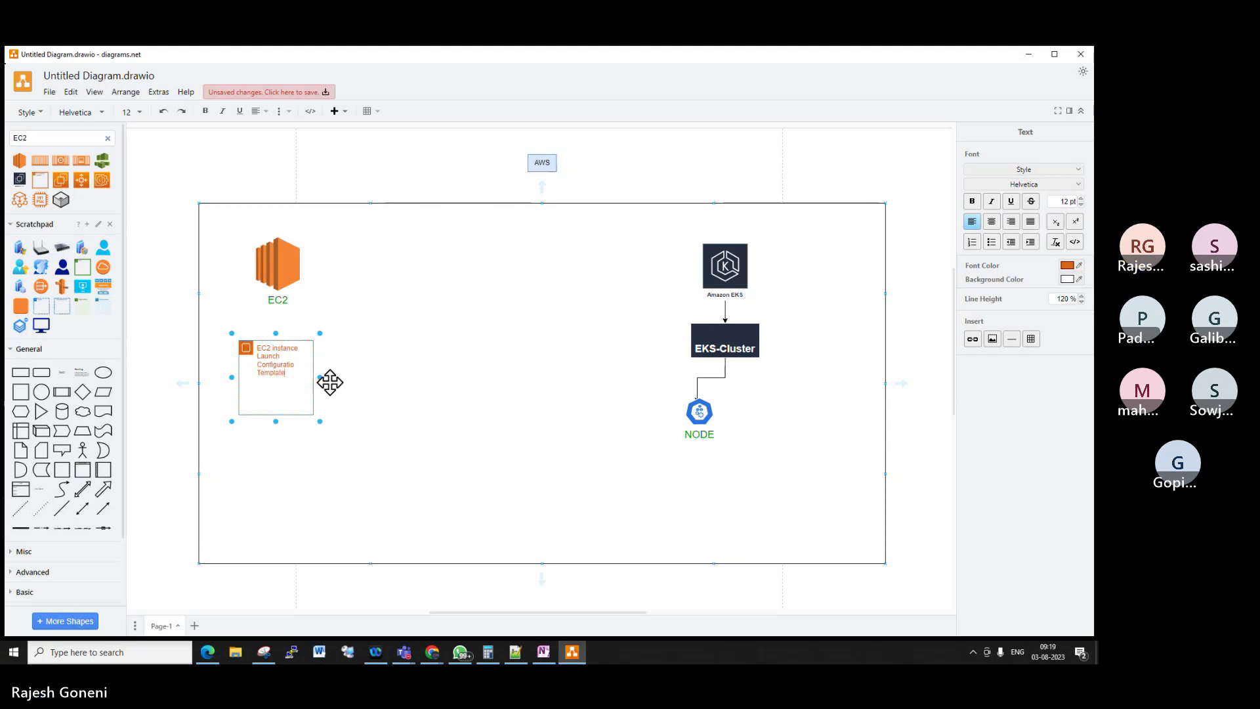
drag(321, 378, 359, 376)
drag(296, 415, 305, 353)
click(370, 394)
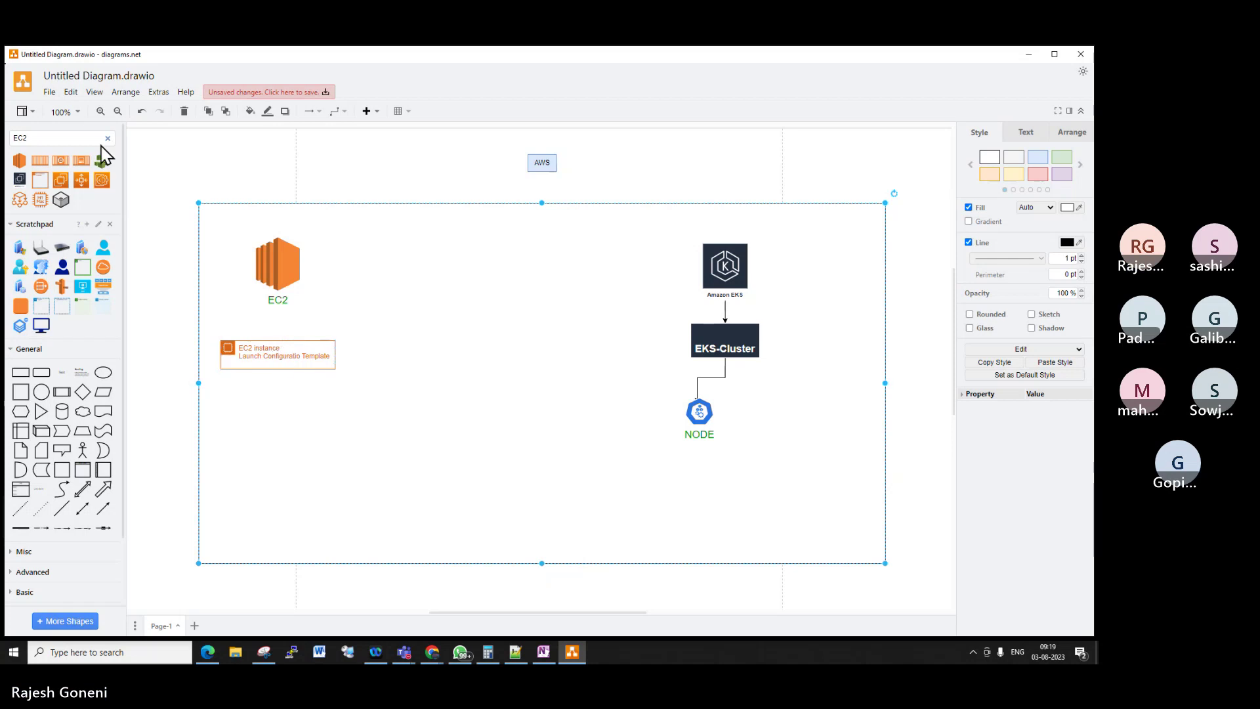
Place an orange EC2 square below the template box and label it EC2-AL2
drag(21, 306, 275, 435)
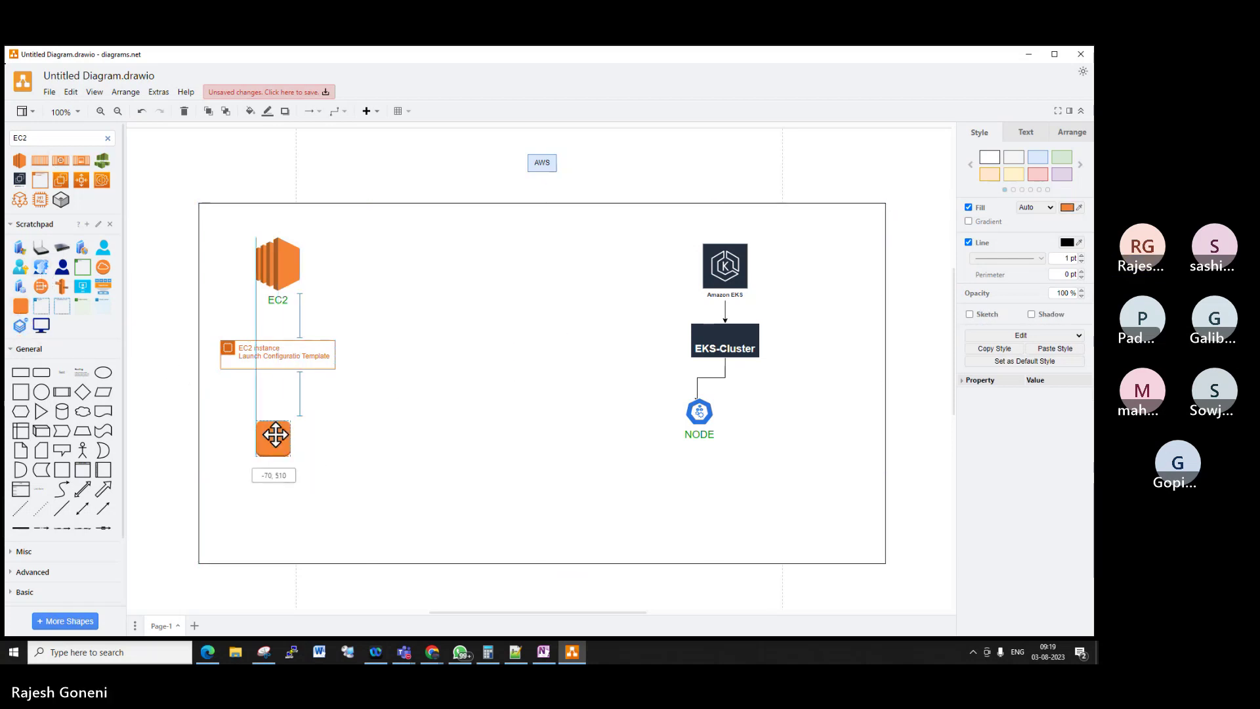
double_click(274, 435)
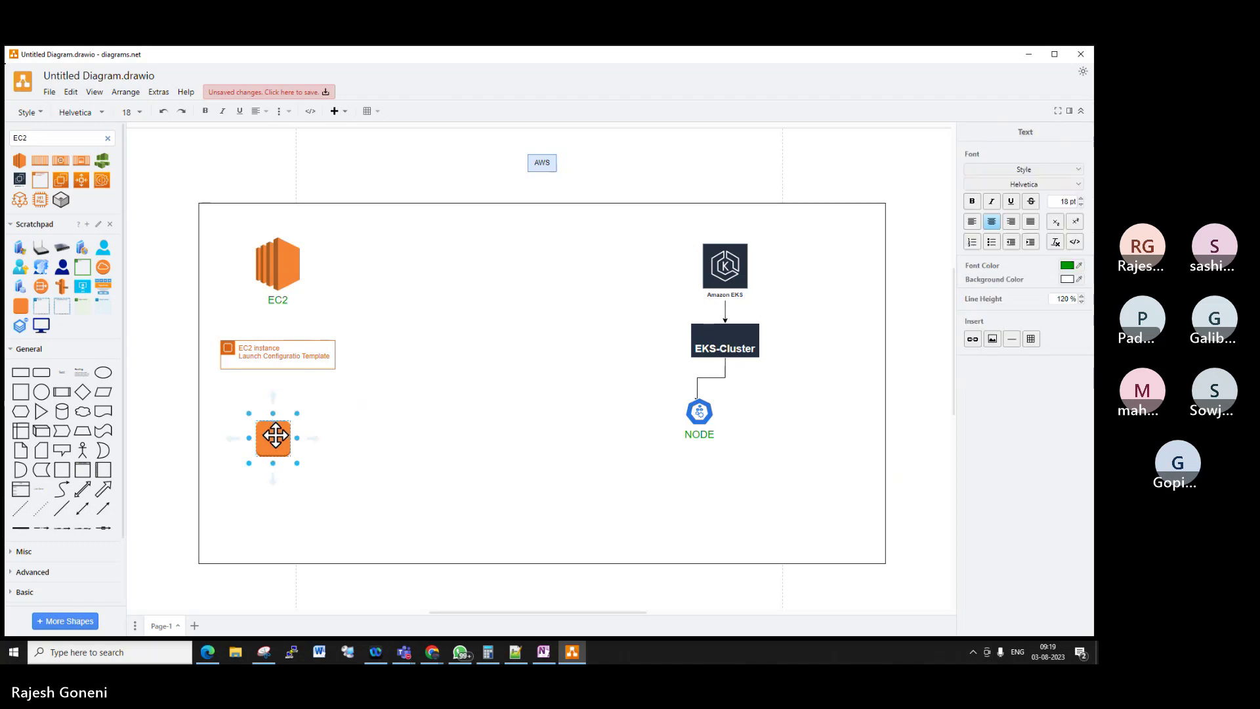
text(E)
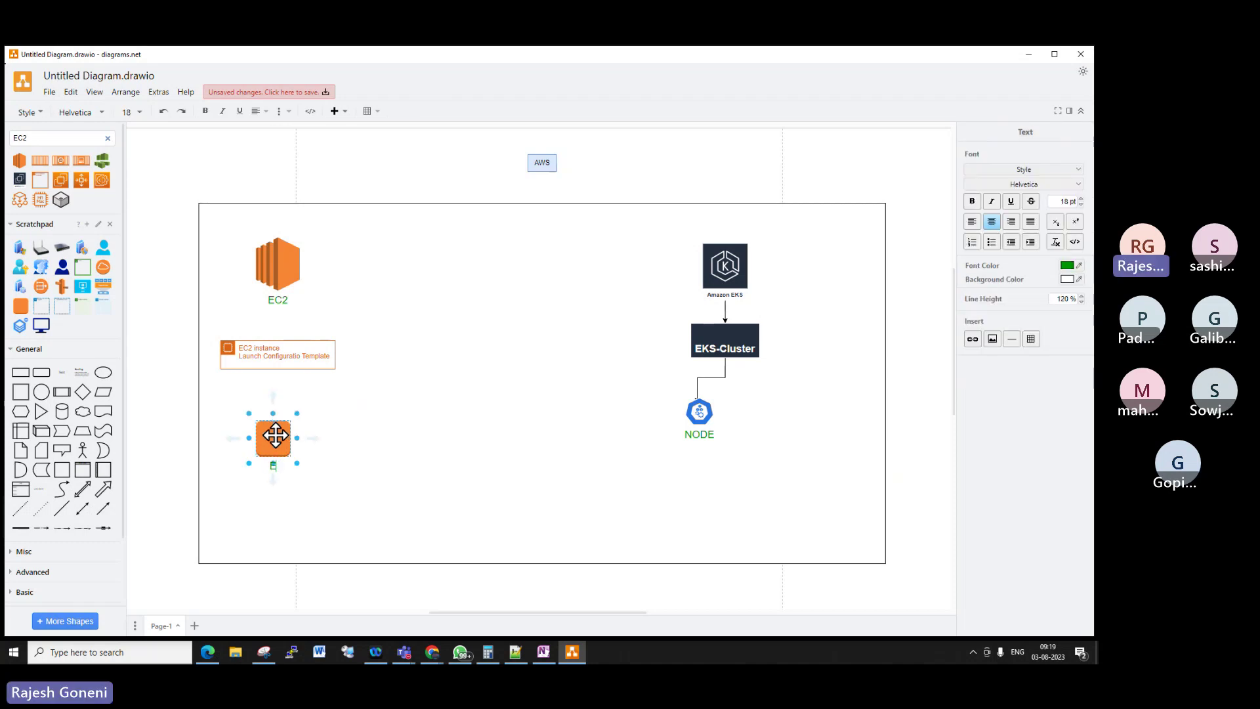
text(C2)
text(-AL2)
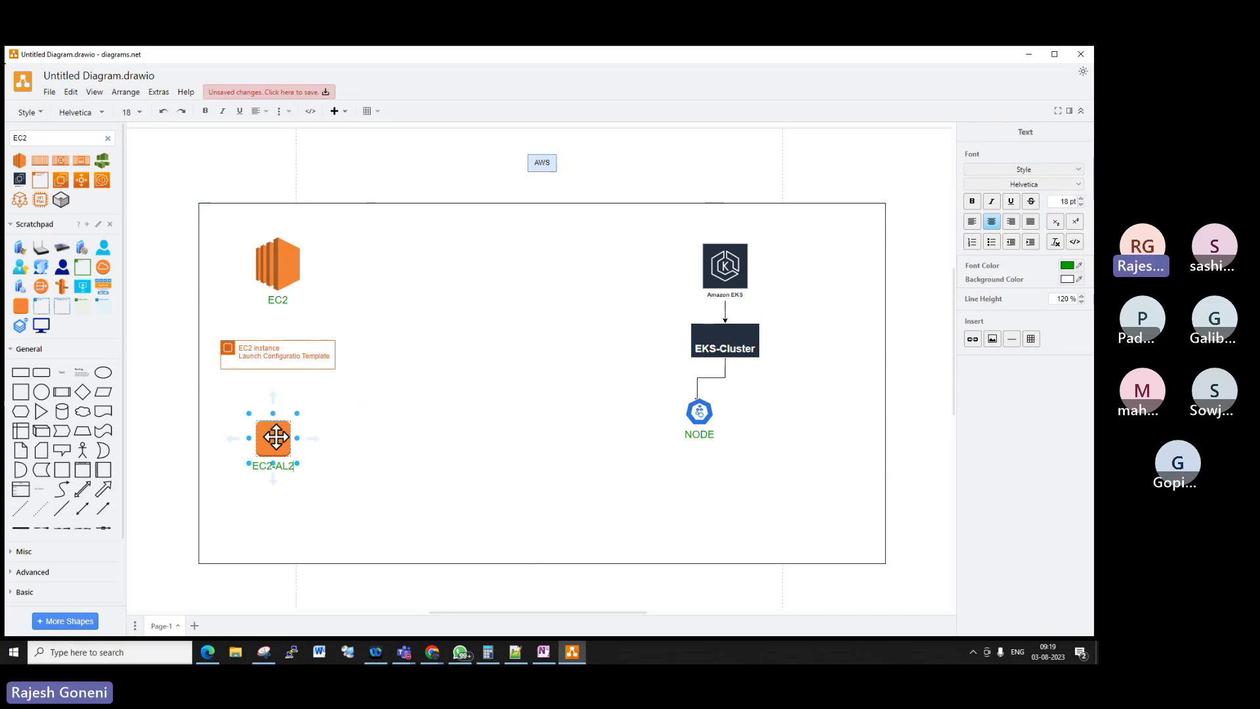
click(275, 435)
Connect the template box to EC2-AL2 and the EC2 icon to the template box
click(281, 357)
drag(278, 390, 276, 428)
click(266, 271)
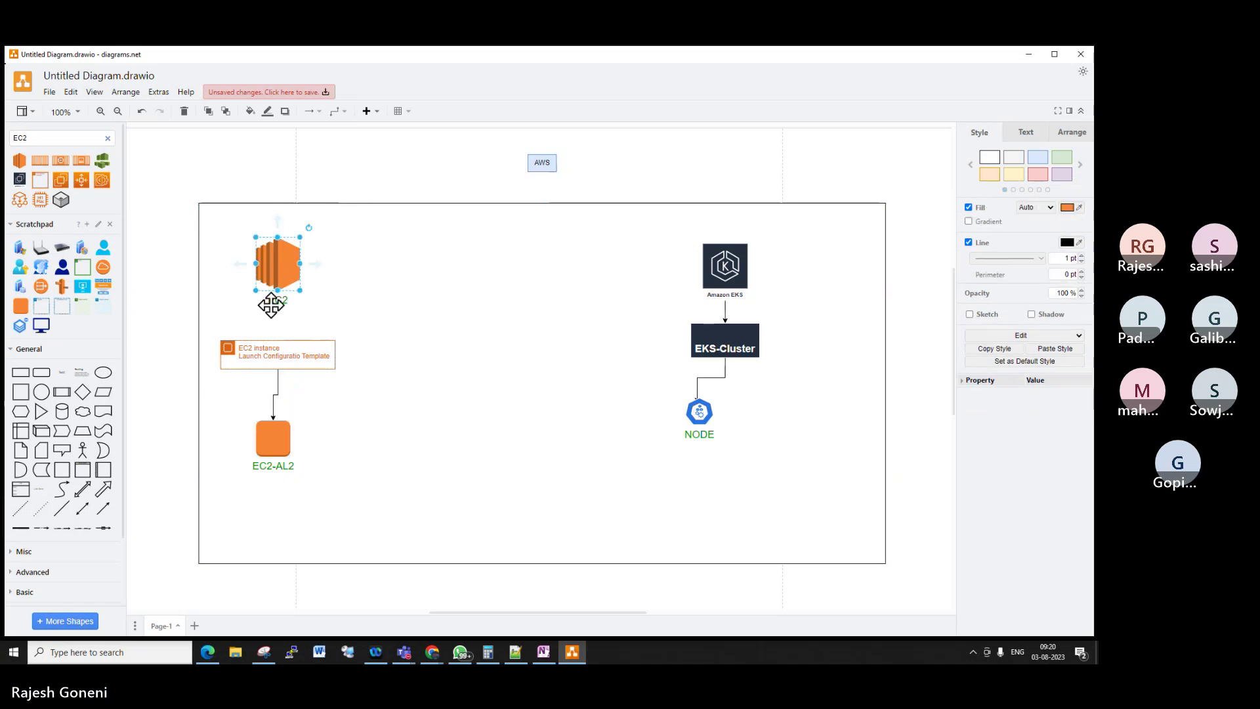
drag(278, 308, 277, 342)
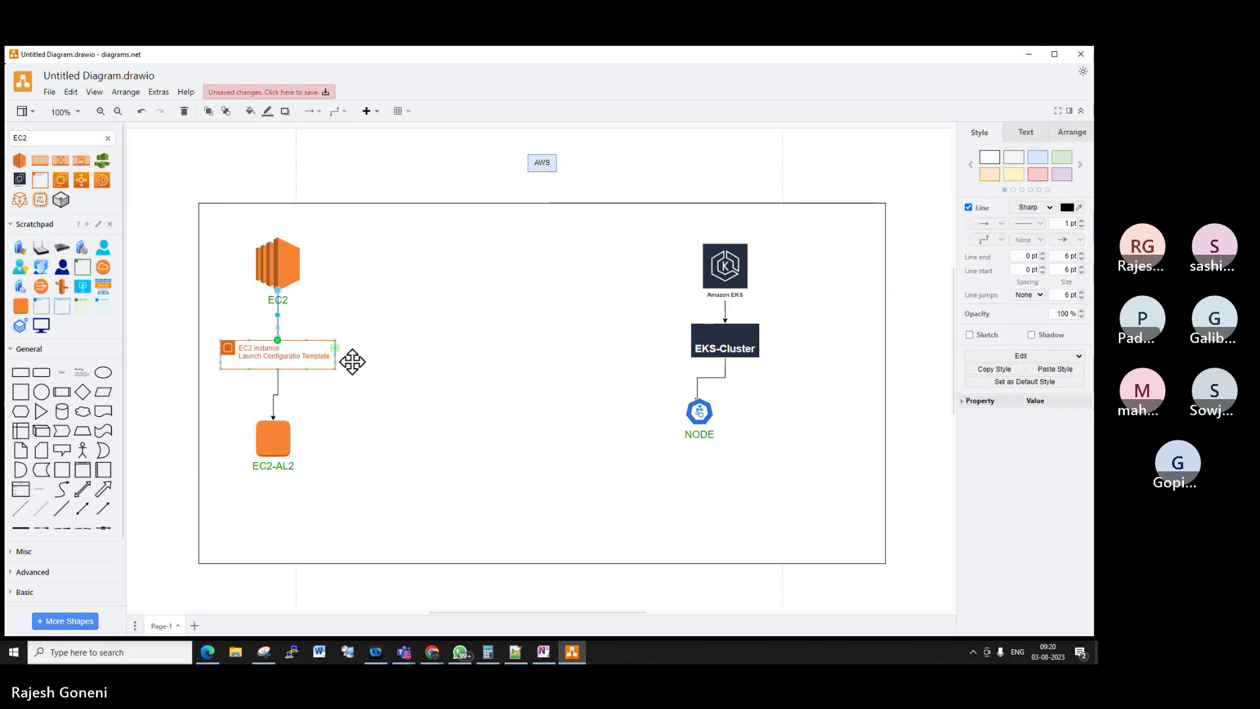
click(442, 414)
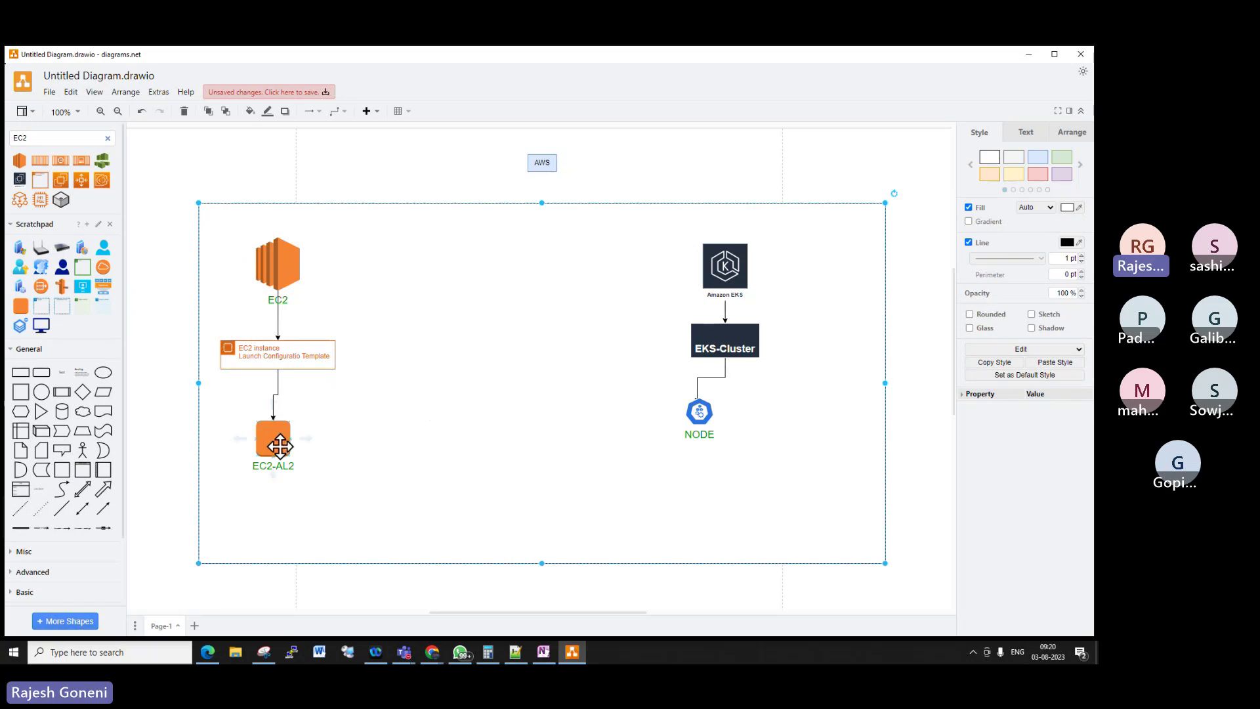
Move EC2-AL2 right and reroute the template connector into its left side
drag(280, 446, 406, 446)
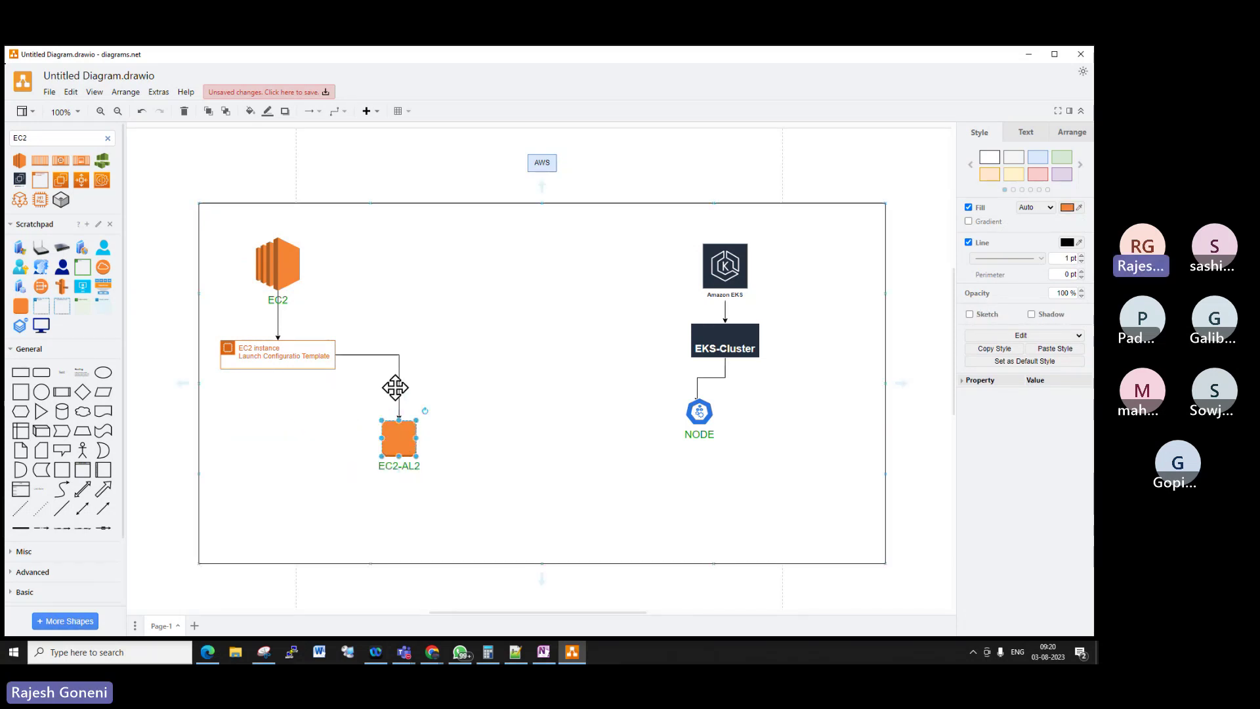
click(399, 383)
drag(399, 383, 279, 439)
drag(400, 438, 468, 446)
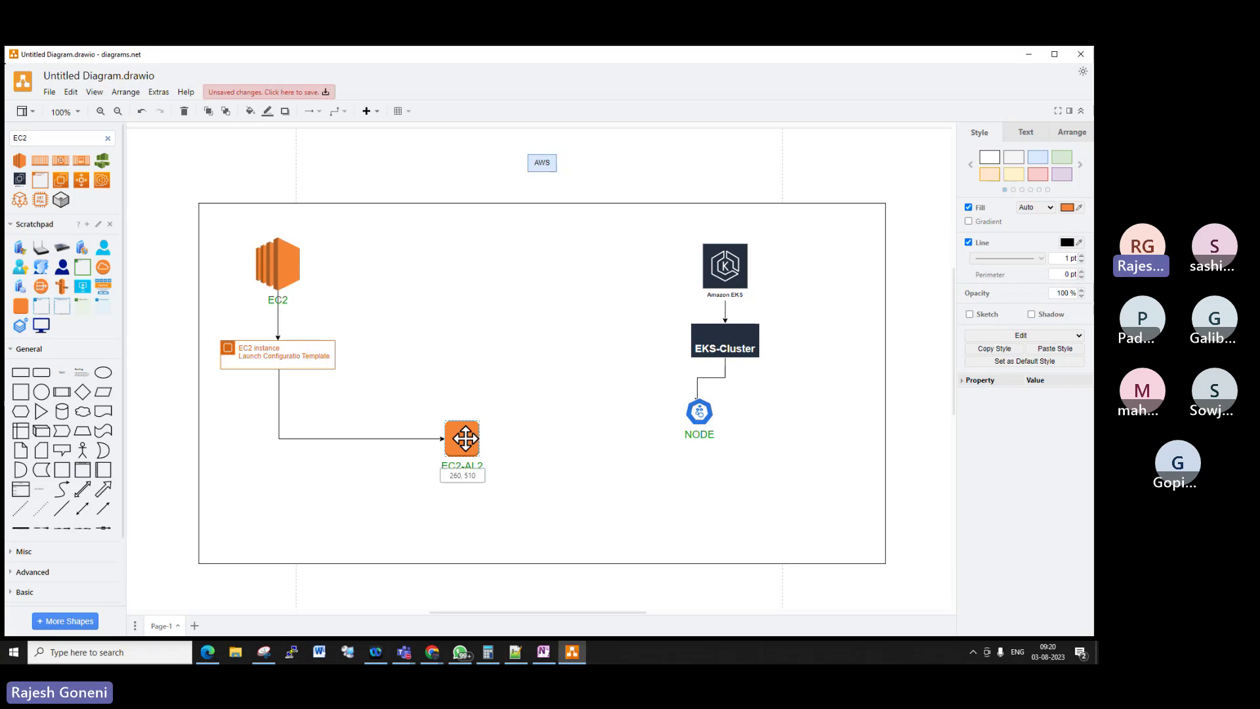
click(512, 464)
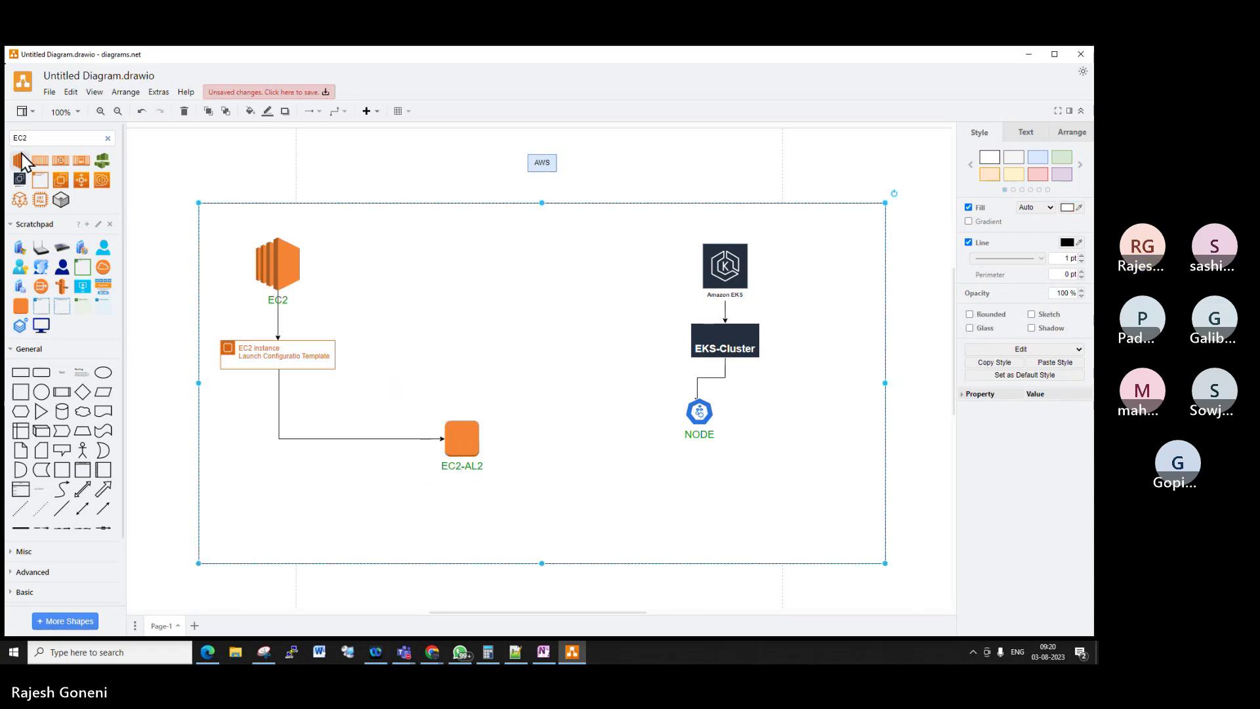
Search the shapes for 'docker' and place the Docker logo on the orange EC2-AL2 box
drag(34, 138, 6, 132)
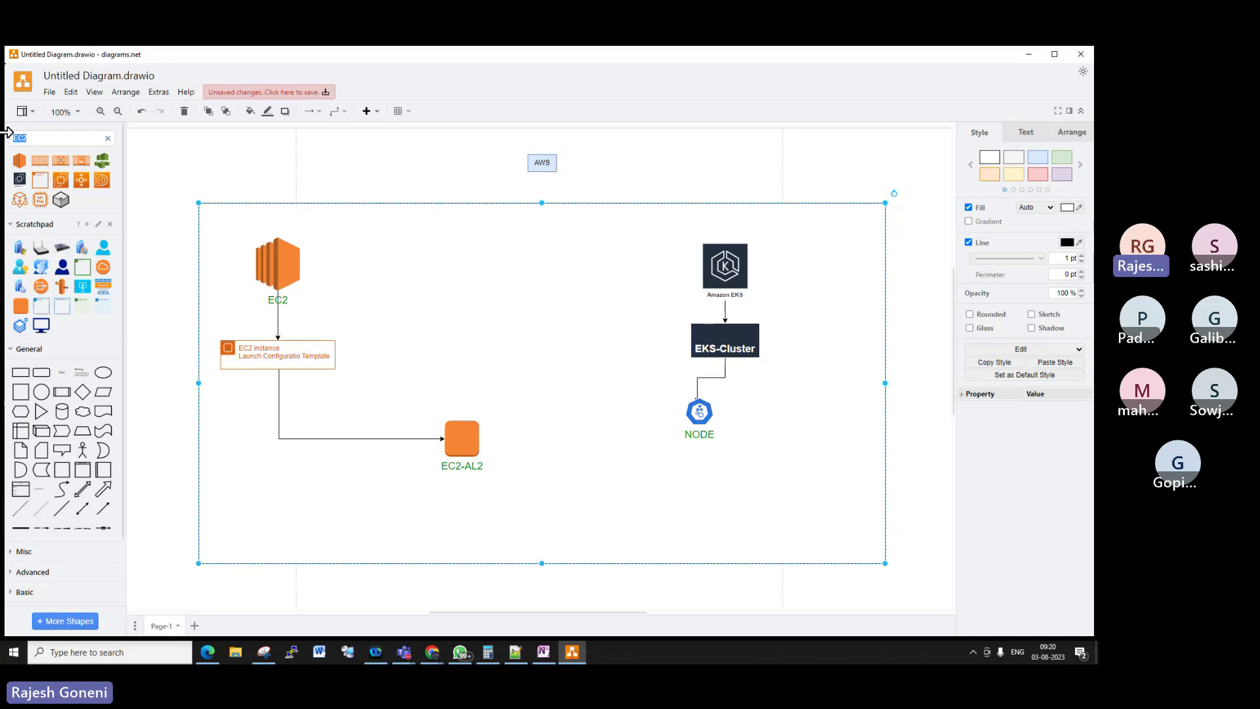
text(docker)
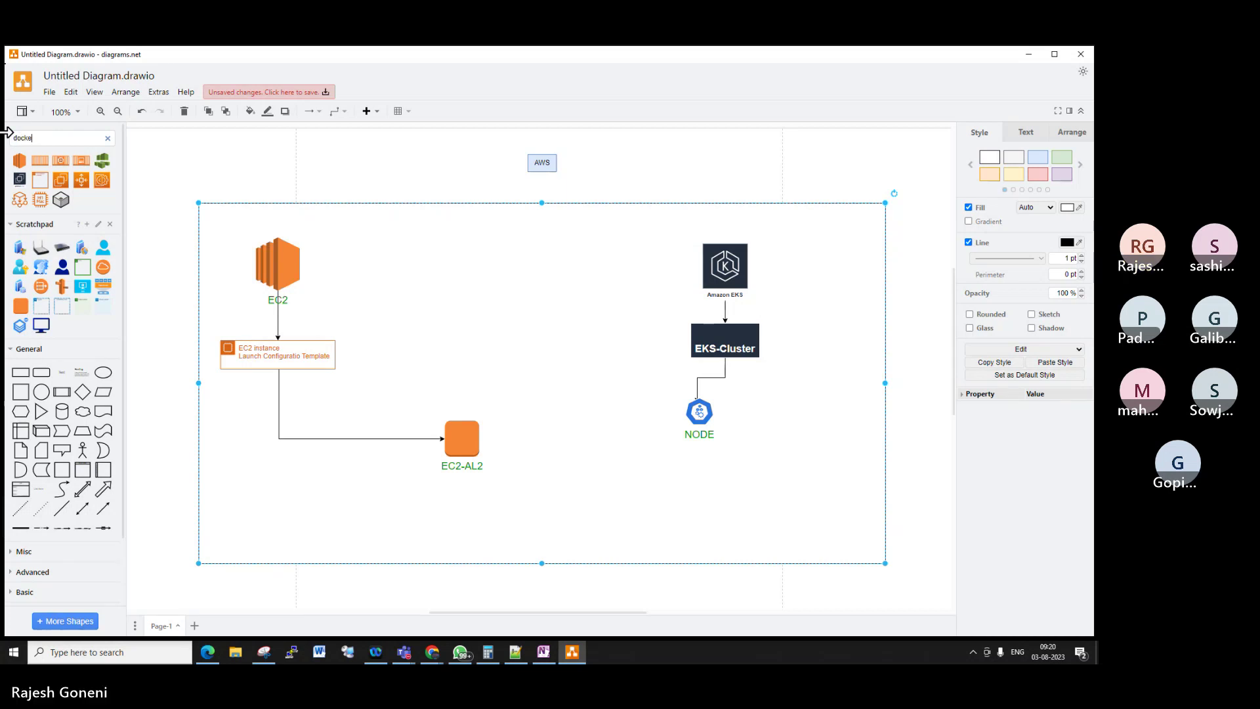
key(Return)
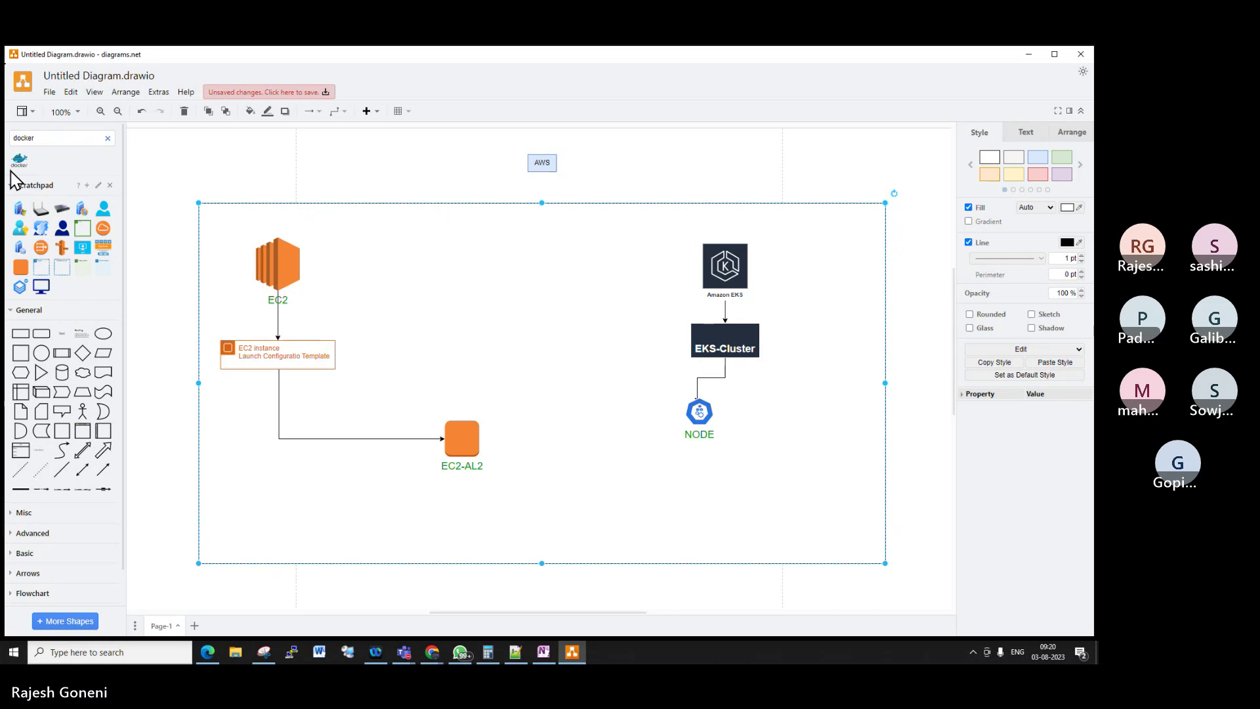
click(19, 160)
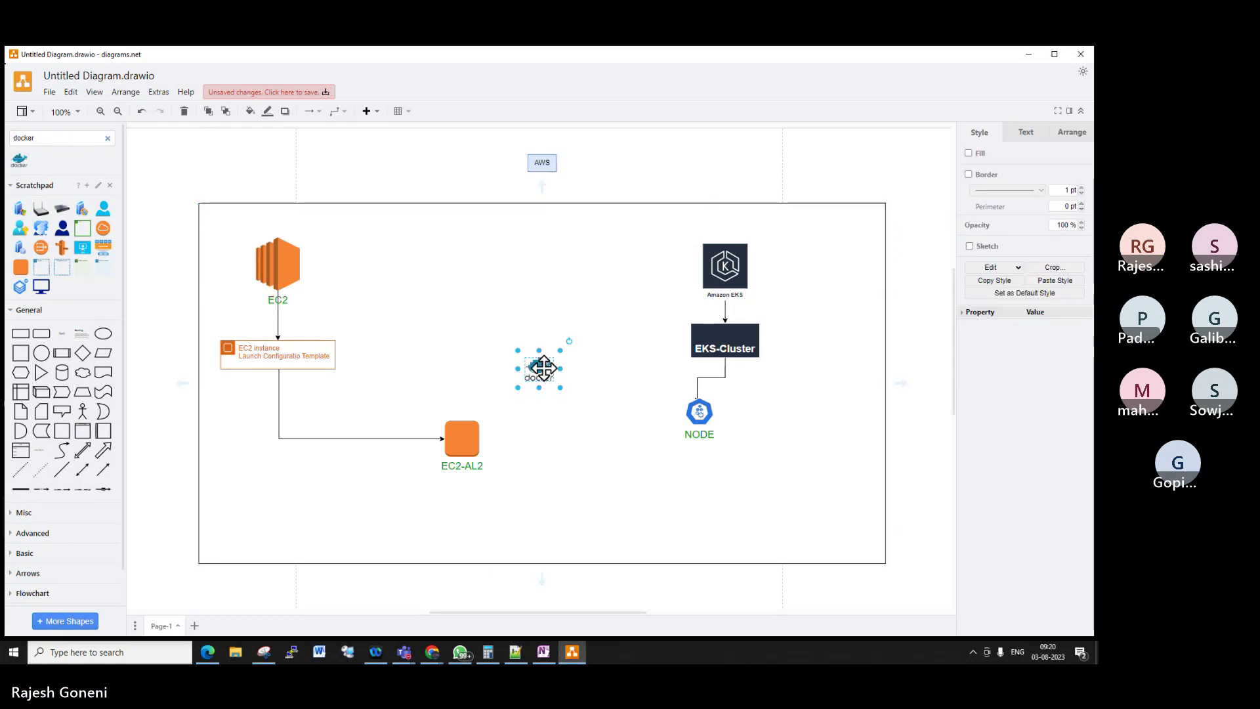
drag(548, 377, 471, 449)
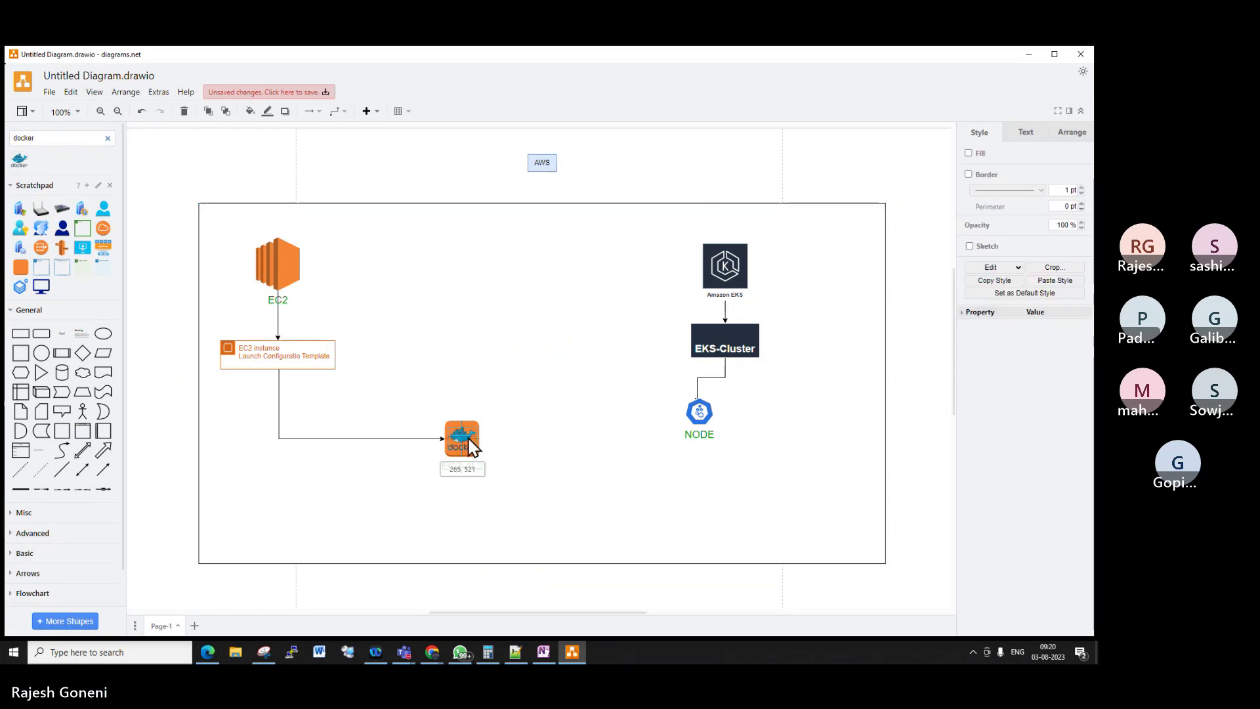
click(514, 478)
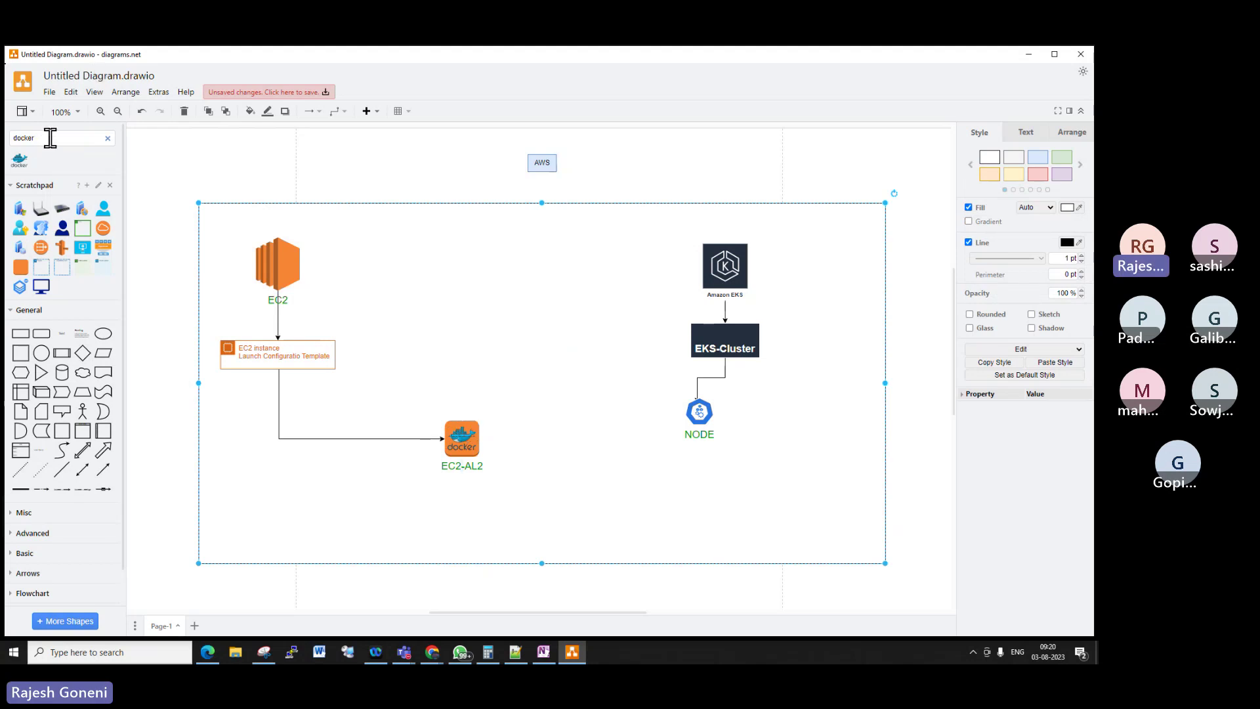
drag(49, 137, 8, 137)
Search shapes for 'containers' and place a Container icon above the EC2-AL2 box
text(containers)
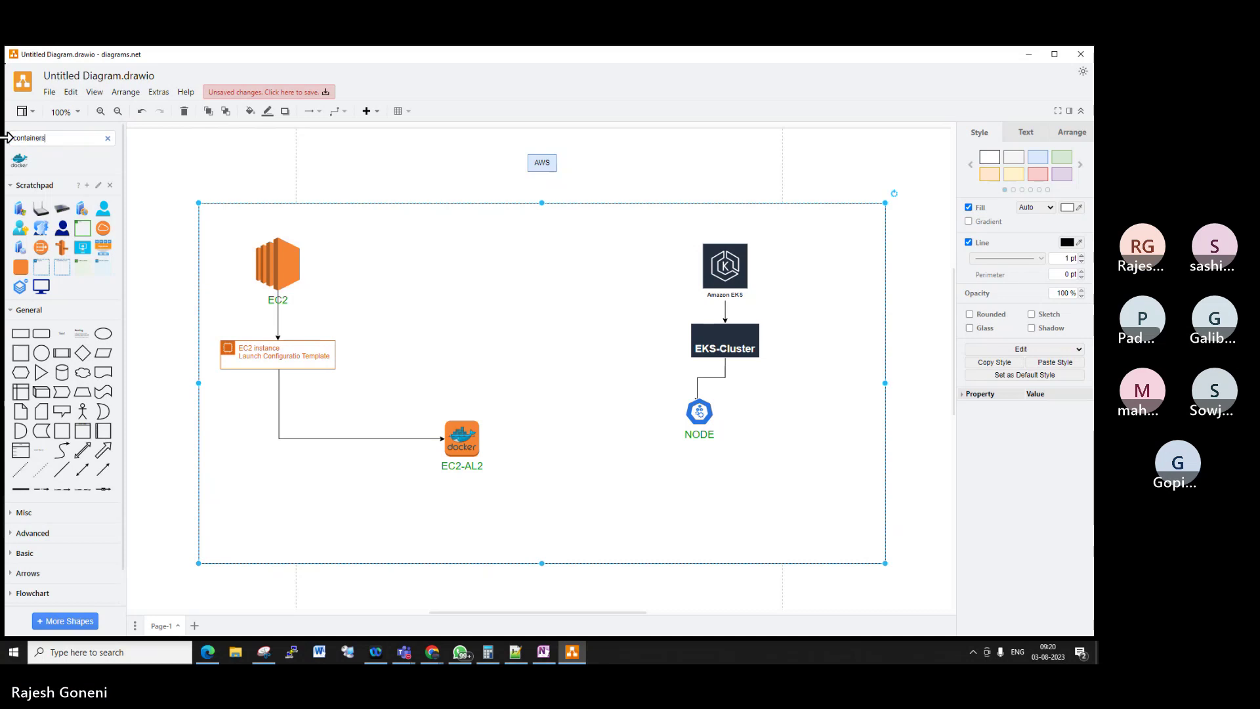
key(Return)
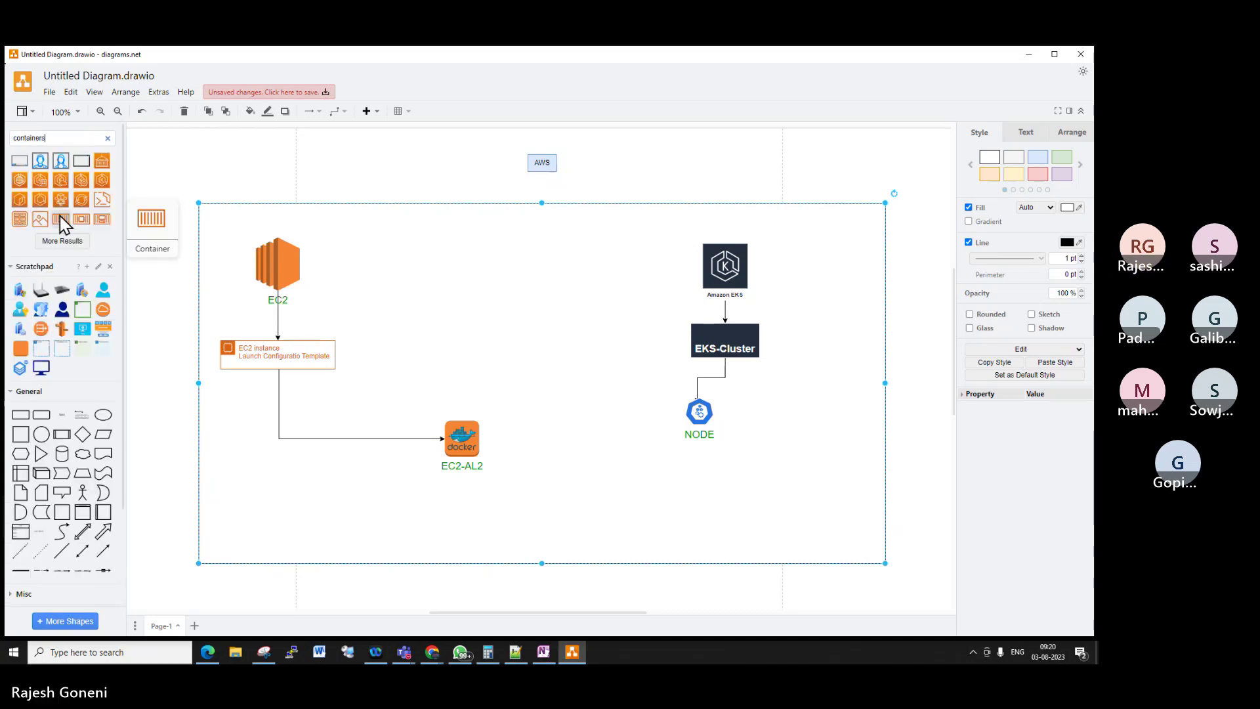
mouse_move(79, 220)
click(81, 219)
drag(535, 363, 427, 382)
Label the icon 'container' and duplicate it into a row of three
double_click(426, 382)
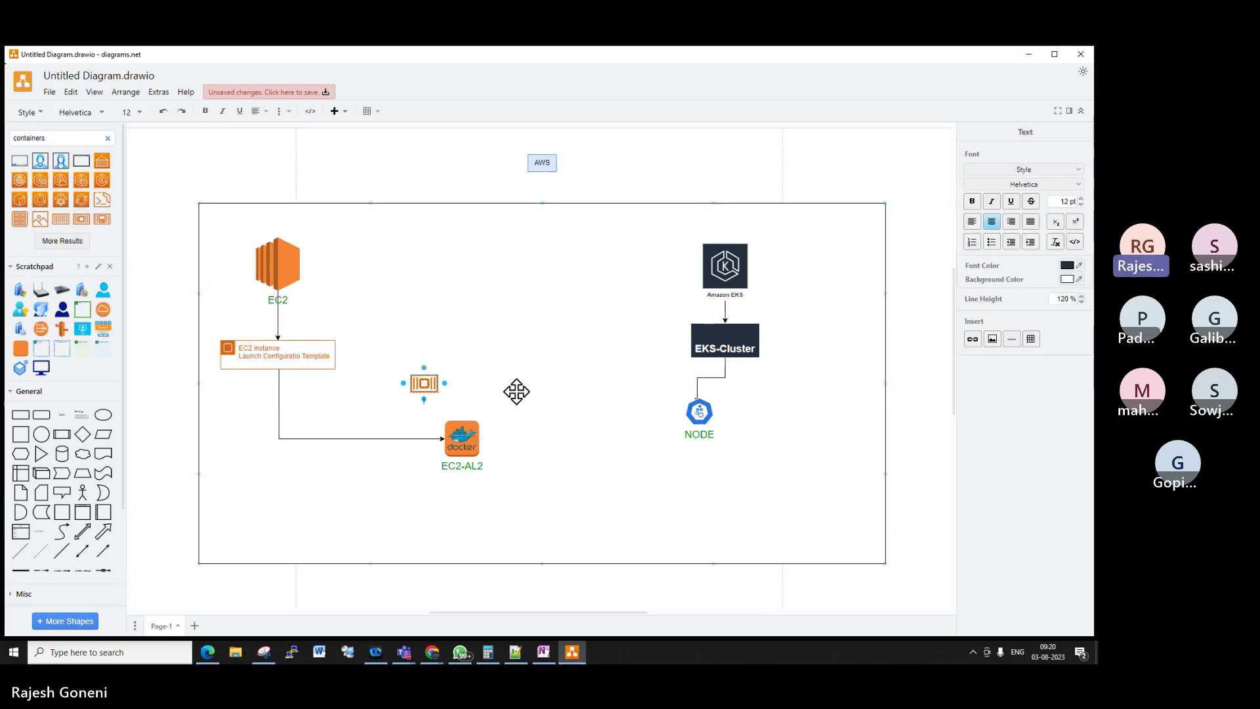
text(cont)
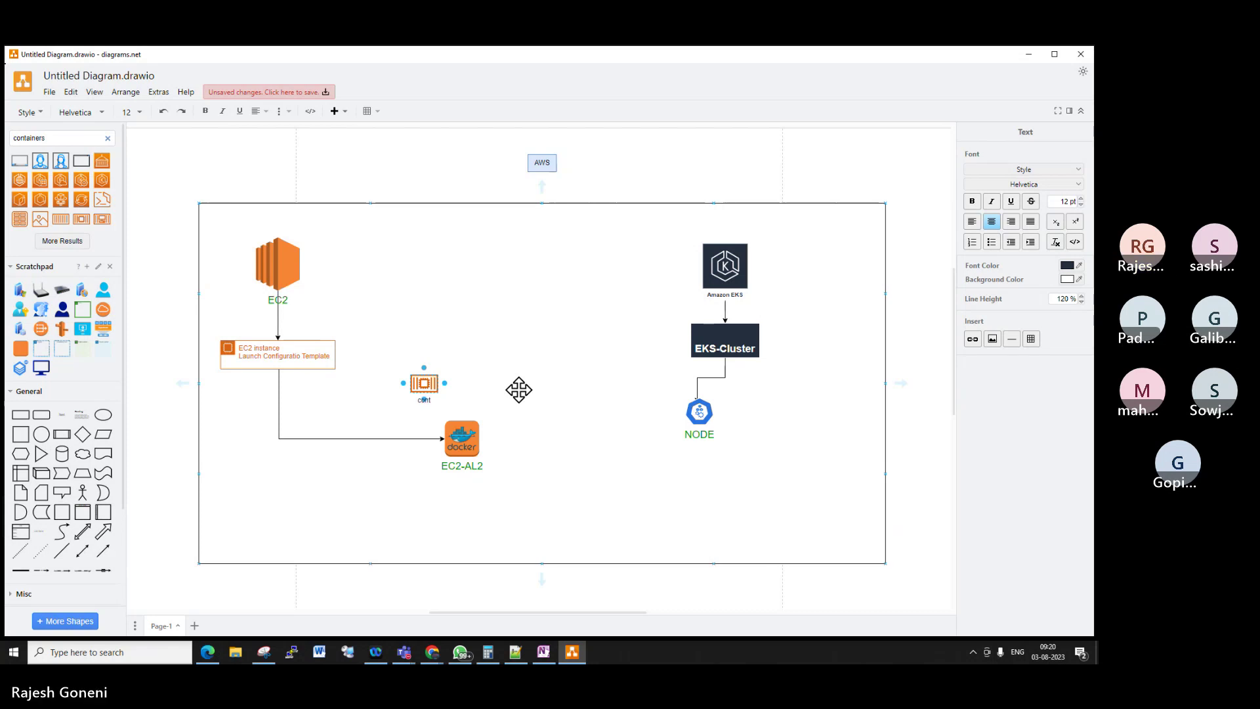
text(ainer)
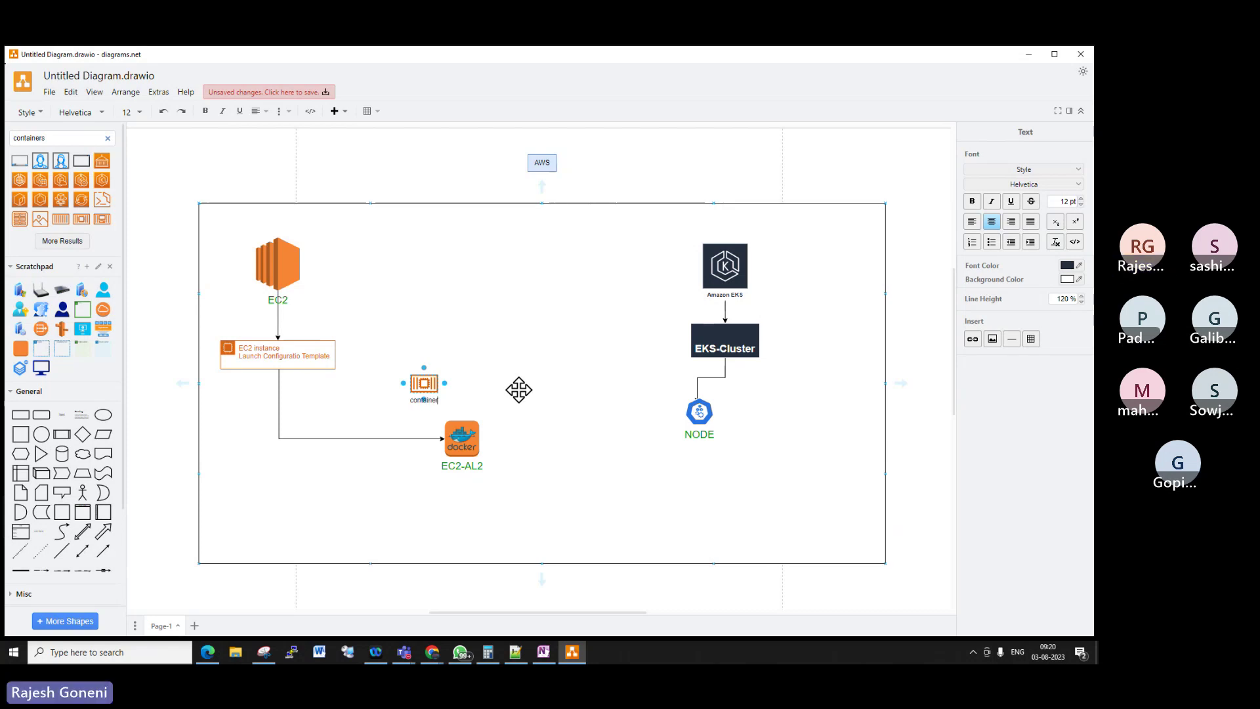
click(519, 390)
click(424, 383)
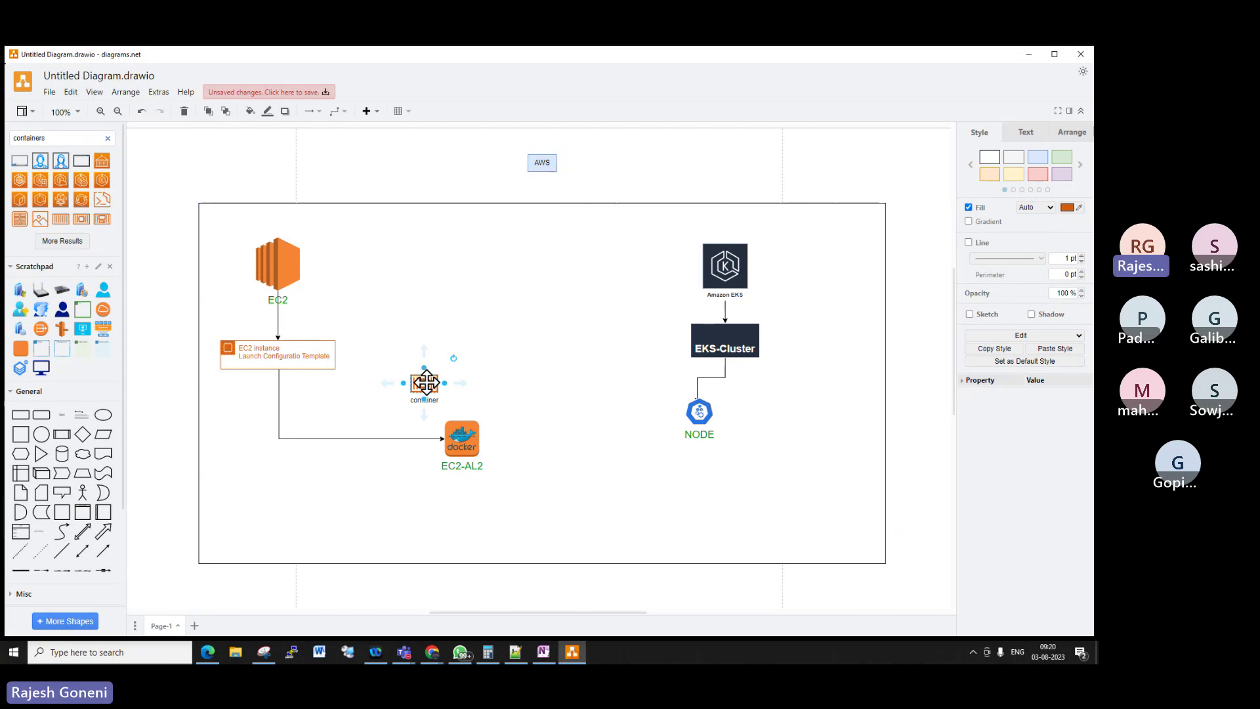
drag(427, 383, 507, 384)
click(546, 458)
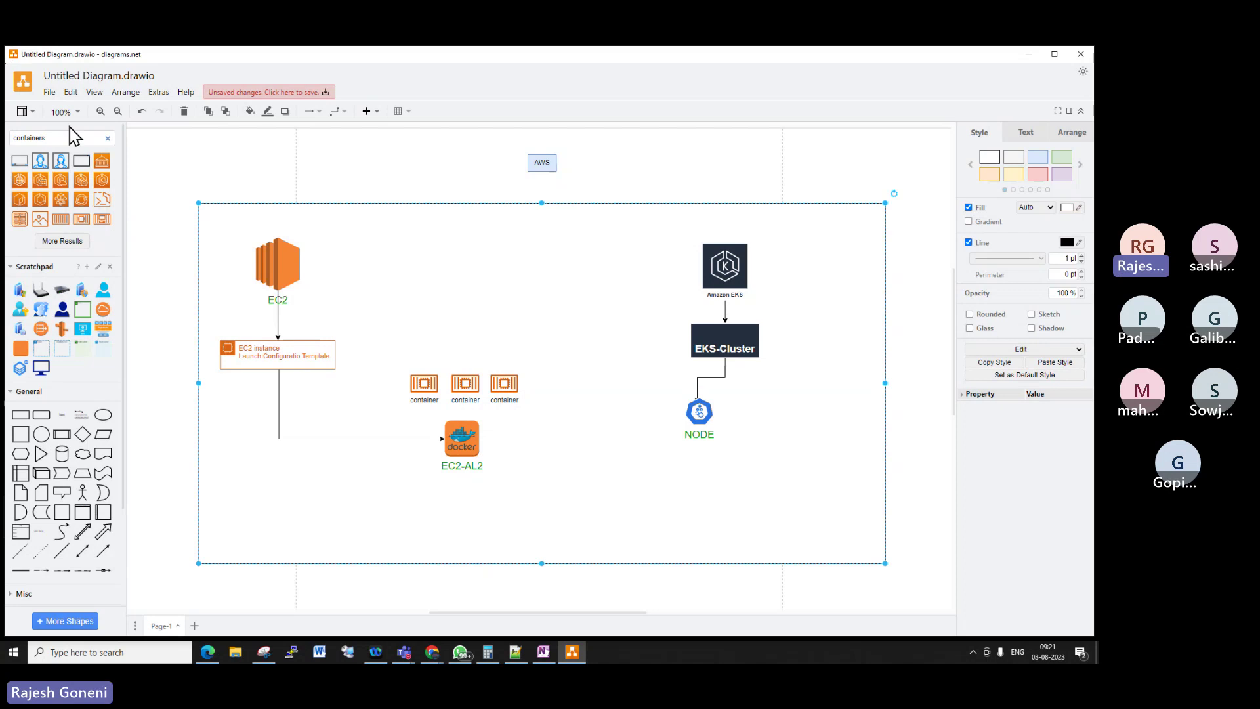
drag(70, 136, 9, 126)
Search shapes for 'Application' and place the orange Application icon above the containers
text(Apps)
key(Return)
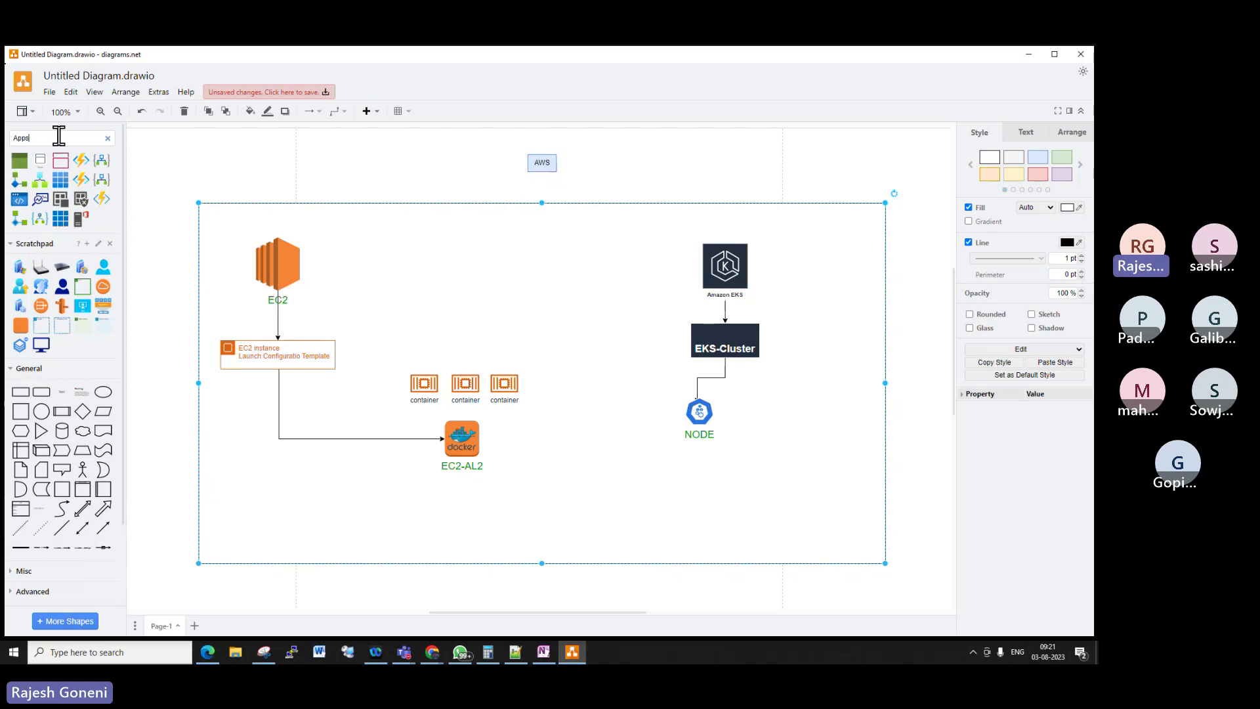
key(BackSpace)
text(lication)
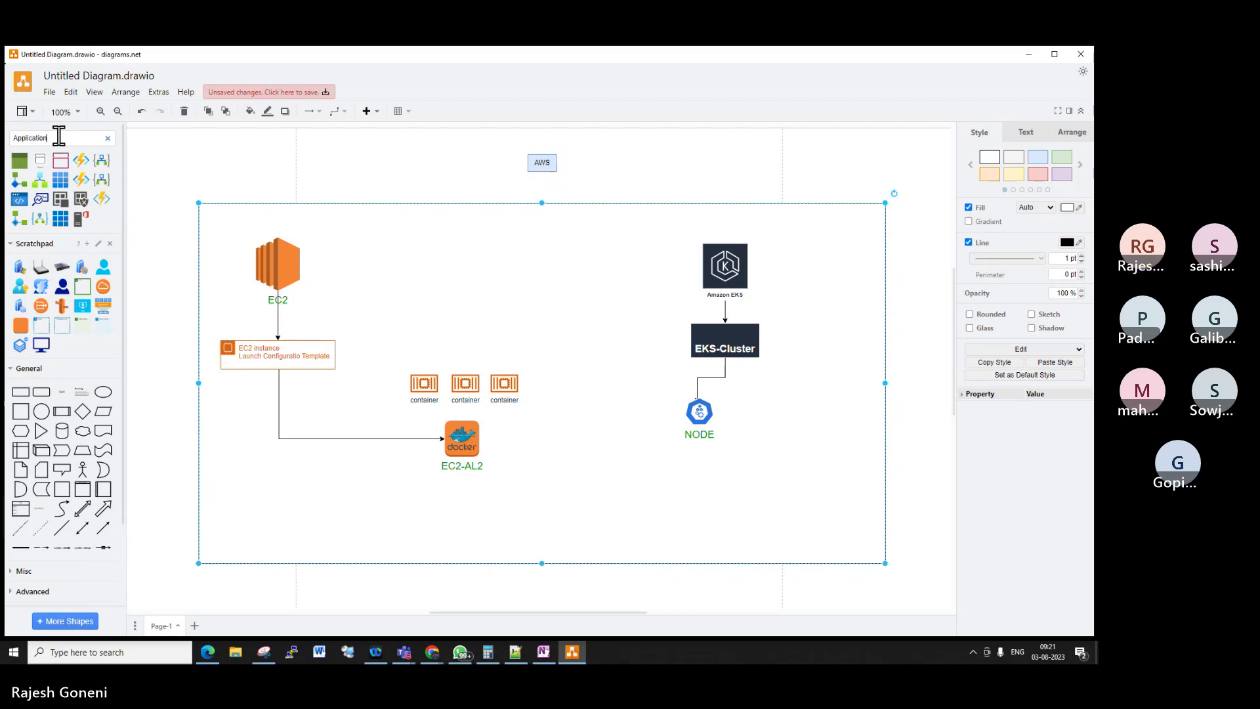
key(Return)
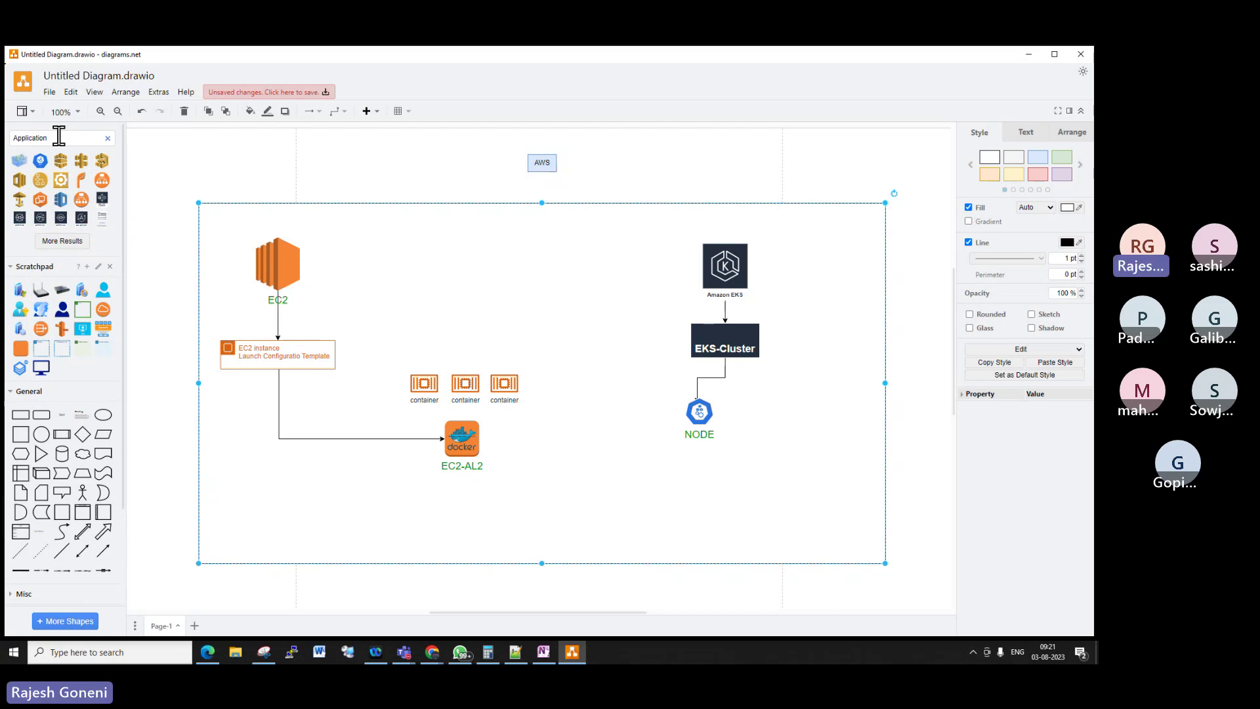
click(82, 184)
drag(540, 363, 448, 309)
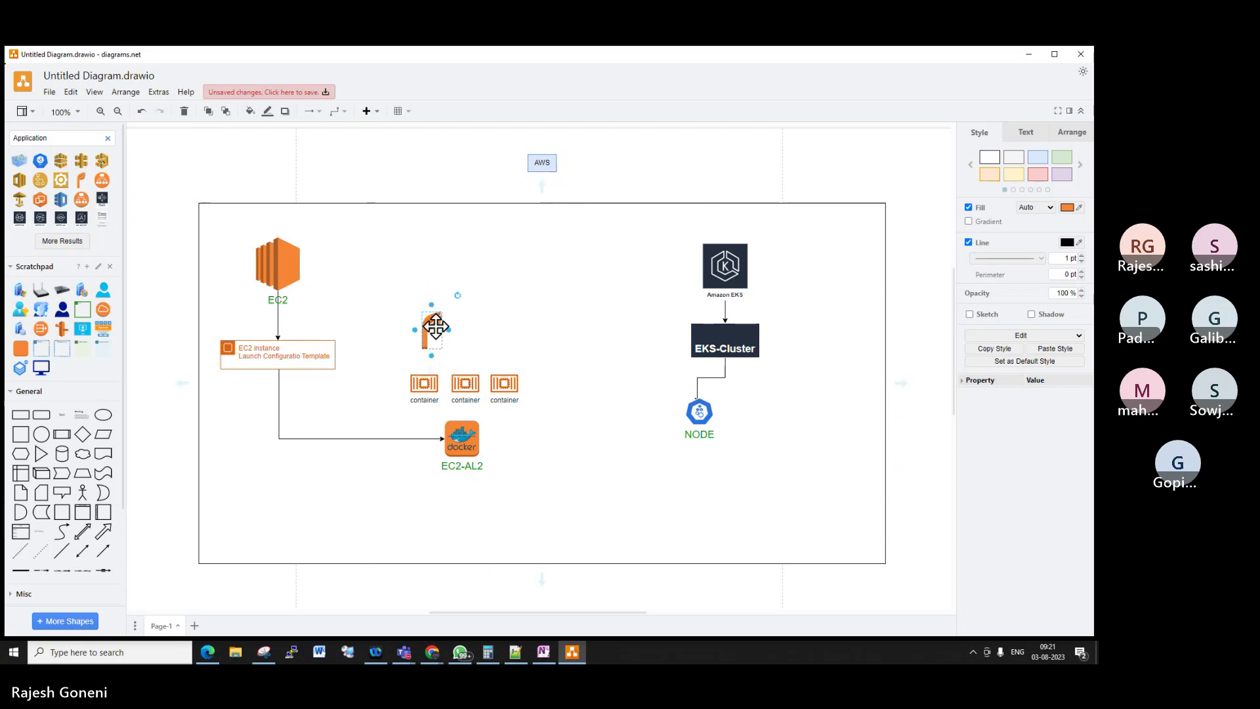
Label the Application icon 'App' and nudge it into alignment
double_click(431, 324)
text(App)
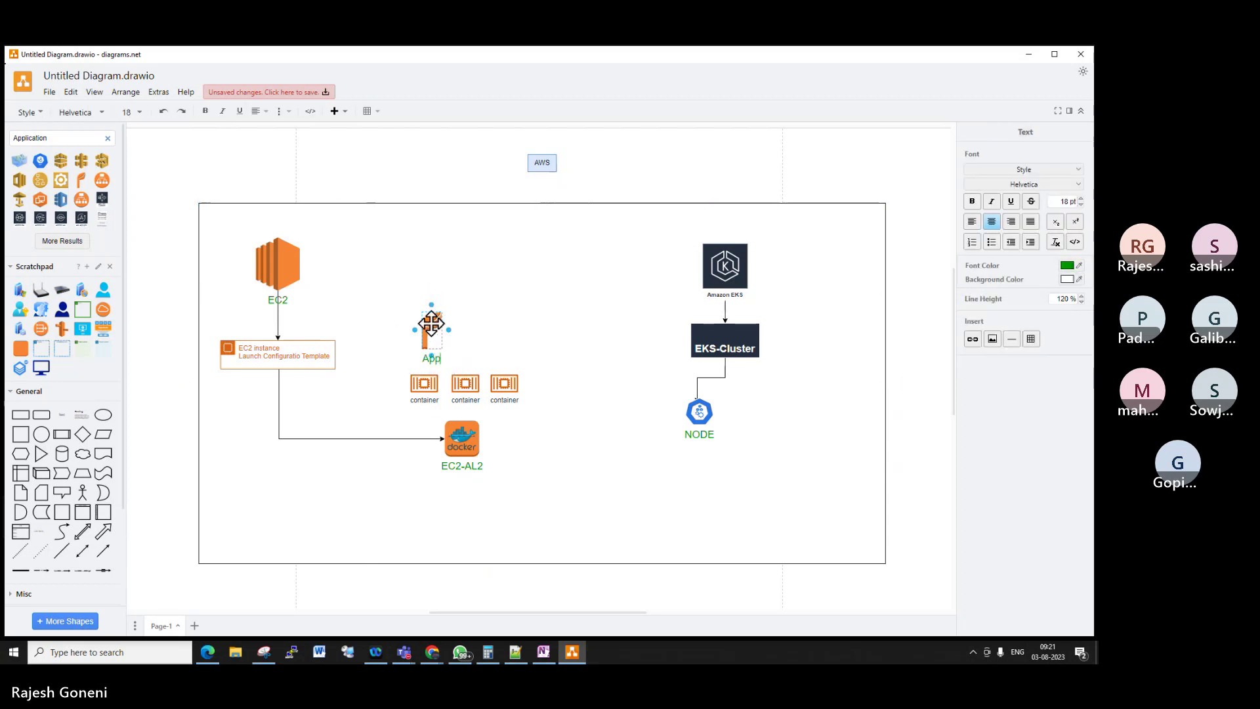
drag(431, 324, 425, 340)
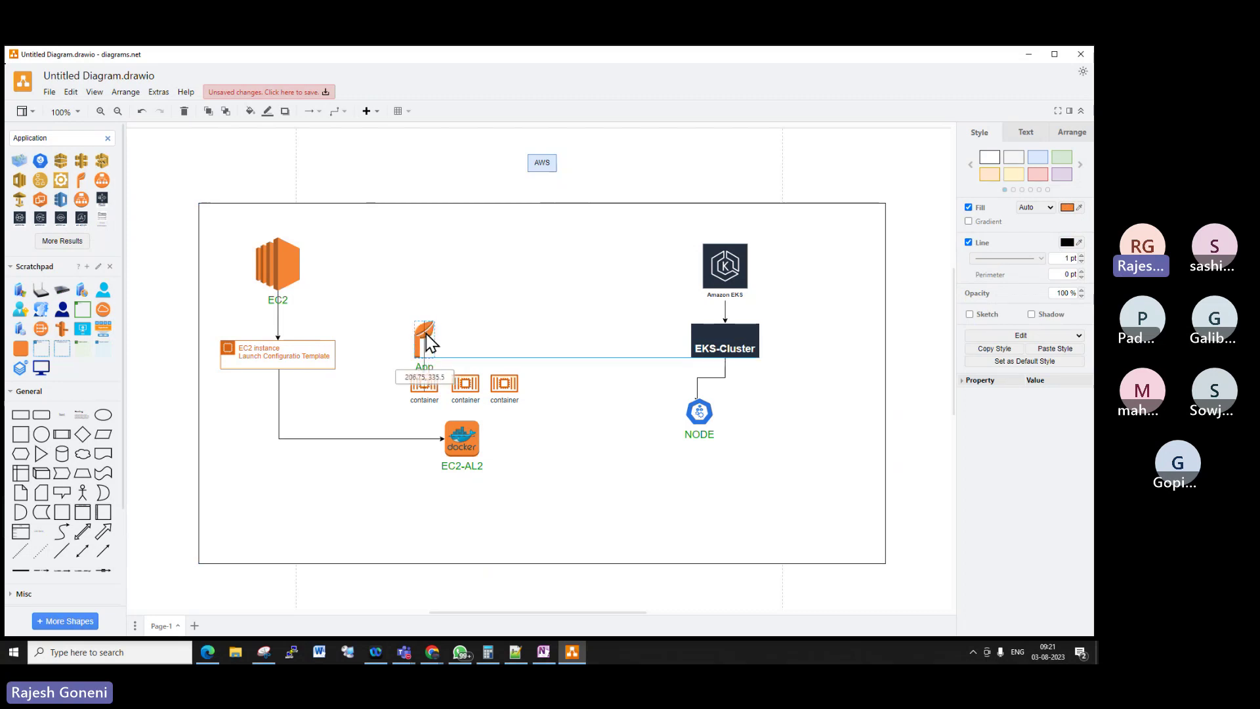
Deselect the App icon, leaving it above the first container
click(640, 488)
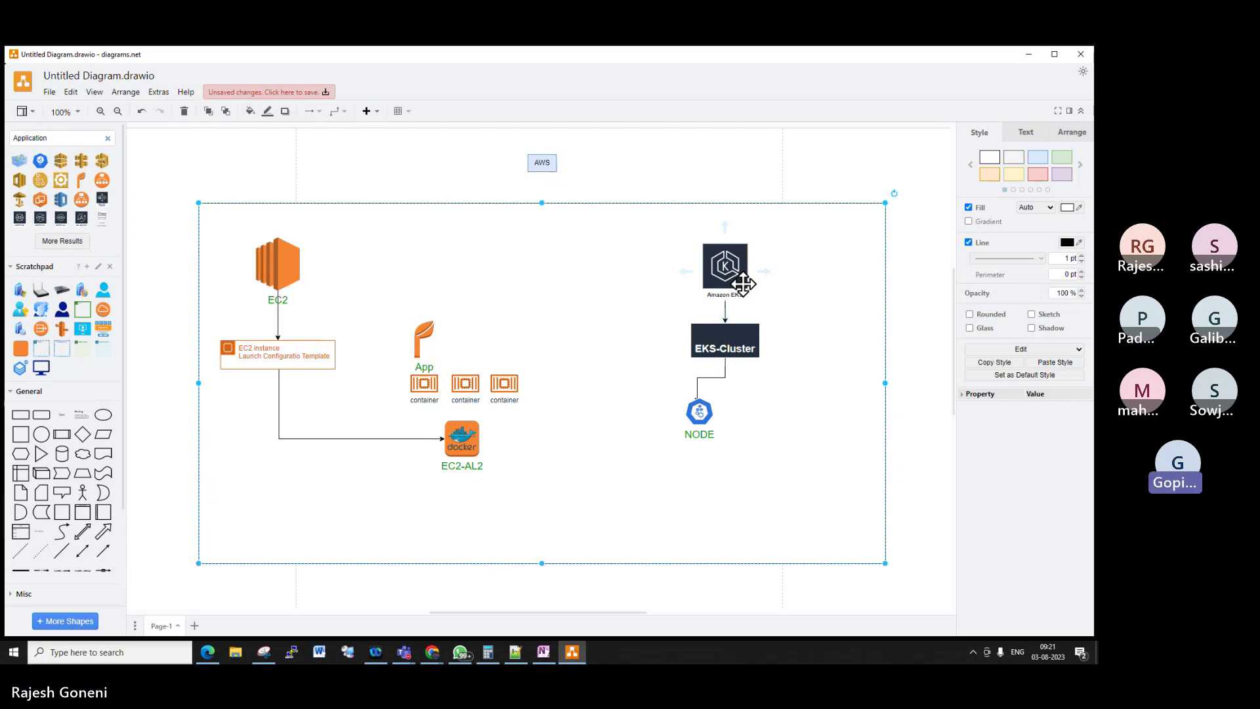
Draw a routed connector from NODE back to EC2, then stop sharing in Teams
click(681, 417)
drag(662, 412, 639, 421)
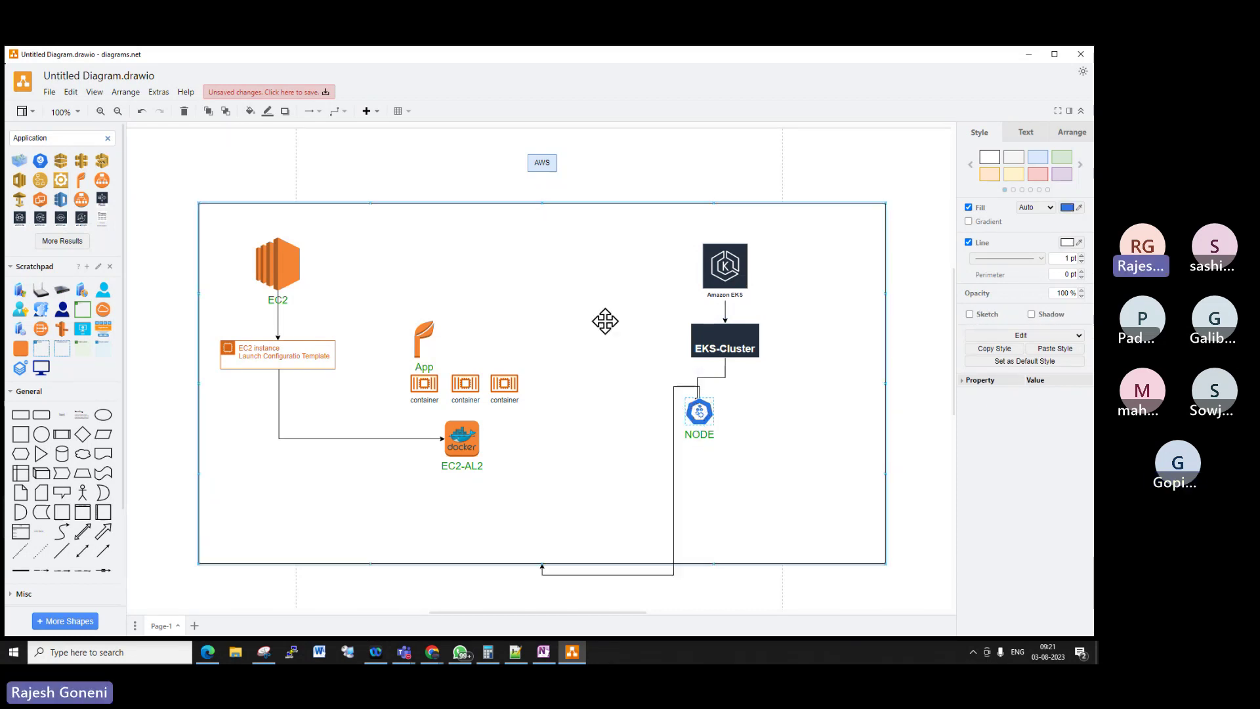
mouse_move(306, 263)
mouse_down()
mouse_move(289, 262)
mouse_move(301, 270)
mouse_up()
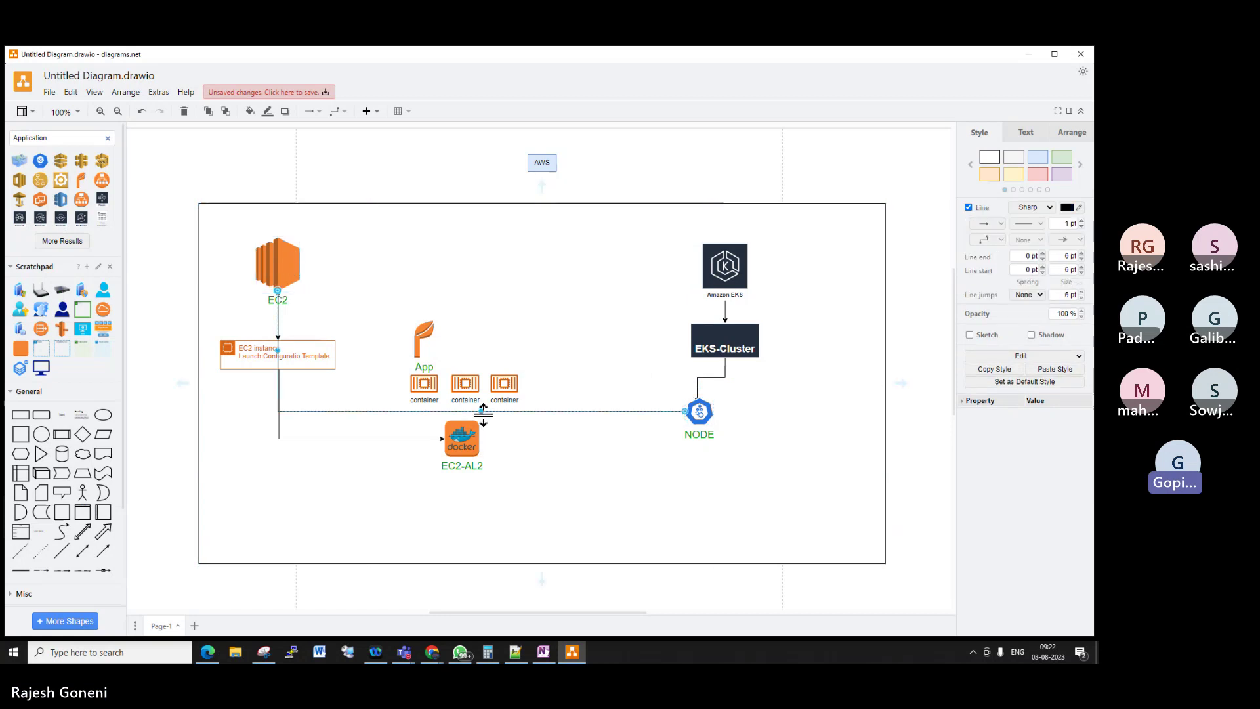
drag(481, 411, 519, 271)
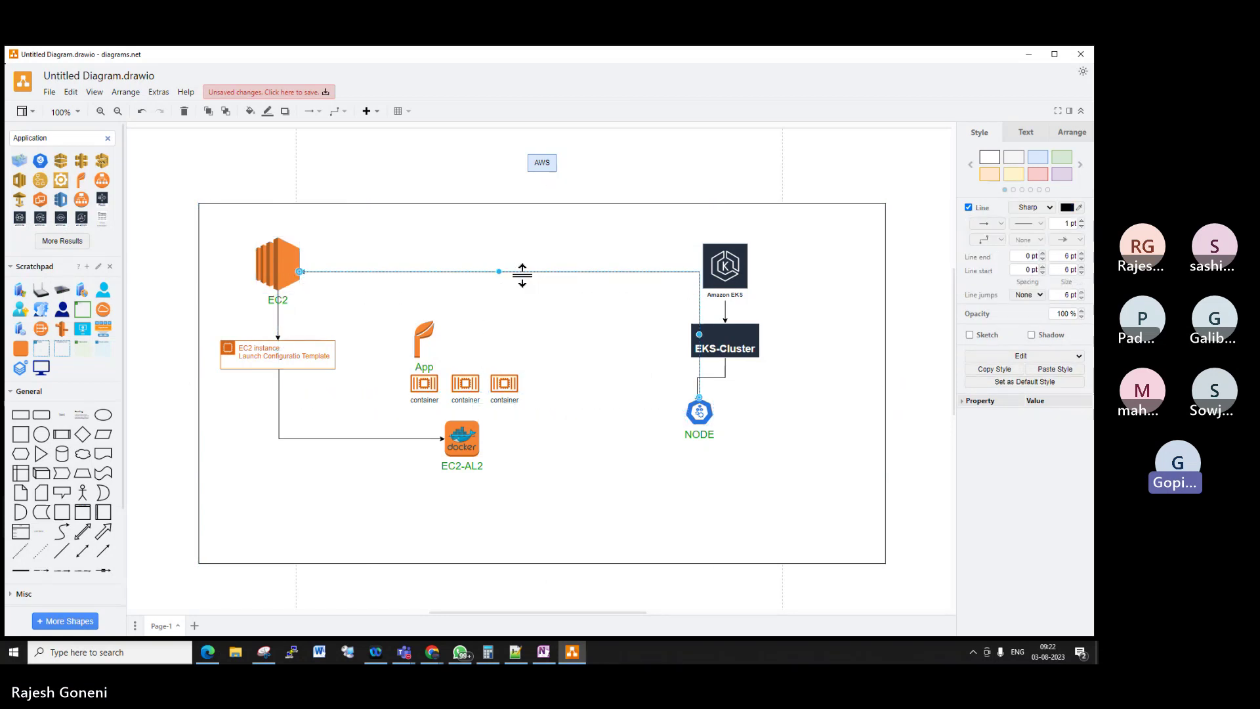
drag(706, 338, 641, 343)
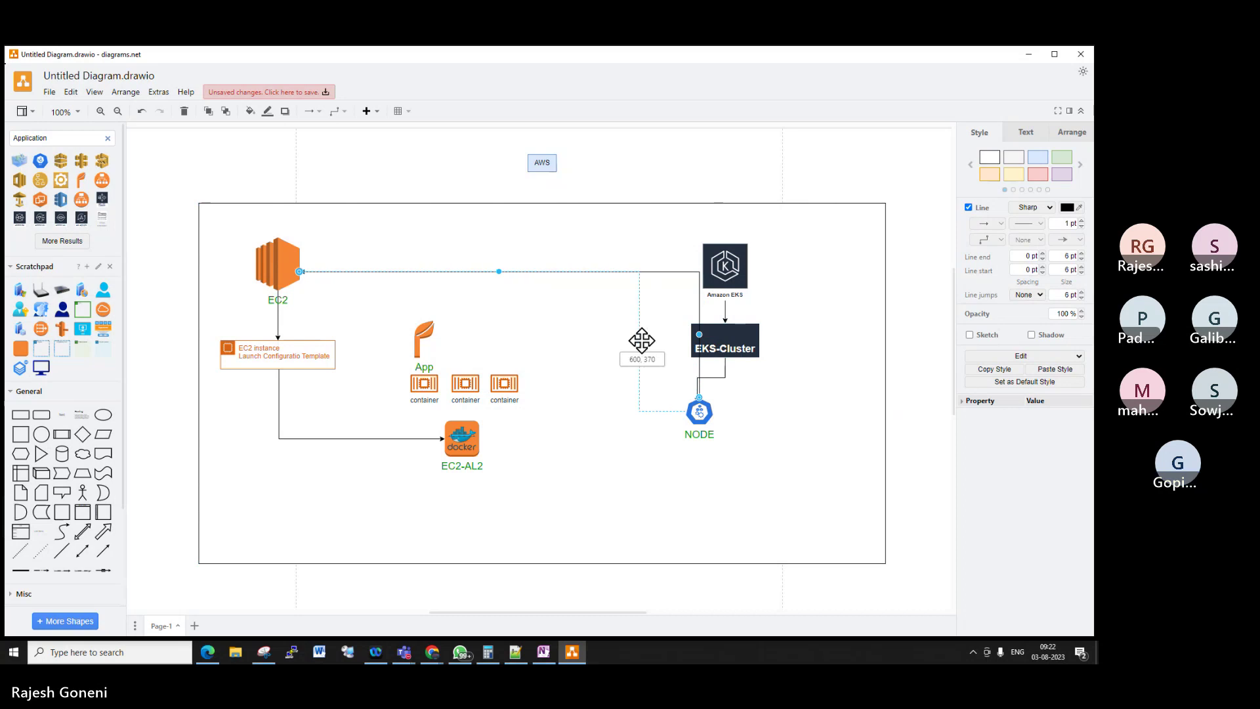
click(857, 403)
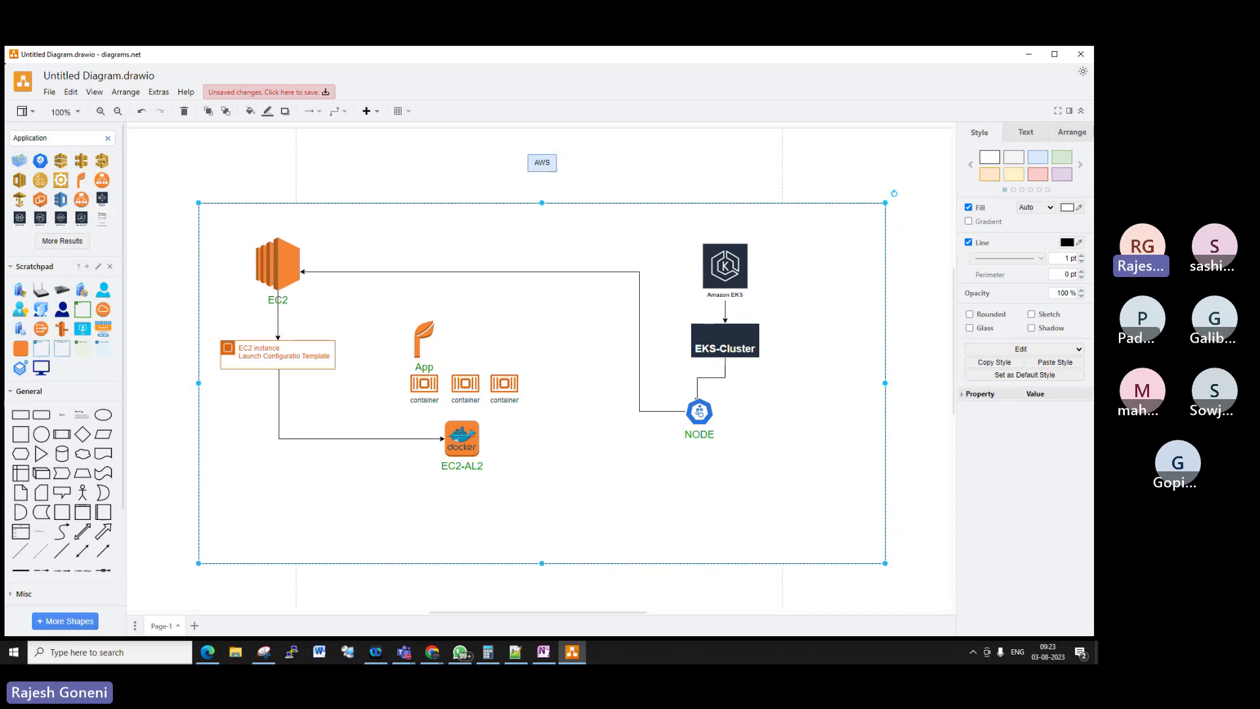
click(404, 652)
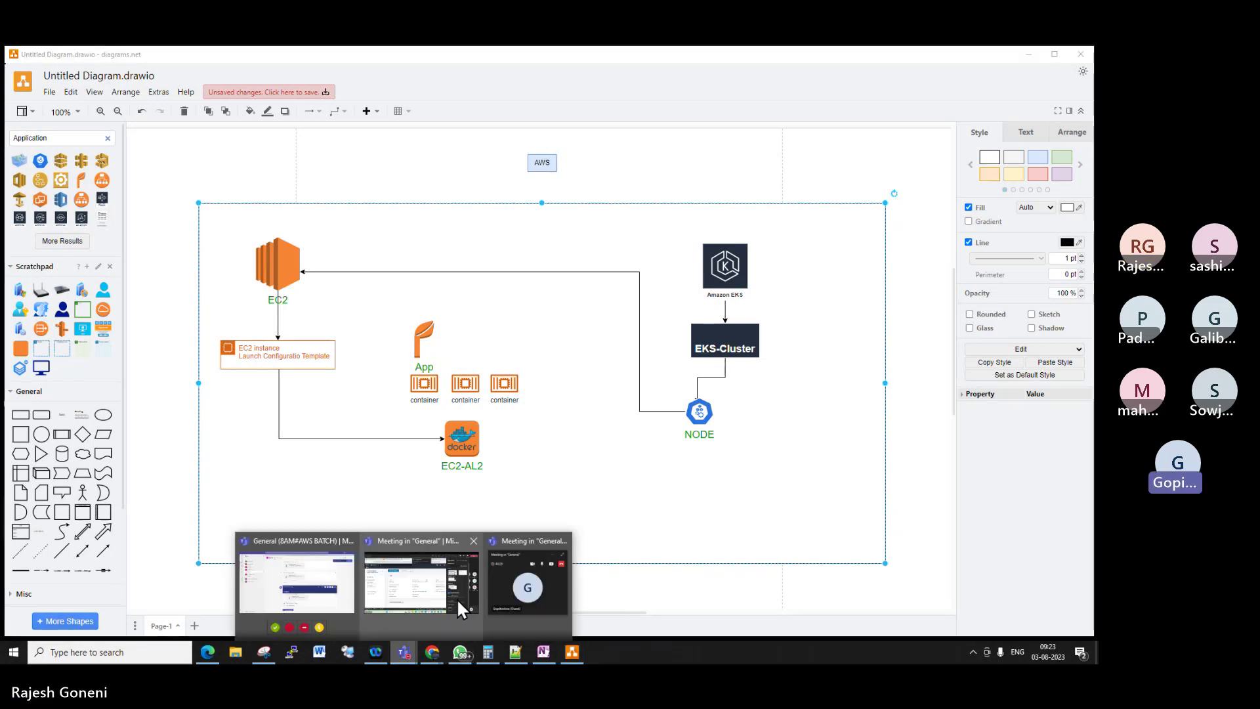
click(1048, 520)
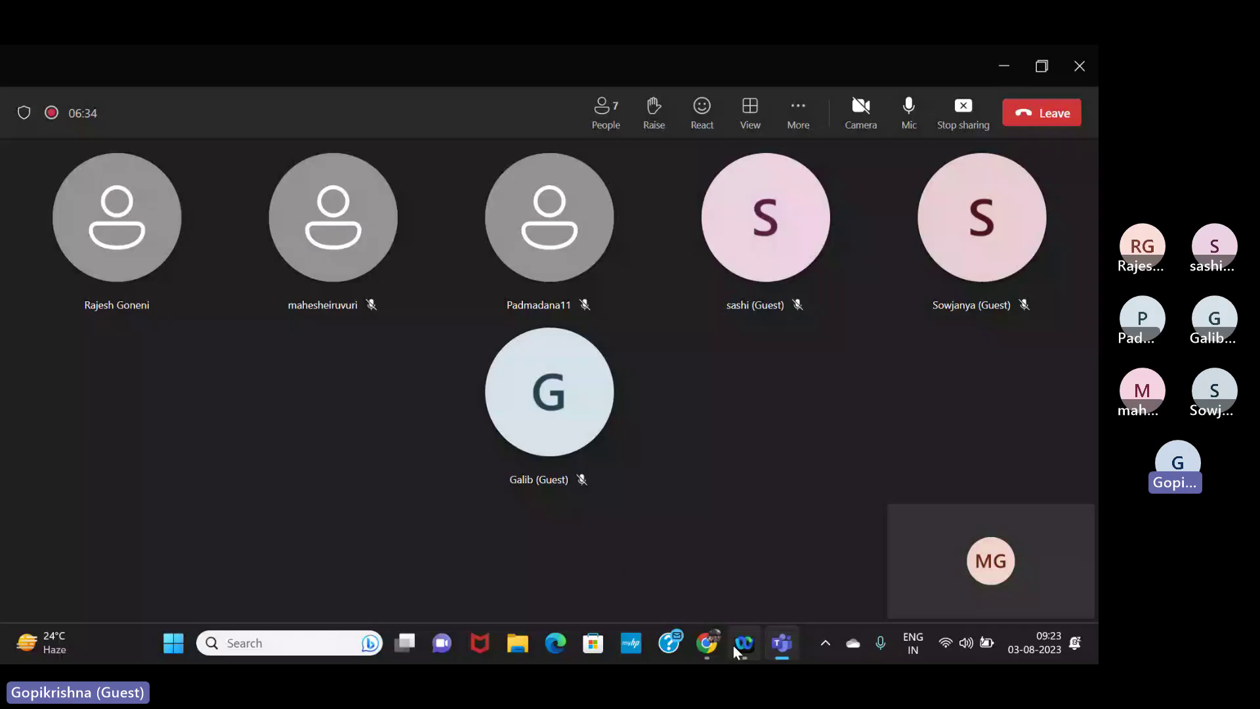
Share the desktop in Teams again and show the EKS node details page in Chrome
click(723, 643)
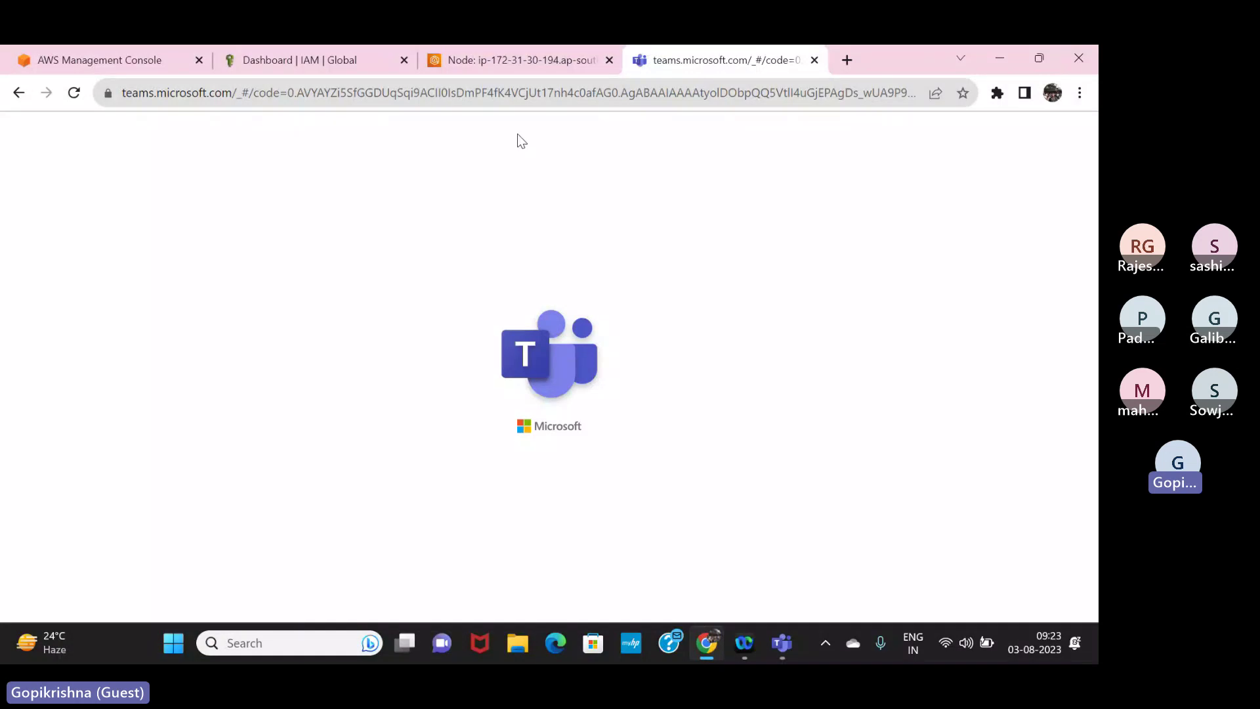
click(483, 63)
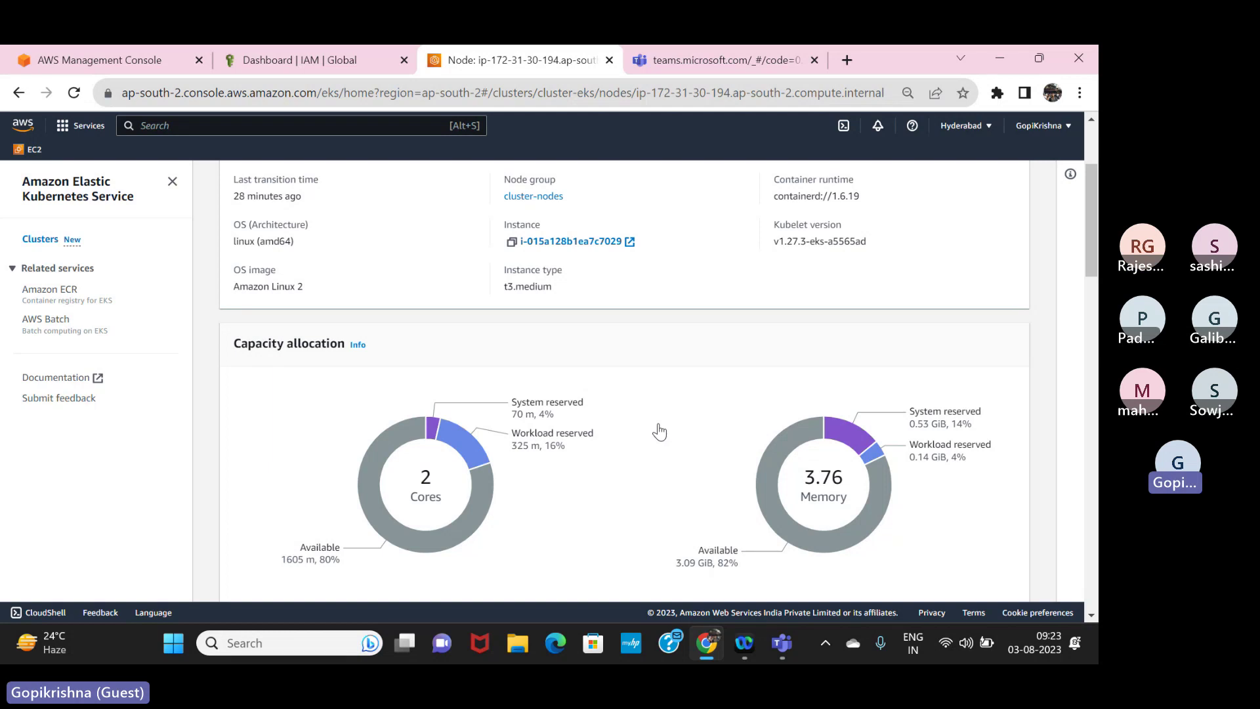
Scroll through the node page, then go to the AWS Console Home page
scroll(659, 432, down, 1)
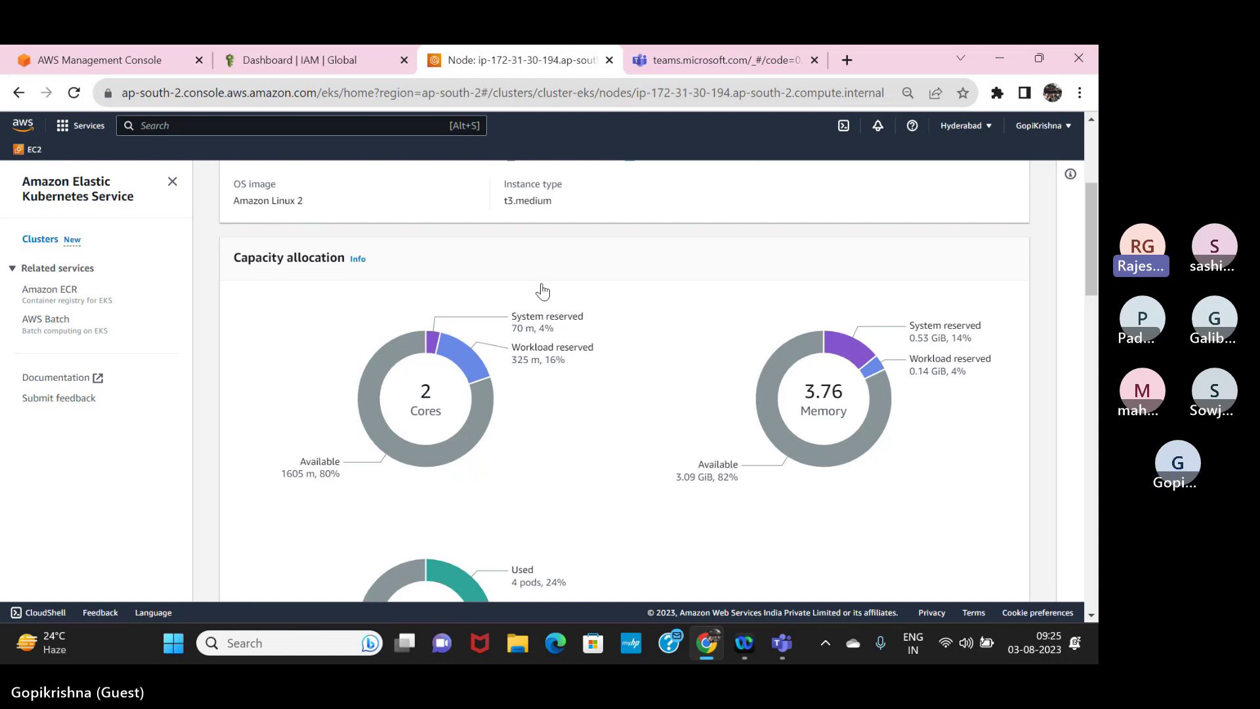
click(23, 50)
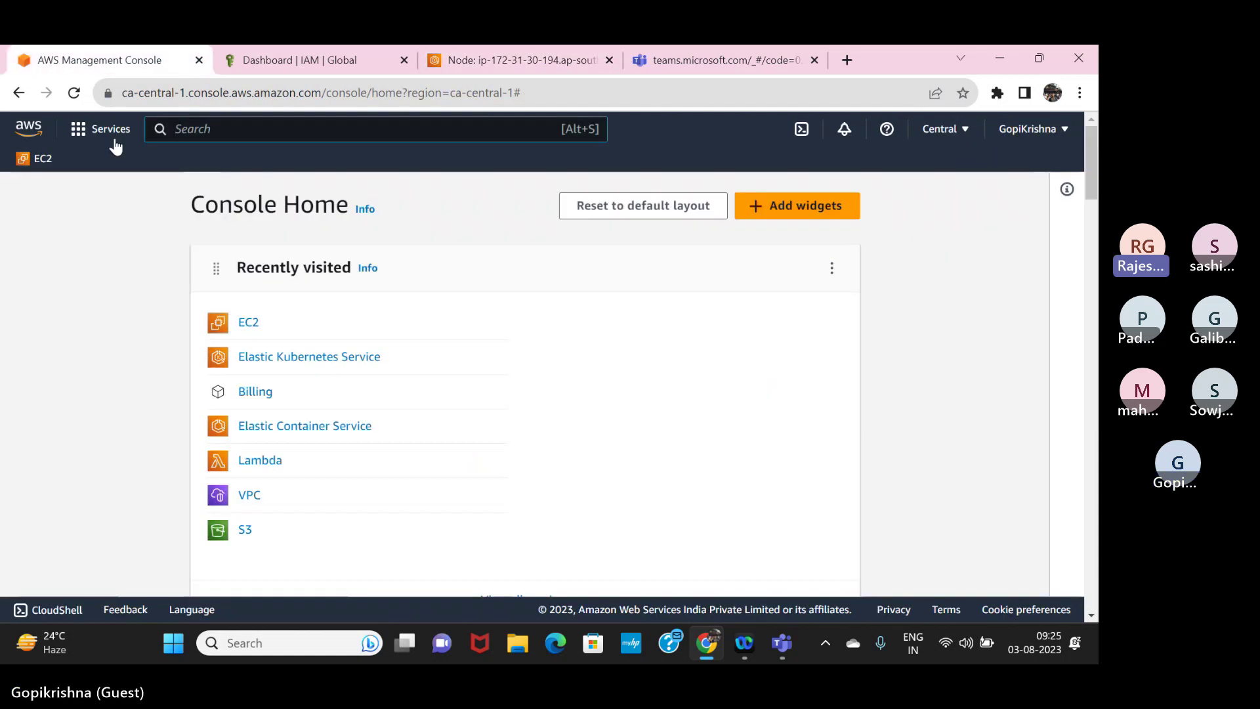
View running EC2 instances in Asia Pacific (Hyderabad), then return to the EKS node page
click(248, 323)
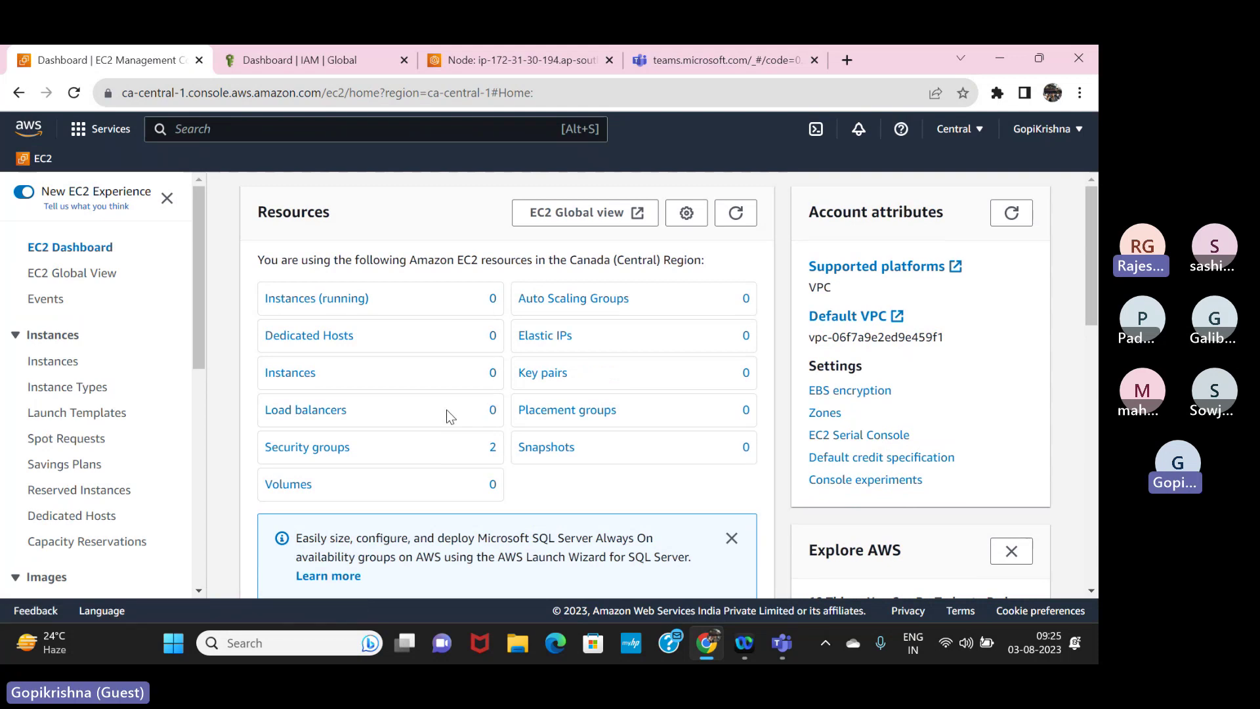
click(316, 298)
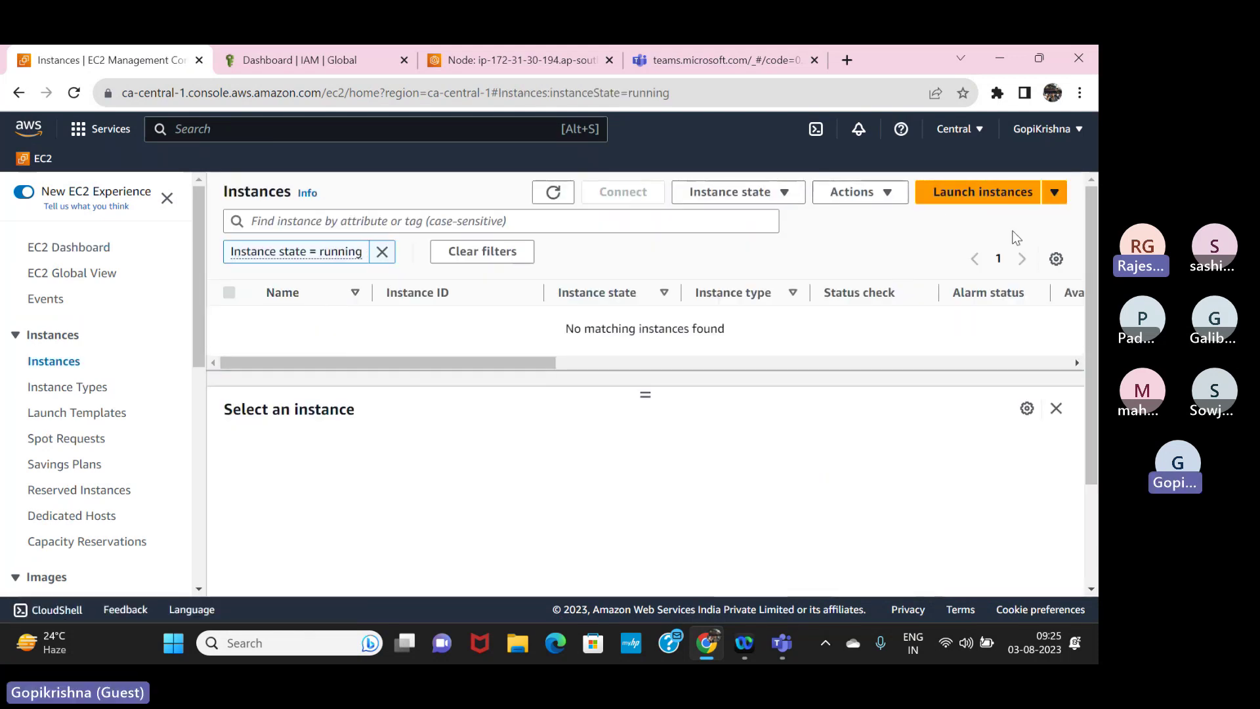
click(985, 131)
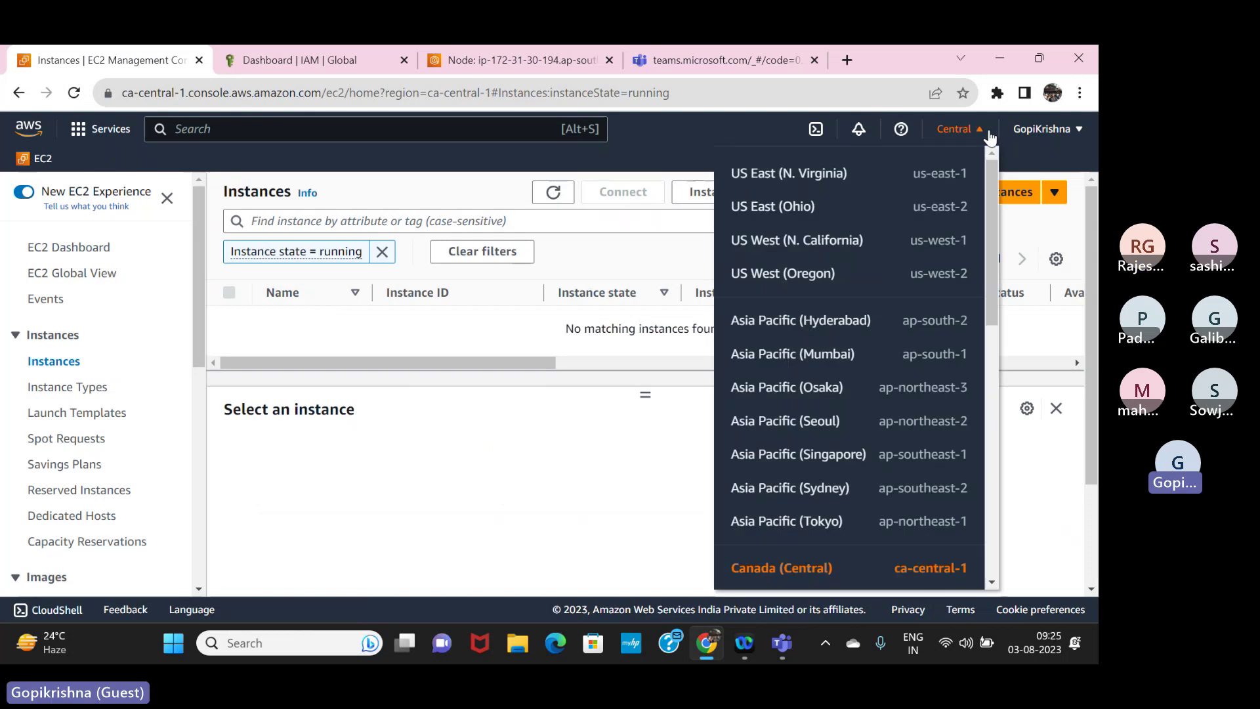
click(860, 323)
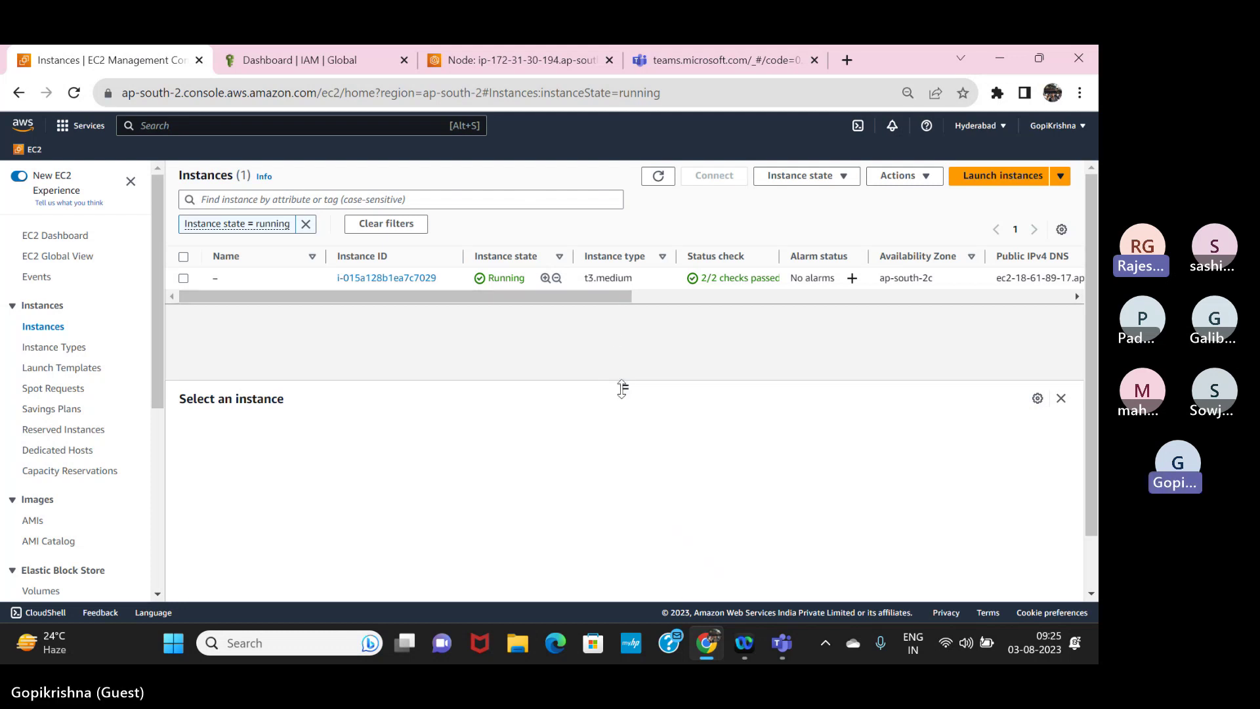
click(518, 58)
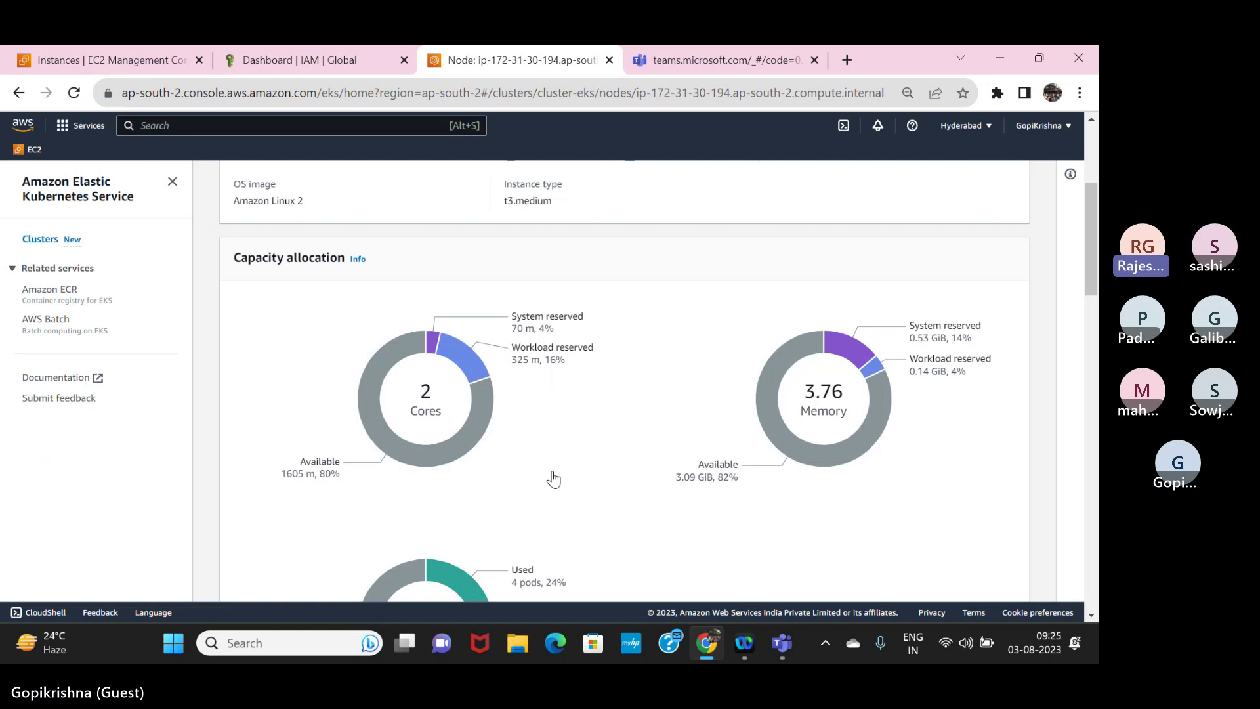
scroll(554, 479, down, 1)
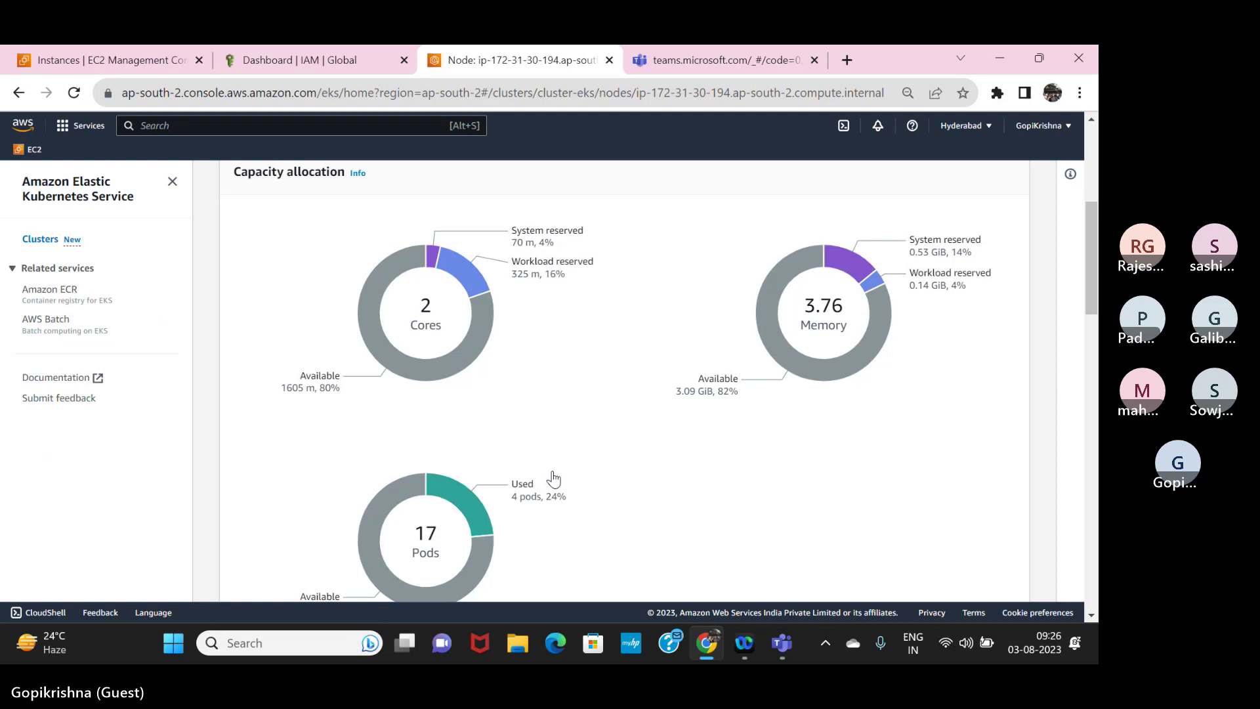
scroll(553, 479, down, 5)
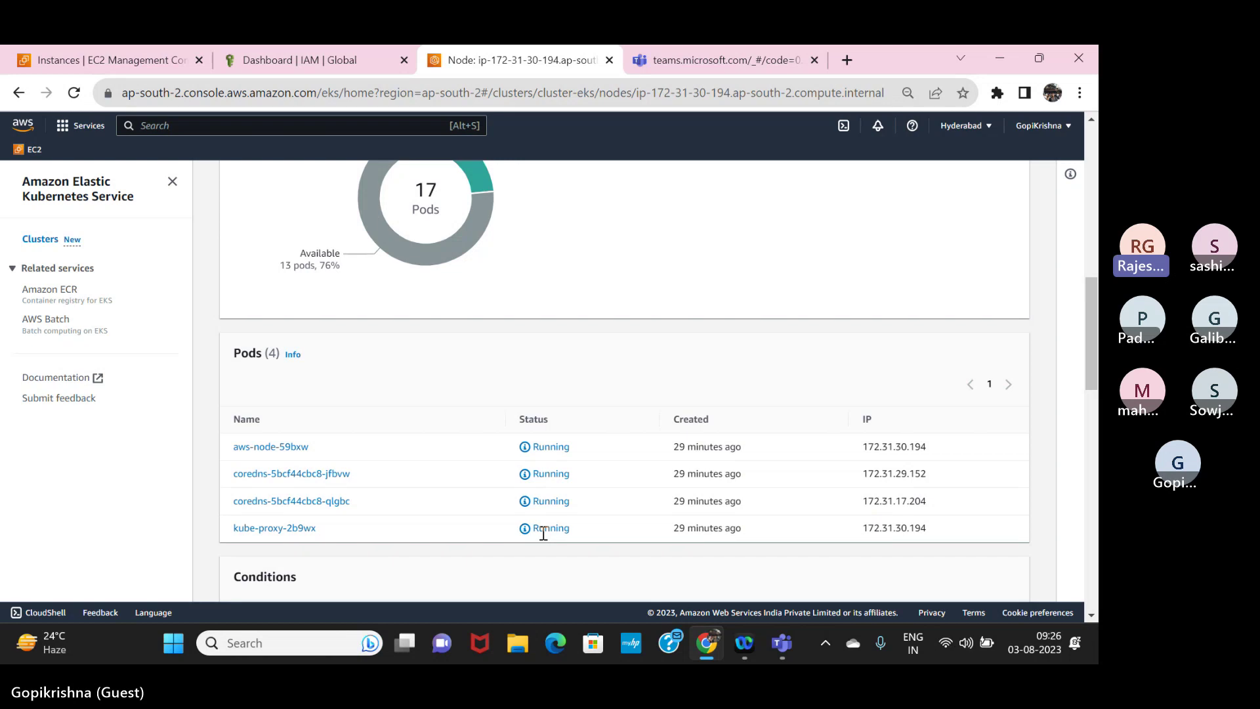
scroll(544, 533, down, 2)
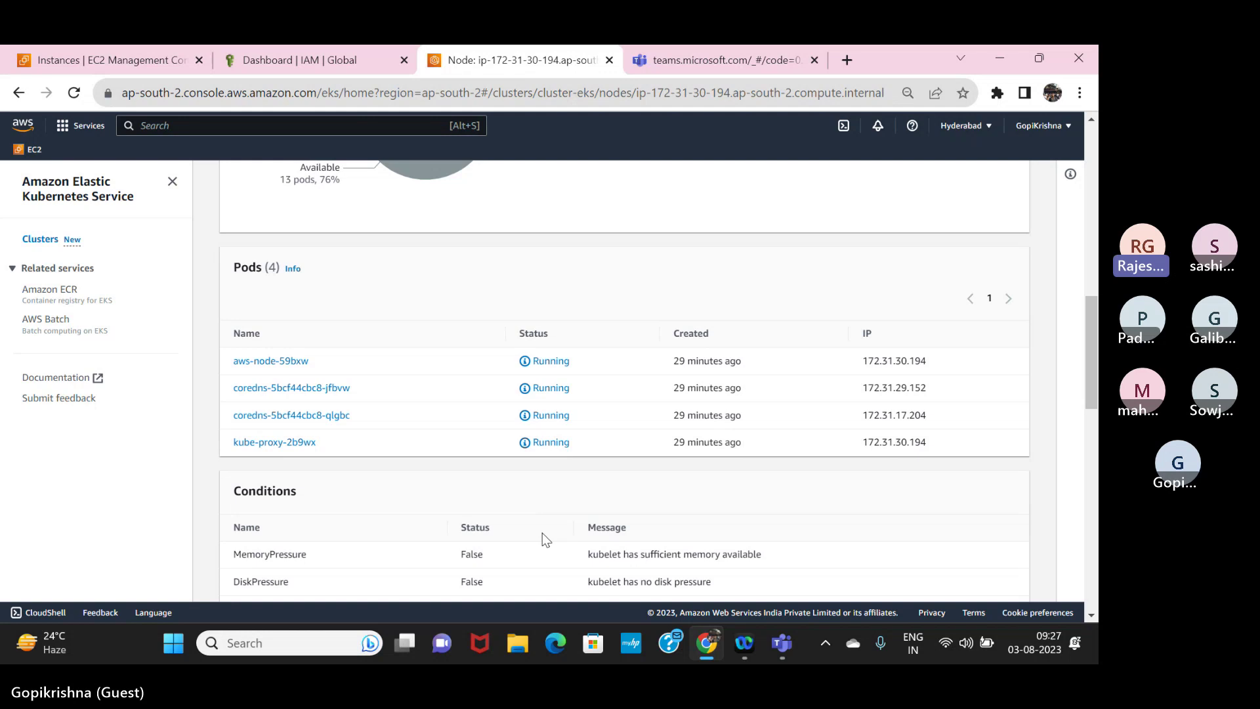
scroll(544, 539, down, 3)
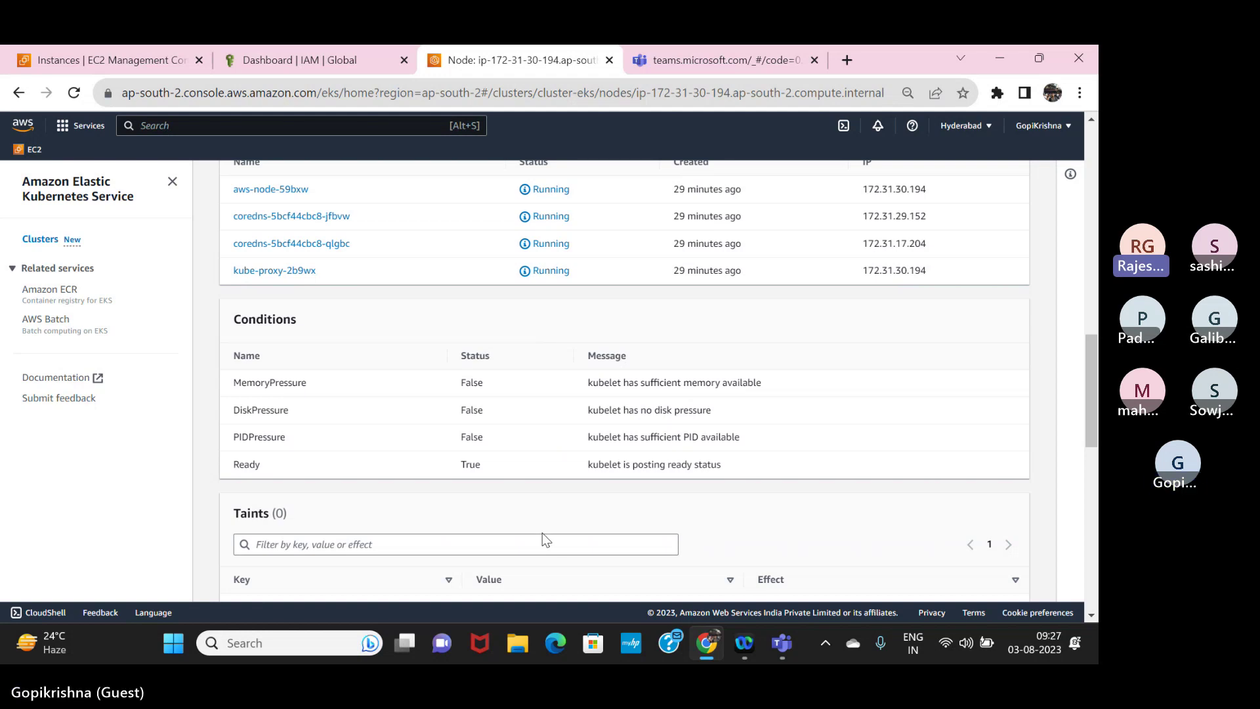
scroll(543, 540, down, 3)
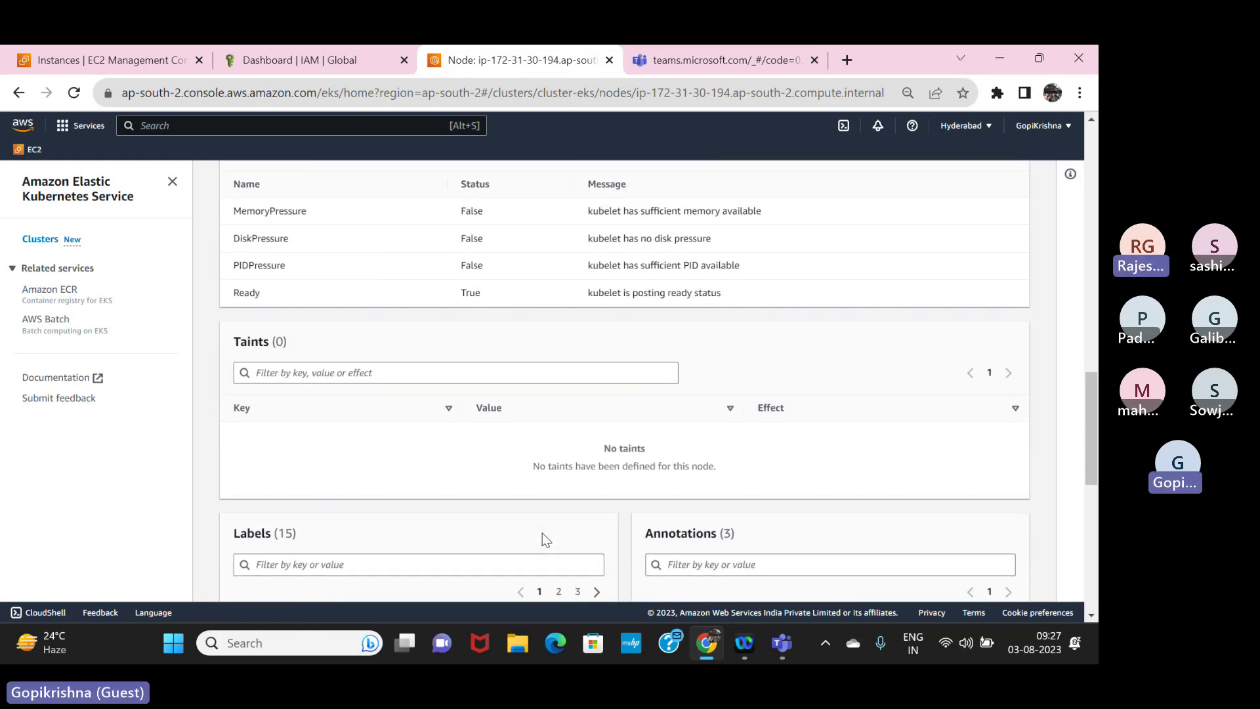
scroll(542, 540, down, 3)
scroll(543, 540, up, 15)
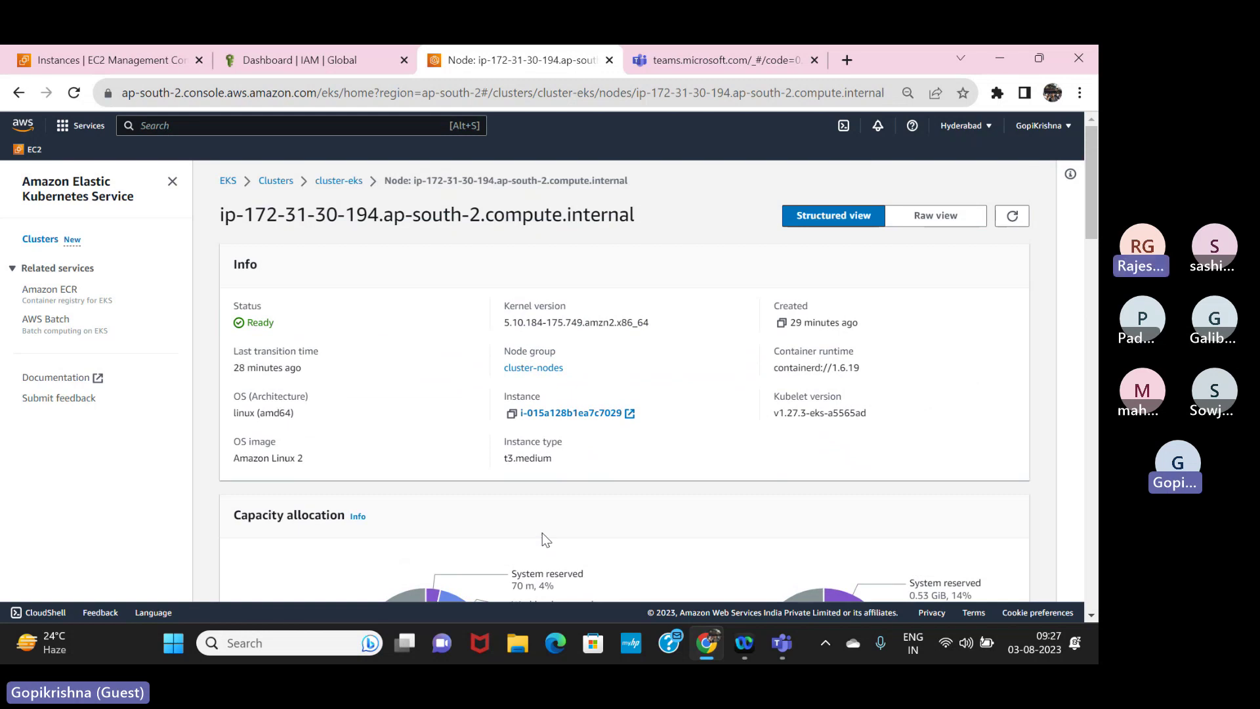
Go back to the cluster-eks overview using the breadcrumb link
click(329, 183)
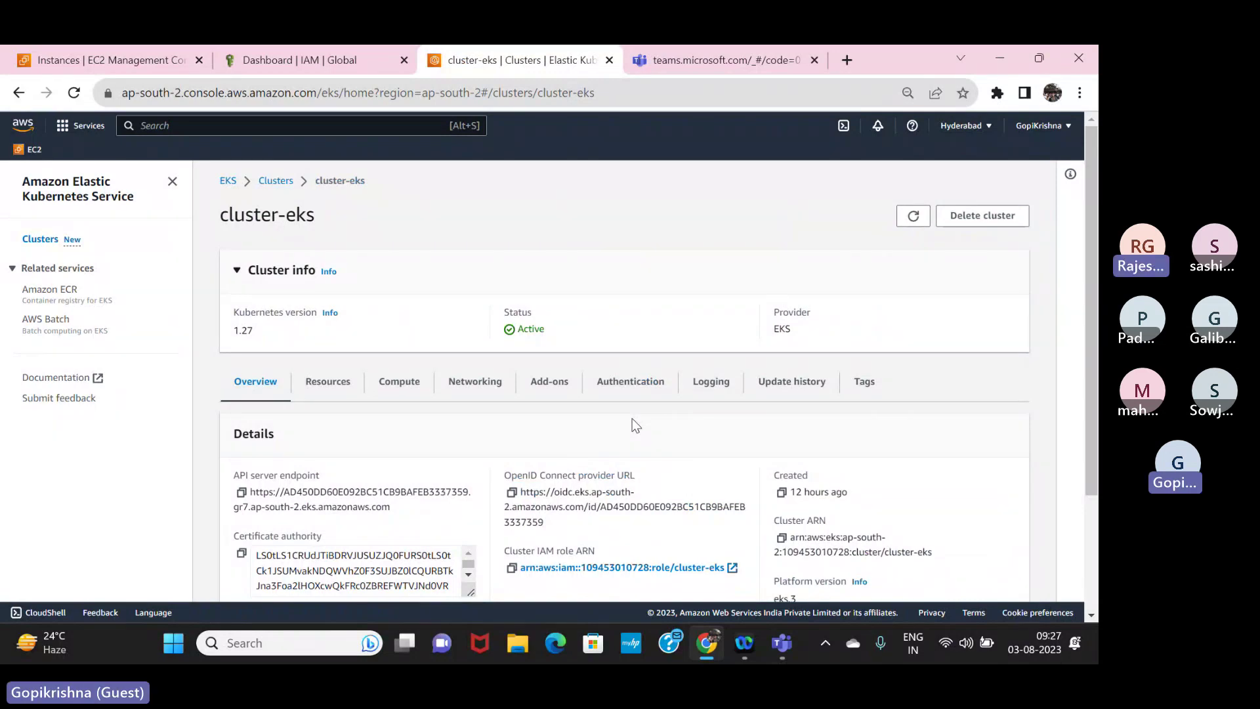
Review cluster-eks Compute: node group cluster-nodes, desired size 1, no Fargate profiles
click(414, 390)
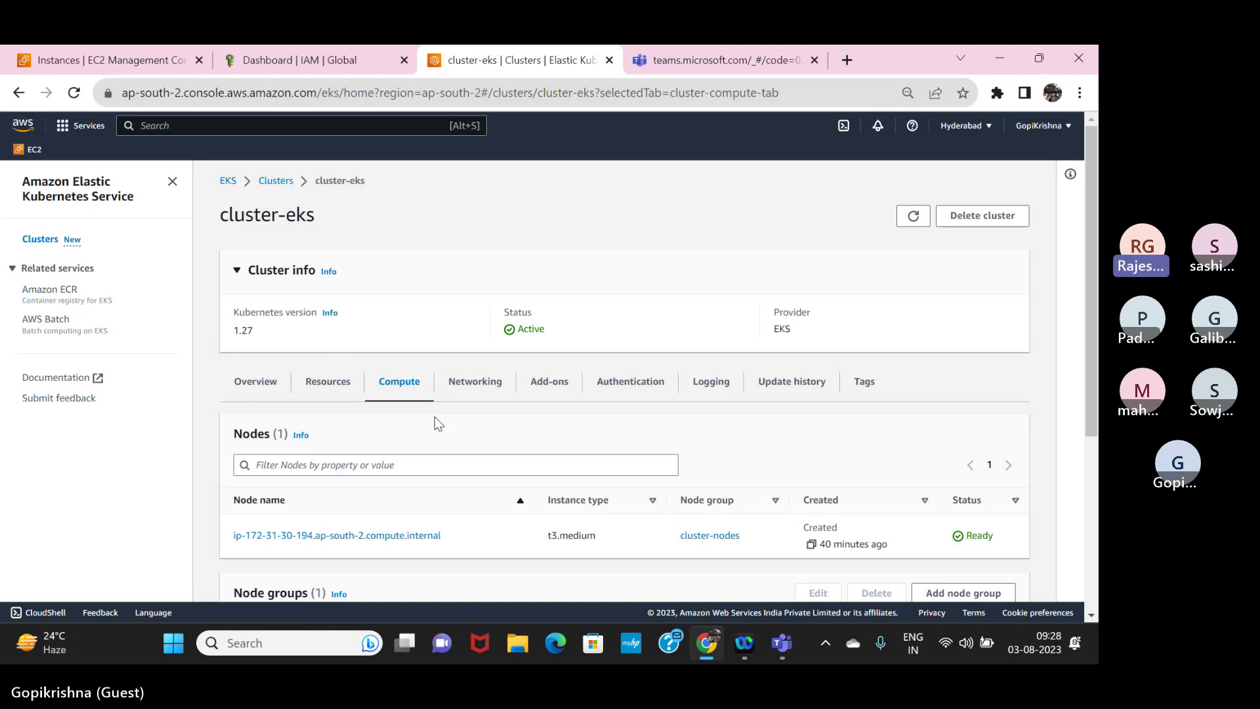
scroll(435, 420, down, 4)
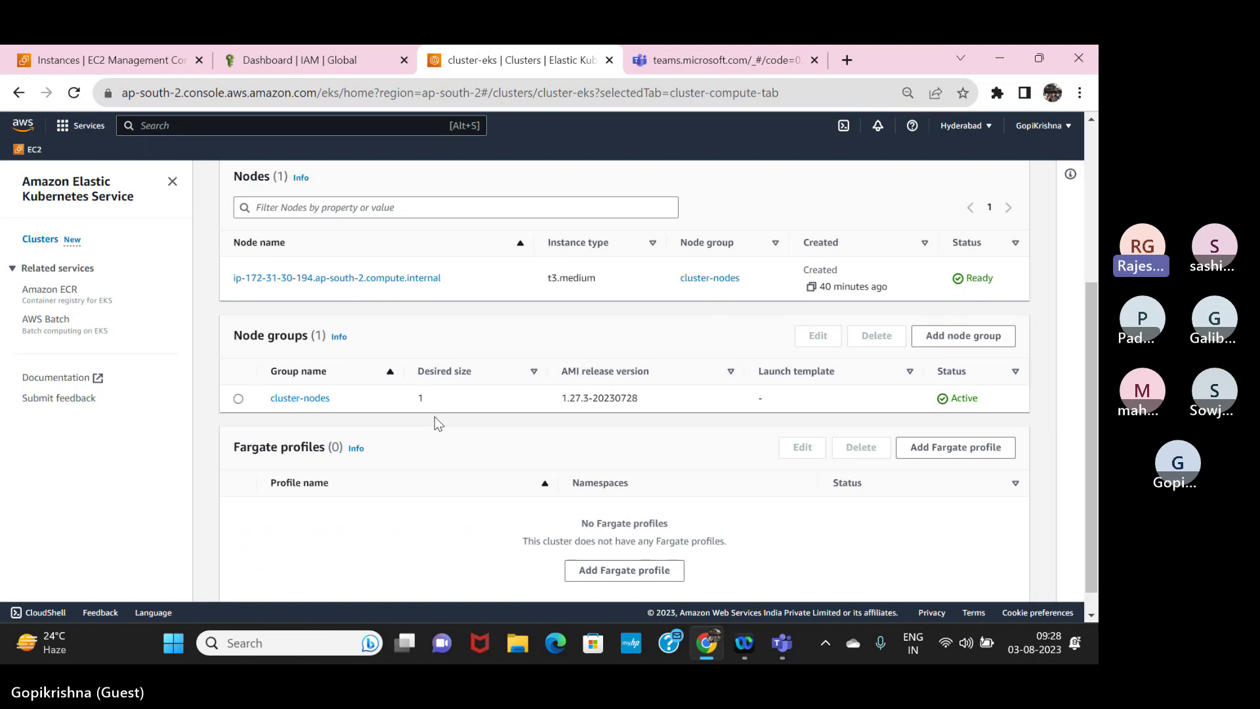
scroll(434, 416, up, 4)
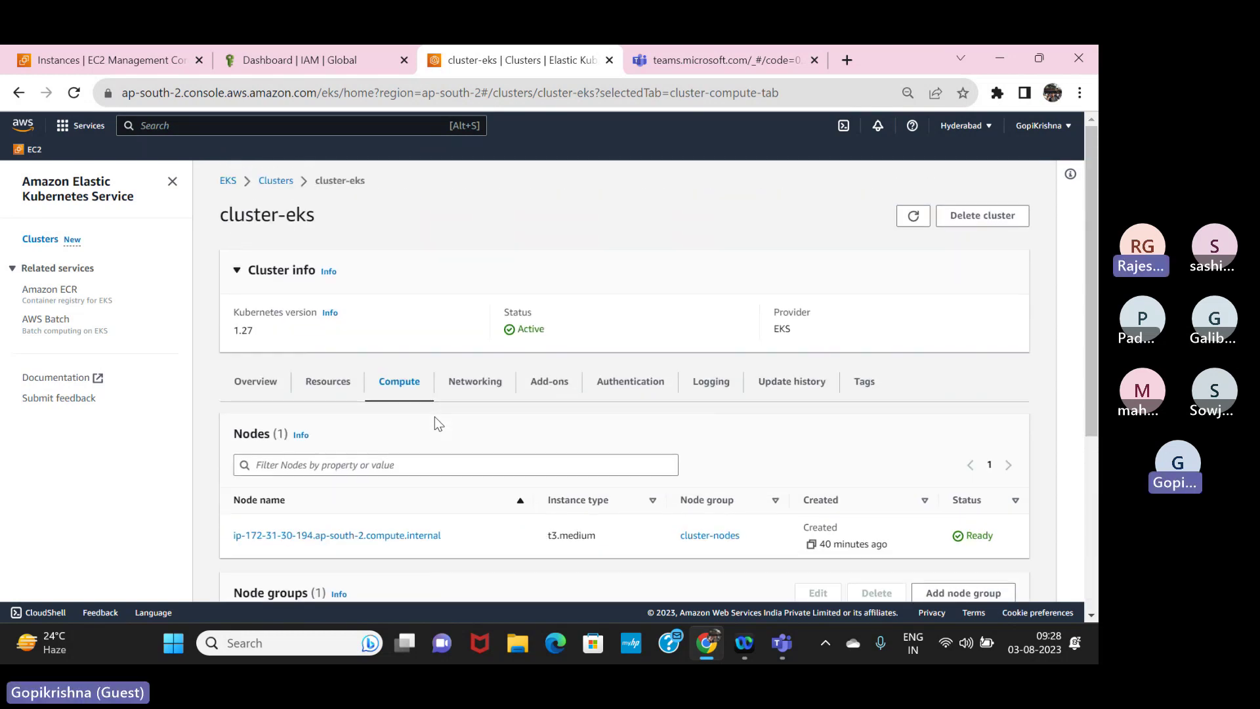
Review cluster-eks networking settings, then its Authentication details showing zero OIDC identity providers
click(454, 388)
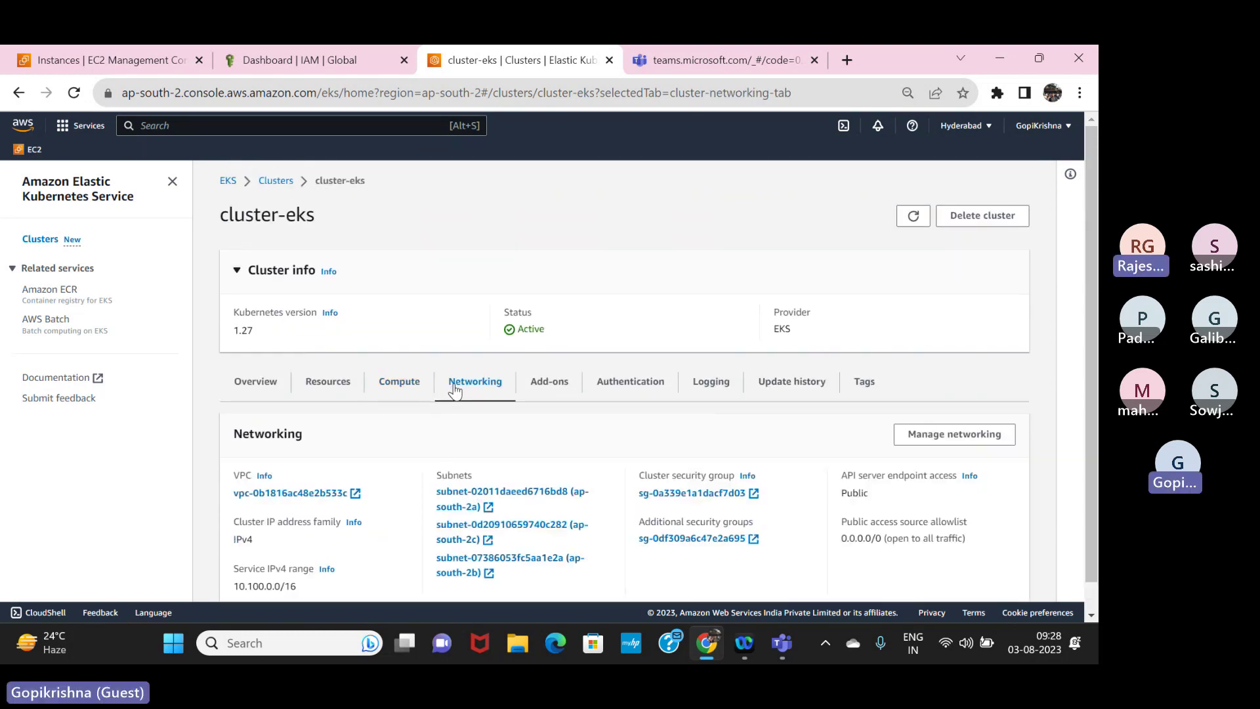
scroll(452, 423, down, 1)
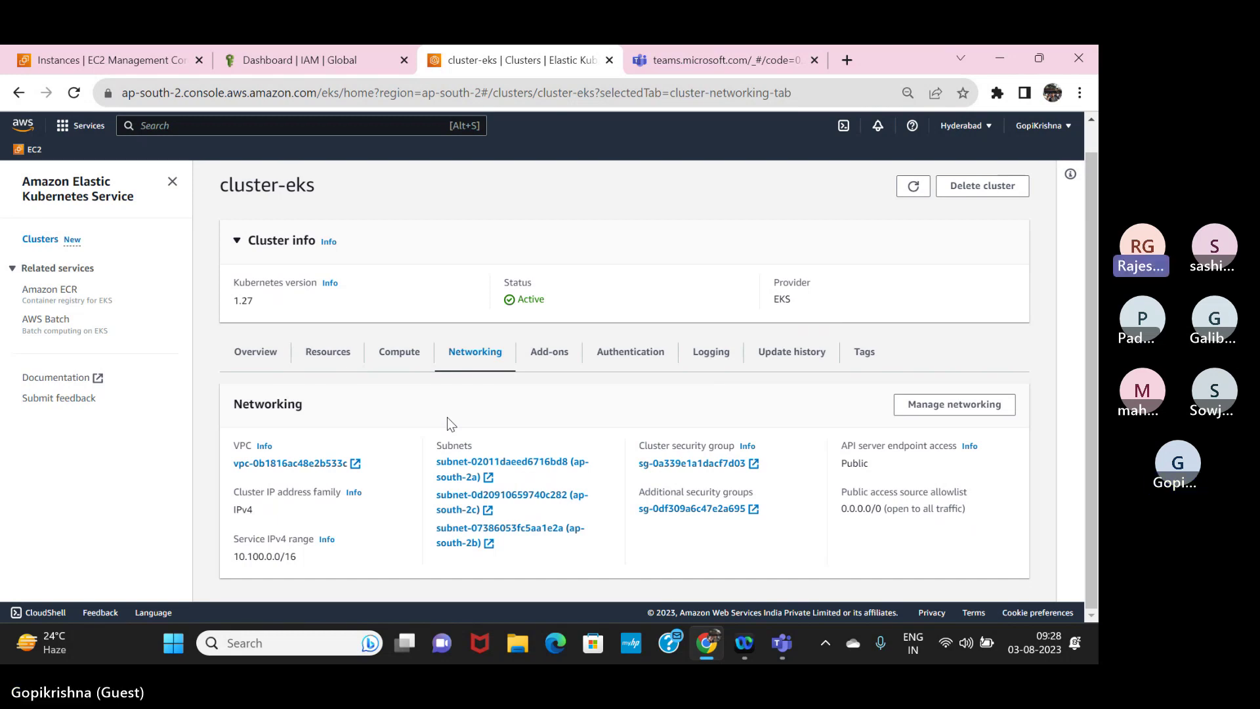
click(601, 358)
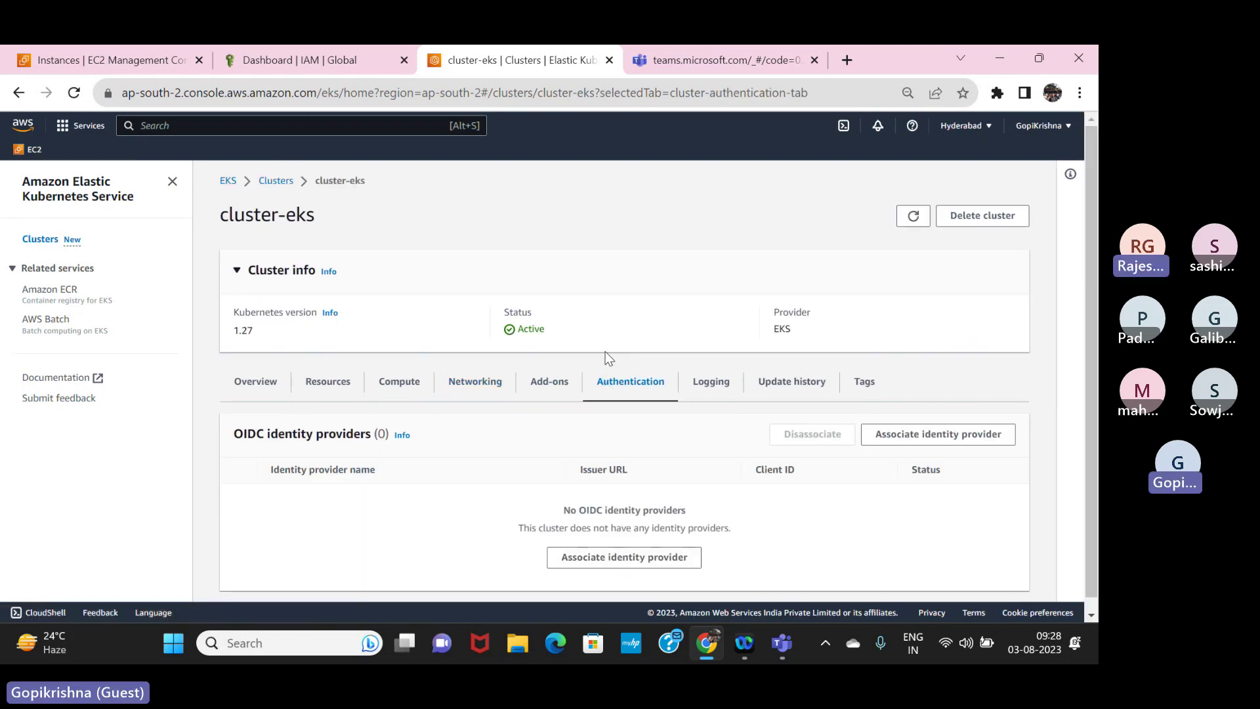
scroll(605, 352, down, 1)
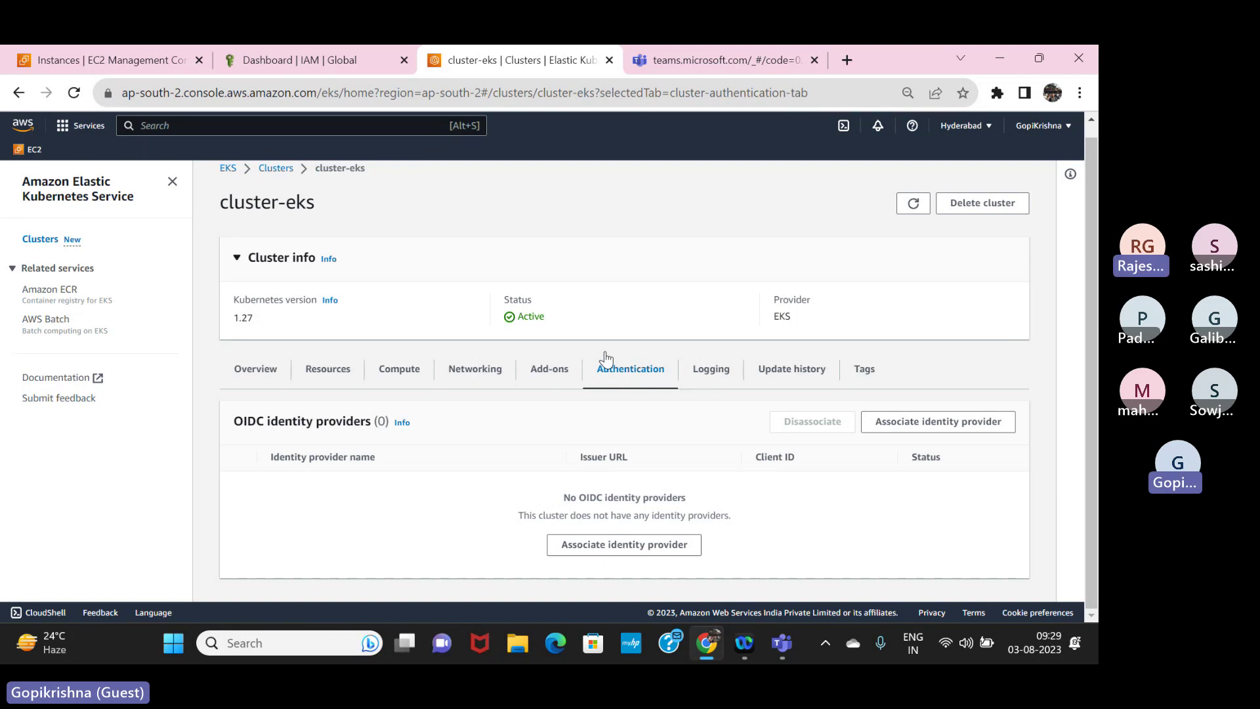
Switch the browser to the teams.microsoft.com tab to return to the Teams meeting
click(707, 63)
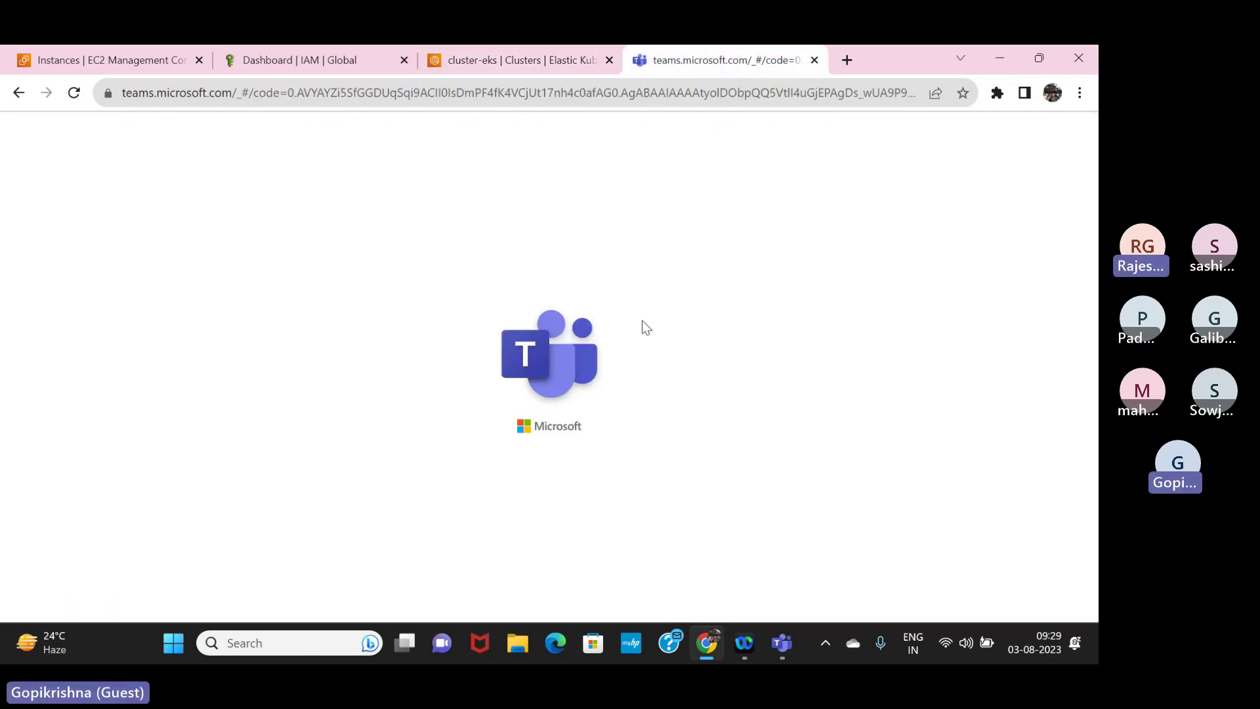
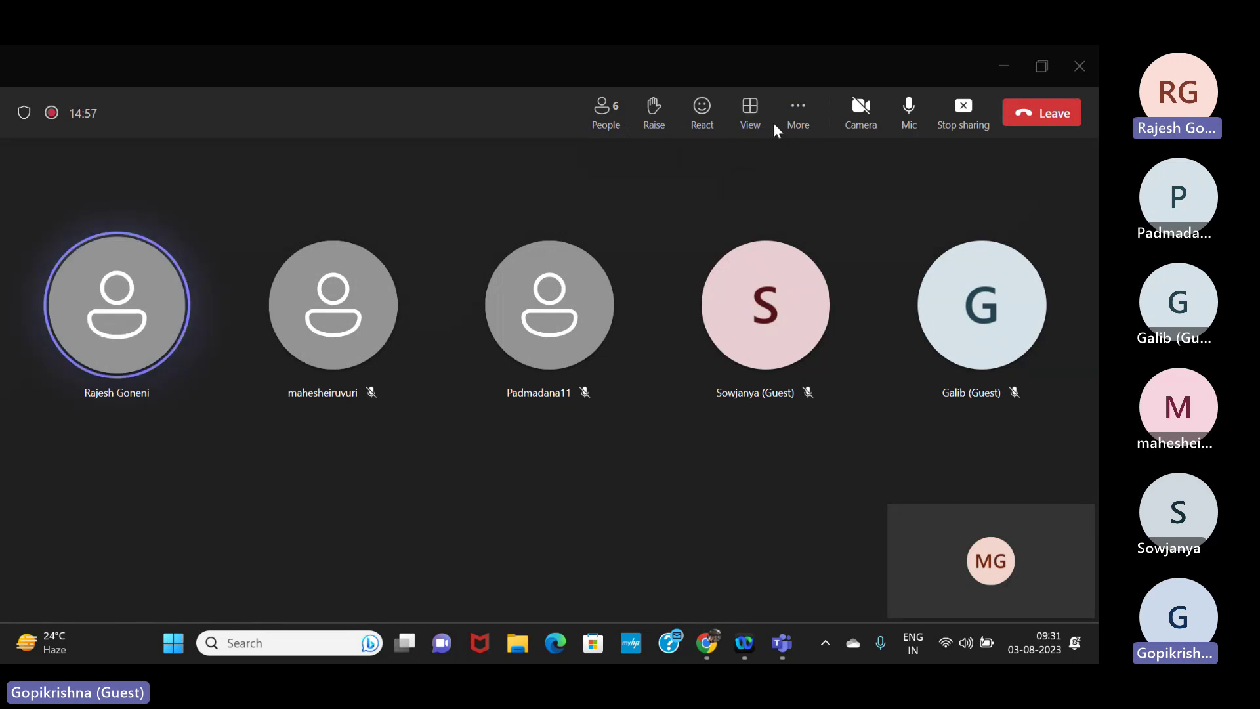
Open the meeting's More options menu, then minimize the Teams meeting window
click(791, 117)
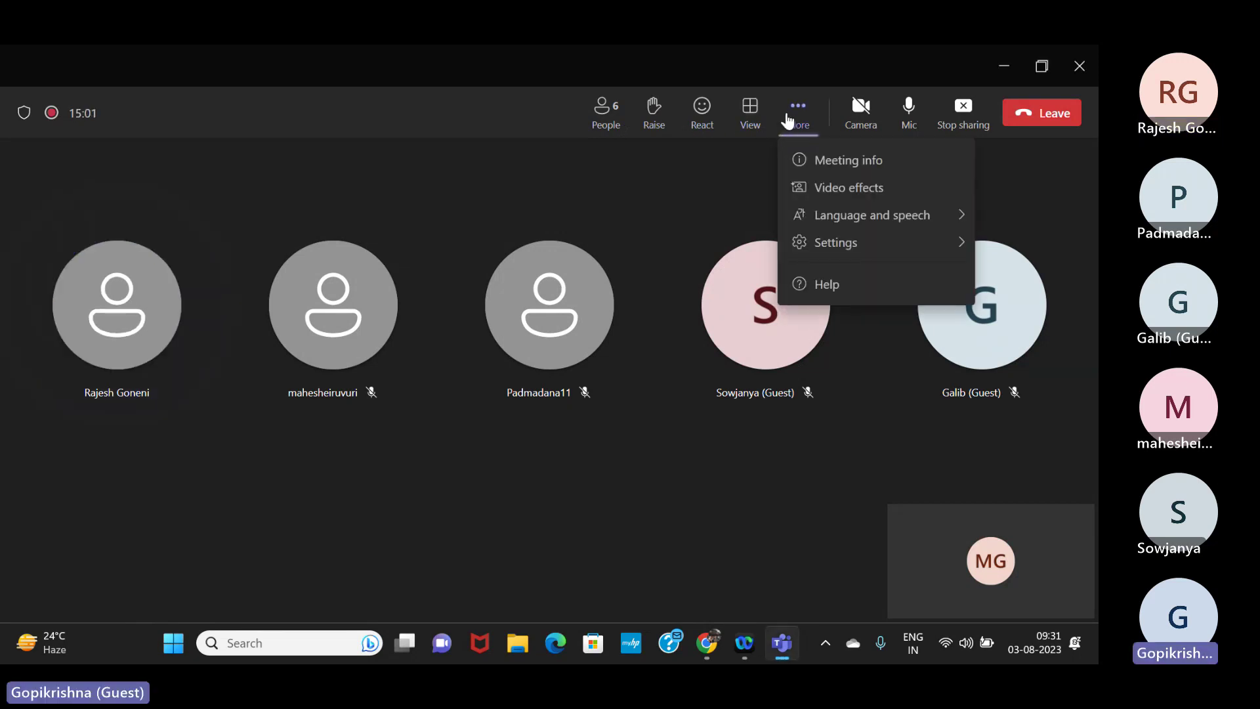
mouse_move(853, 243)
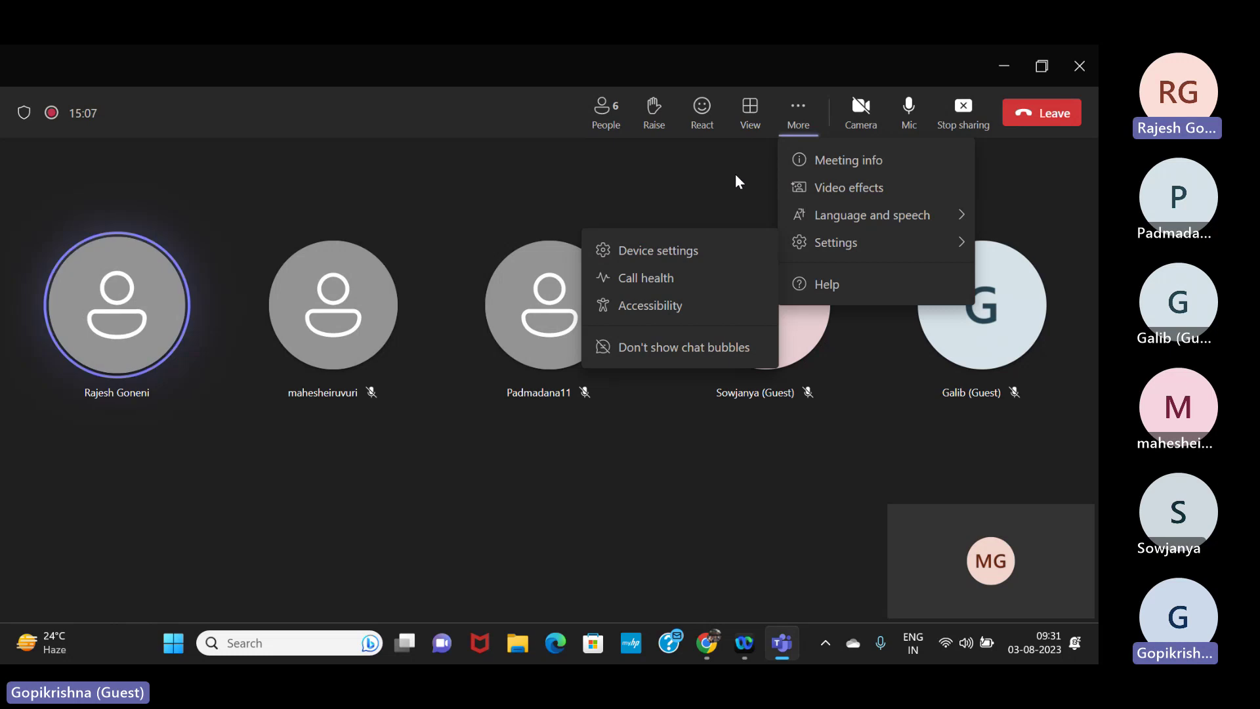
click(994, 65)
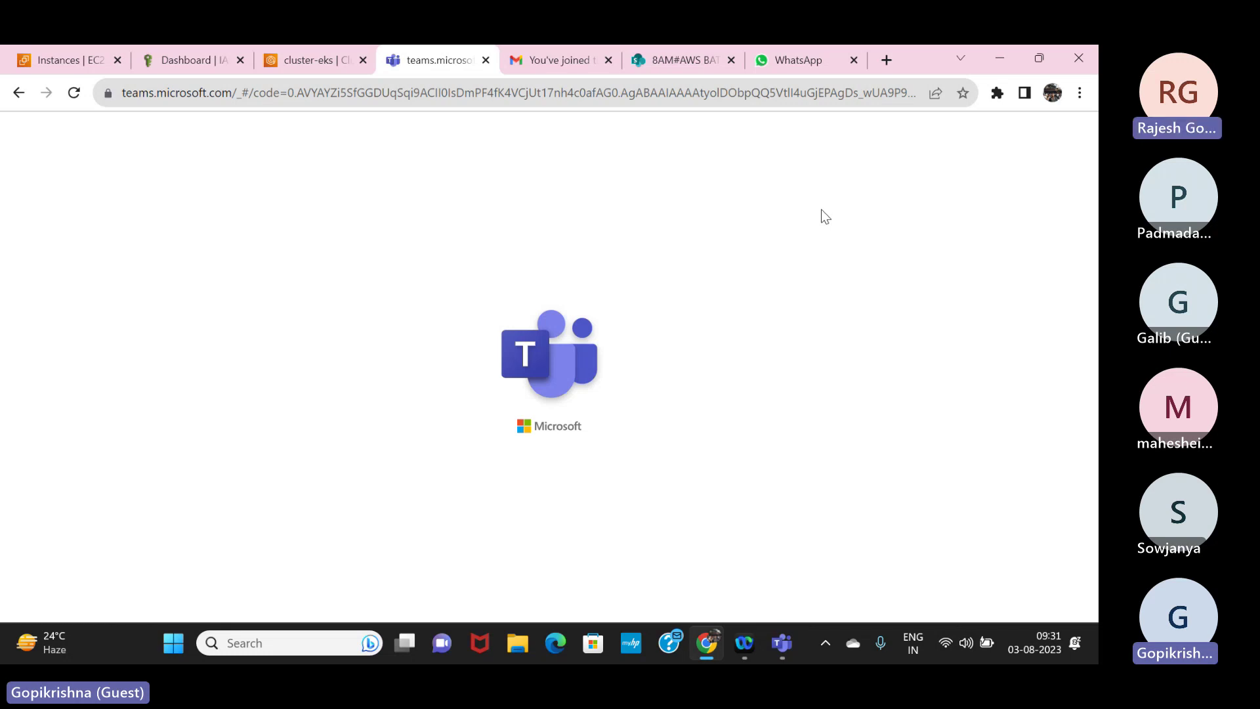
Search Windows for 'tea' and launch the Microsoft Teams app
click(170, 645)
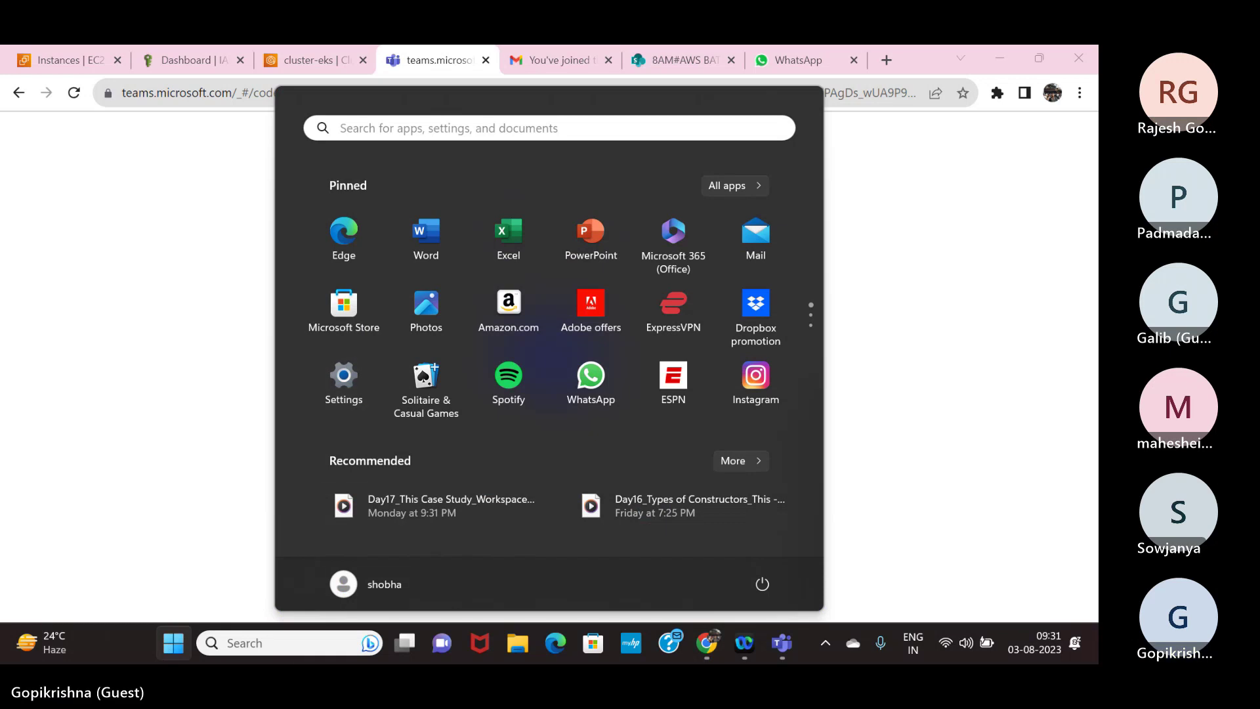
click(287, 635)
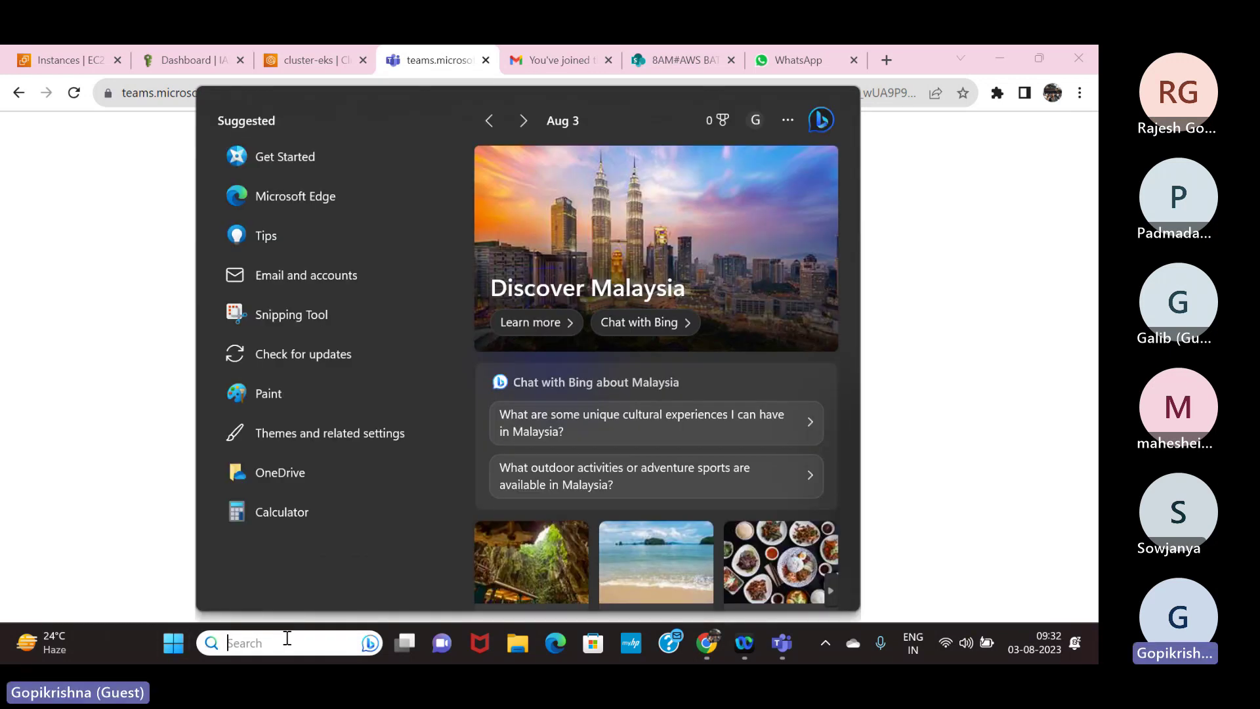
text(tea)
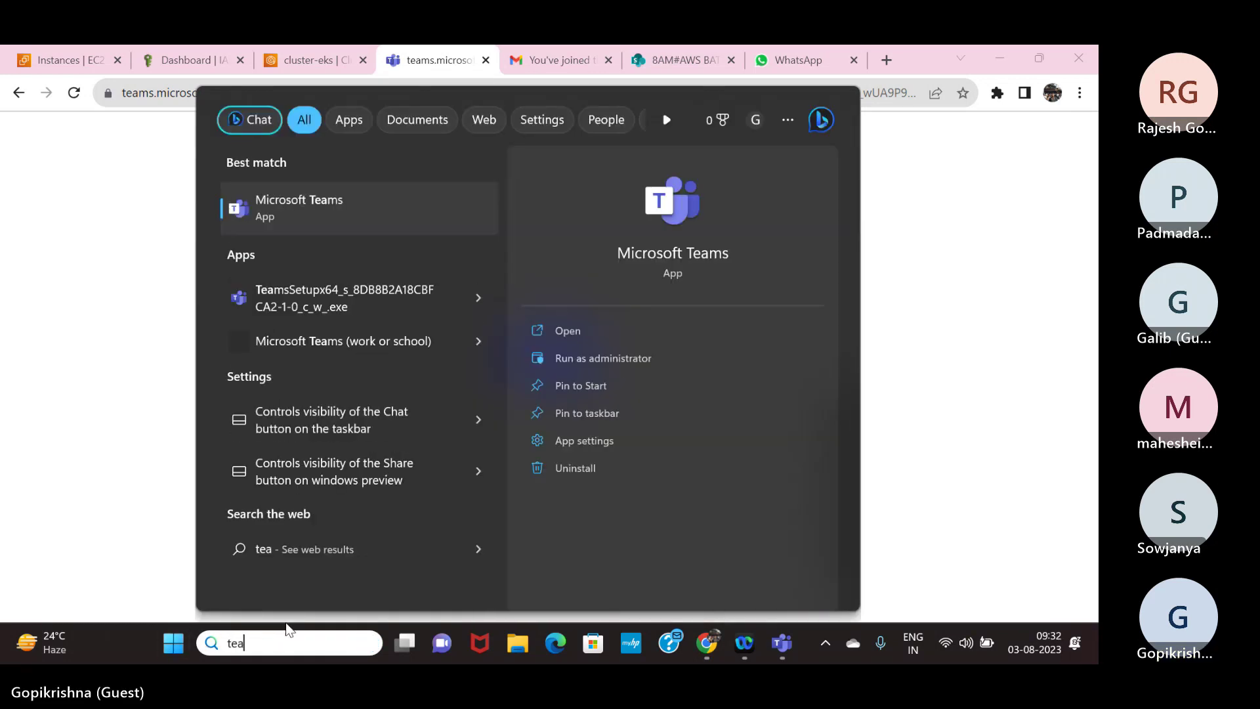
click(285, 207)
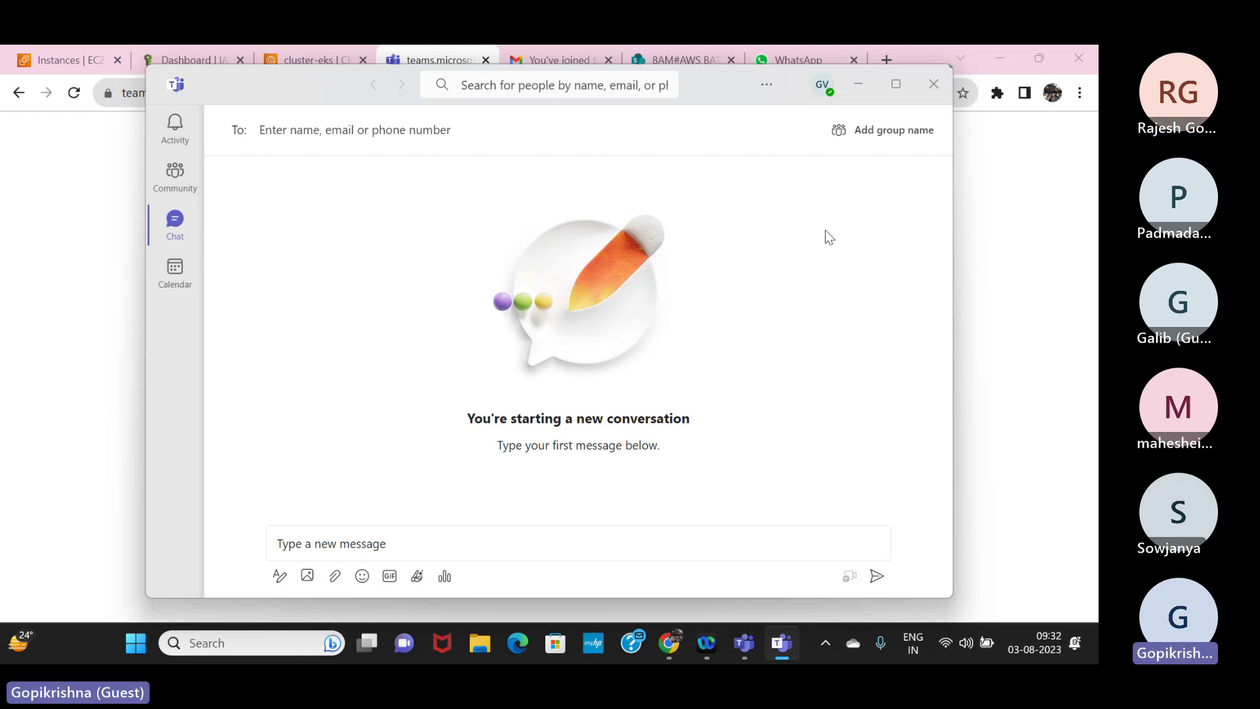
Check the signed-in Teams account details, minimize Teams, and switch to WhatsApp Web
click(822, 84)
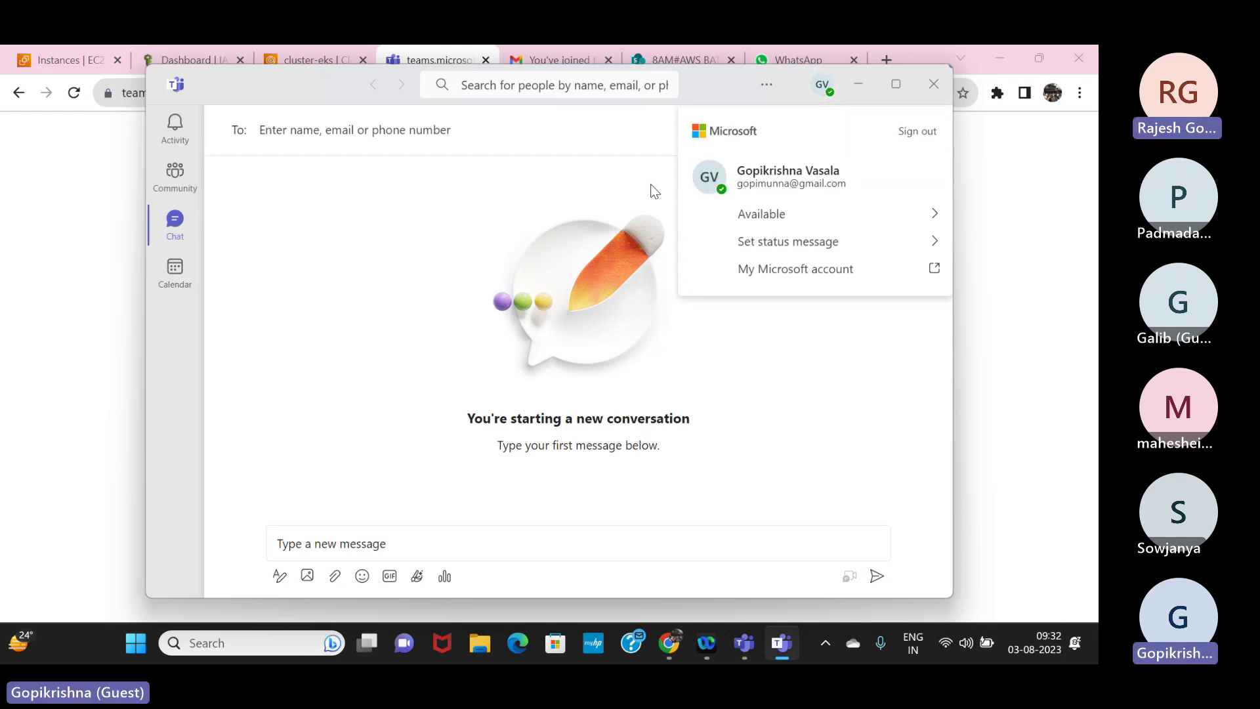
key(Escape)
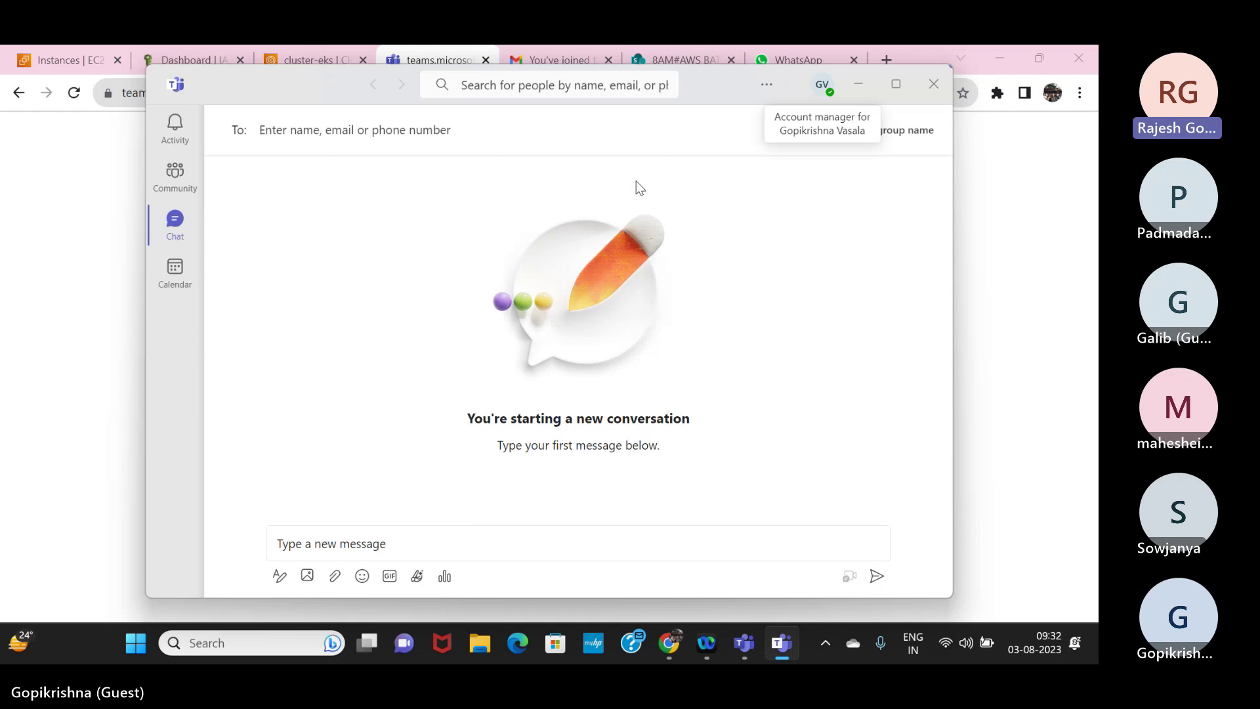
click(822, 84)
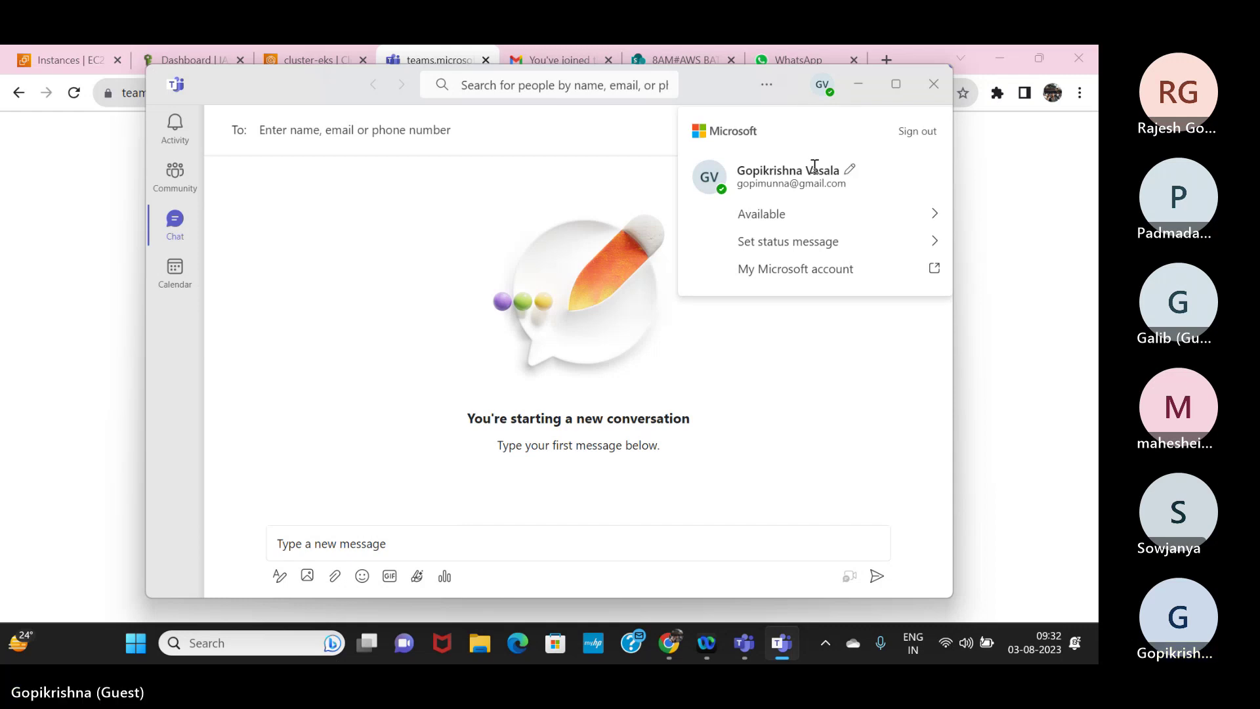
click(857, 88)
click(818, 57)
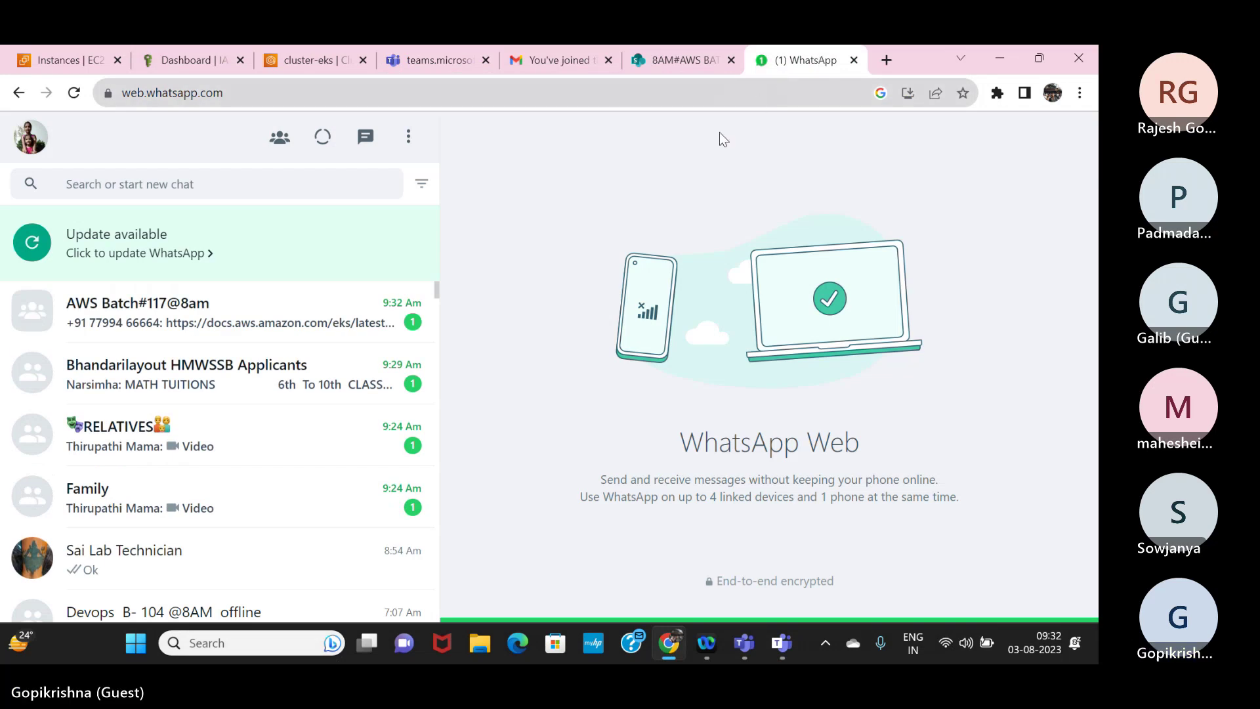
Copy the kubeconfig link from the AWS Batch#117@8am chat and load it in a new tab
click(251, 322)
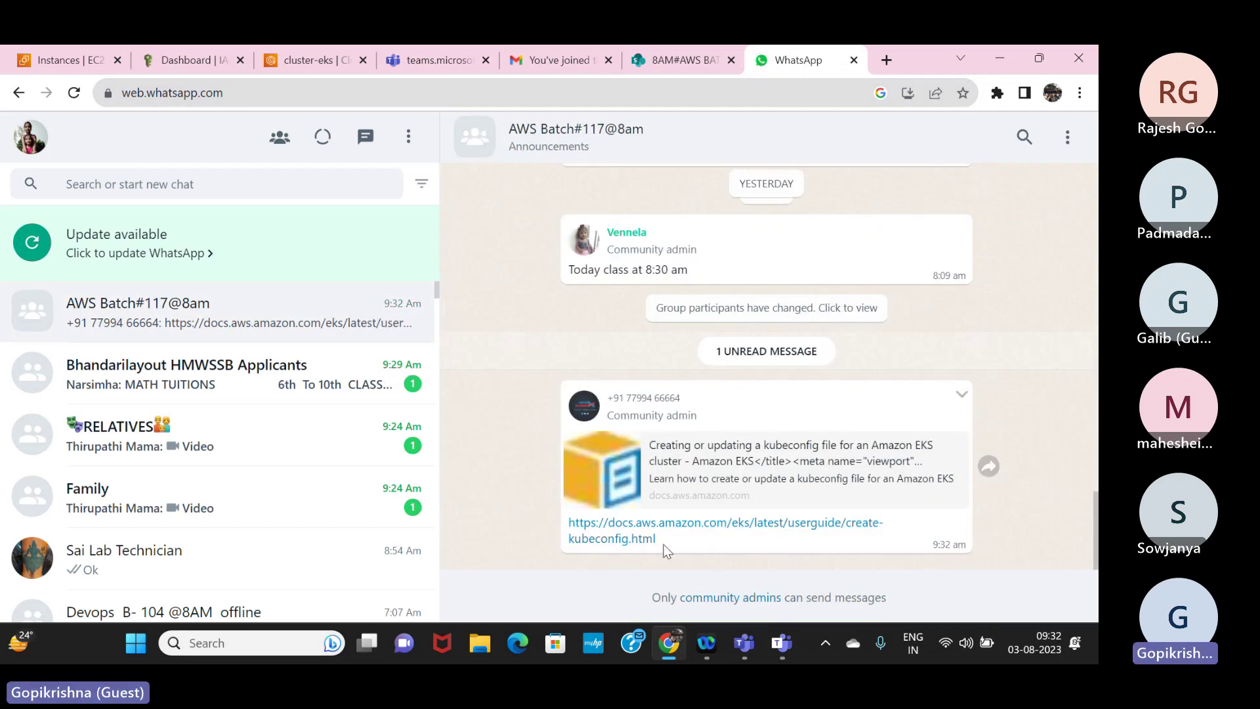
drag(660, 543, 568, 523)
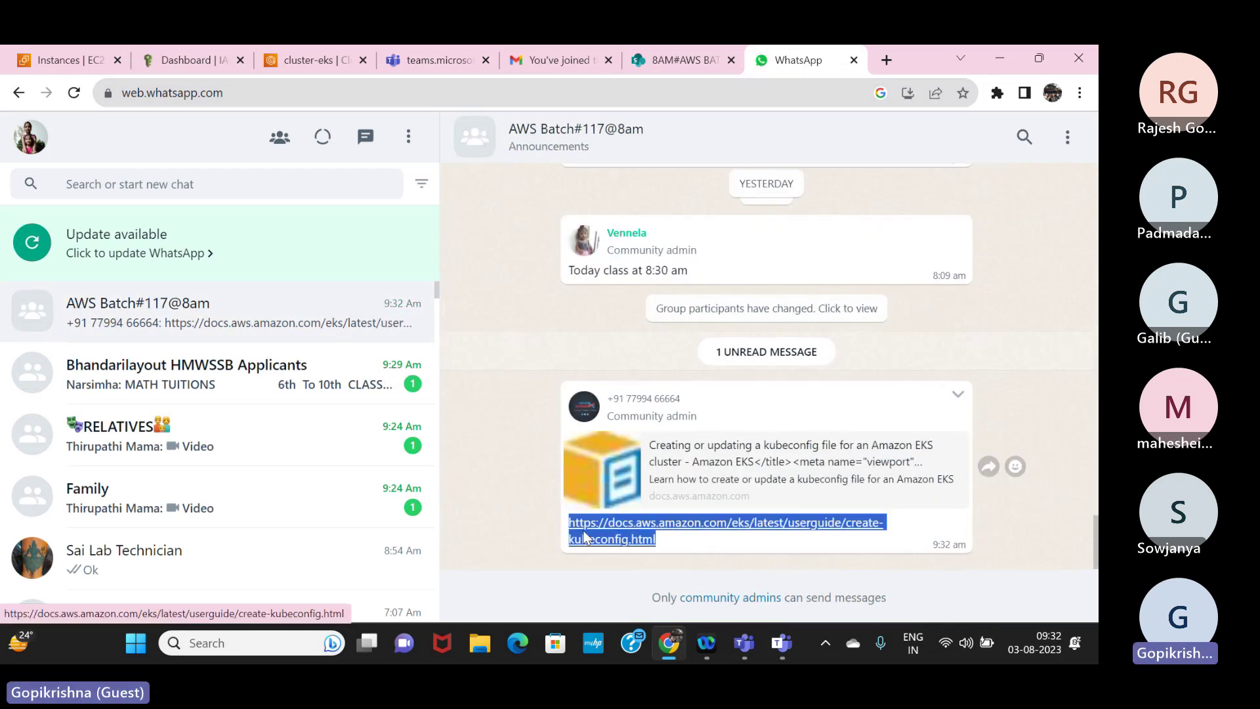
right_click(586, 537)
click(636, 423)
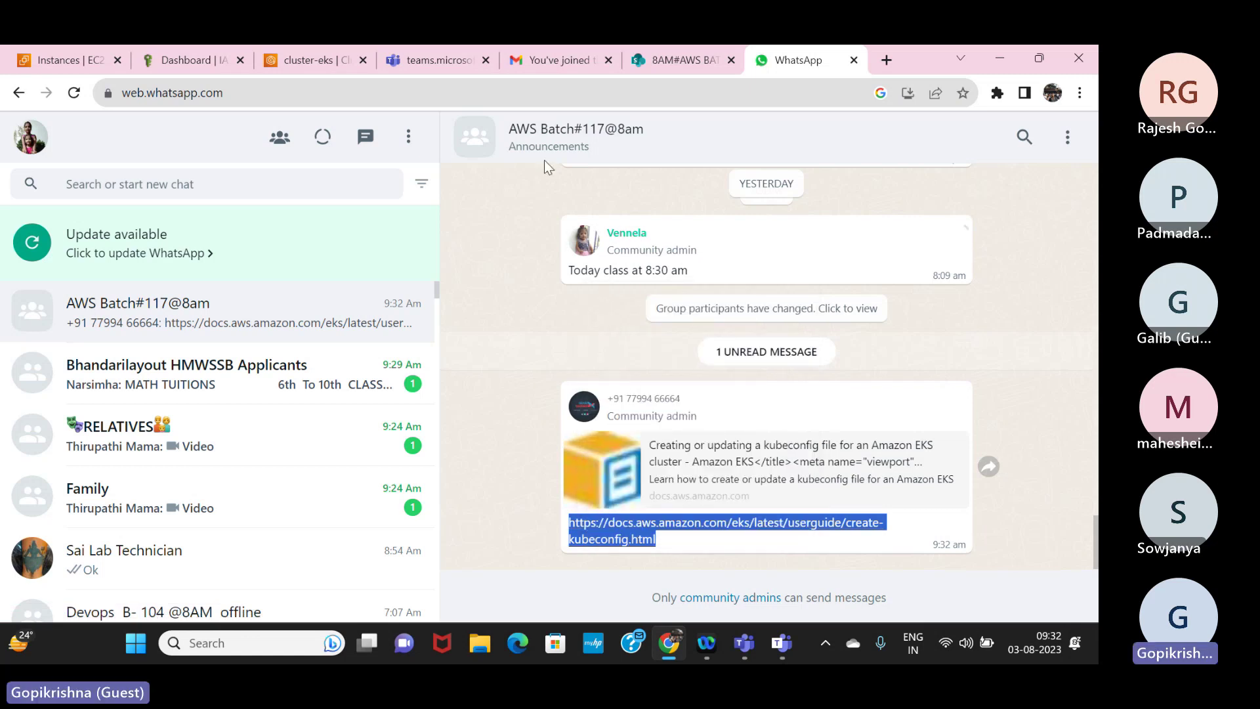
click(886, 58)
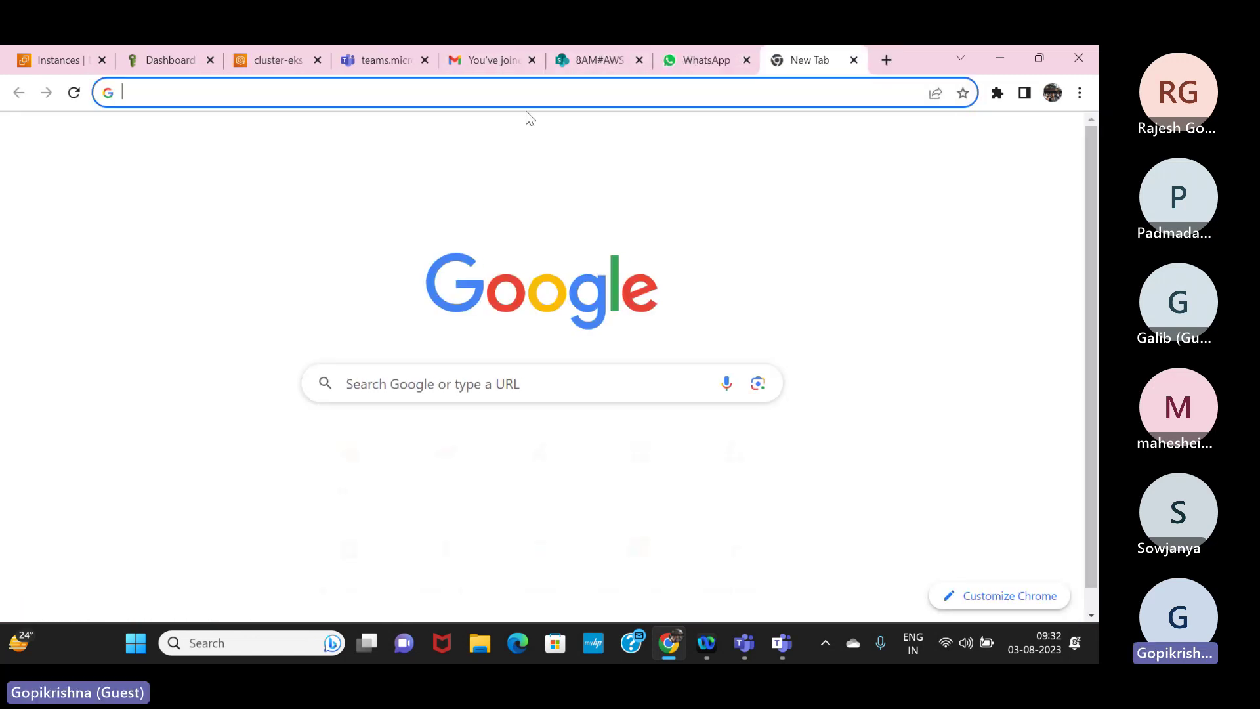
key(ctrl+v)
key(Return)
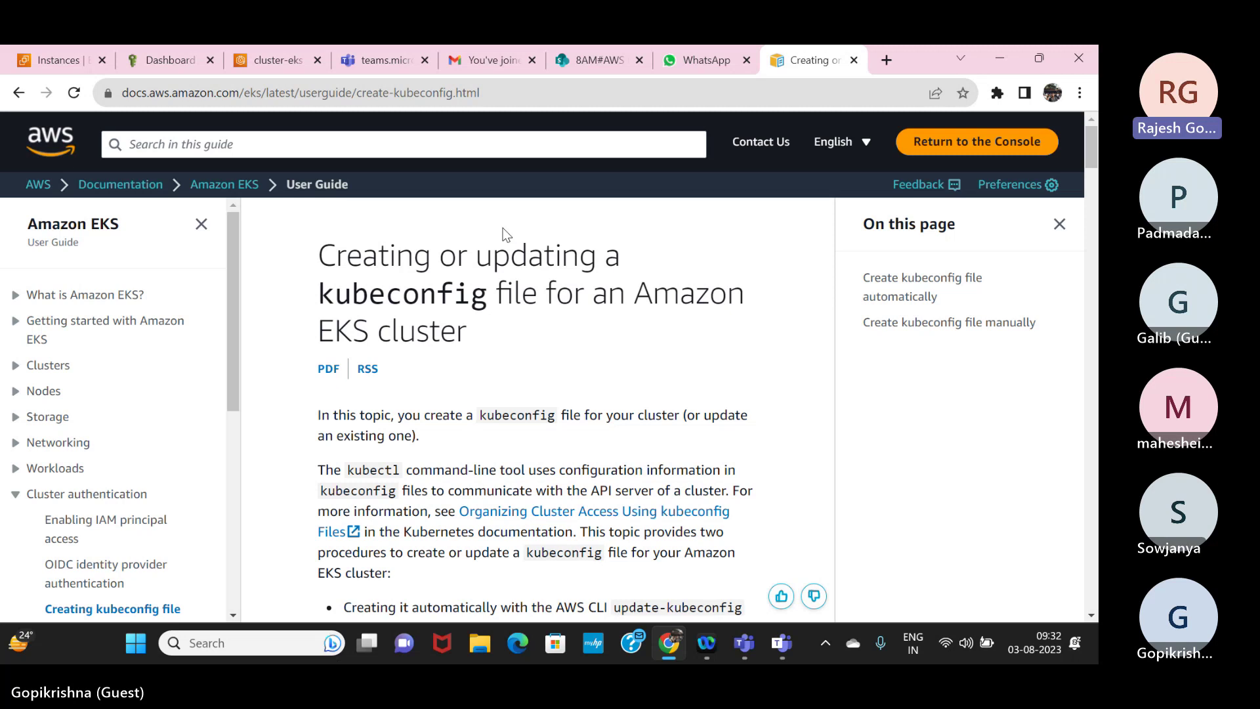
Search Windows for 'aws cli', then replace the search with 'cmd' to launch Command Prompt
click(265, 647)
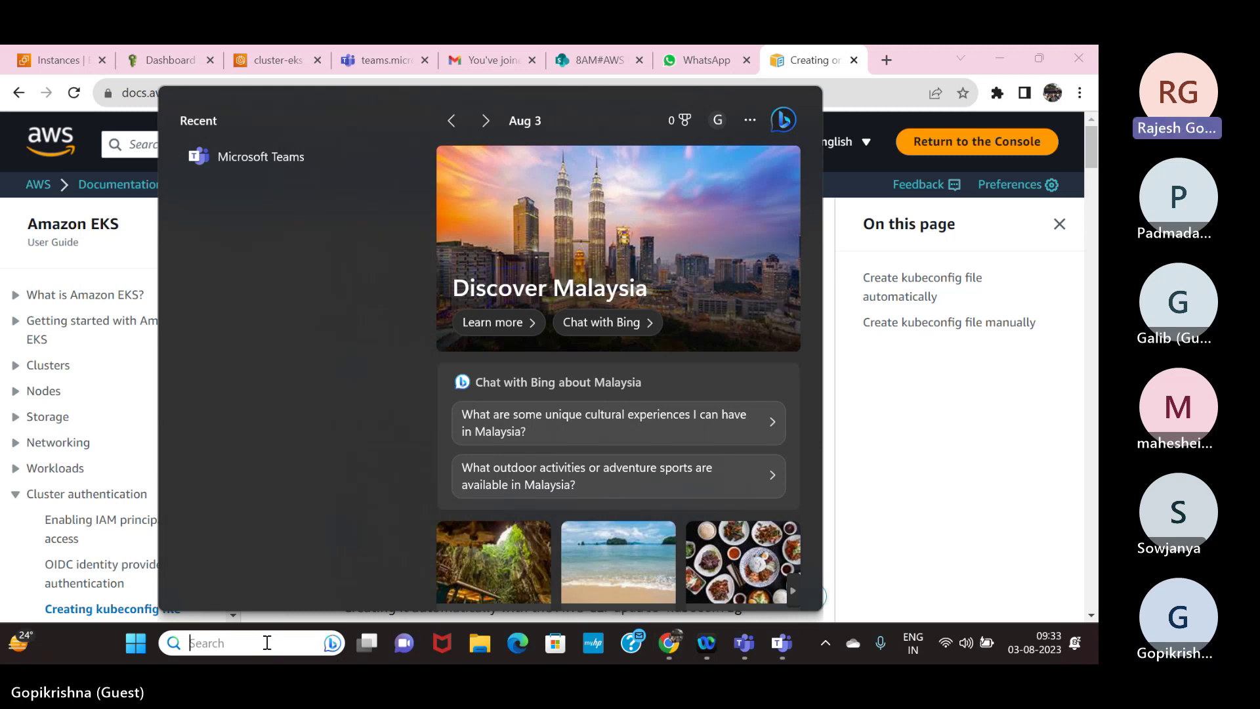
text(aws)
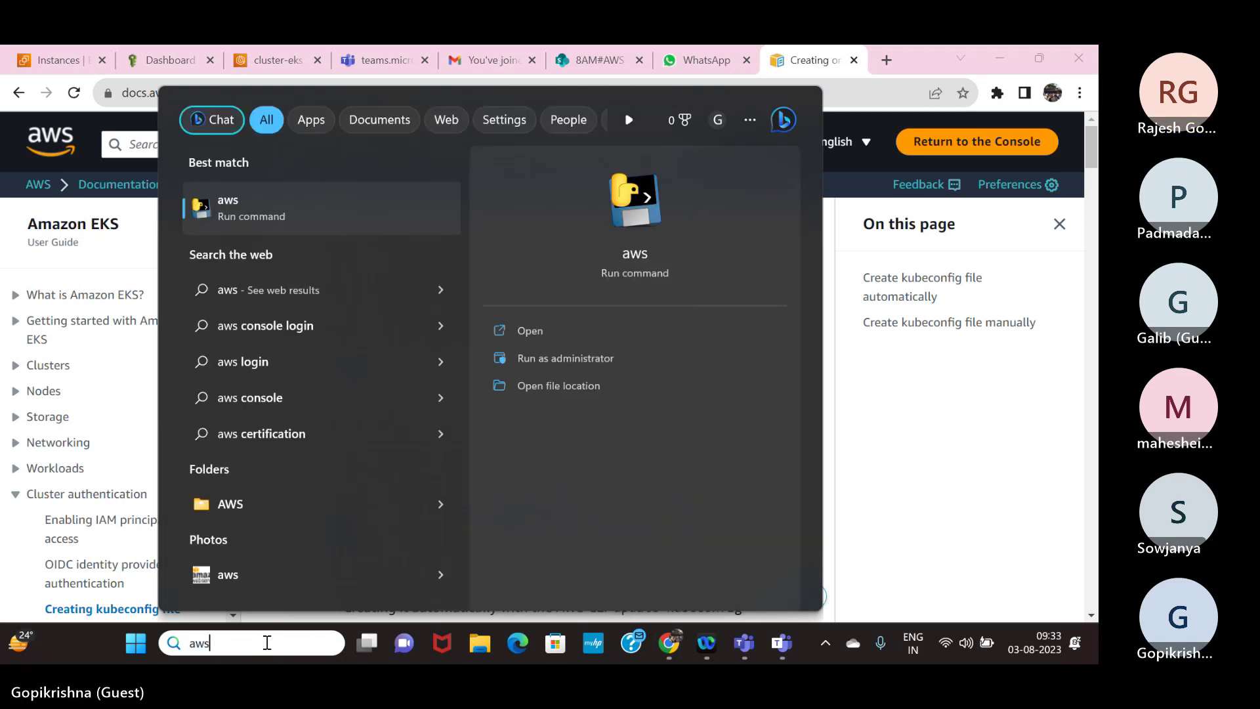
text( c)
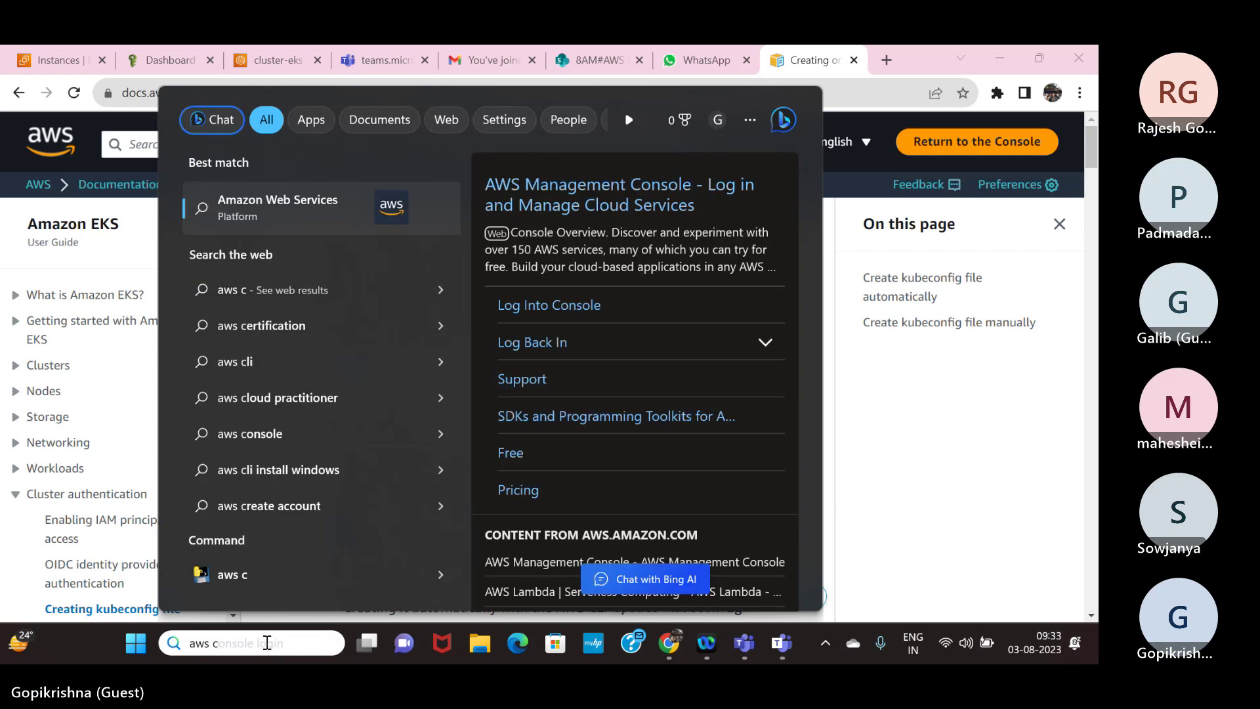
text(li)
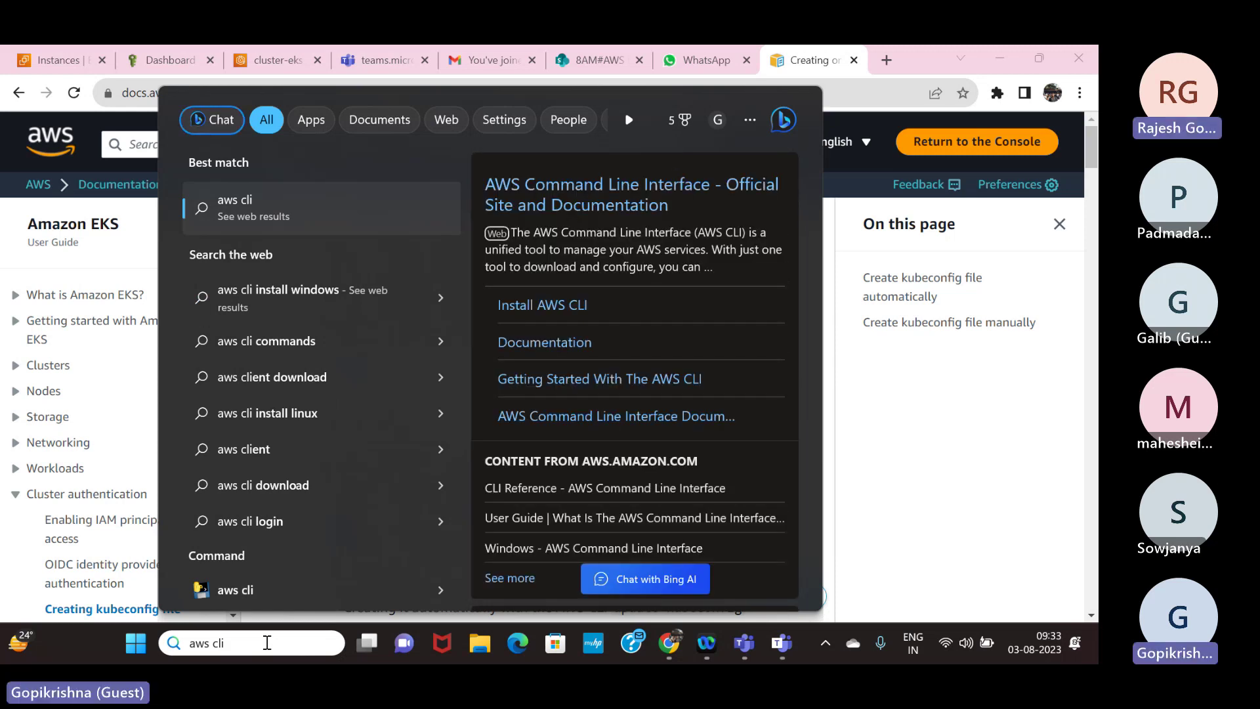
key(BackSpace)
key(BackSpace)
key(BackSpace)
key(BackSpace)
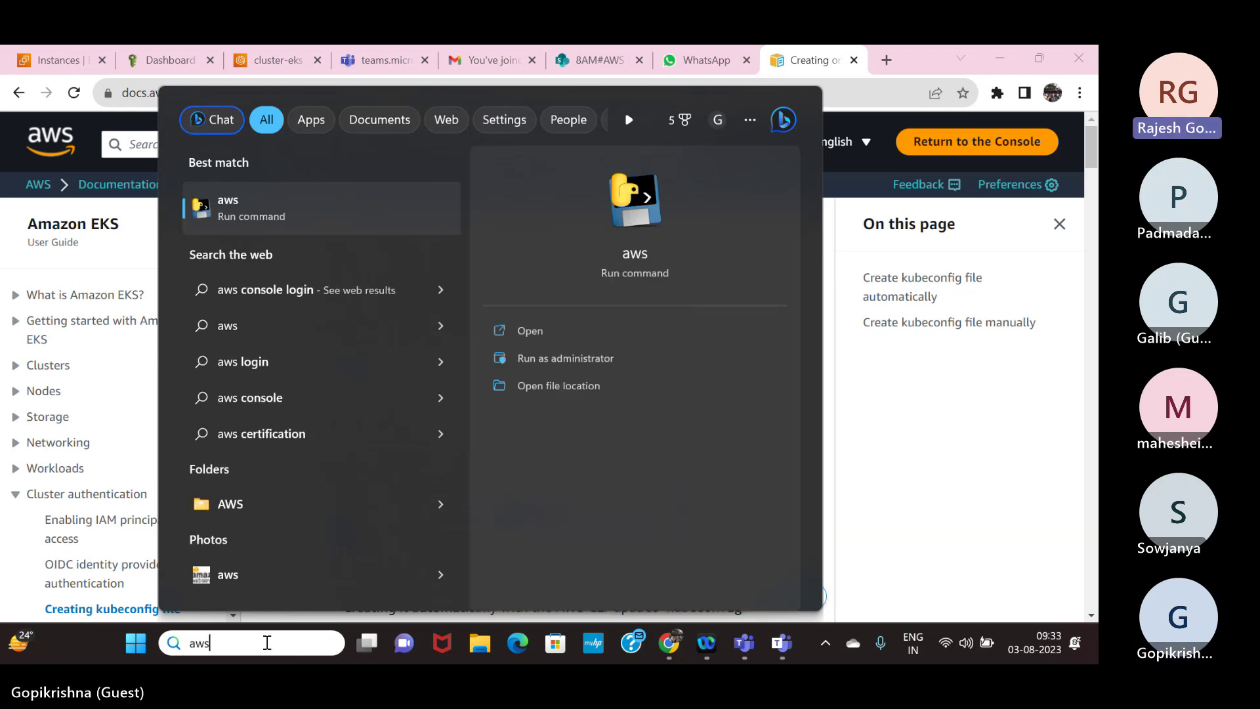
key(BackSpace)
key(BackSpace)
key(BackSpace)
text(cmd)
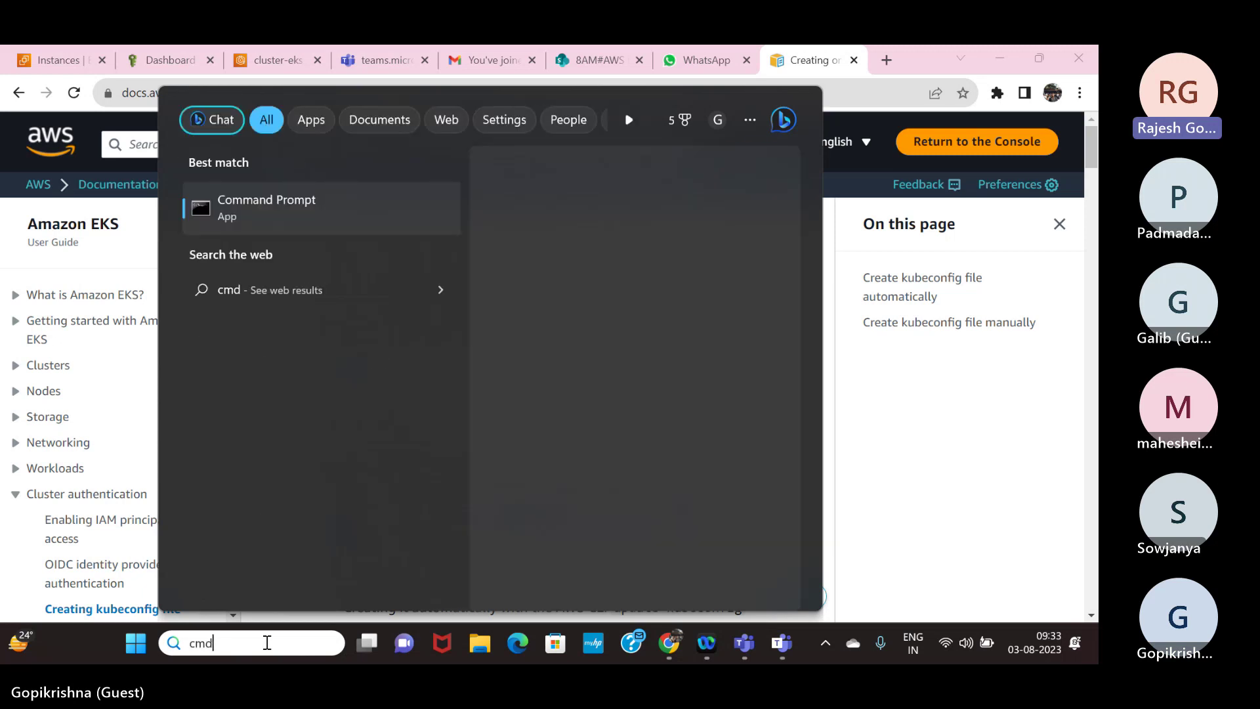
key(Return)
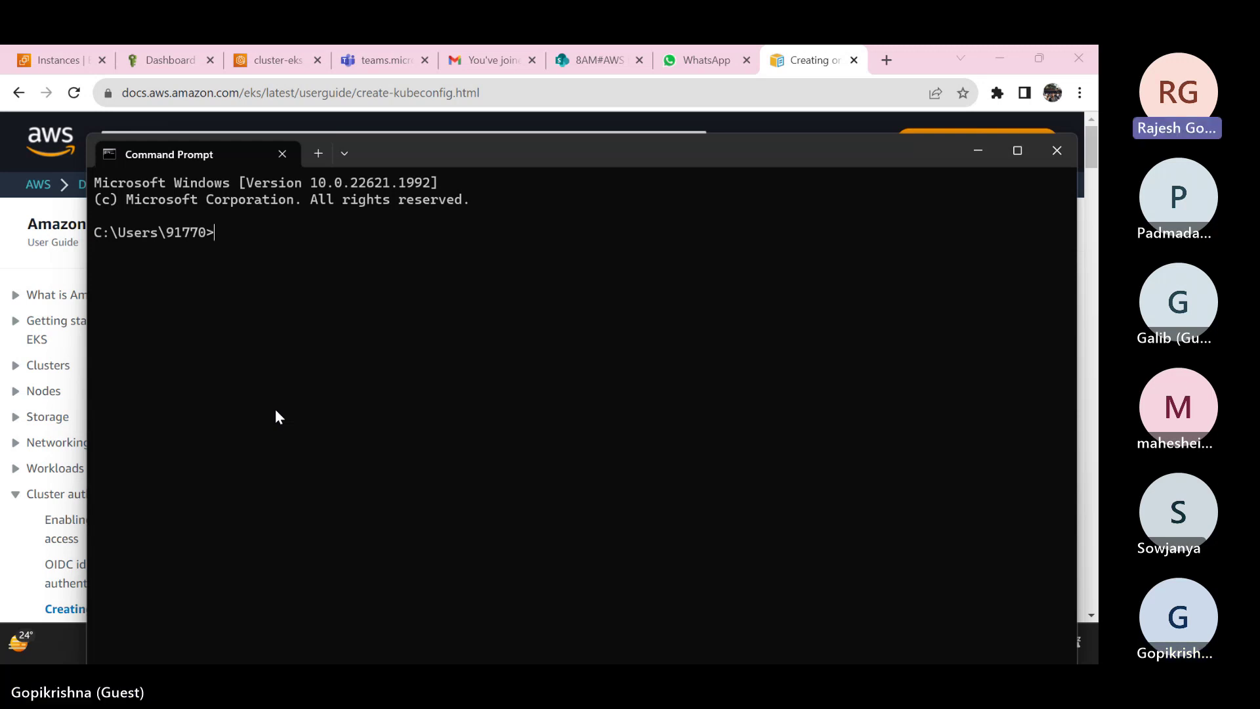
Run appwiz.cpl to open Programs and Features
text(app)
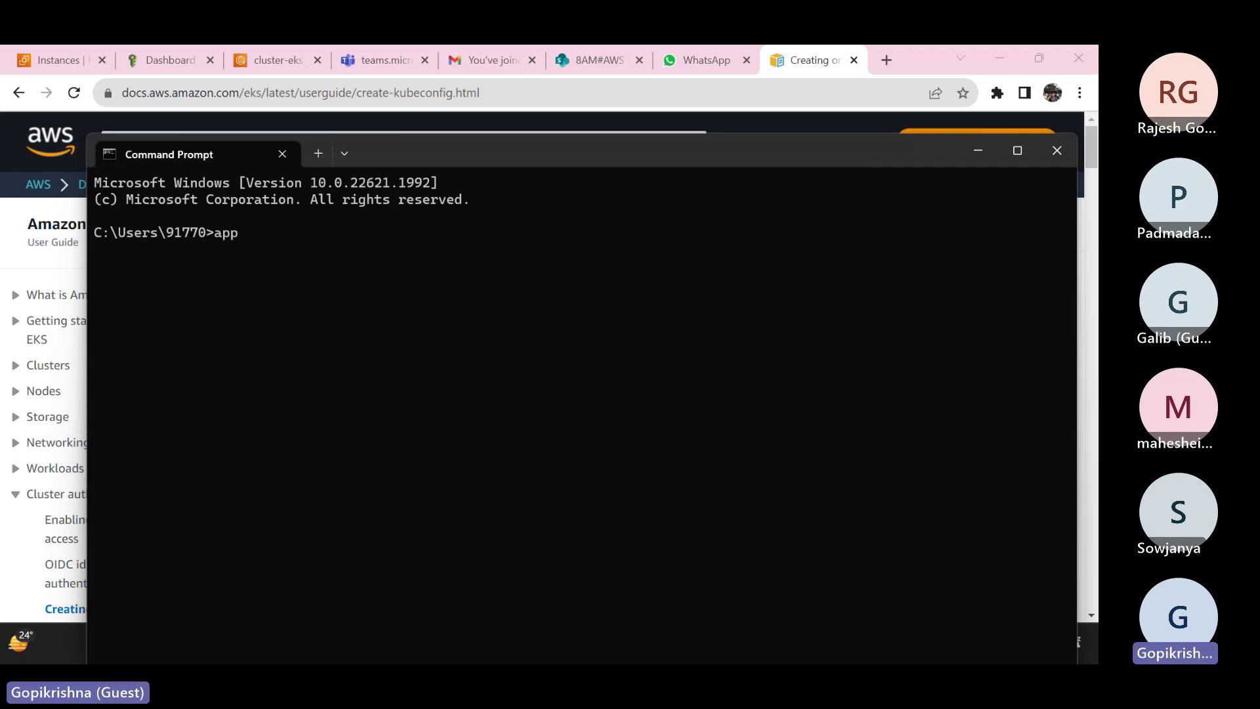
text(wiz)
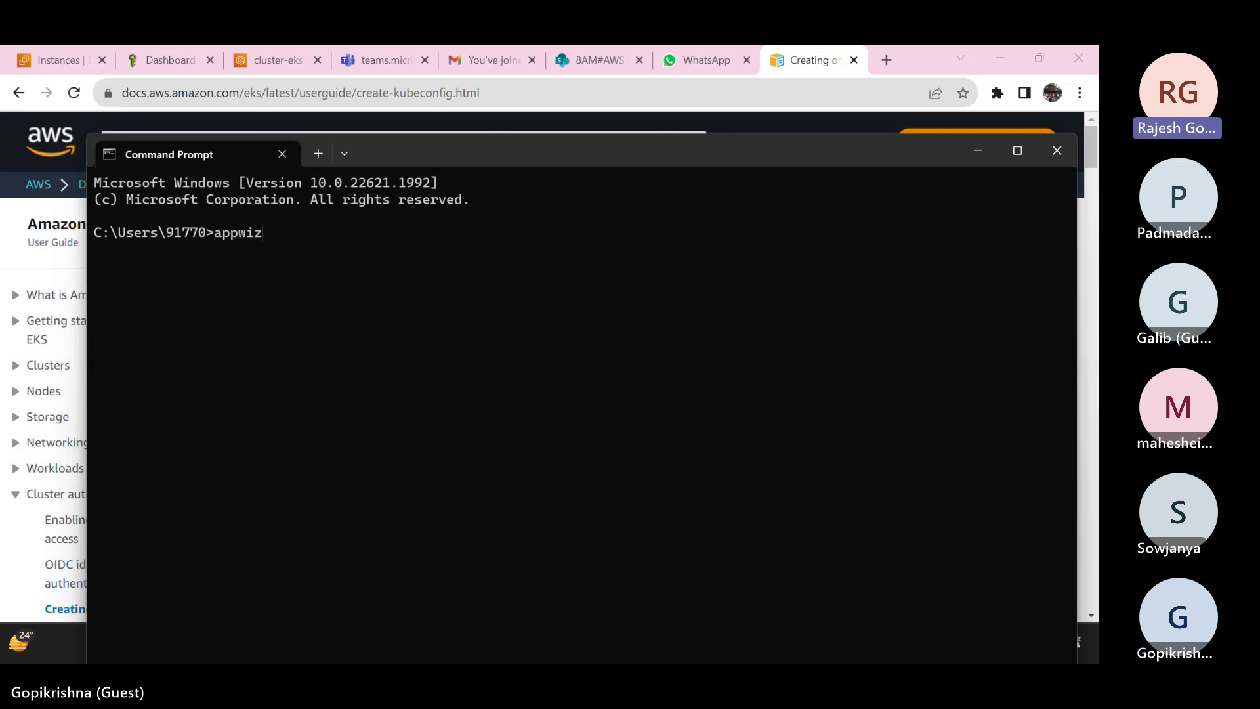
text(.cpl)
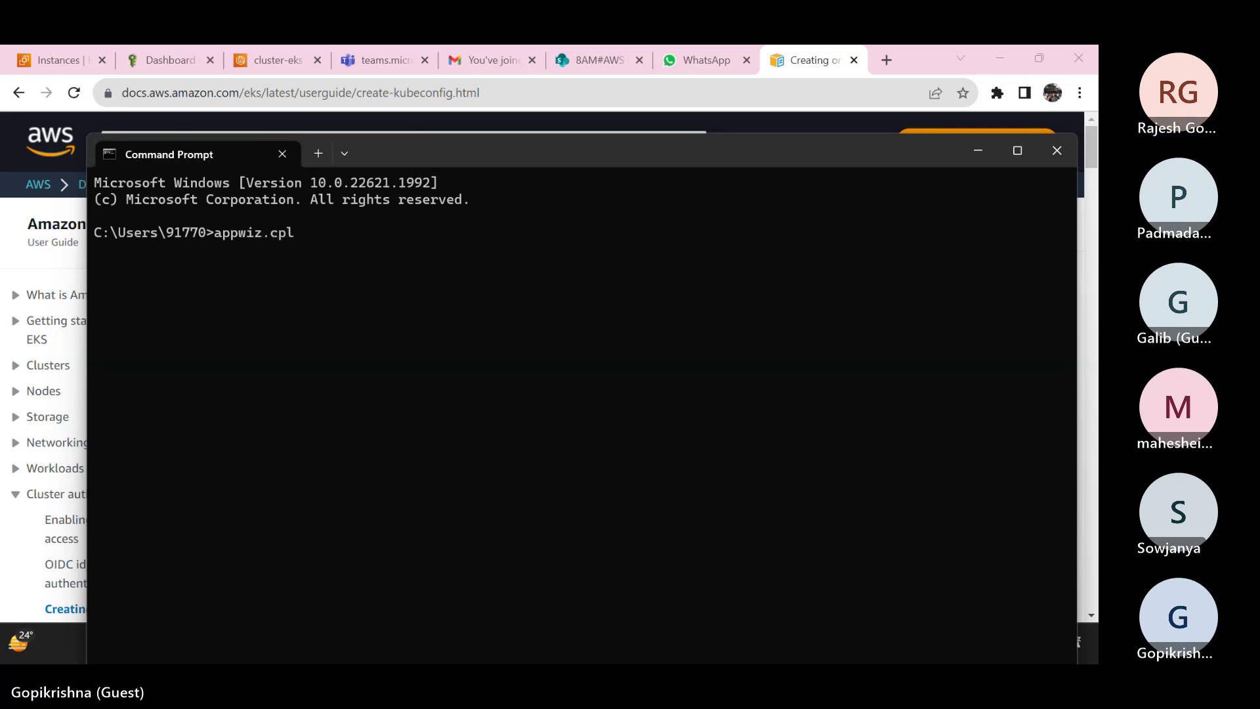
key(Return)
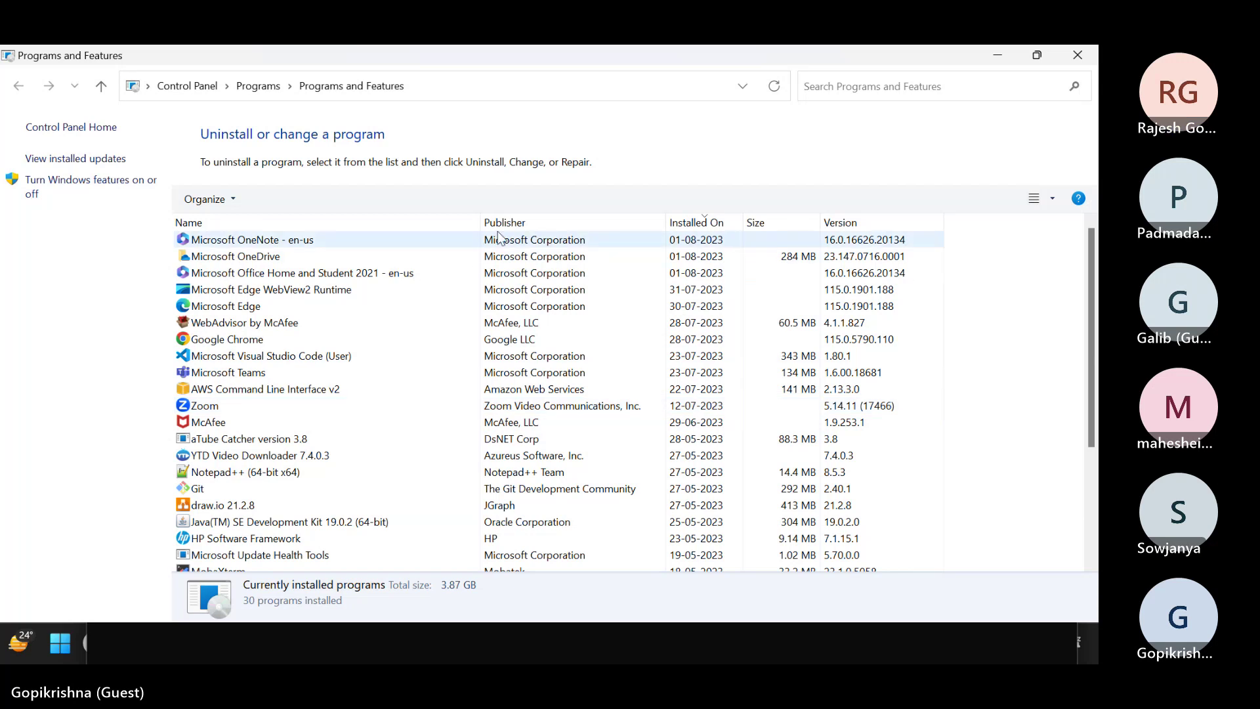
Sort installed programs by publisher to confirm AWS CLI v2 2.13.3.0, then close the list
click(535, 218)
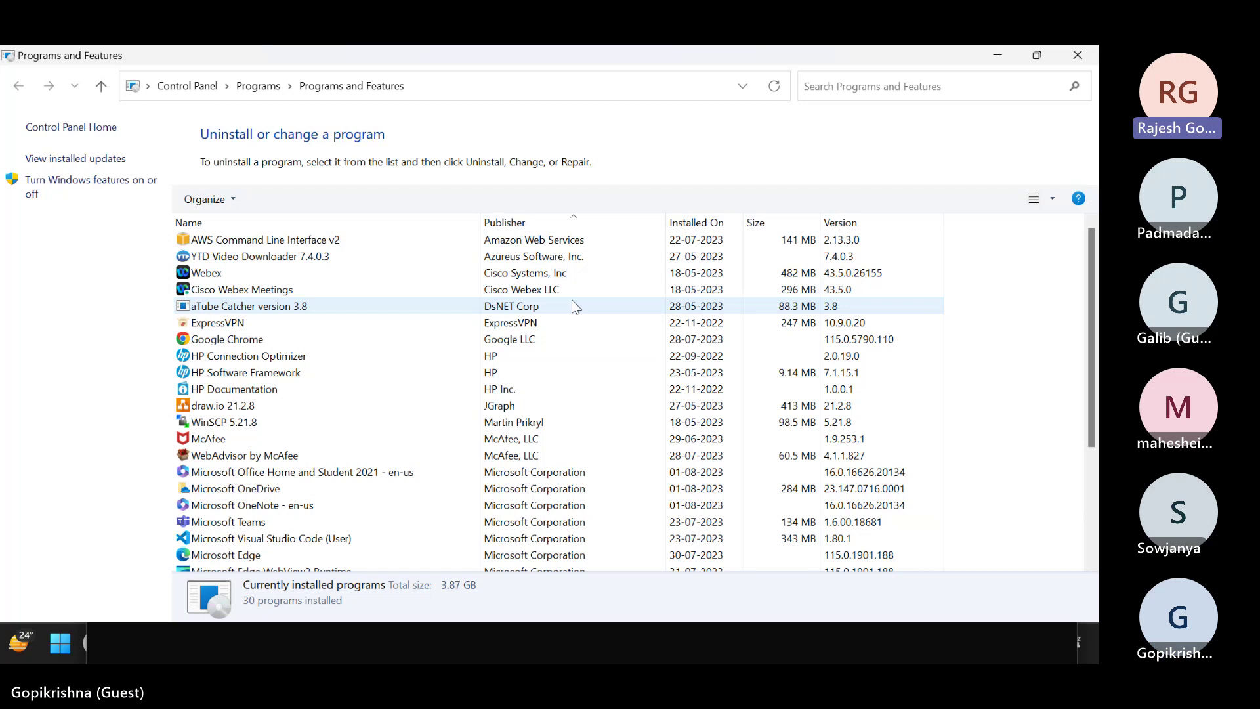
key(super)
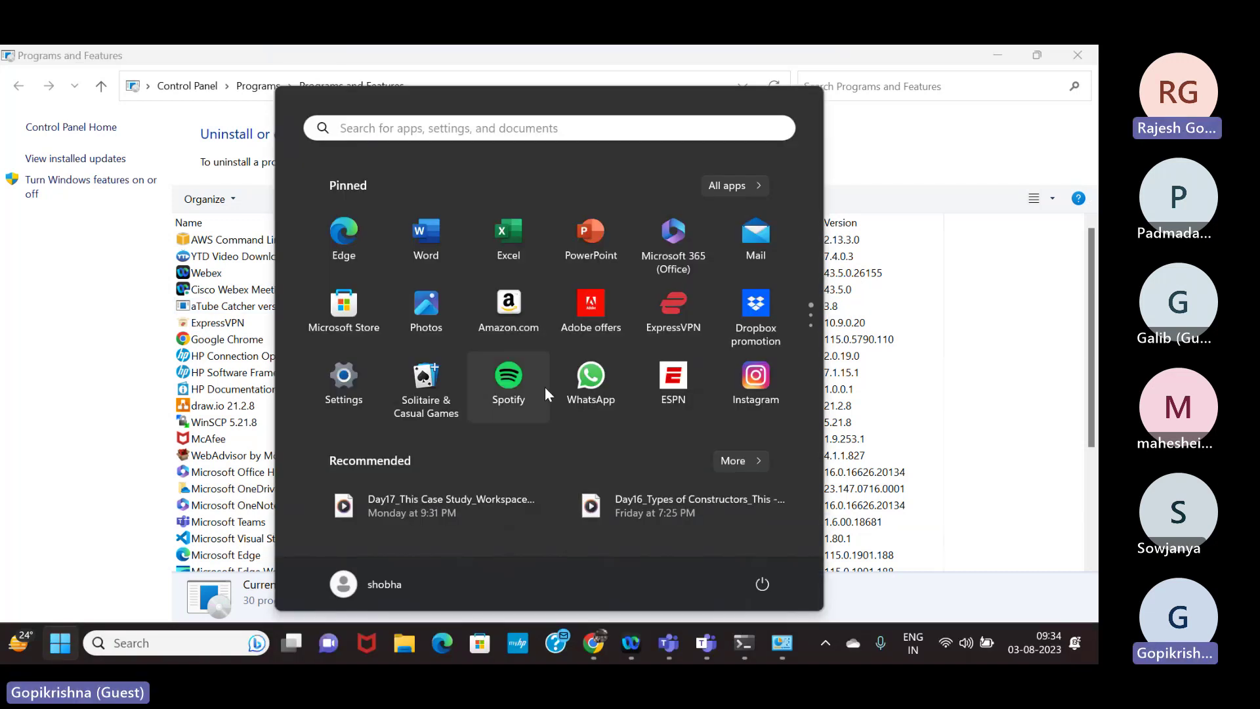
click(1011, 56)
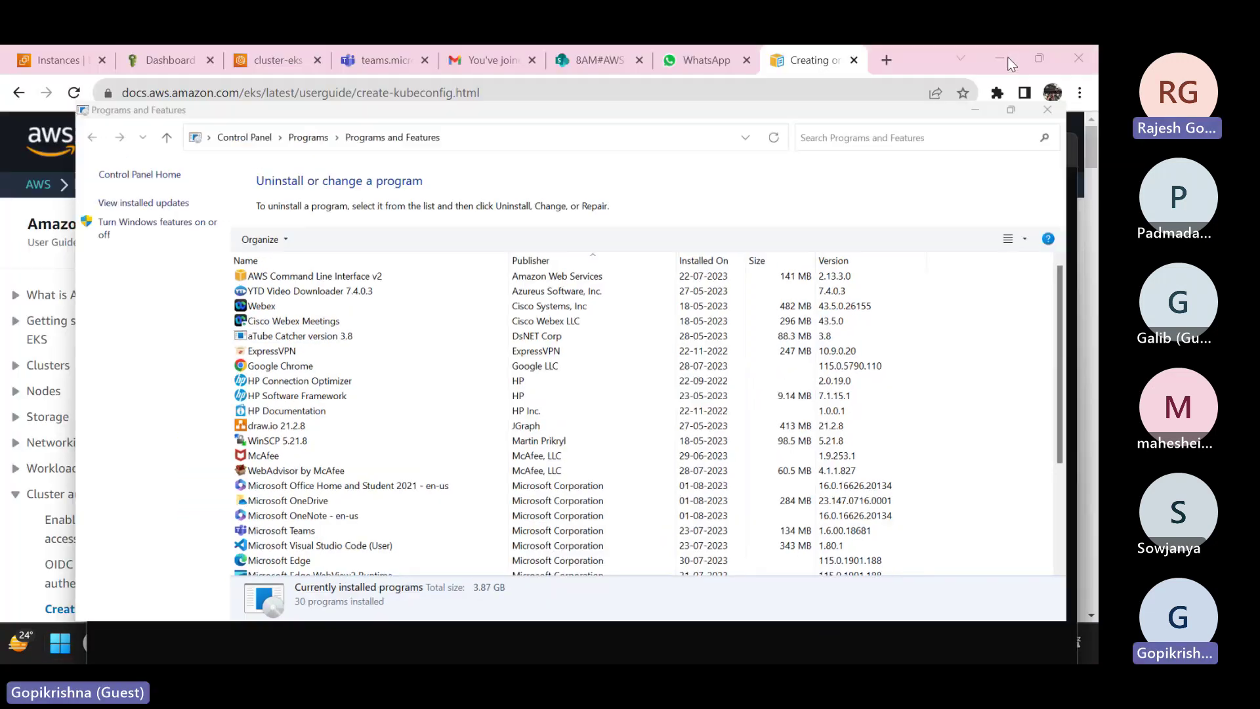
click(1048, 110)
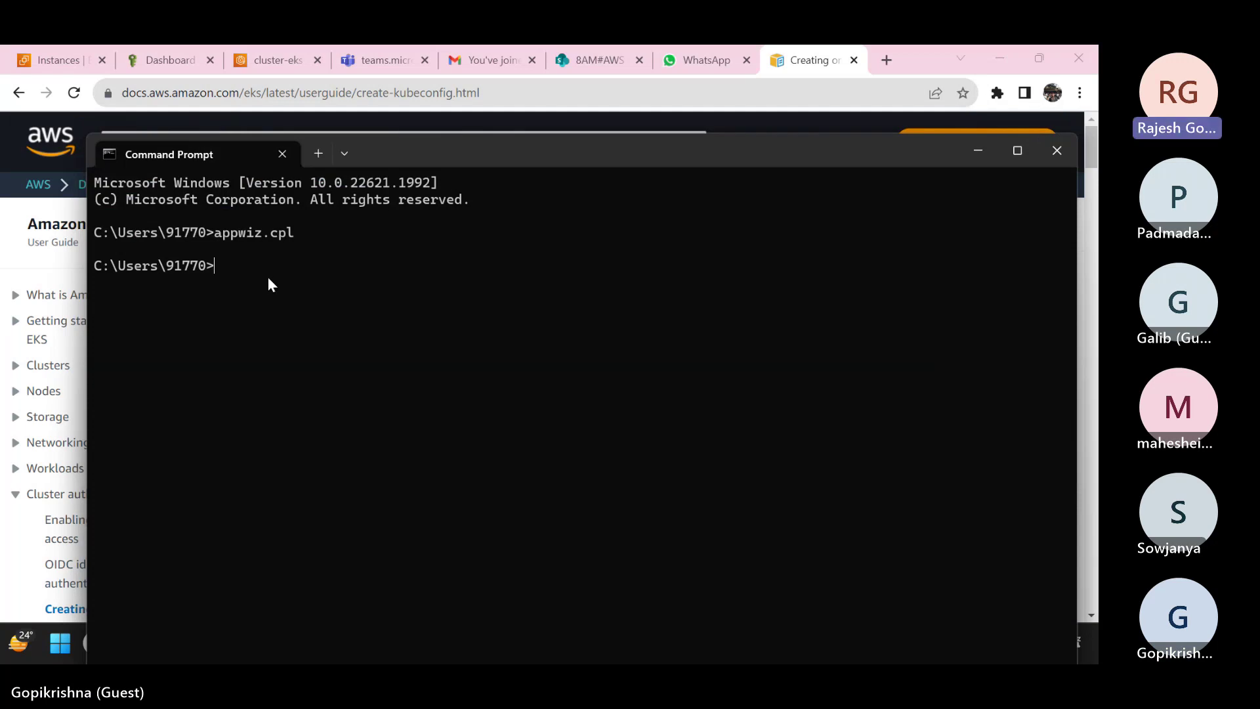
Enter the command aws sts get-caller-identity at the prompt
text(aws)
text(sts)
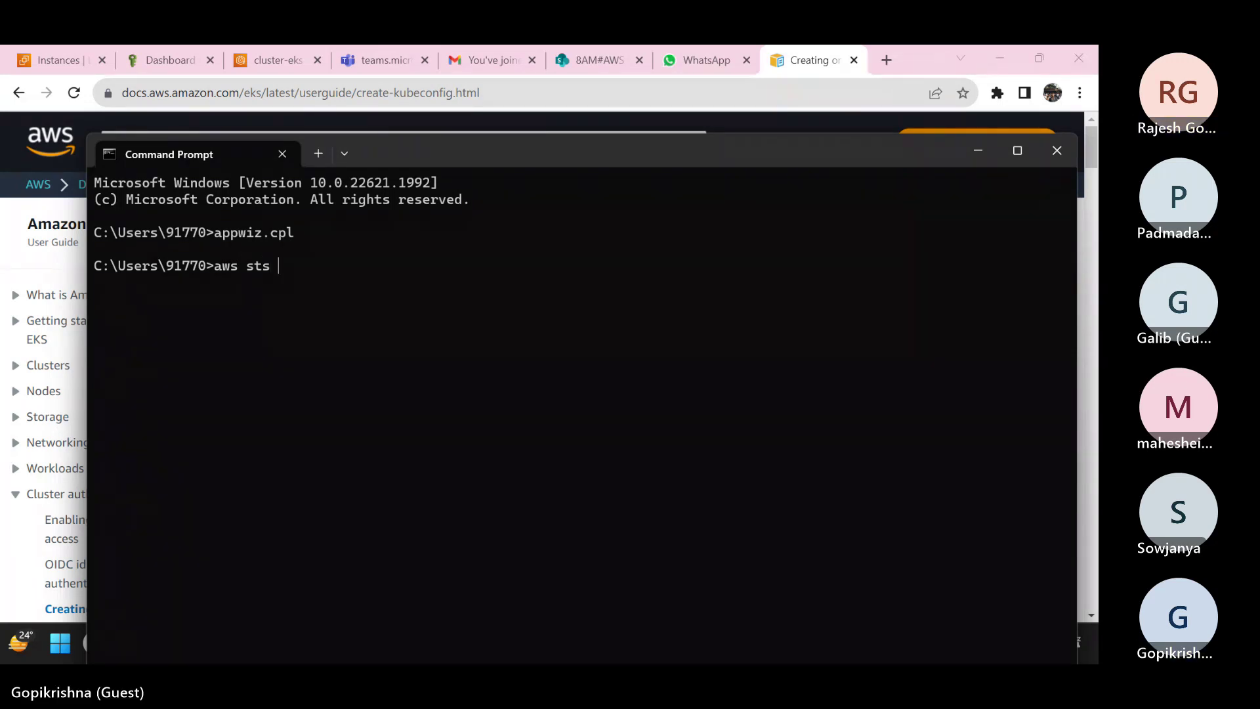
text( get-caller)
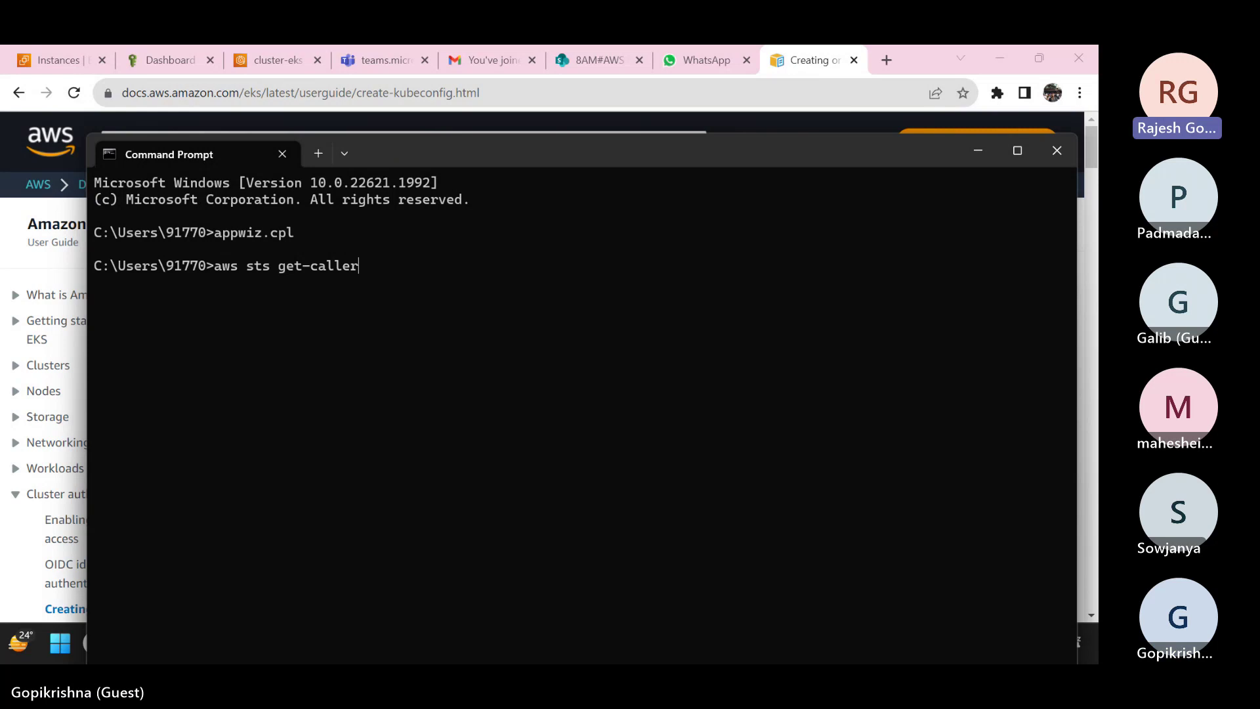
text(-)
text(ide)
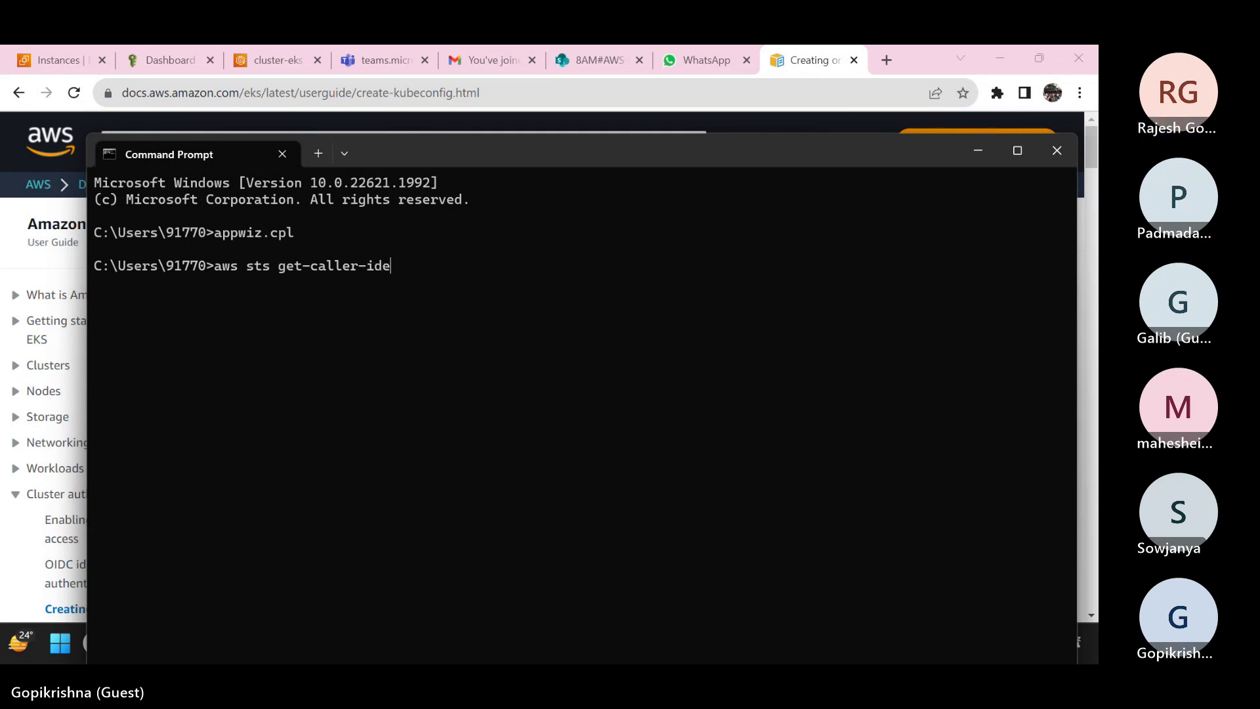
text(ntity)
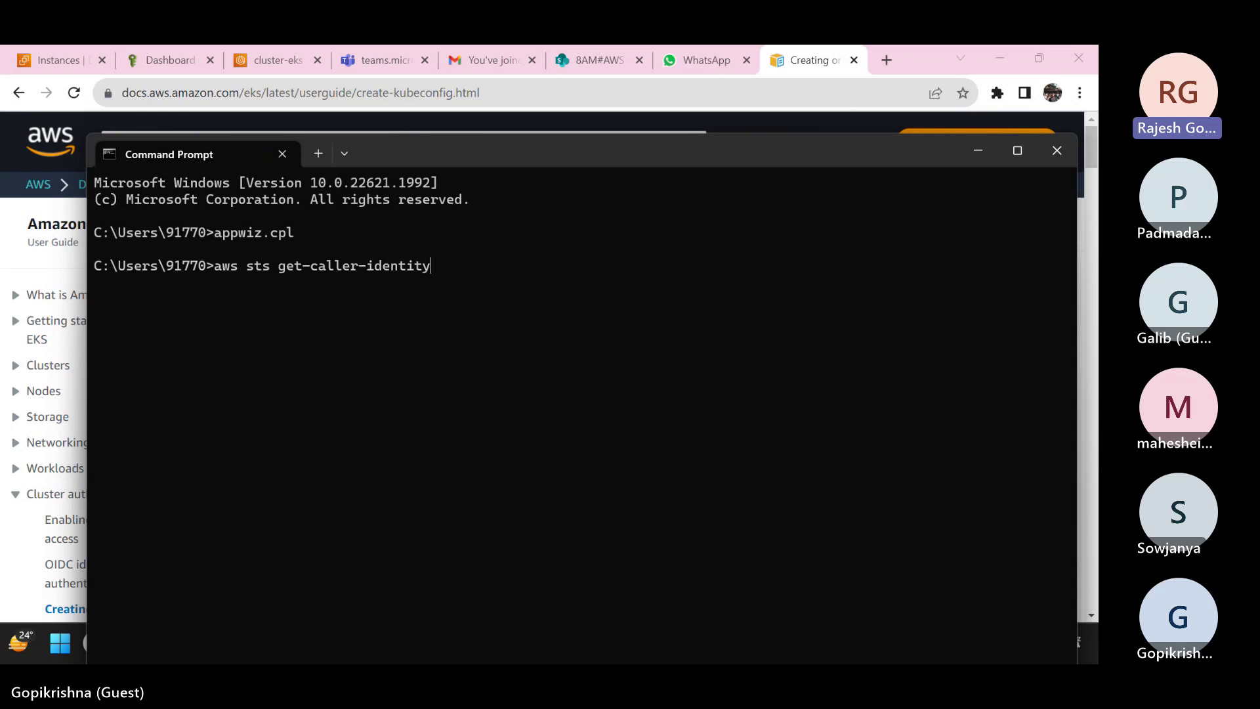
Run aws sts get-caller-identity to show the terraform user's UserId, Account and Arn
key(Return)
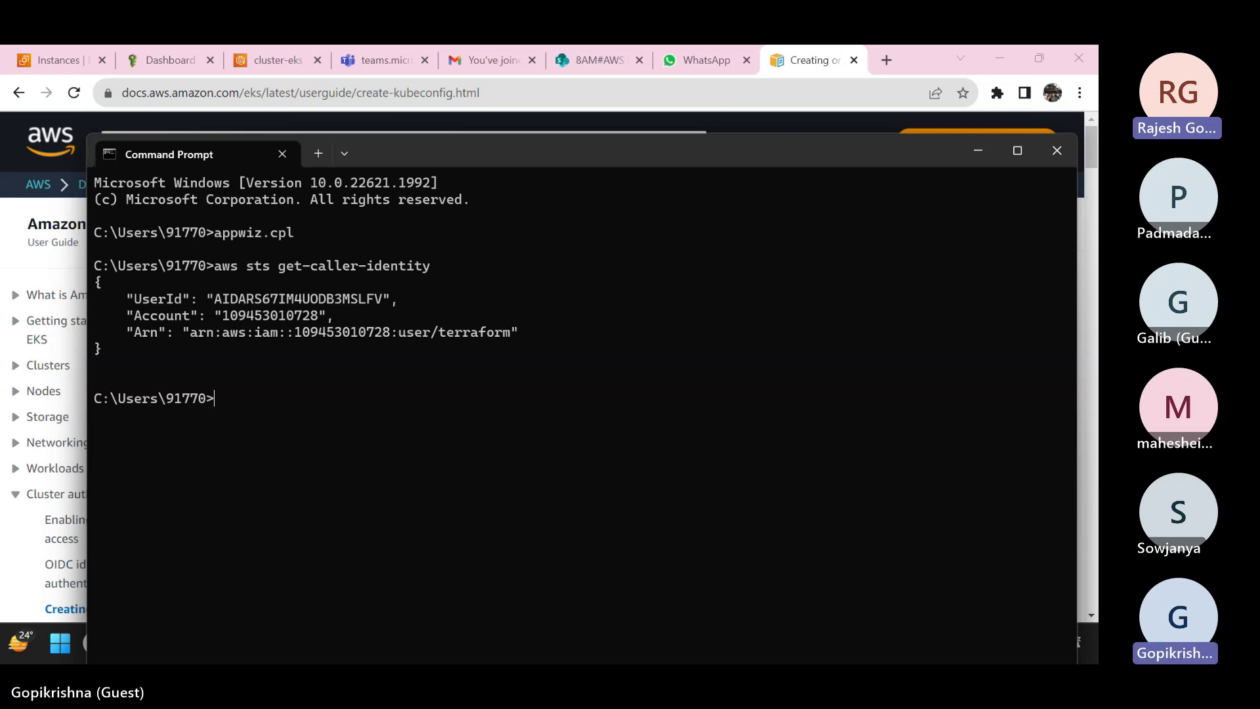
click(973, 149)
View IAM user terraform's AdministratorAccess permissions policy, then return to Command Prompt
click(157, 59)
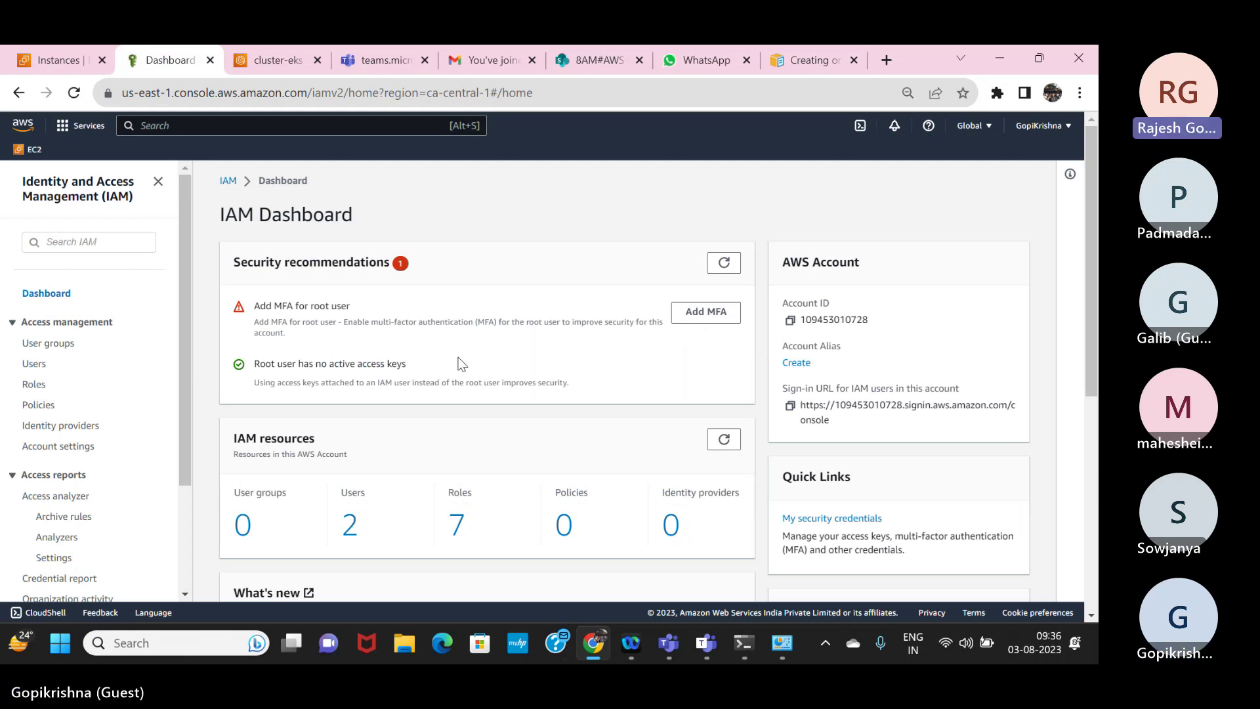
click(36, 364)
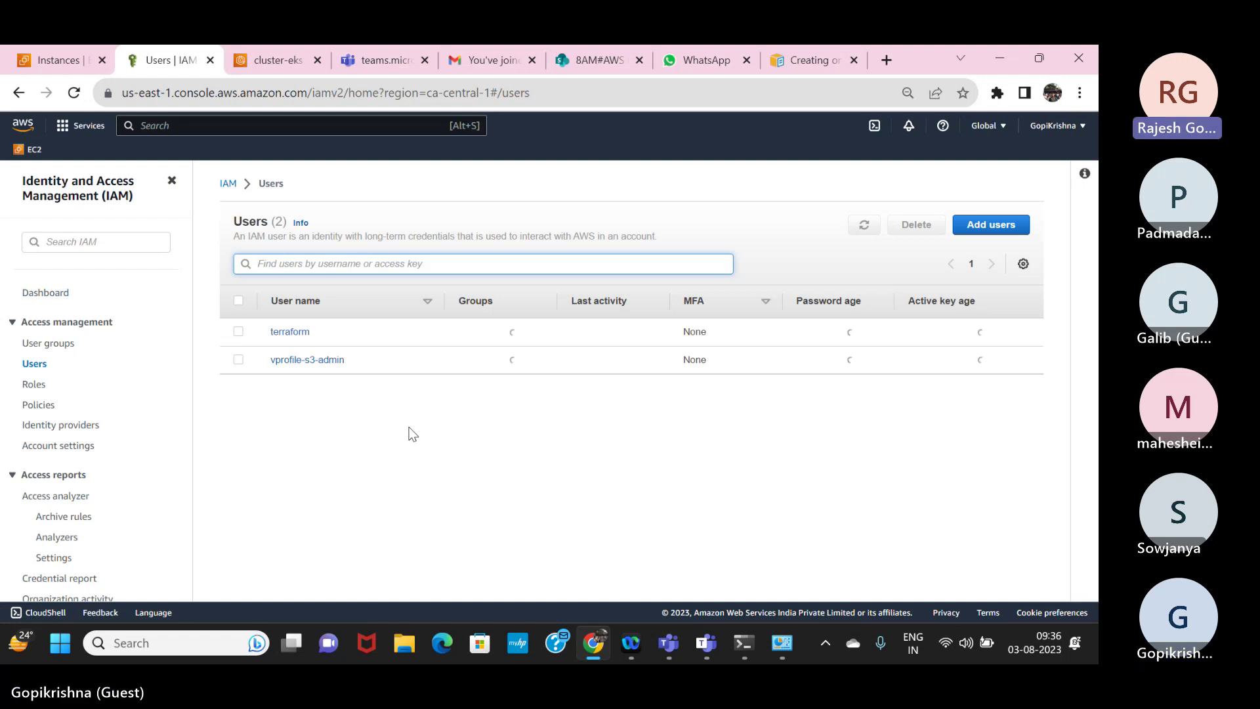
click(298, 333)
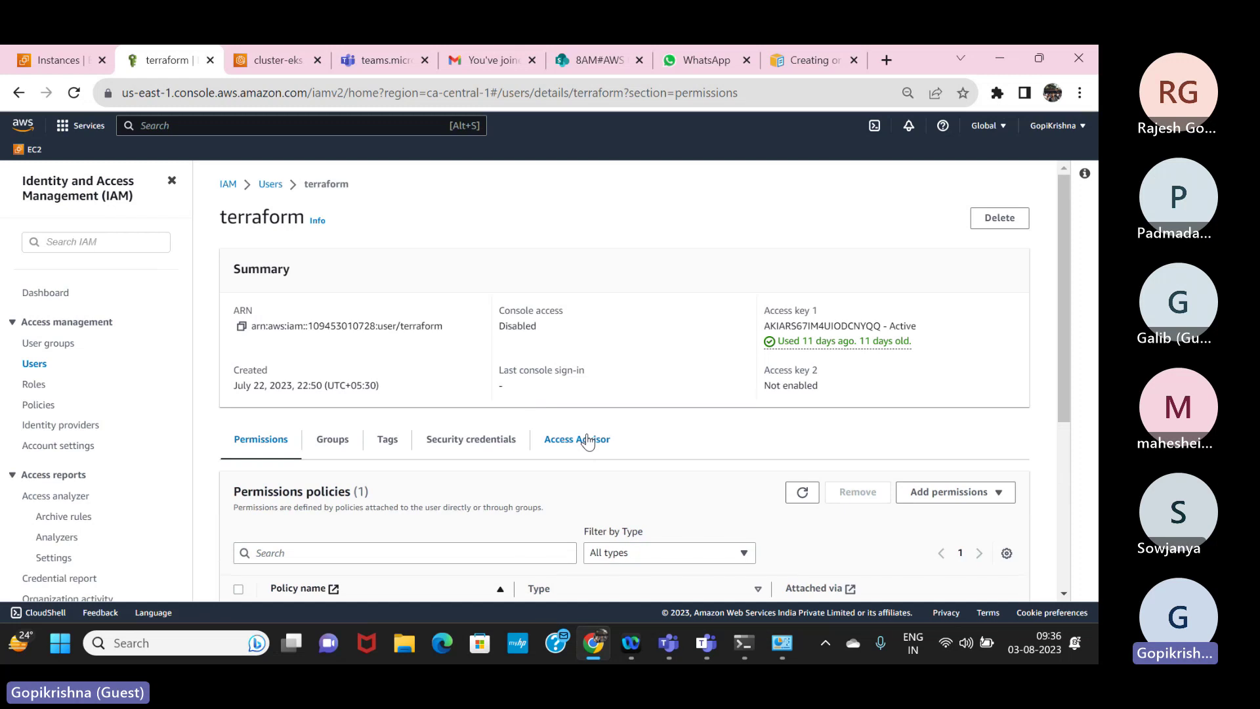
scroll(588, 441, down, 2)
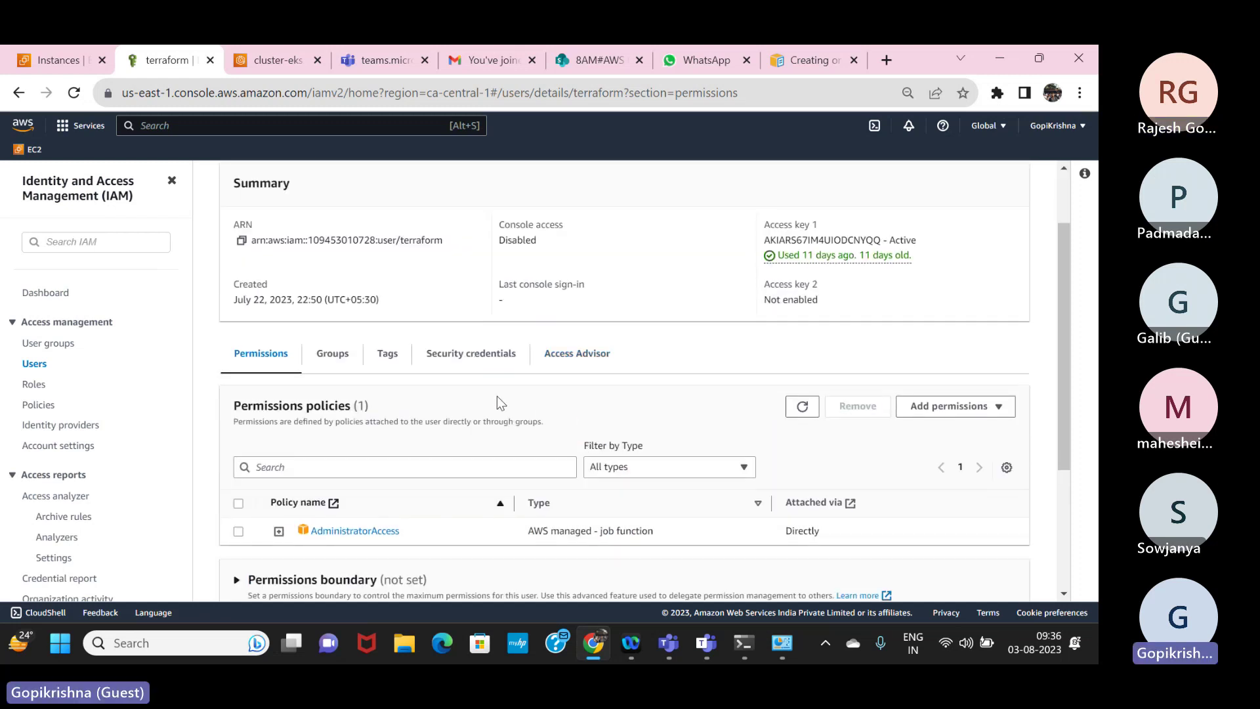
scroll(436, 453, down, 3)
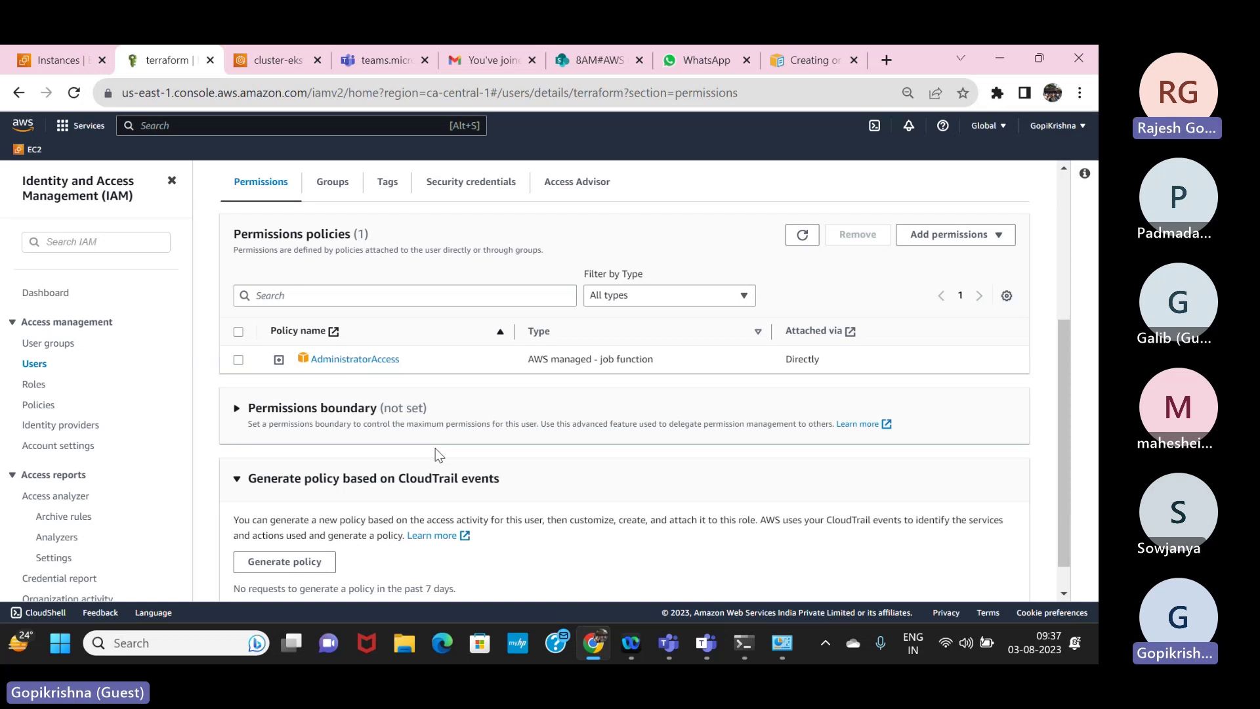
click(747, 644)
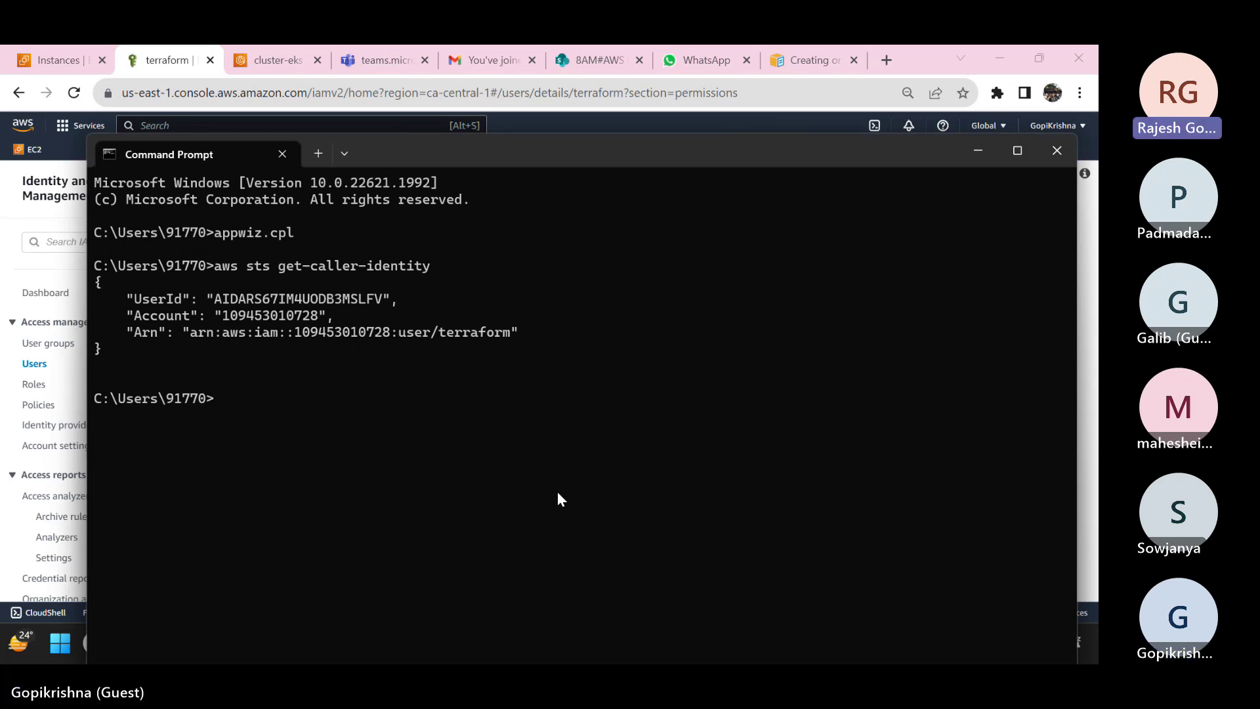
Run aws --version, confirming aws-cli/2.13.3 with Python 3.11.4
text(aws --versi)
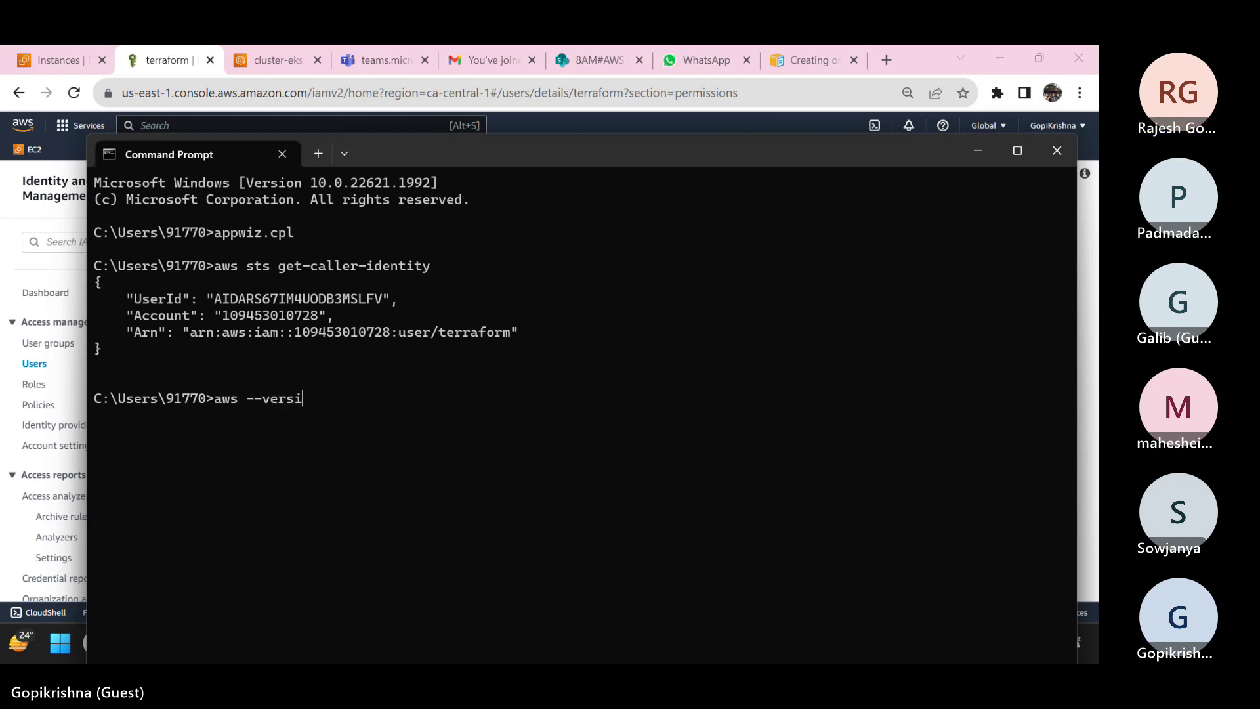
text(on)
key(Return)
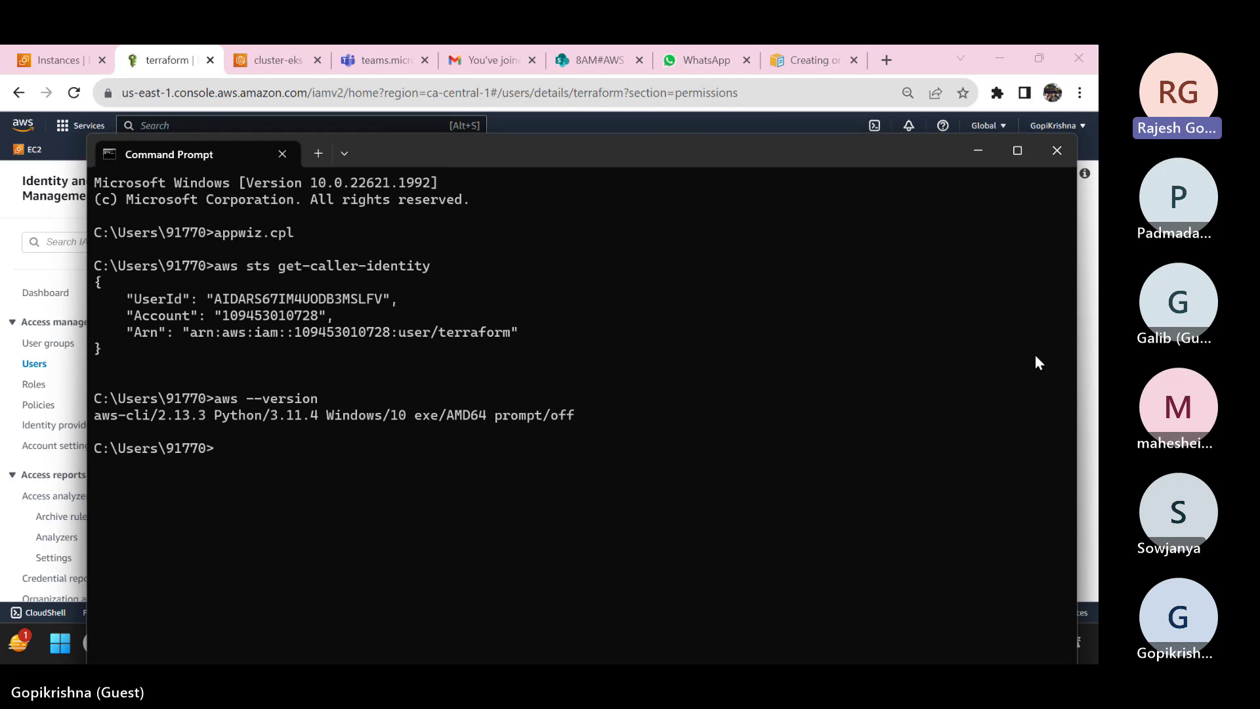
Google 'hub.docker.com login' in a new tab and open the Docker Hub Sign In result in another tab
click(983, 151)
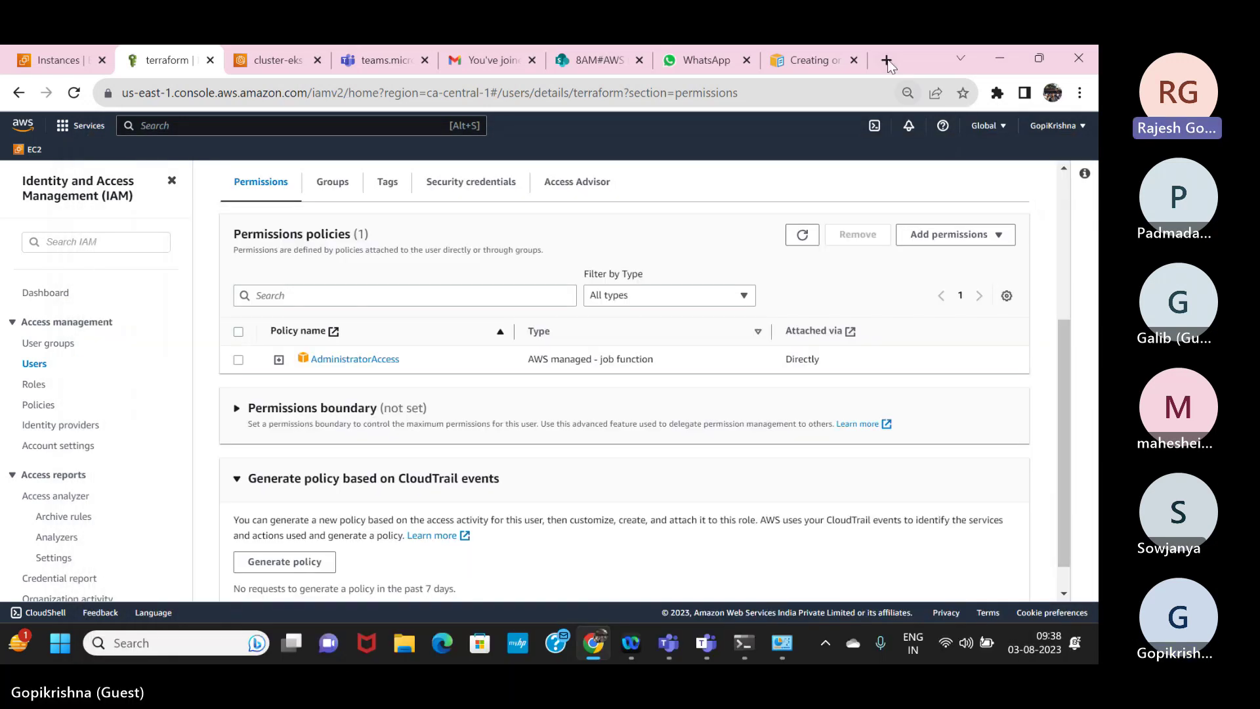
key(ctrl+t)
click(353, 91)
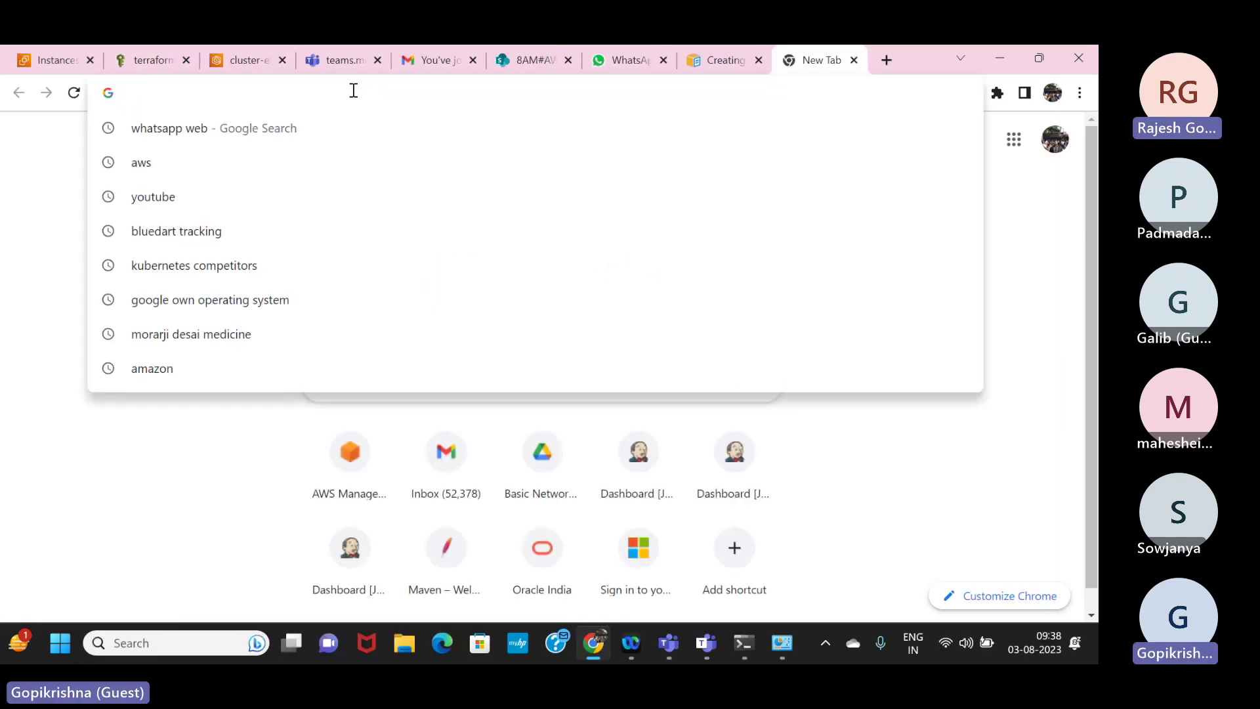
text(hub.)
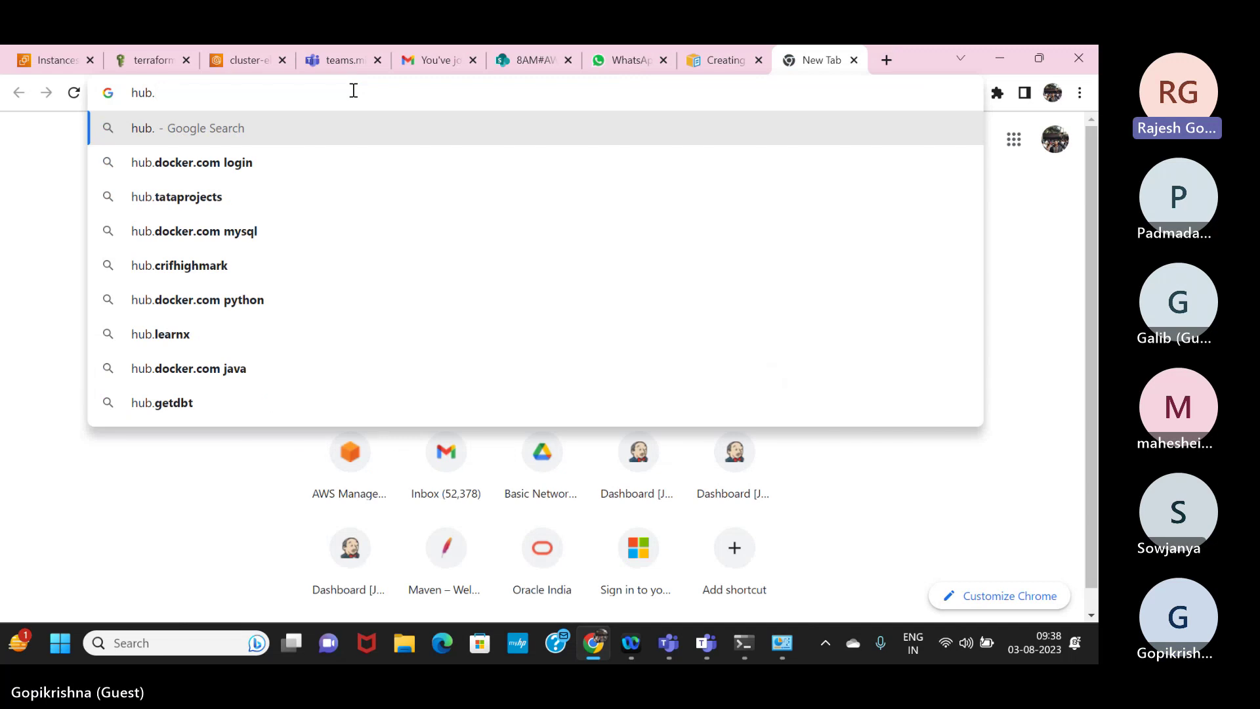
key(Down)
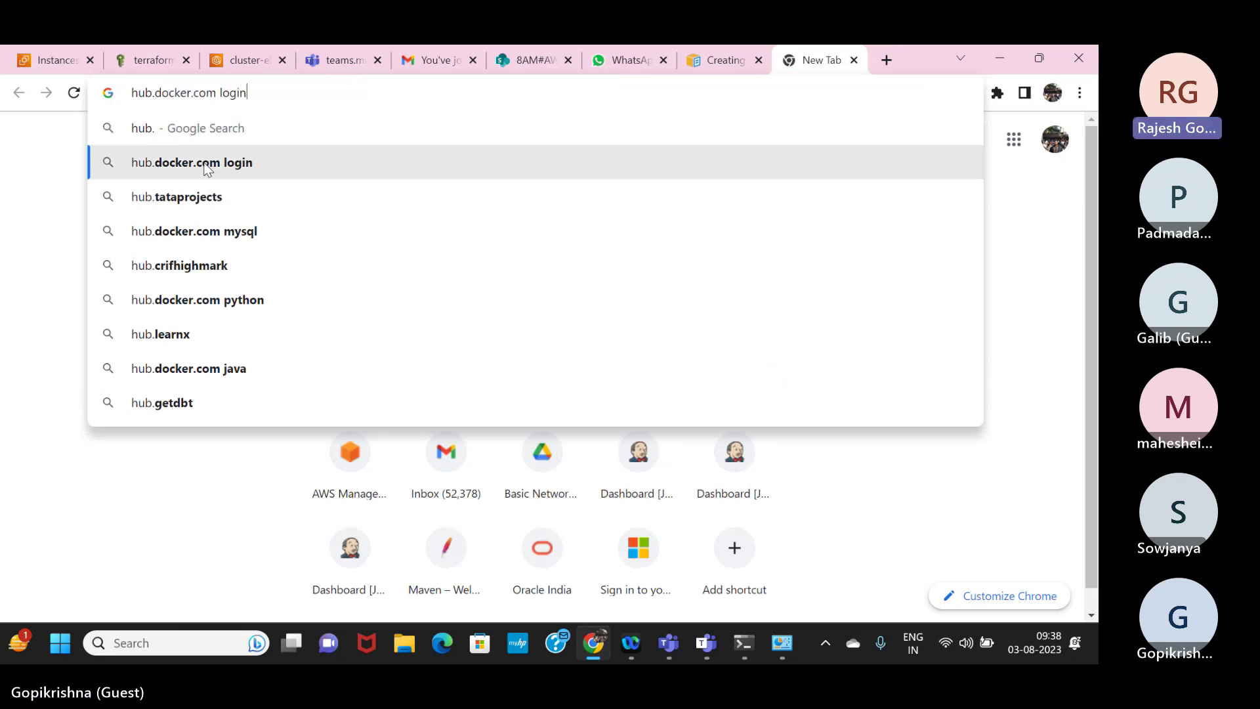
key(Return)
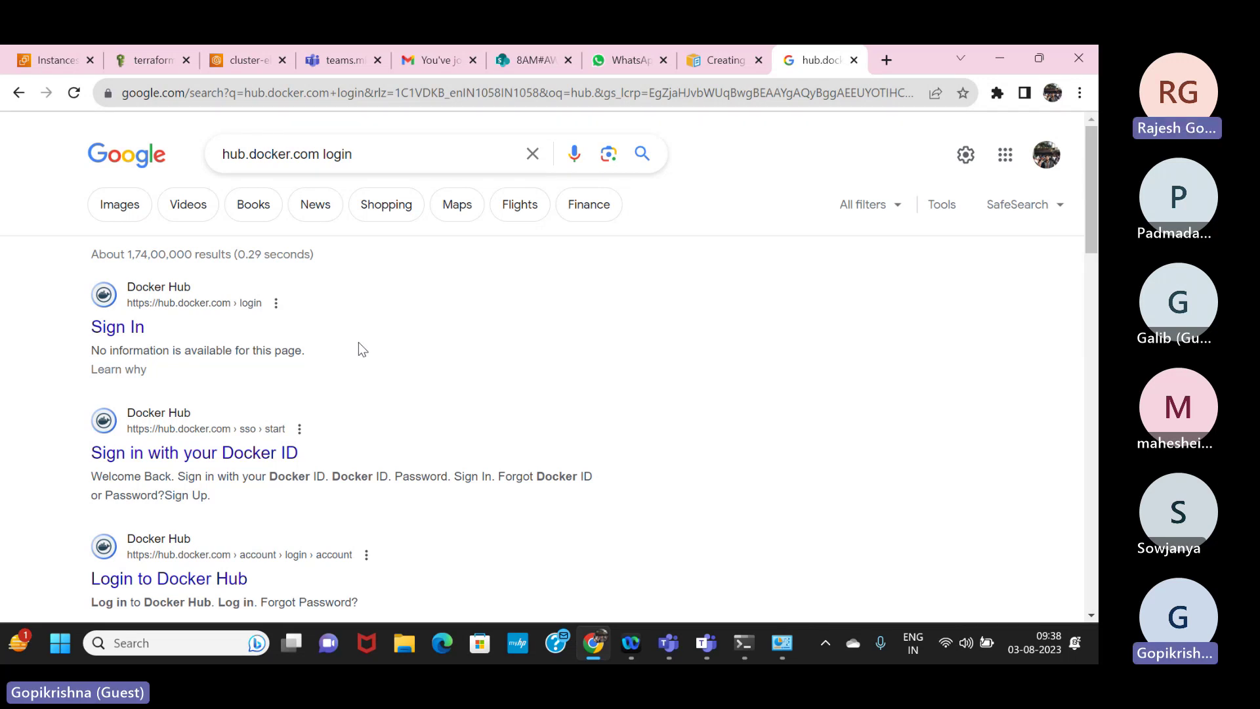
right_click(161, 290)
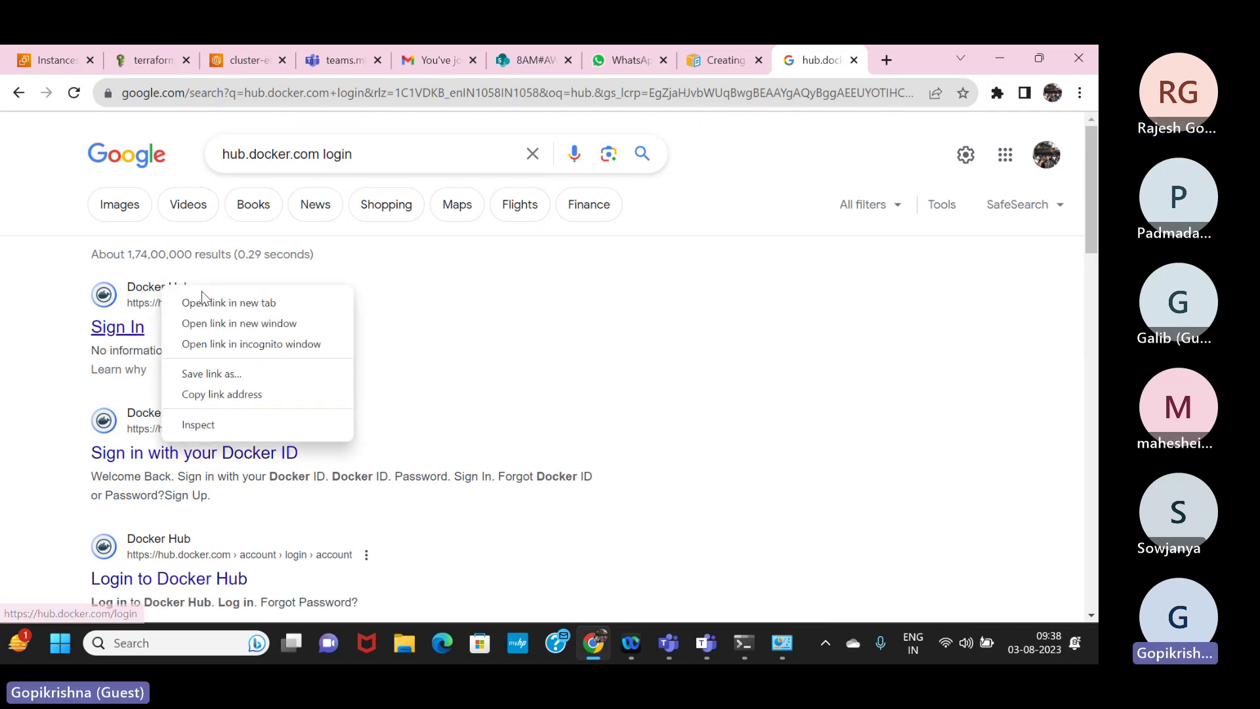
click(202, 296)
Go from the Docker Hub sign-in tab to the Docker Hub home page and accept all cookies
click(805, 63)
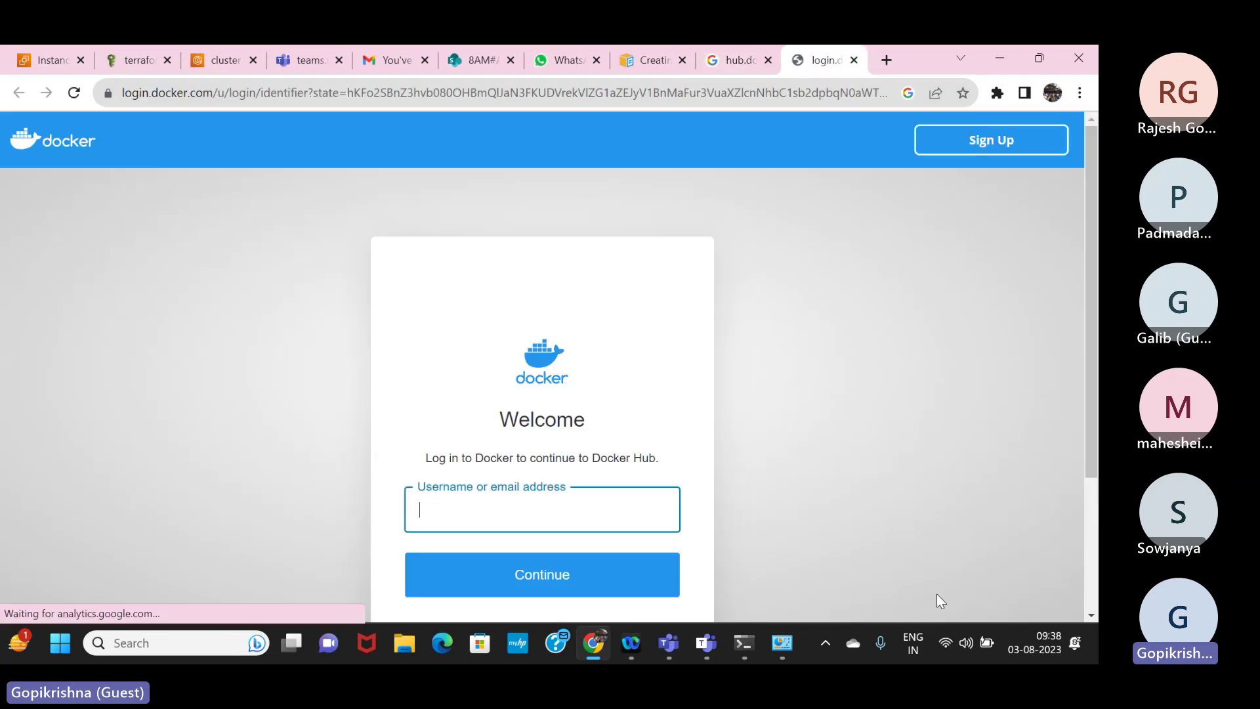
scroll(828, 561, down, 1)
scroll(829, 562, up, 1)
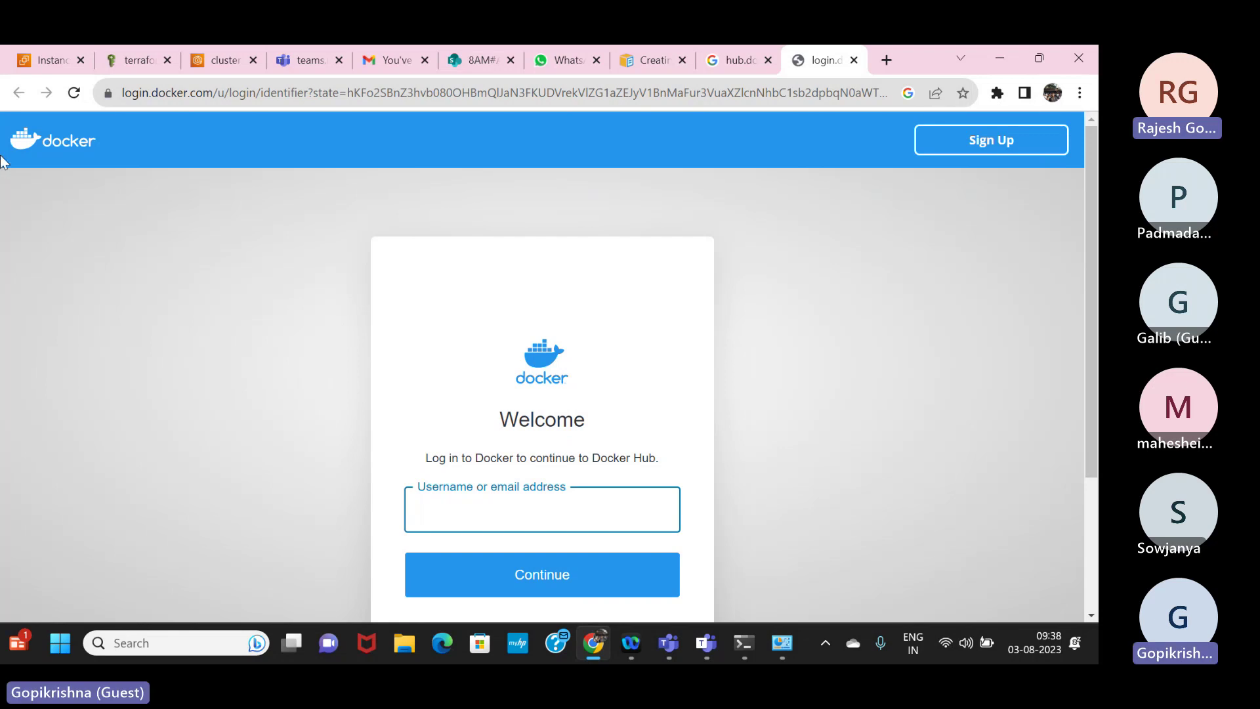
click(23, 142)
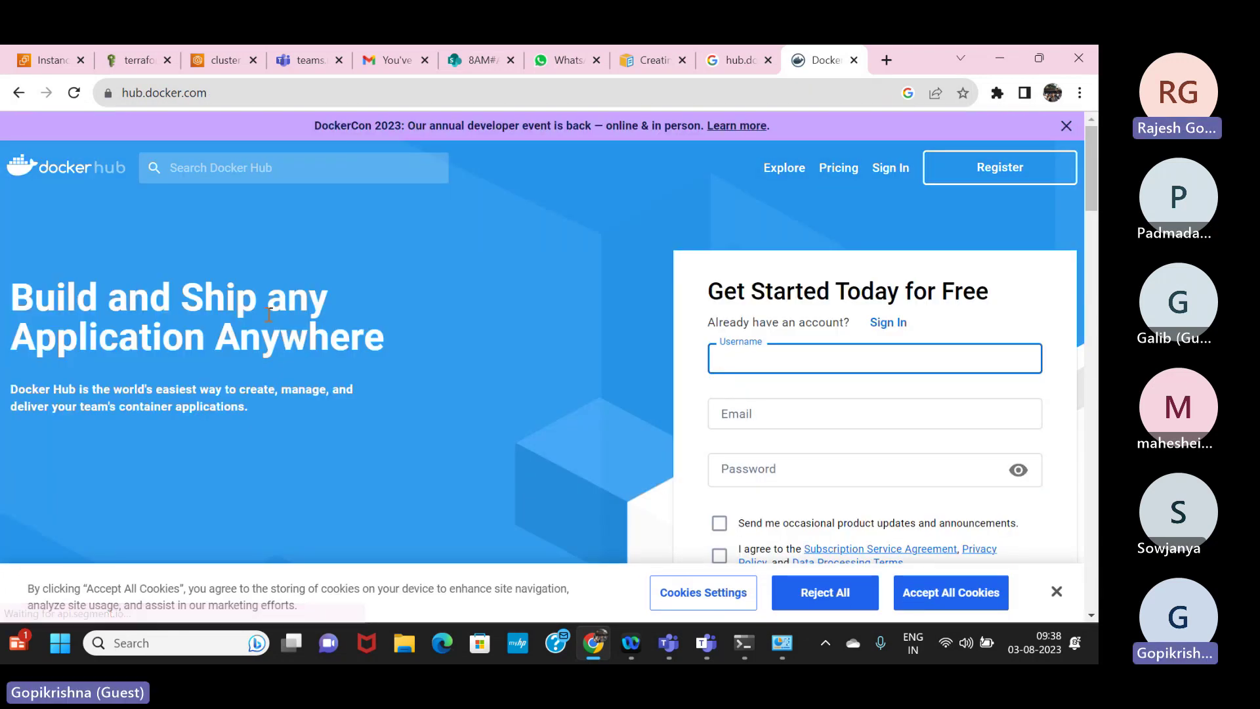
click(939, 589)
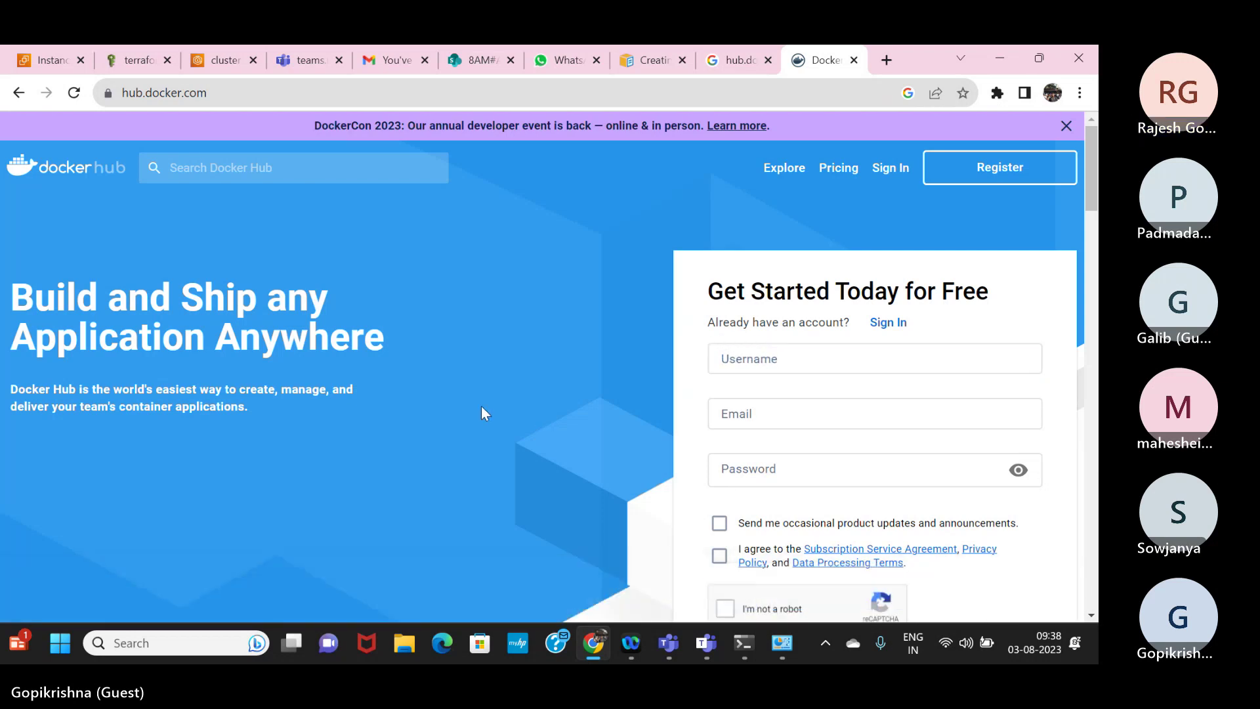
Search Docker Hub for 'node app'
click(311, 175)
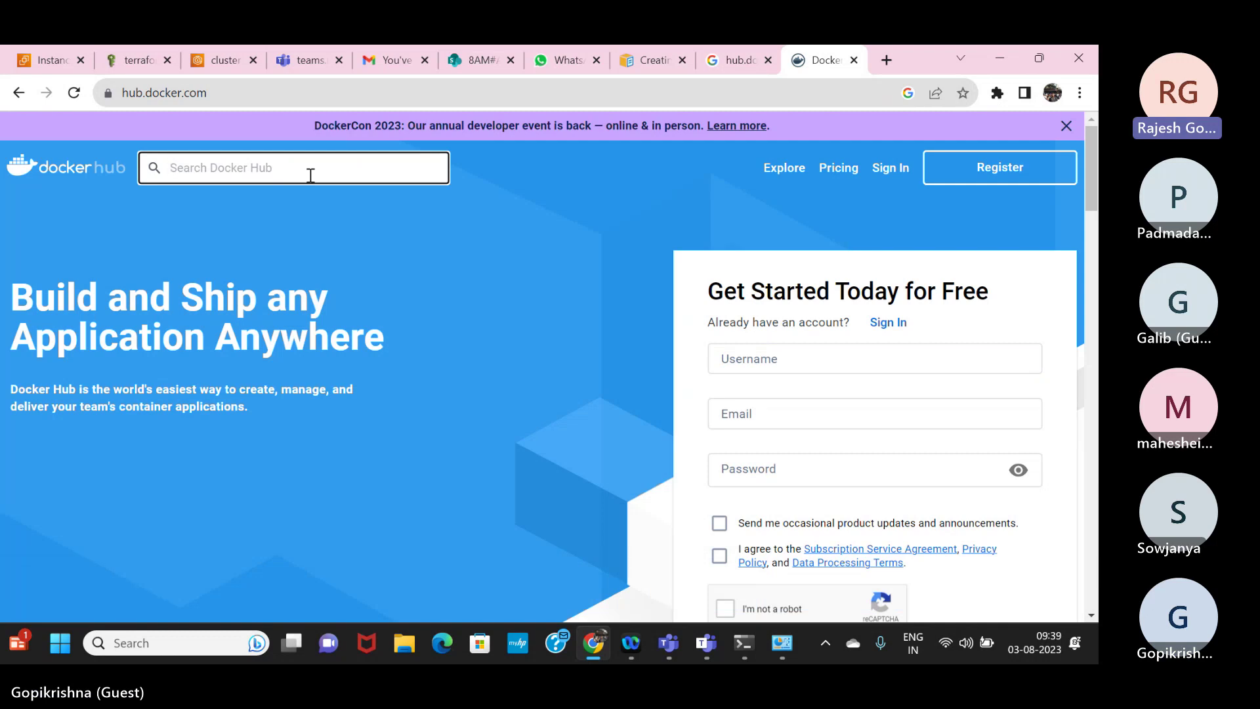
text(node )
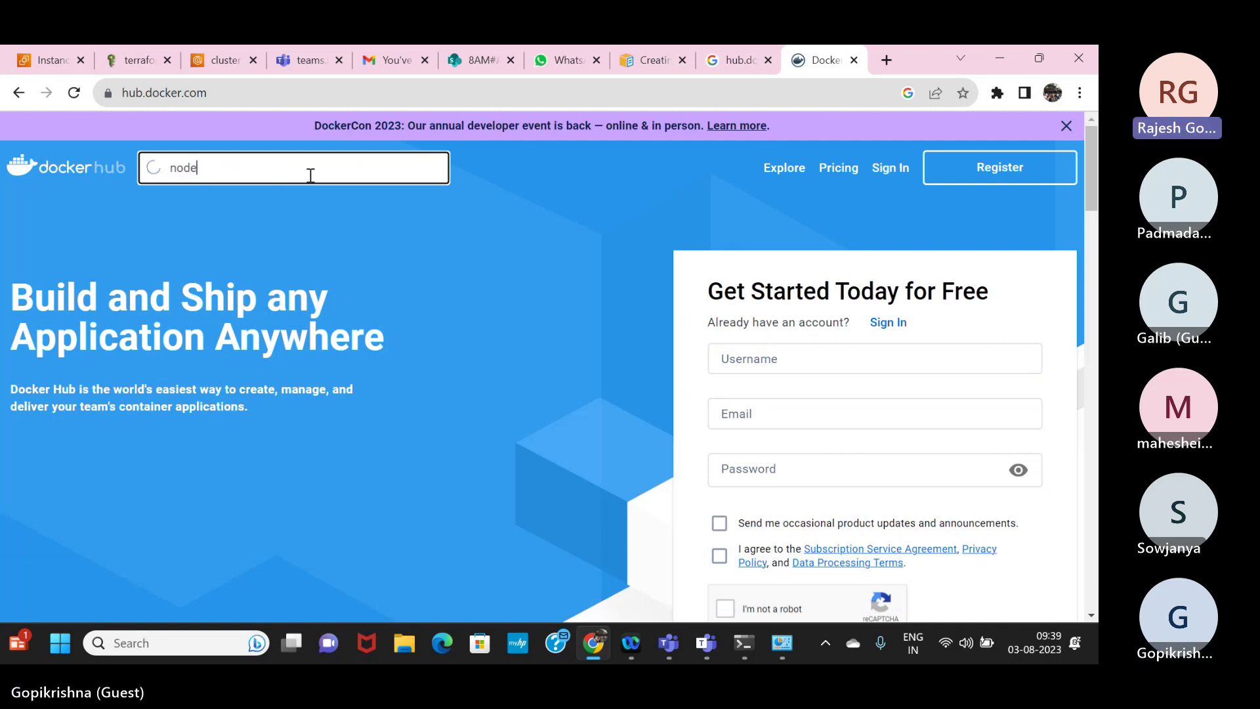
text(a)
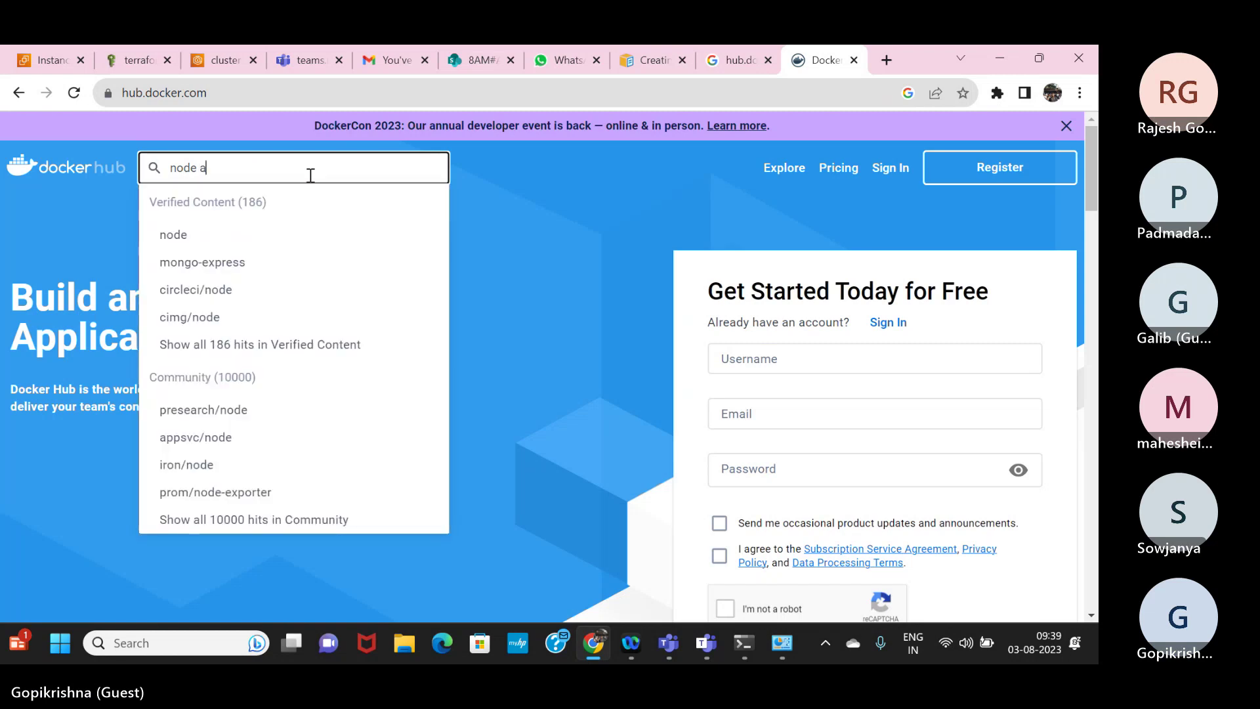
text(pp)
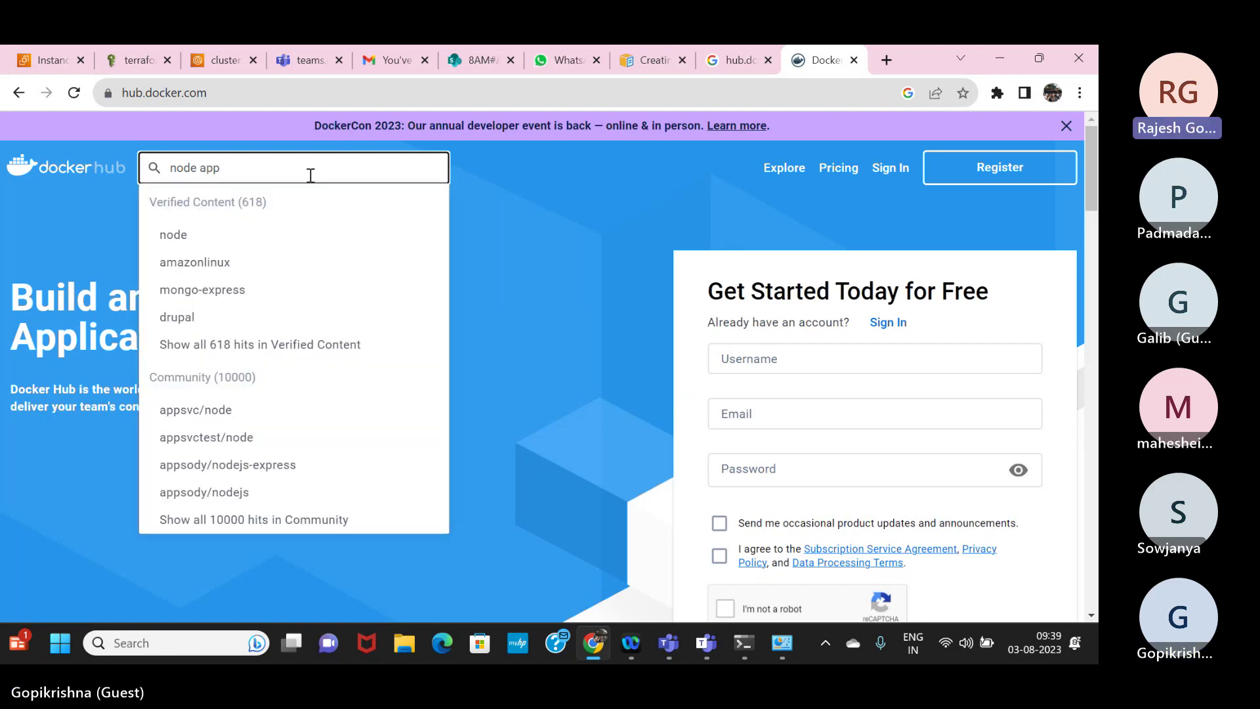
key(Return)
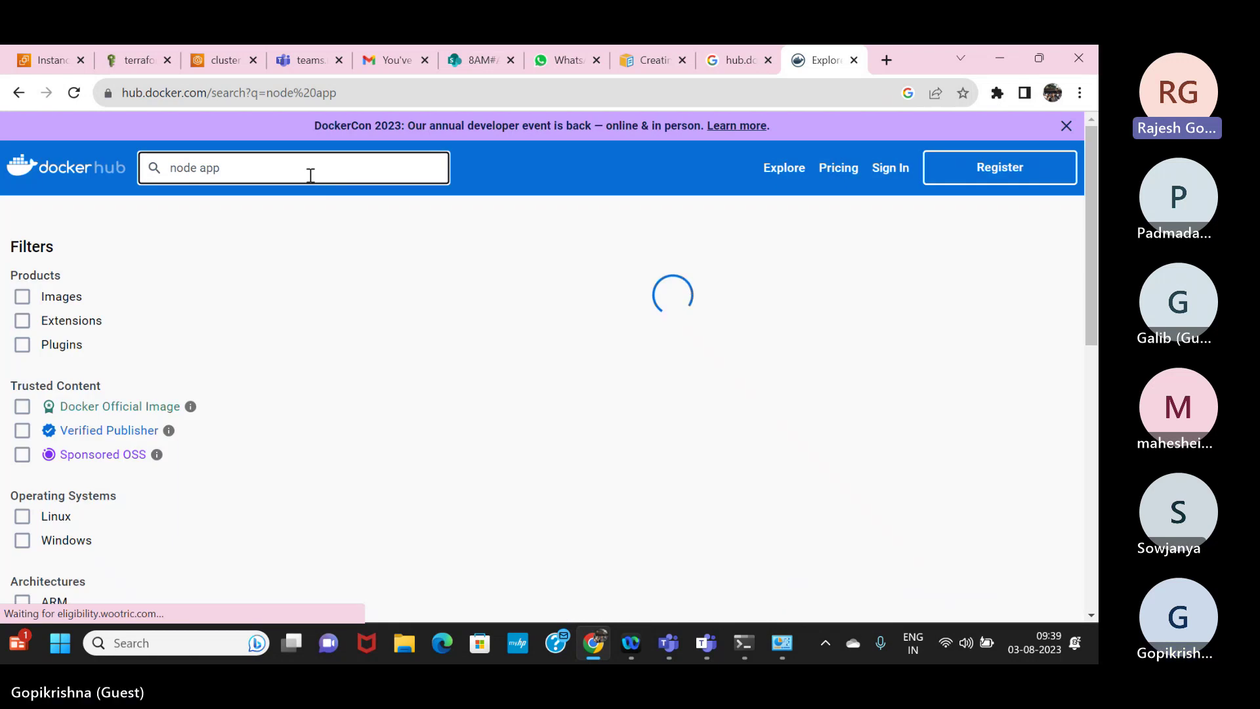
Change the Docker Hub search to 'nodeapp' by removing the space, and rerun it
click(202, 168)
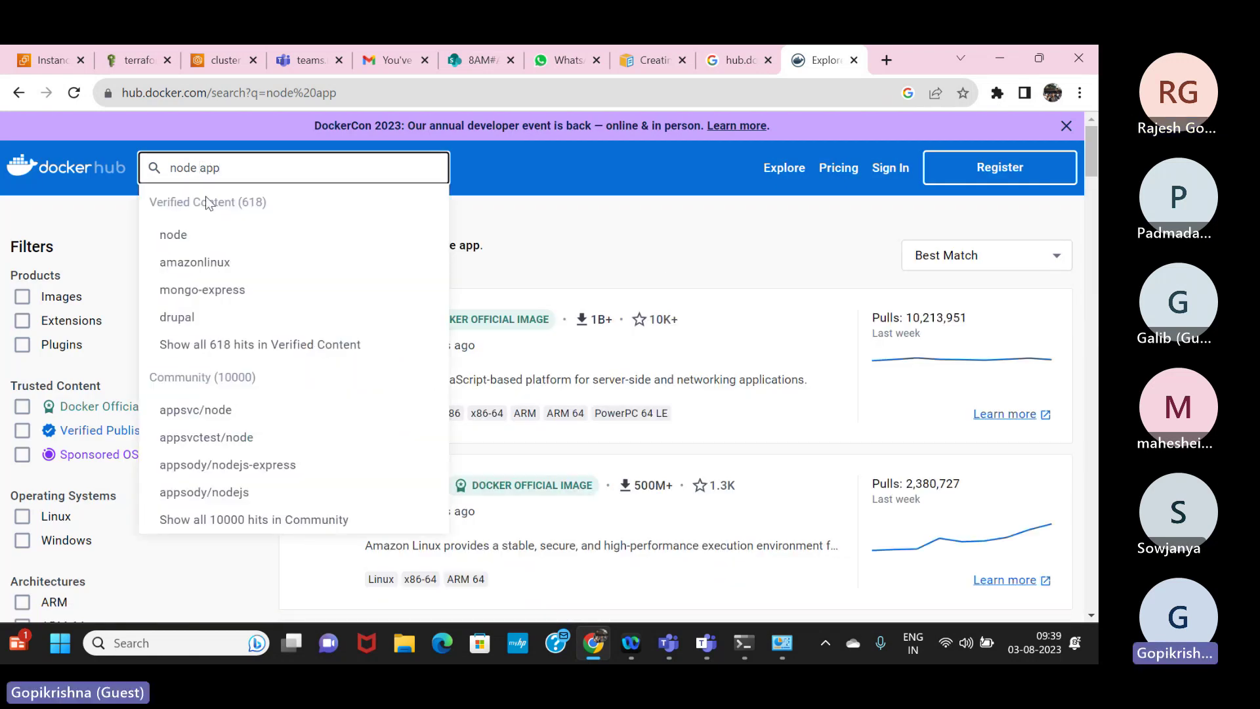
key(BackSpace)
key(Right)
key(Right)
key(Right)
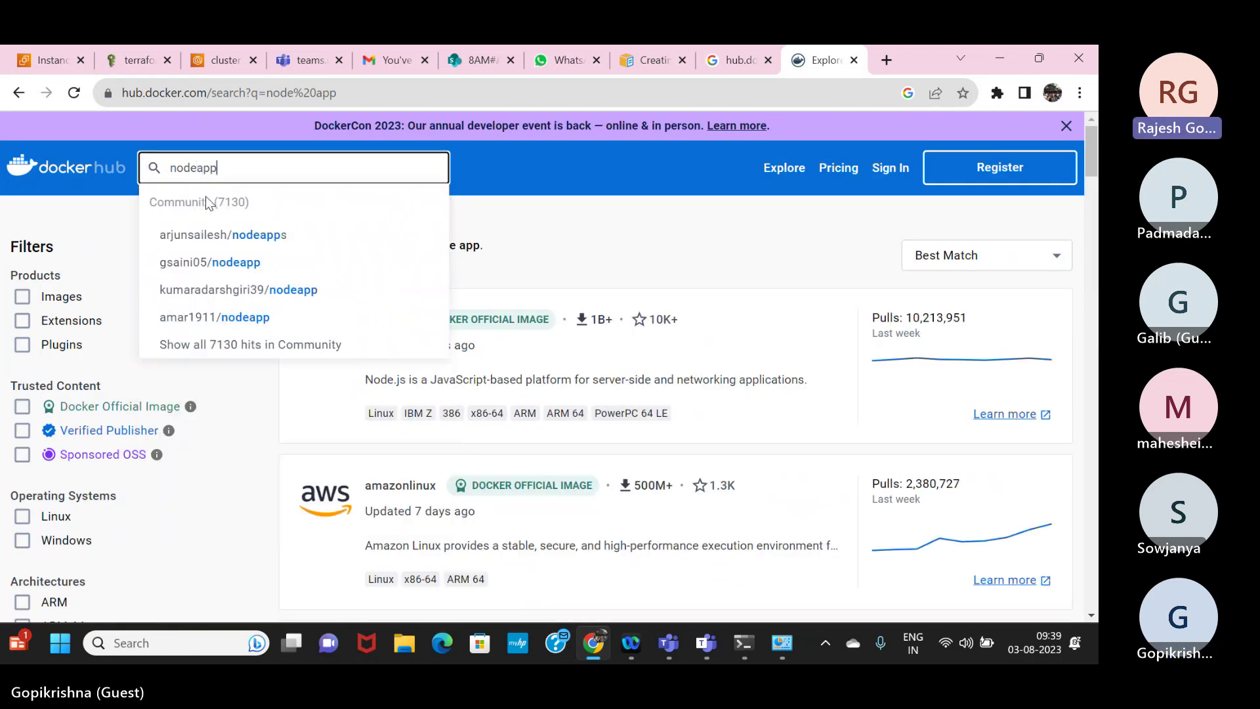
key(Return)
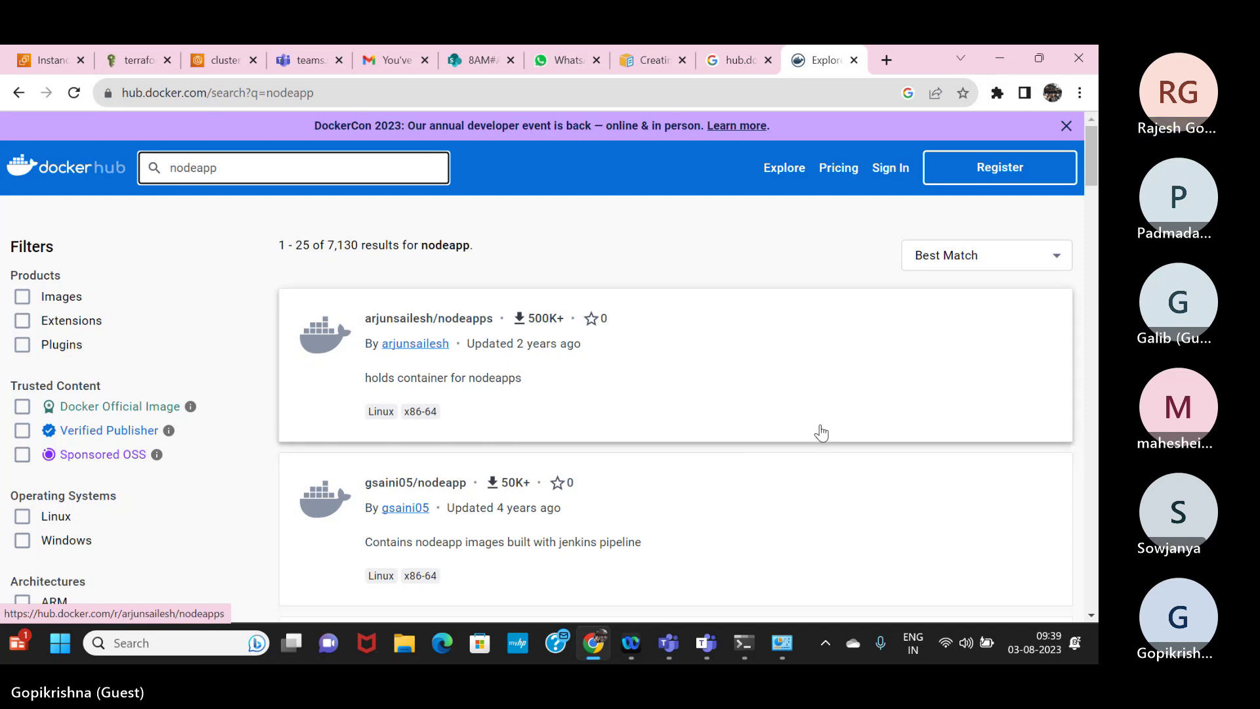
Browse the 7,130 nodeapp results, then clear the search box
scroll(820, 432, down, 2)
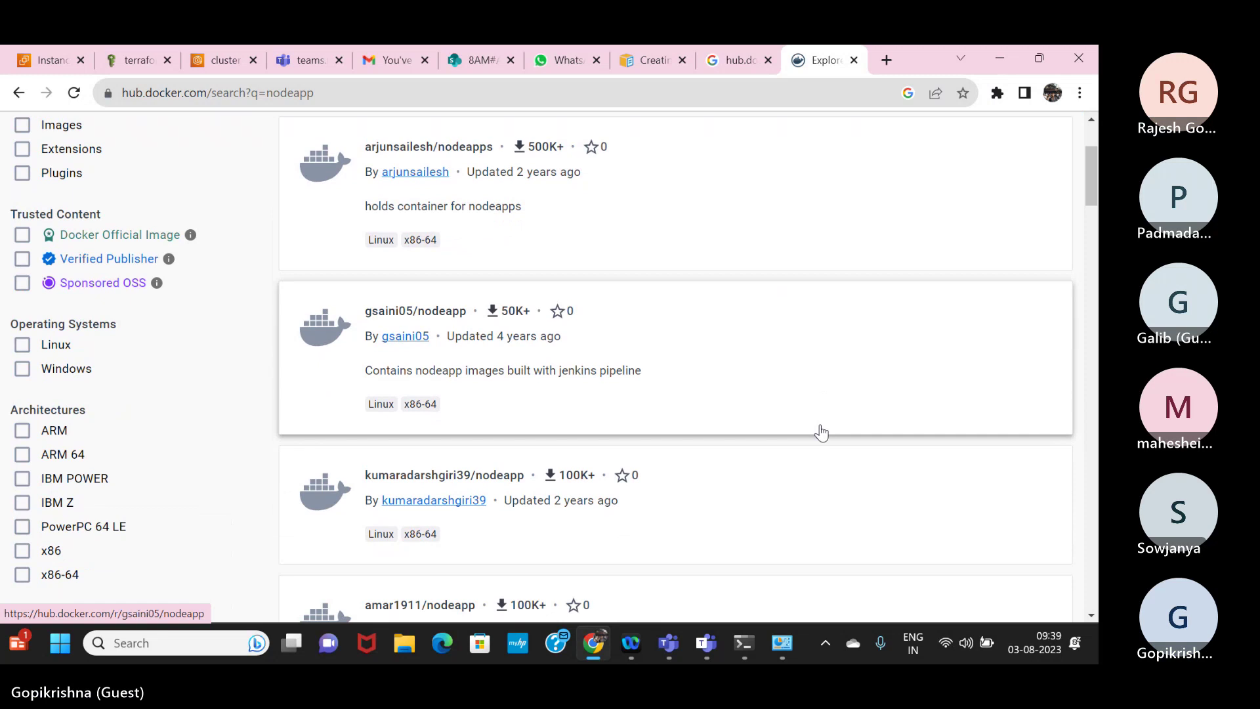
scroll(821, 432, down, 2)
scroll(821, 431, down, 2)
scroll(821, 432, down, 2)
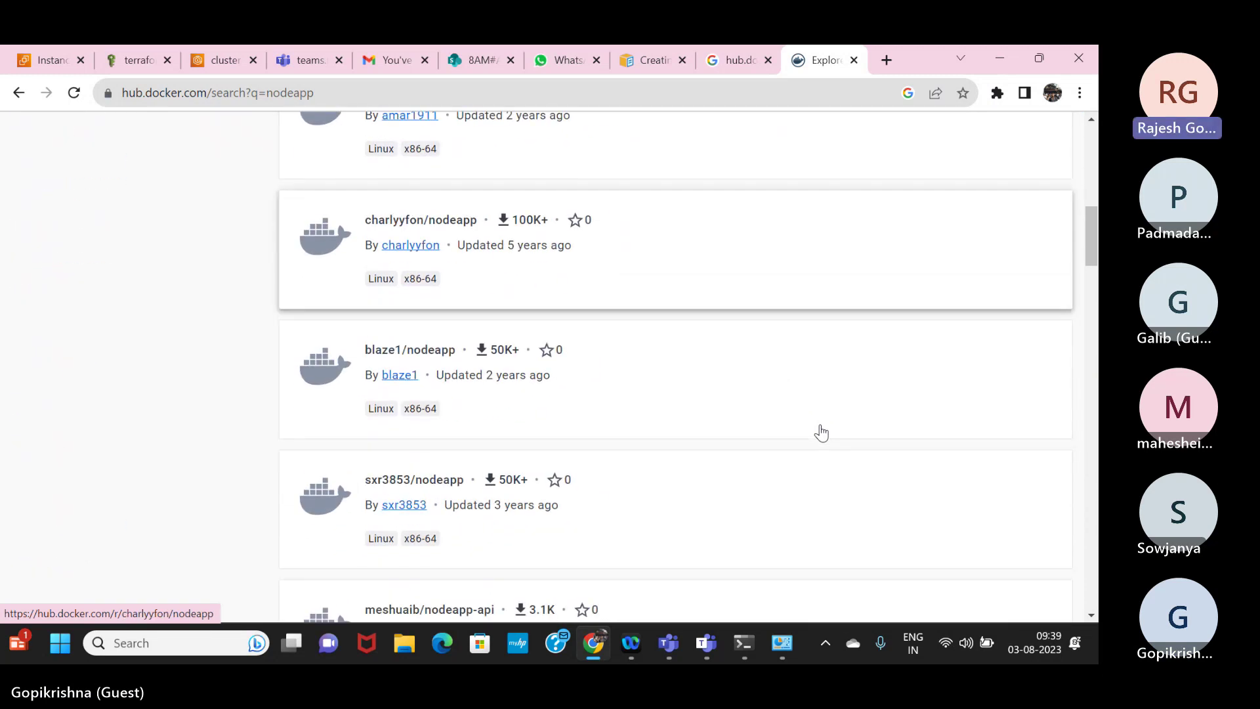
scroll(820, 432, up, 8)
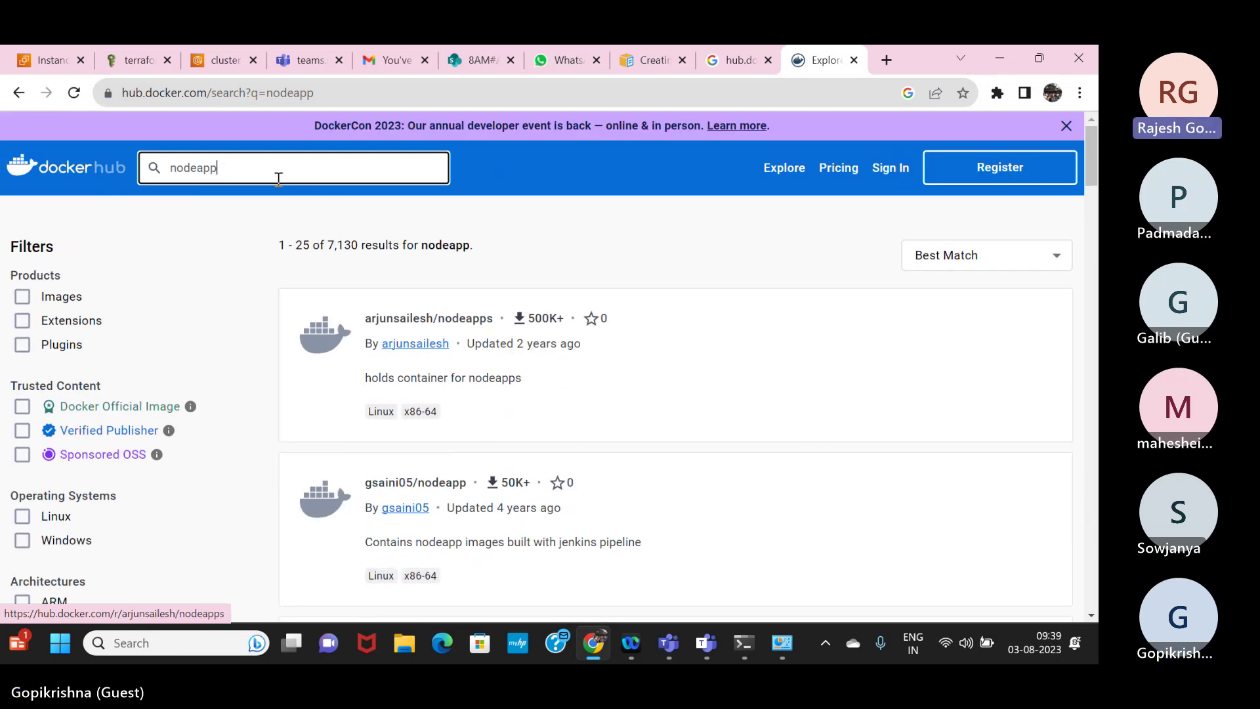
click(259, 174)
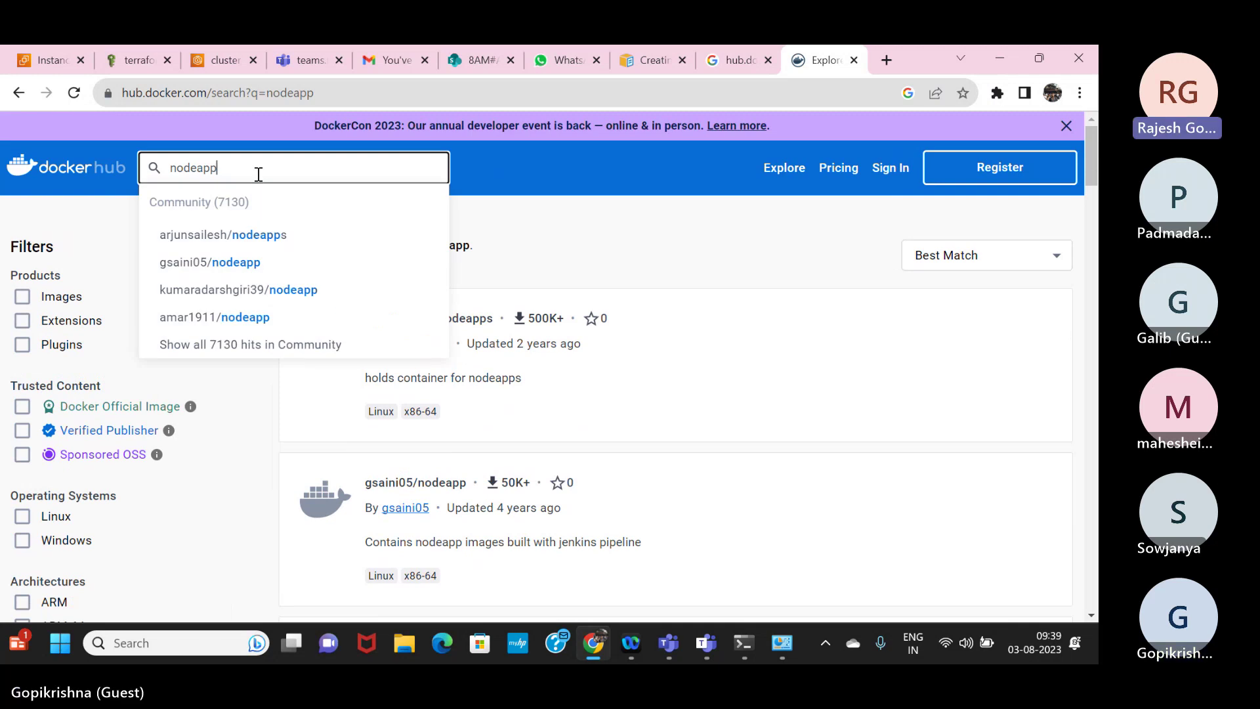
key(BackSpace)
key(BackSpace)
key(BackSpace)
key(BackSpace)
key(BackSpace)
key(BackSpace)
key(BackSpace)
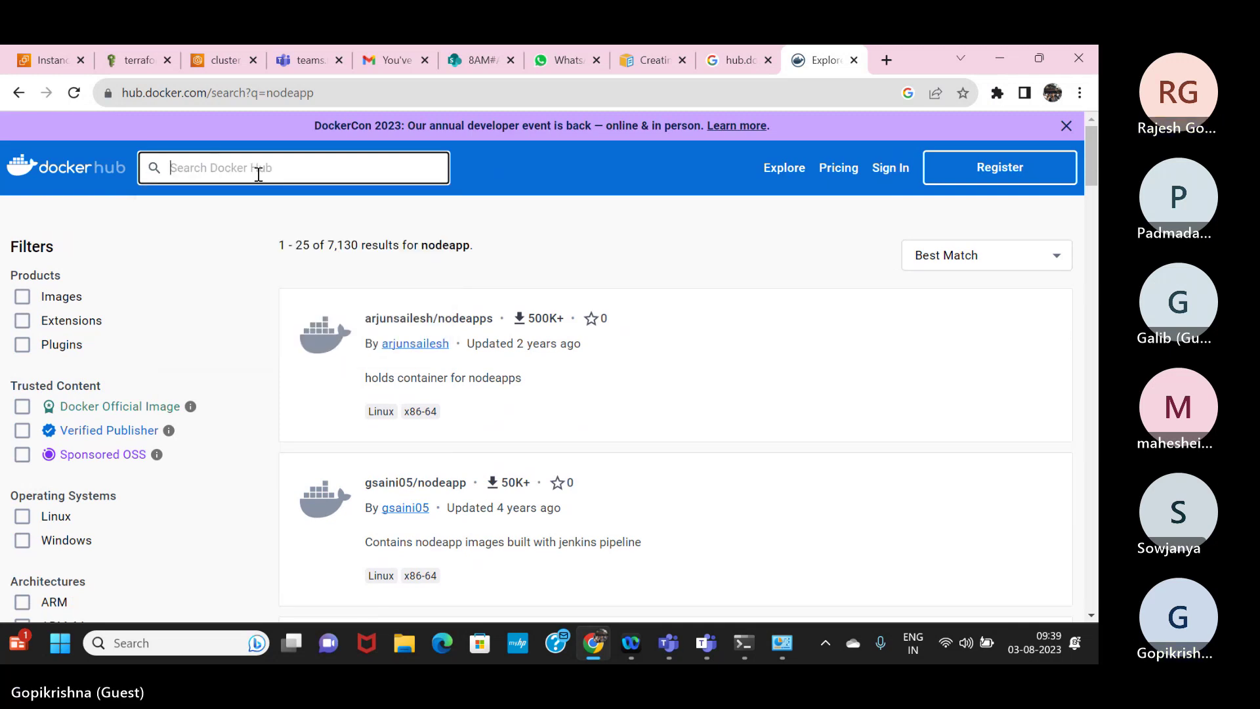
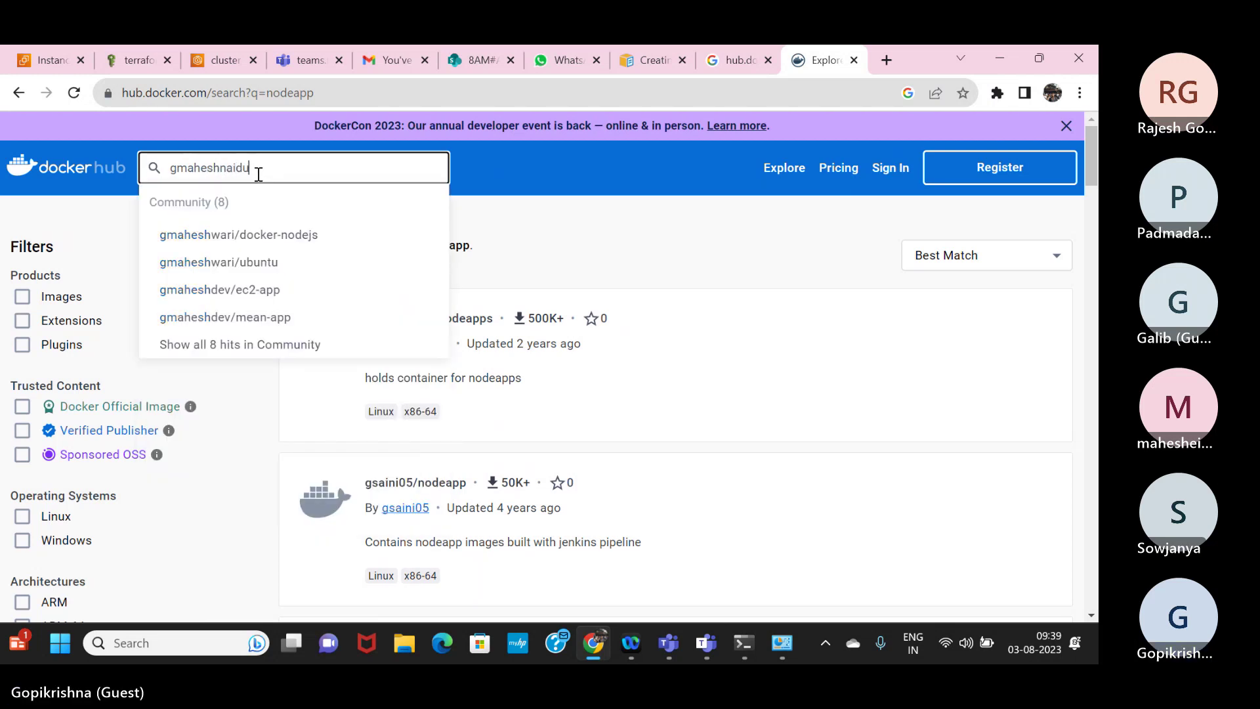
Search Docker Hub for the user's name, then for another account name
key(Return)
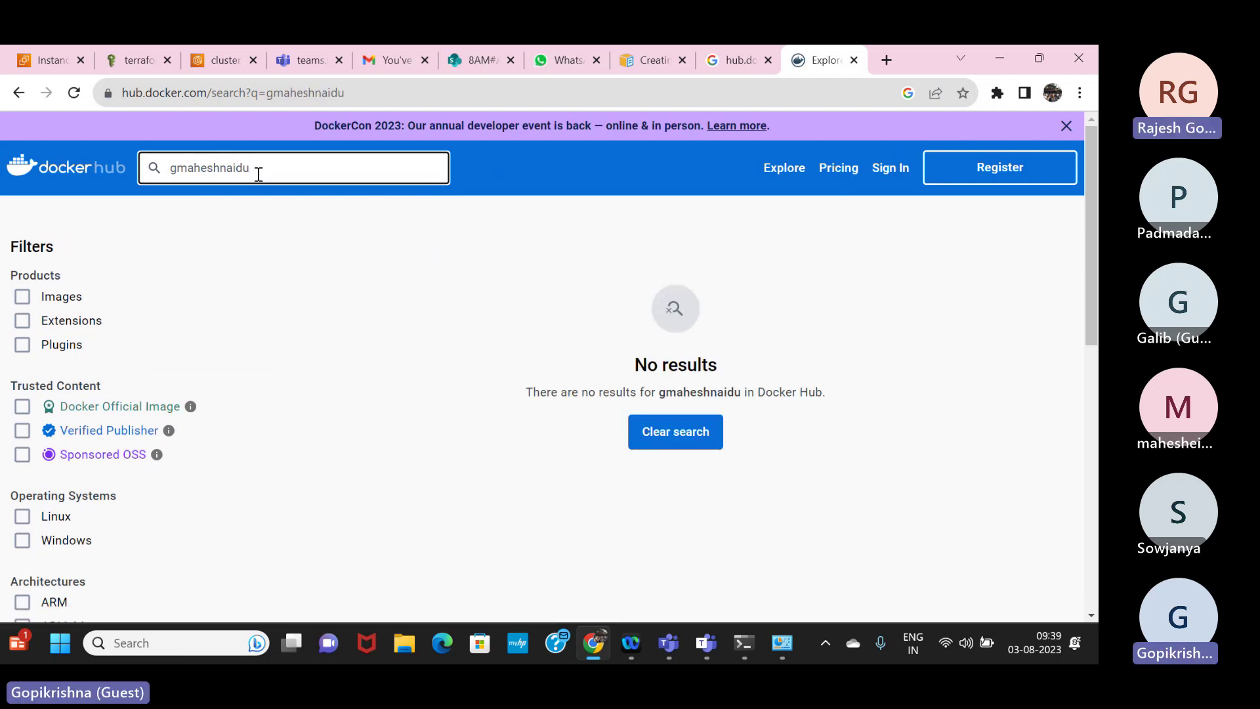
key(BackSpace)
key(BackSpace)
key(BackSpace)
key(BackSpace)
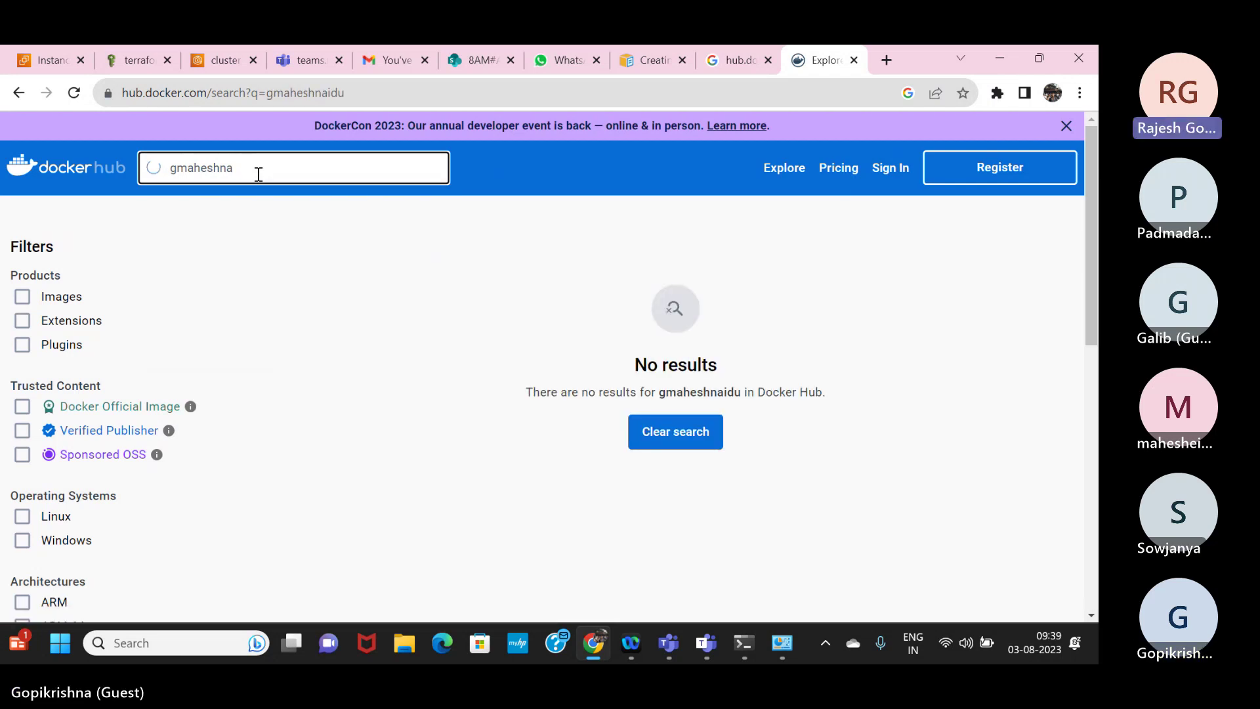
key(BackSpace)
key(BackSpace)
key(BackSpace)
key(BackSpace)
key(BackSpace)
key(BackSpace)
key(BackSpace)
key(BackSpace)
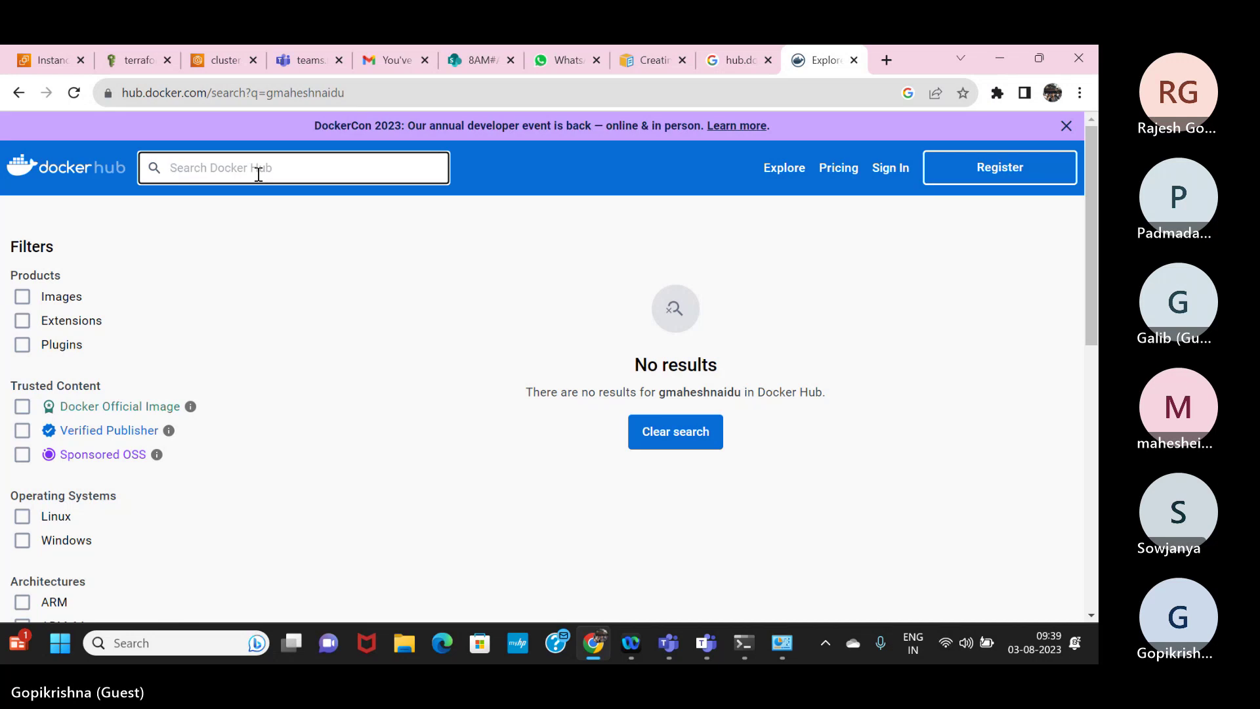
text(dloudtec)
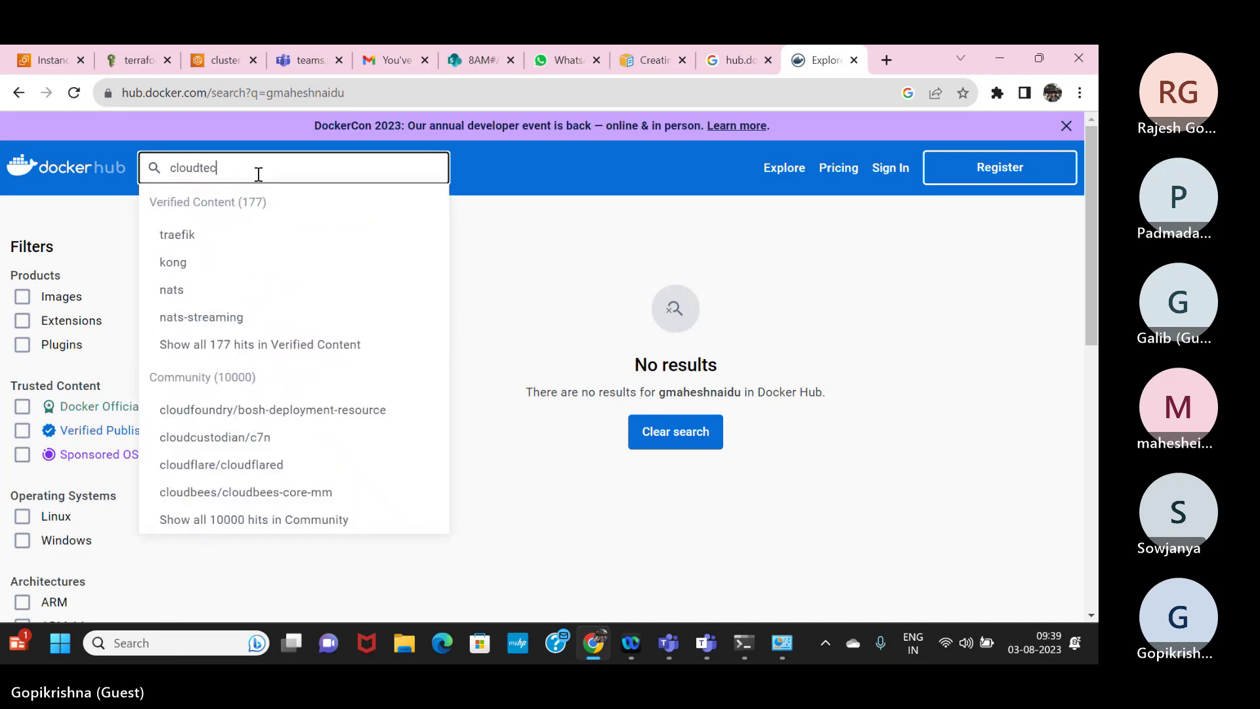
text(h)
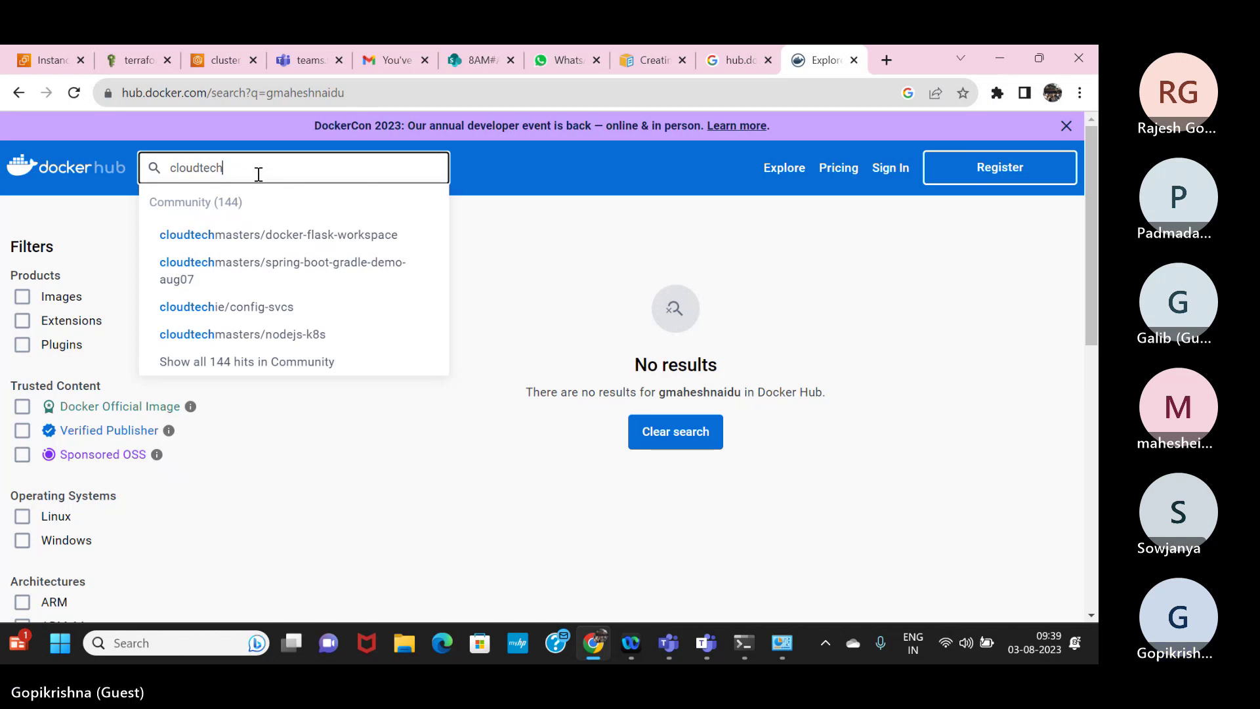
text(net)
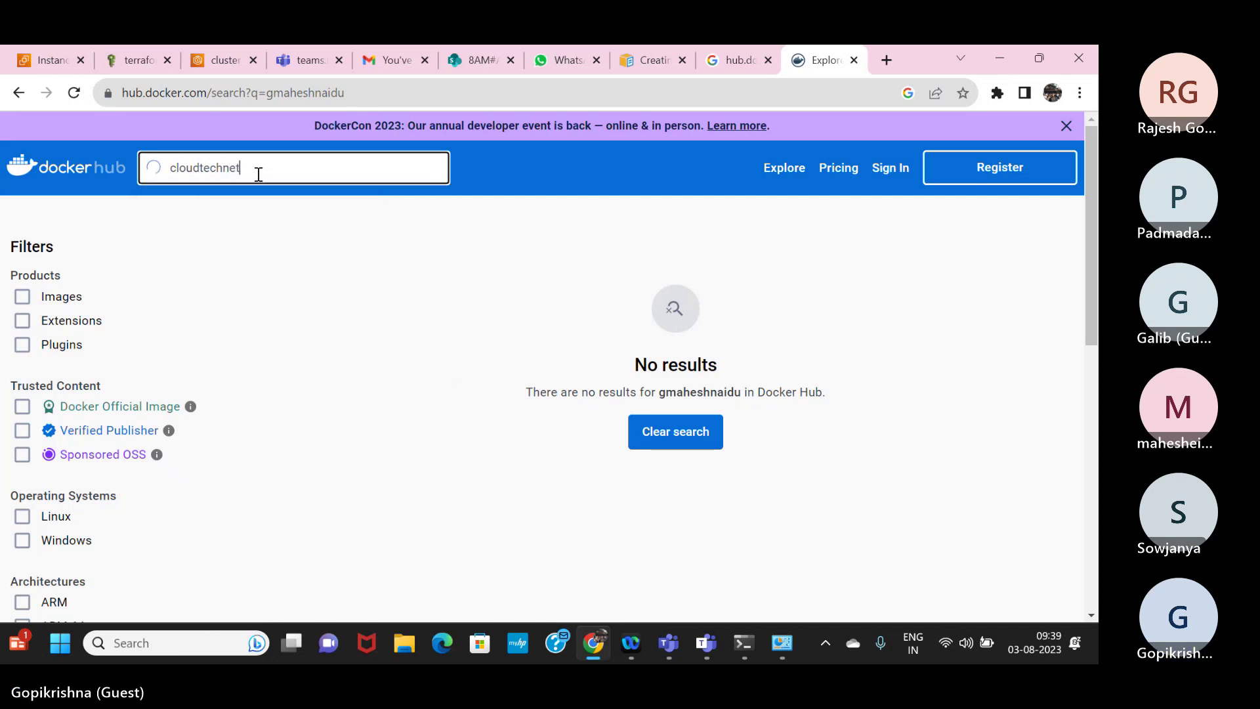
key(Return)
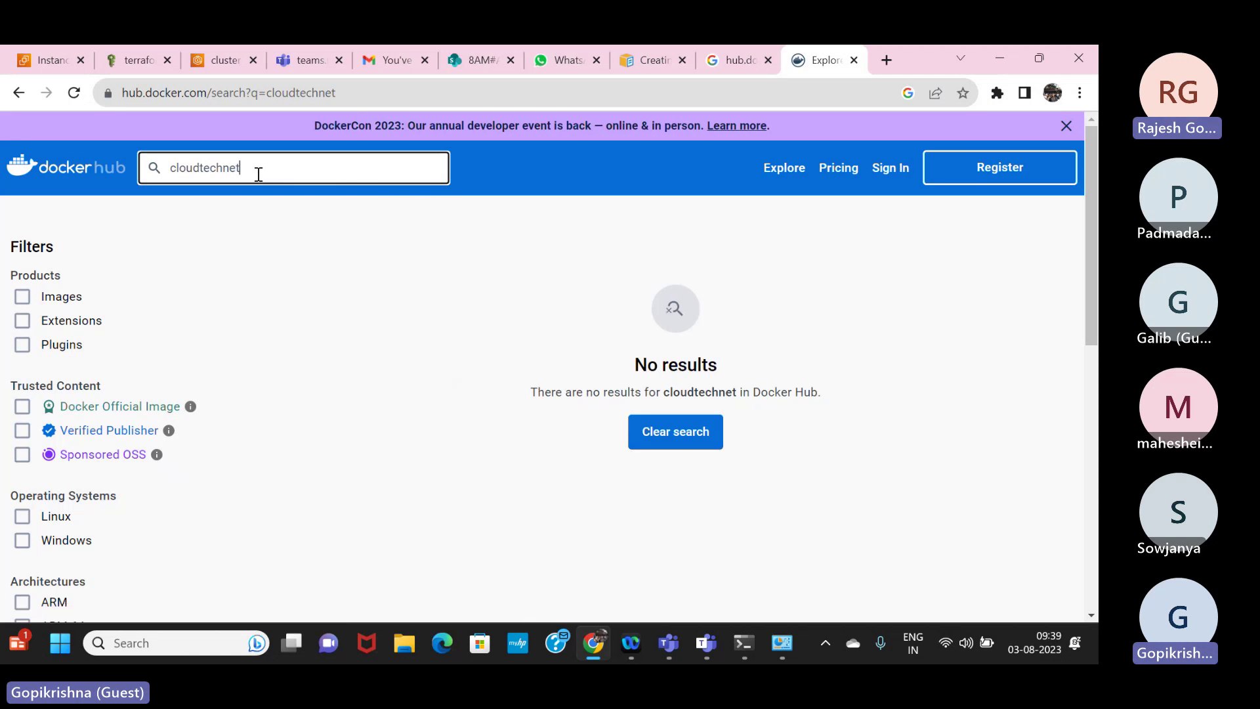
Search for another spelling of the user's name, fixing a letter and searching again
key(BackSpace)
key(BackSpace)
key(BackSpace)
key(BackSpace)
key(BackSpace)
key(BackSpace)
key(BackSpace)
key(BackSpace)
key(BackSpace)
key(BackSpace)
key(BackSpace)
key(BackSpace)
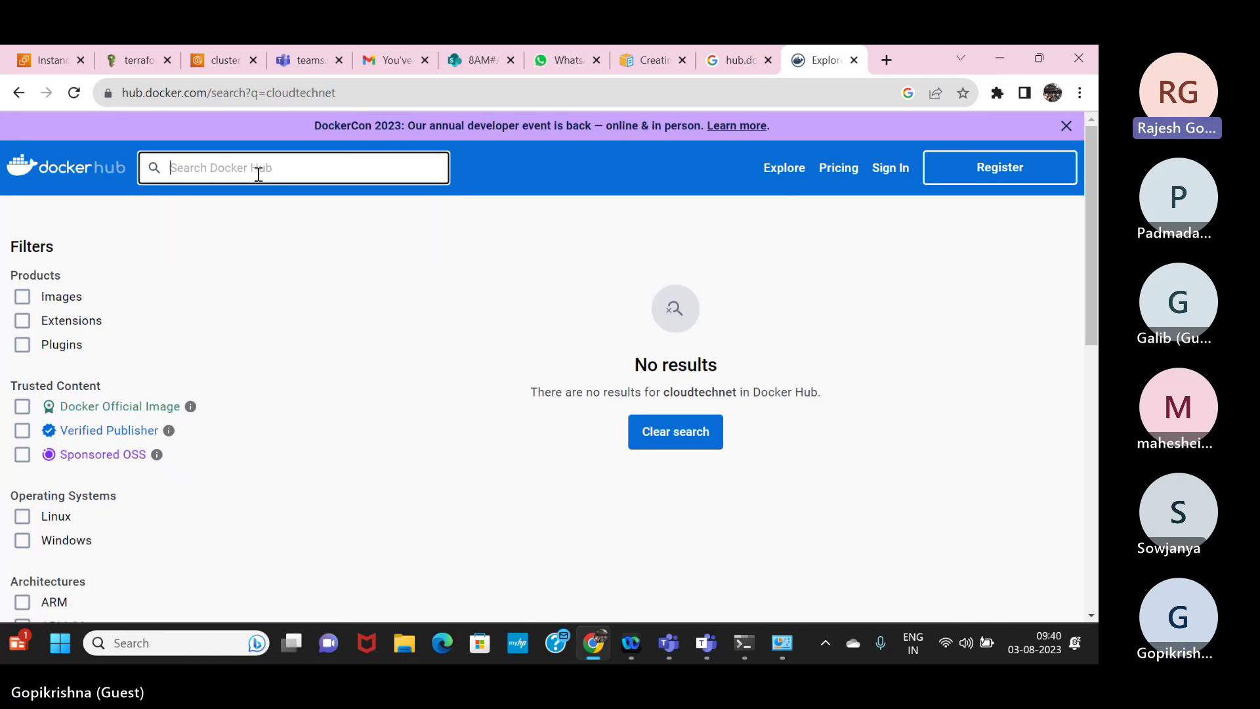
text(ro)
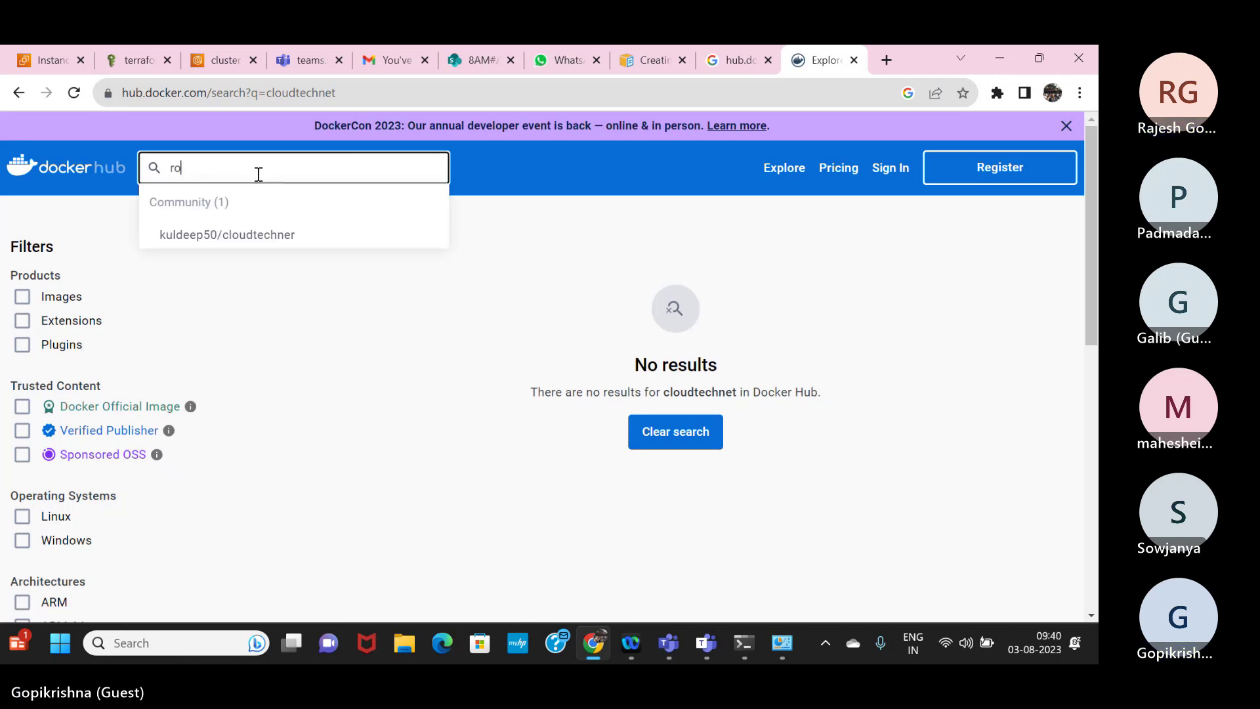
text(ge)
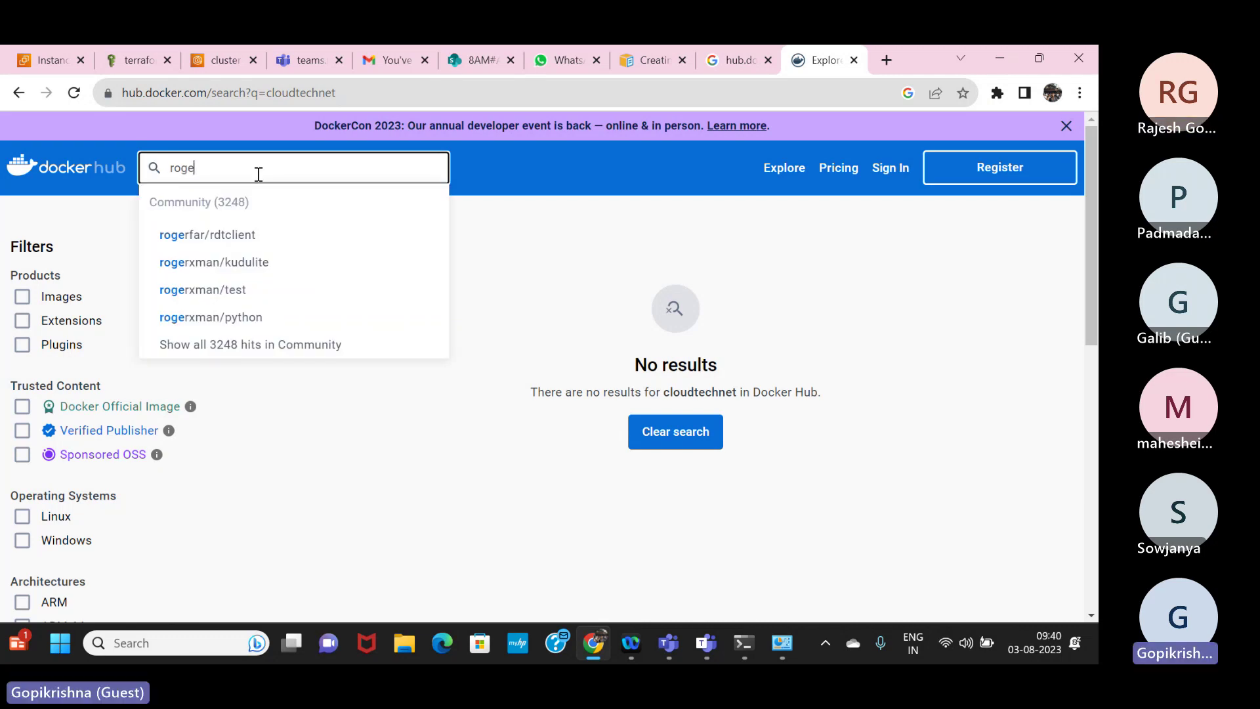
key(BackSpace)
text(neni)
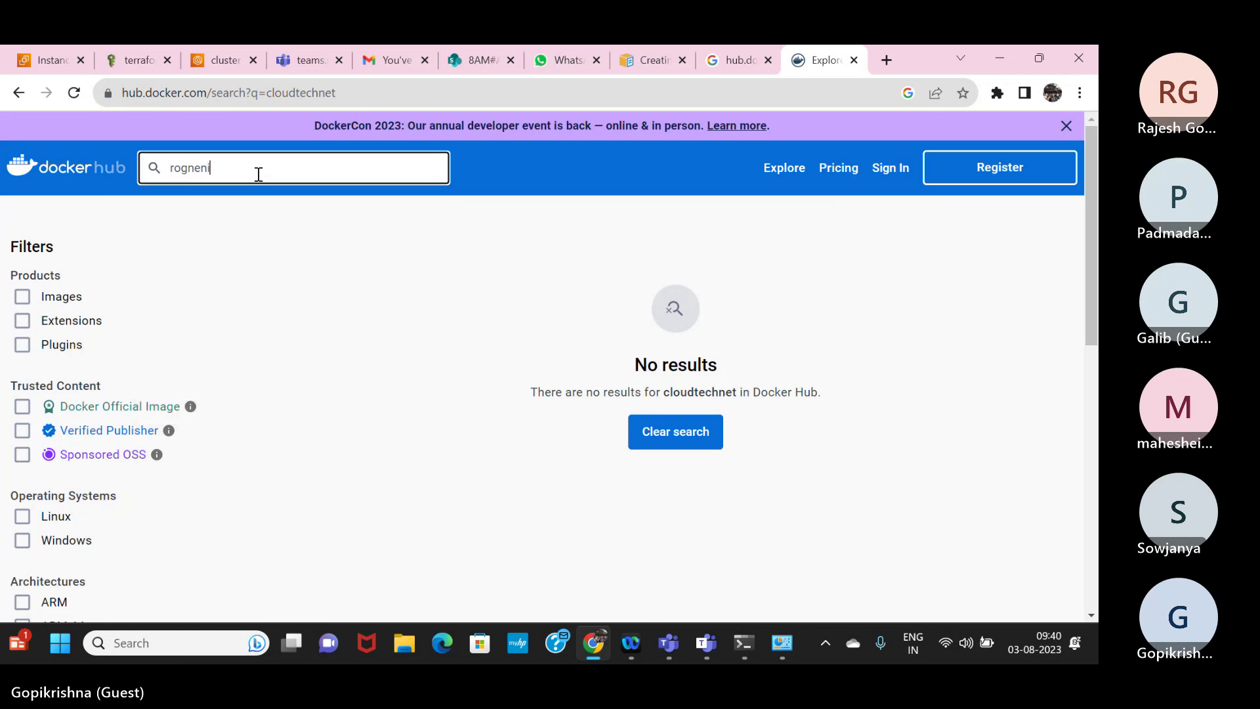
key(Return)
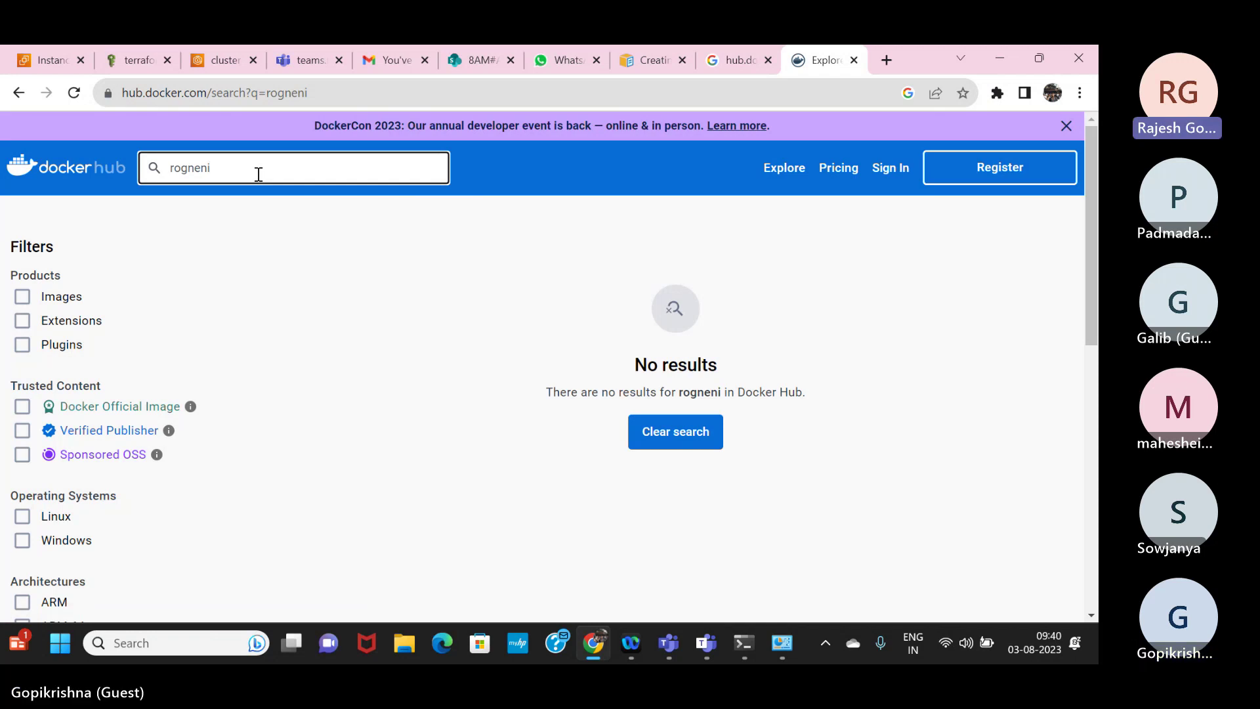
click(182, 167)
key(BackSpace)
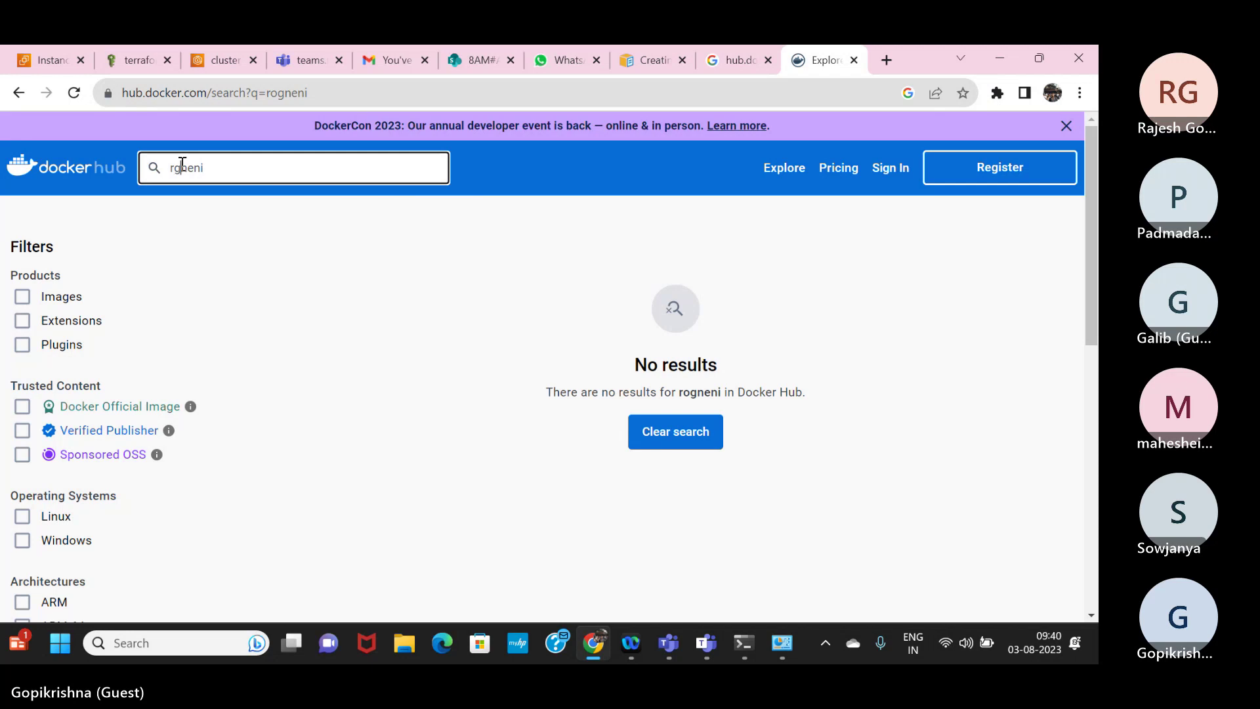
text(o)
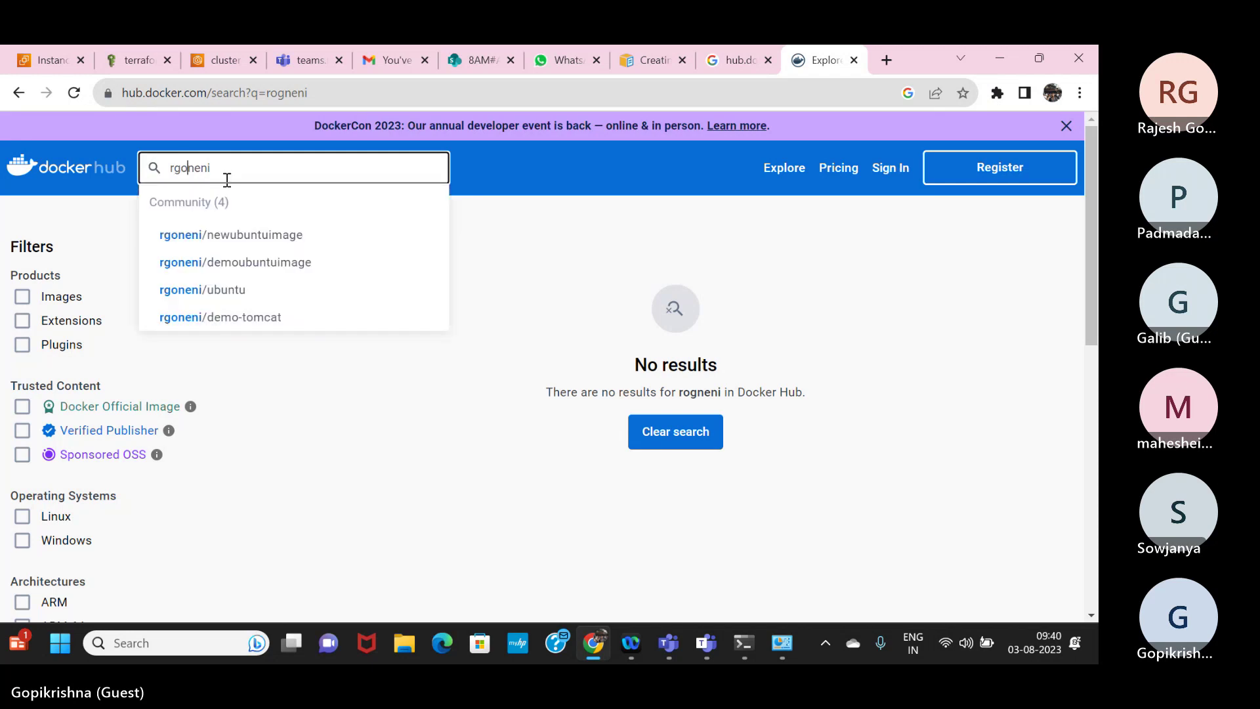
key(Return)
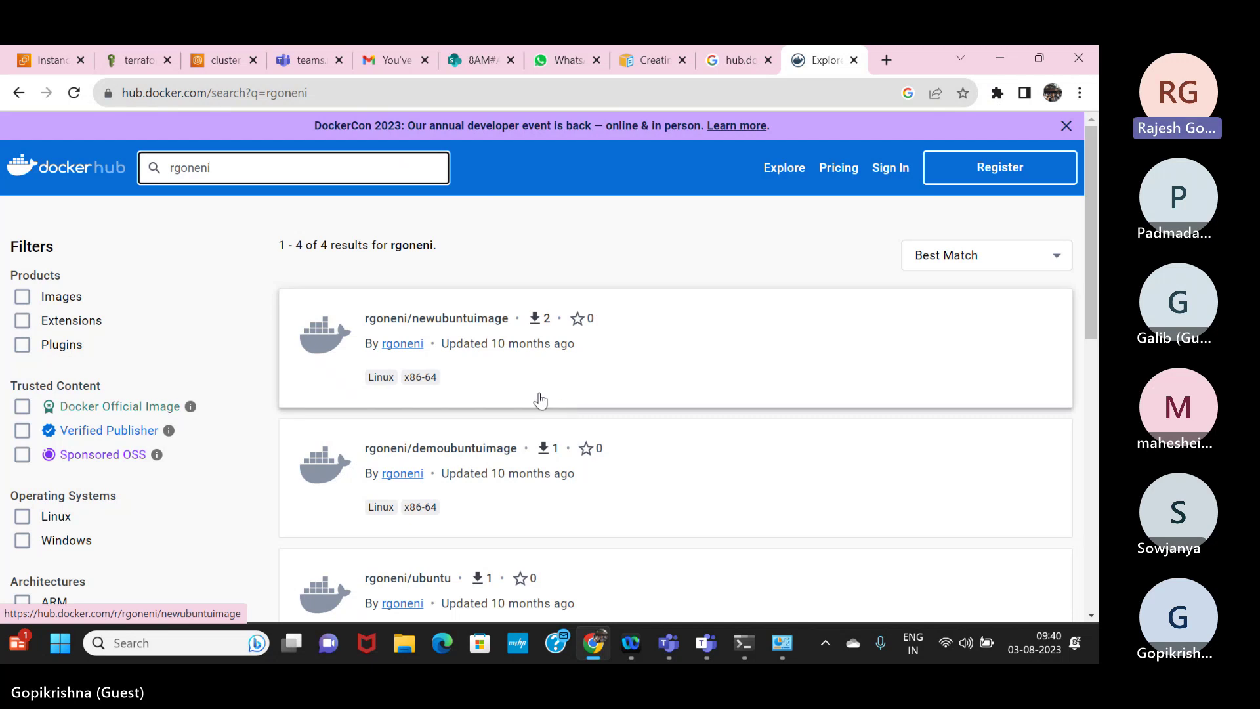
Open the repository owner's profile listing 4 repositories, then return to the Google results tab
scroll(540, 400, down, 1)
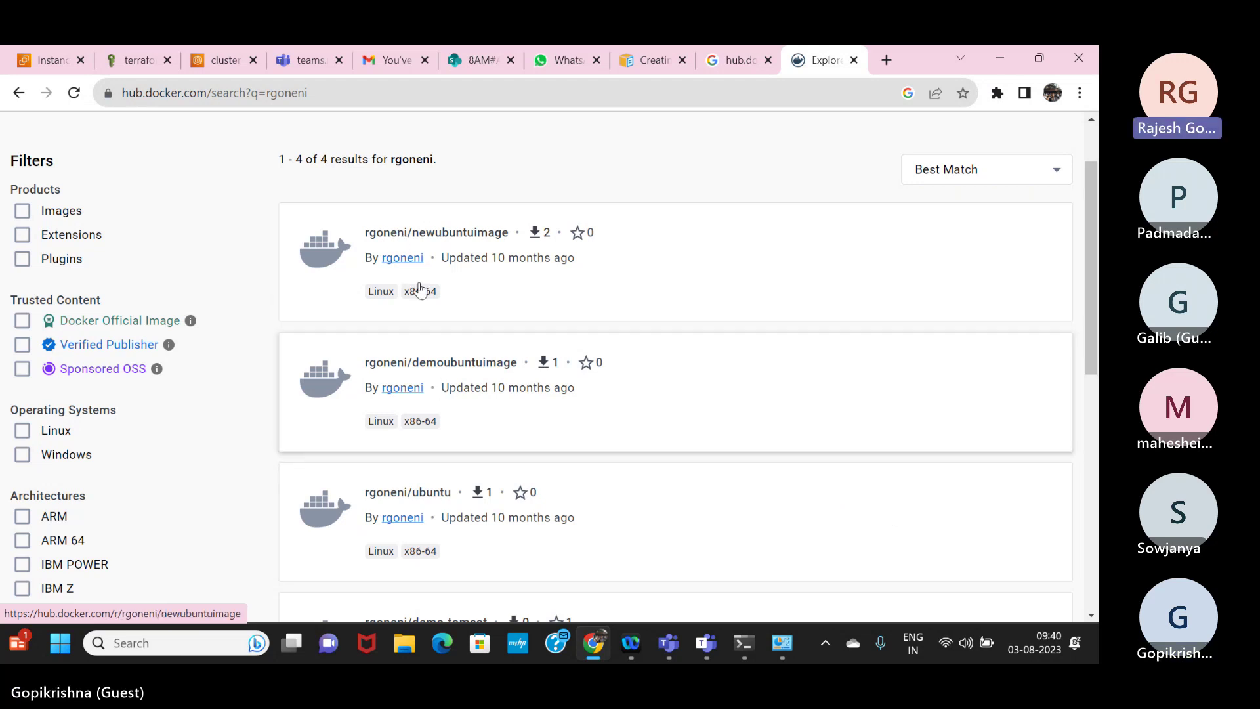
click(402, 258)
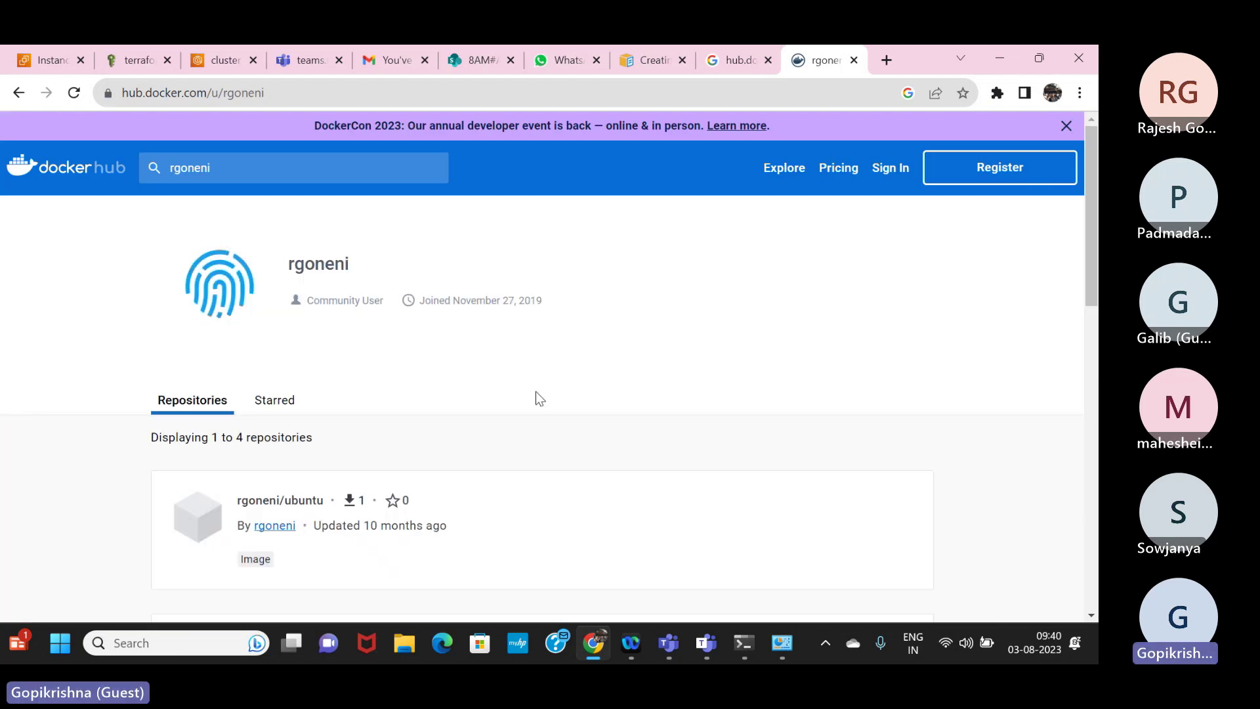
scroll(535, 391, down, 1)
scroll(537, 399, down, 2)
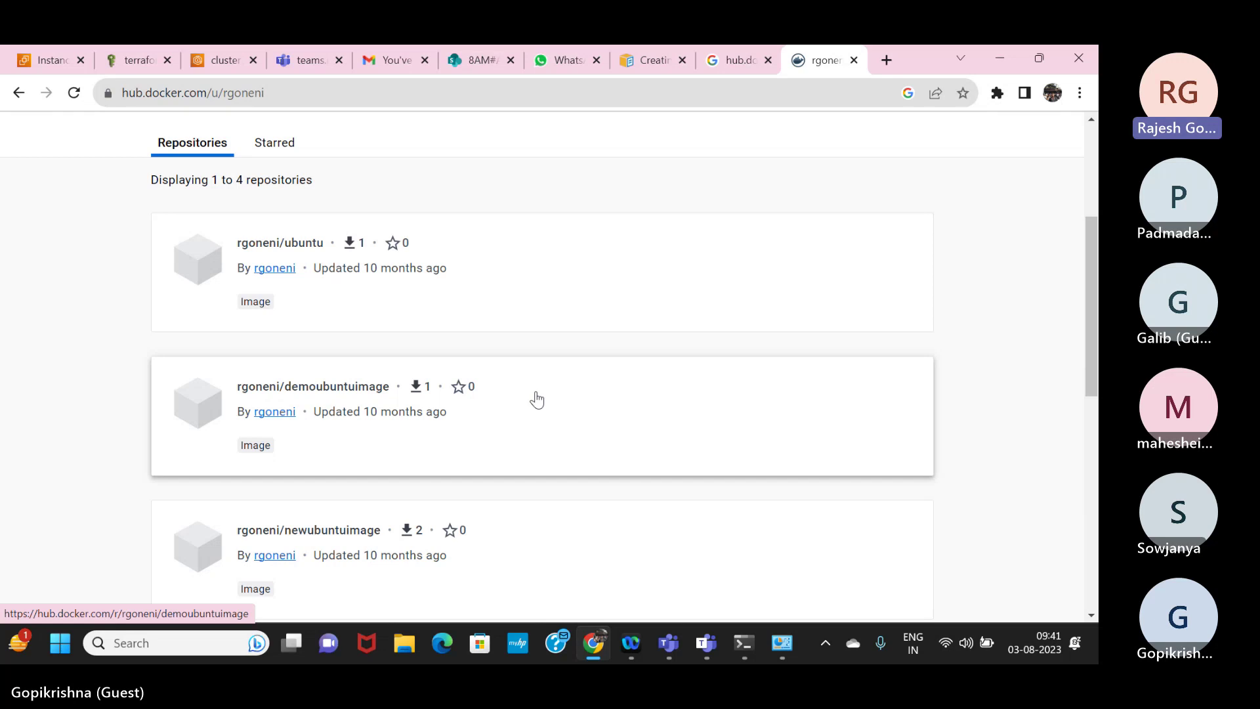
click(732, 60)
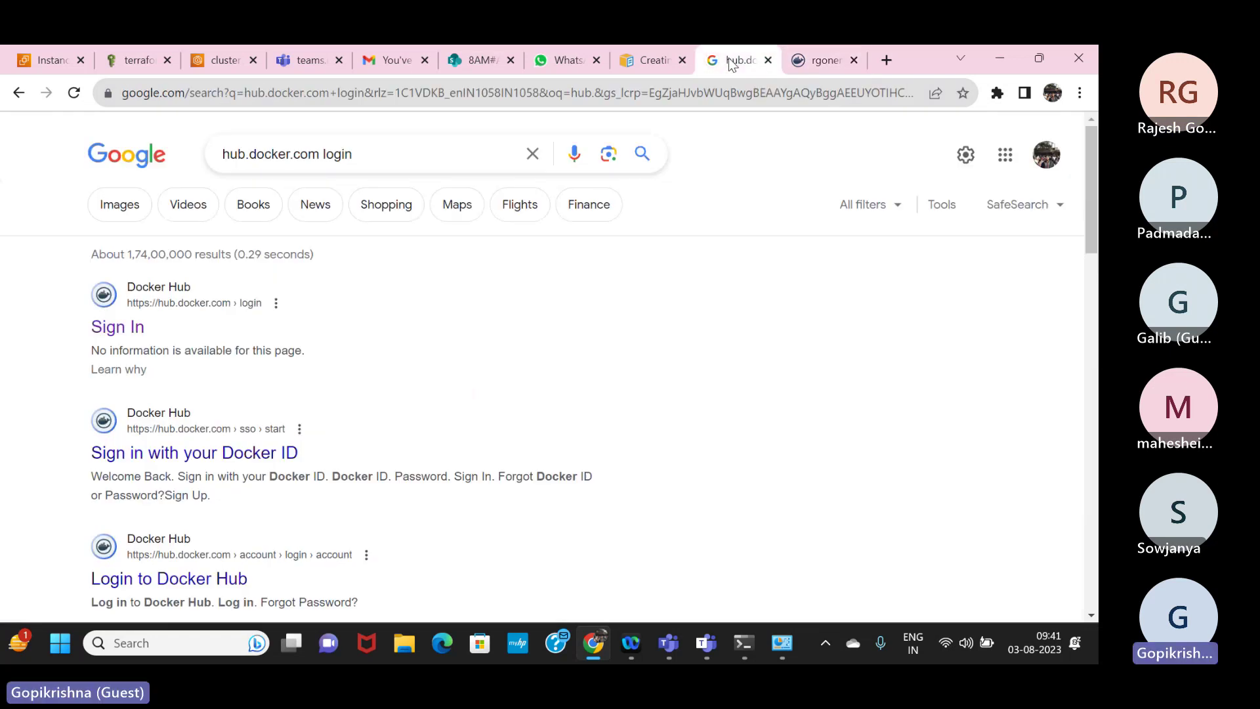
From the EKS kubeconfig guide, open 'Getting started with Amazon EKS' in a new tab and view it
click(651, 61)
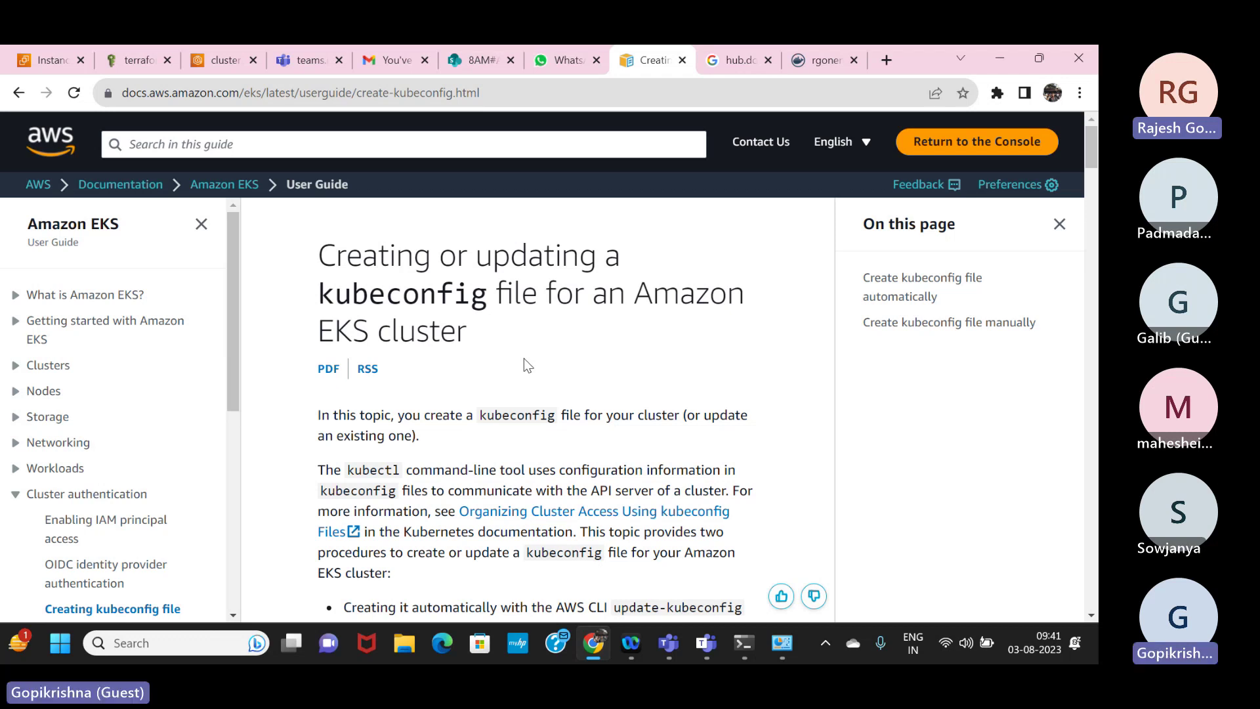
scroll(529, 365, down, 10)
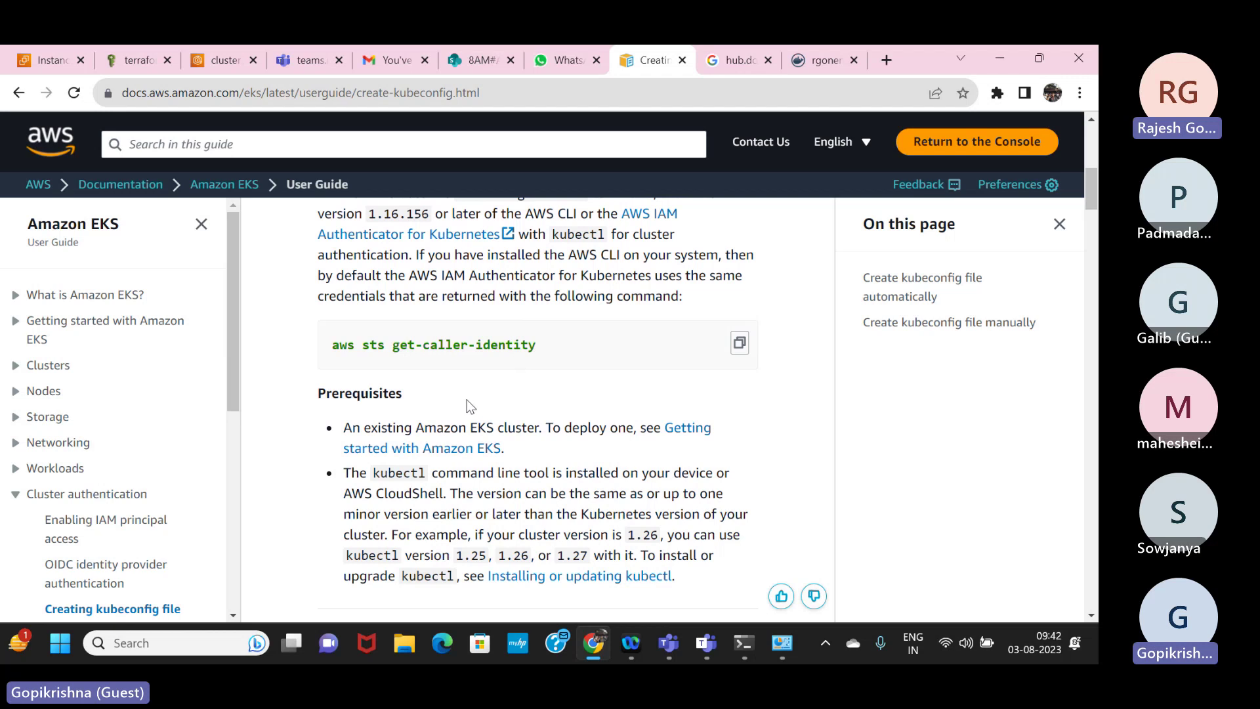
right_click(478, 451)
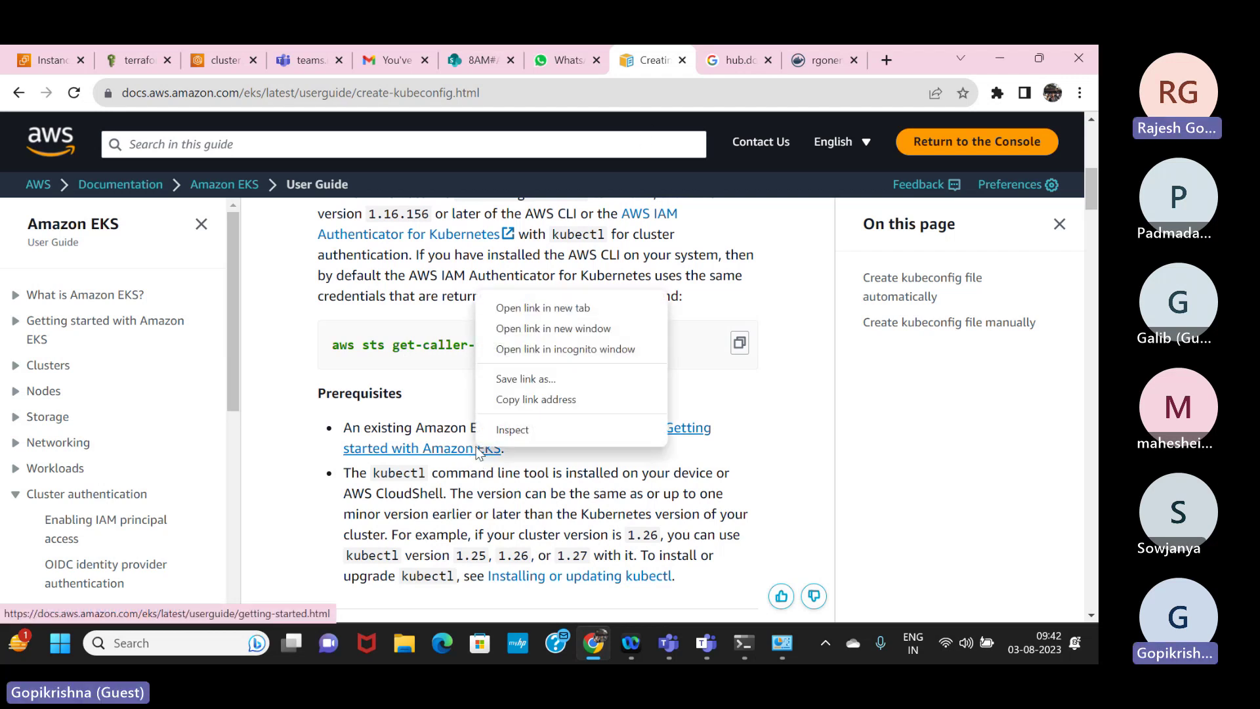
click(538, 308)
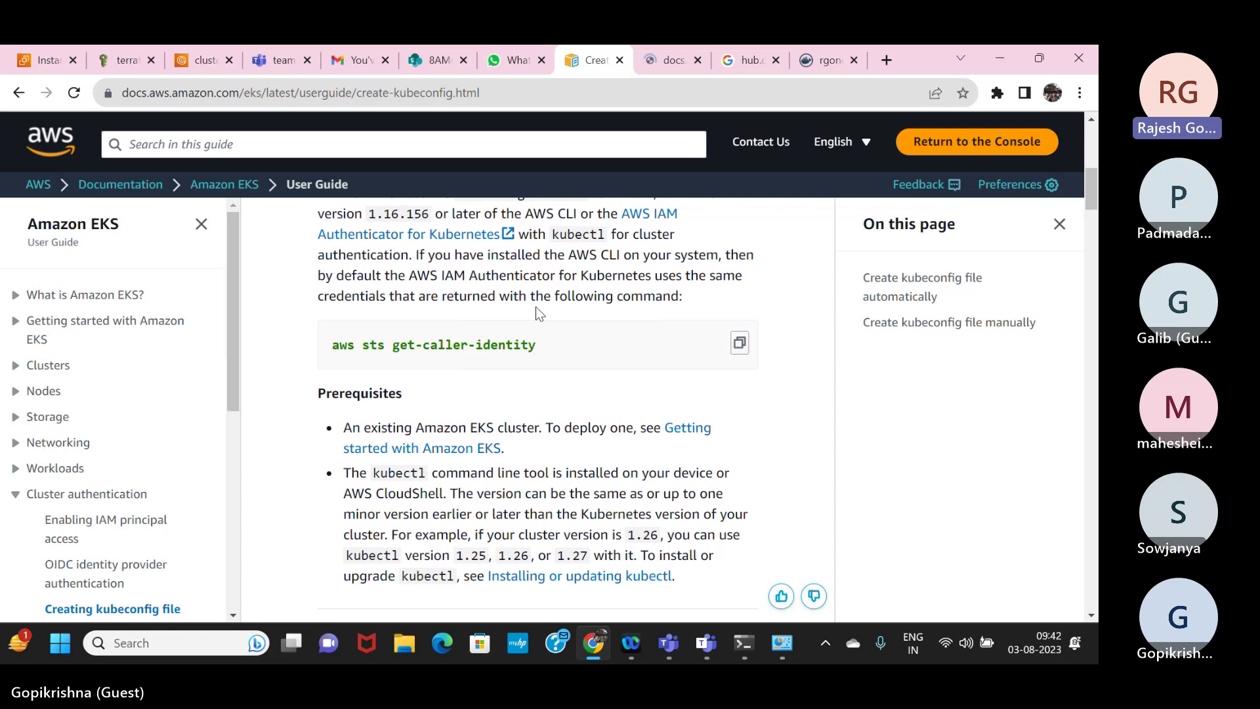
click(670, 65)
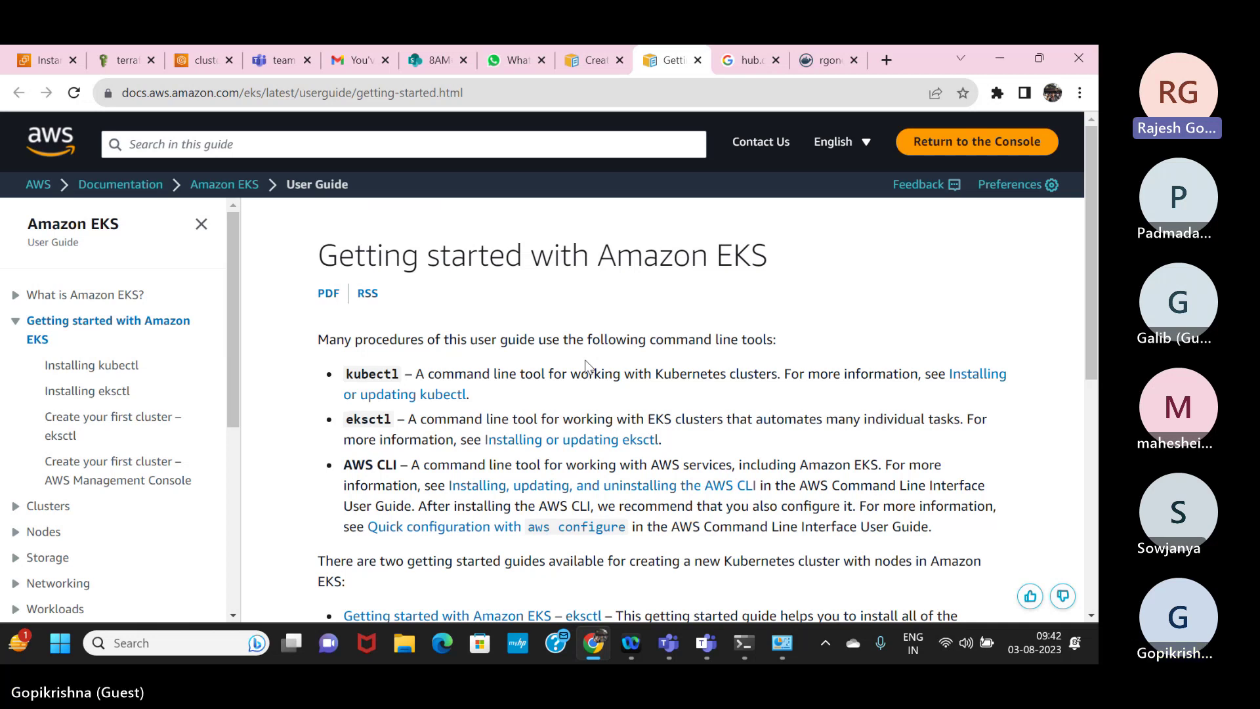
Scroll the kubeconfig guide to the aws eks update-kubeconfig AWS CLI step
click(597, 63)
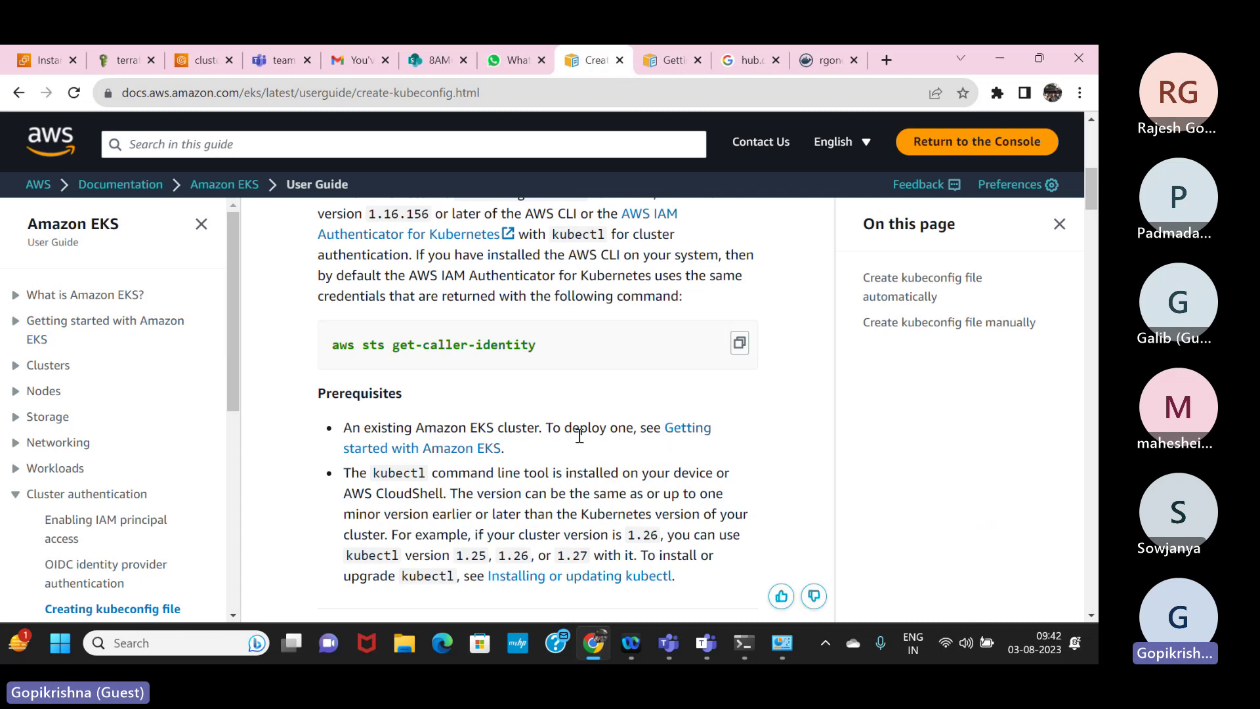
scroll(579, 435, down, 3)
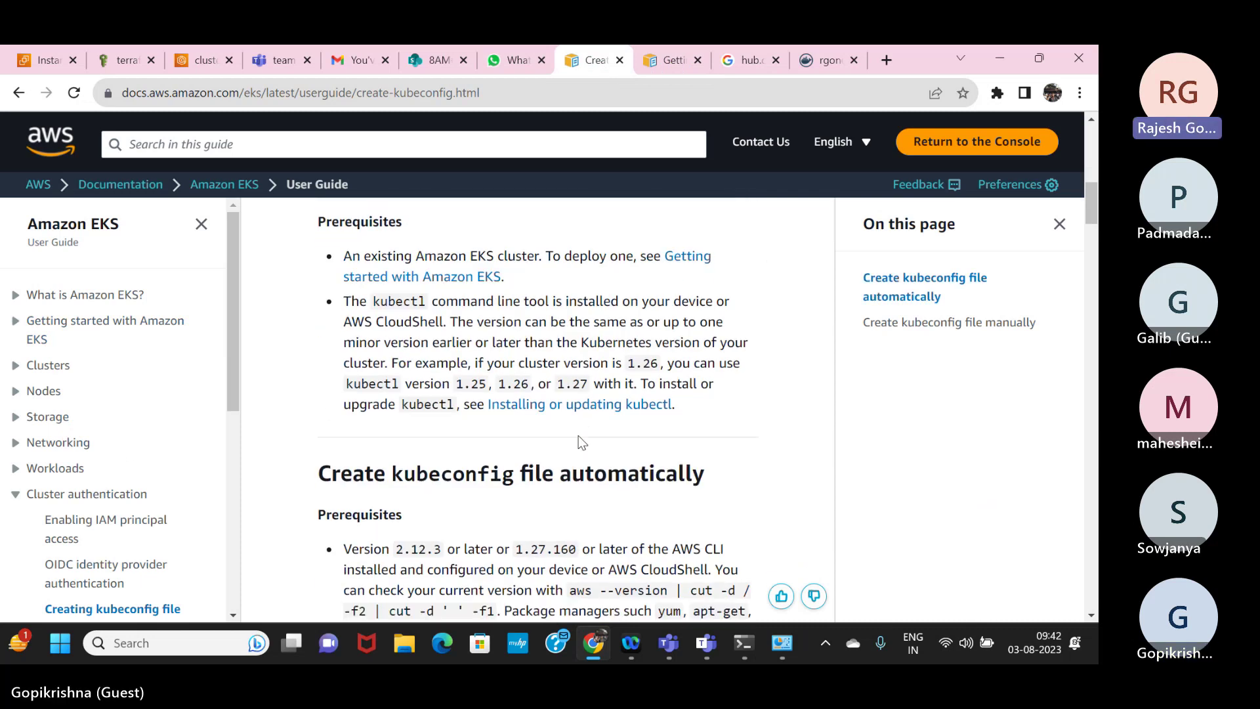
scroll(579, 440, down, 1)
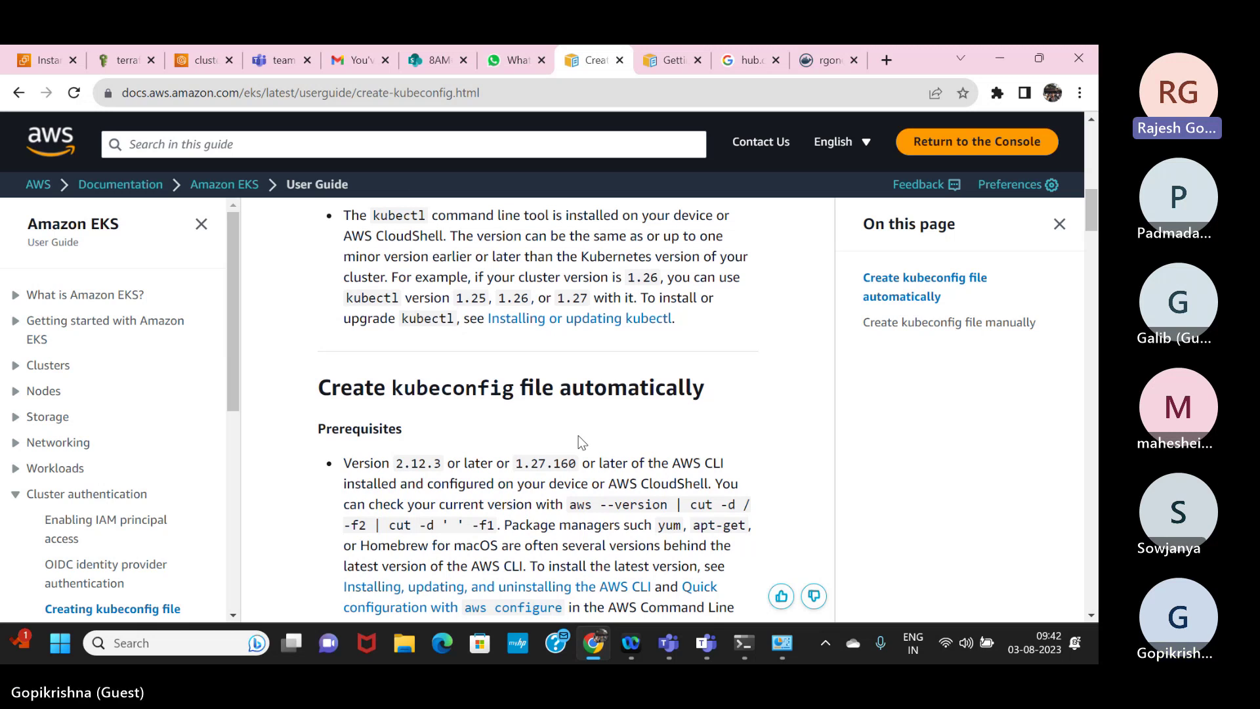
scroll(577, 435, down, 1)
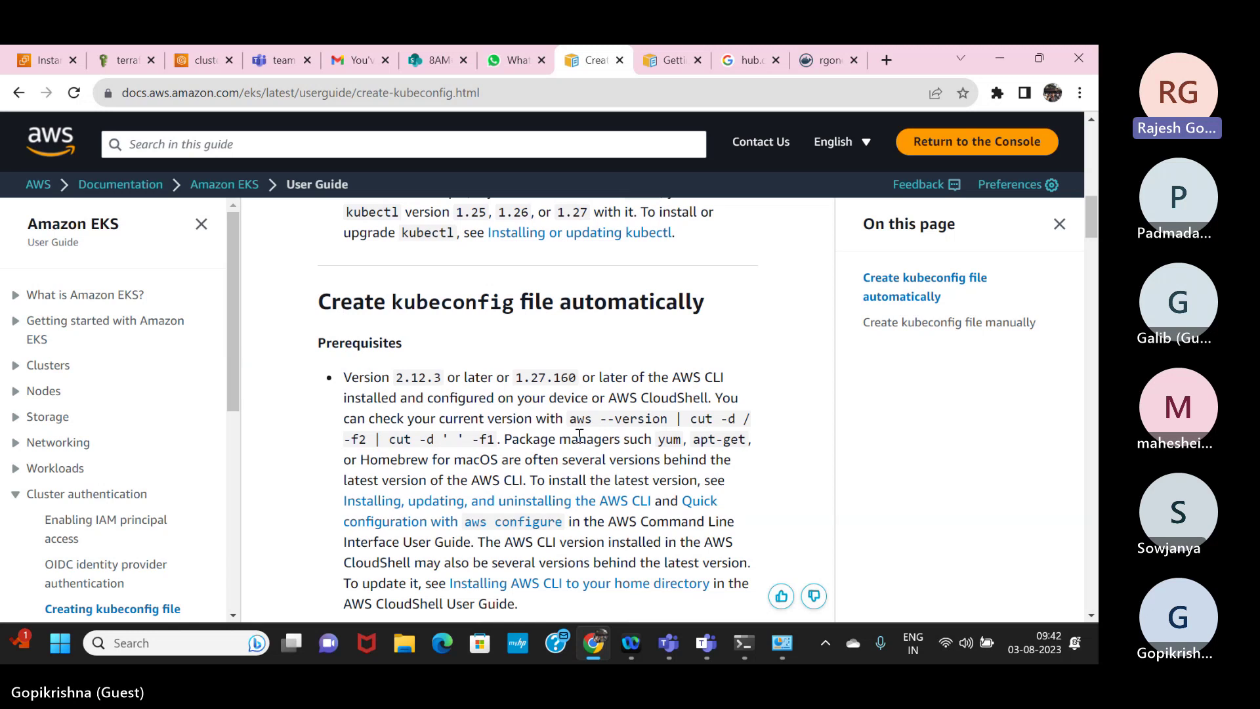
scroll(580, 435, down, 5)
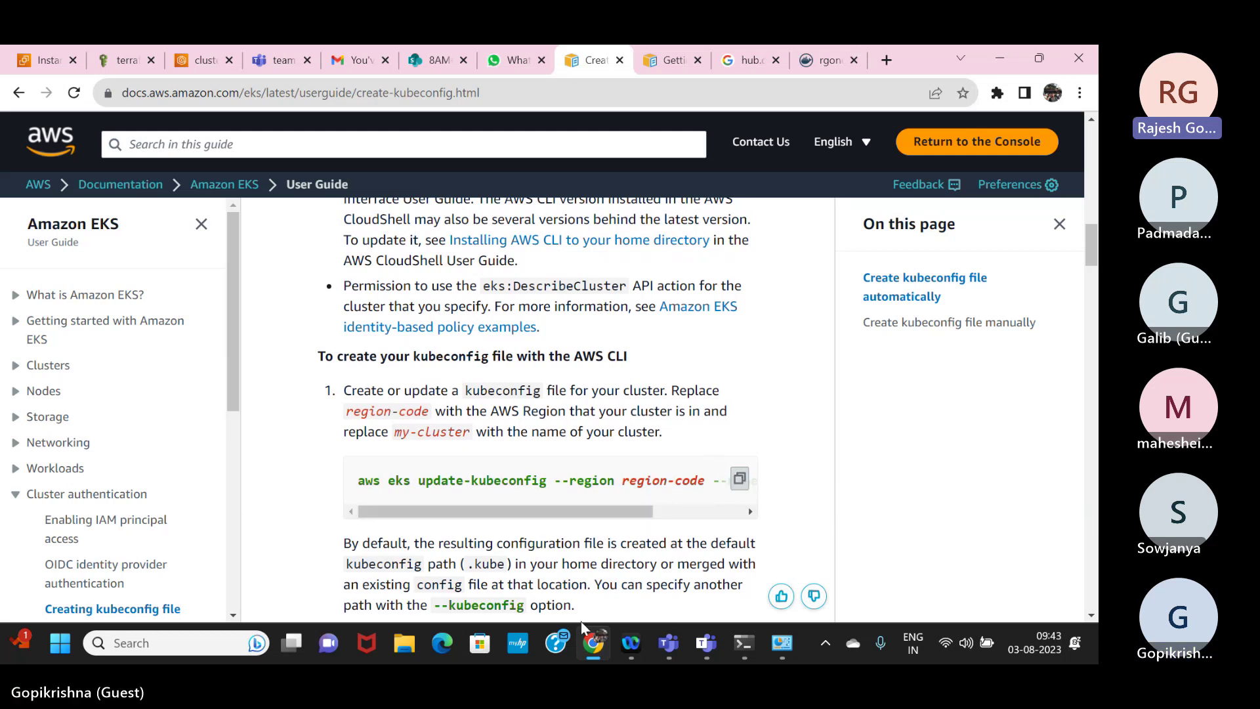
Launch Notepad++ from Windows search
click(227, 635)
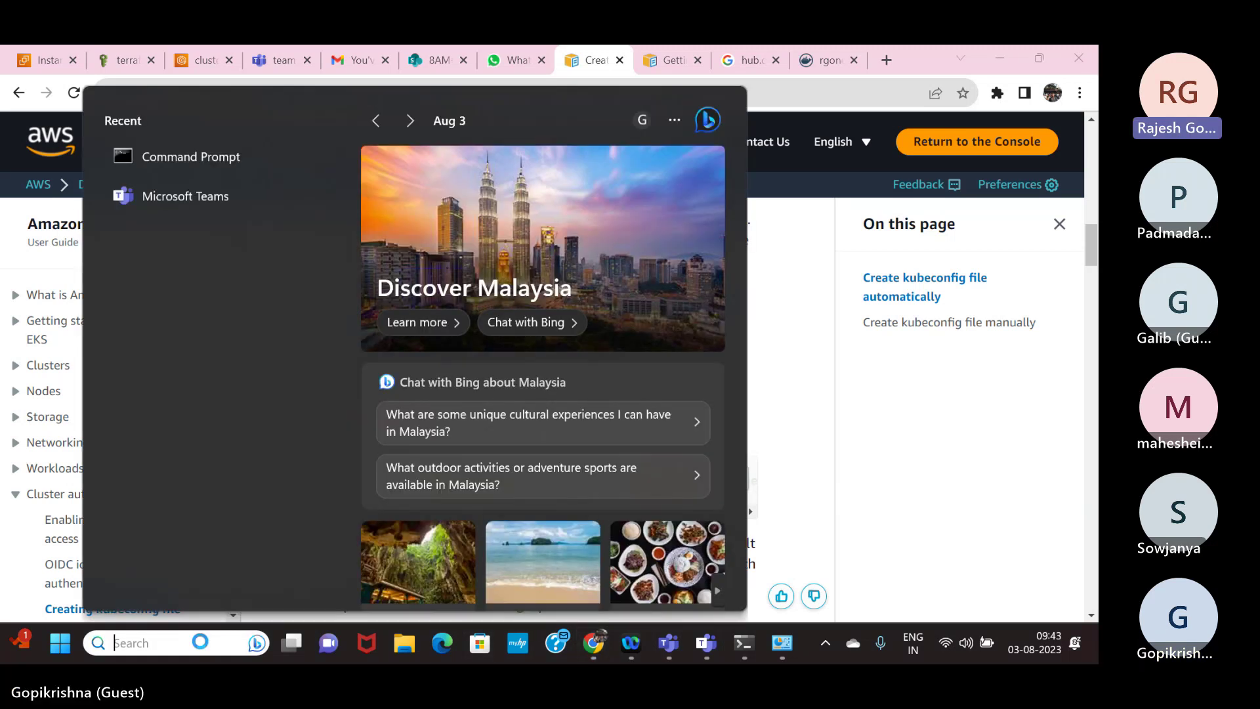
text(not)
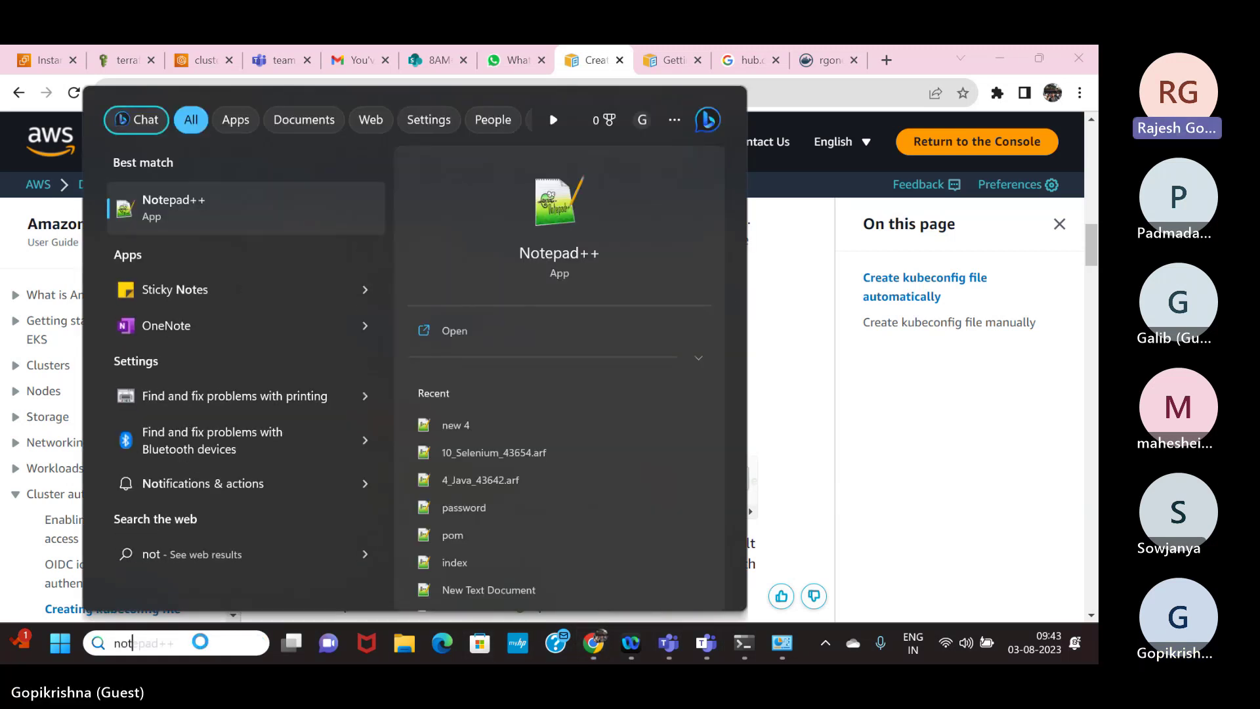
click(165, 209)
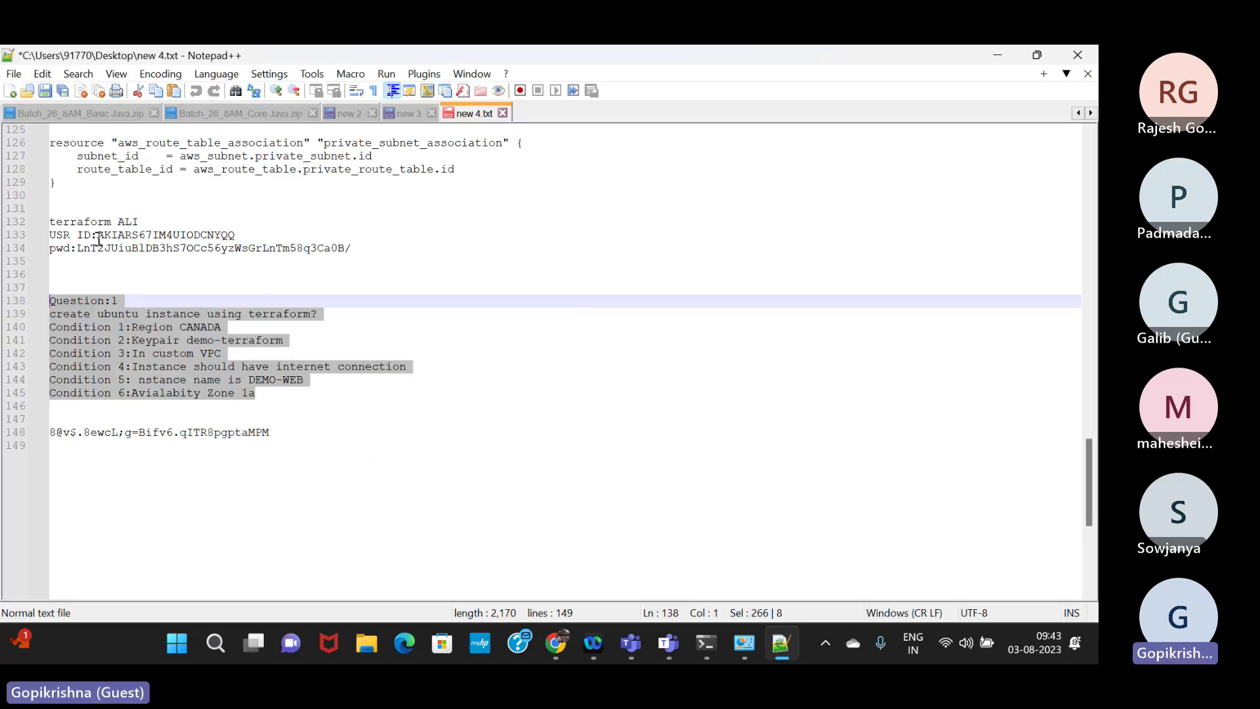
click(370, 248)
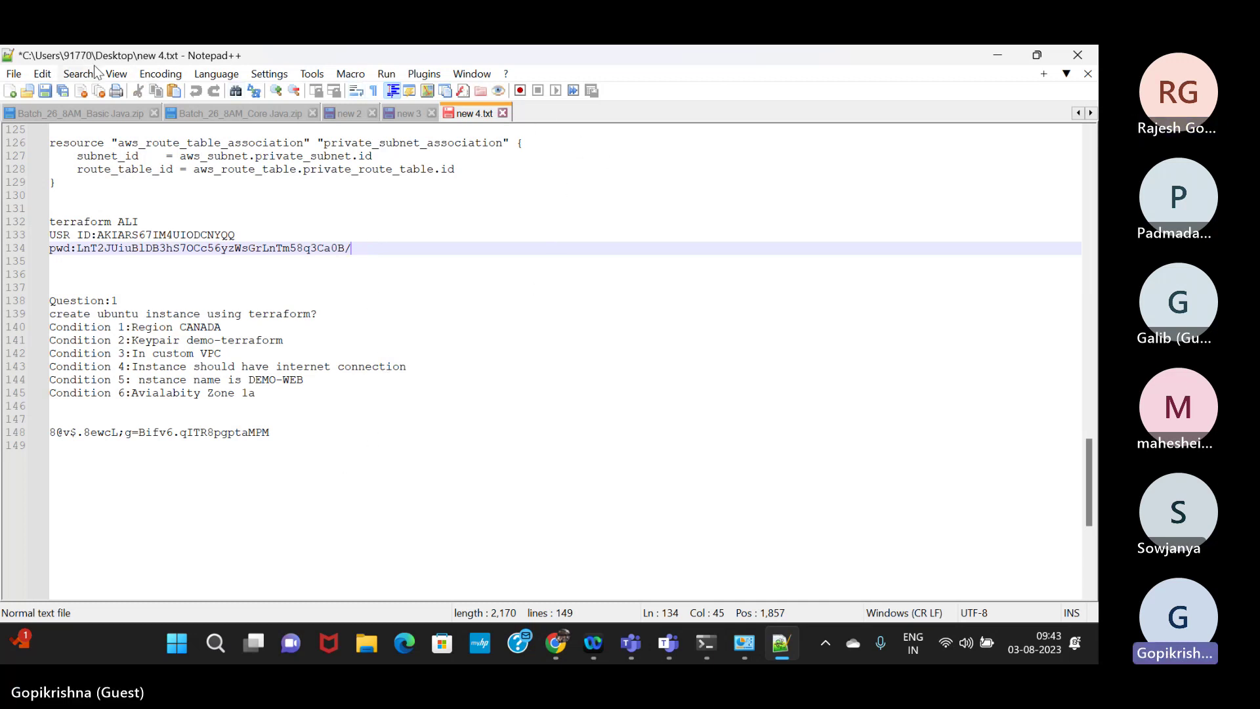
Paste the update-kubeconfig command into a new Notepad++ document, then return to Chrome
click(19, 74)
click(33, 93)
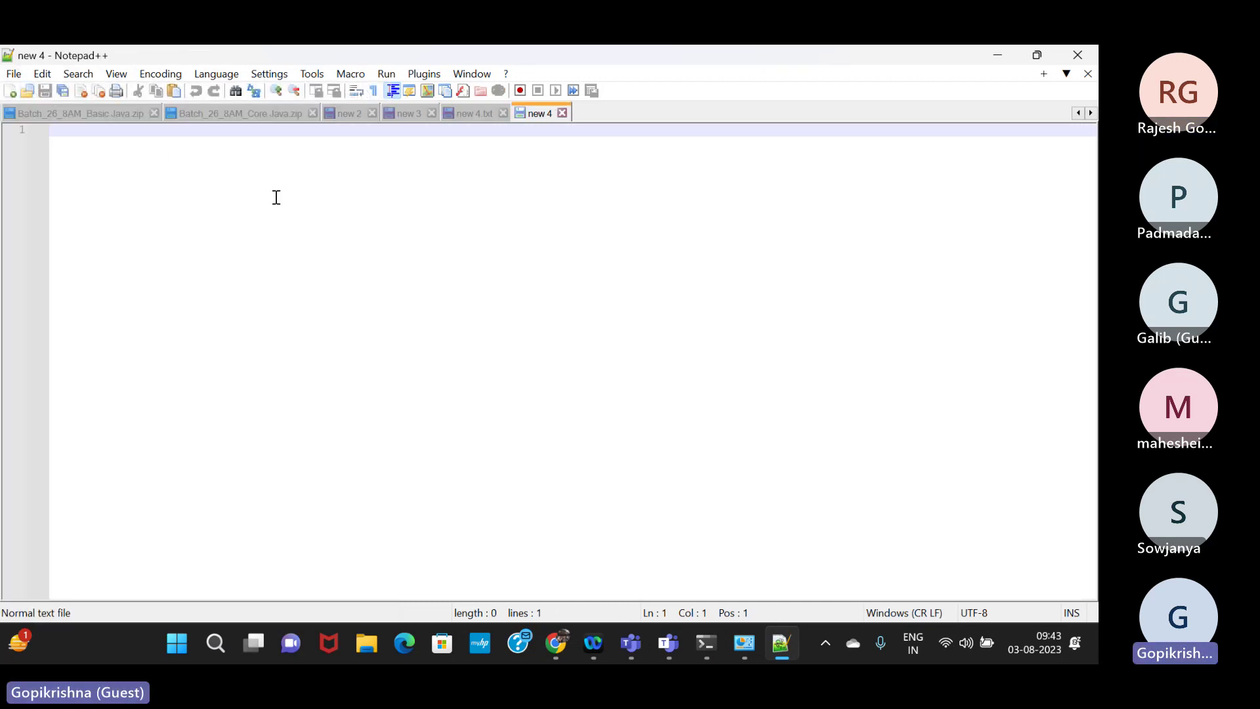
text(aws eks update-kubeconfig --region region-code --name my-cluster)
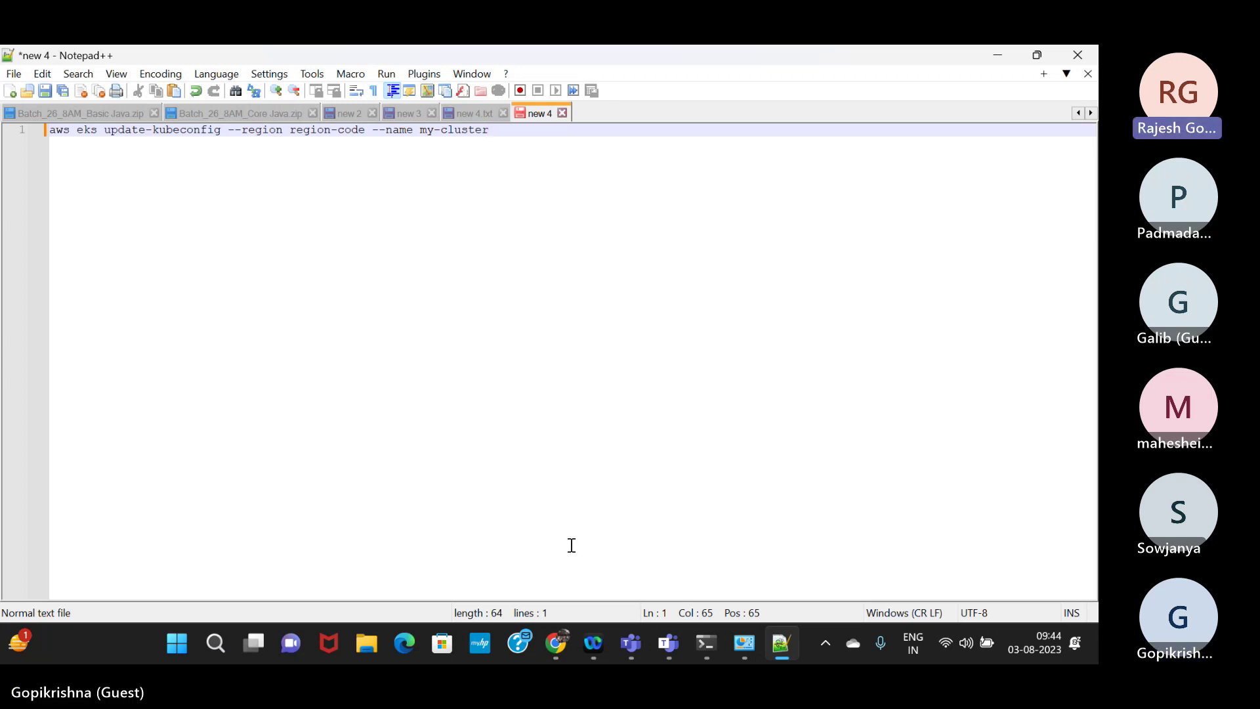
mouse_move(560, 649)
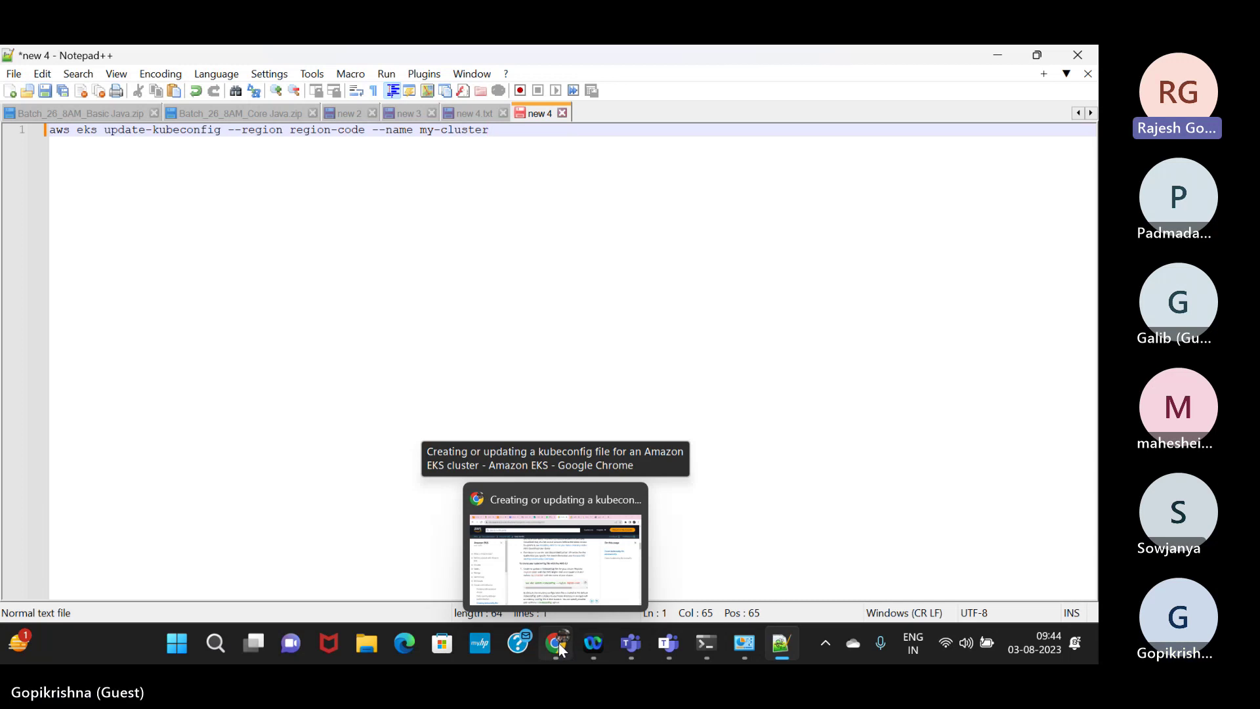
click(560, 648)
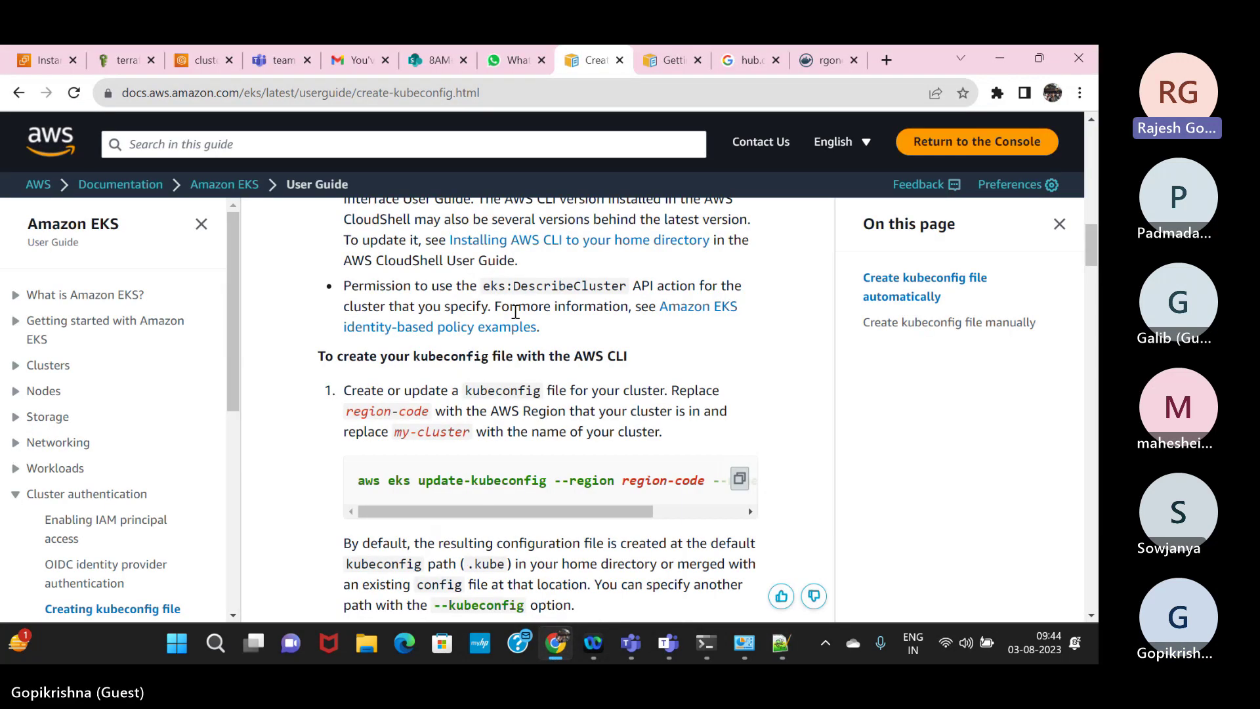
Replace the region-code placeholder with ap-south-2, copied from the EC2 console address
click(44, 57)
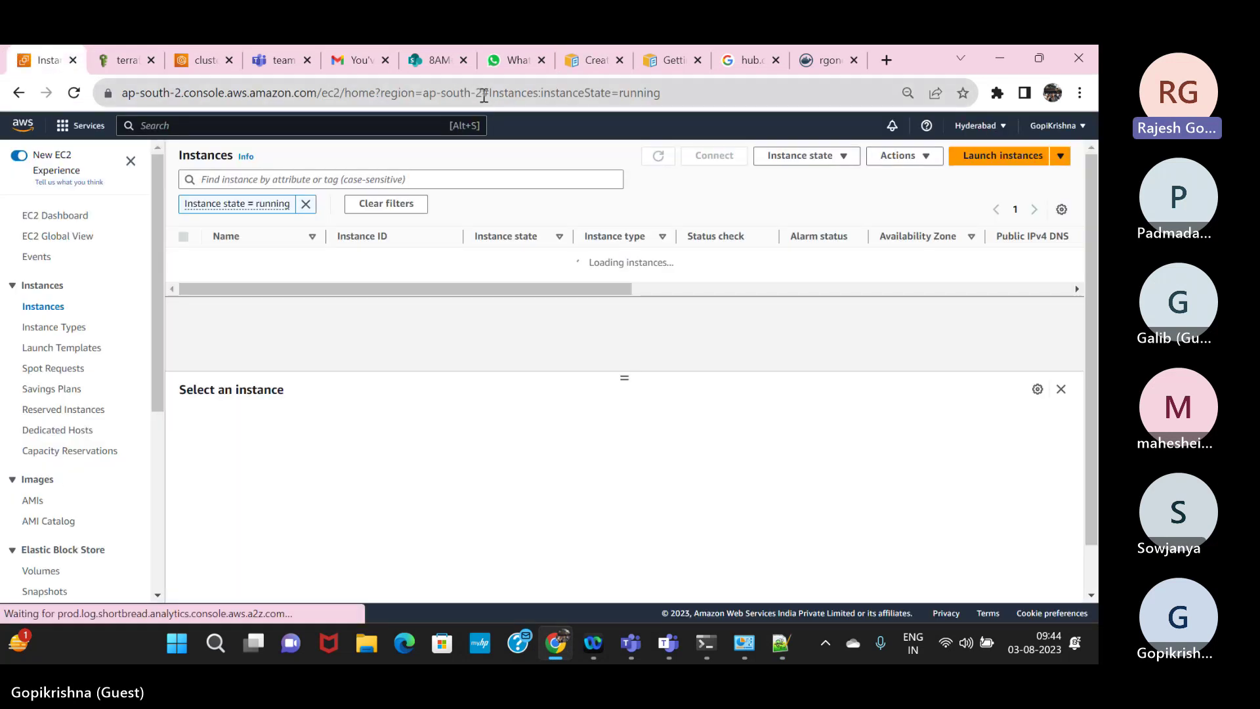
drag(475, 92, 423, 93)
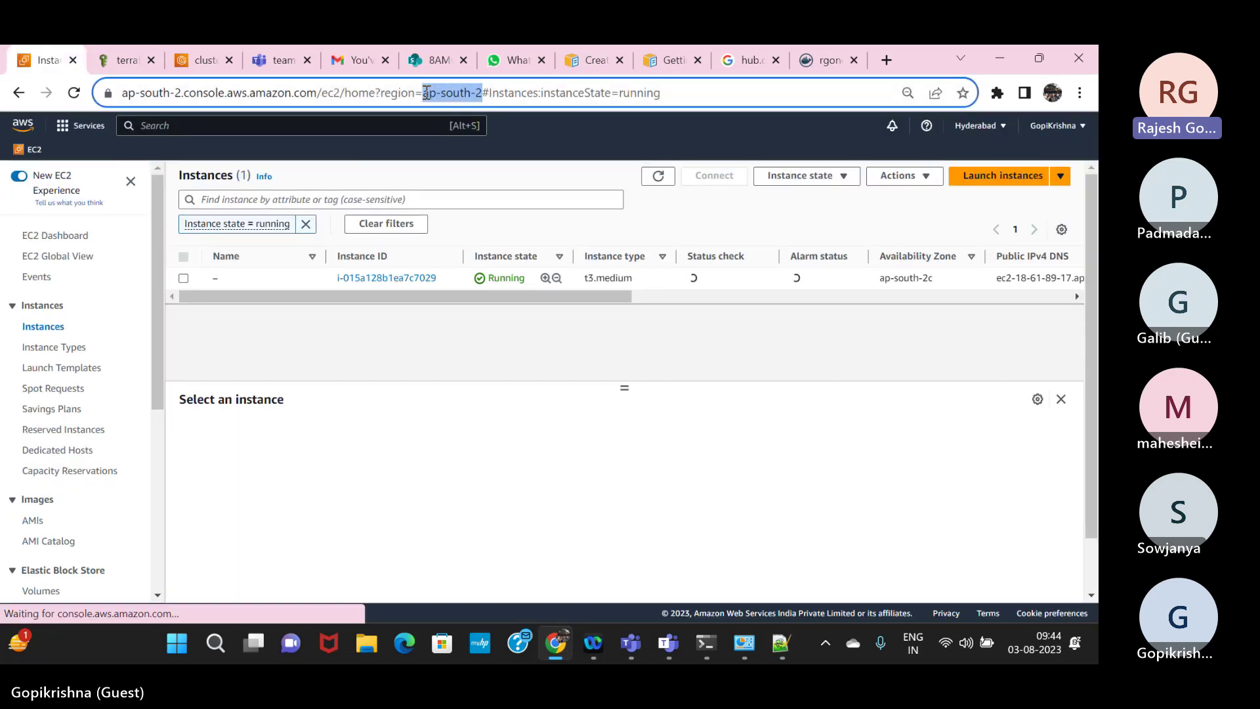
right_click(470, 93)
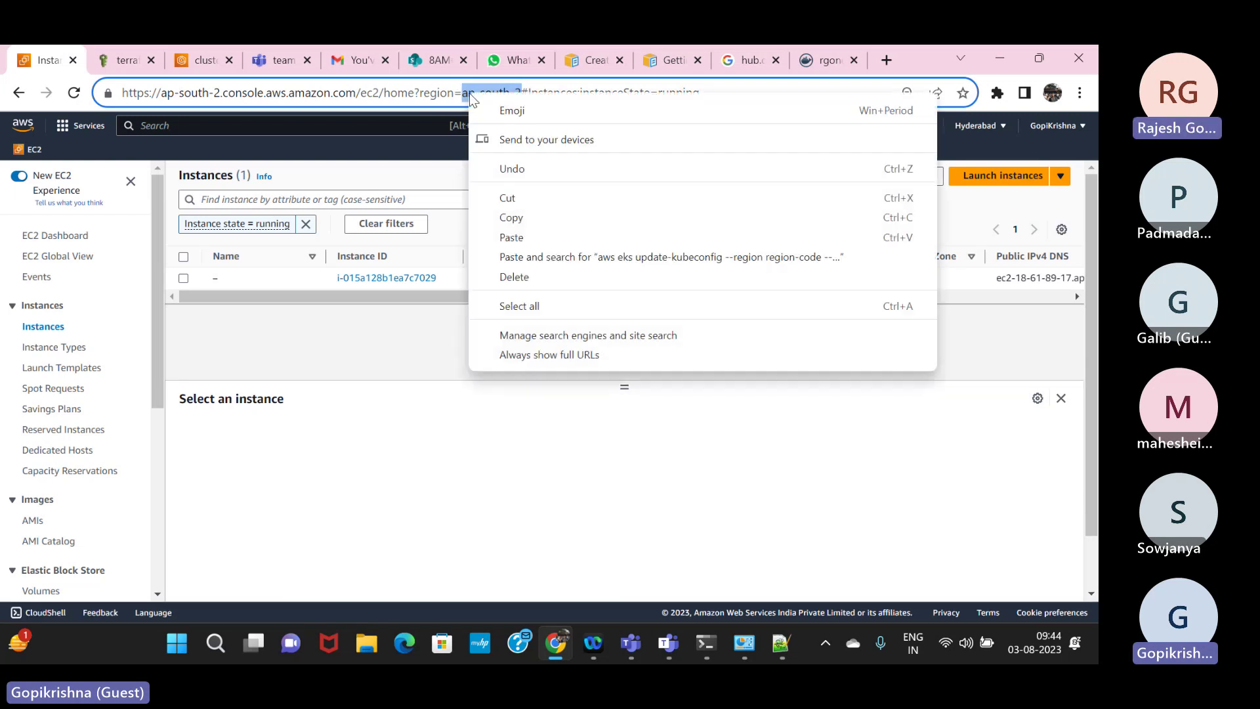
click(518, 215)
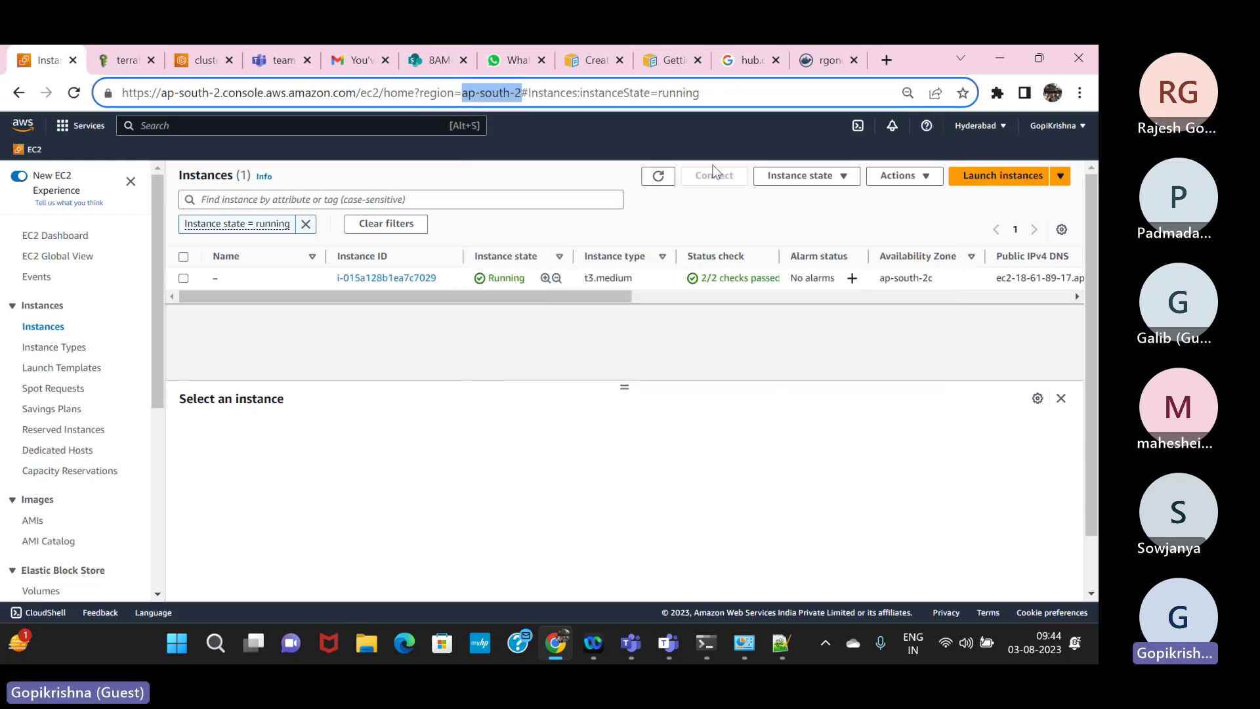
click(781, 645)
click(324, 132)
double_click(325, 132)
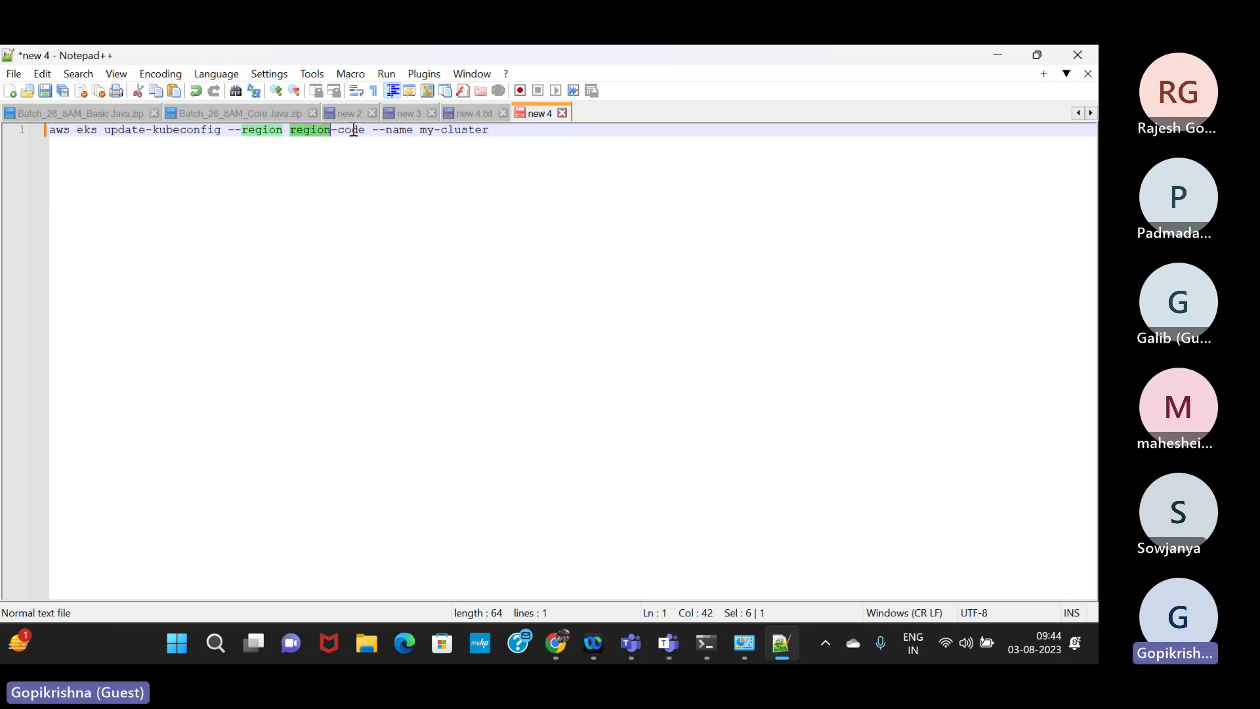
drag(365, 132, 292, 133)
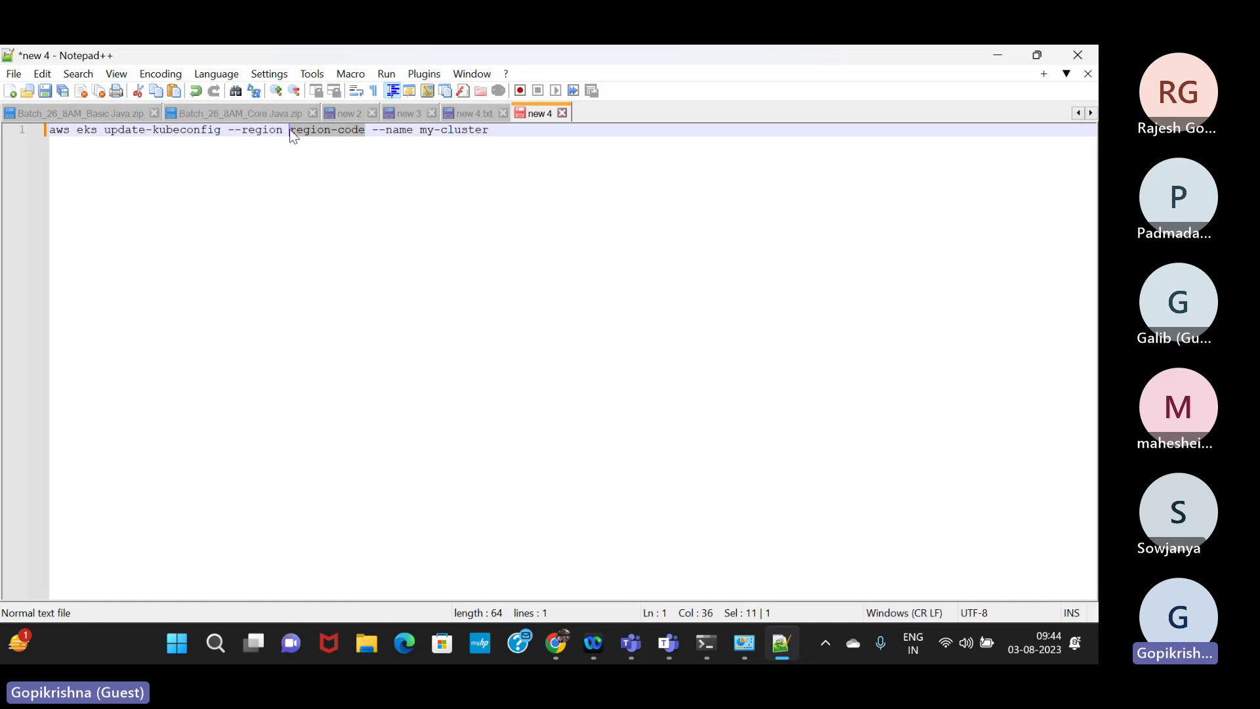
key(ctrl+v)
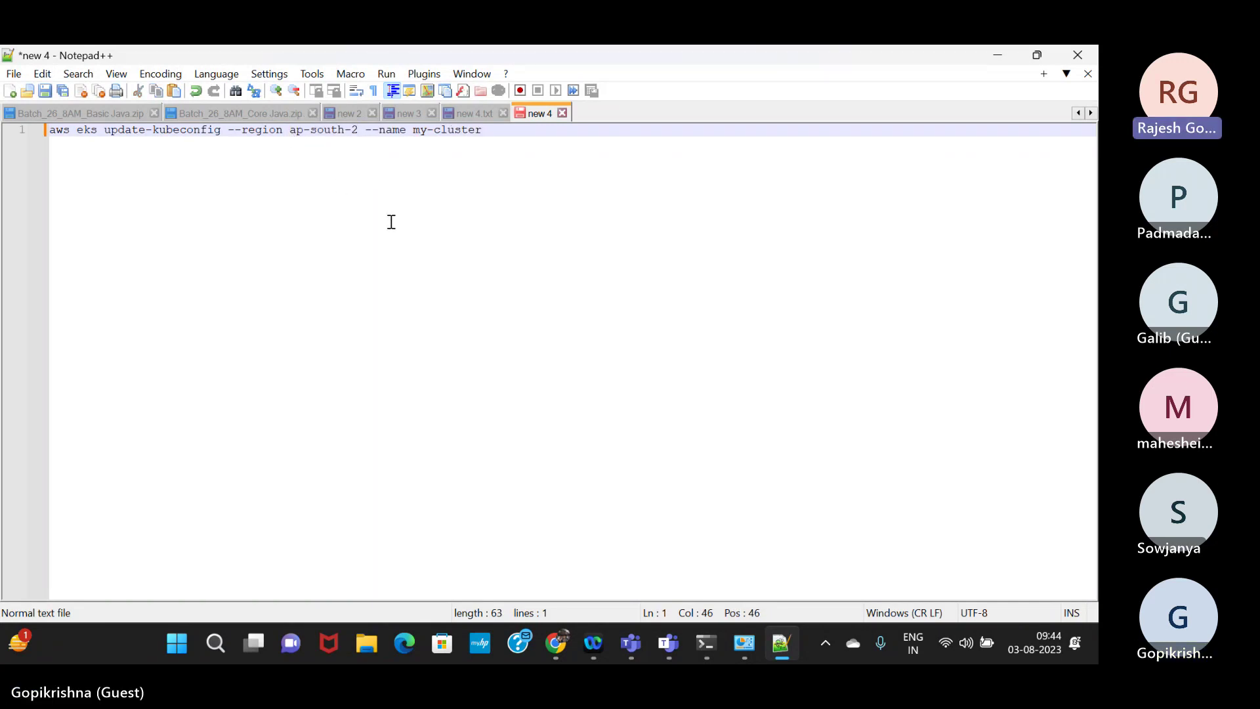
Replace my-cluster with cluster-eks from the EKS cluster page and select the finished command
click(561, 644)
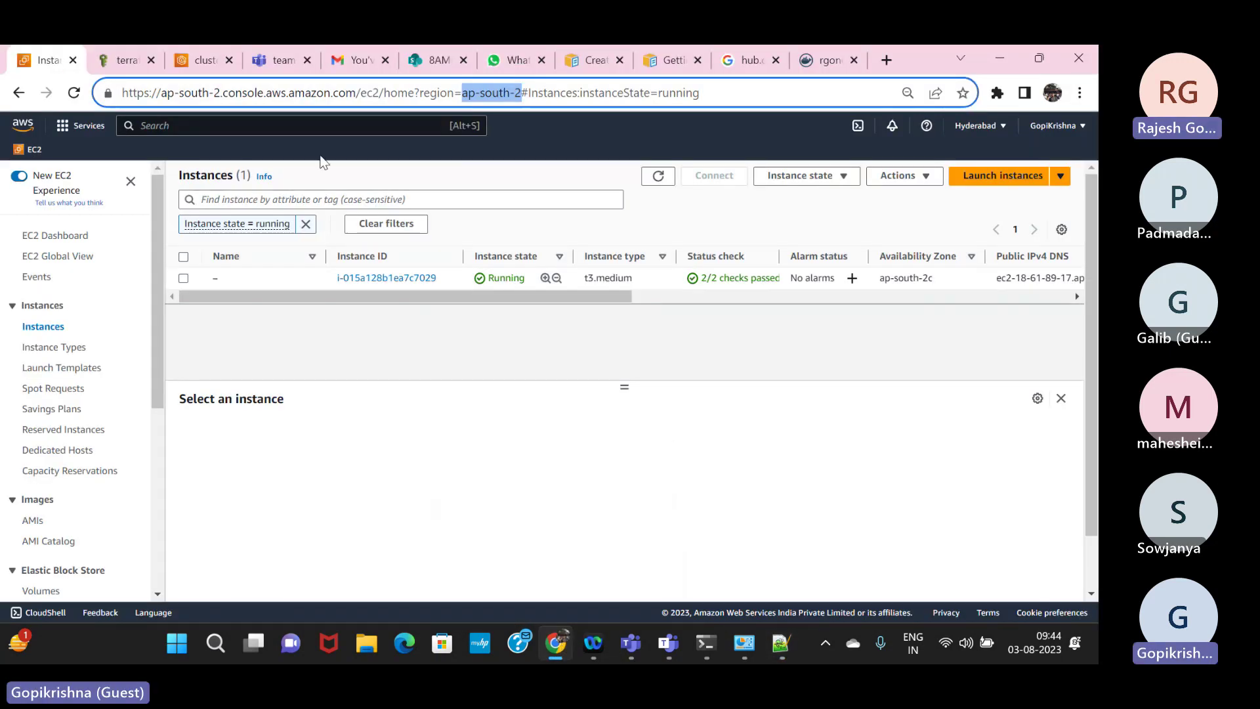
click(207, 60)
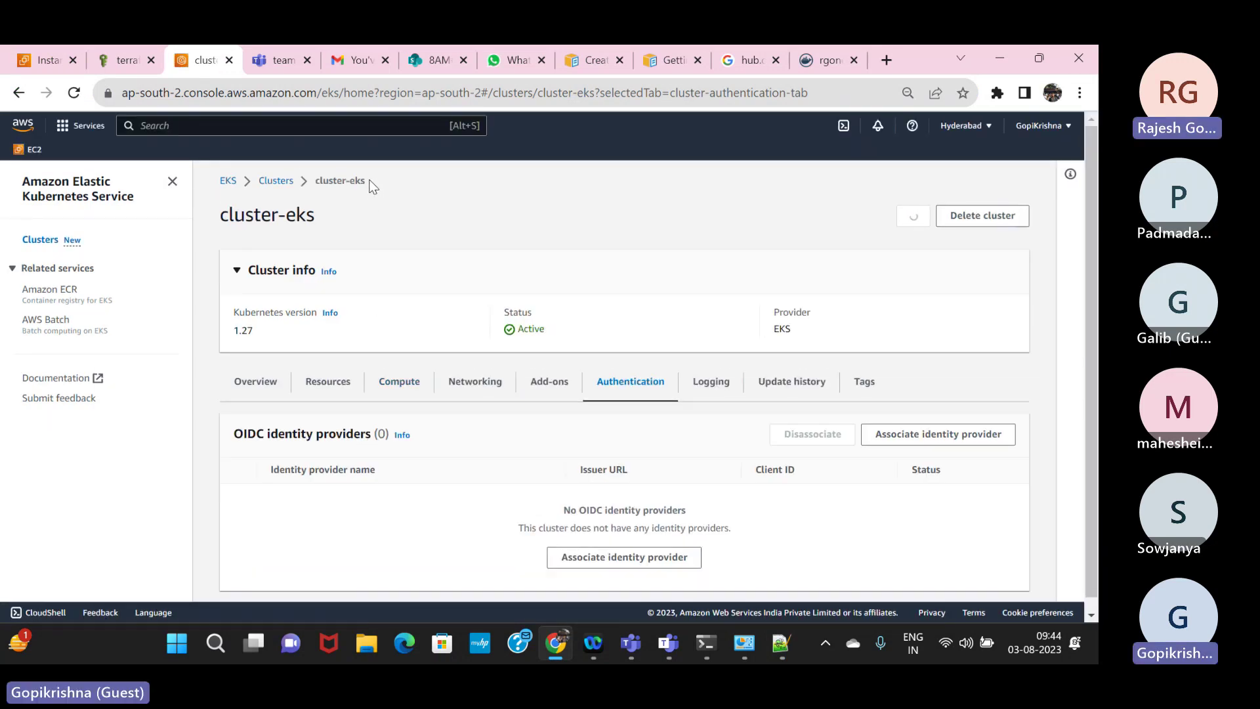
drag(366, 182, 315, 181)
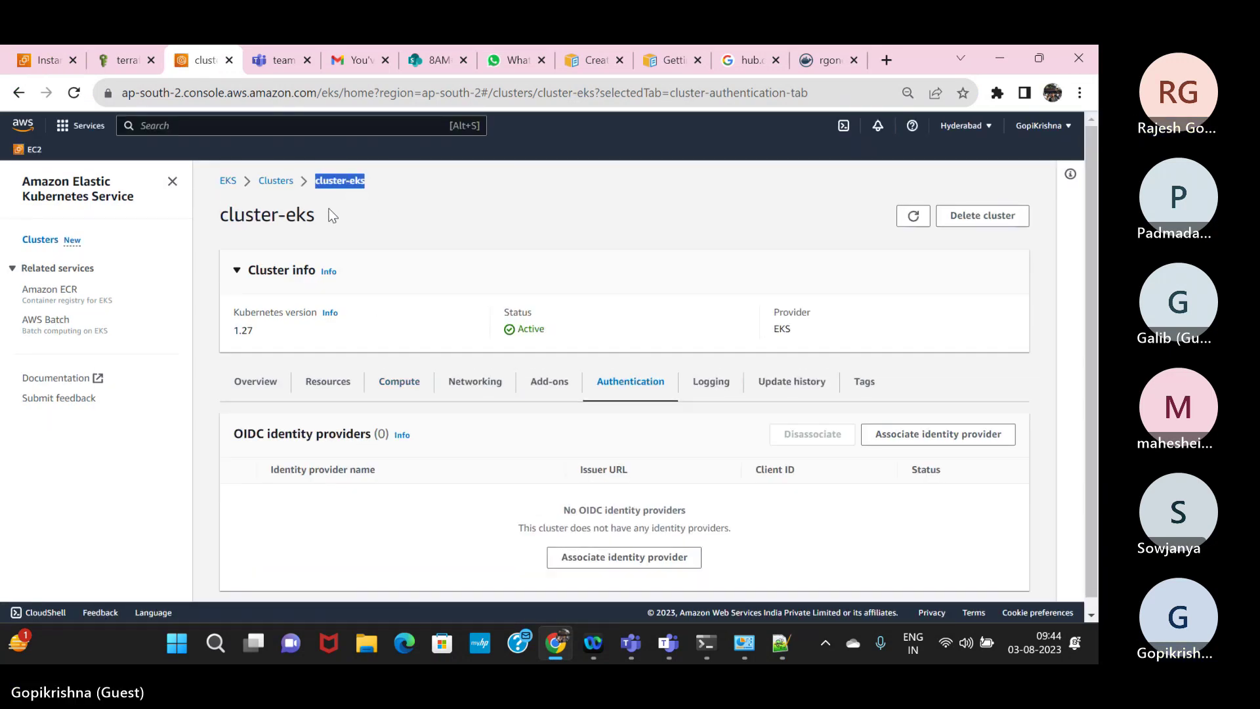
click(781, 643)
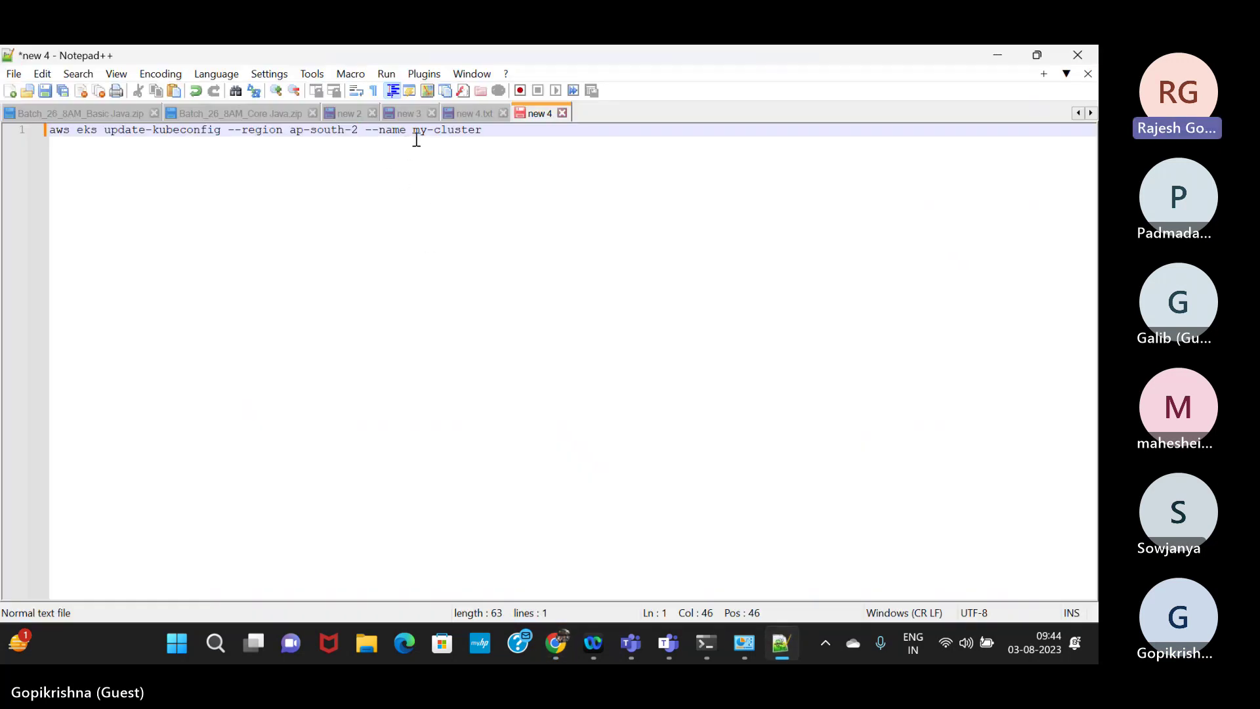
click(489, 131)
drag(488, 130, 417, 132)
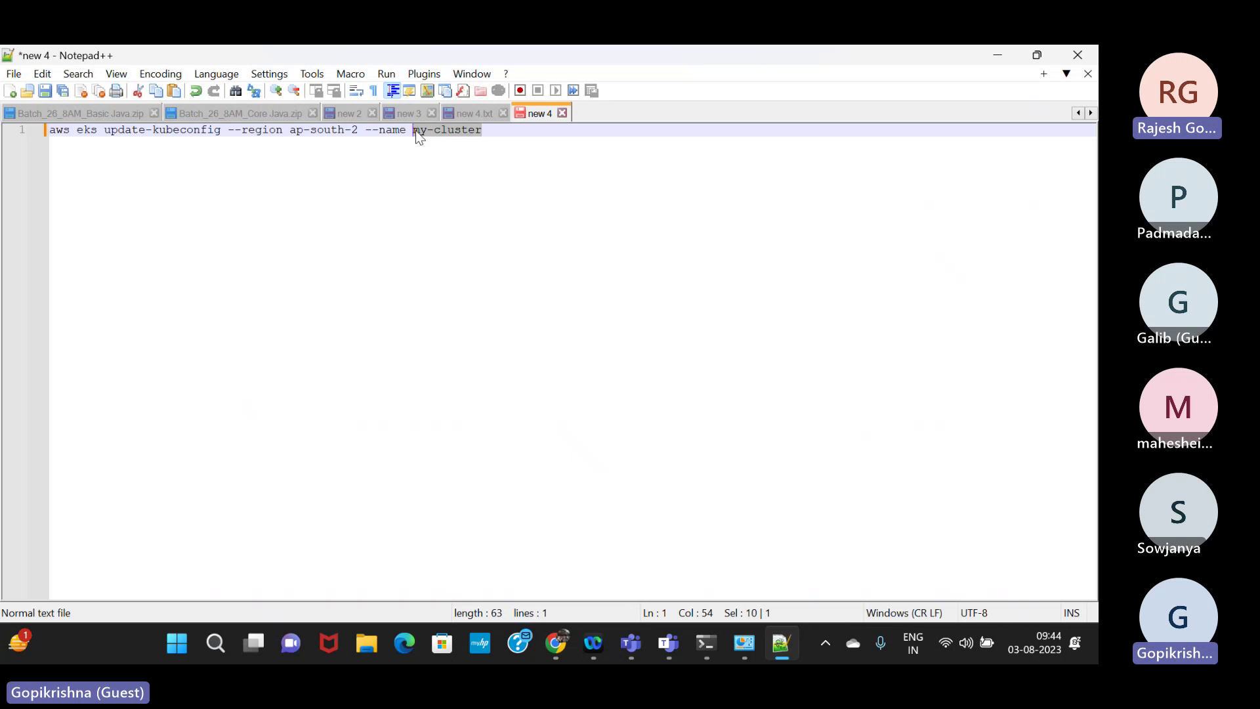
key(ctrl+v)
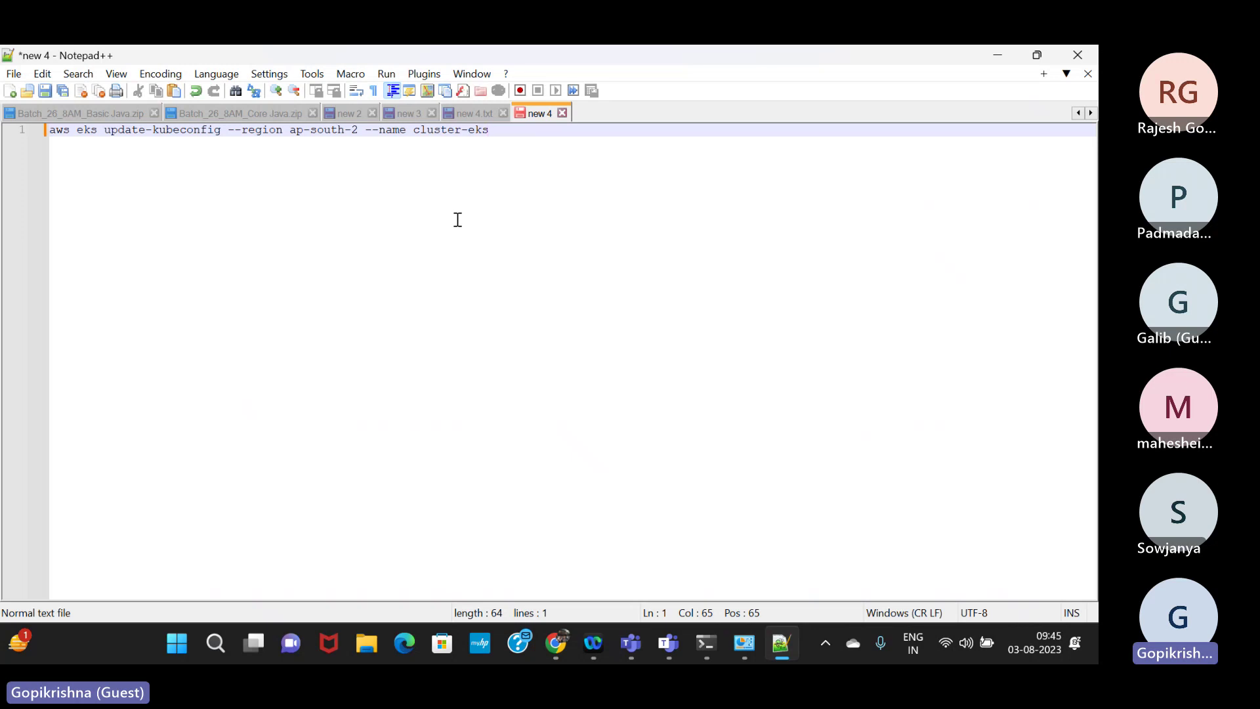
drag(502, 130, 47, 129)
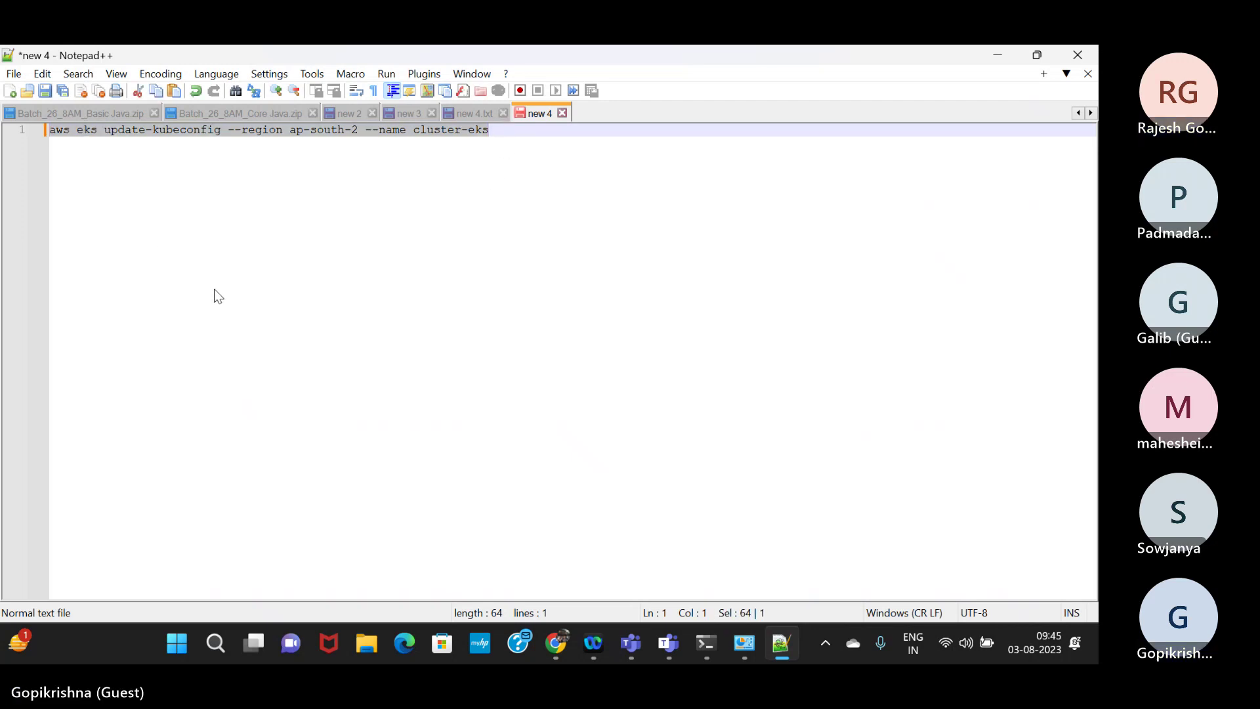
Run aws eks update-kubeconfig --region ap-south-2 --name cluster-eks in Command Prompt
click(706, 645)
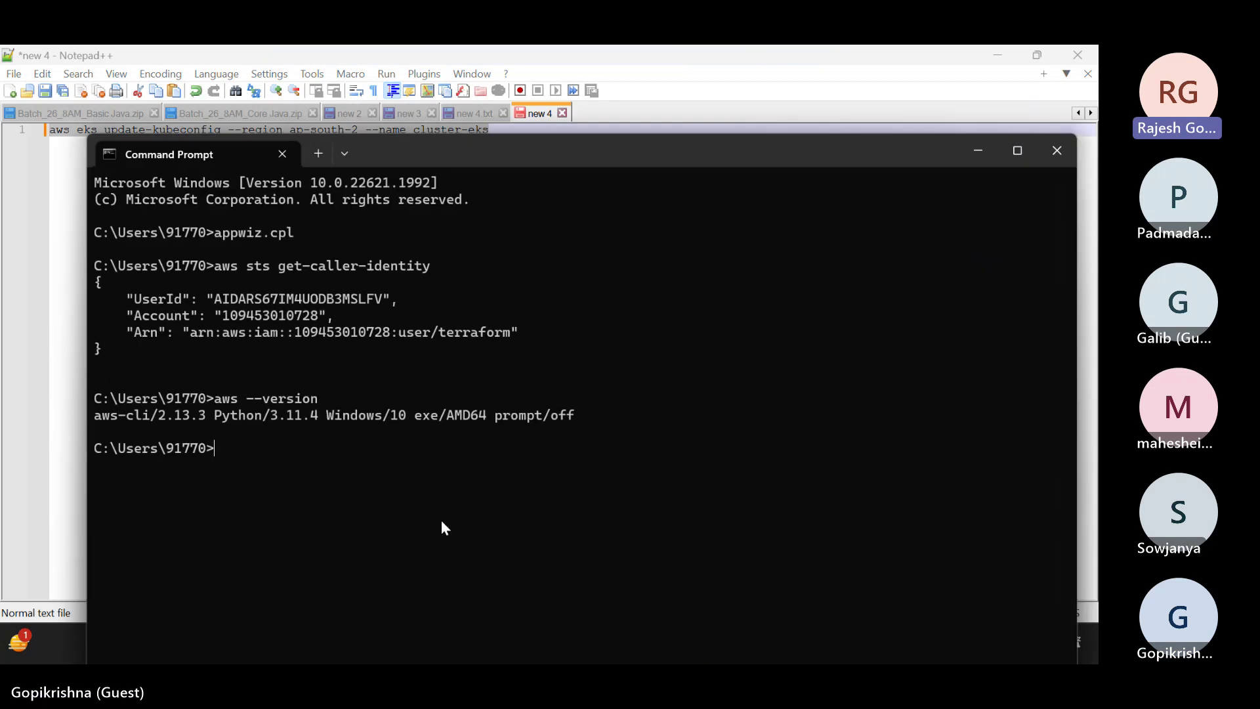
key(ctrl+v)
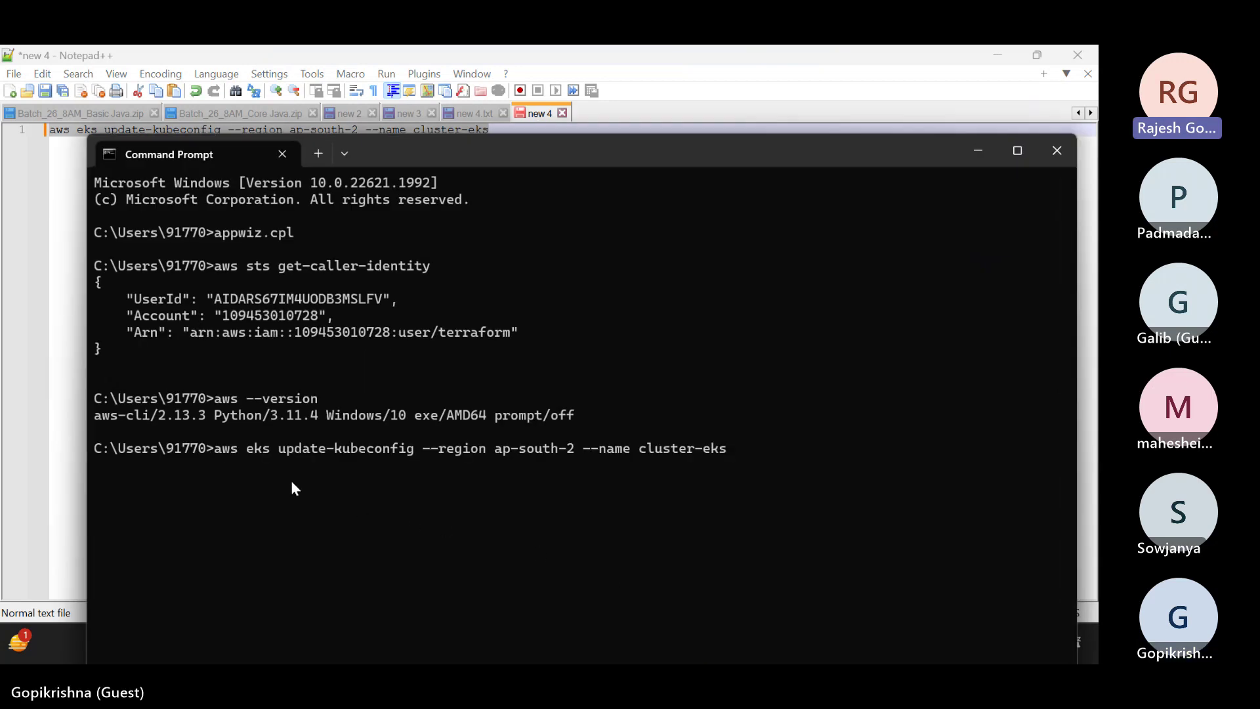
key(Return)
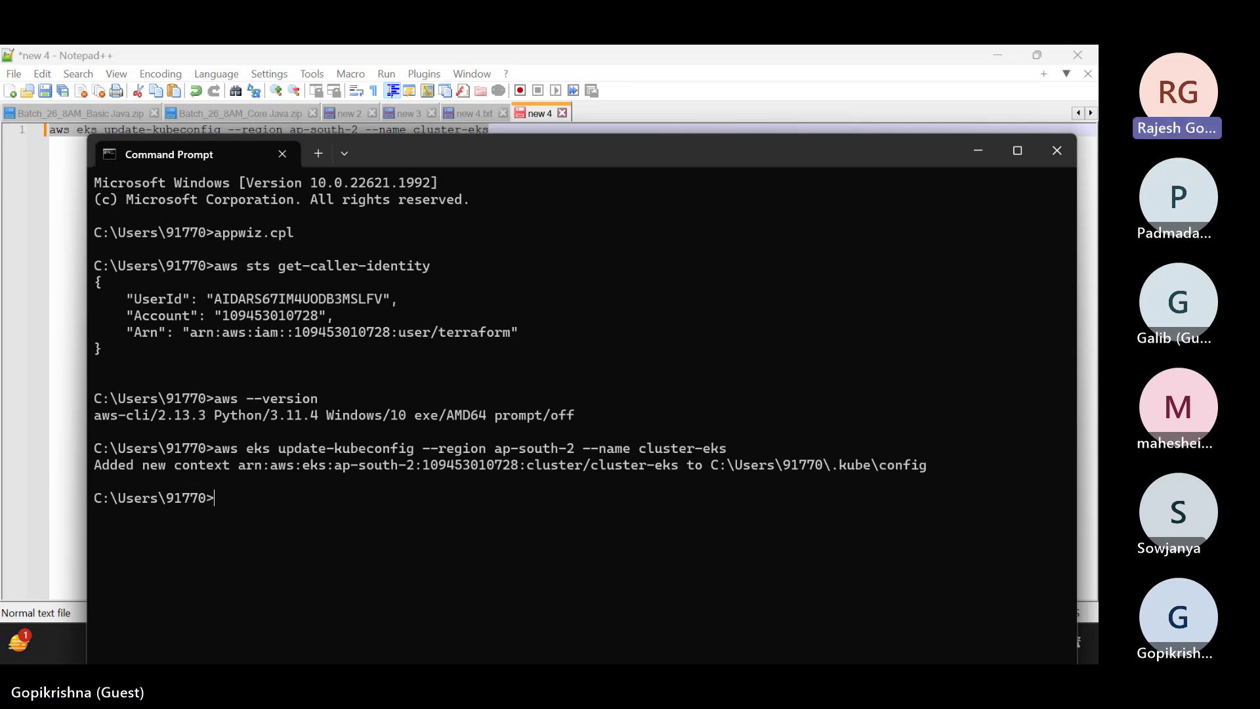
Minimize Command Prompt and bring up the create-kubeconfig guide in Chrome
click(977, 150)
click(548, 642)
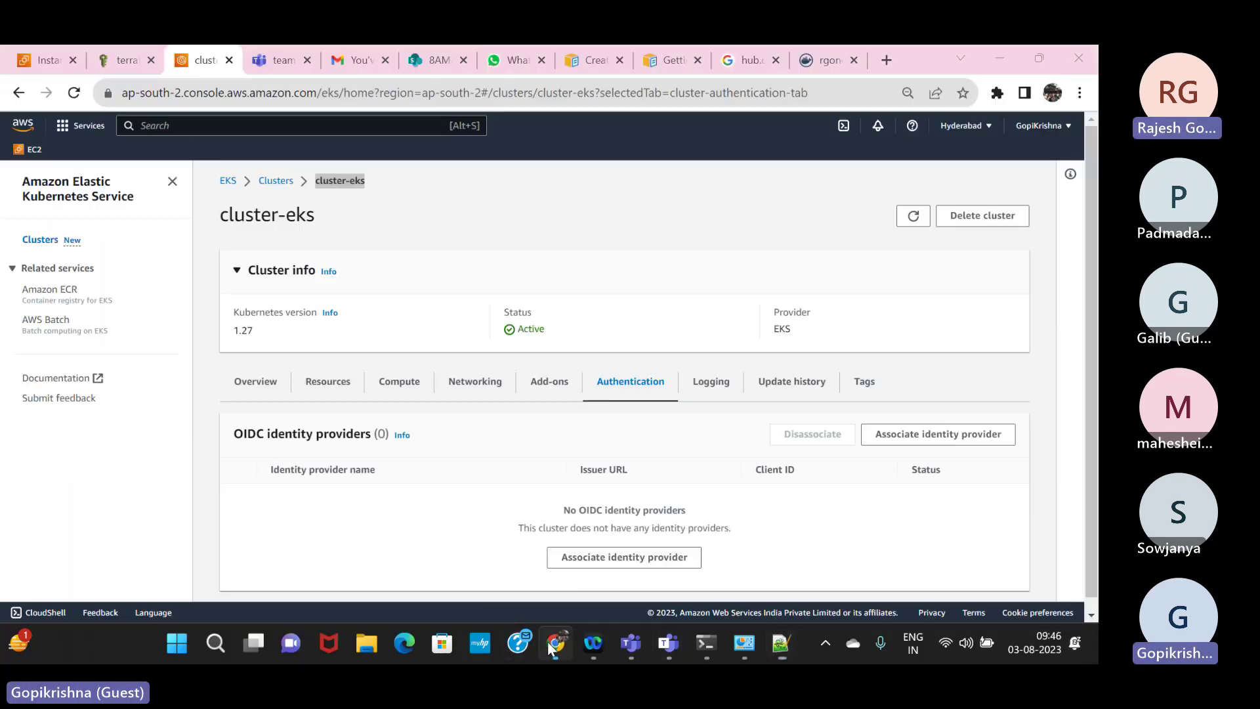
click(590, 61)
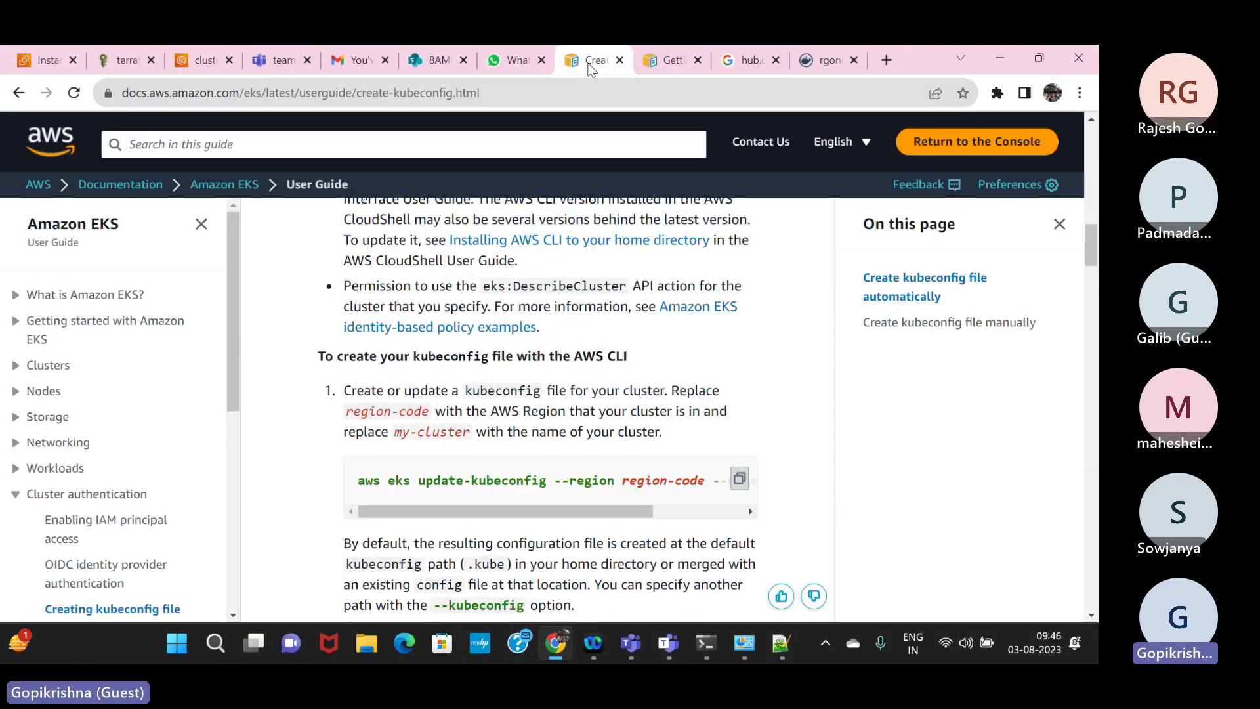
scroll(525, 414, down, 3)
Scroll to the Test your configuration step and copy the kubectl get svc command
scroll(557, 418, down, 2)
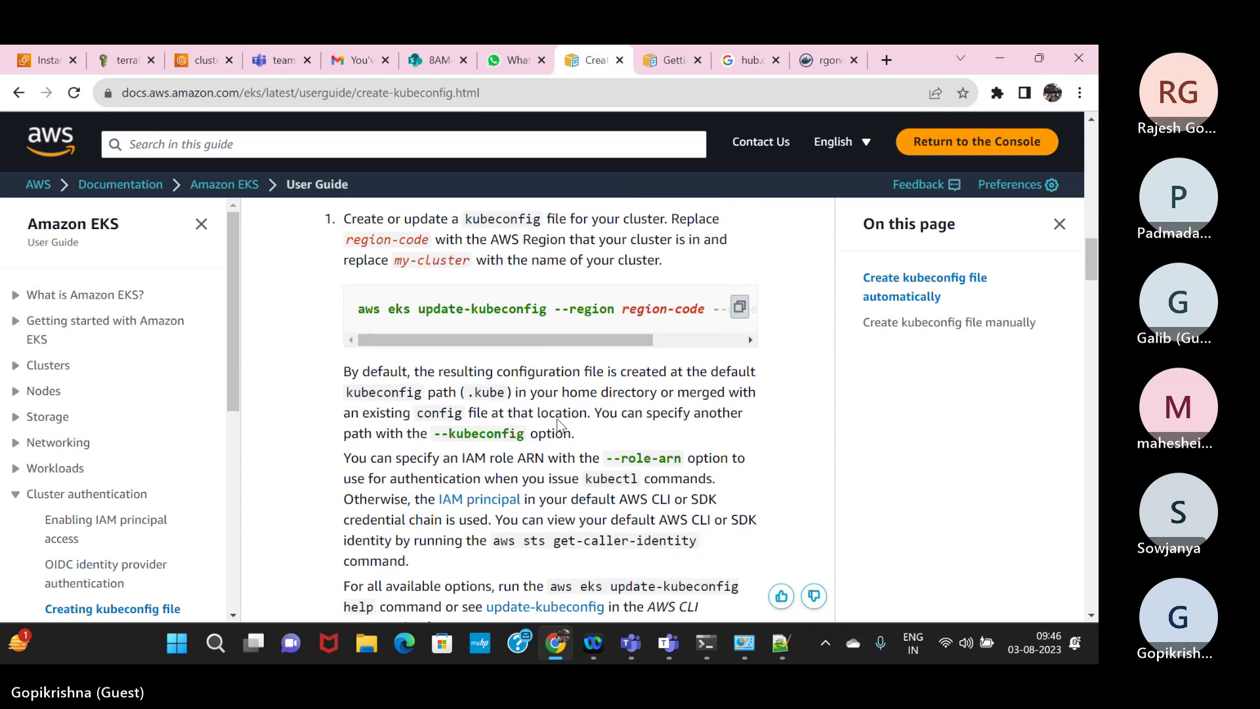
scroll(558, 420, down, 2)
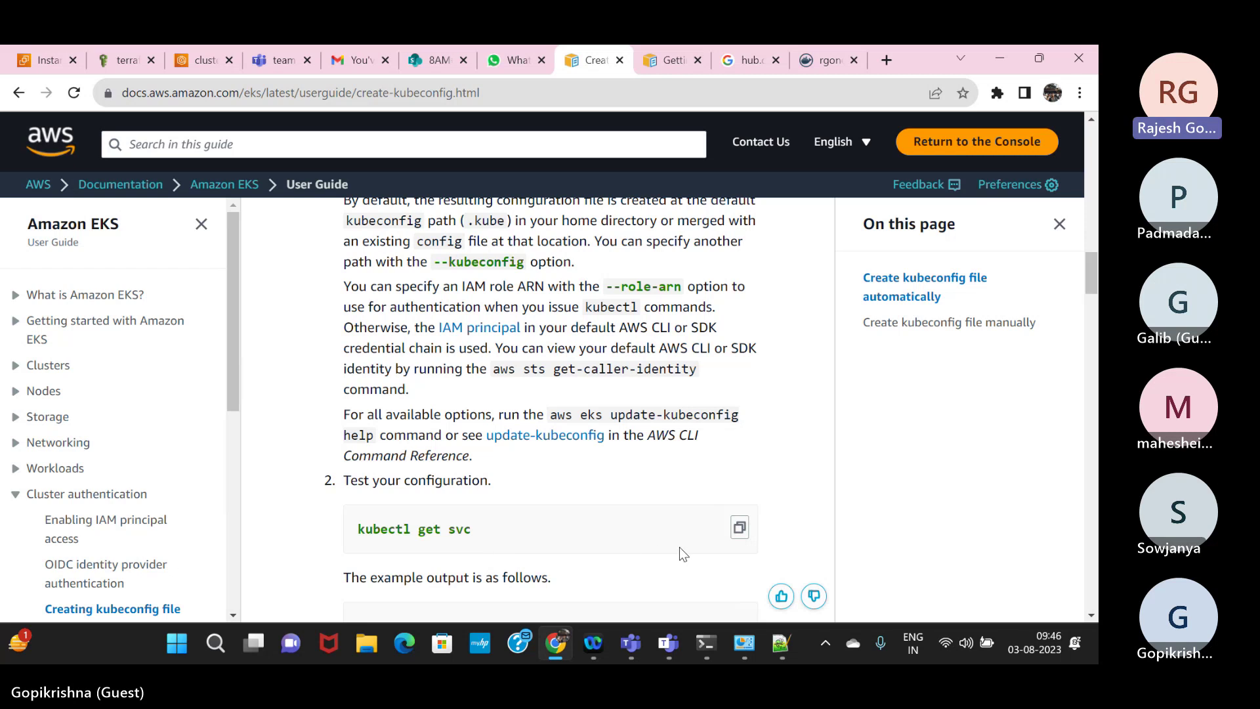
click(739, 529)
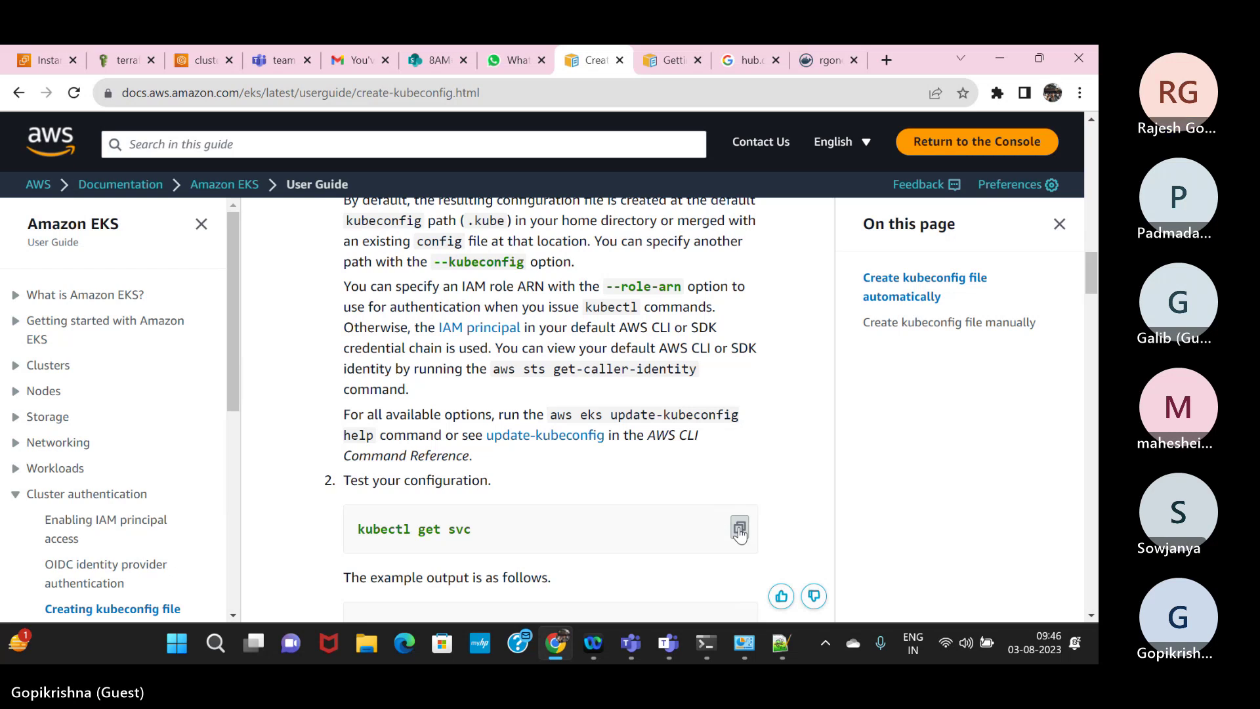
scroll(740, 533, down, 3)
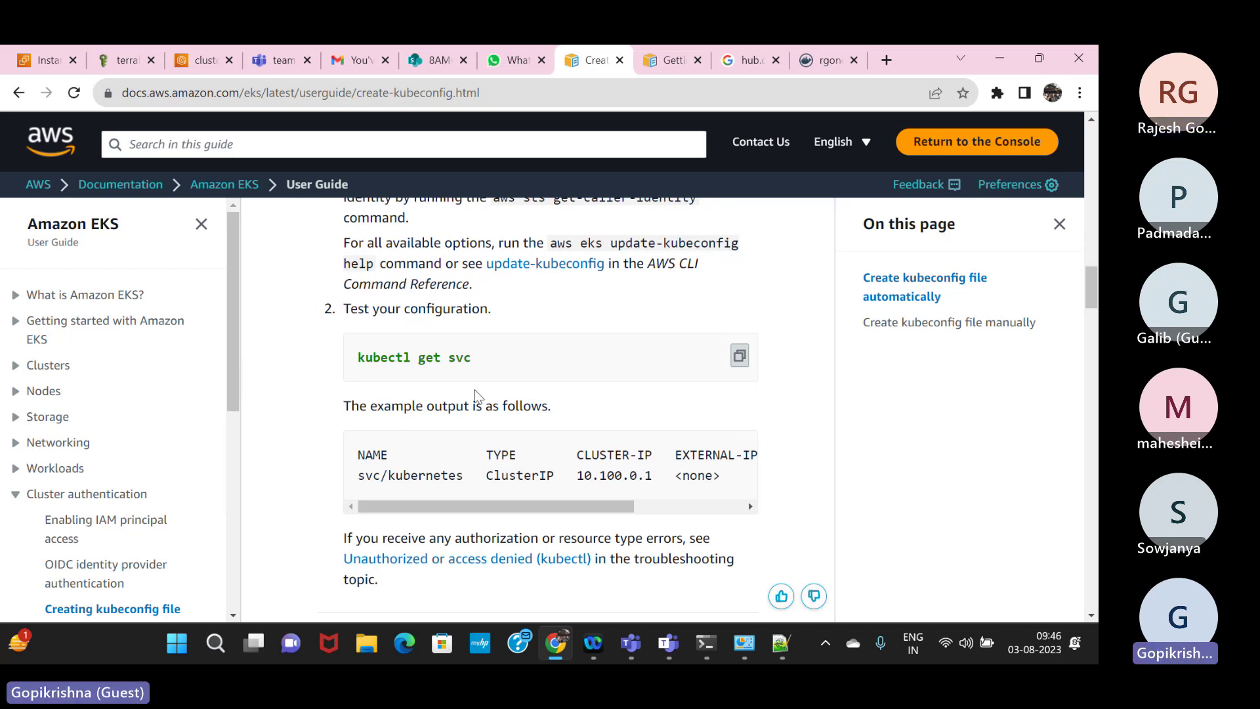
Run kubectl get nodes in Command Prompt; it reports kubectl as unrecognized
click(707, 648)
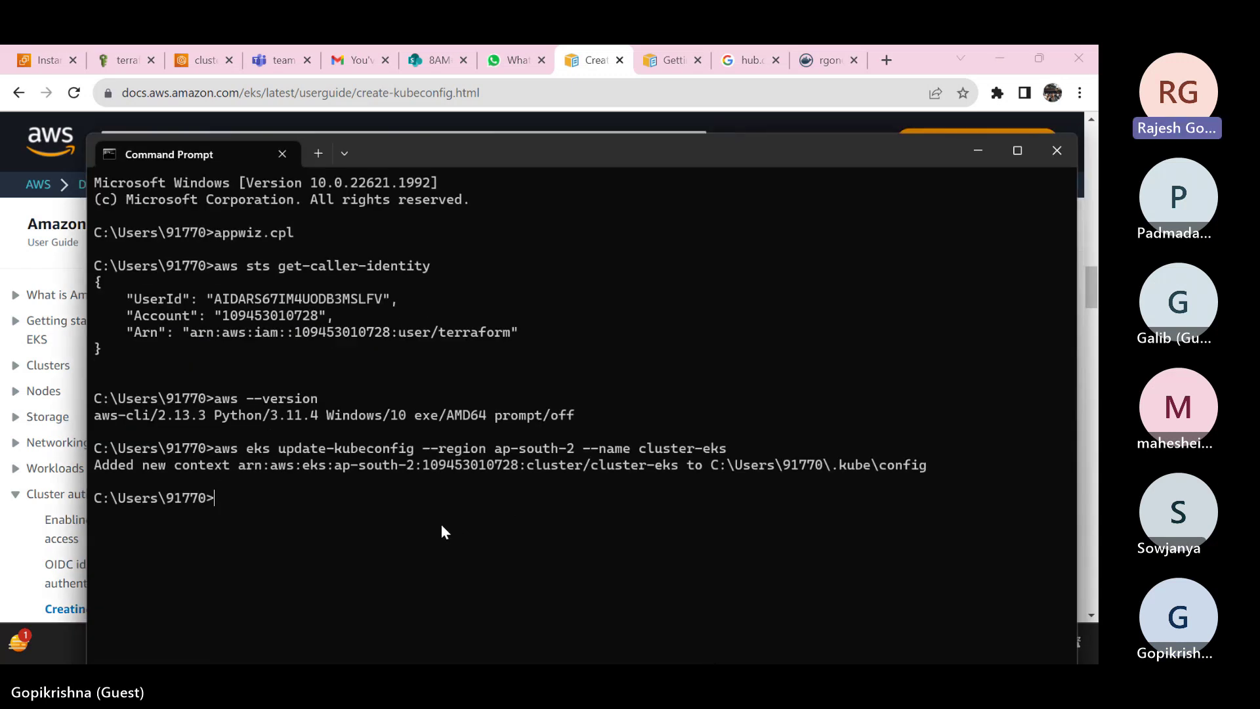
text(kubectl get svc)
key(BackSpace)
key(BackSpace)
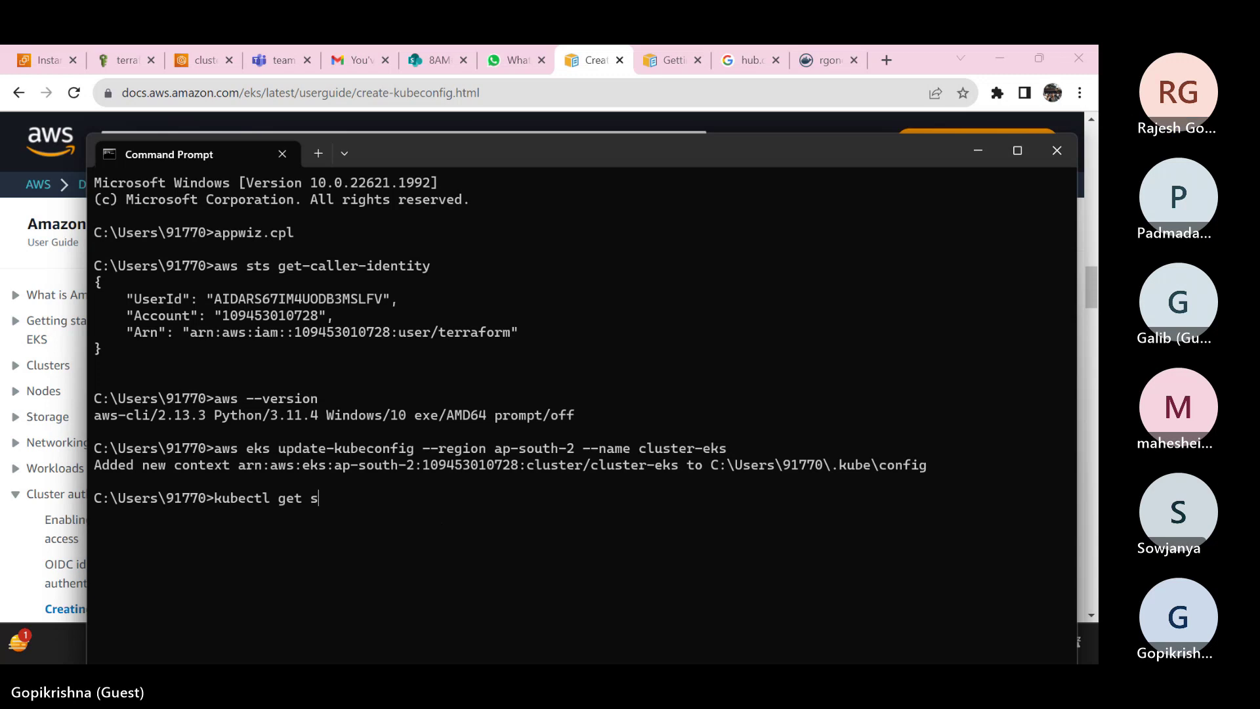
key(BackSpace)
text(nodes)
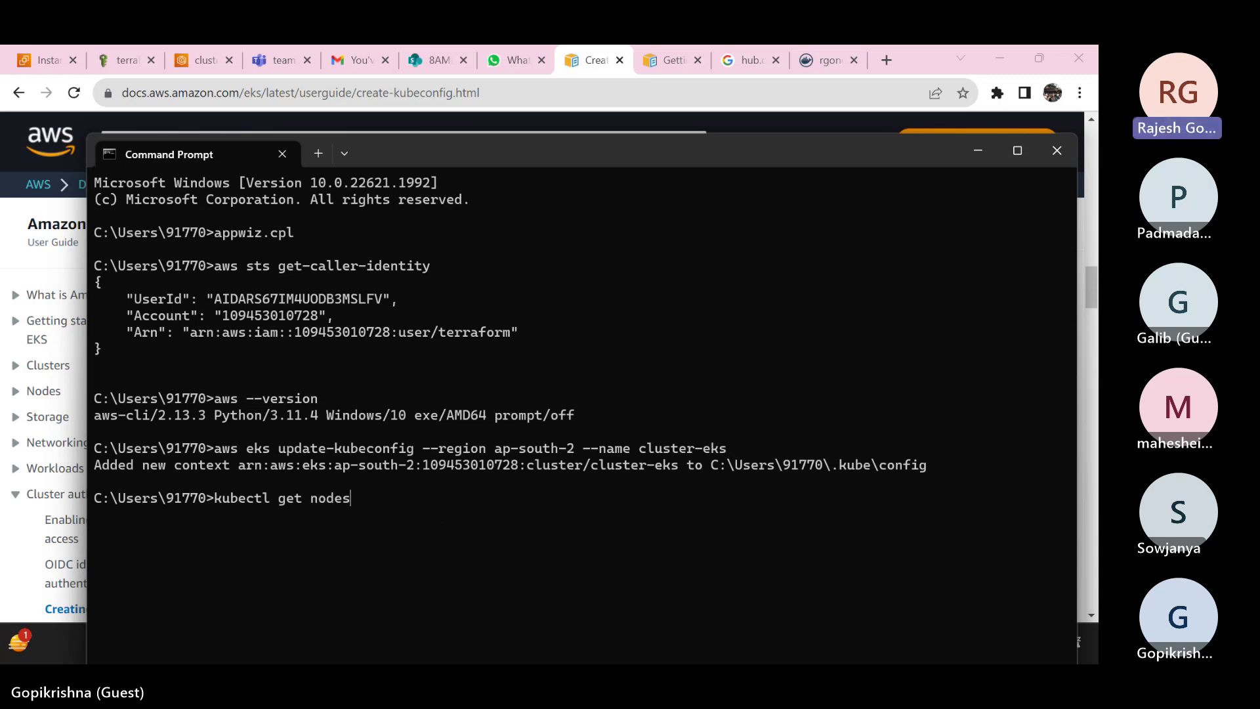
key(Return)
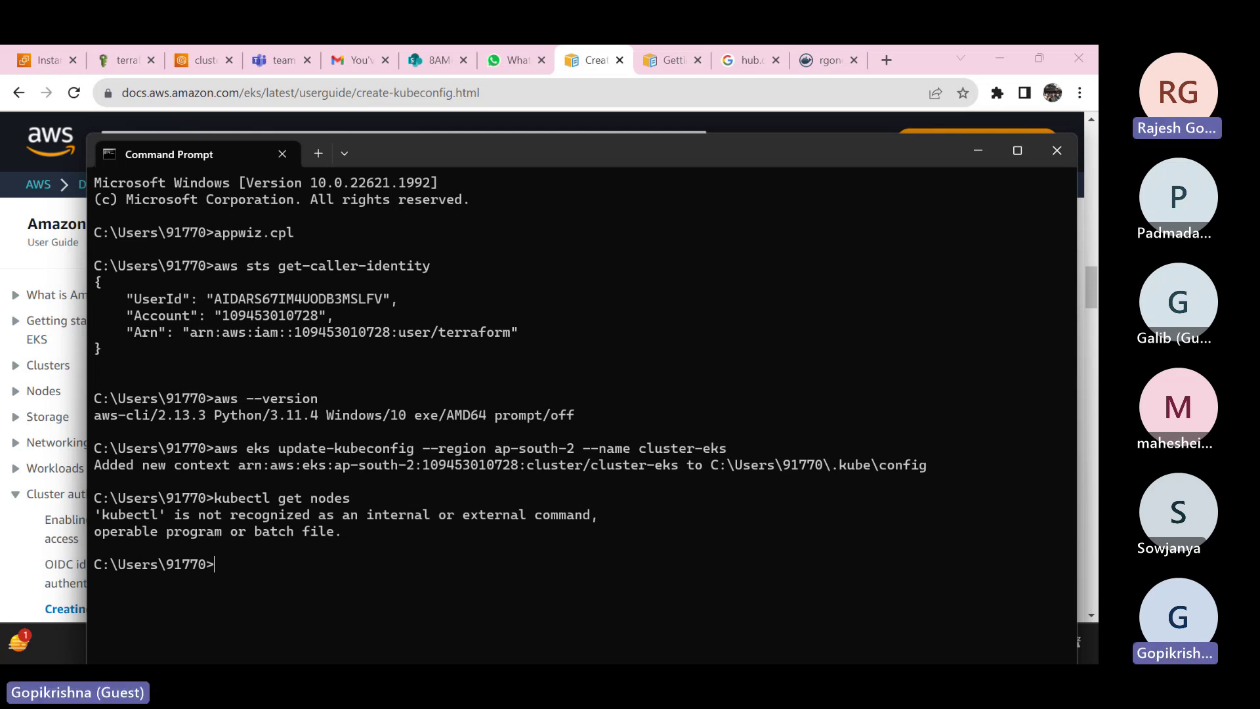
Back in the kubeconfig guide, select the update-kubeconfig link text
click(977, 153)
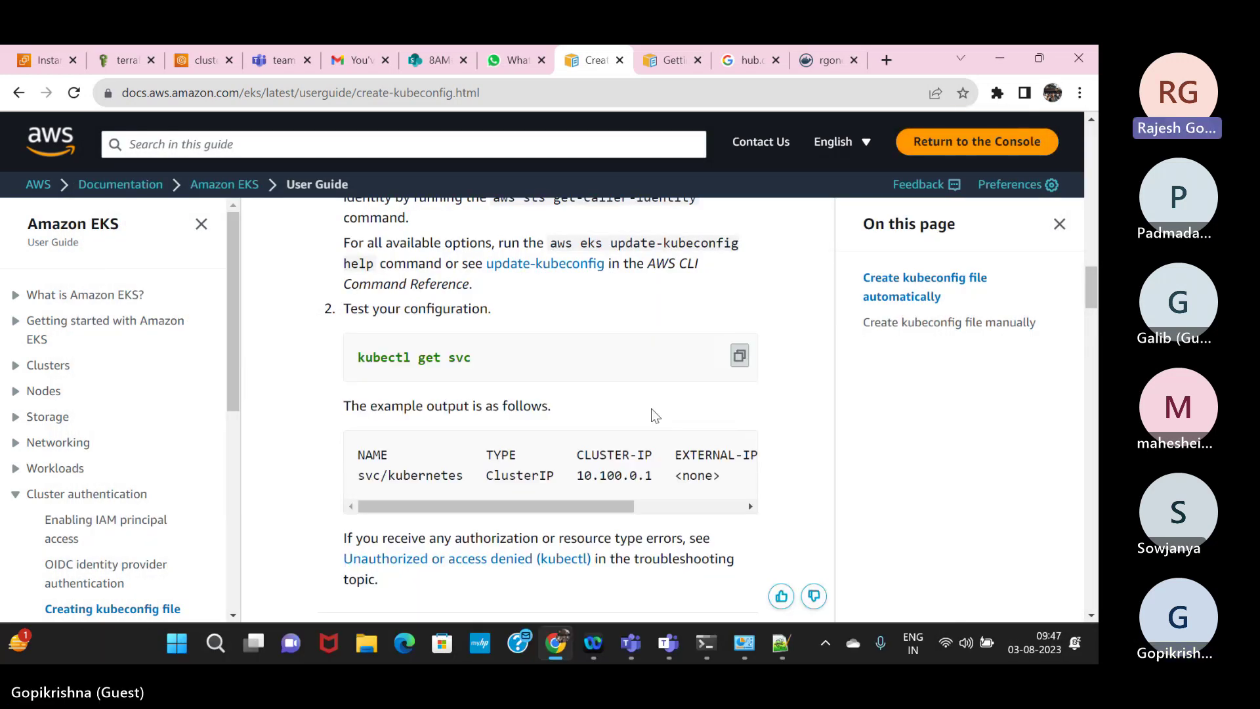
scroll(655, 414, down, 3)
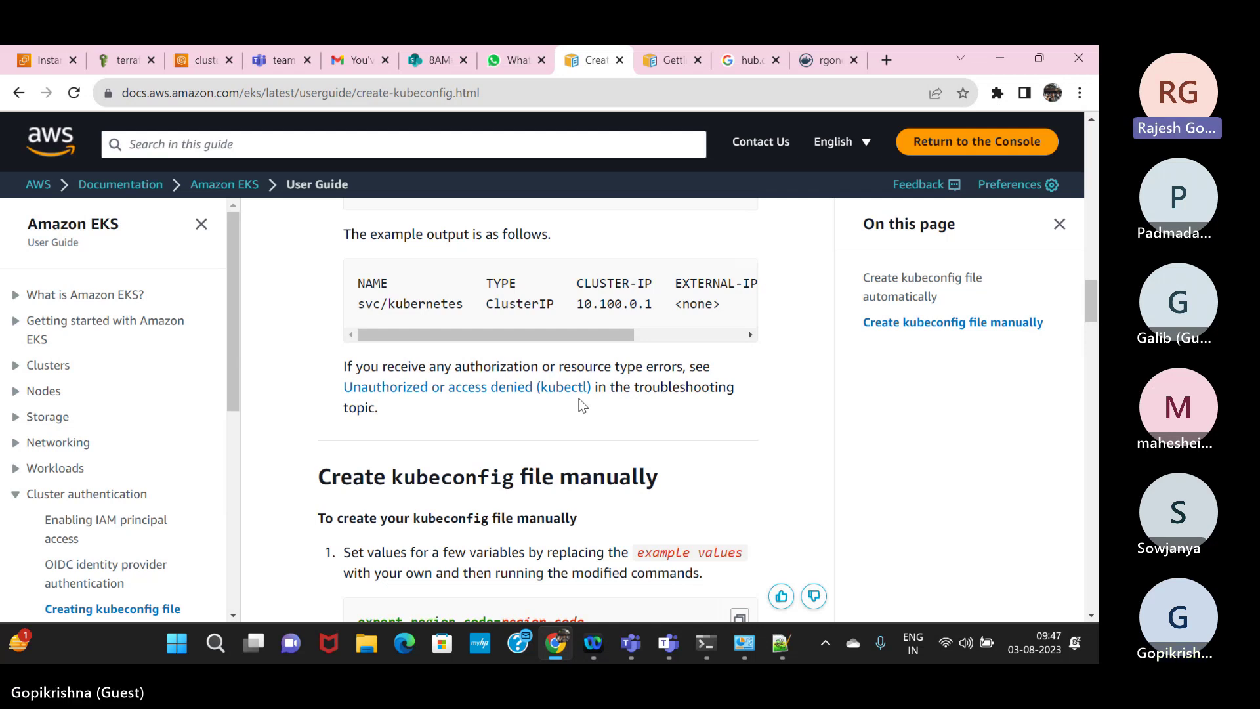
scroll(580, 405, up, 3)
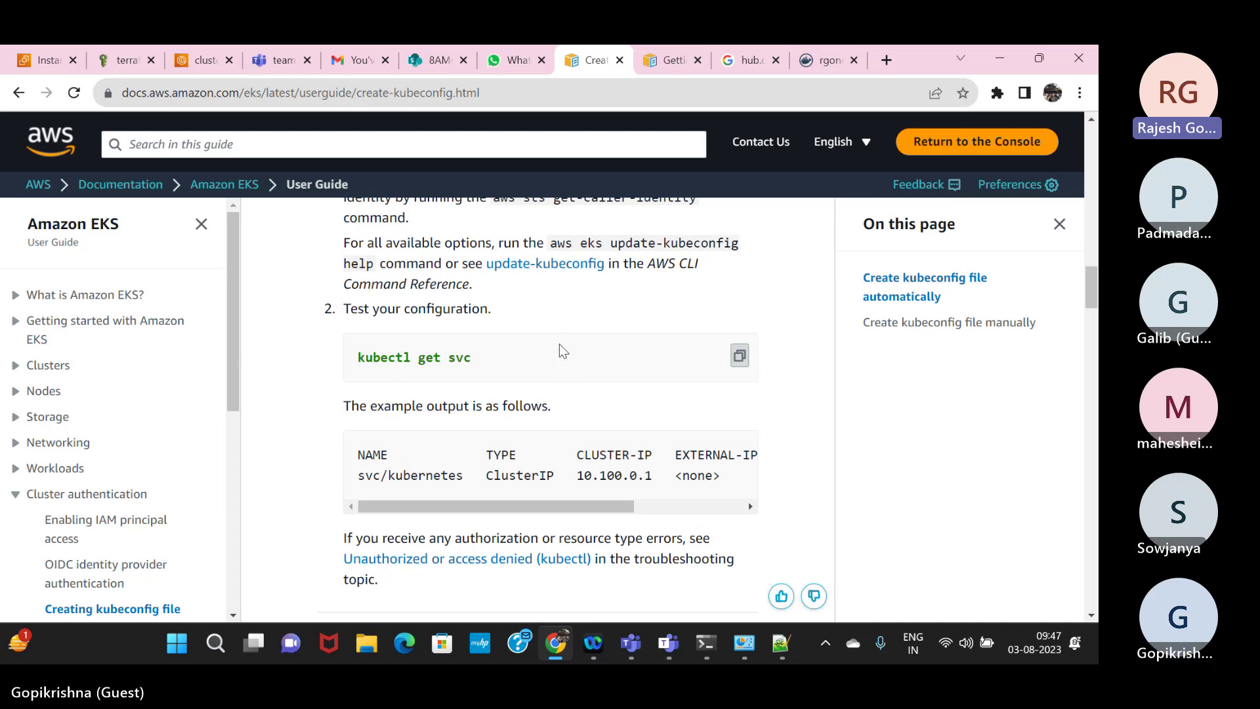
drag(608, 268, 485, 266)
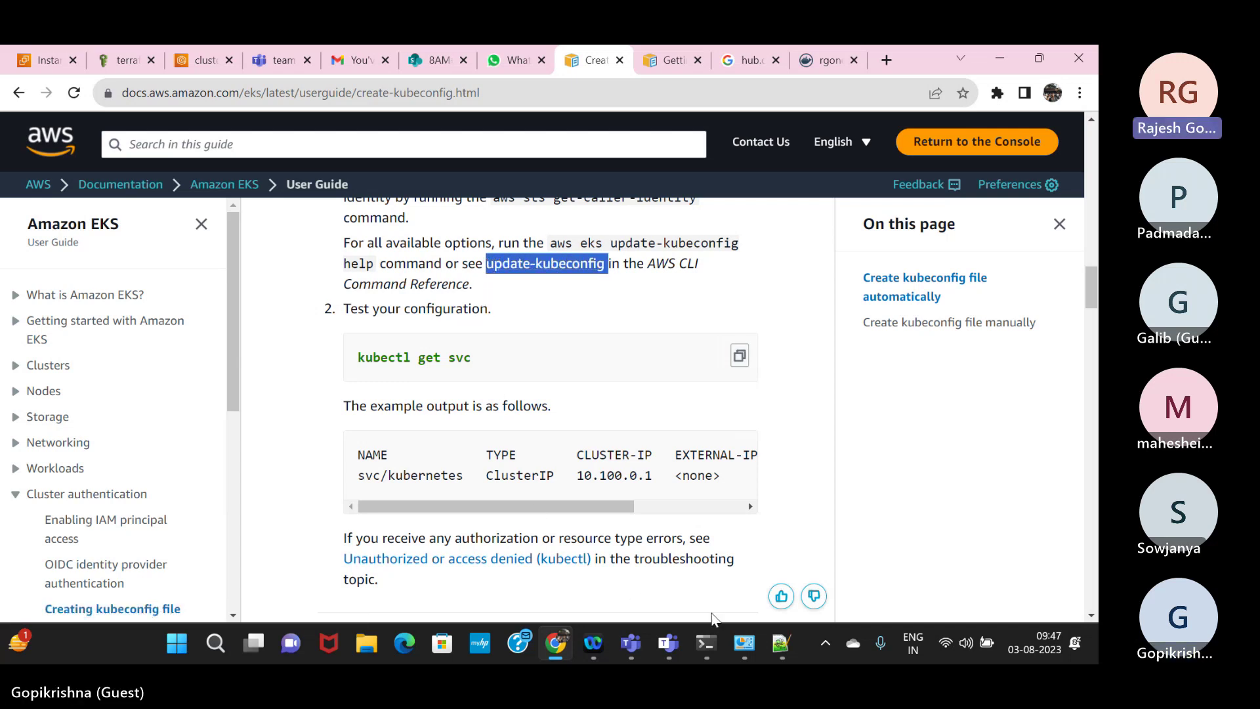
Run update-kubeconfig as a command, which also fails, then return to the guide
click(714, 640)
key(ctrl+v)
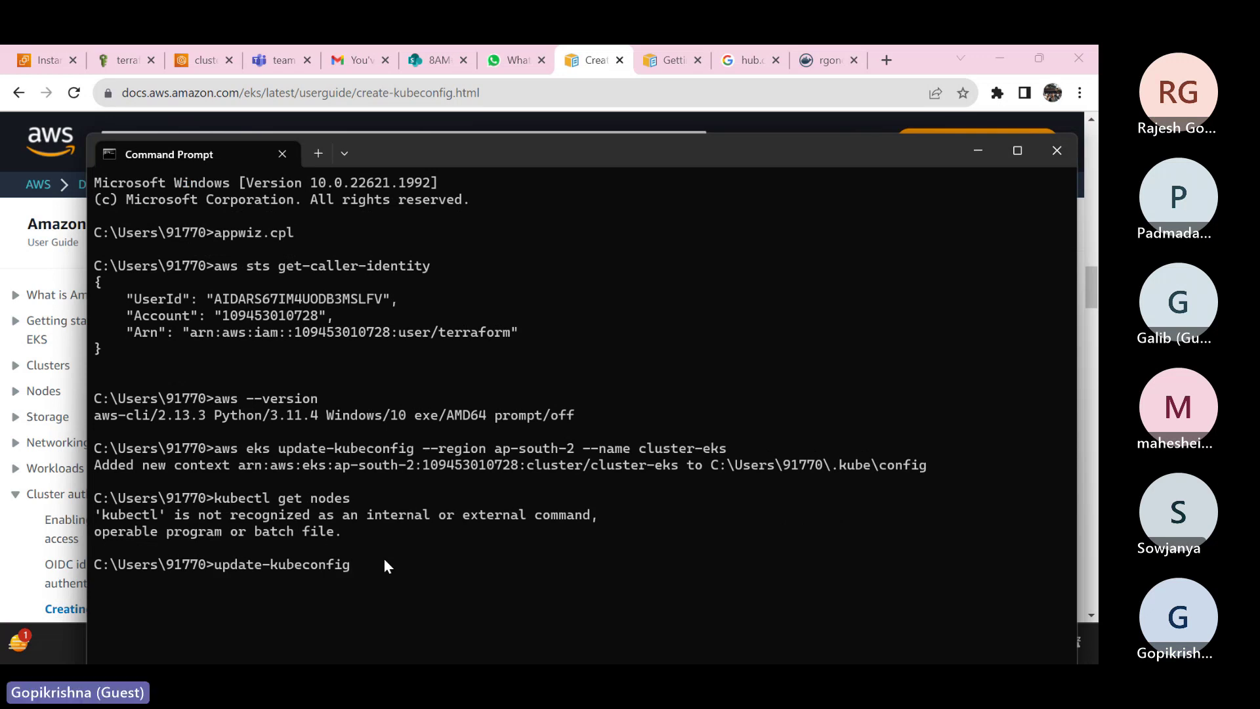
key(Return)
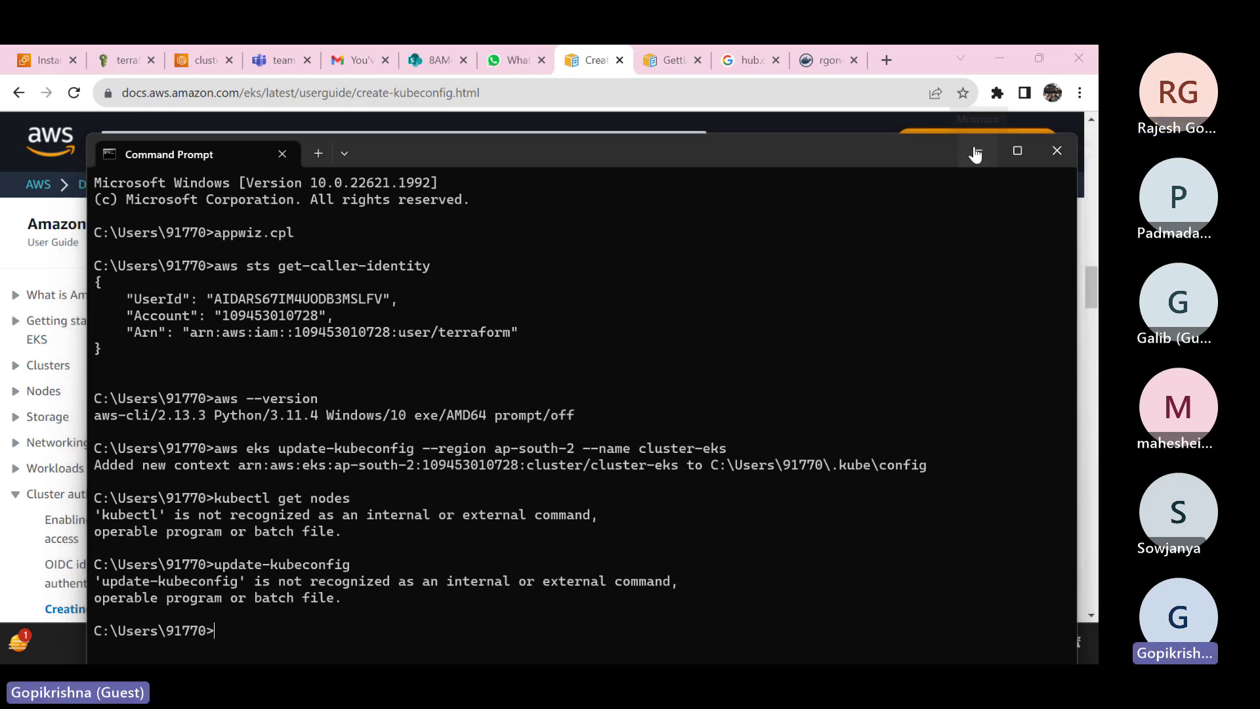
click(1018, 150)
click(766, 276)
scroll(706, 349, down, 1)
scroll(706, 348, up, 1)
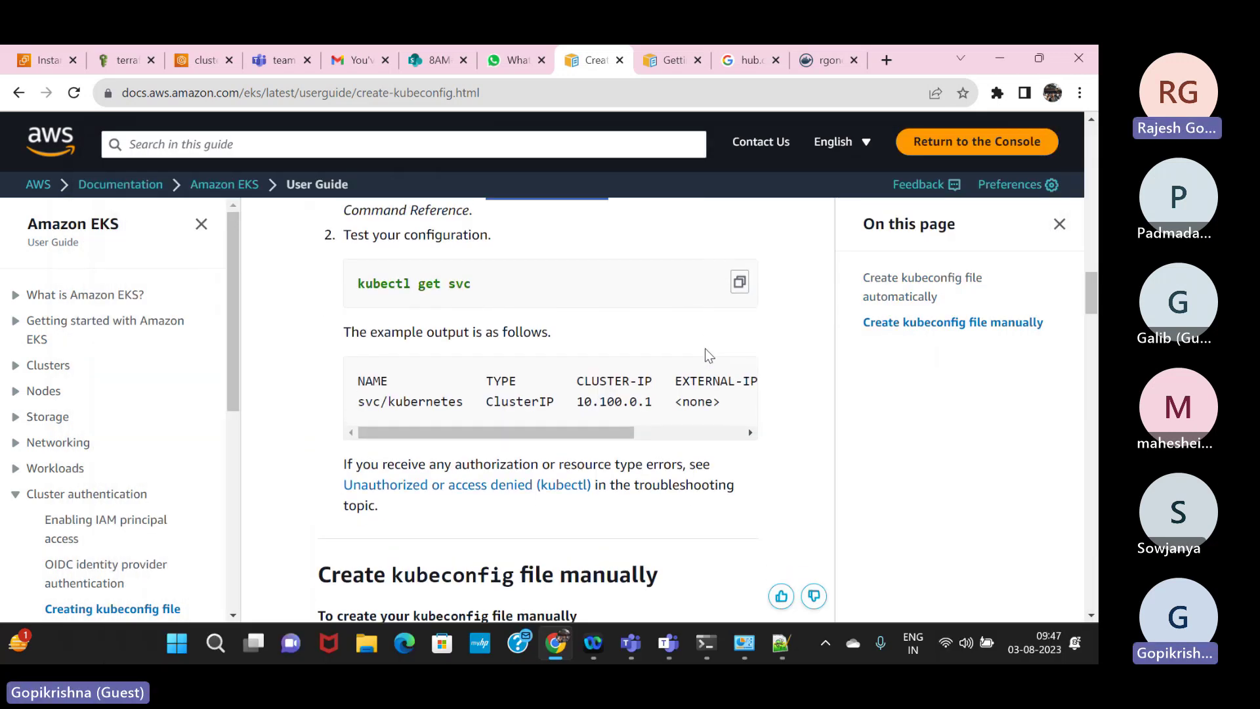
scroll(706, 354, down, 1)
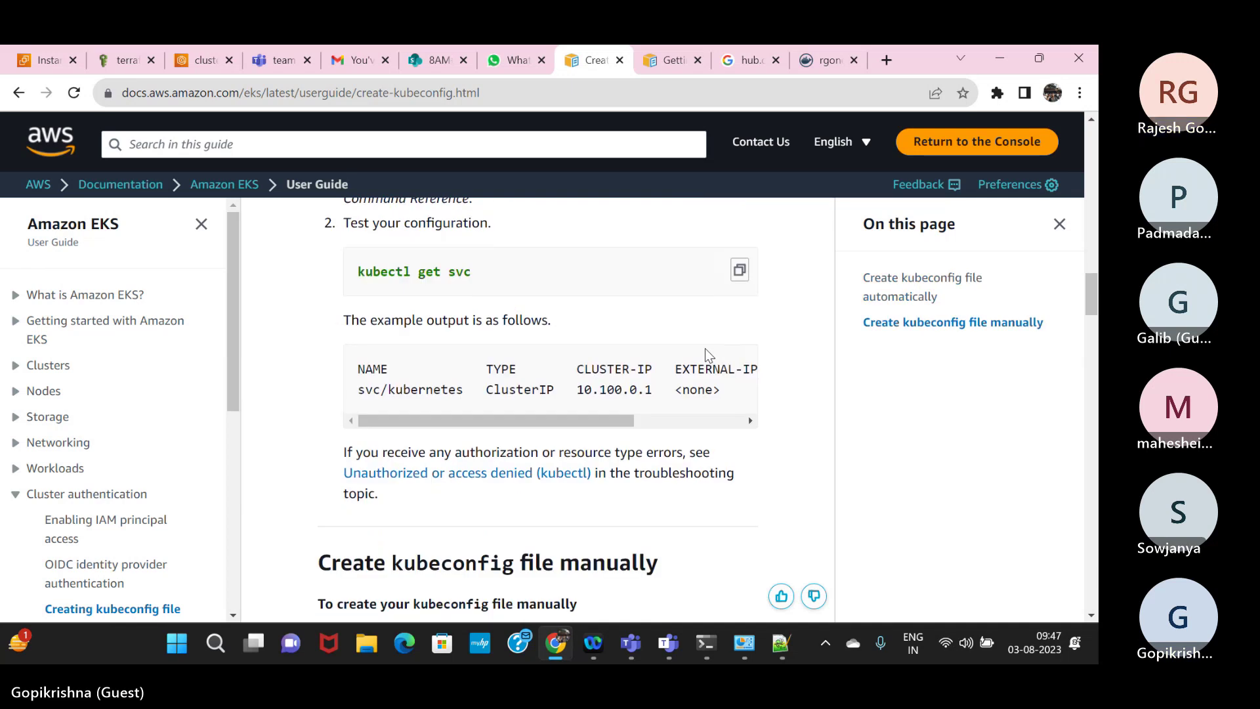
scroll(705, 348, up, 5)
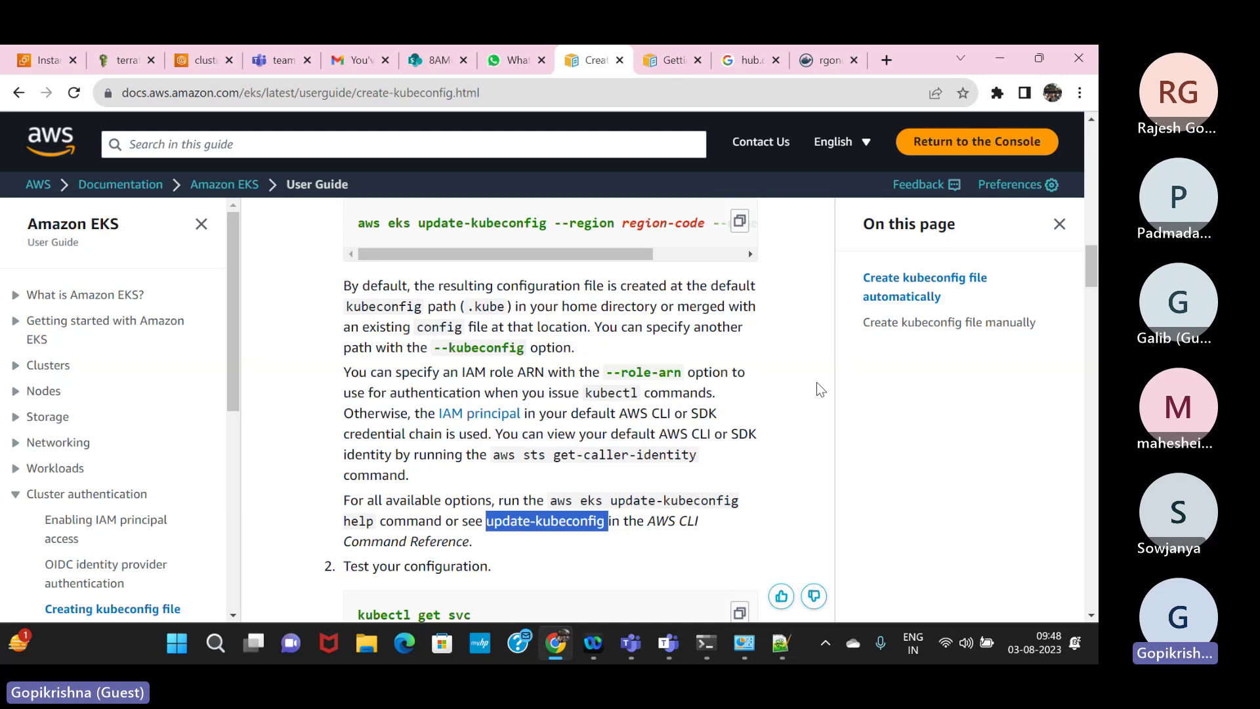
click(558, 500)
drag(558, 501, 740, 501)
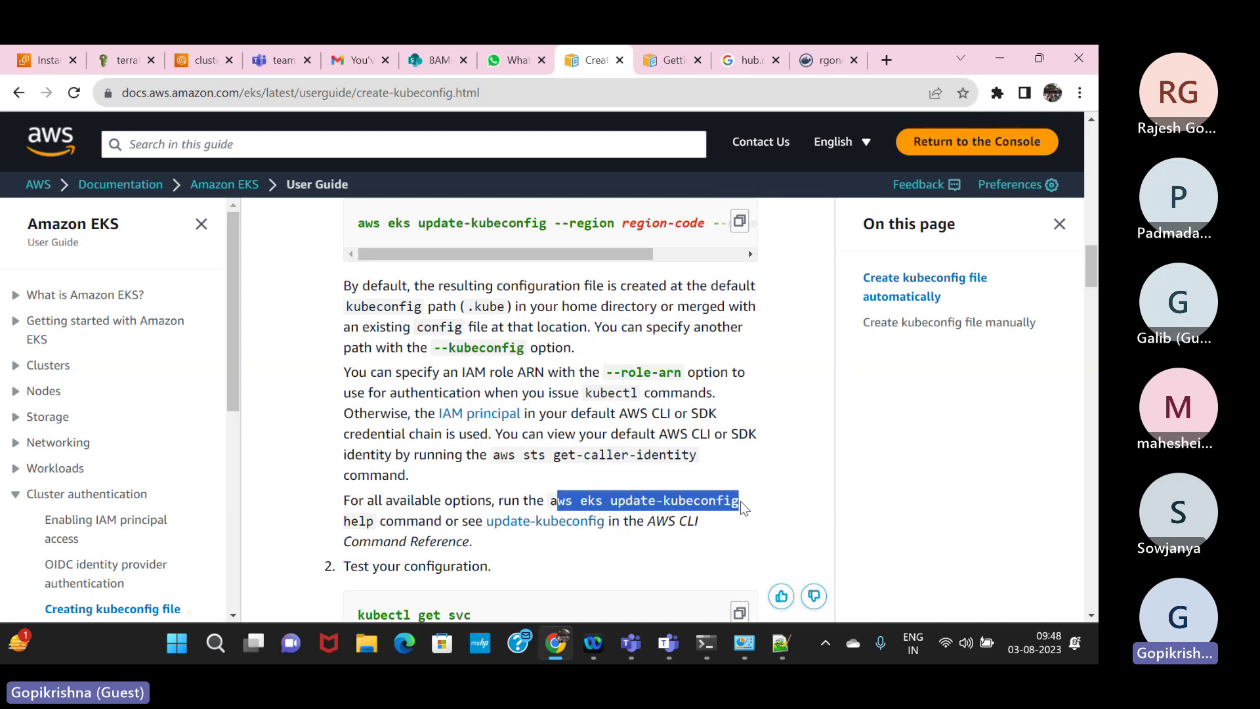
click(783, 515)
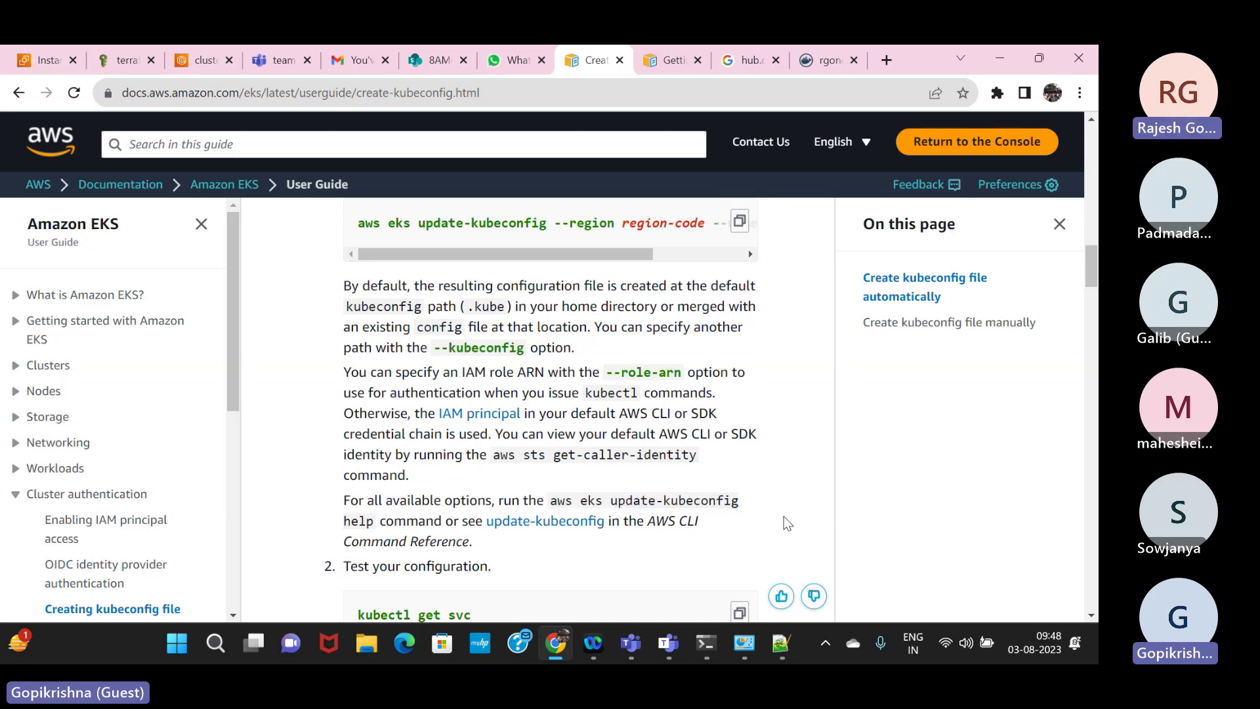
In a new tab, search Google for 'install and configure kubectl for amazon eks'
click(886, 59)
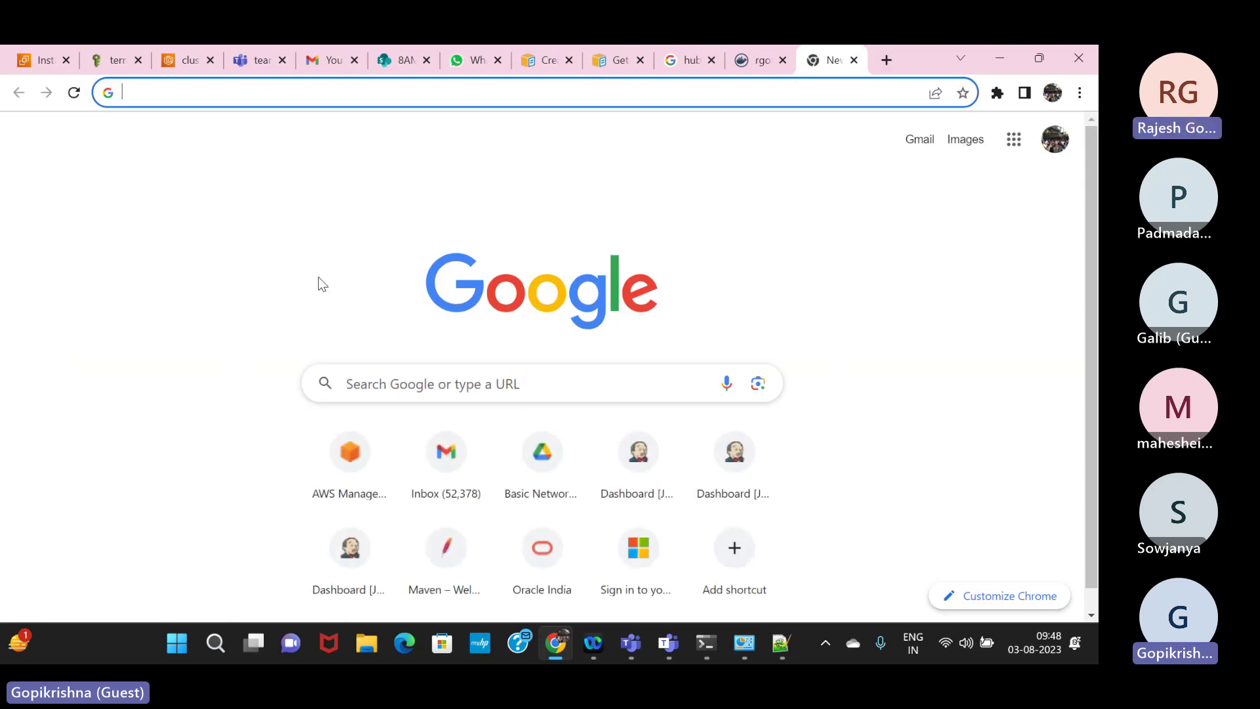
text(h)
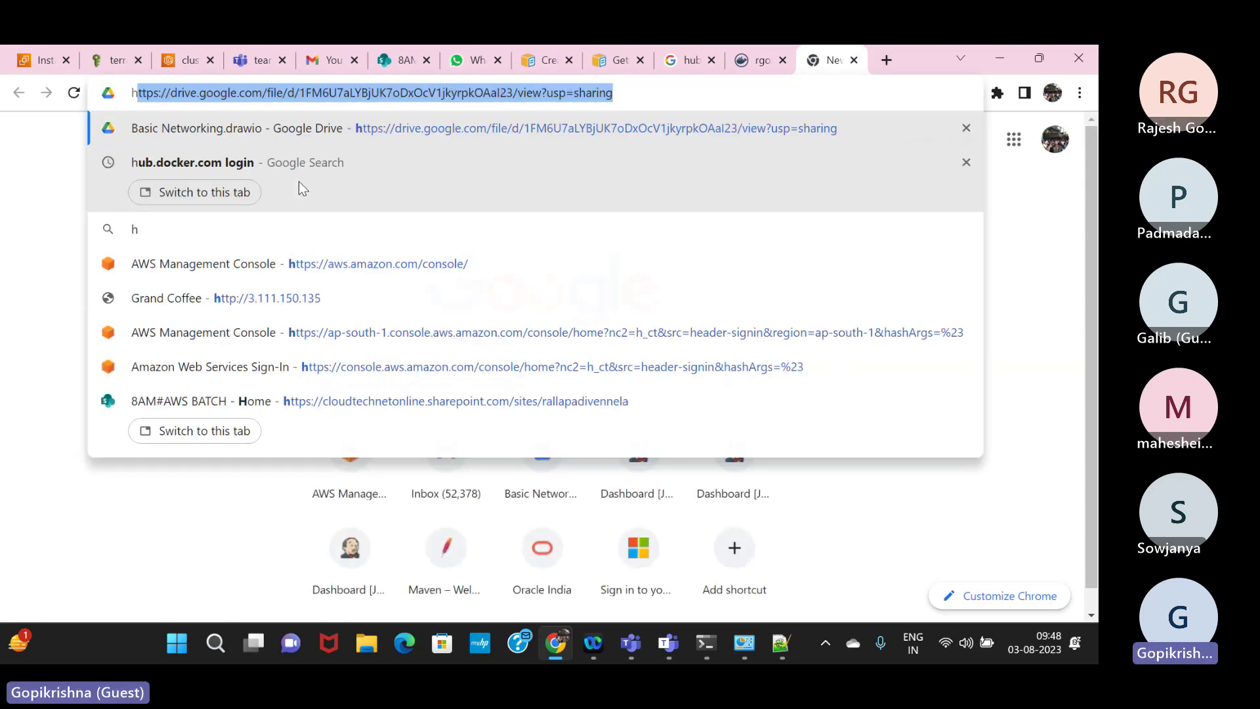
text(ow to im)
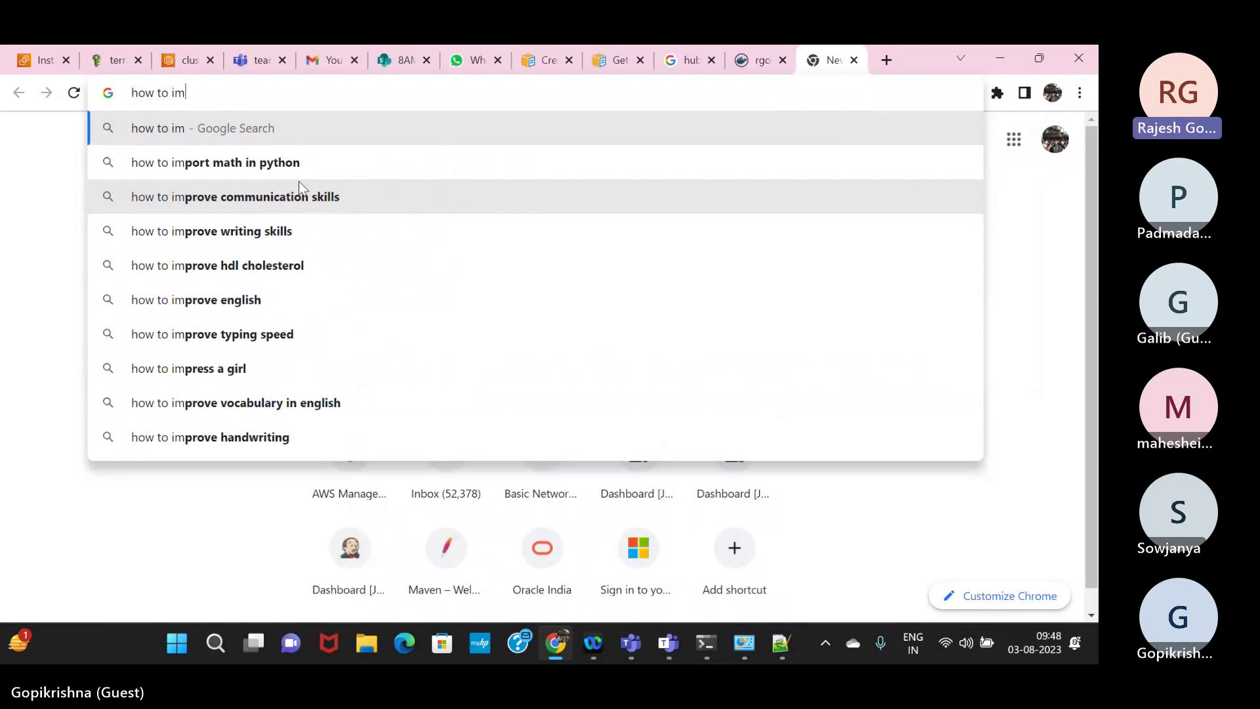
key(BackSpace)
text(nsta)
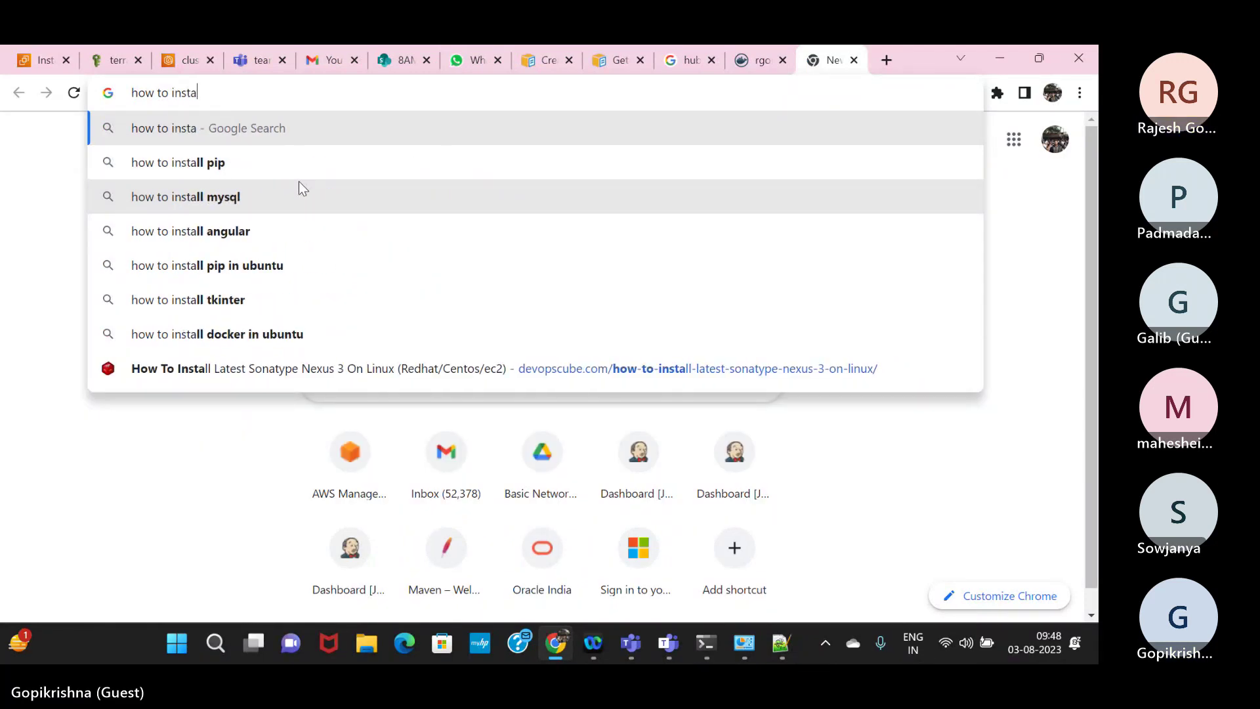
text(l kube)
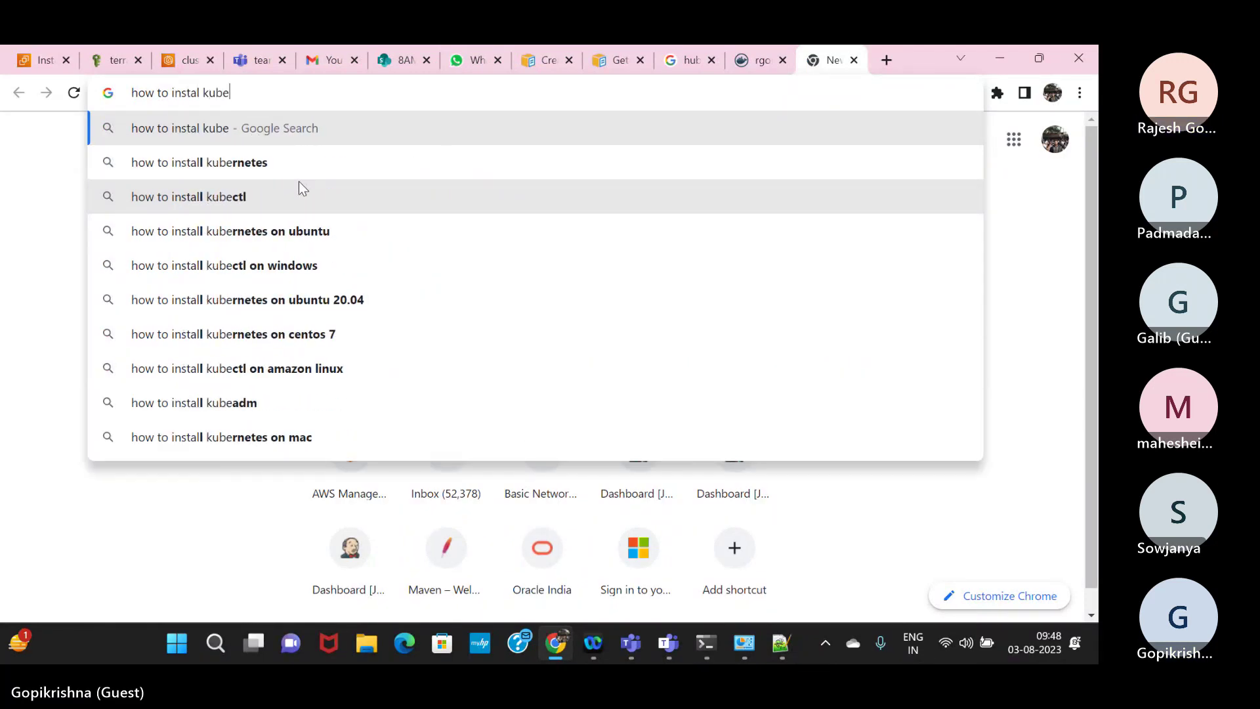
text(ctl )
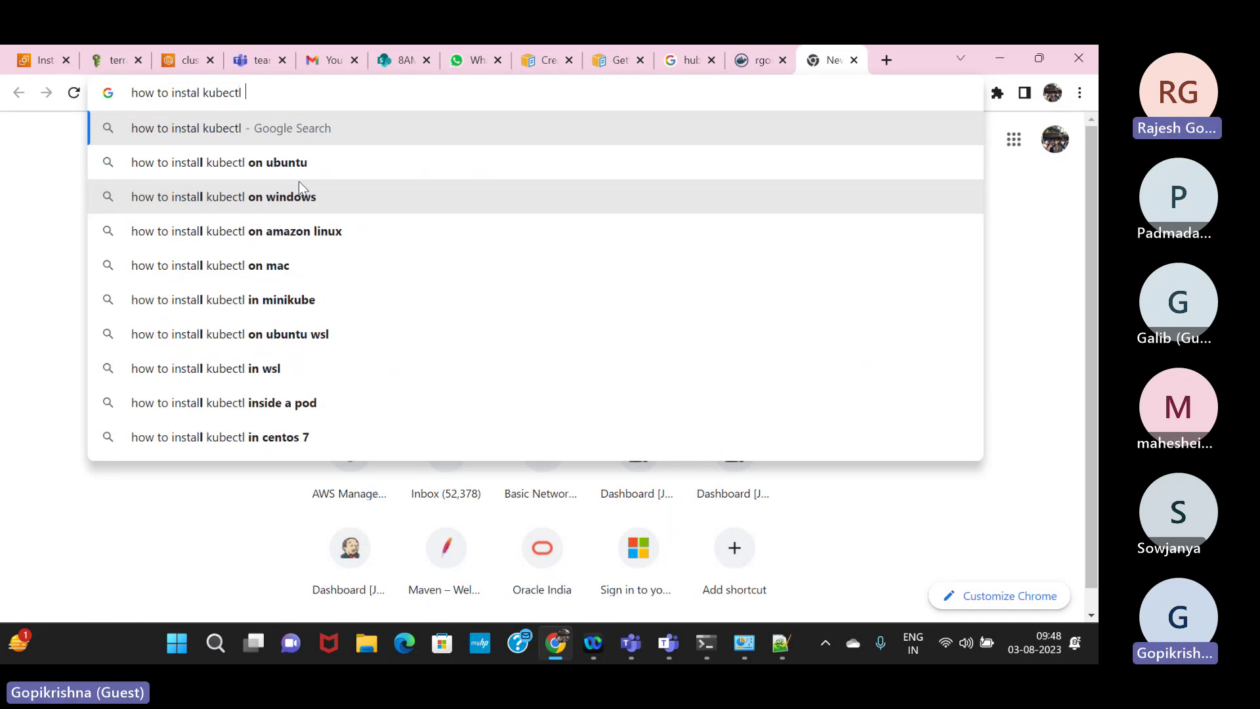
text(in am)
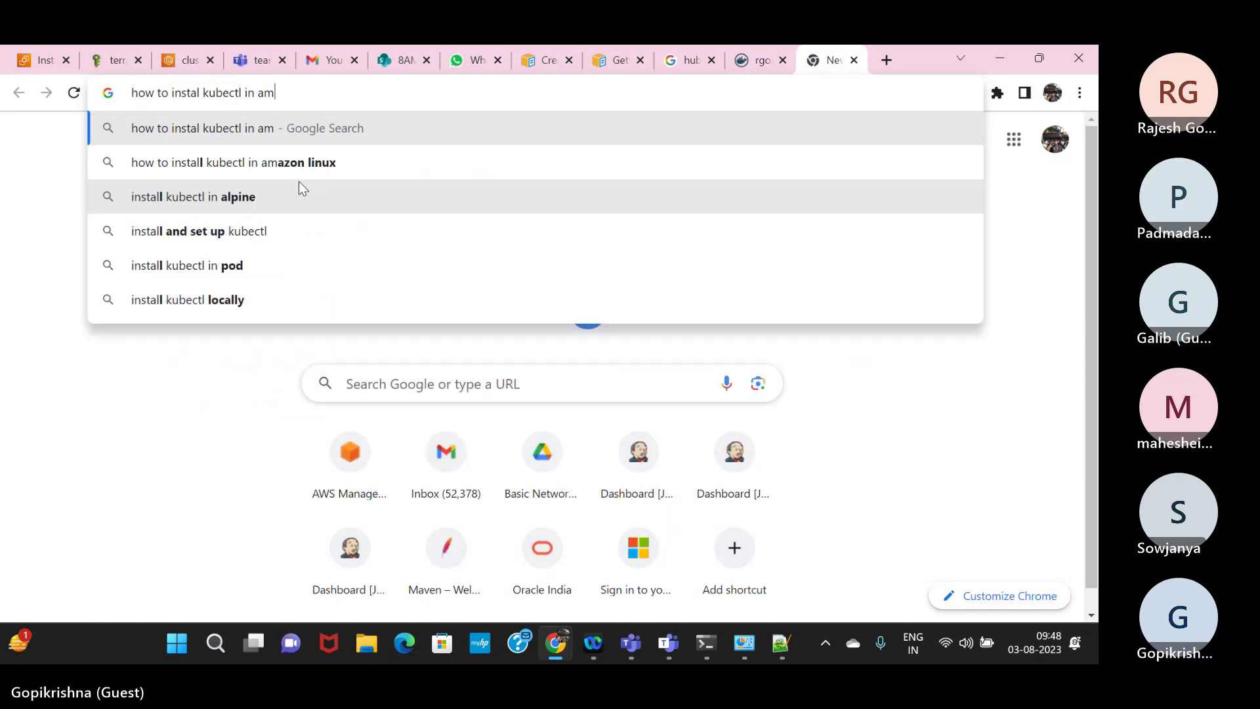
text(azon)
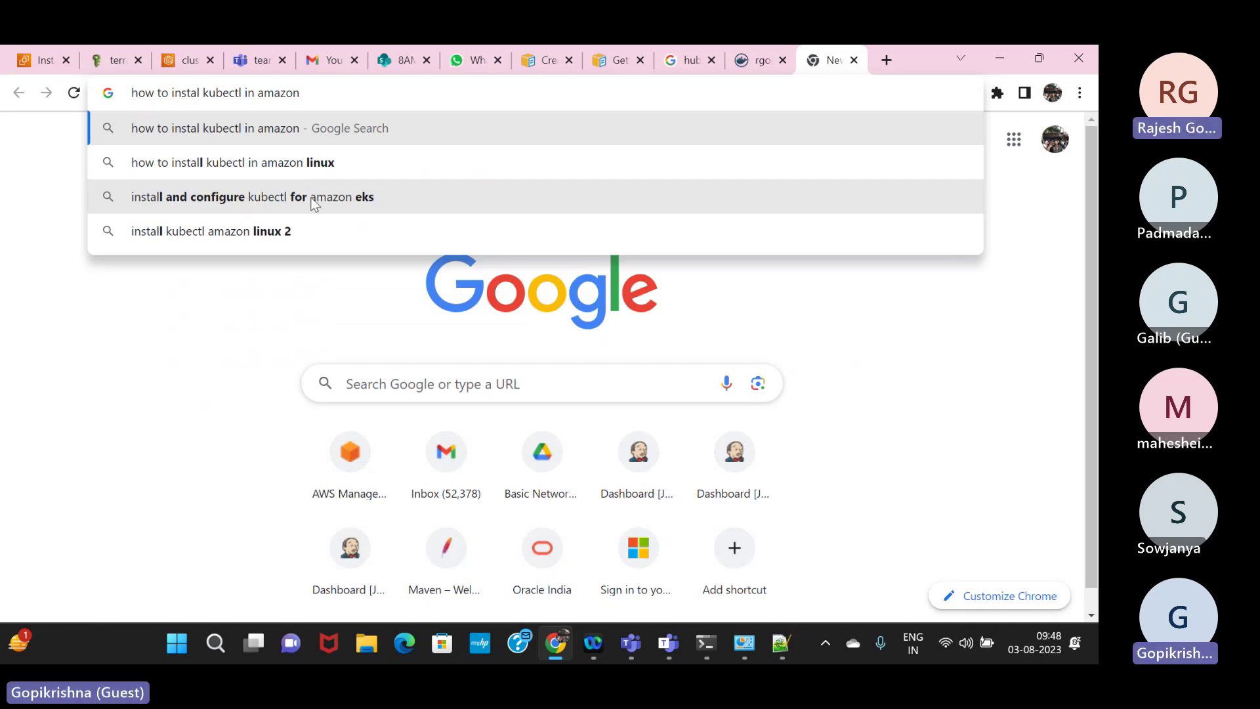
click(314, 201)
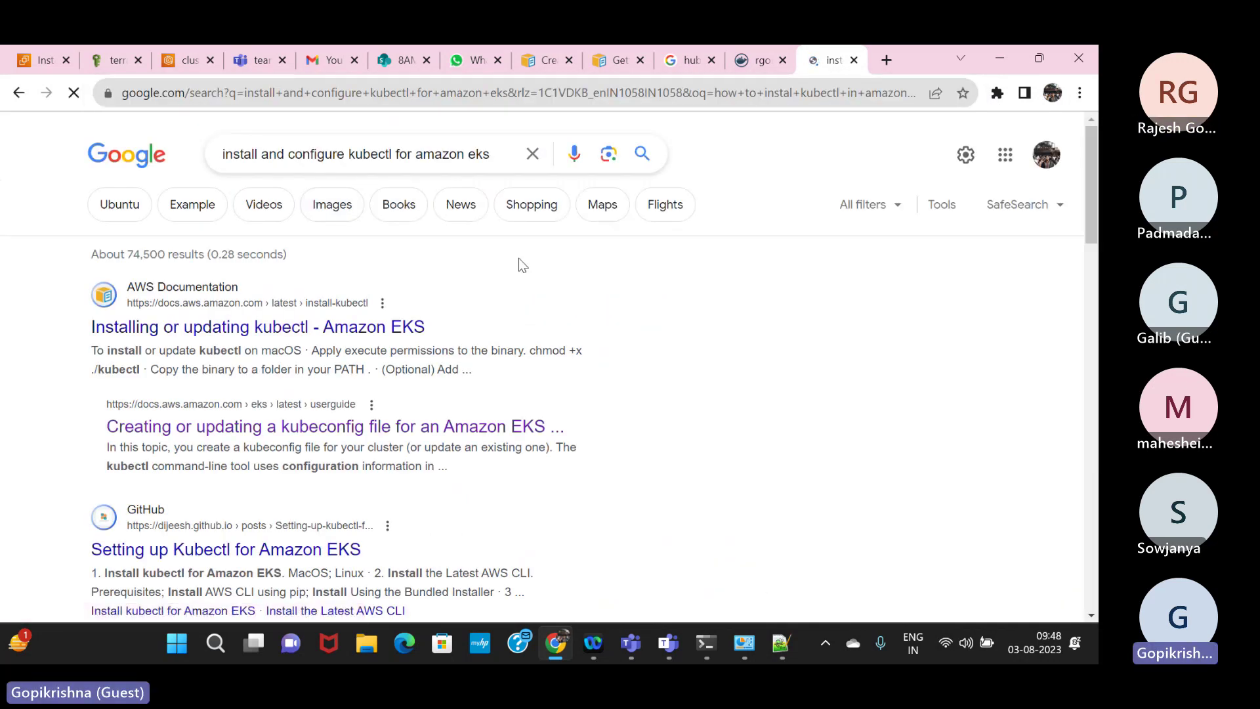
Open AWS's 'Installing or updating kubectl' guide from the first result in a new tab
click(497, 155)
key(BackSpace)
key(BackSpace)
key(BackSpace)
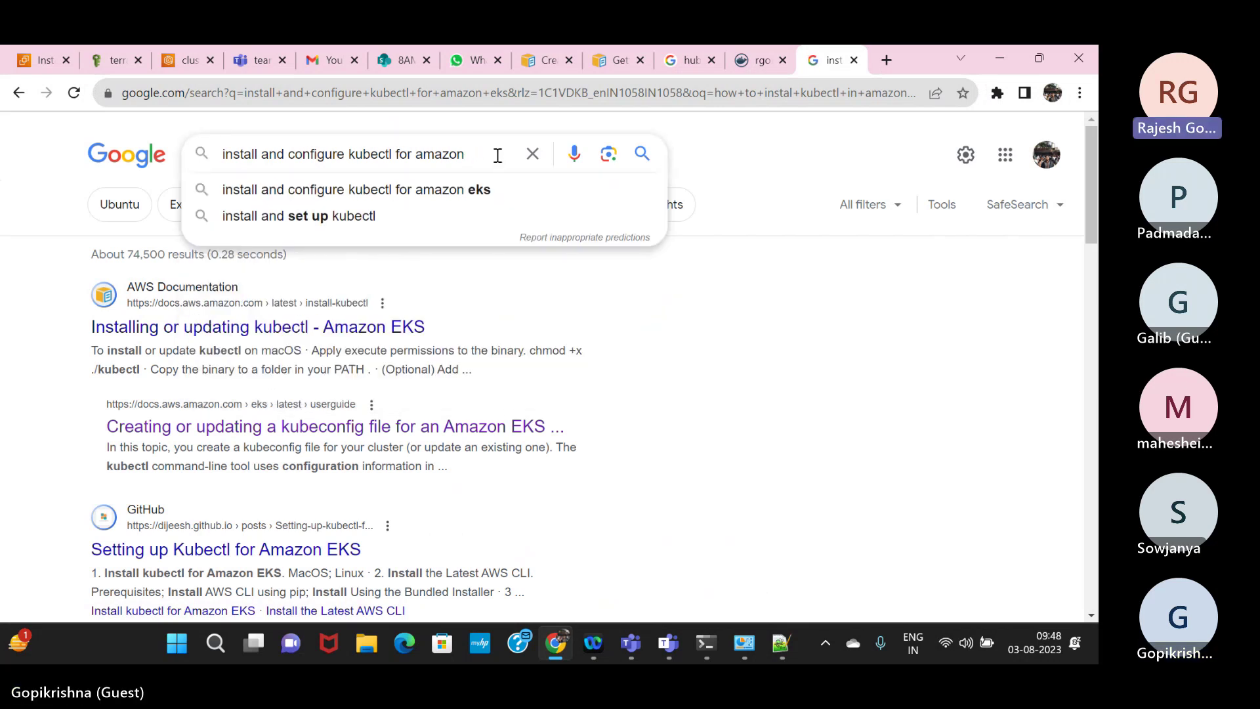
click(591, 301)
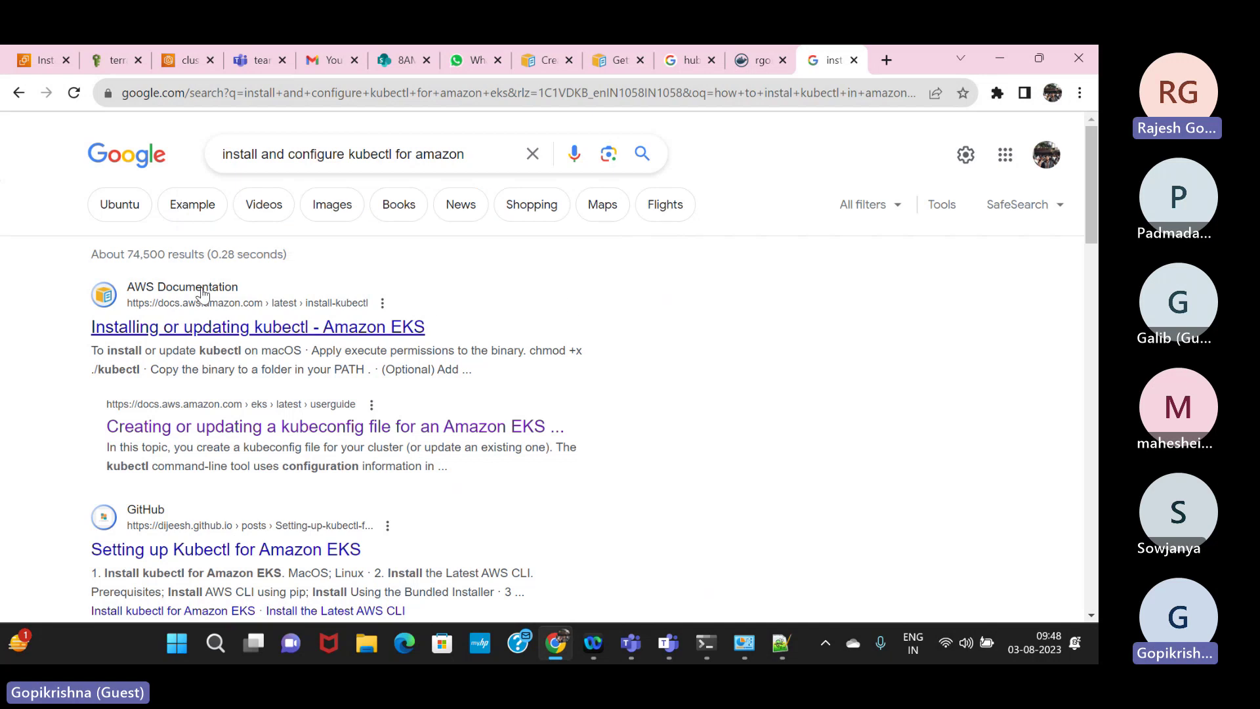
right_click(203, 295)
click(256, 305)
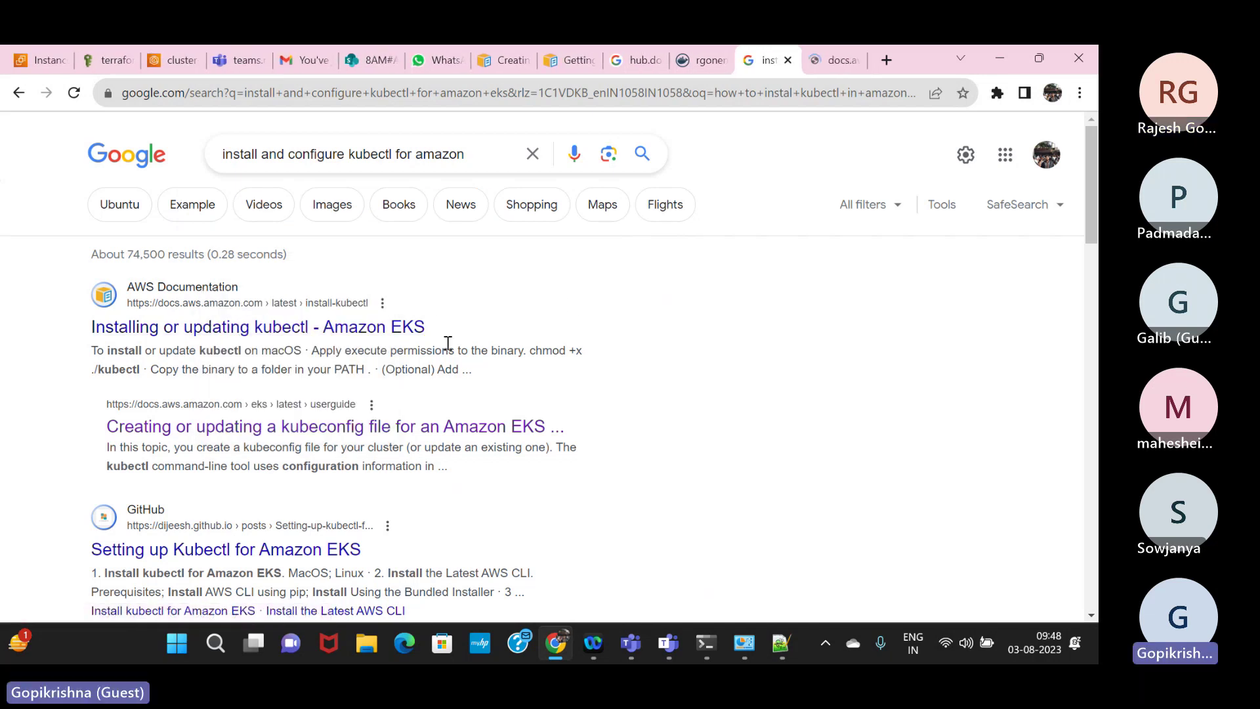
Run 'kubectl version --short --client' from the AWS guide in Command Prompt; it is unrecognized
click(842, 64)
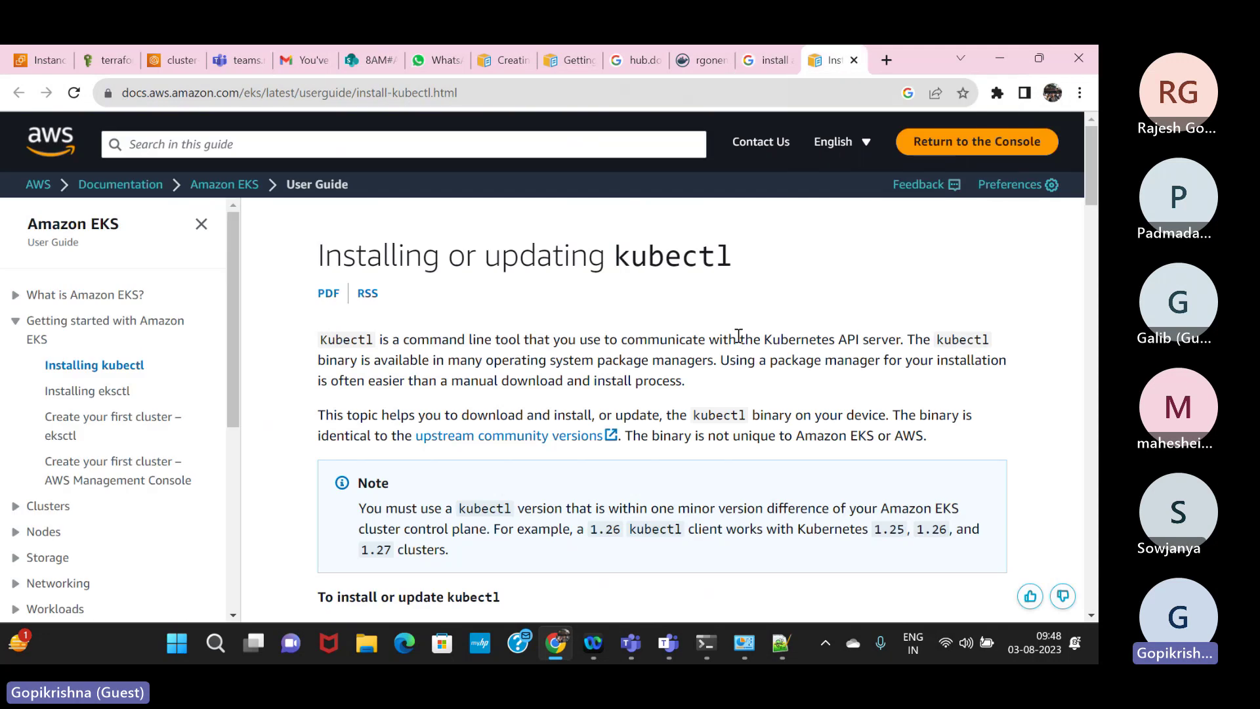
scroll(739, 335, down, 5)
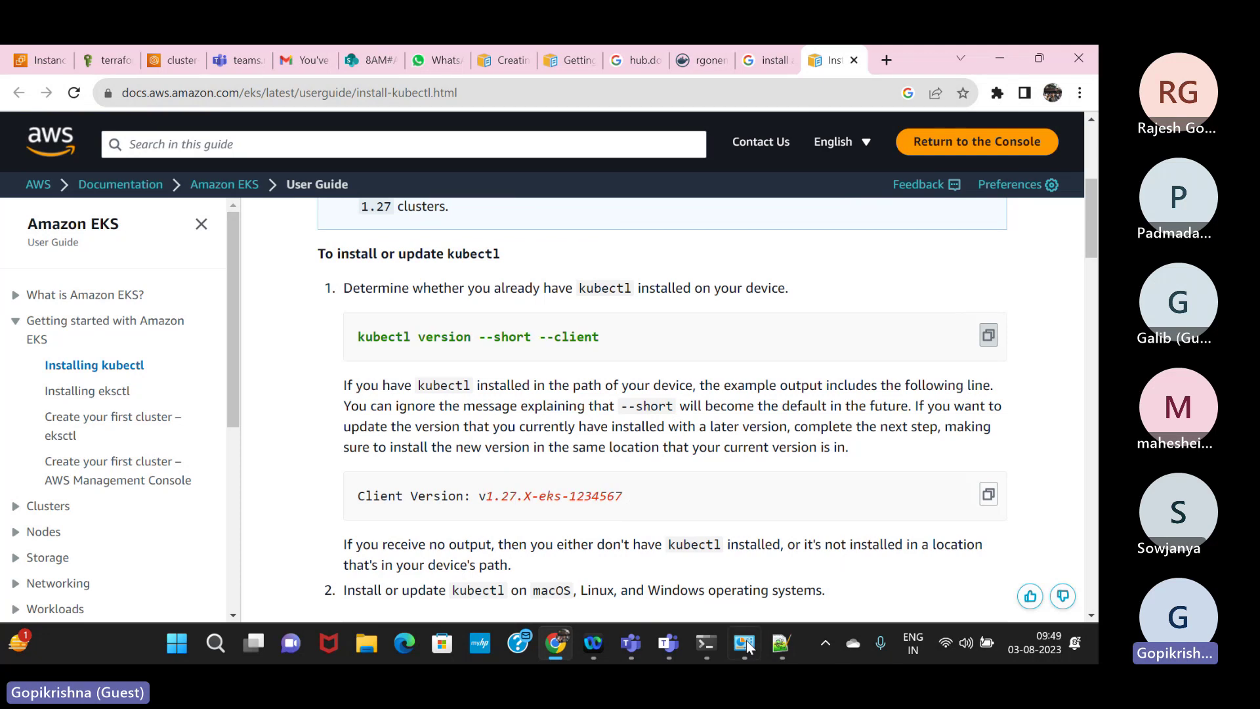
click(704, 645)
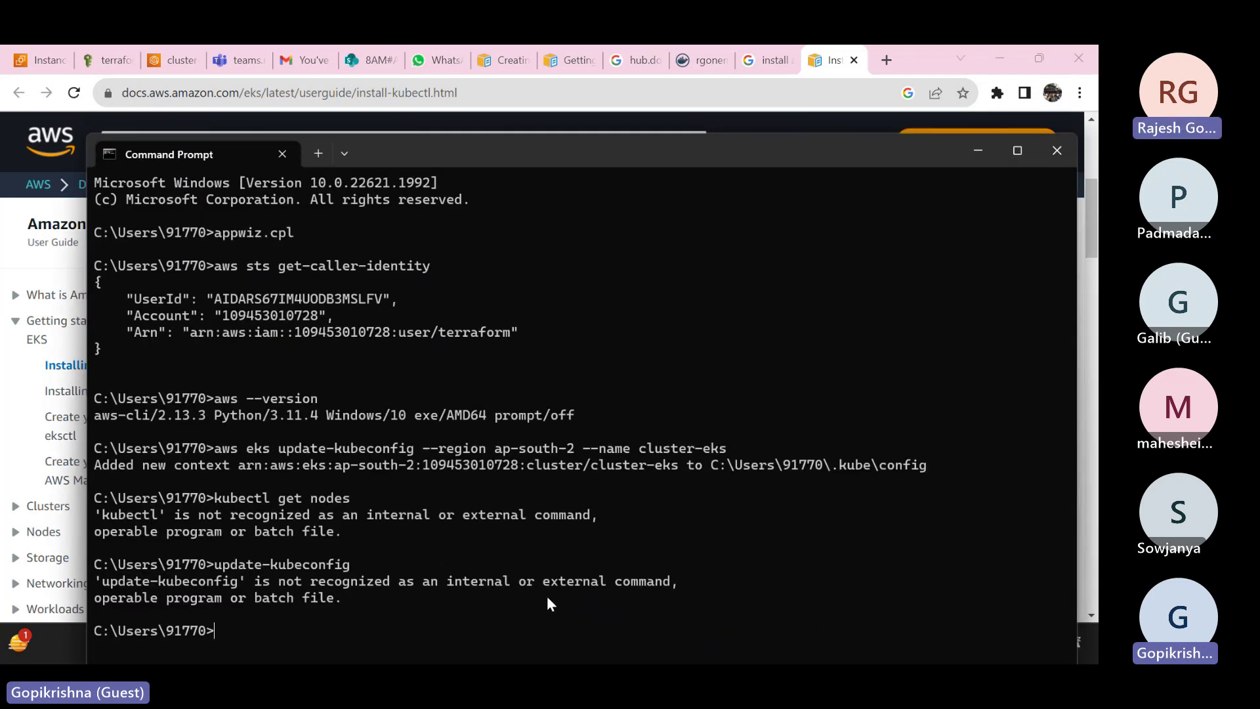
text(kubectl version --short --client)
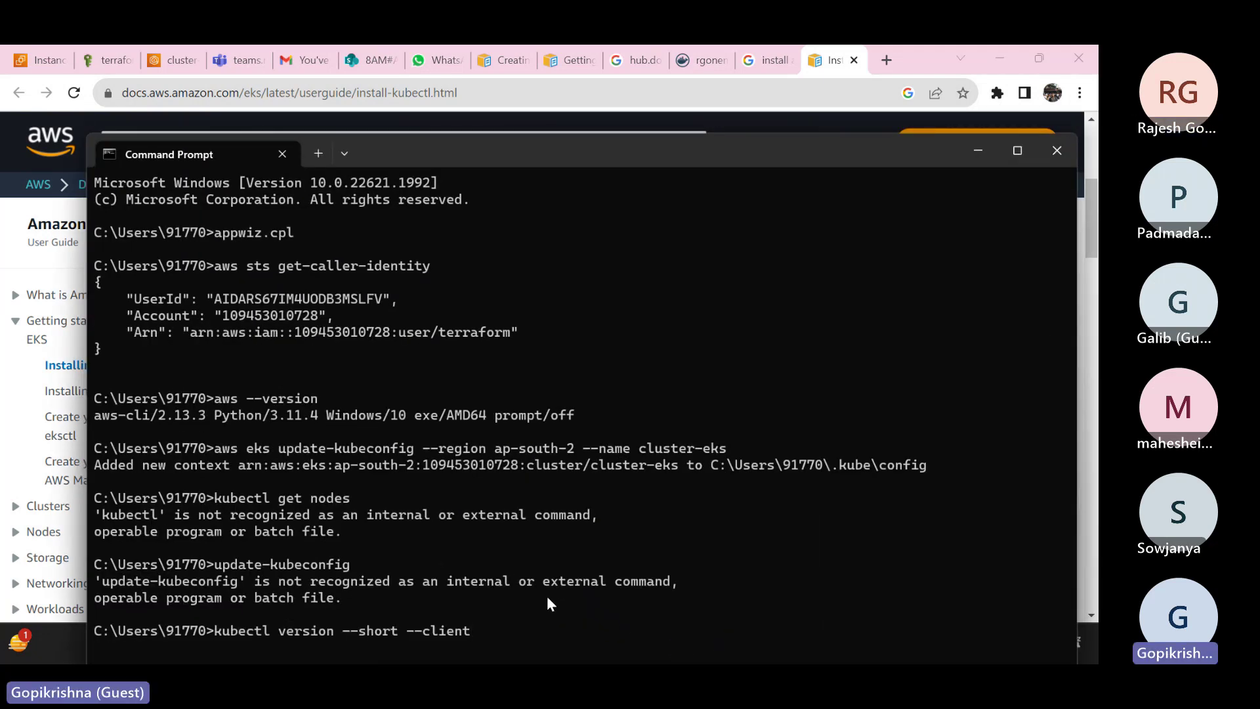
key(Return)
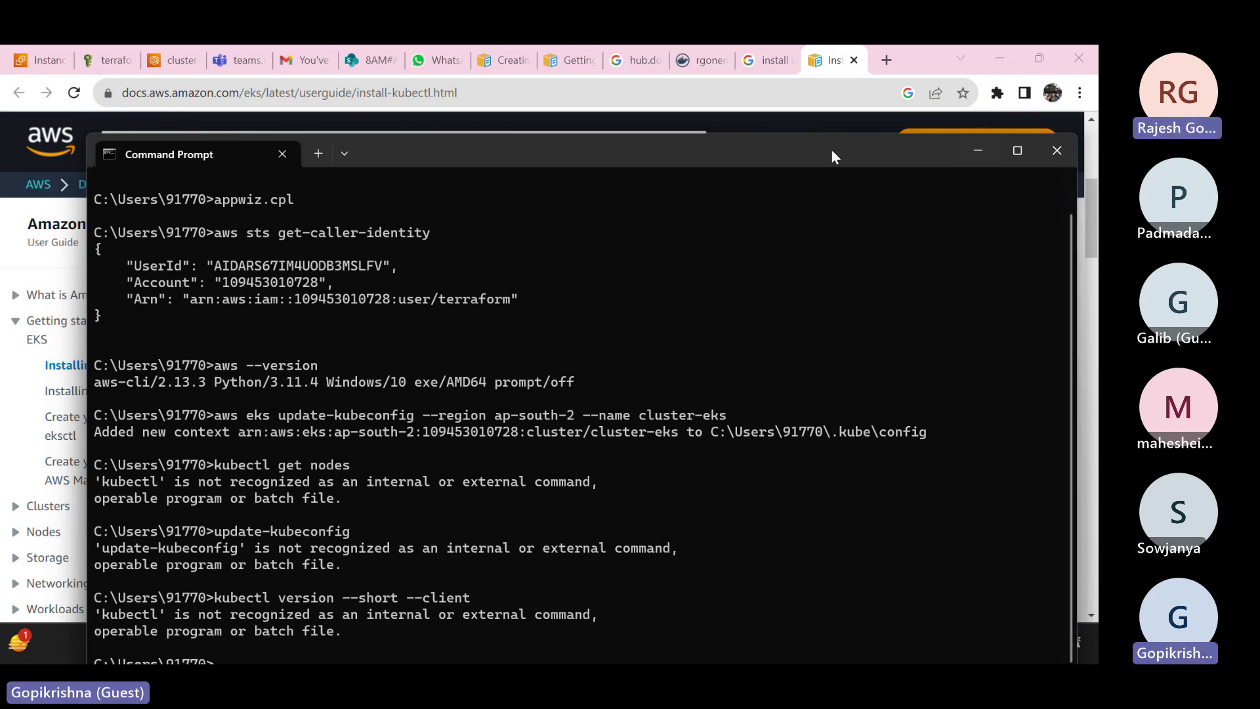
Run the pasted Client Version line, then scroll the guide to the install step's curl commands
drag(833, 149, 837, 65)
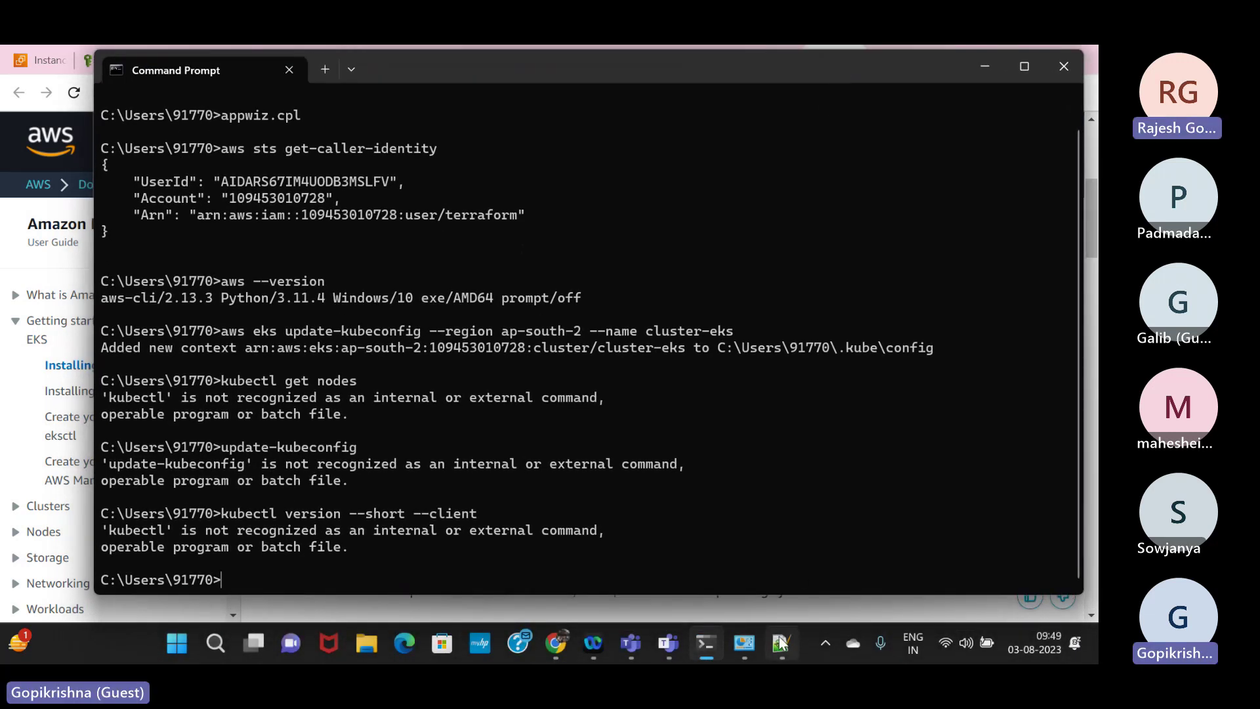
click(555, 646)
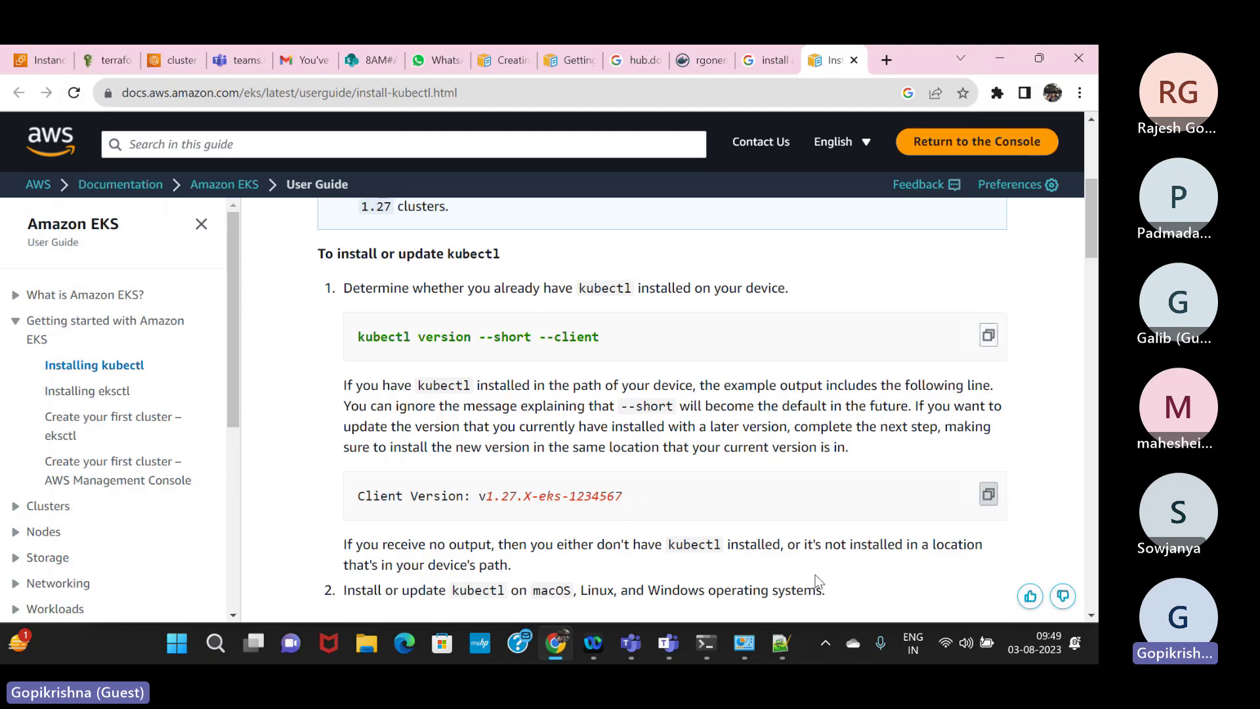
click(705, 646)
key(ctrl+v)
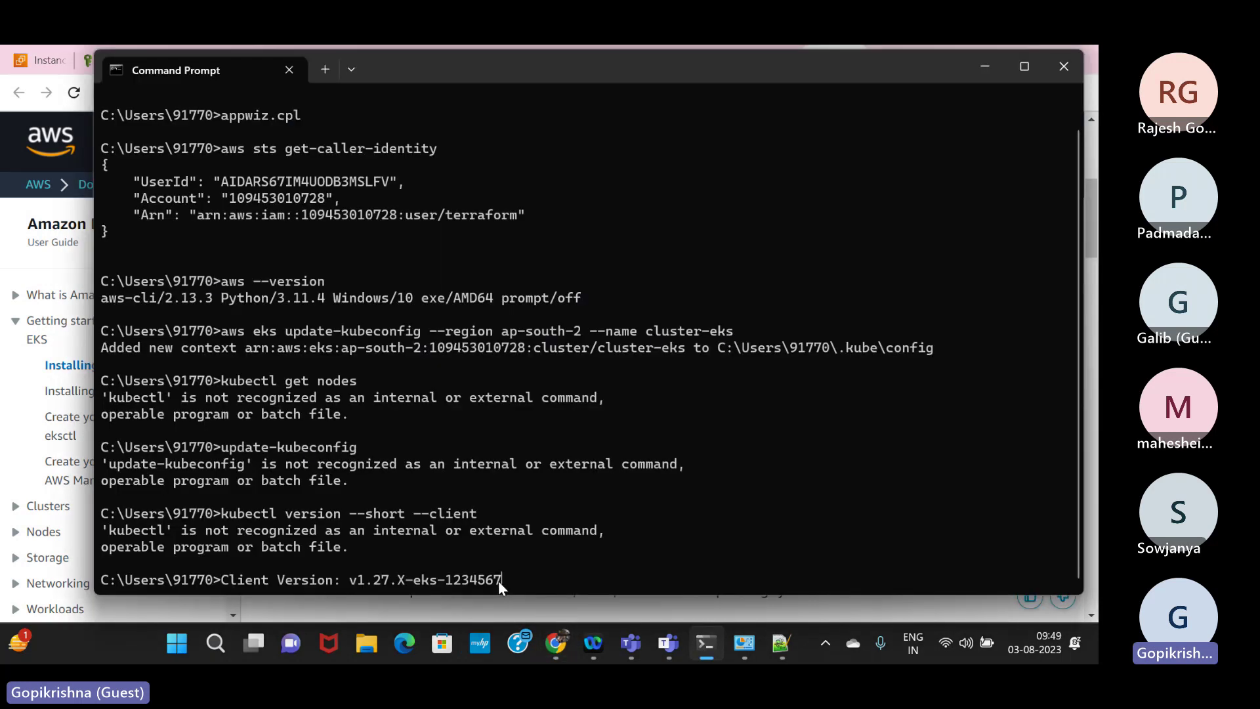
key(Return)
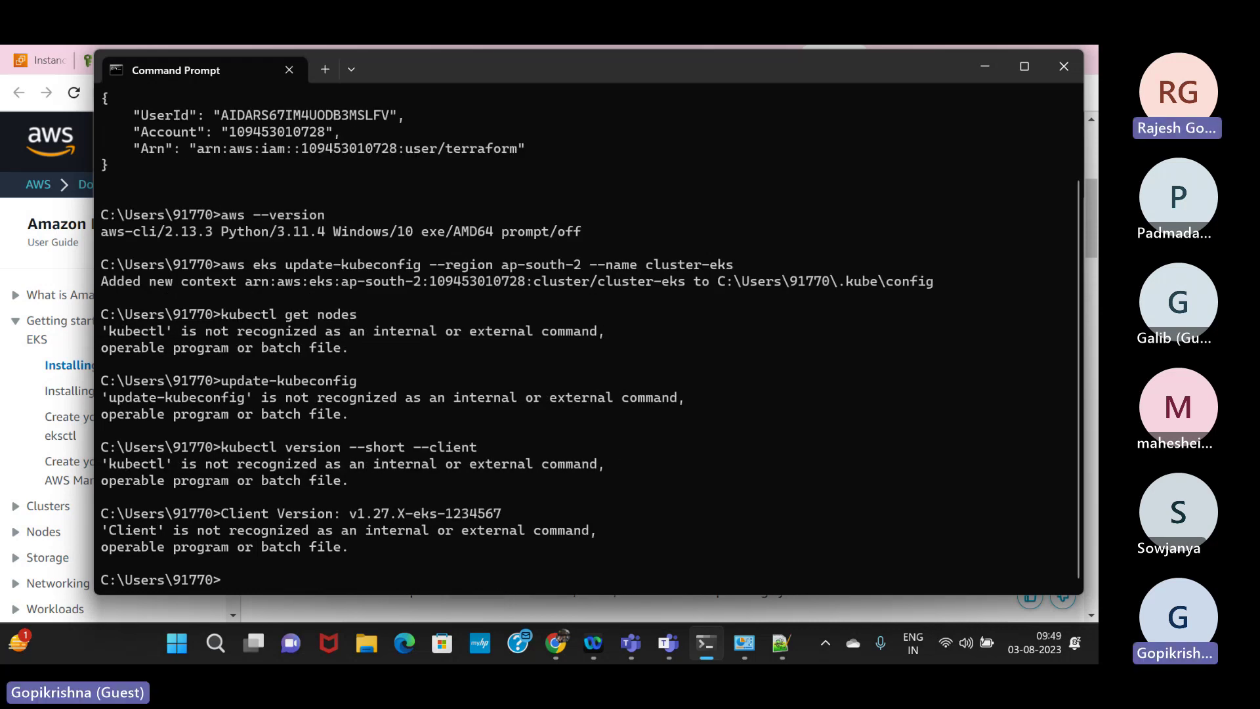
click(562, 647)
scroll(611, 512, down, 3)
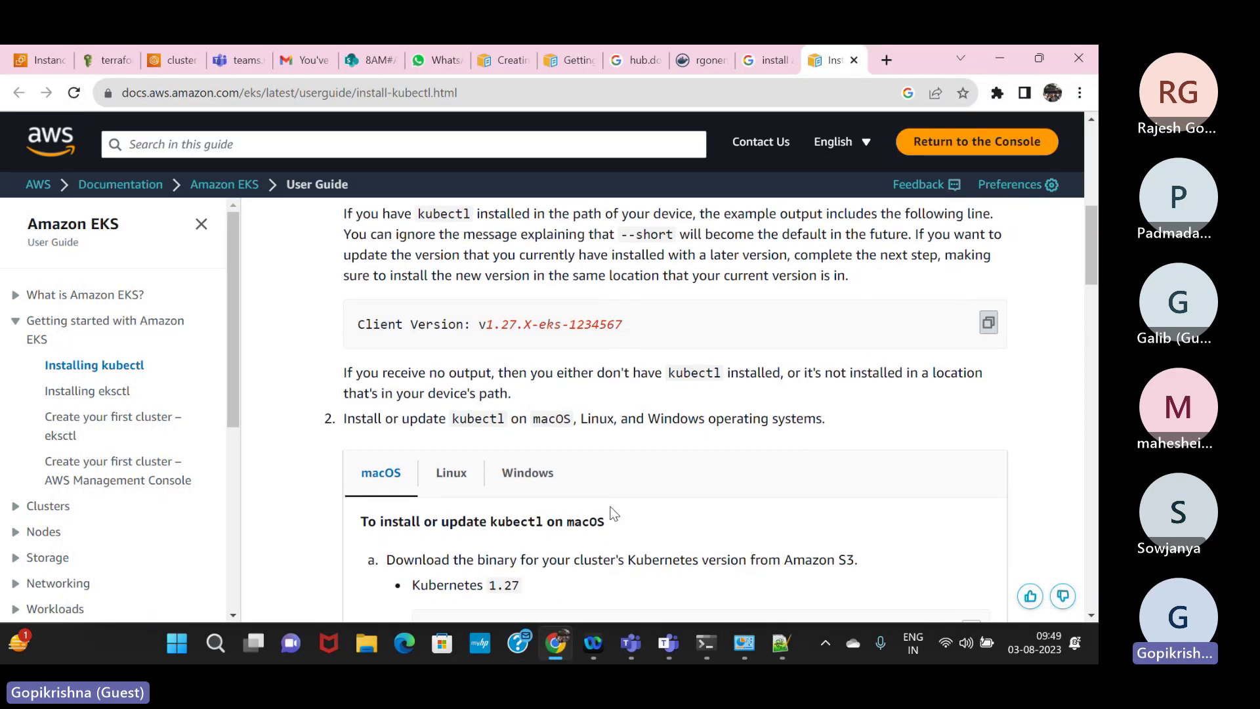
scroll(610, 507, down, 3)
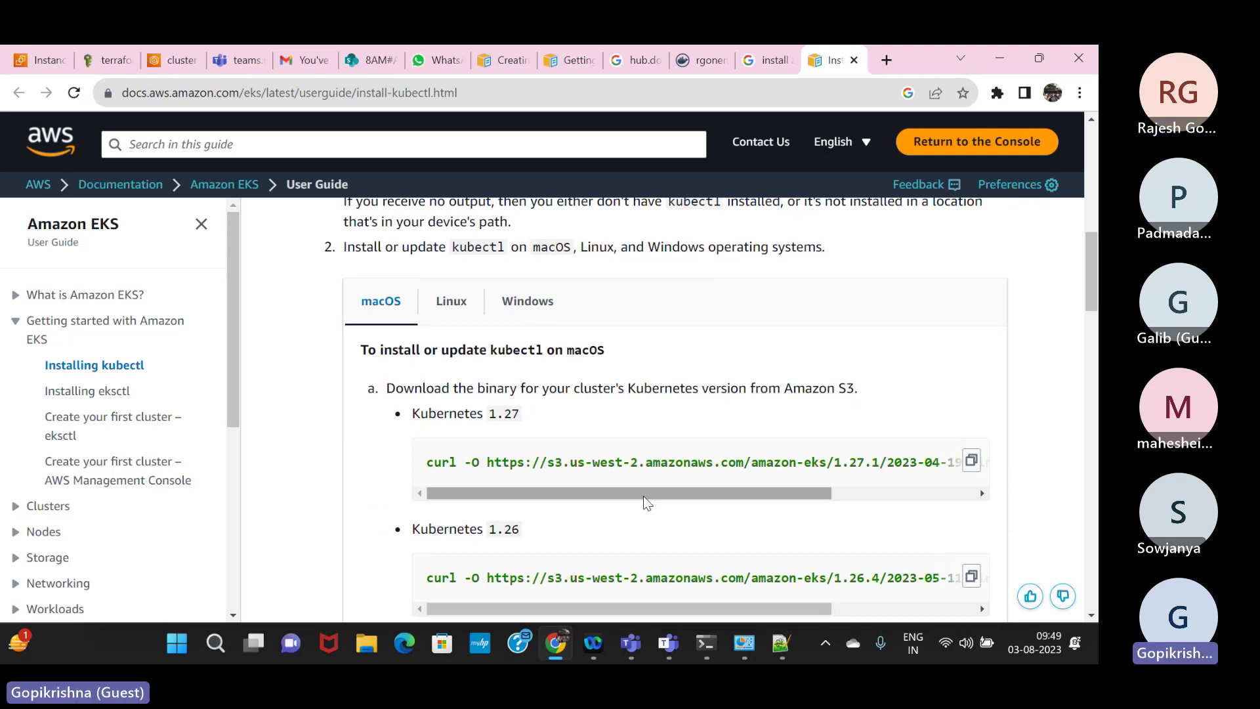
Show the Windows install instructions and copy the Kubernetes 1.27 curl.exe download command
click(453, 302)
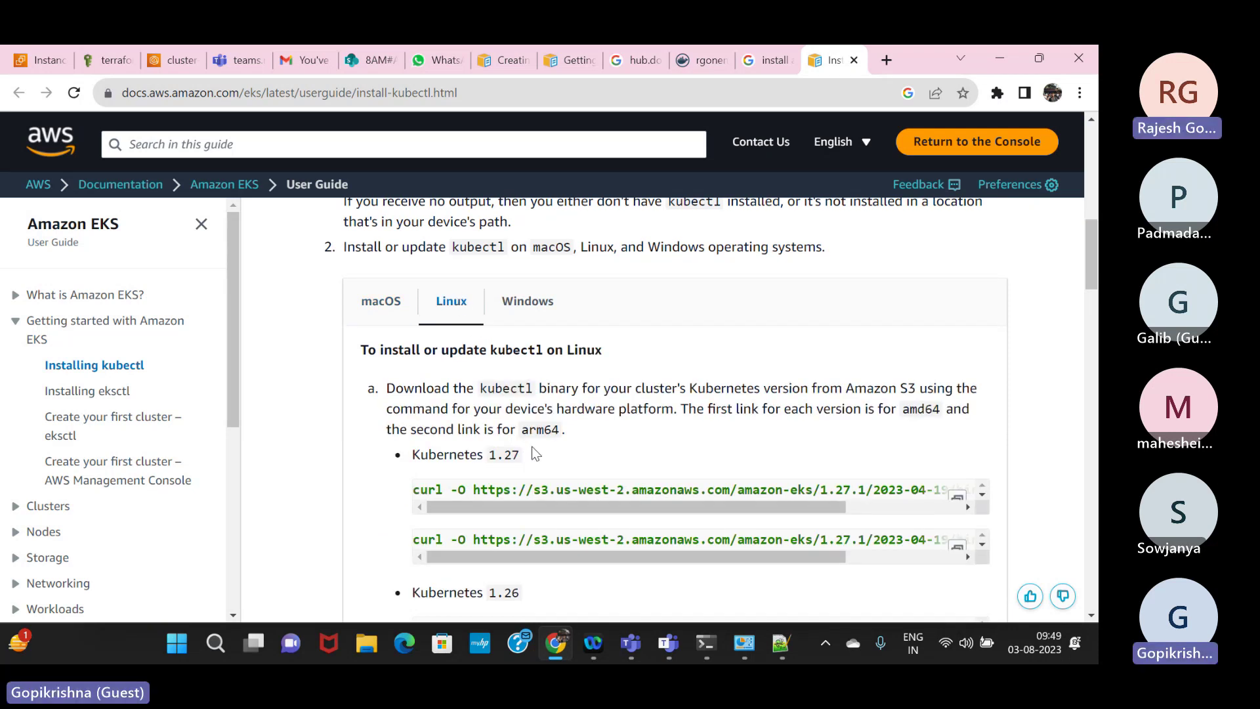
click(526, 304)
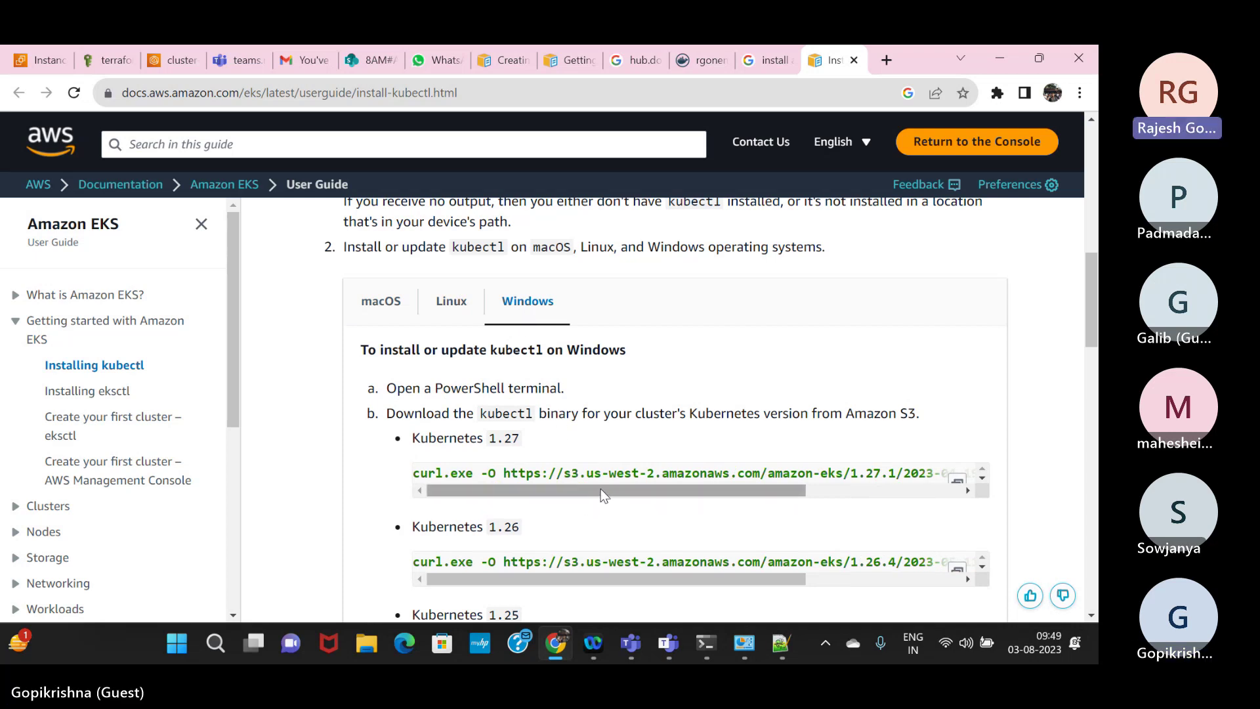
drag(600, 489, 694, 486)
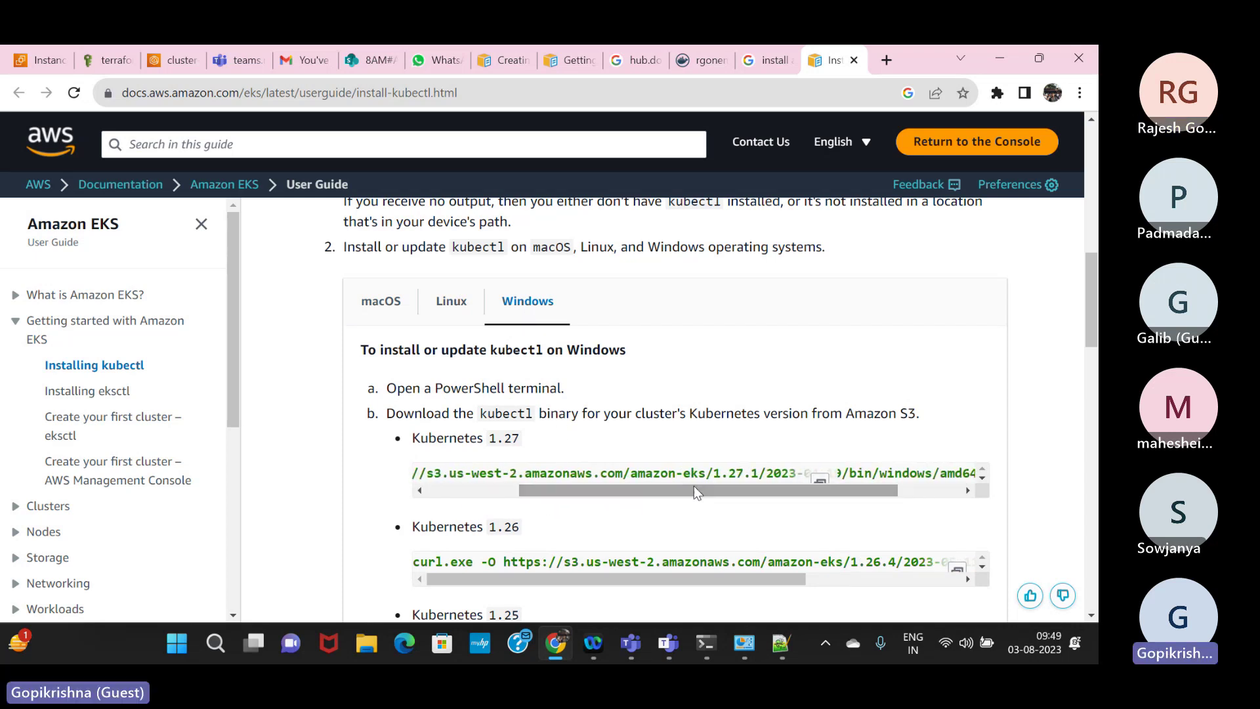
click(820, 483)
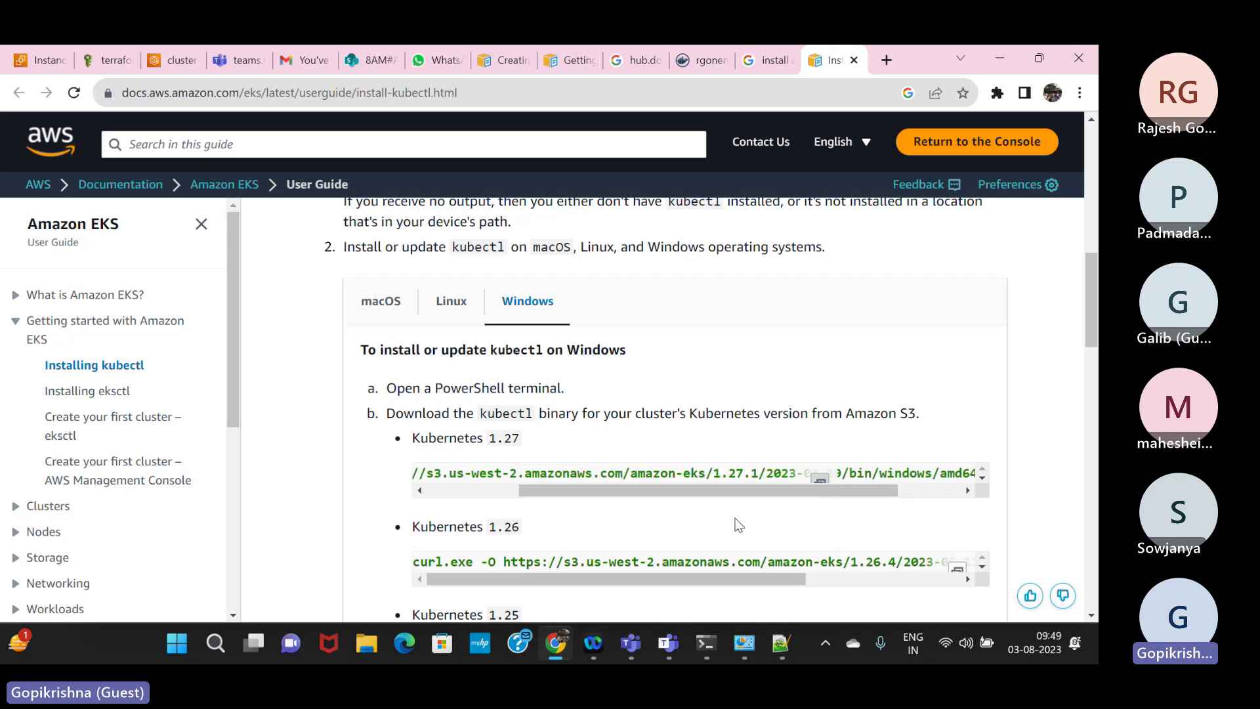
click(715, 640)
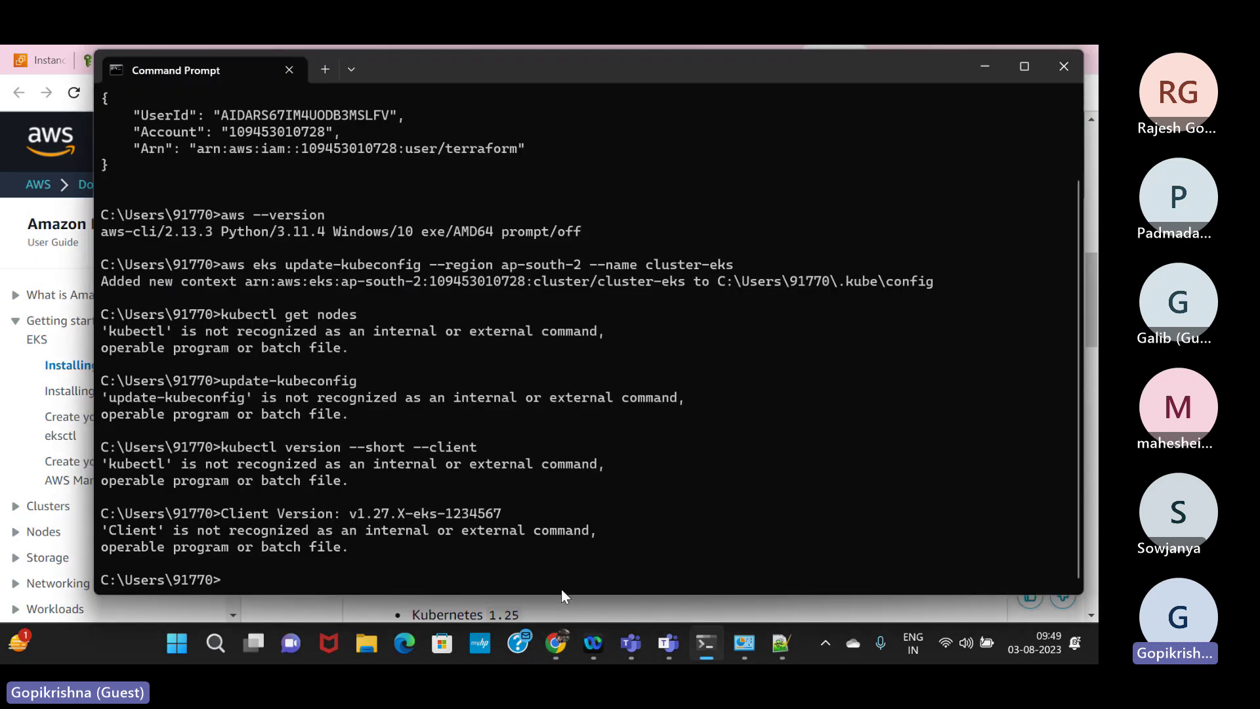
Clear the console with cls and download kubectl.exe 1.27.1 (47.6M) using curl.exe
text(cls)
key(Return)
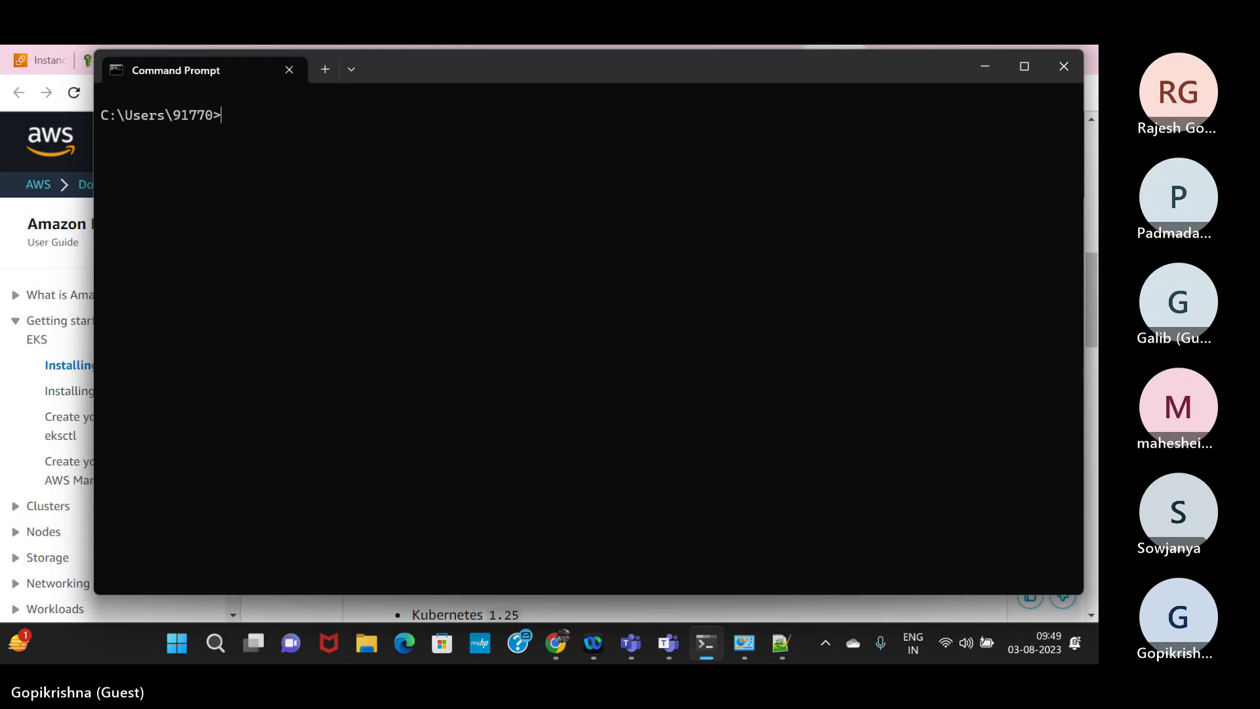
key(ctrl+v)
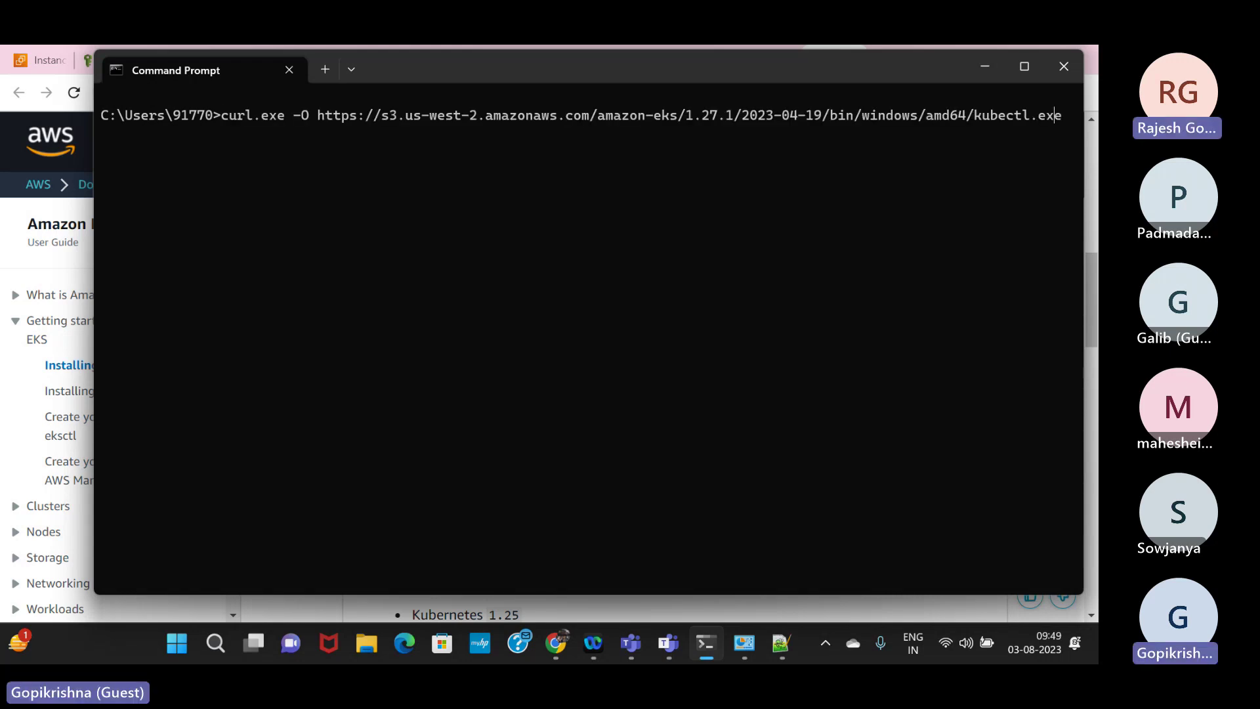
key(Return)
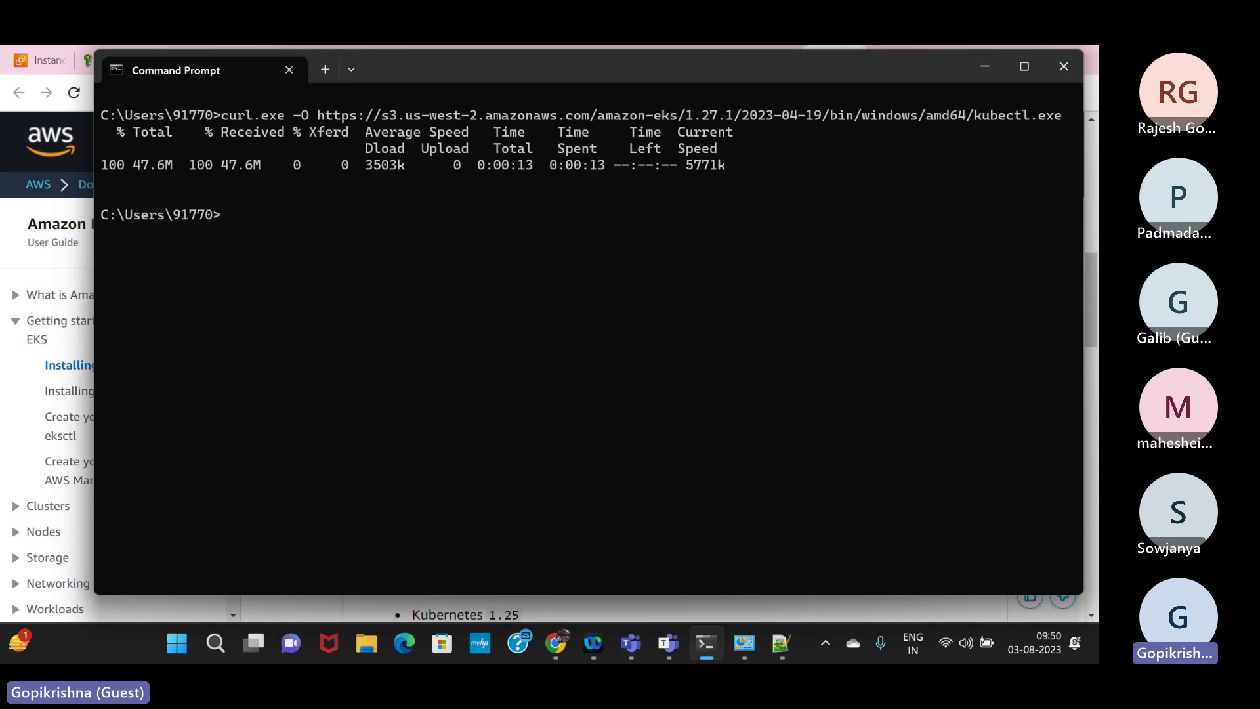
click(553, 648)
Scroll the guide to the Kubernetes 1.27 SHA-256 checksum command
scroll(706, 521, down, 1)
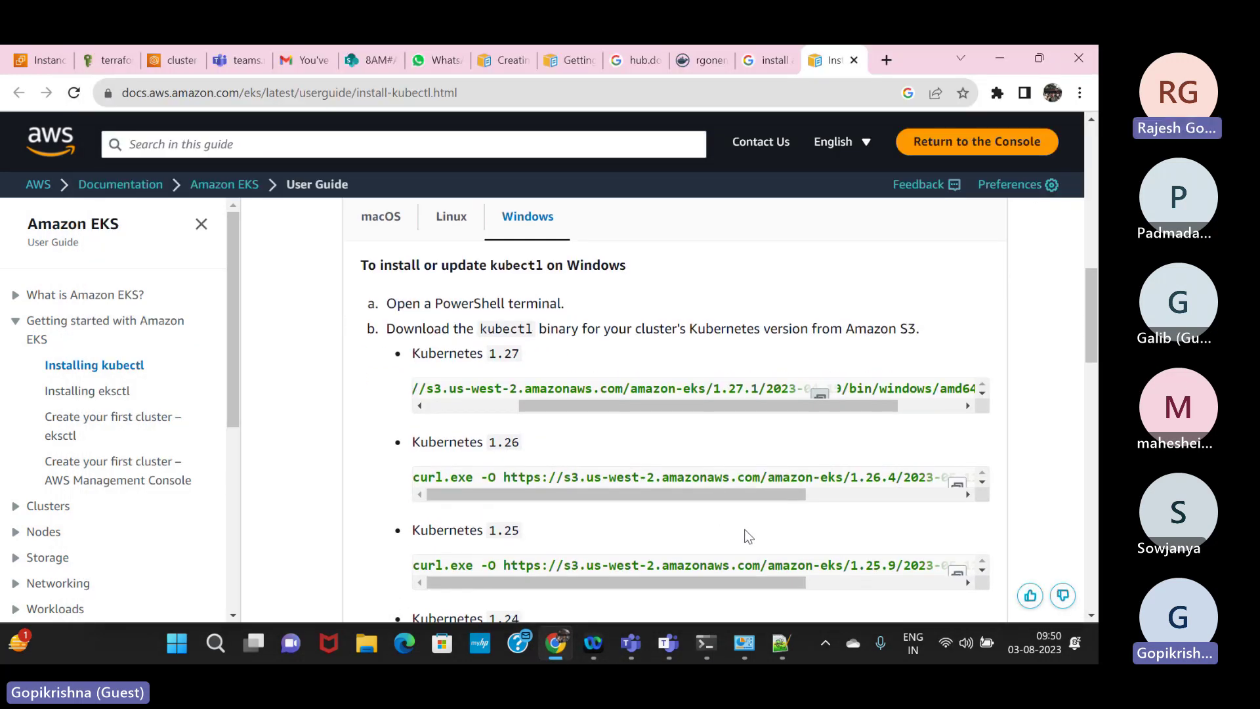
scroll(646, 539, down, 1)
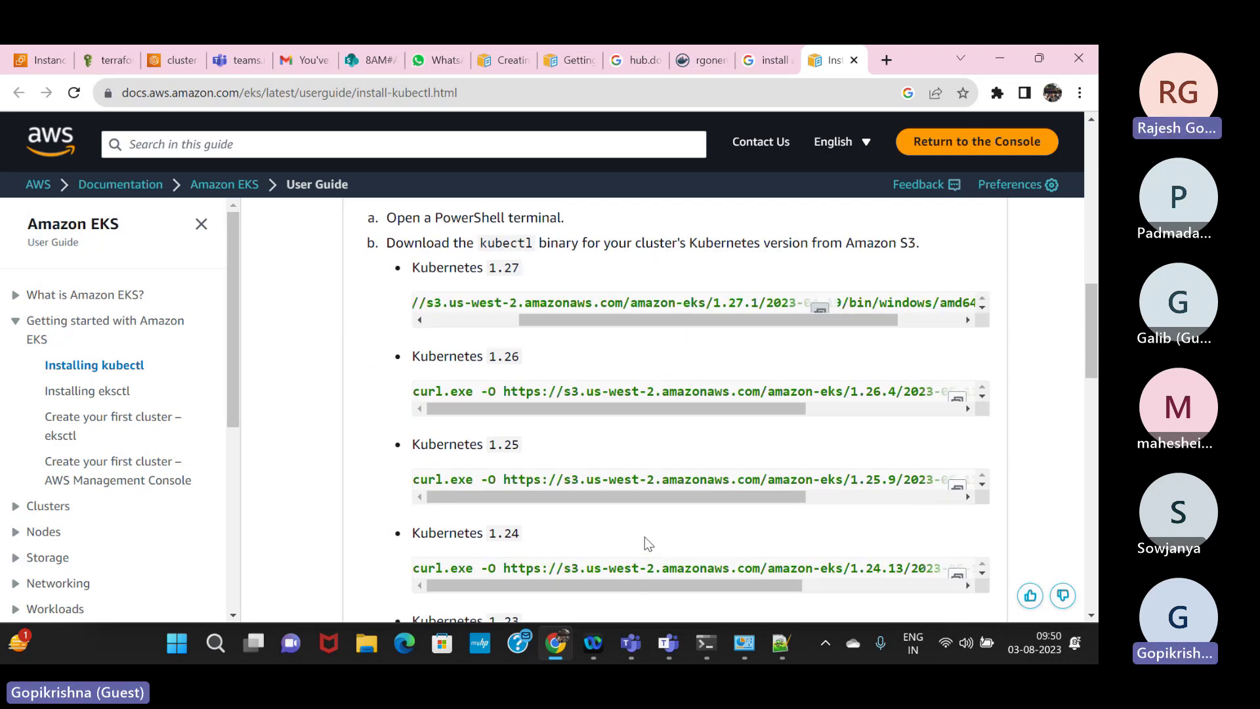
scroll(645, 540, down, 1)
scroll(649, 544, down, 3)
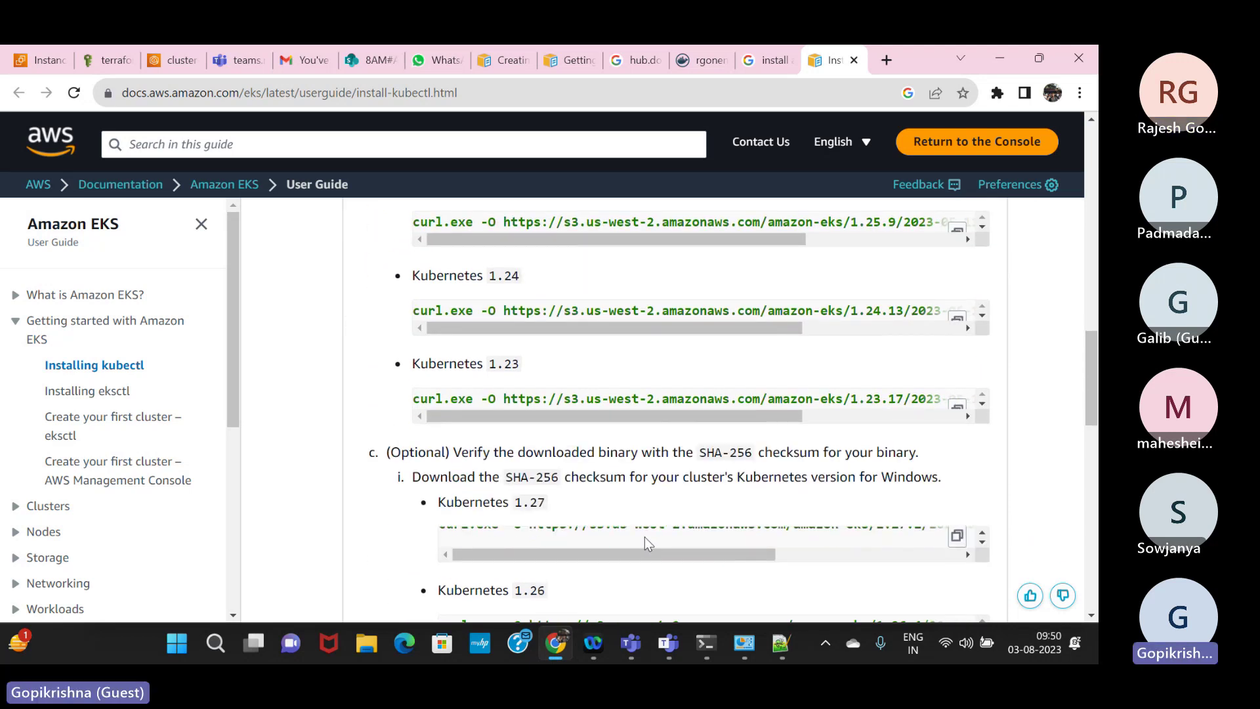
scroll(665, 521, up, 1)
scroll(665, 522, down, 3)
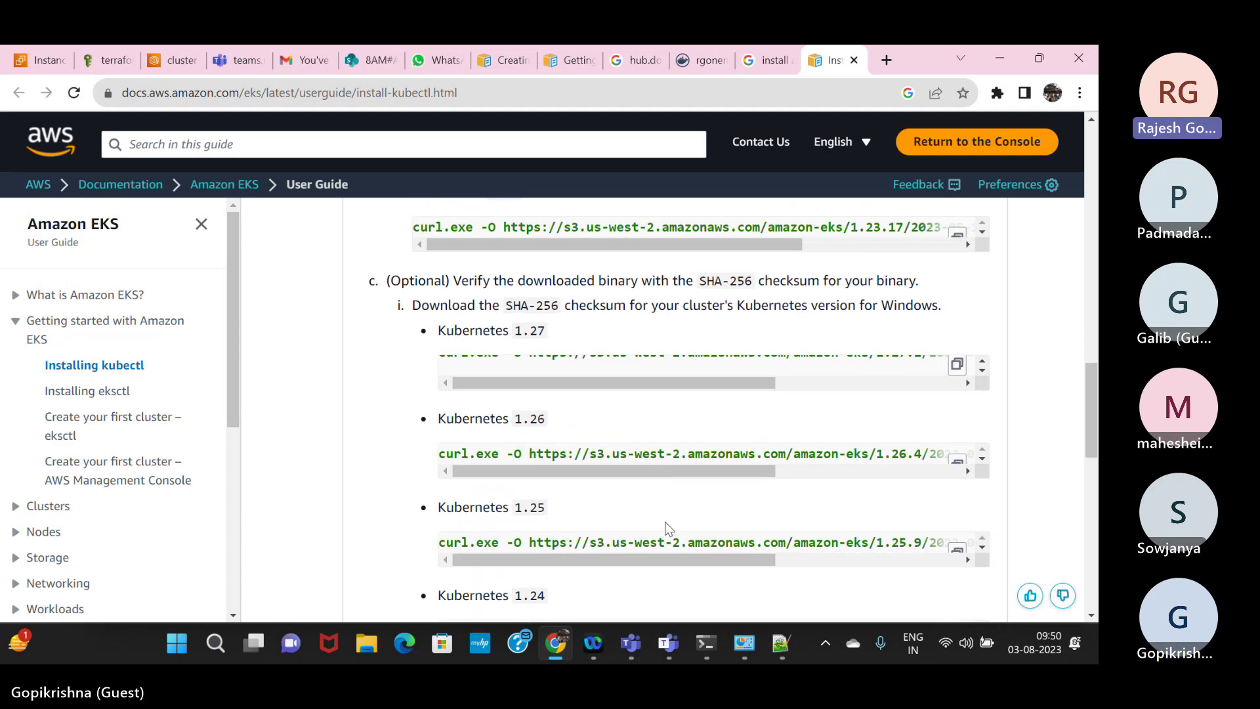
scroll(596, 432, up, 2)
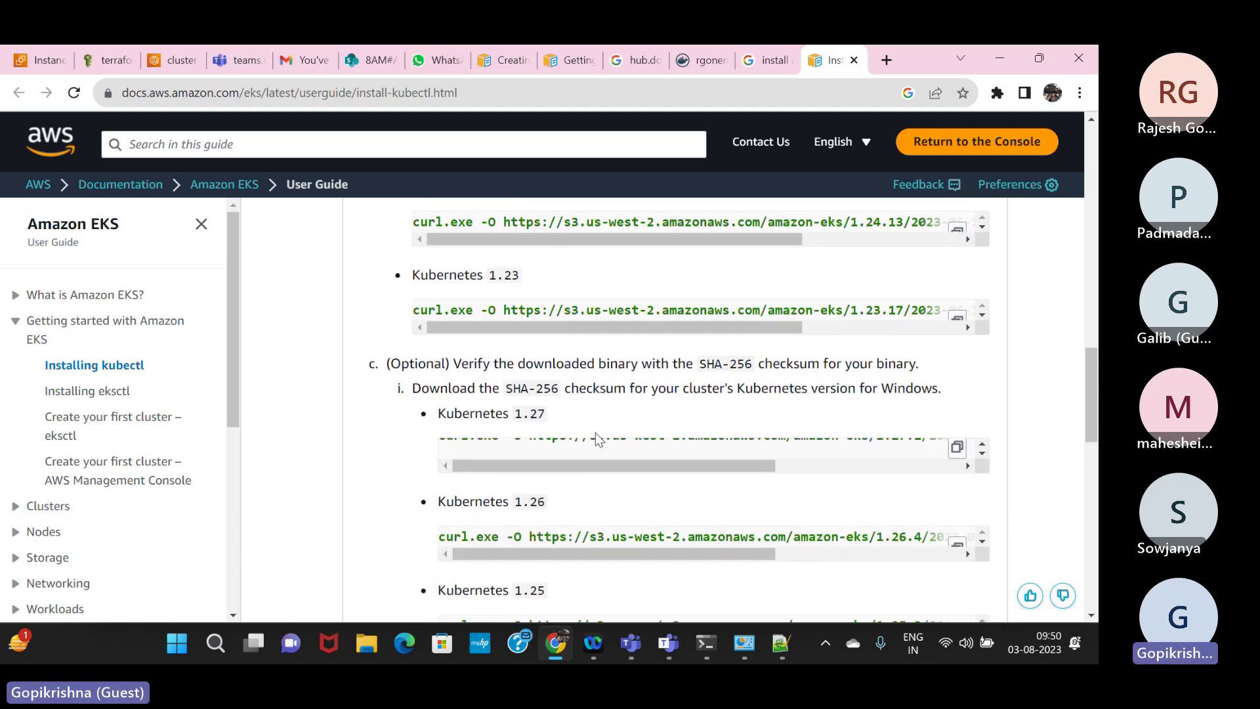
scroll(596, 432, up, 1)
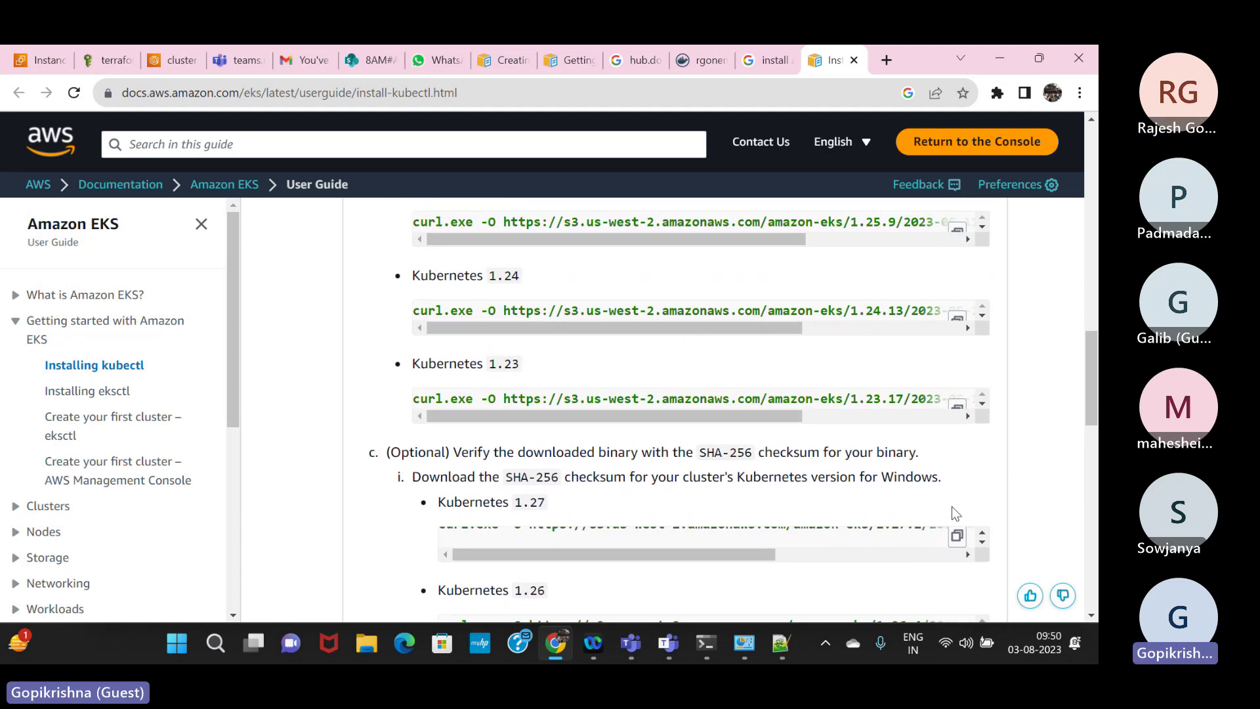
Download kubectl.exe.sha256 (77 bytes) in Command Prompt with the 1.27 curl.exe command
click(982, 531)
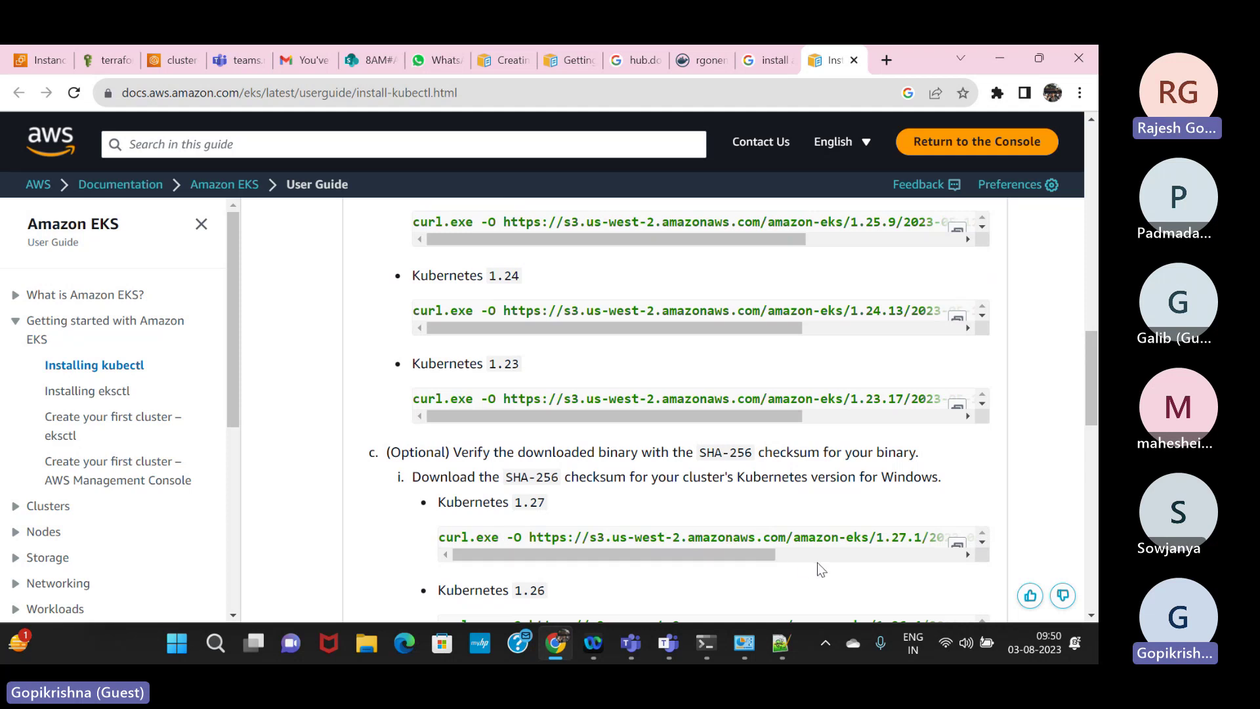
click(958, 550)
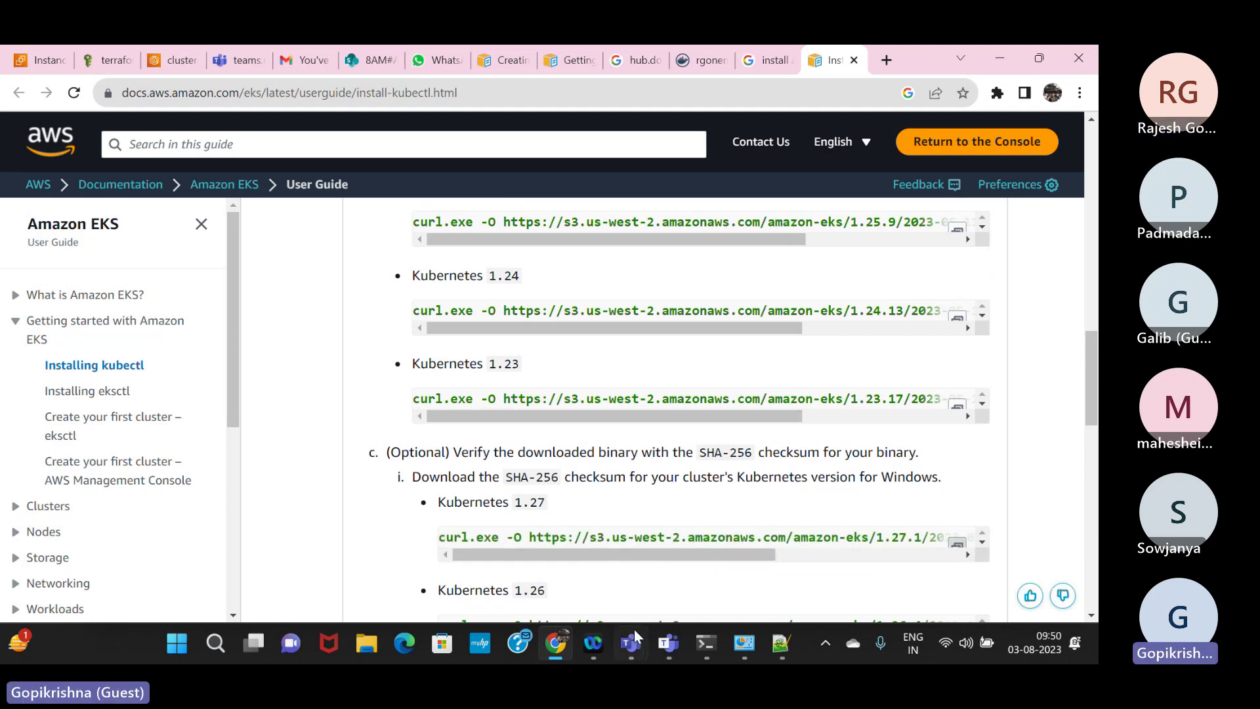
click(706, 643)
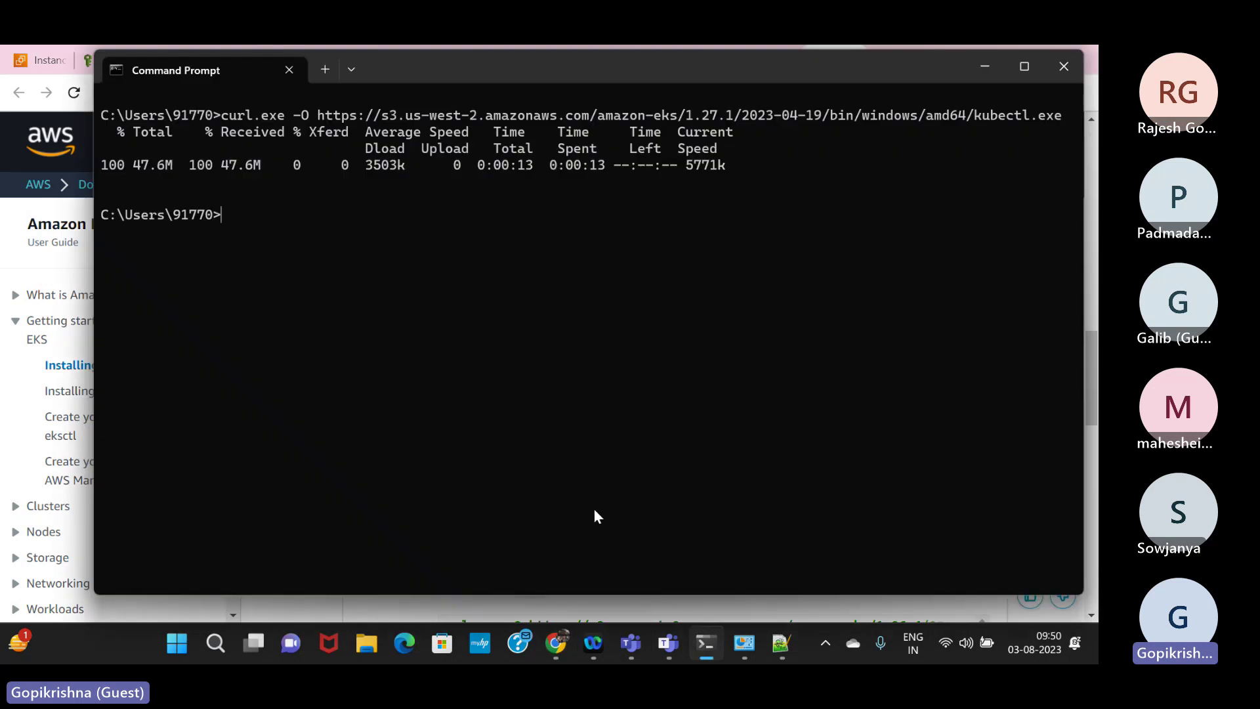
key(ctrl+v)
key(Return)
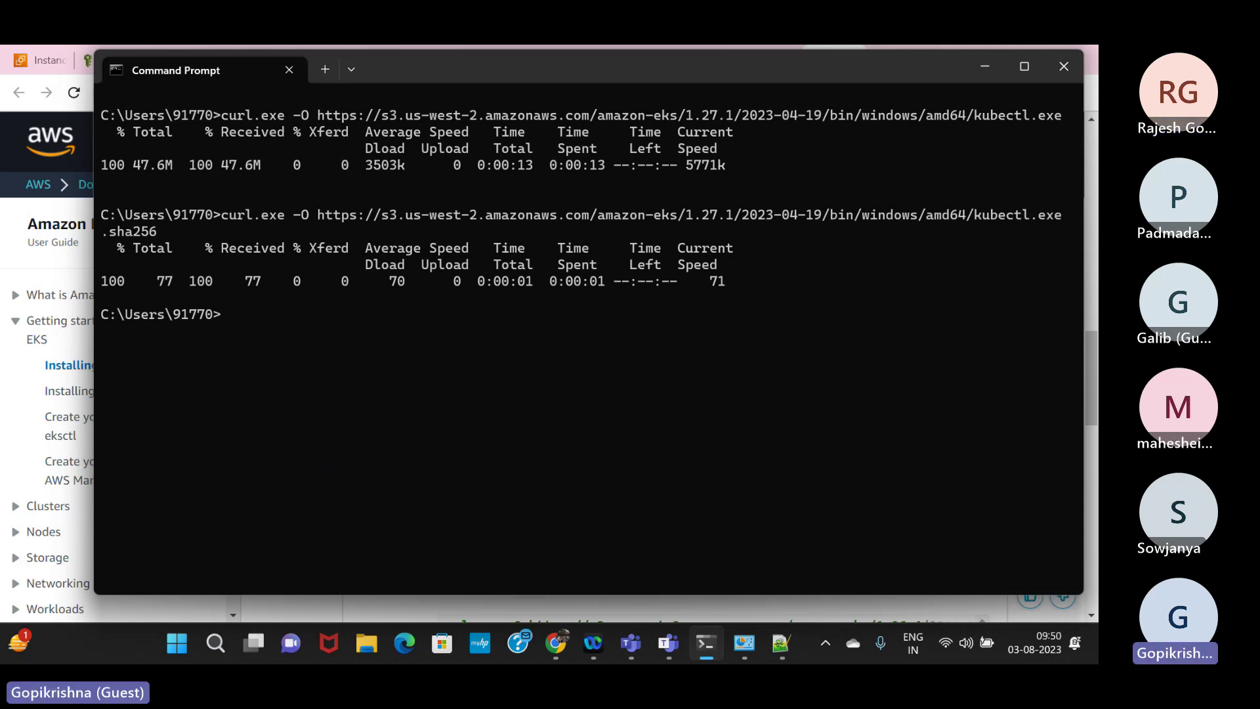
Run 'Get-FileHash kubectl.exe' from the checksum step in Command Prompt; it is unrecognized
click(556, 642)
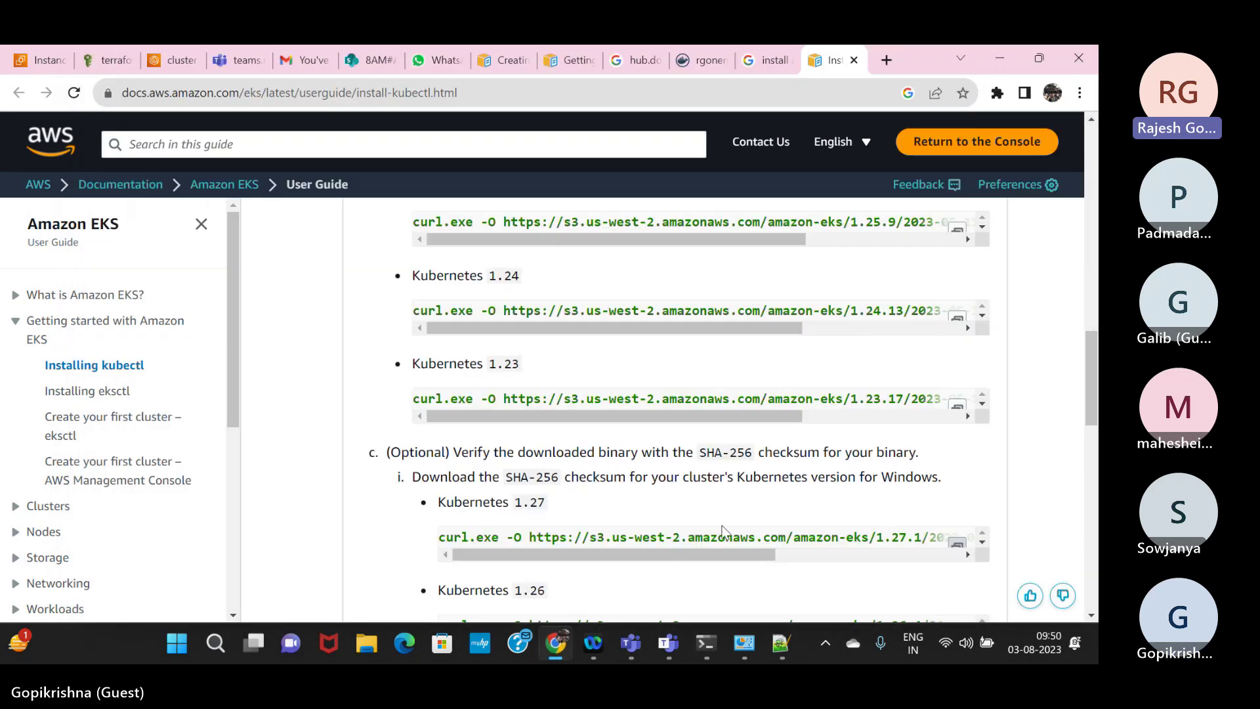
scroll(730, 527, down, 1)
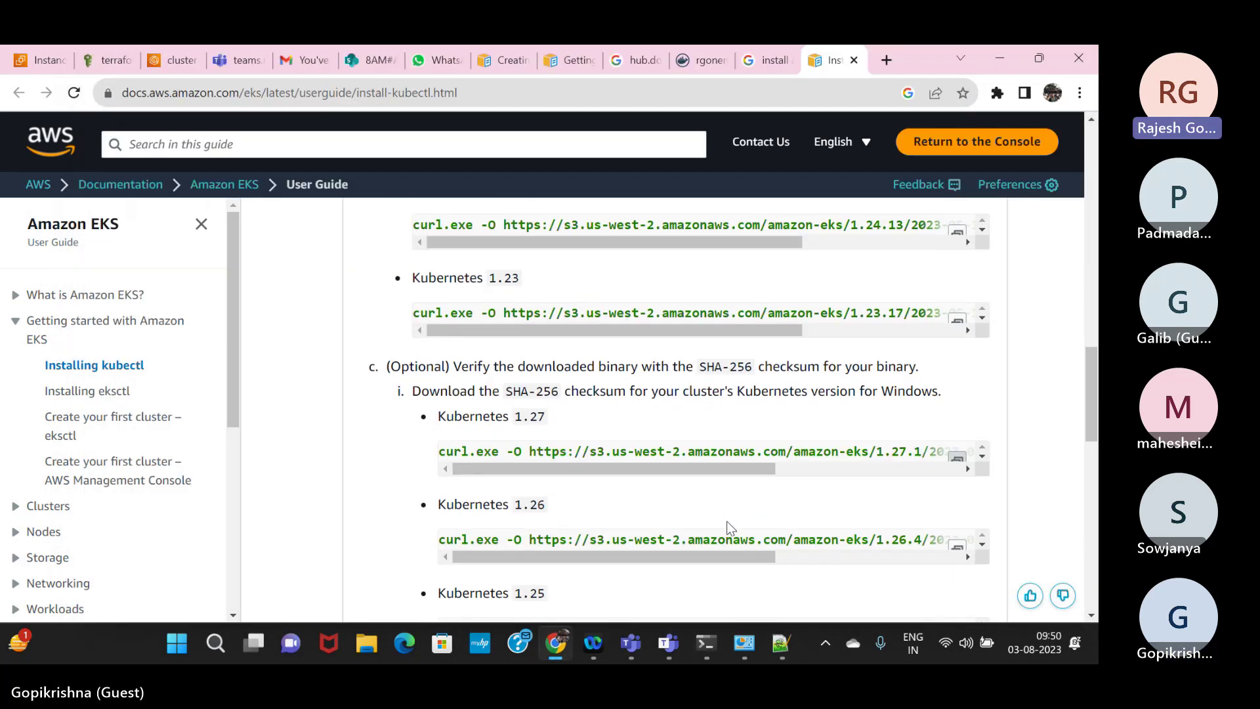
scroll(730, 527, down, 1)
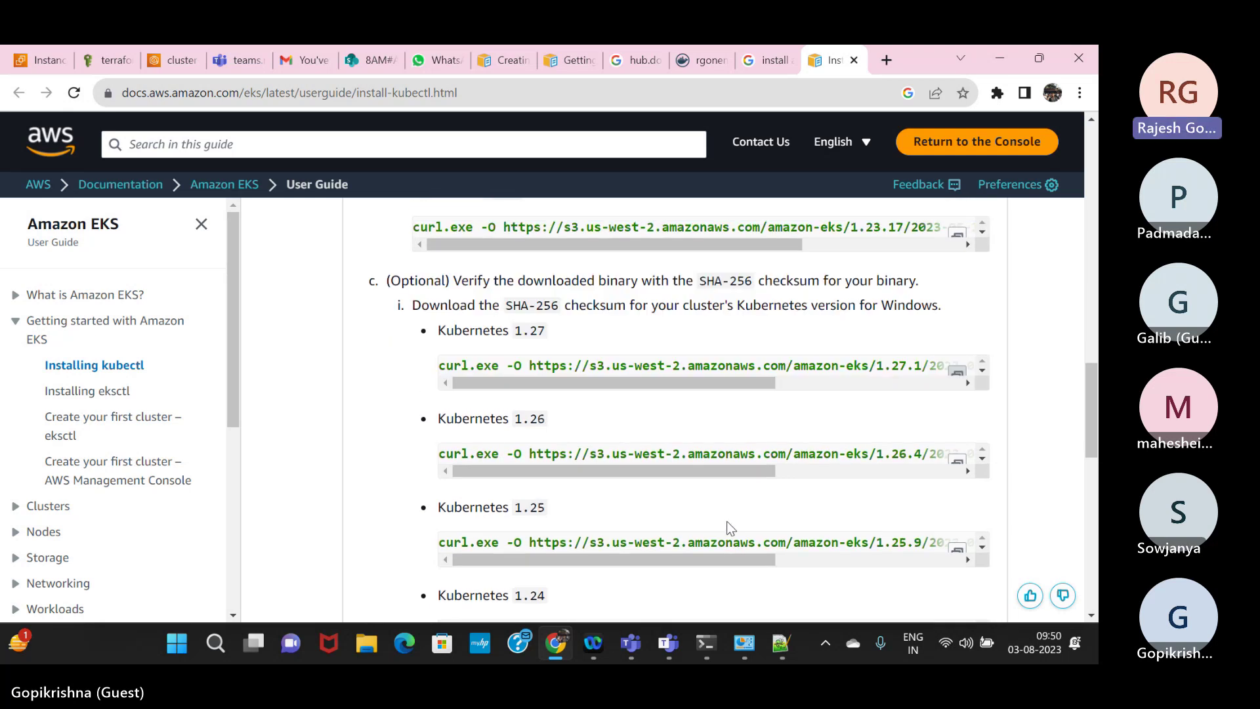
scroll(731, 527, down, 3)
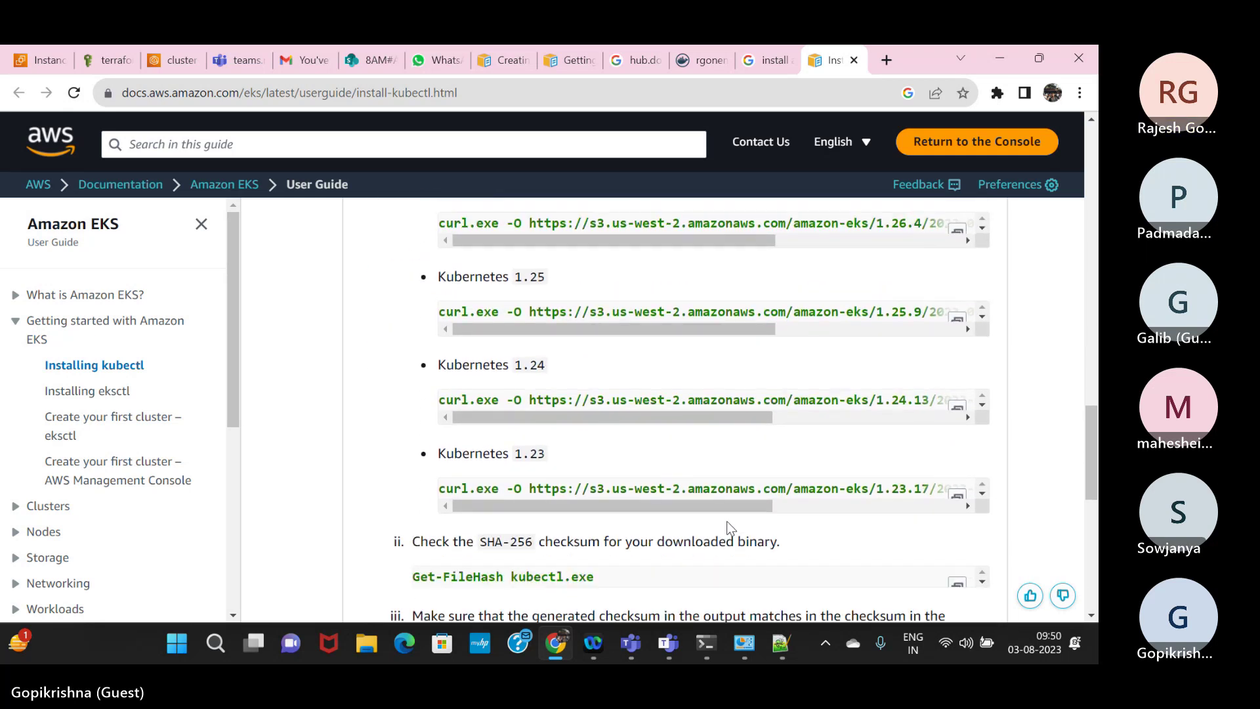
scroll(730, 525, down, 2)
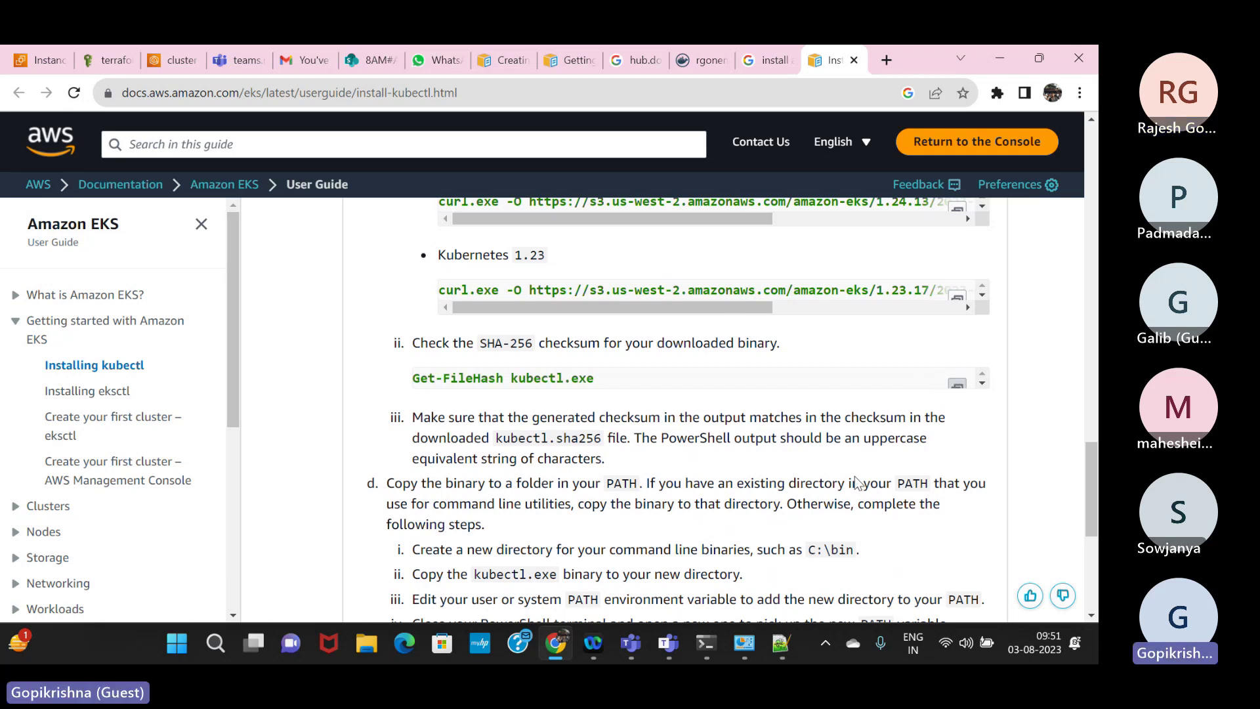
click(716, 643)
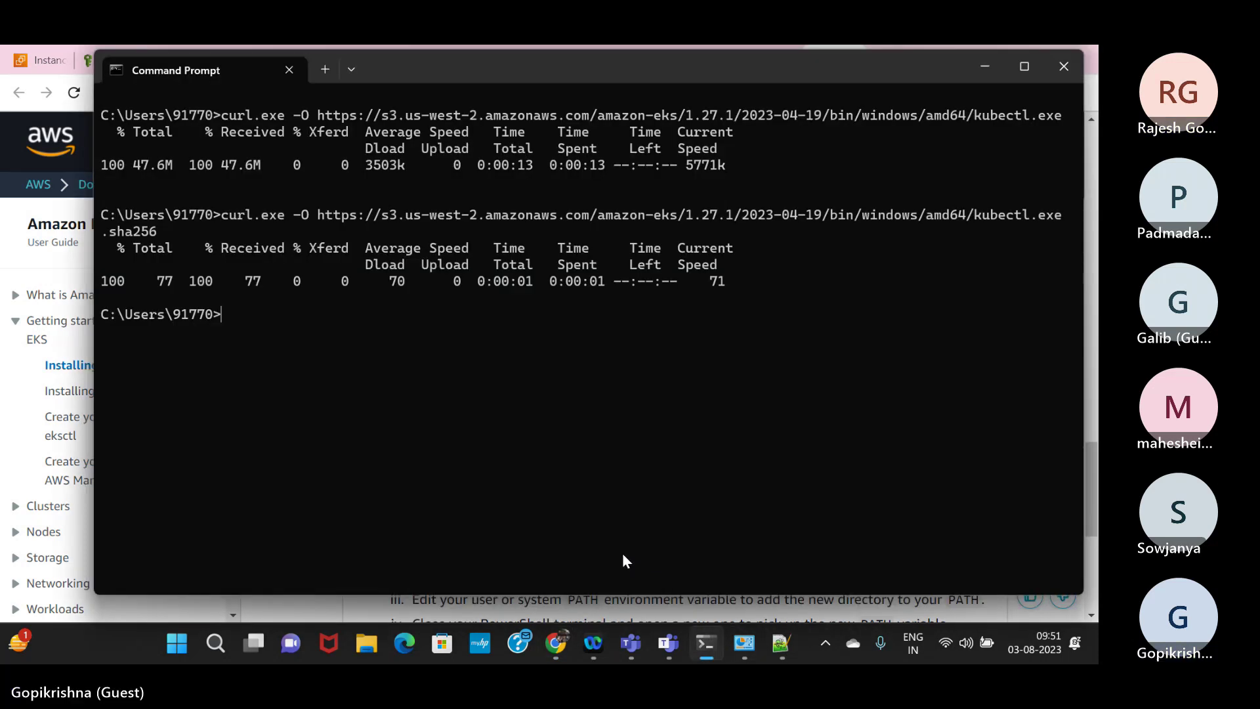
key(ctrl+v)
key(Return)
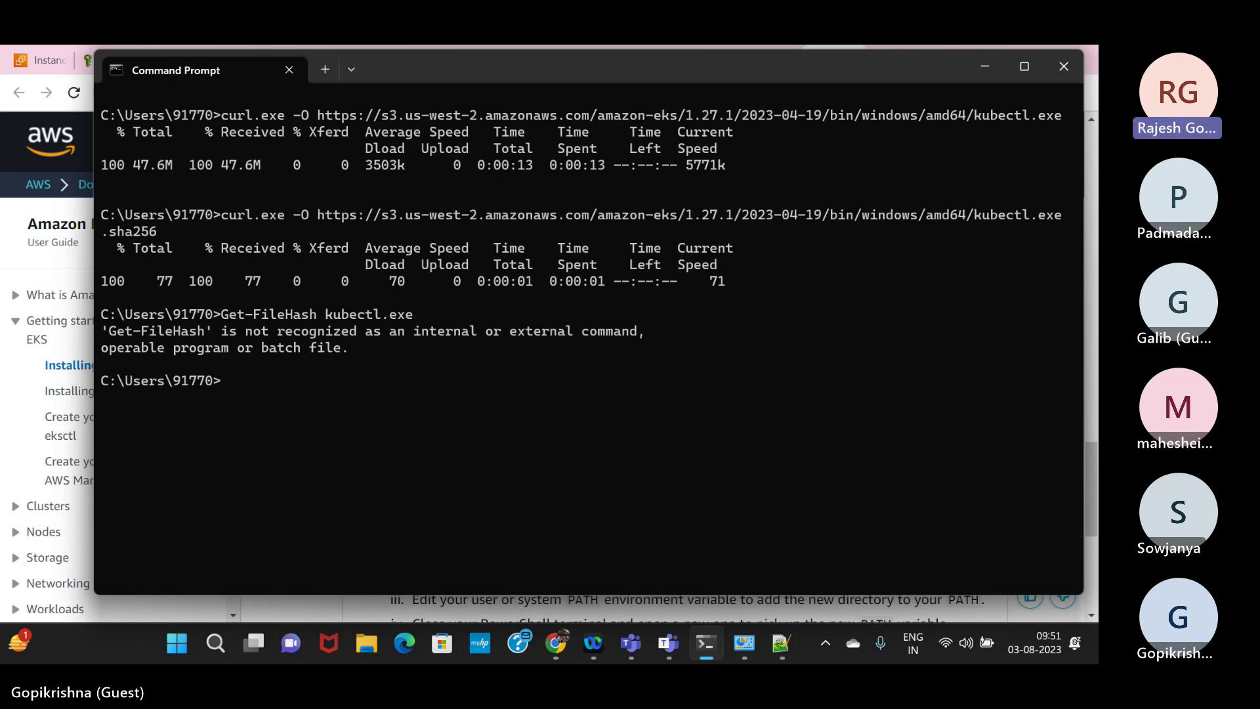
Copy the guide's 'kubectl version --short --client' command for Command Prompt
click(977, 59)
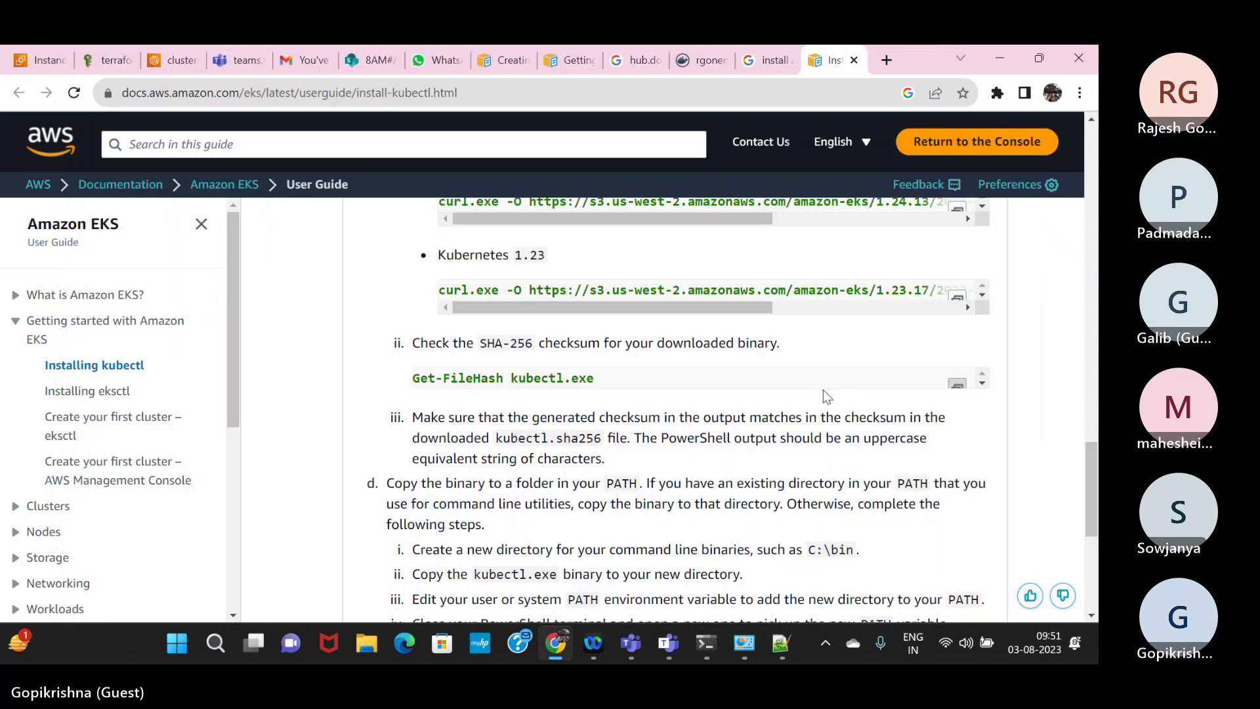
scroll(823, 391, down, 1)
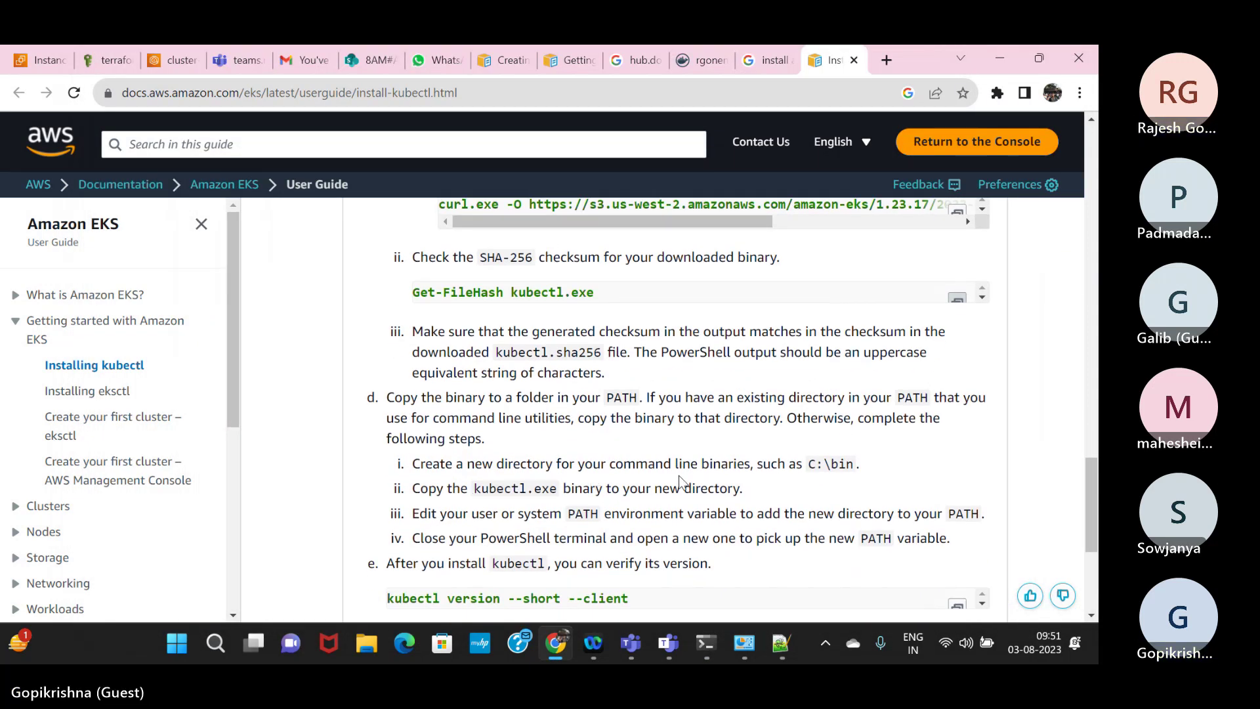
scroll(681, 483, down, 1)
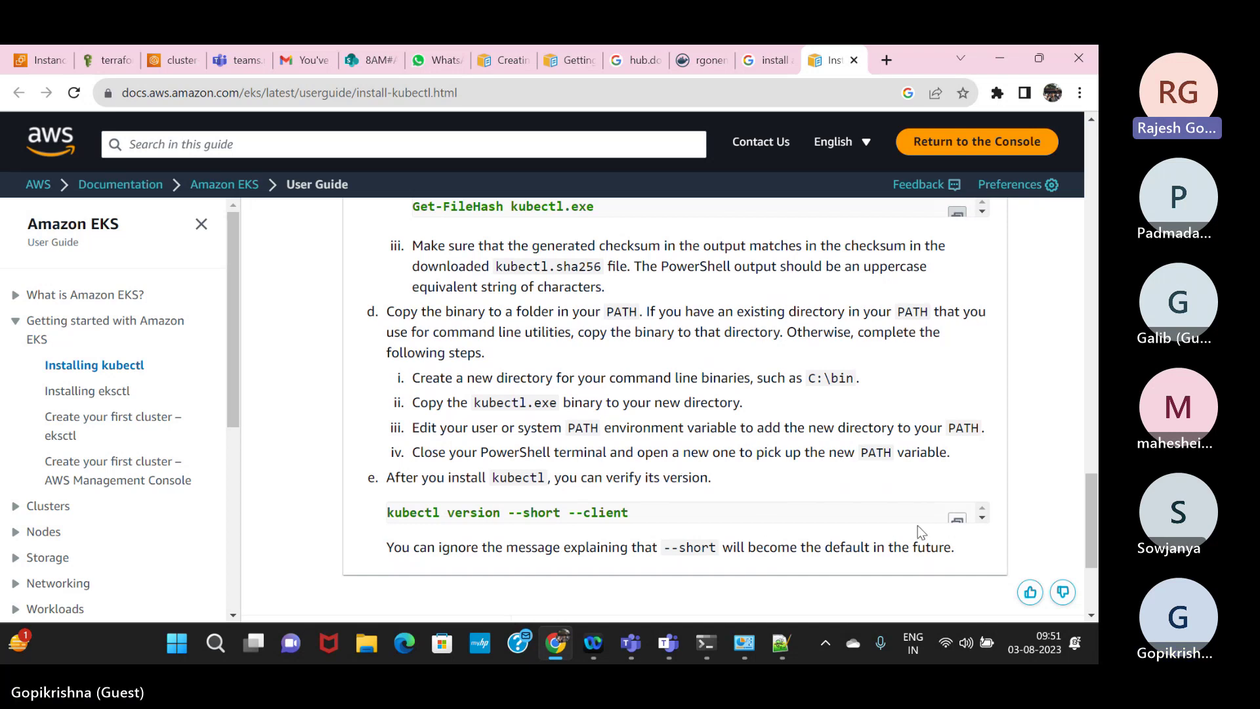
click(957, 519)
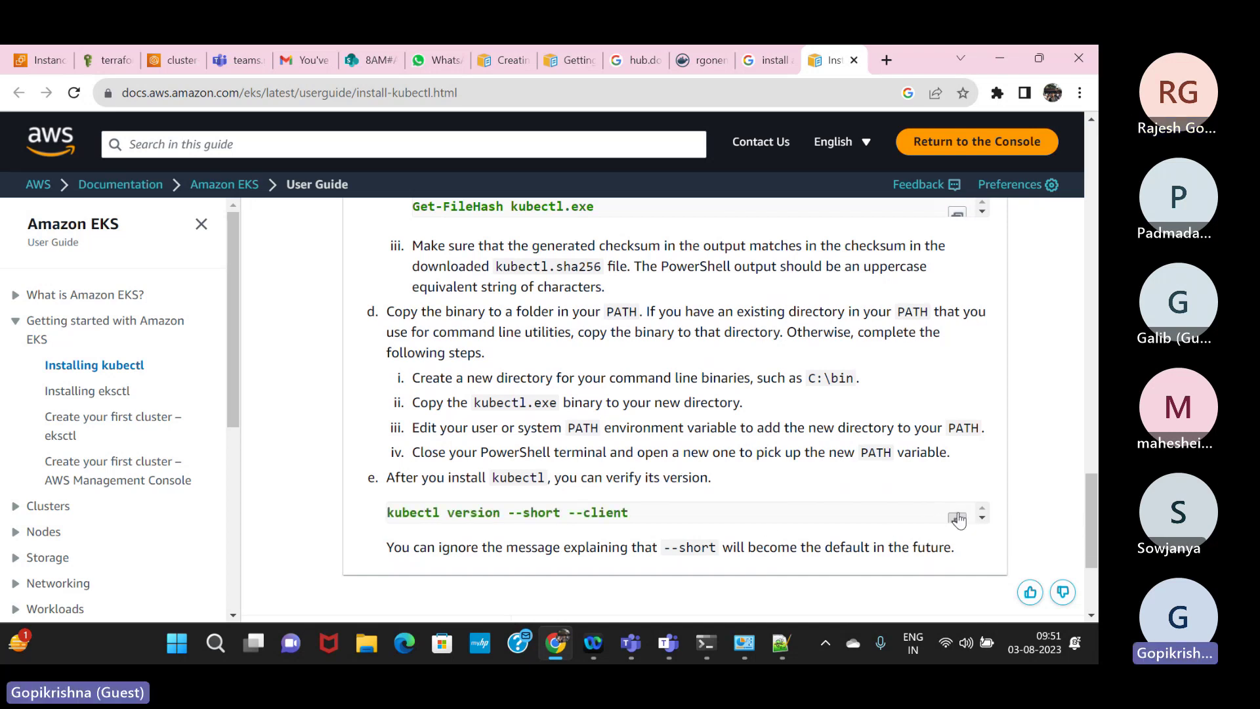
click(707, 643)
Confirm Client Version v1.27.1-eks-2f008fe, then run 'kubectl get nodes', which hits a credentials error
key(ctrl+v)
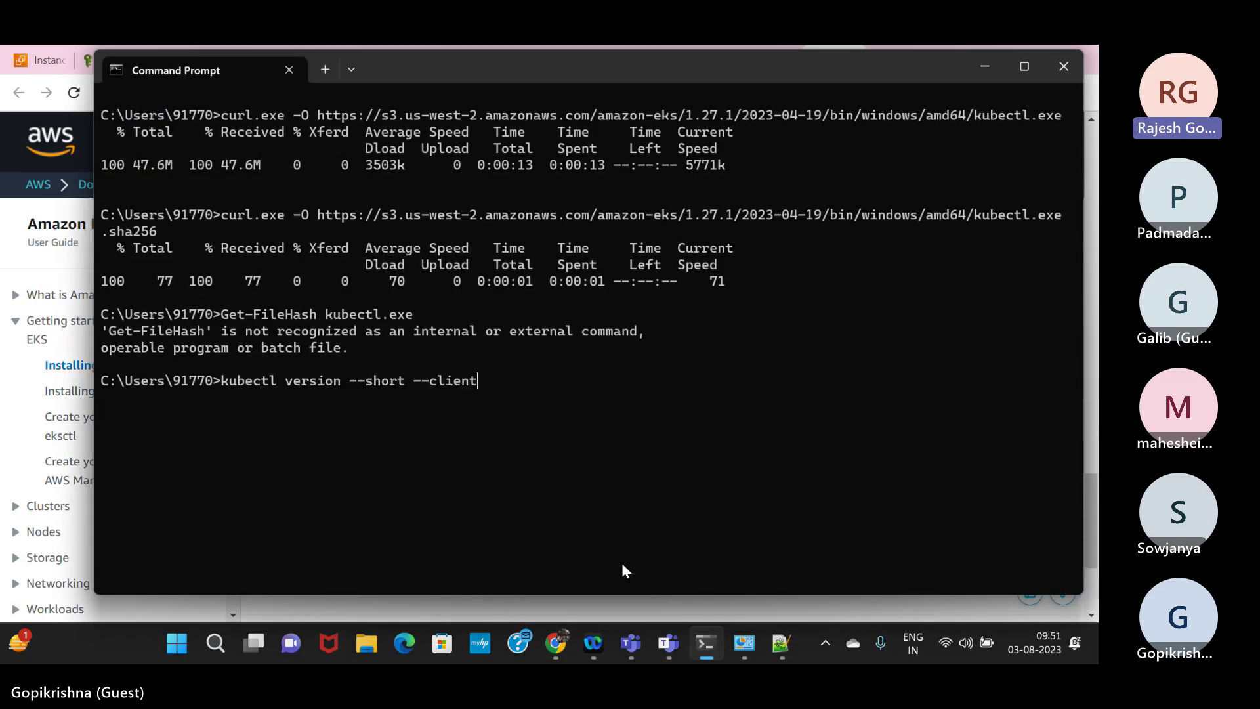
key(Return)
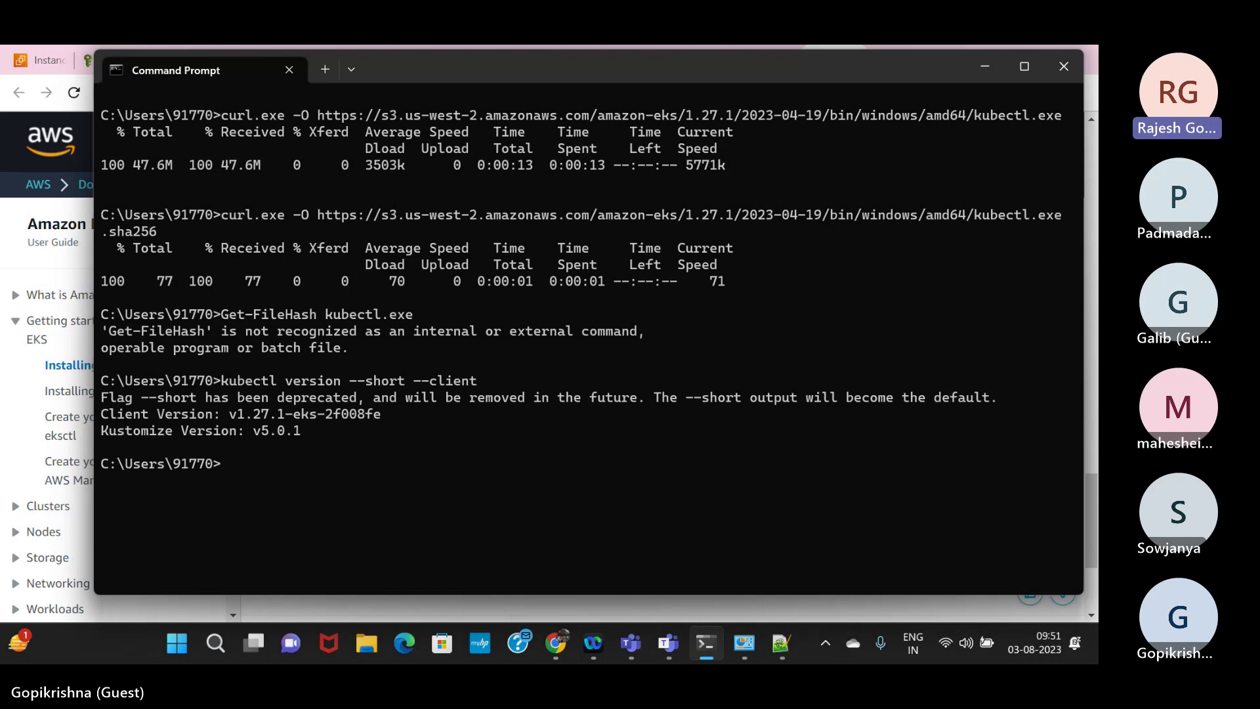
text(c)
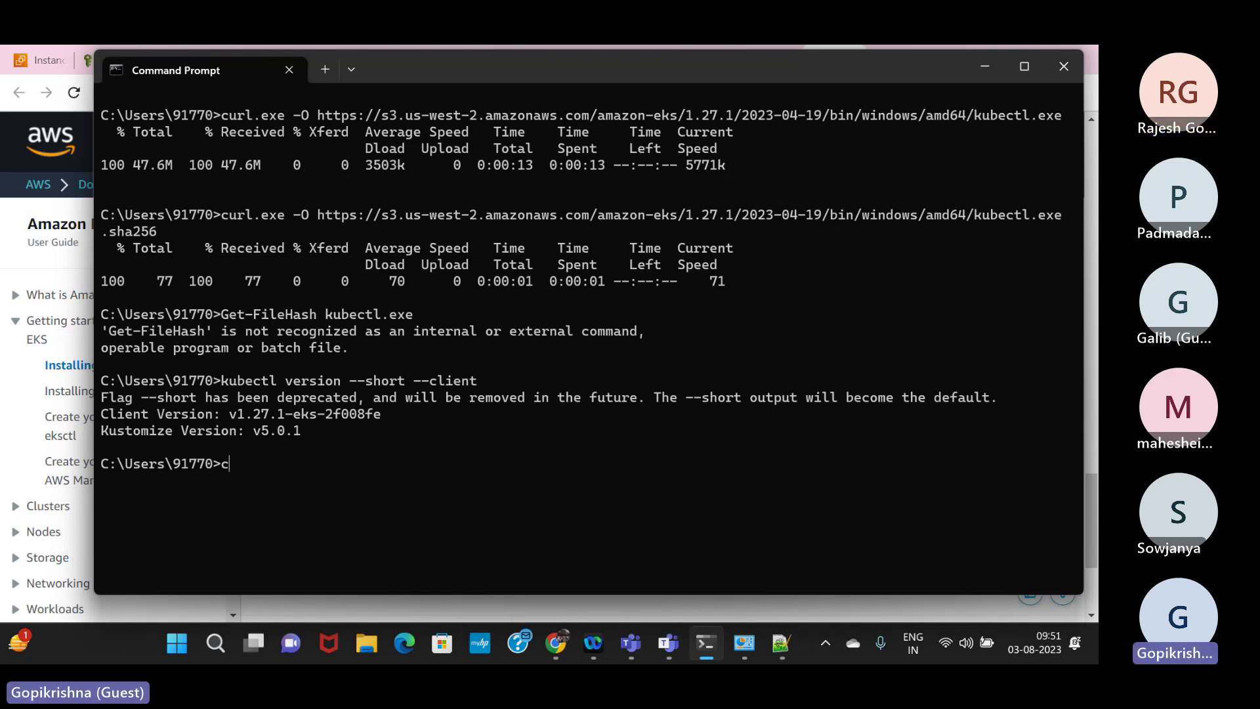
key(BackSpace)
text(k)
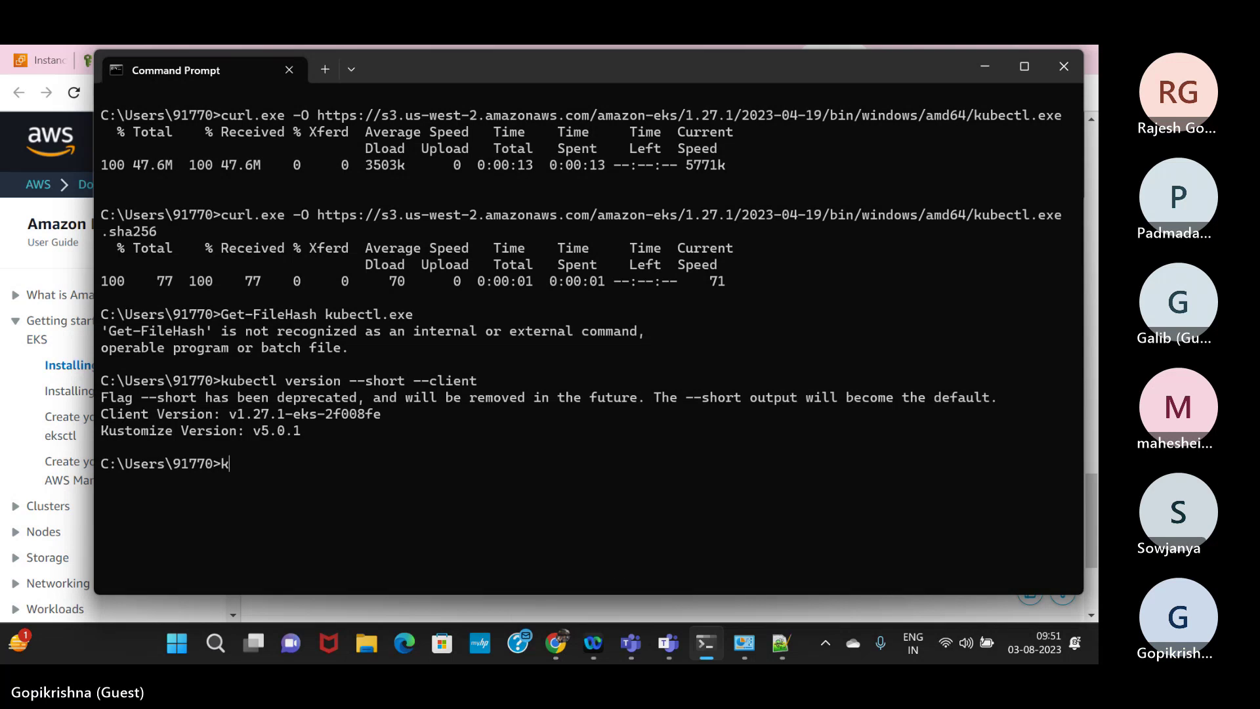
text(ubectl get nodes)
key(Return)
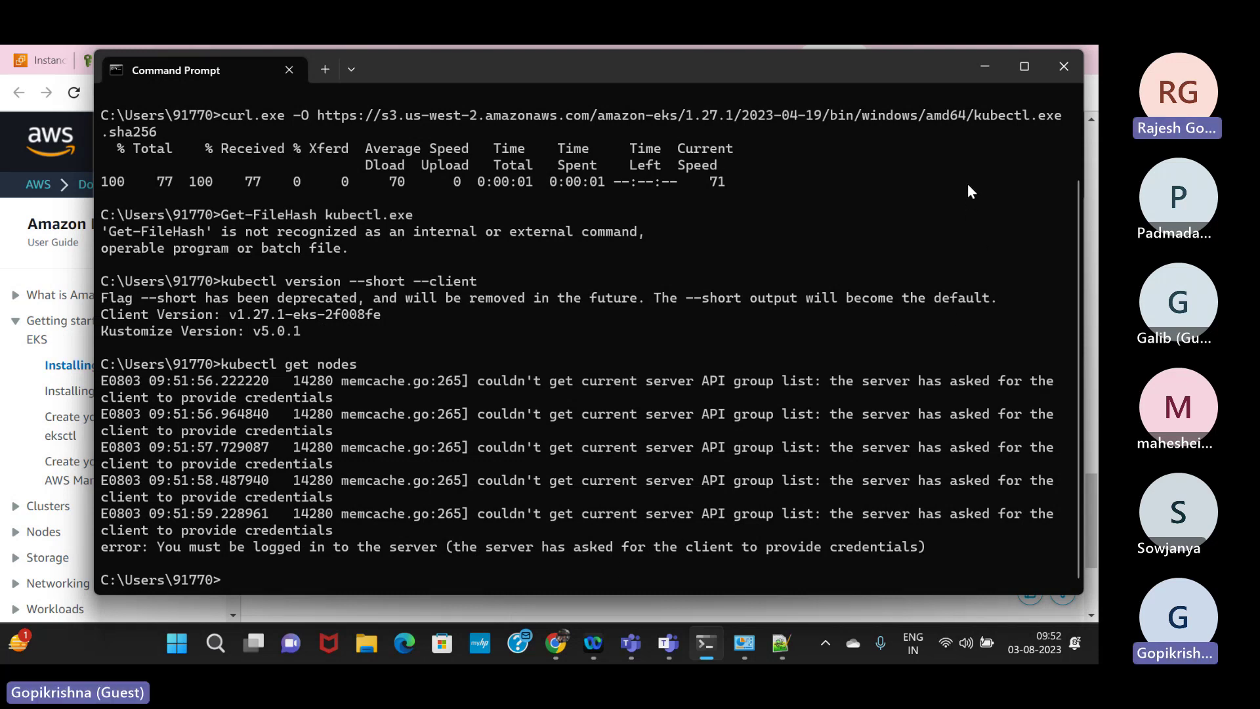
click(984, 68)
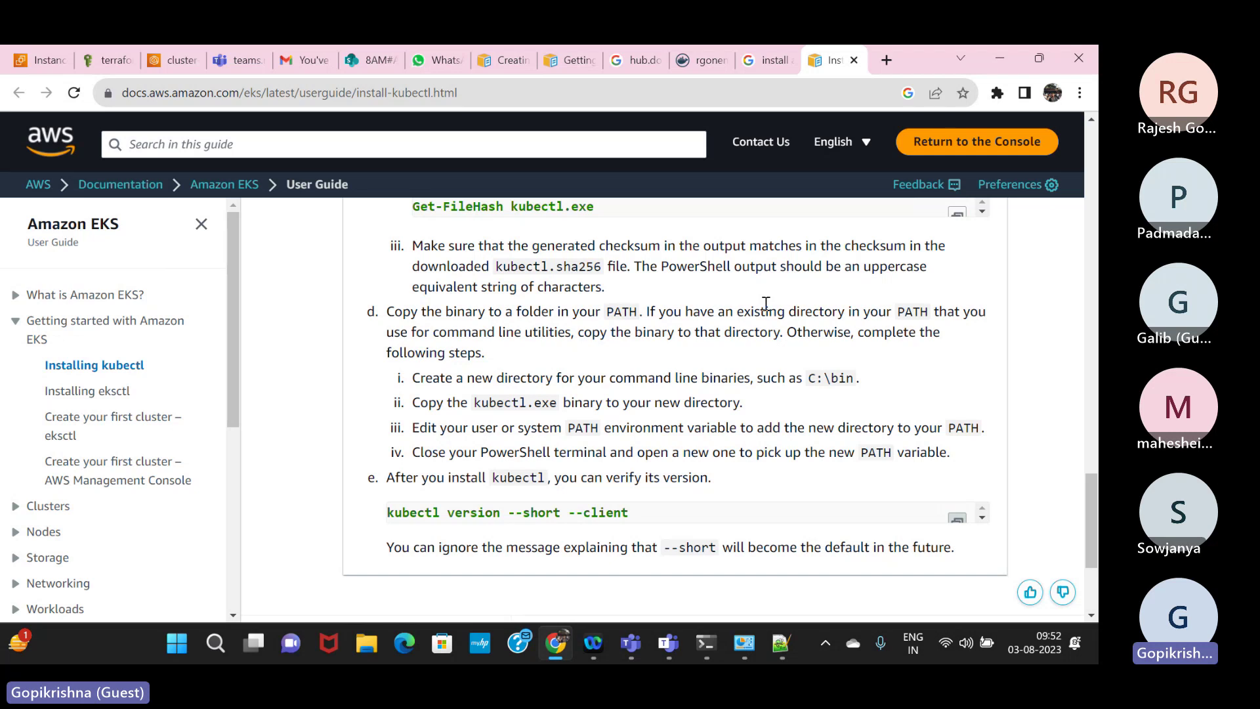
scroll(708, 498, down, 2)
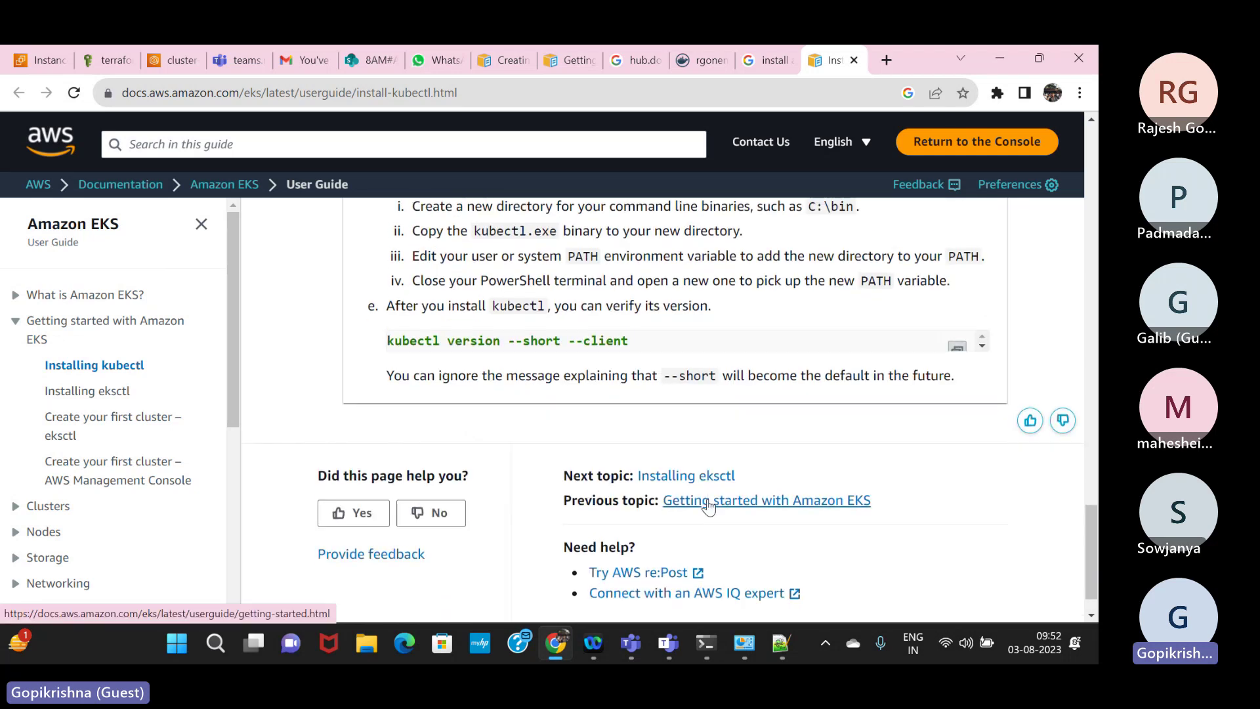
scroll(708, 504, up, 1)
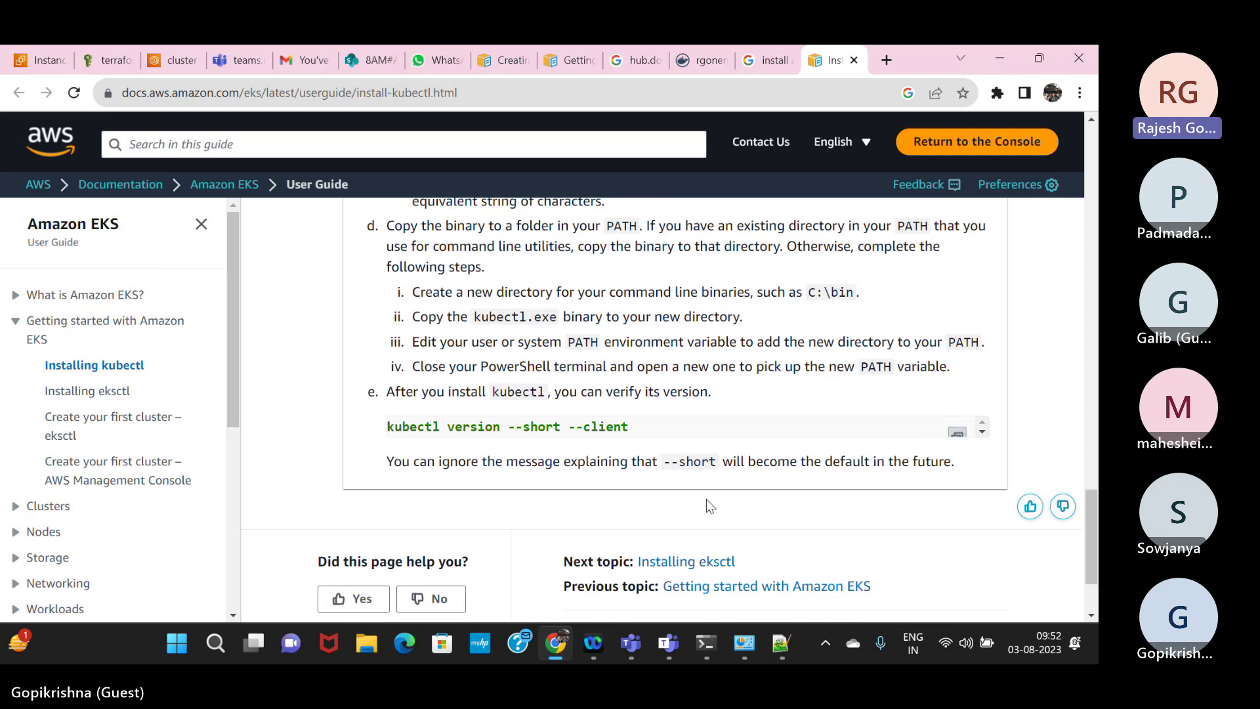
scroll(701, 499, up, 3)
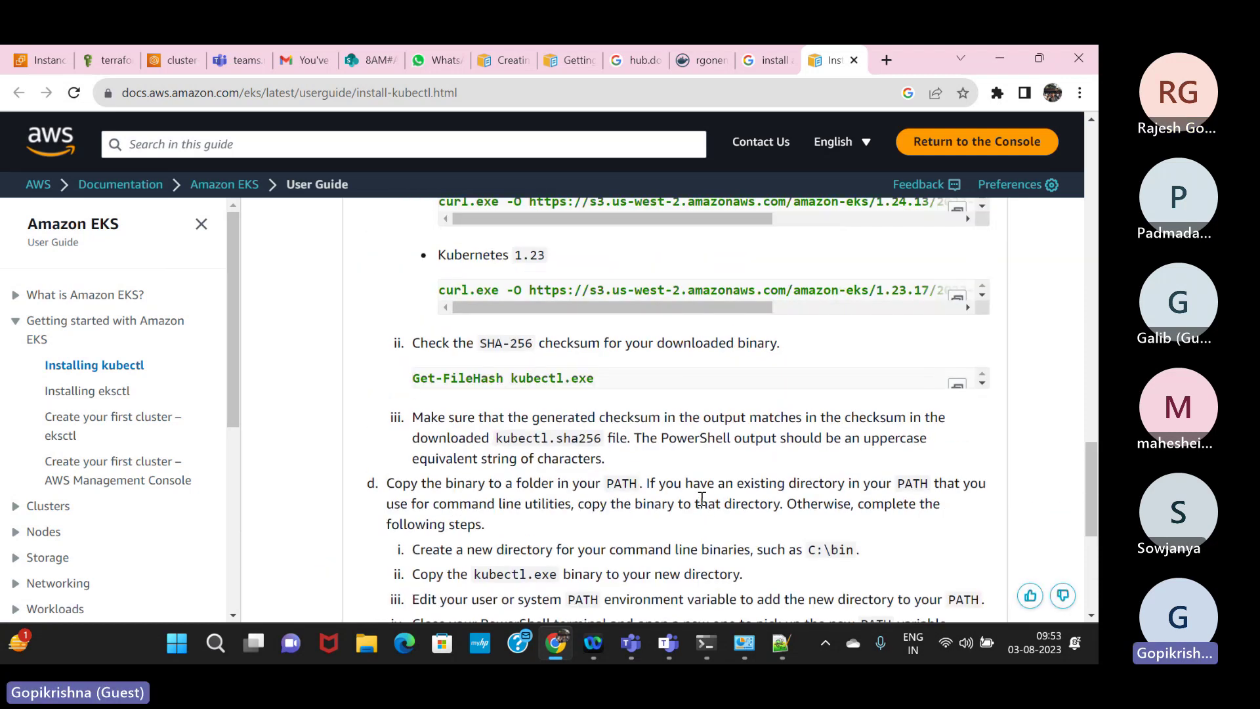
scroll(703, 499, down, 5)
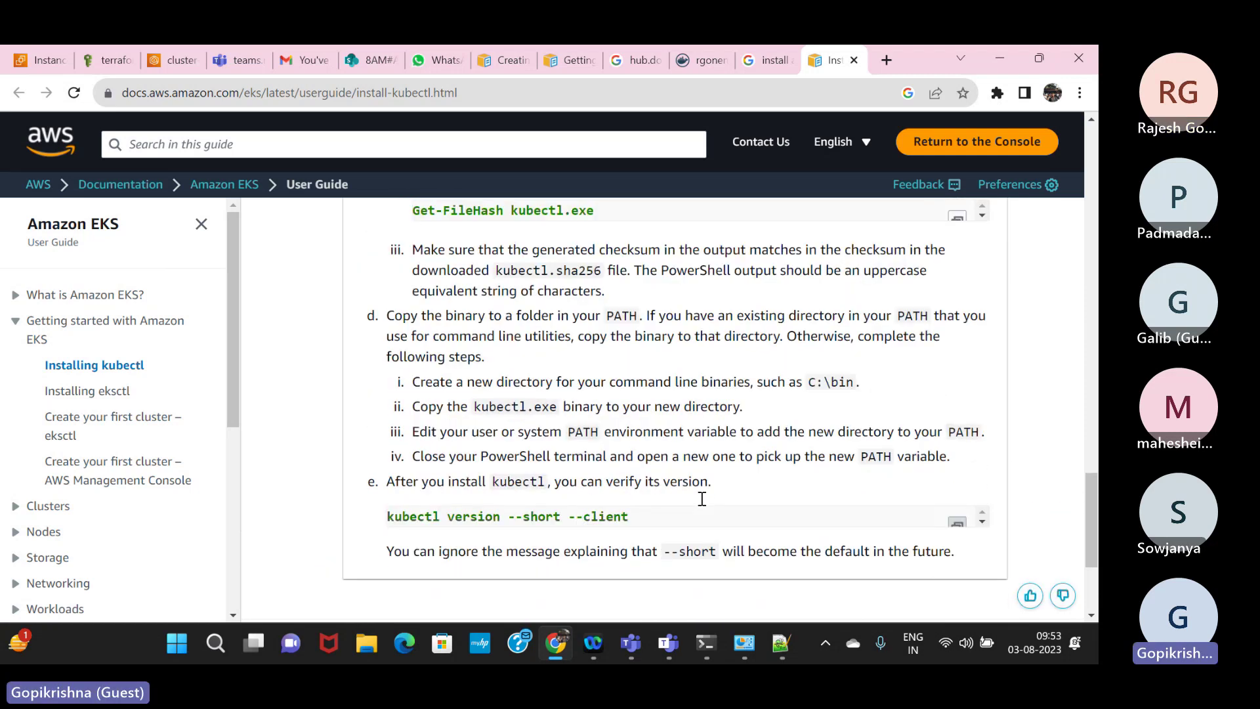
click(704, 642)
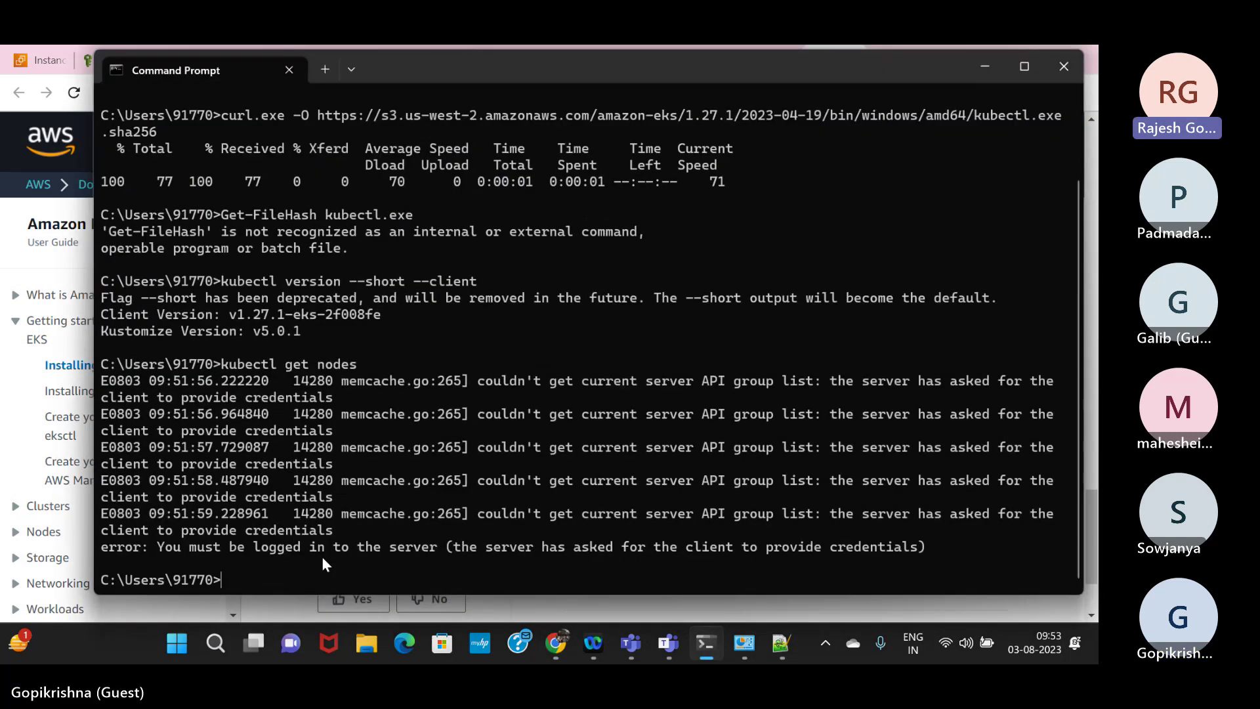
Run 'kubectl get svc', fixing the mistyped 'kubectl svc' first
text(kube)
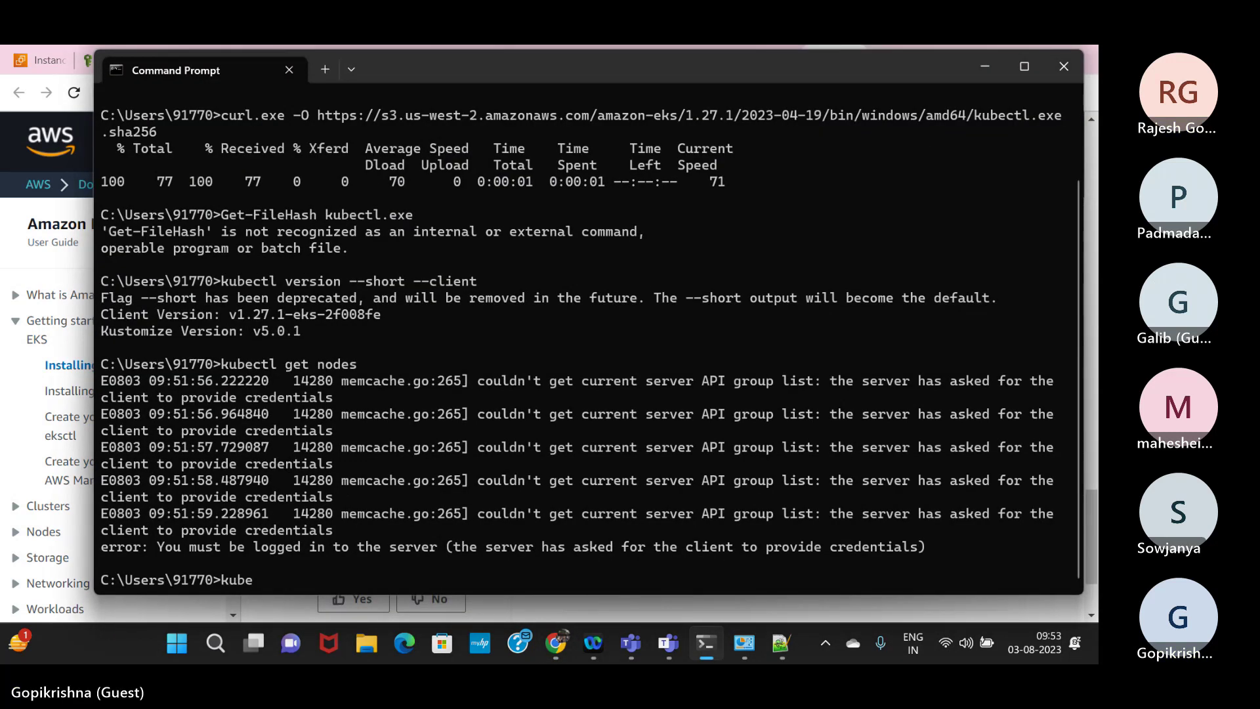
text(ctl get svc)
key(Return)
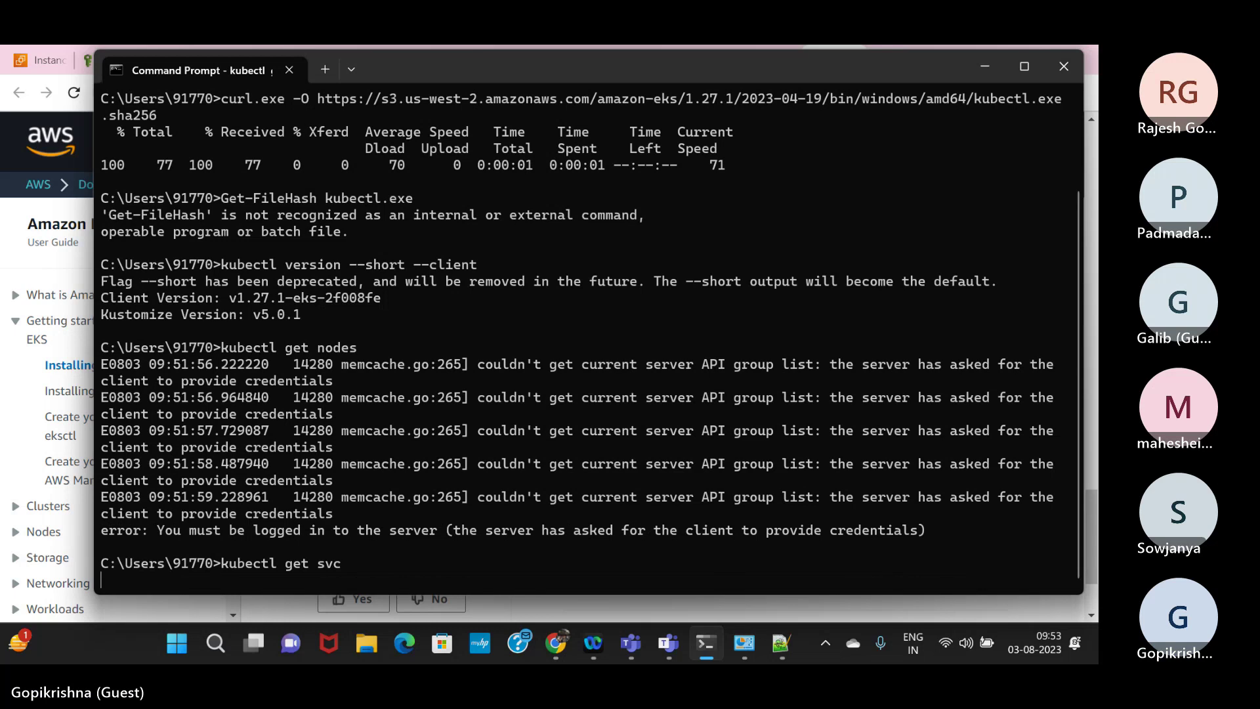
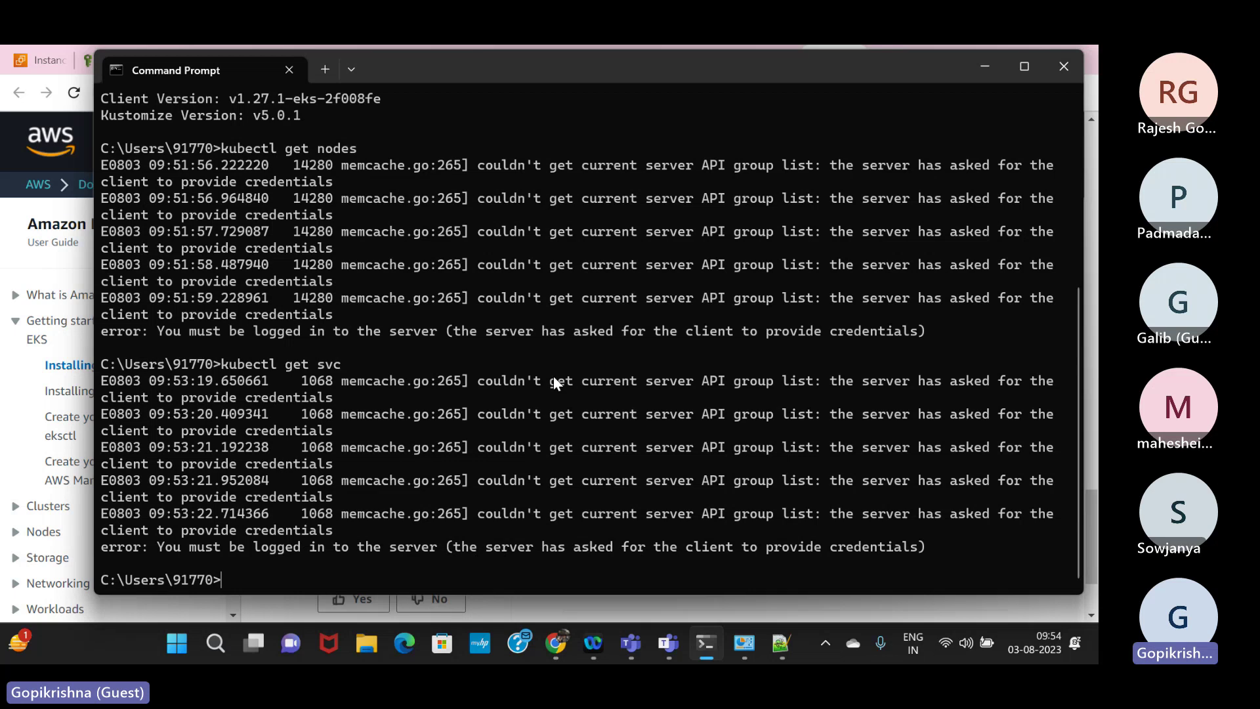
Clear the kubectl credential errors from Command Prompt with cls
text(cls)
key(Return)
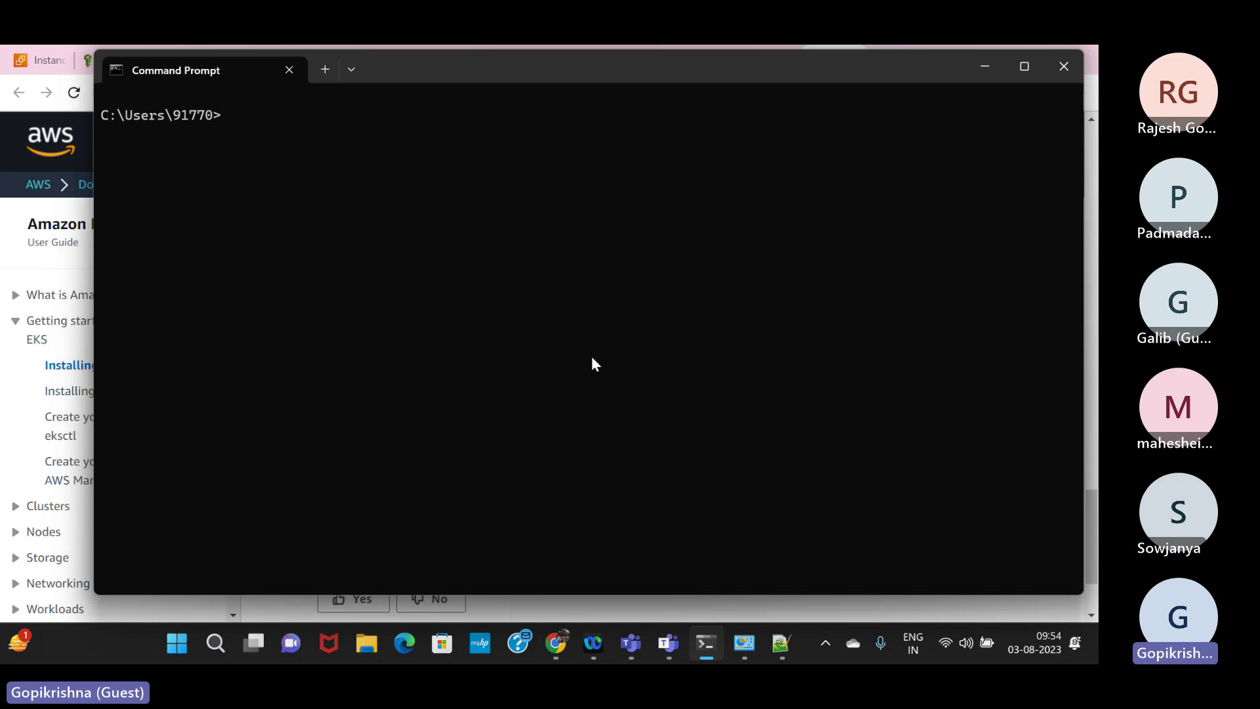
Minimize Command Prompt, show the 4.txt terraform notes in Notepad++, then restore Command Prompt
click(983, 68)
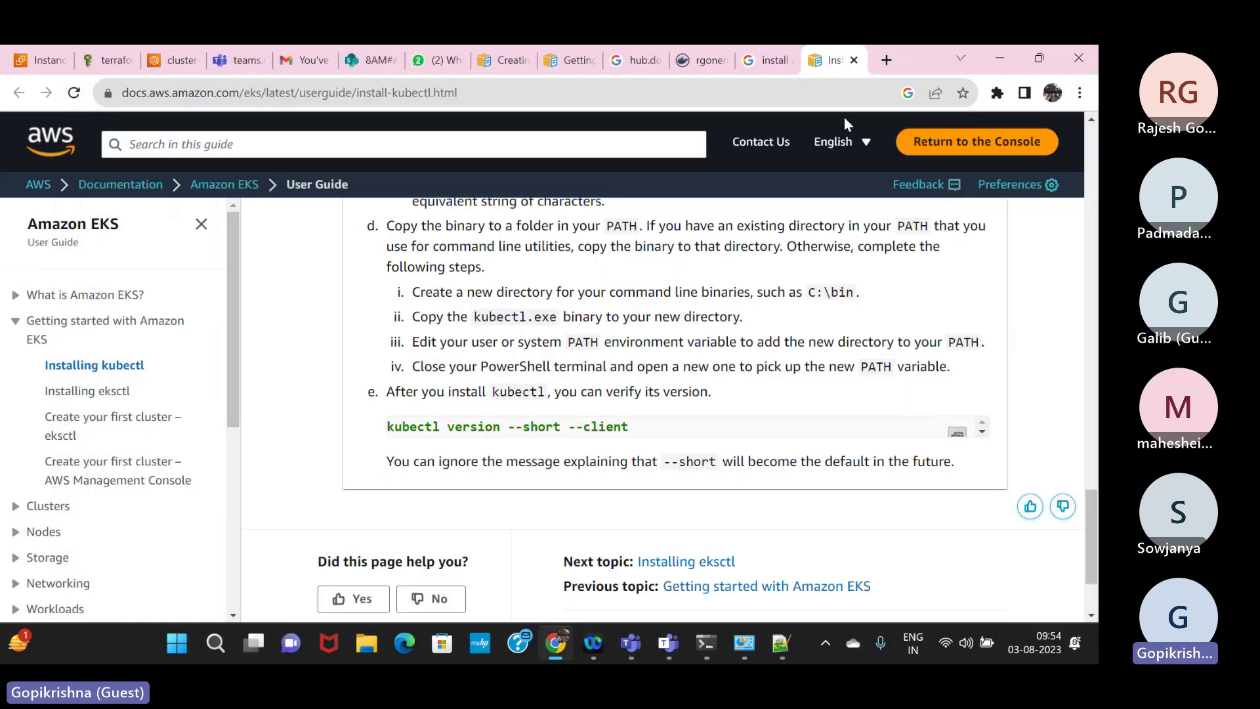
click(781, 644)
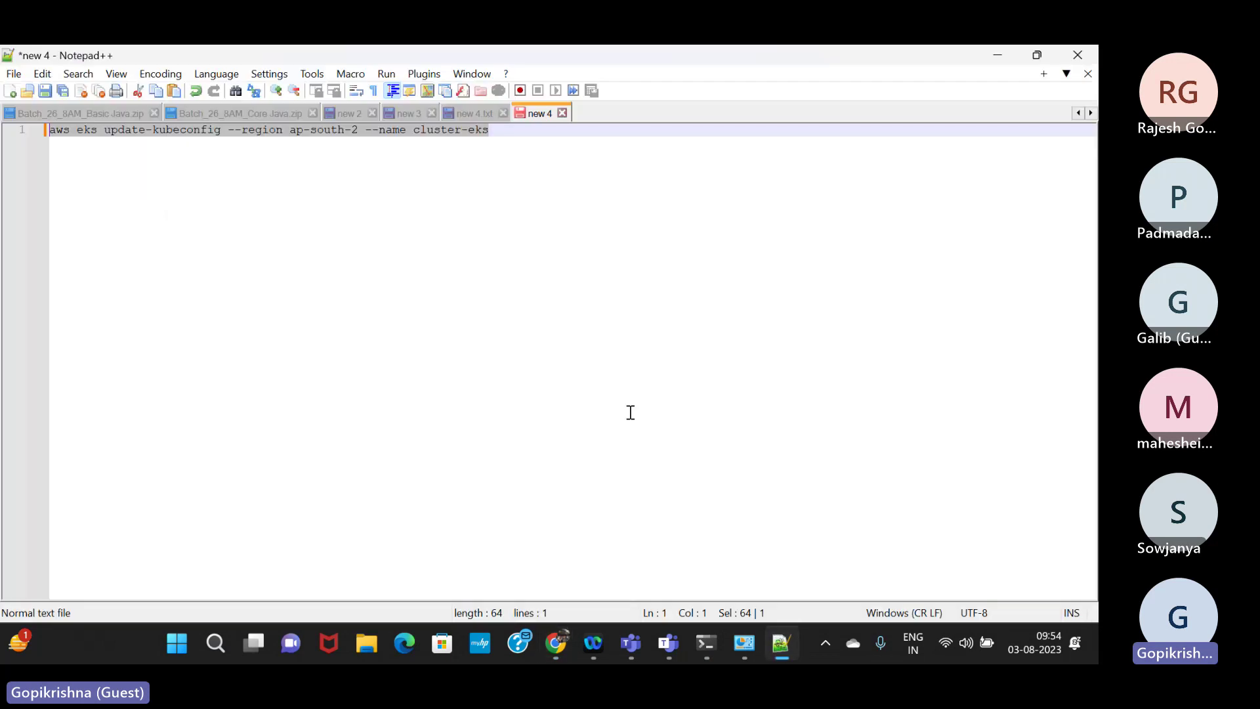
click(475, 113)
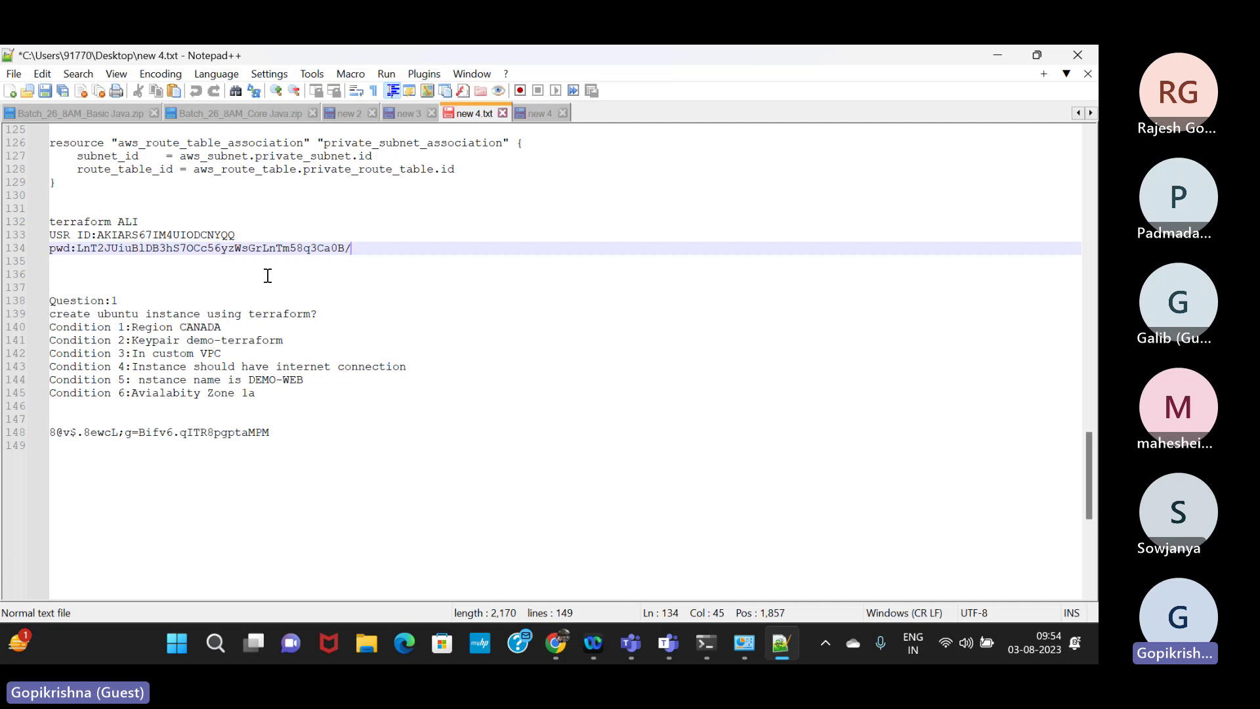
scroll(268, 276, up, 1)
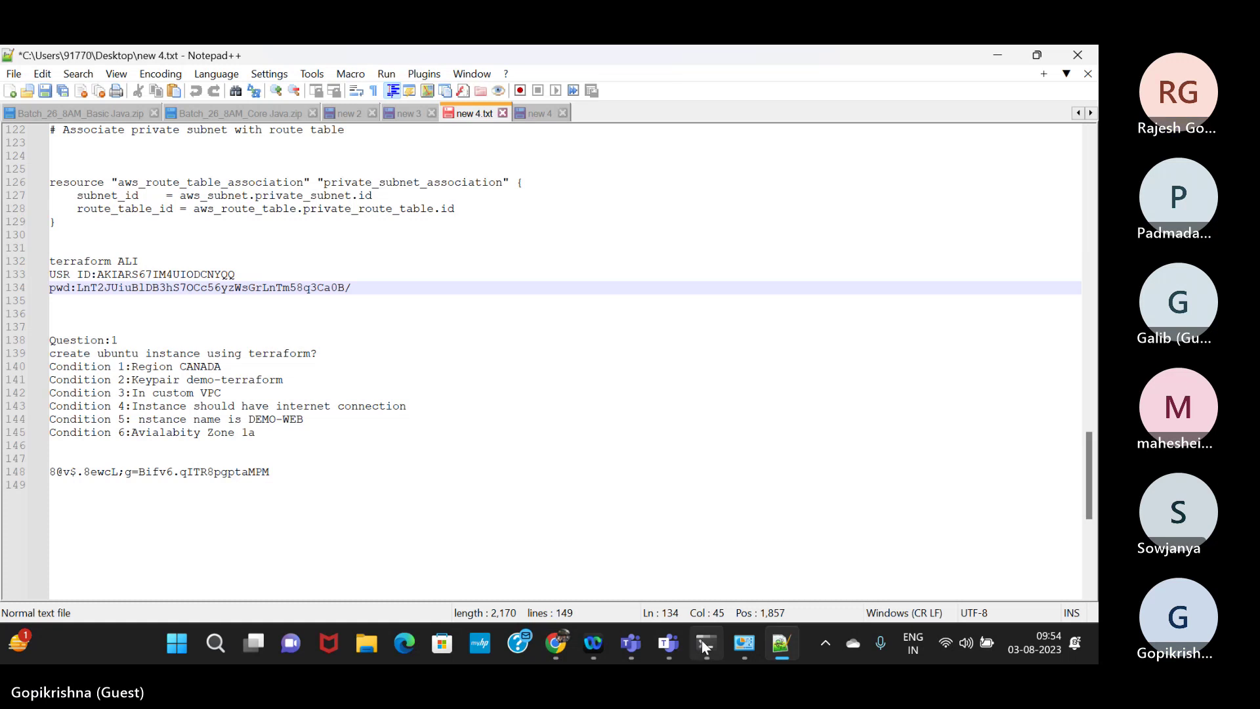
mouse_move(703, 642)
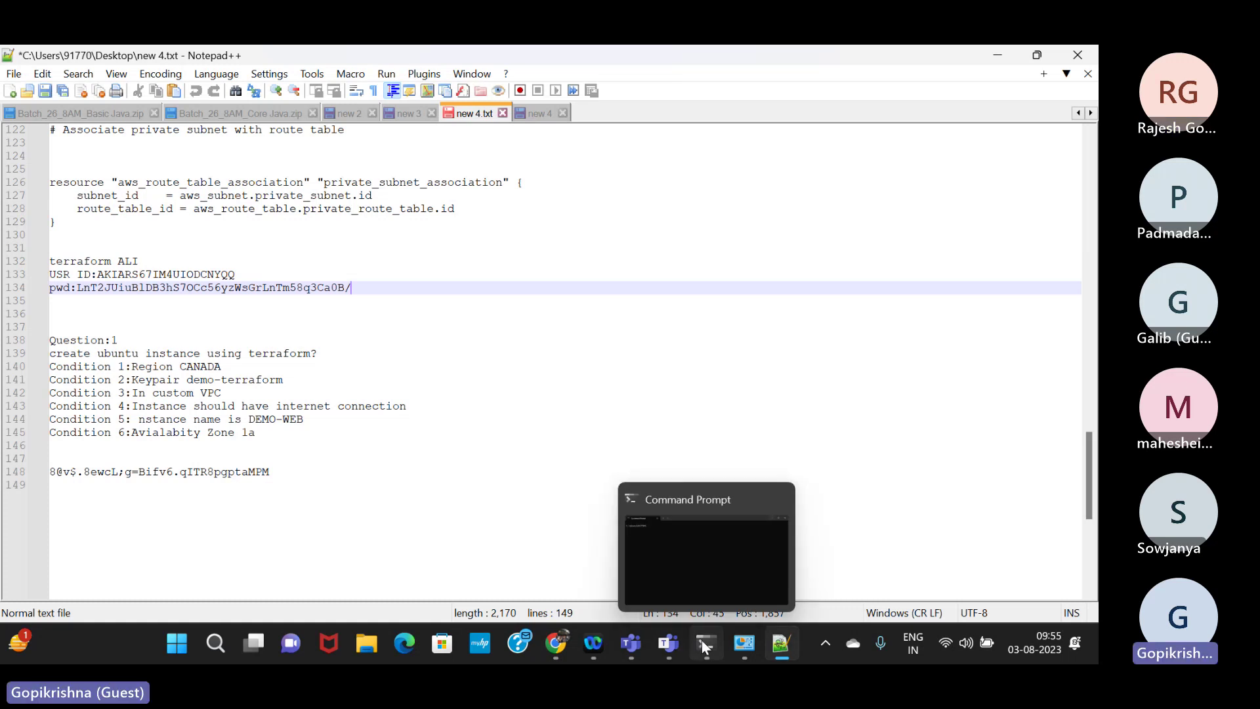
click(703, 641)
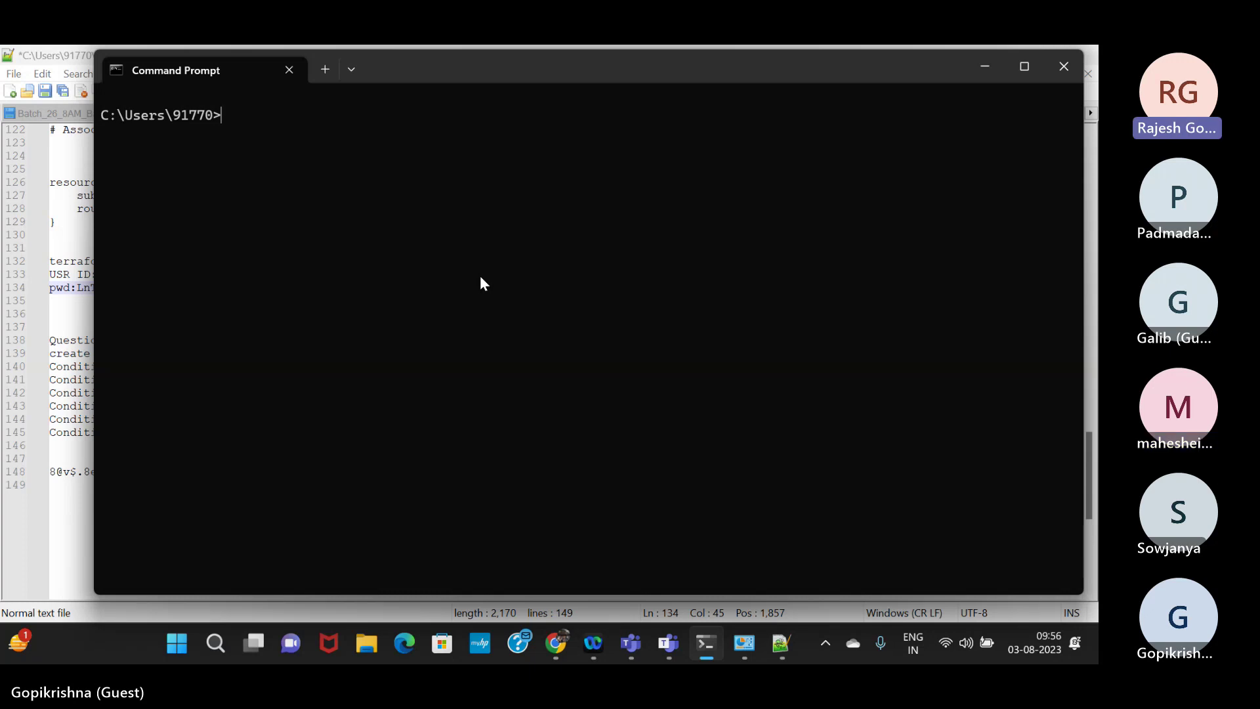
Run aws global config and scroll through its invalid-choice error and list of valid commands
text(aws)
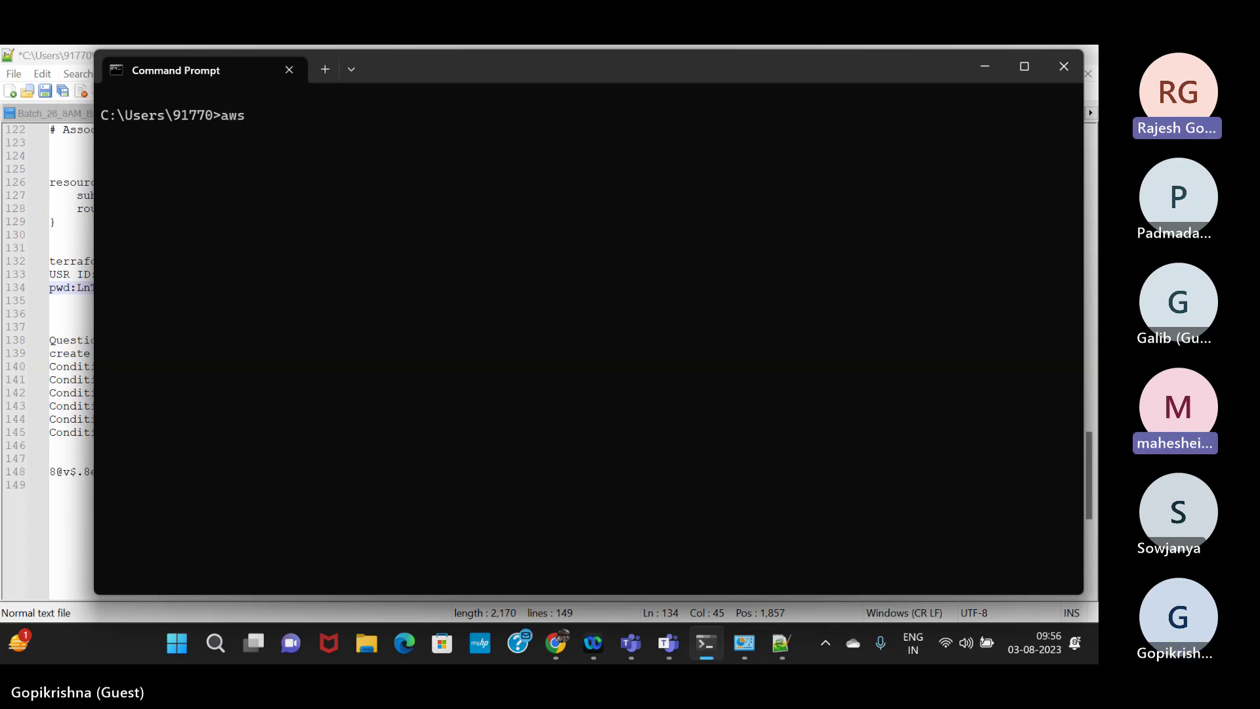
text( global)
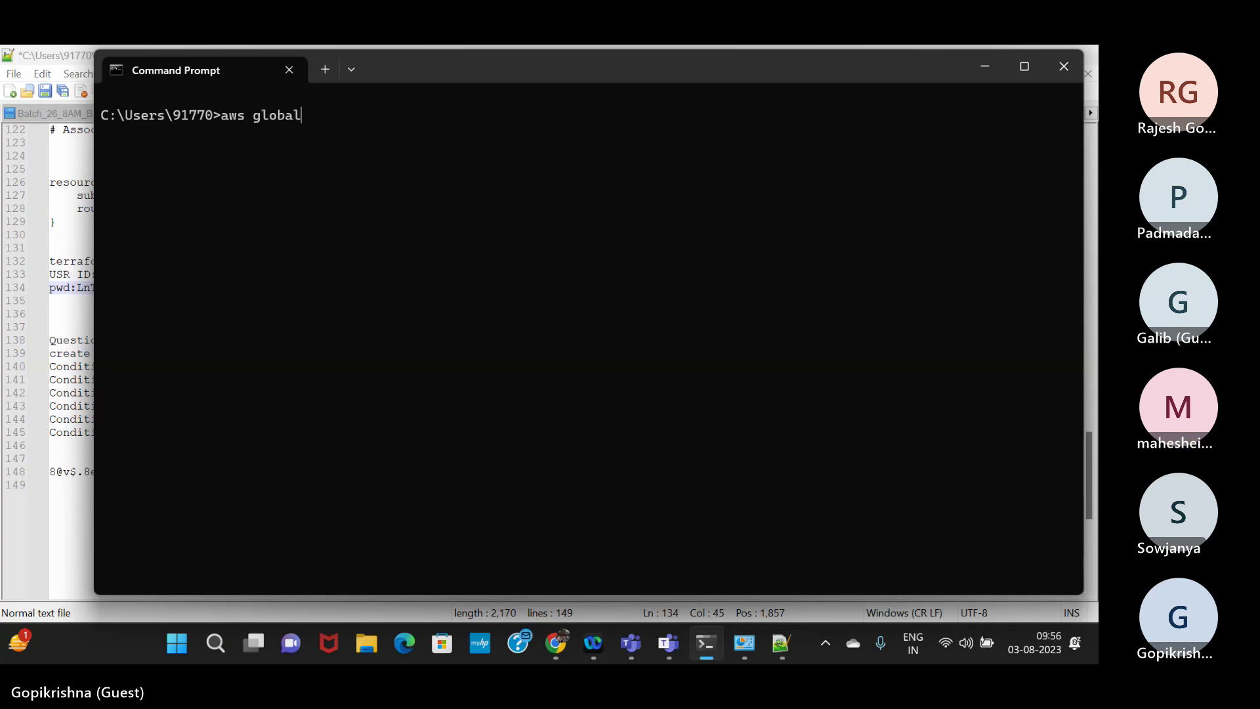
text( c)
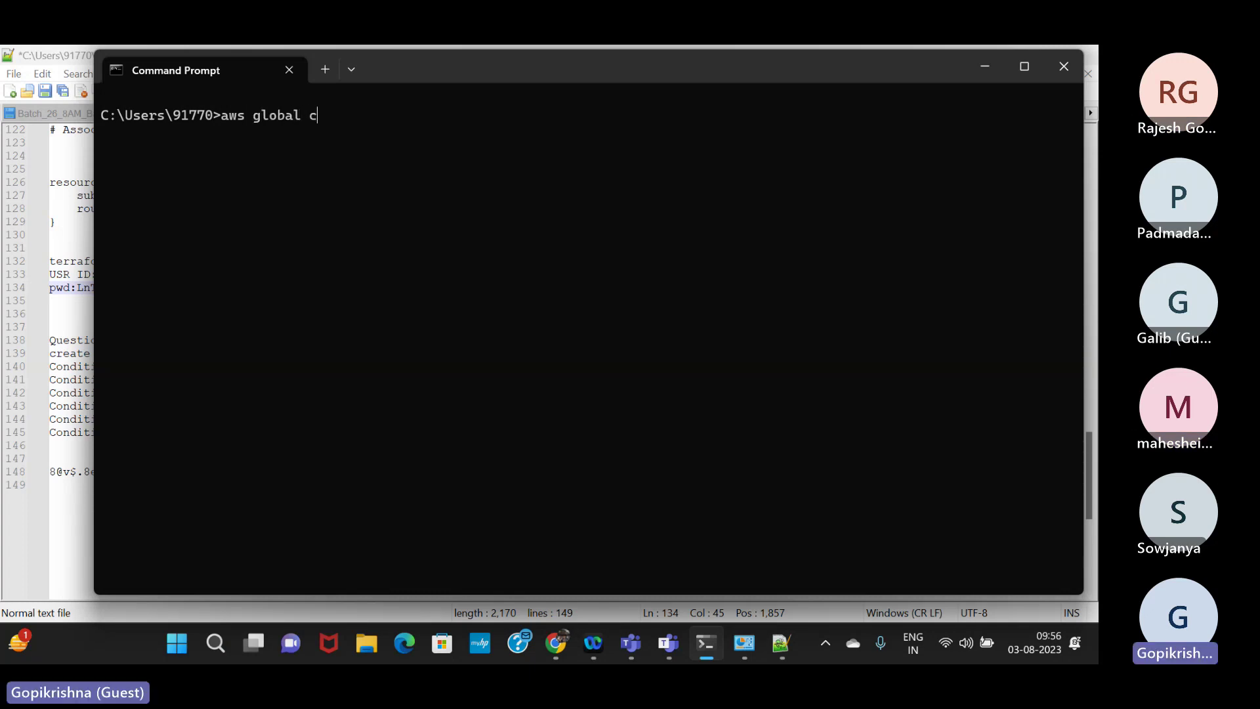
text(onfig)
key(Return)
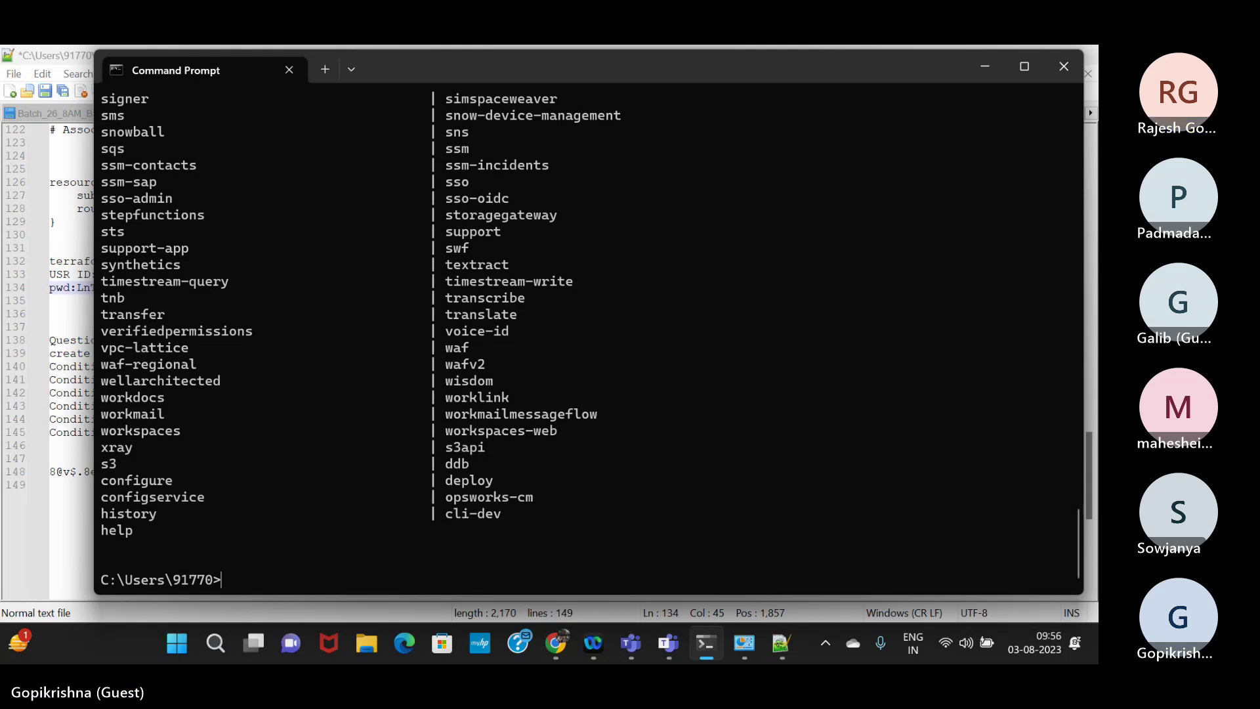
scroll(636, 223, up, 13)
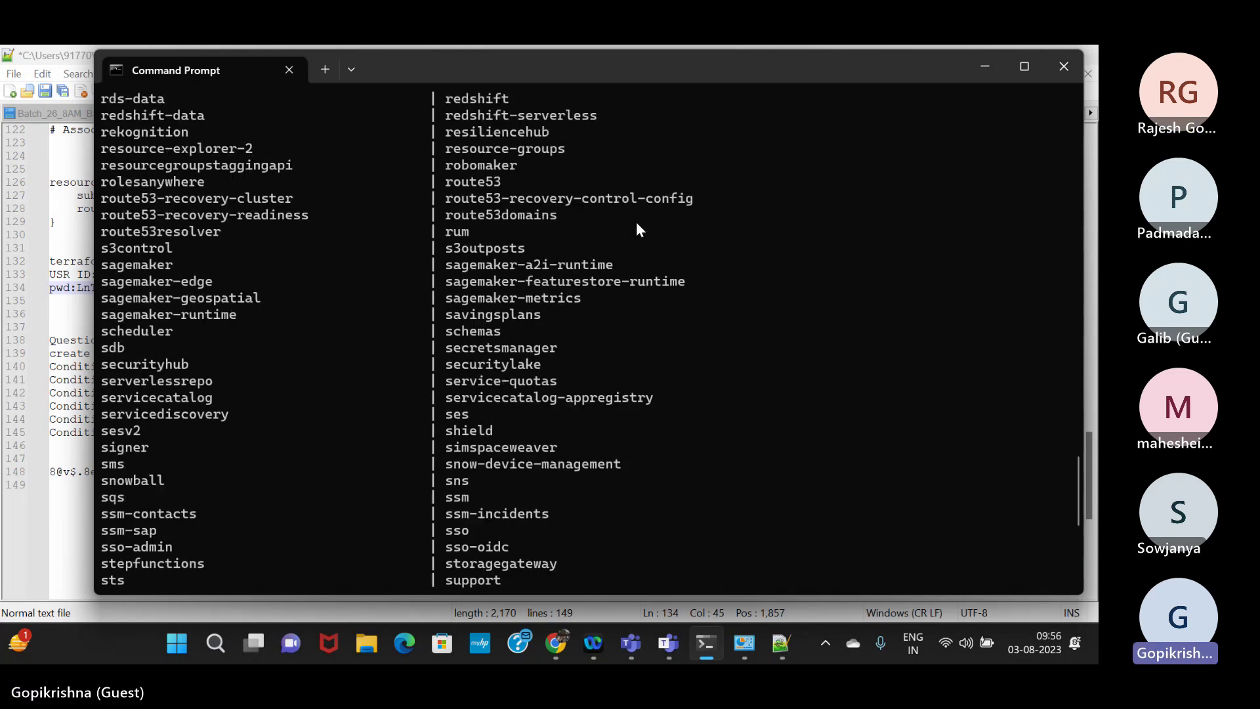
scroll(637, 227, up, 20)
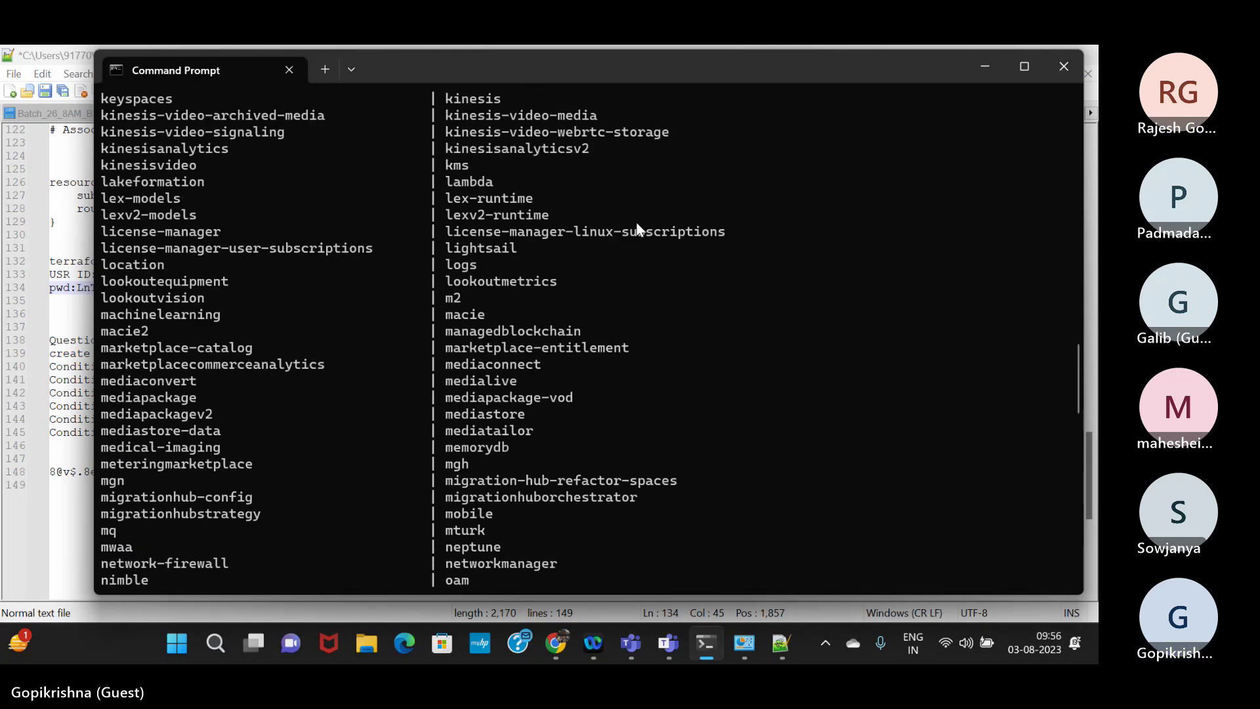
scroll(636, 222, up, 15)
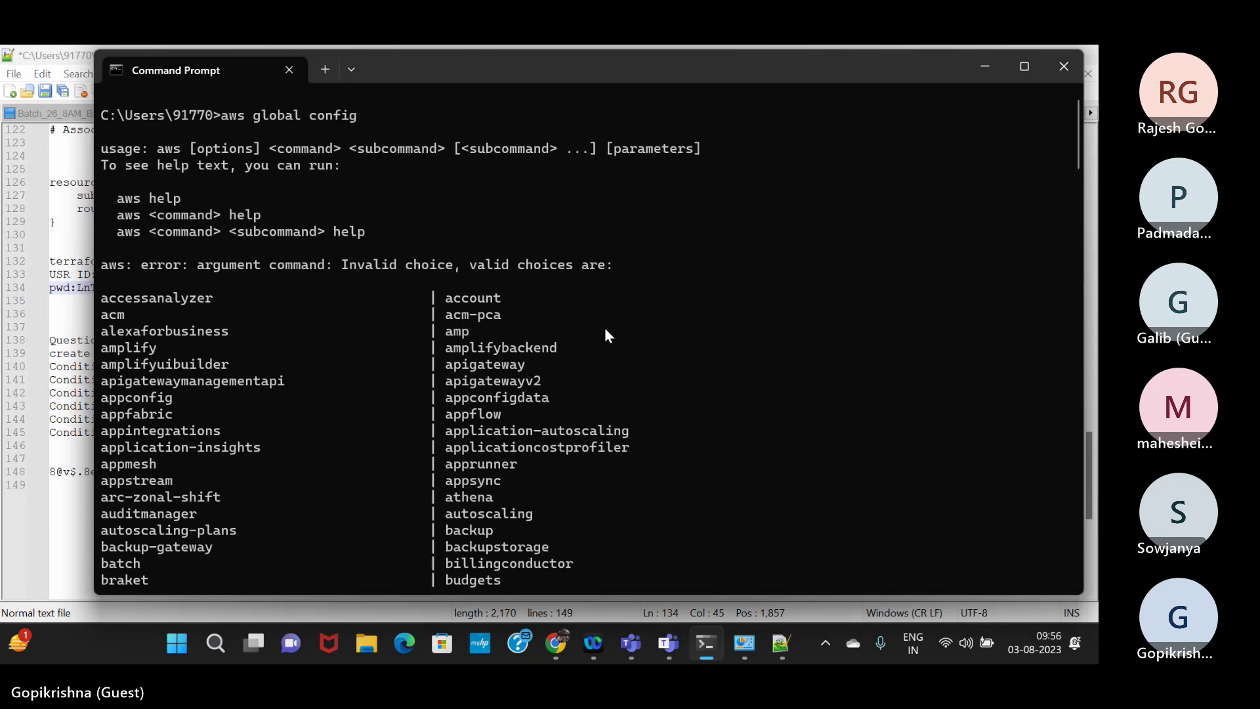
scroll(604, 335, down, 15)
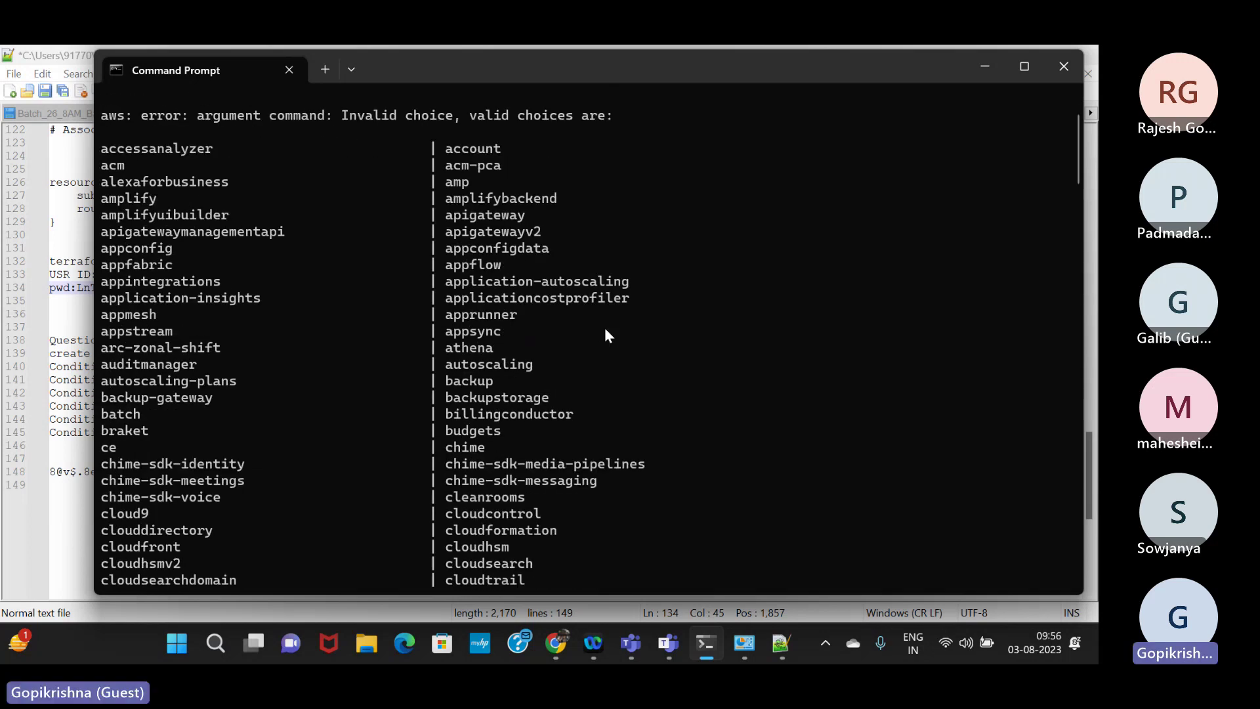
scroll(605, 335, down, 3)
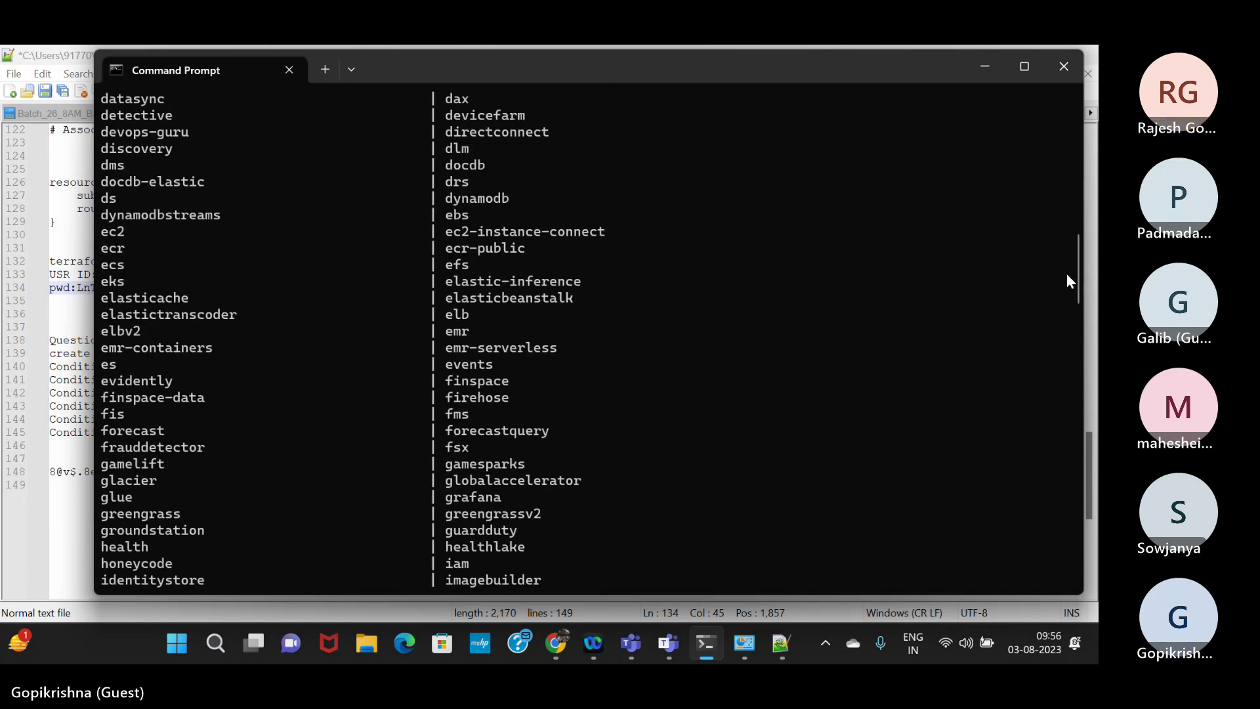
drag(1077, 270, 1069, 574)
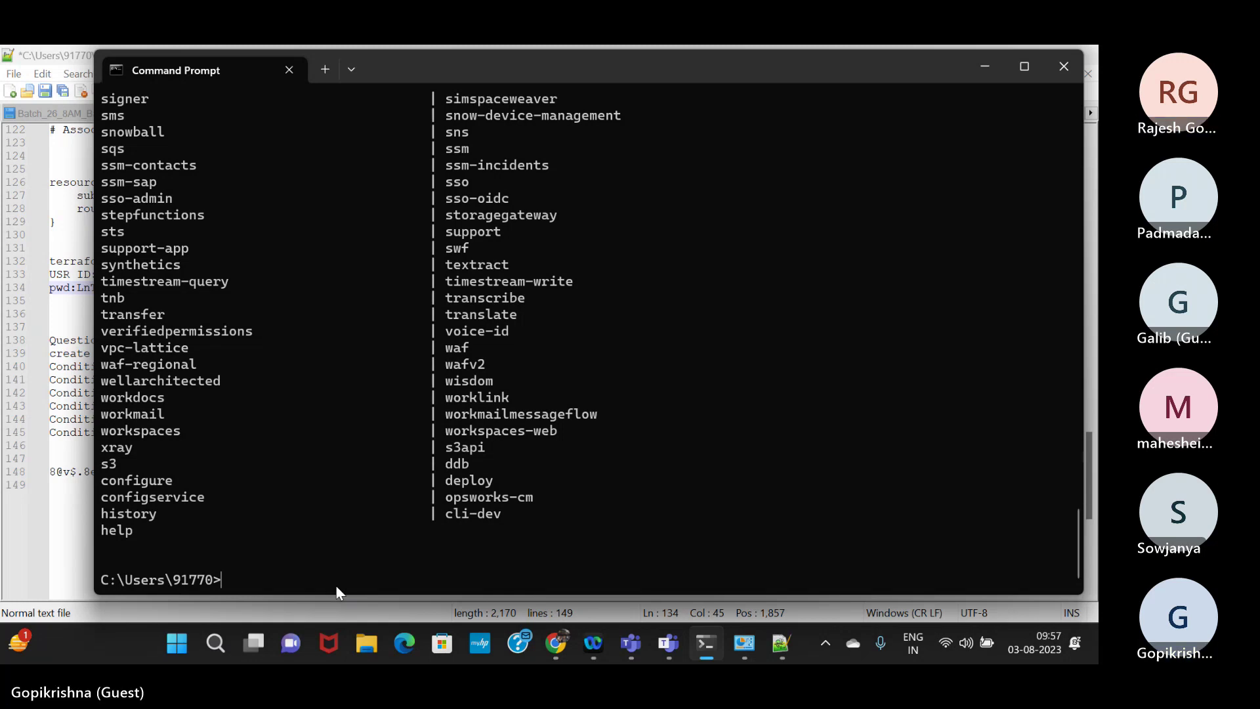
Bring Chrome forward and start entering 'awss' in a new tab
click(557, 650)
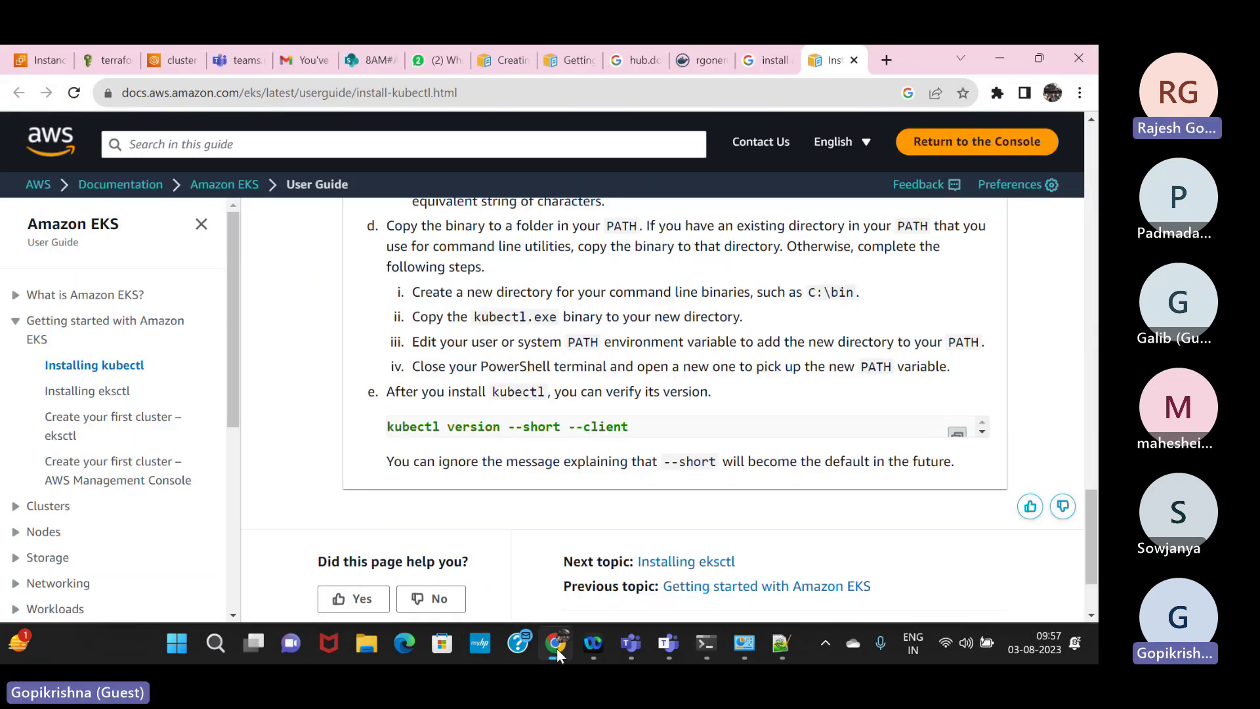
click(892, 63)
click(600, 87)
text(aw)
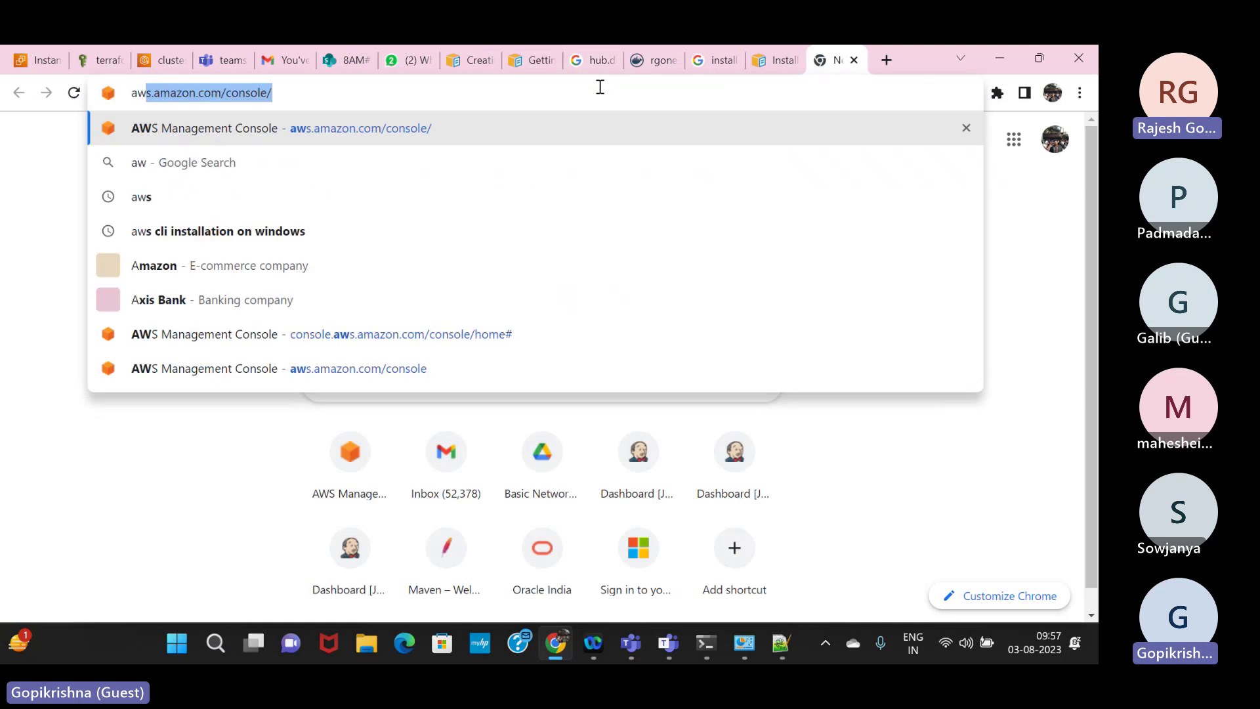
text(ss)
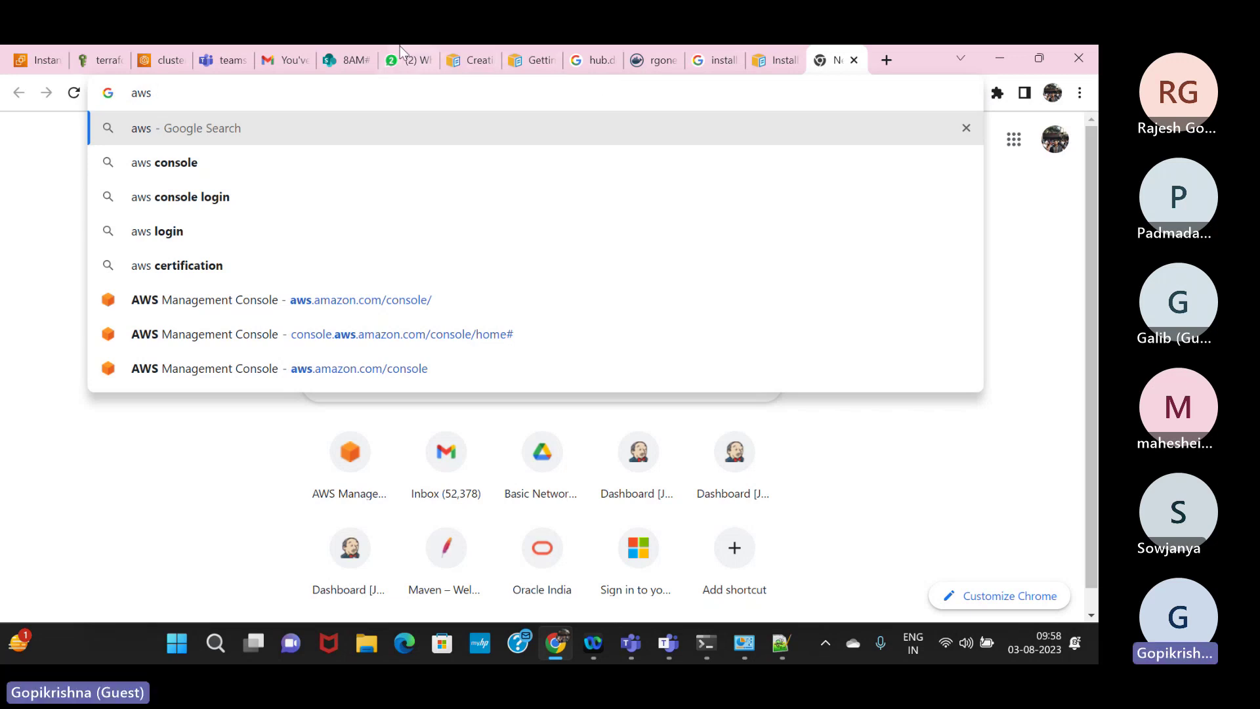
Close the SharePoint and Gmail tabs and switch to the hub.docker.com search results
click(369, 62)
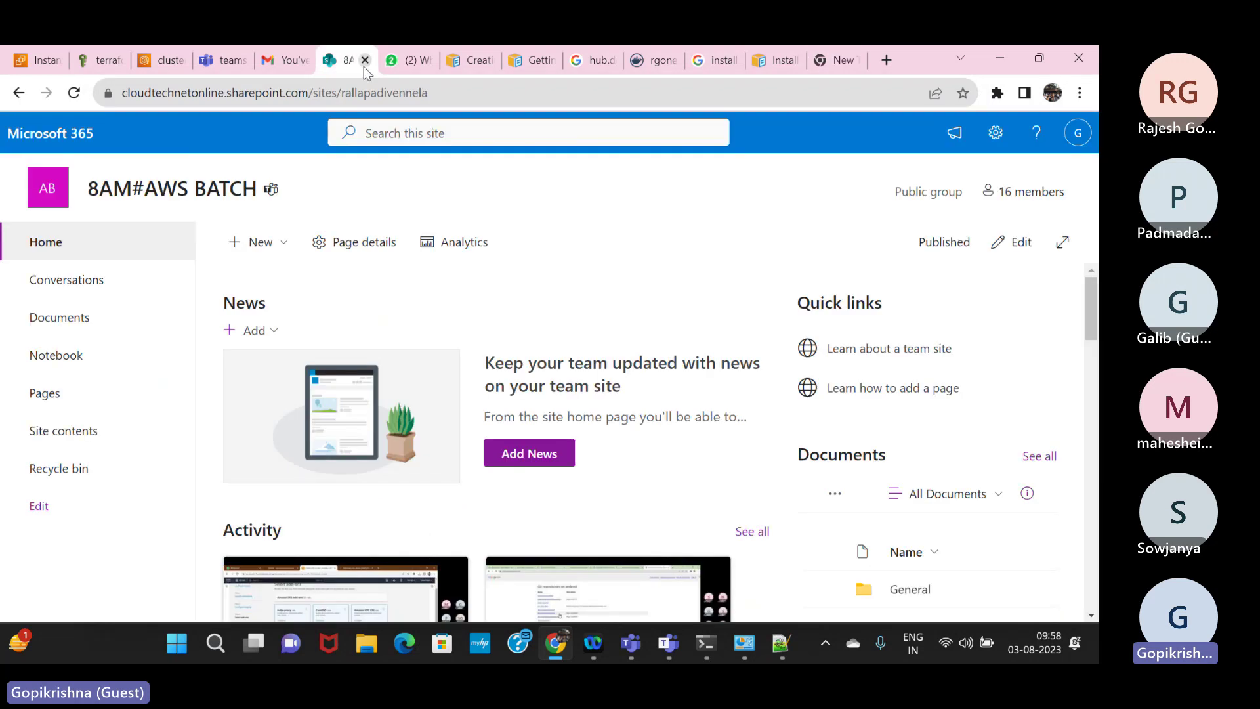
click(365, 61)
click(304, 63)
click(304, 61)
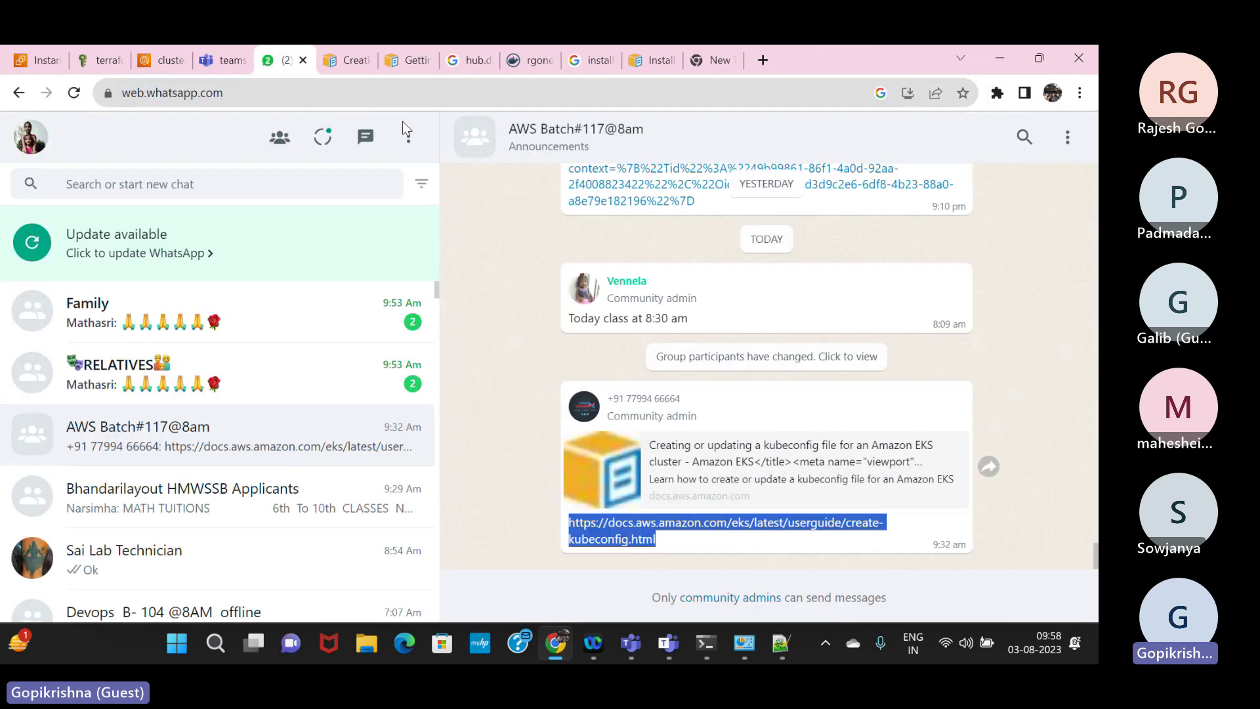
click(474, 62)
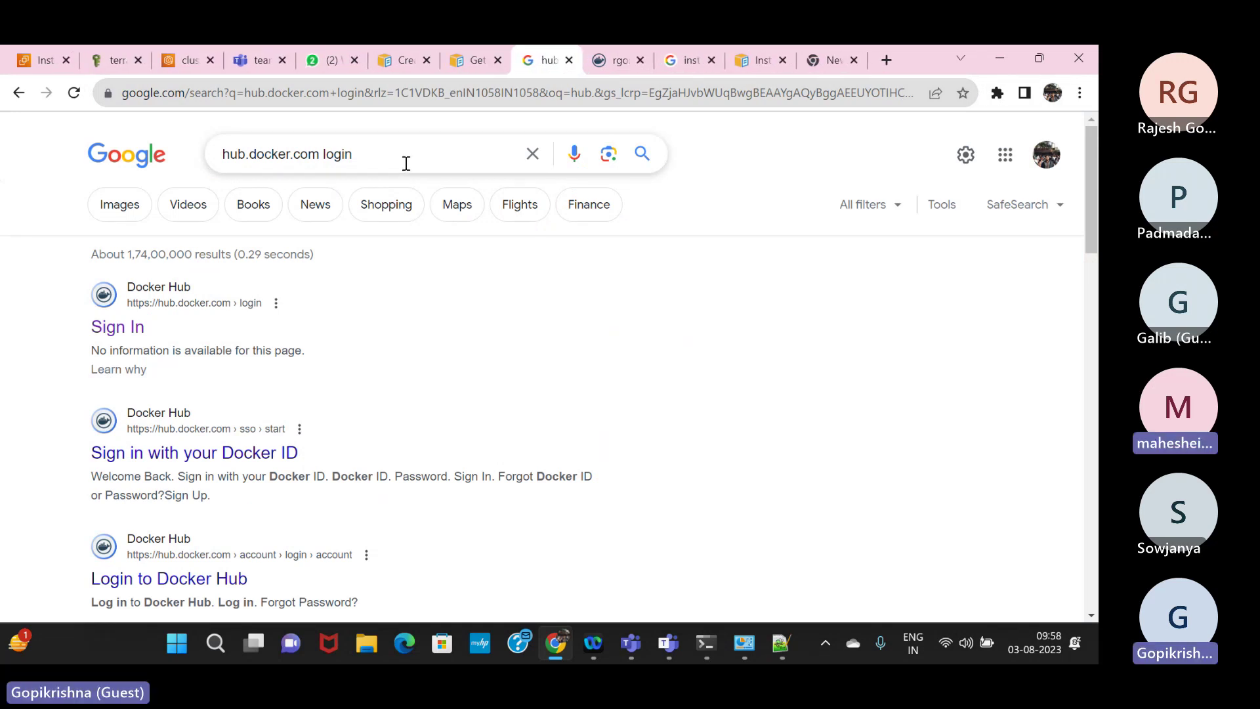
Search Google for aws config, open the AWS Config page in a new tab, and return to the results
drag(402, 162, 212, 166)
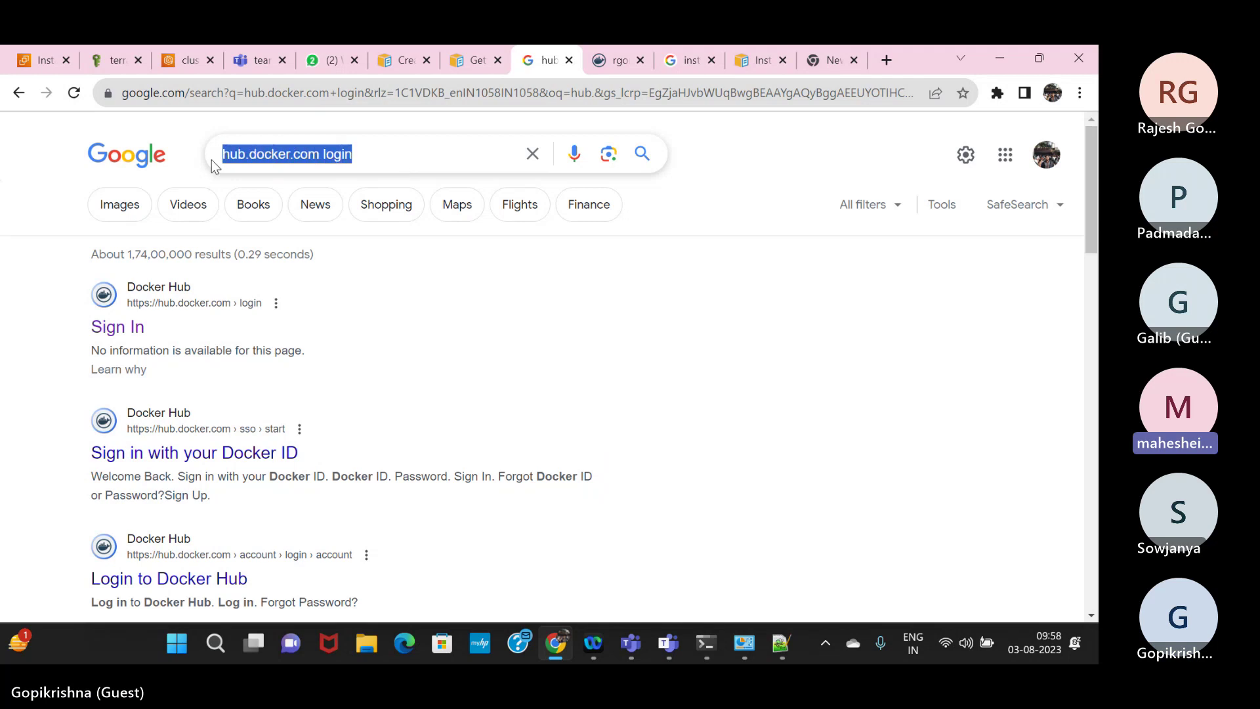
text(aws )
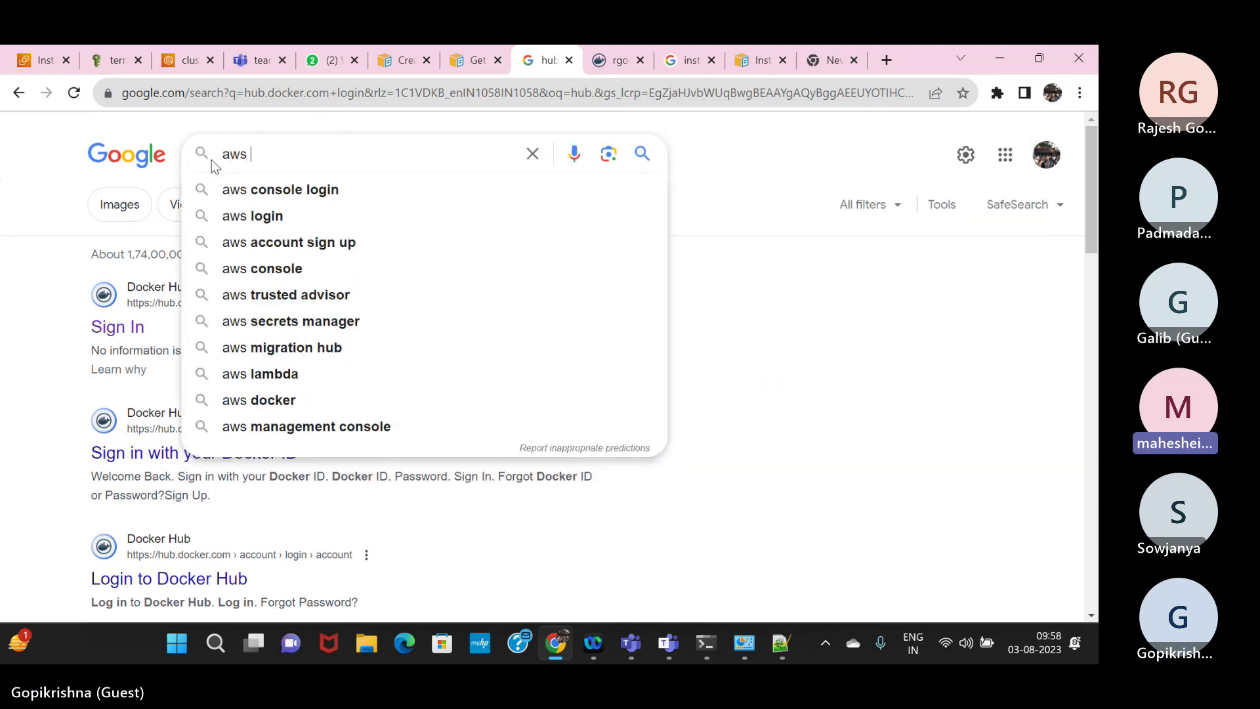
text(con)
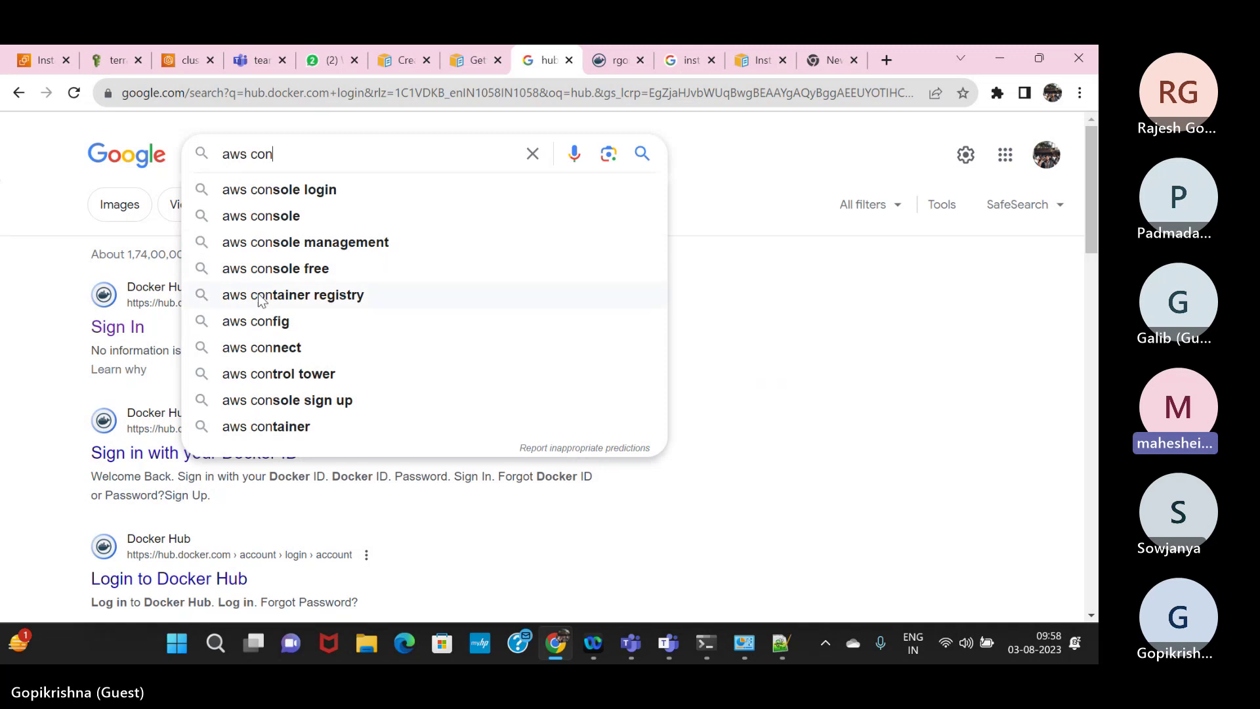
click(269, 323)
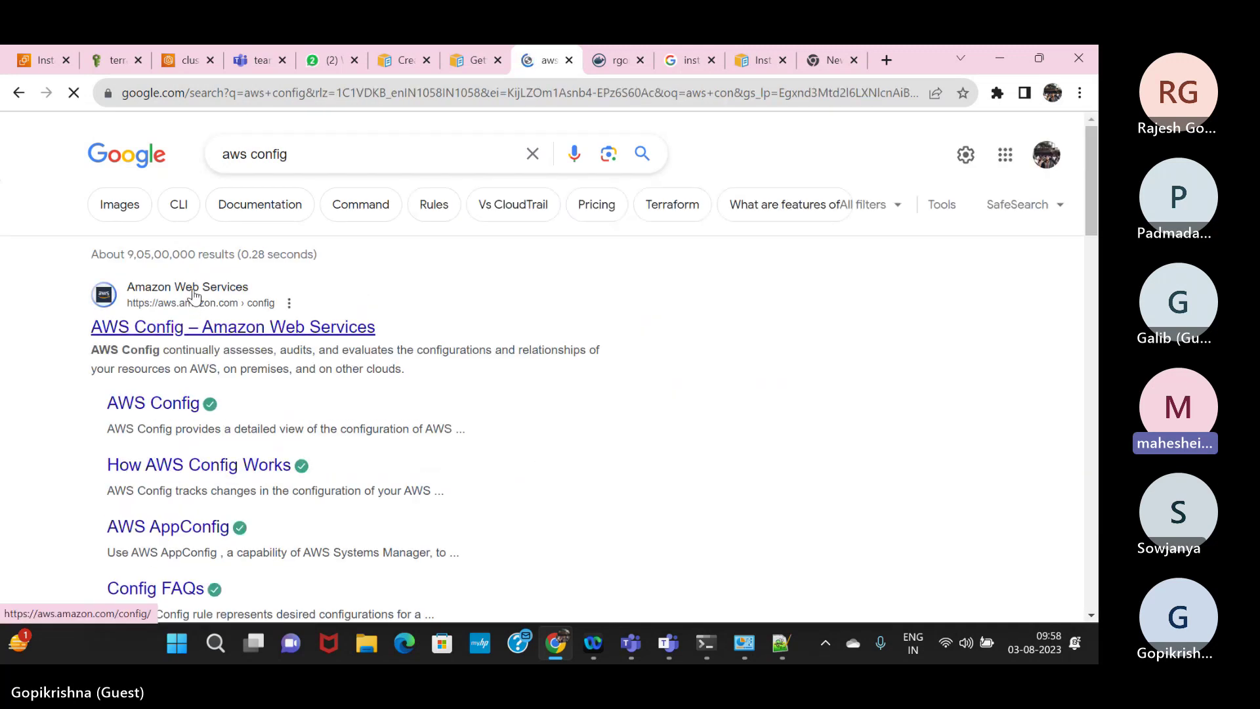
right_click(189, 290)
click(232, 306)
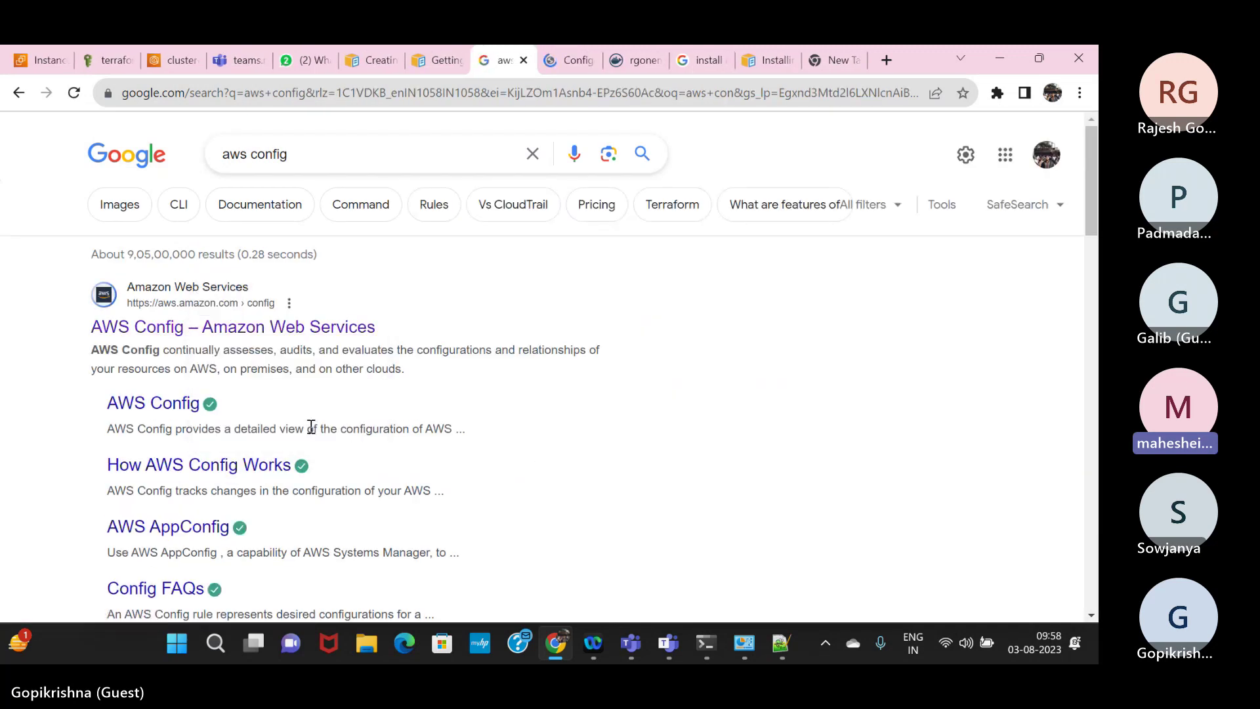
click(578, 61)
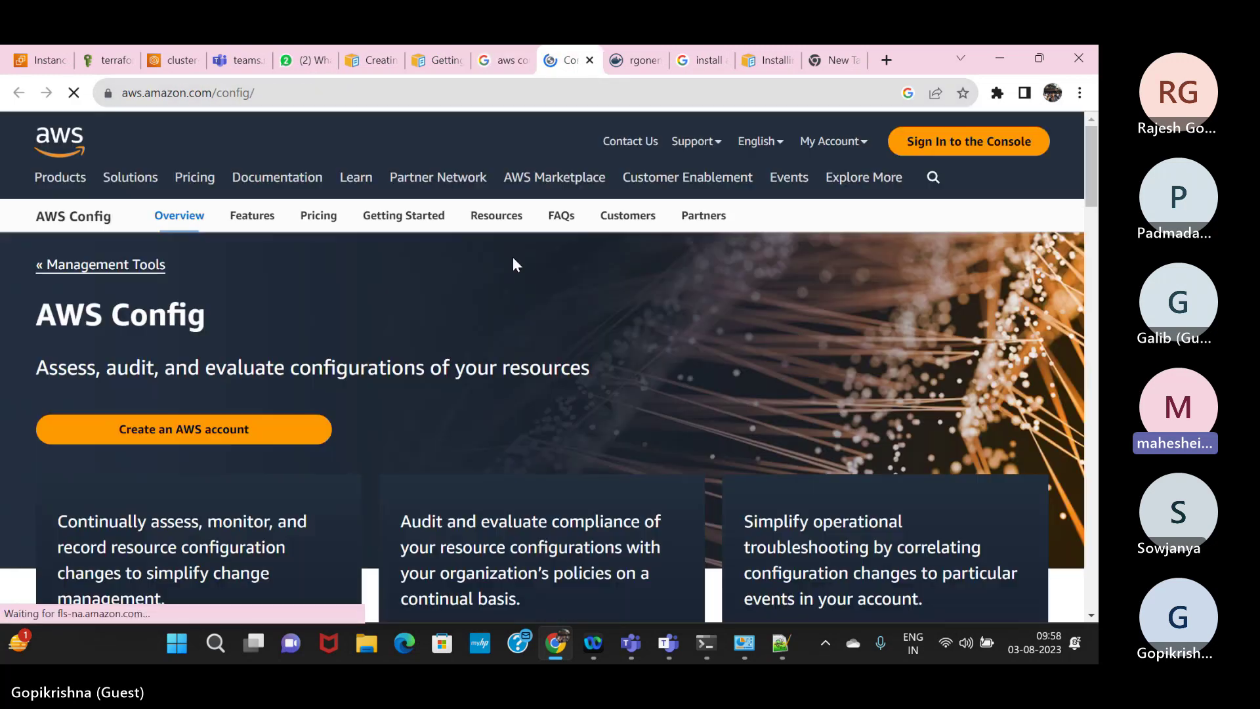
click(502, 60)
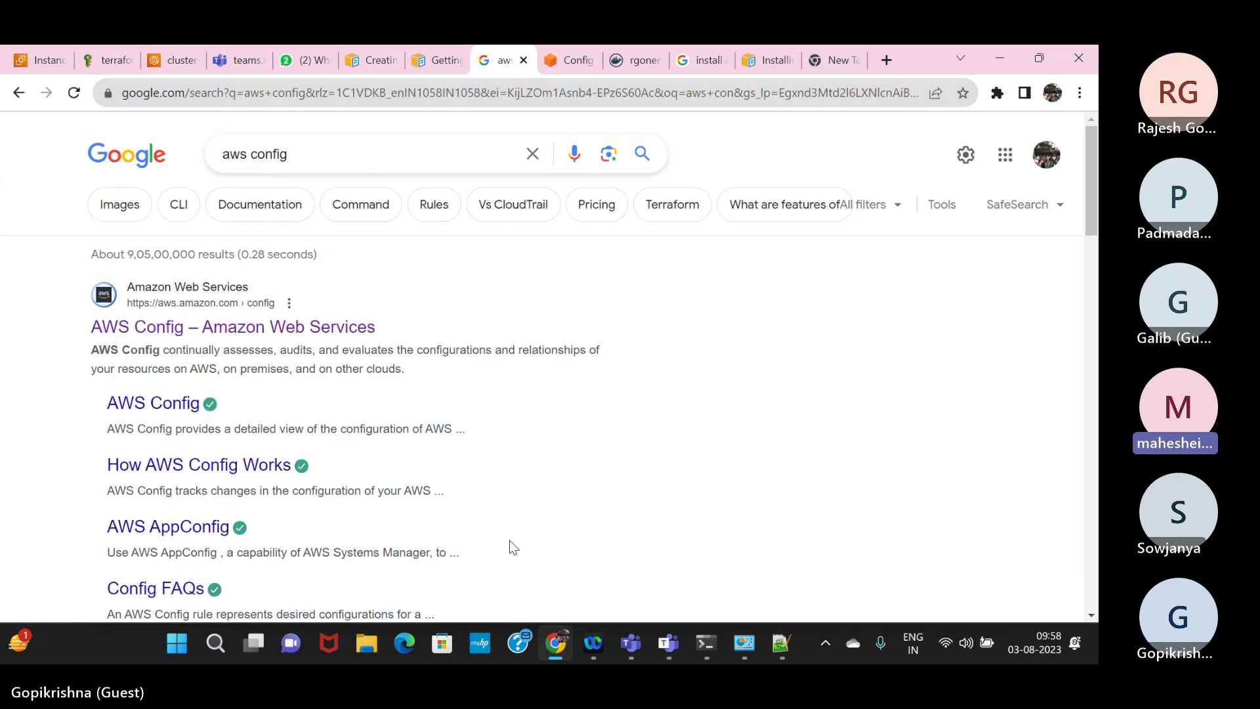
click(705, 645)
Run aws config, which is rejected, then start aws configure
text(aws )
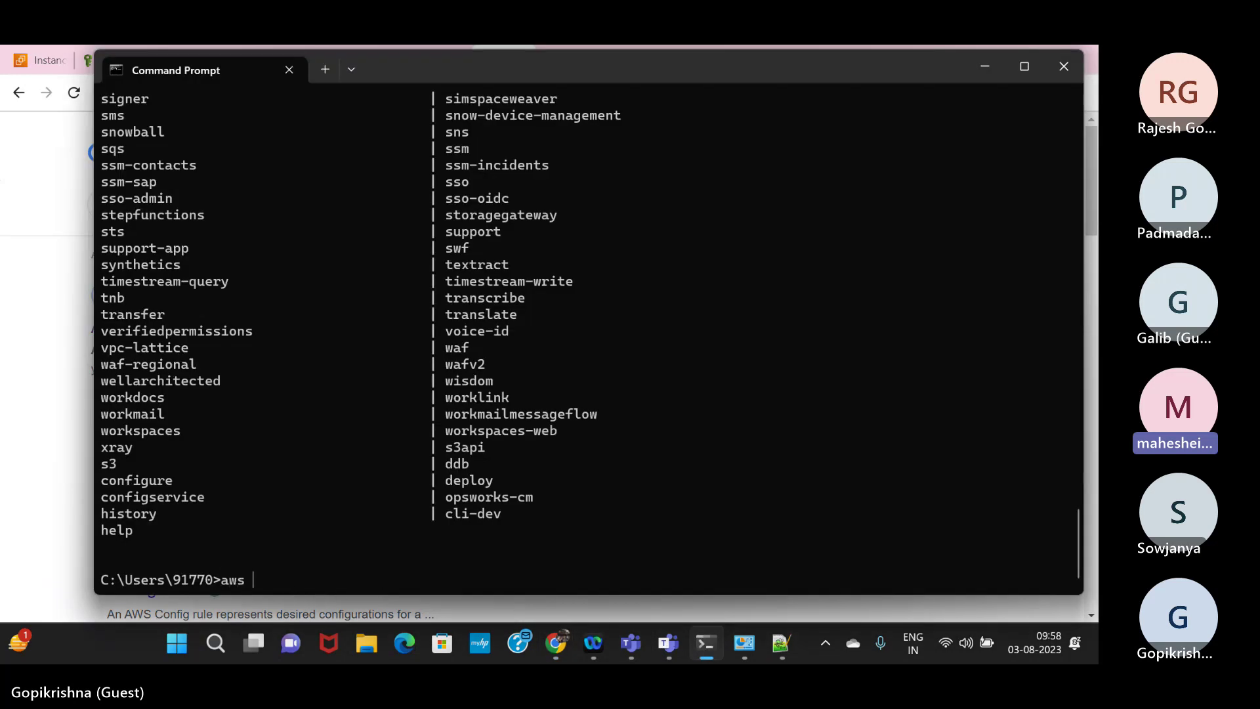
text(config)
key(Return)
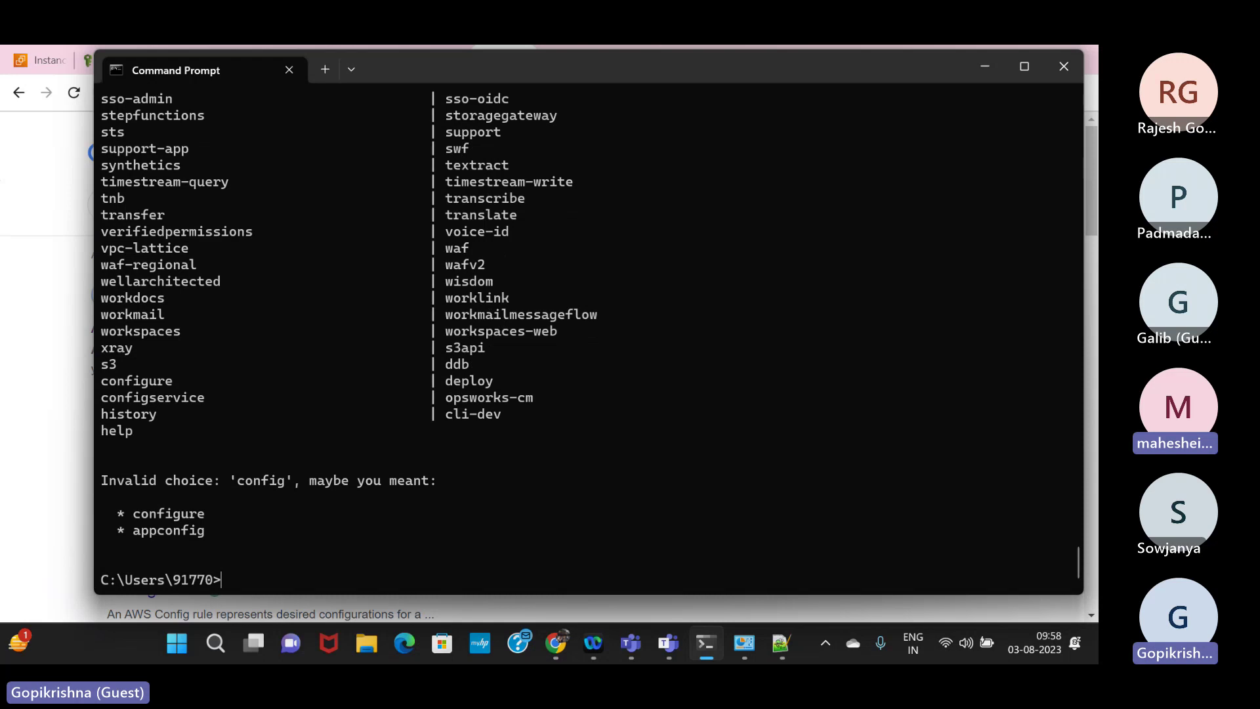
text(aws conf)
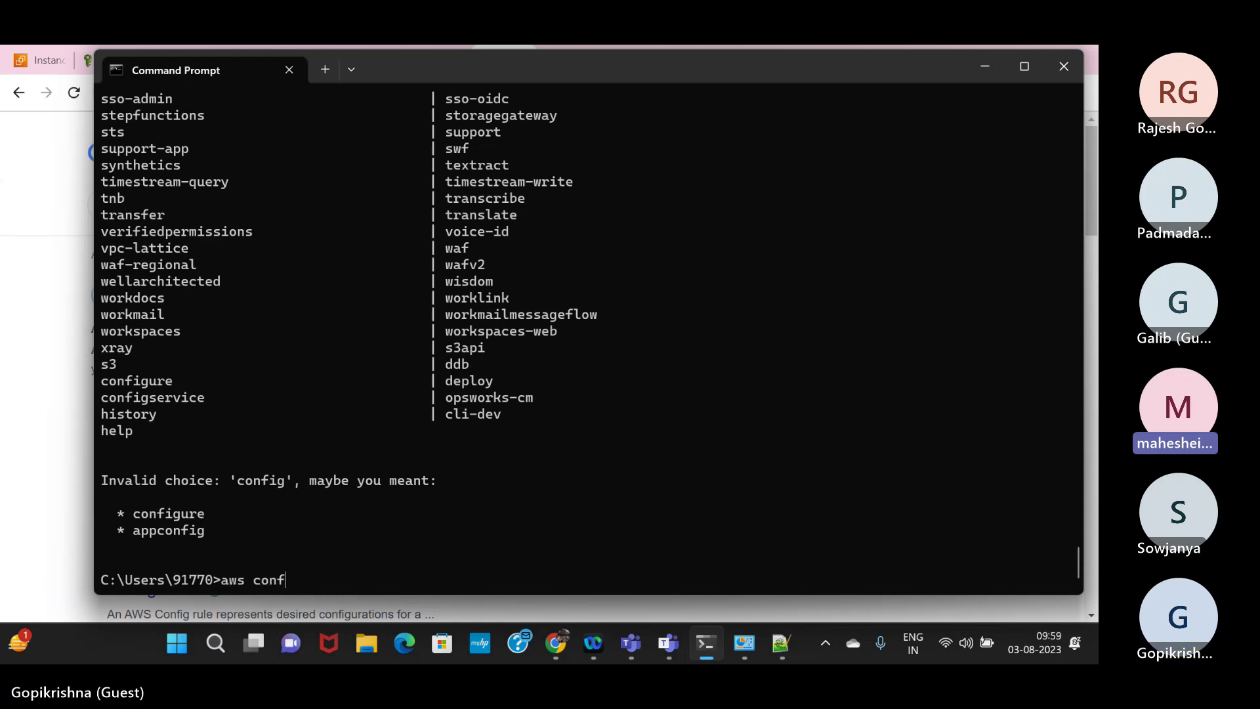
text(igure)
key(Return)
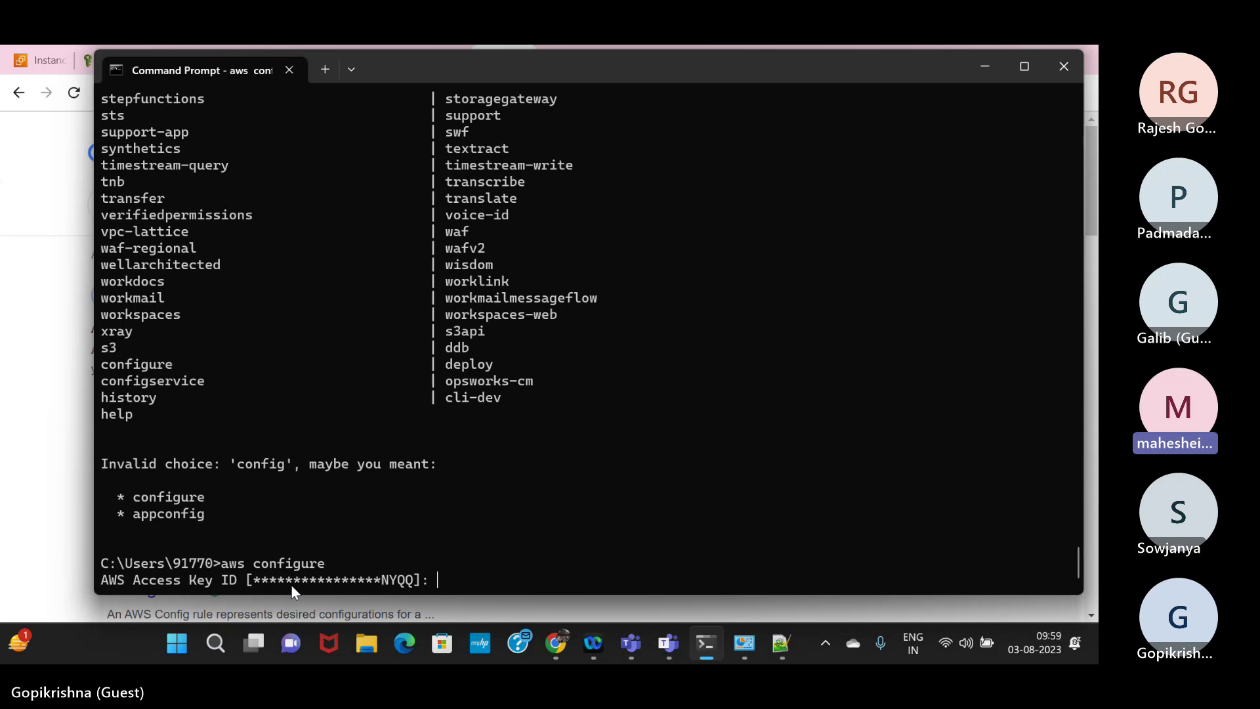
Copy the access key from line 133 of the notes and enter it at the Access Key ID prompt
click(783, 647)
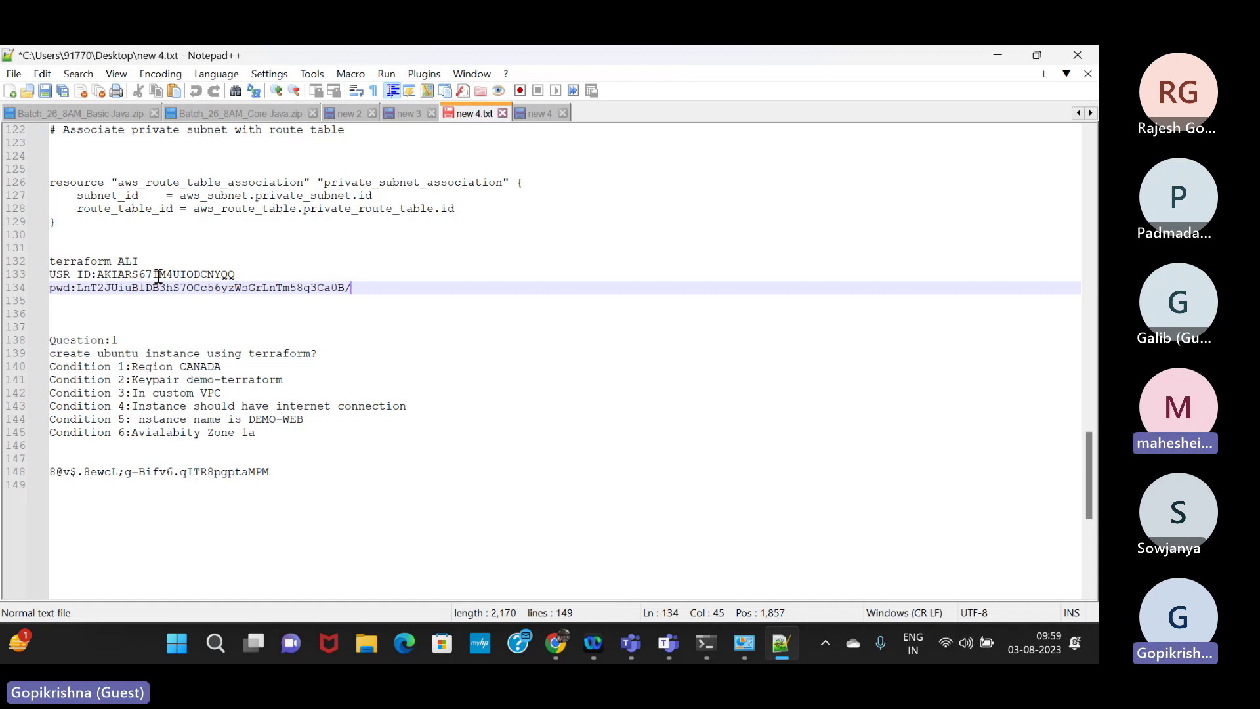
click(999, 56)
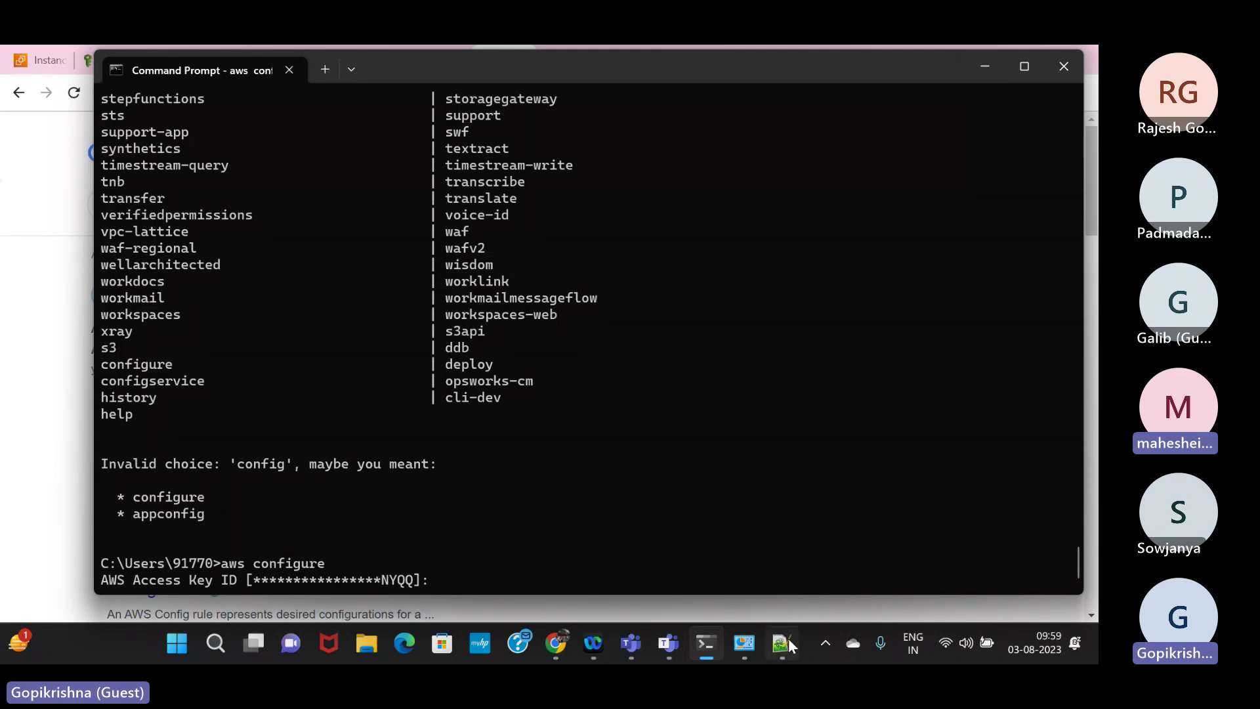
click(788, 639)
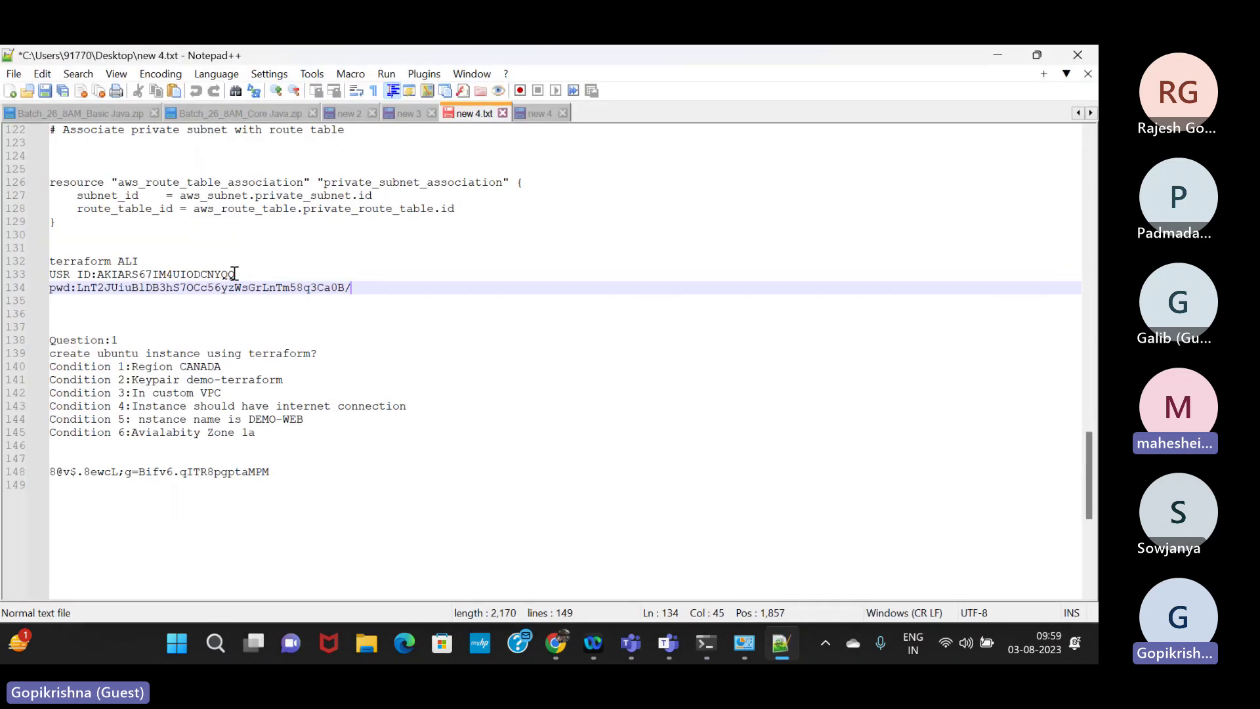
drag(234, 273, 97, 274)
key(ctrl+c)
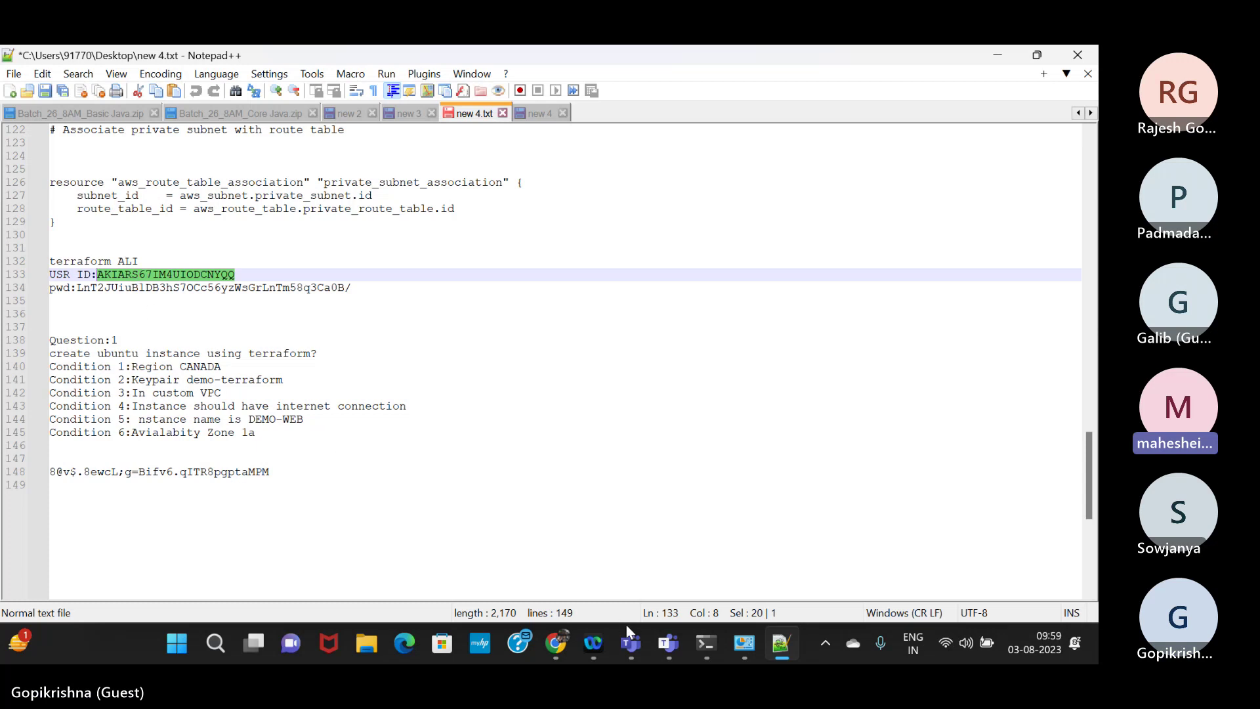
click(693, 643)
key(ctrl+v)
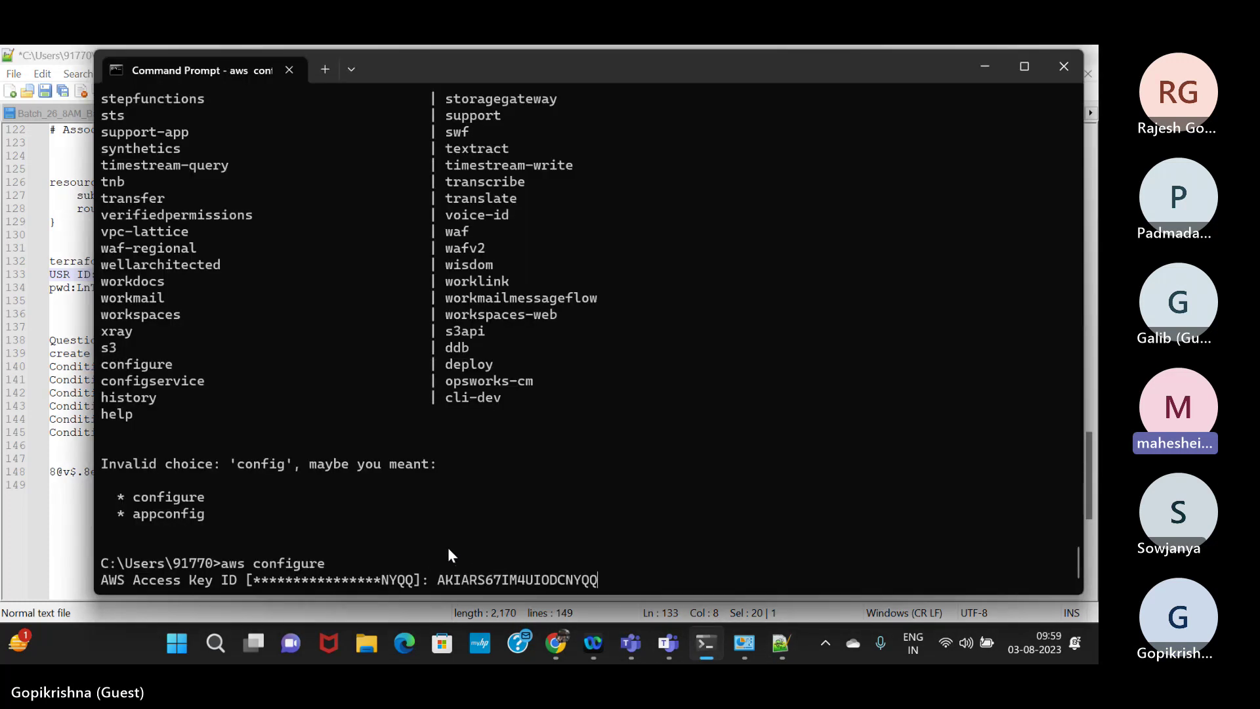
key(Return)
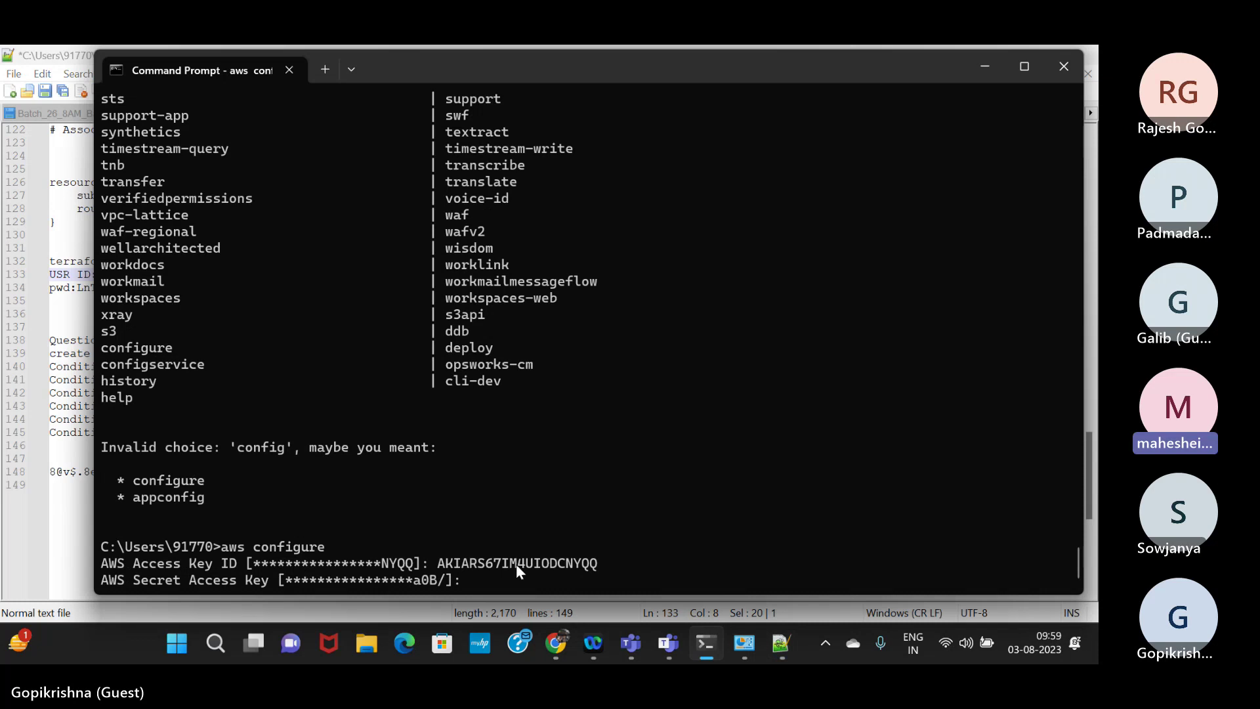
Enter the secret key from line 134, keeping default region ap-south-2 and output format
click(766, 634)
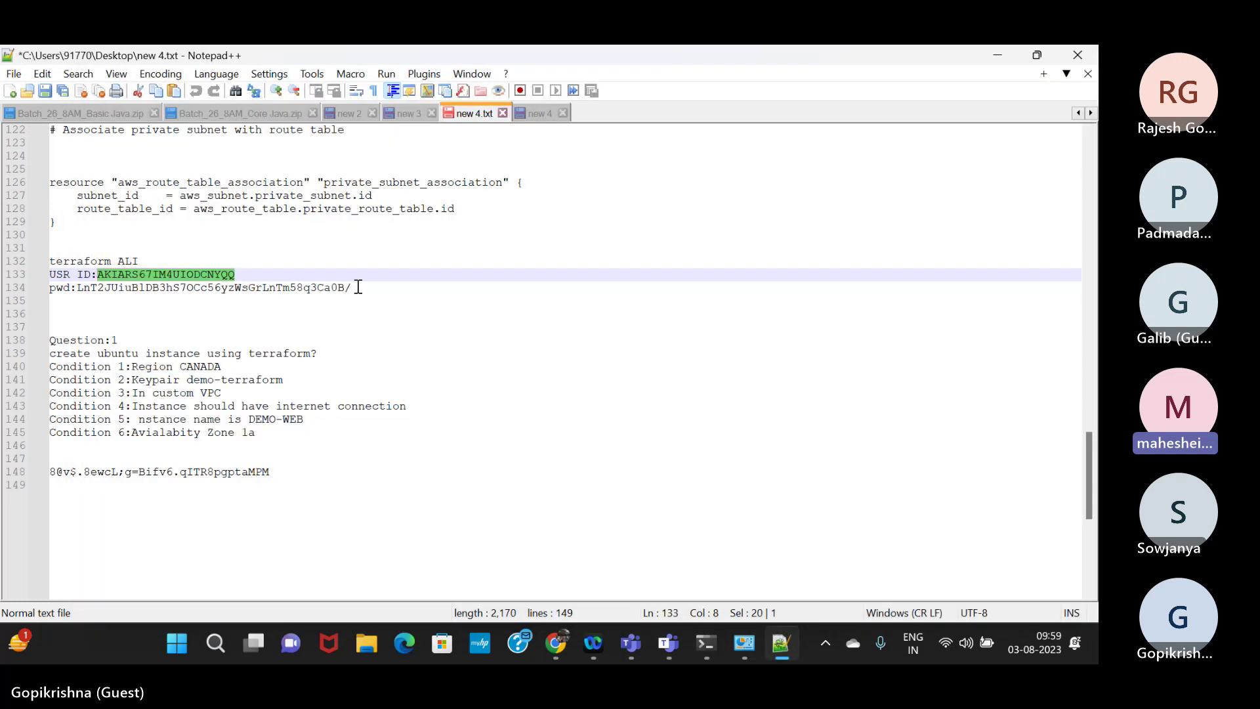
drag(358, 287, 82, 302)
key(ctrl+c)
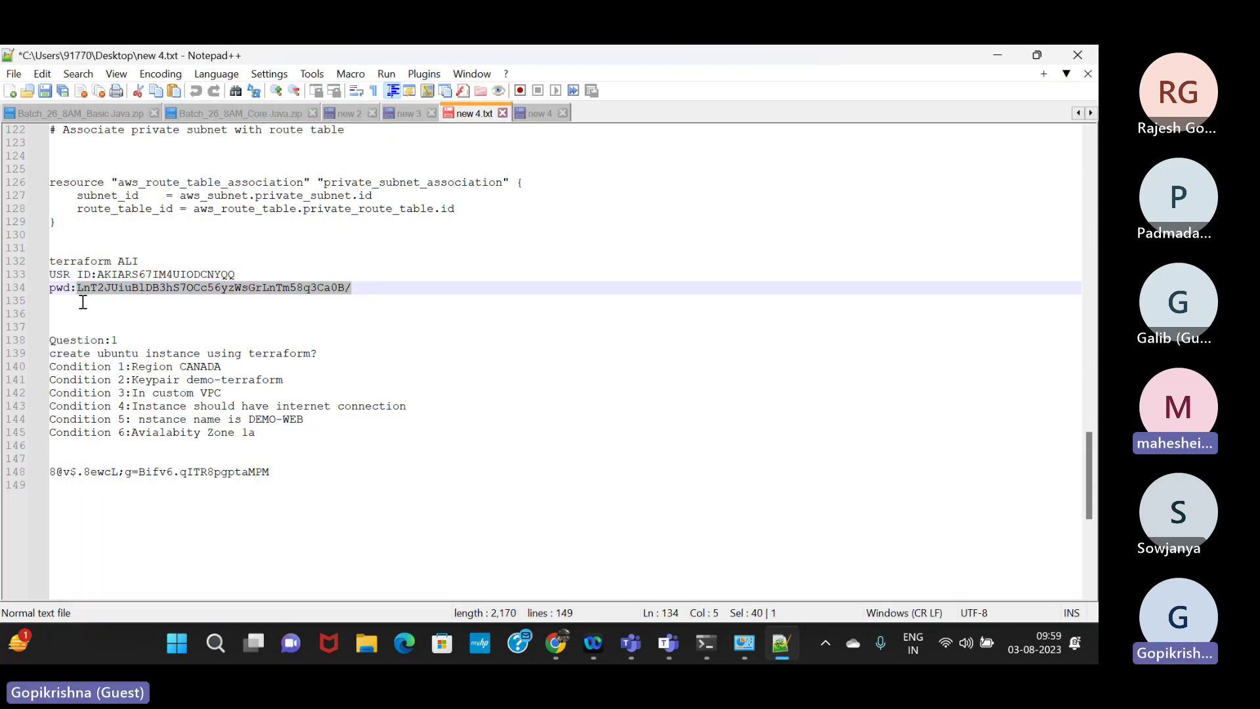
key(alt+Tab)
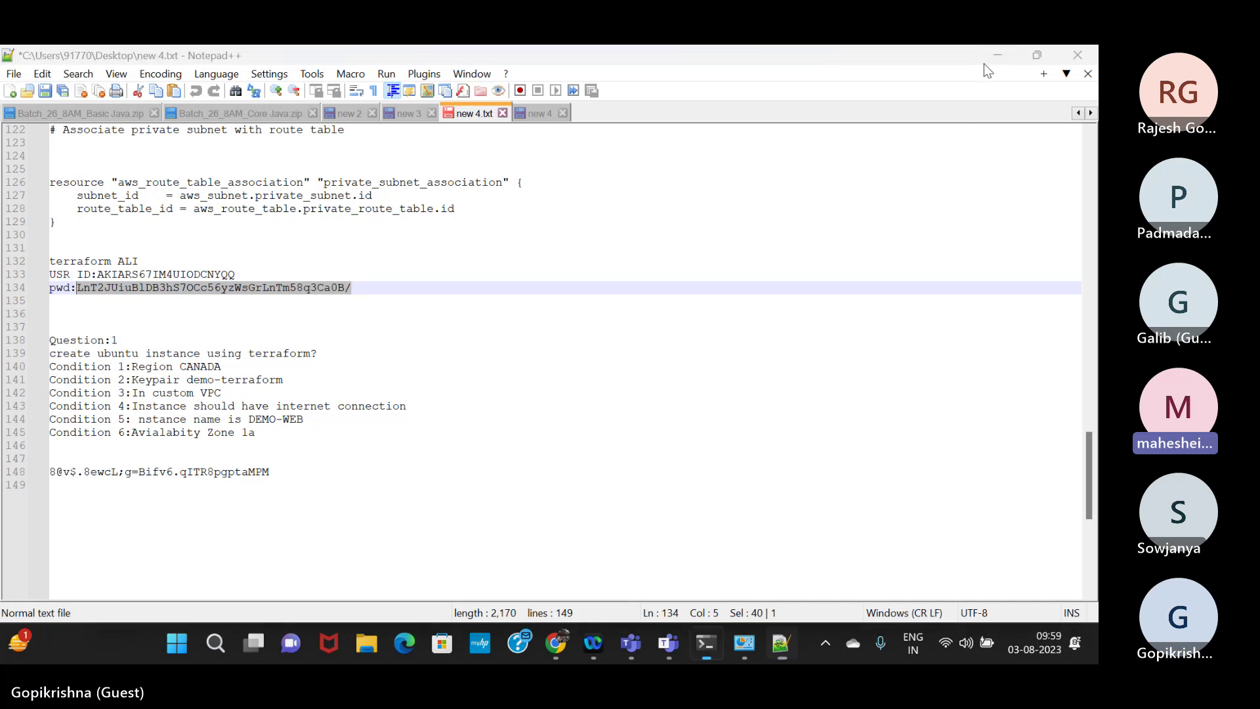
right_click(703, 552)
key(Return)
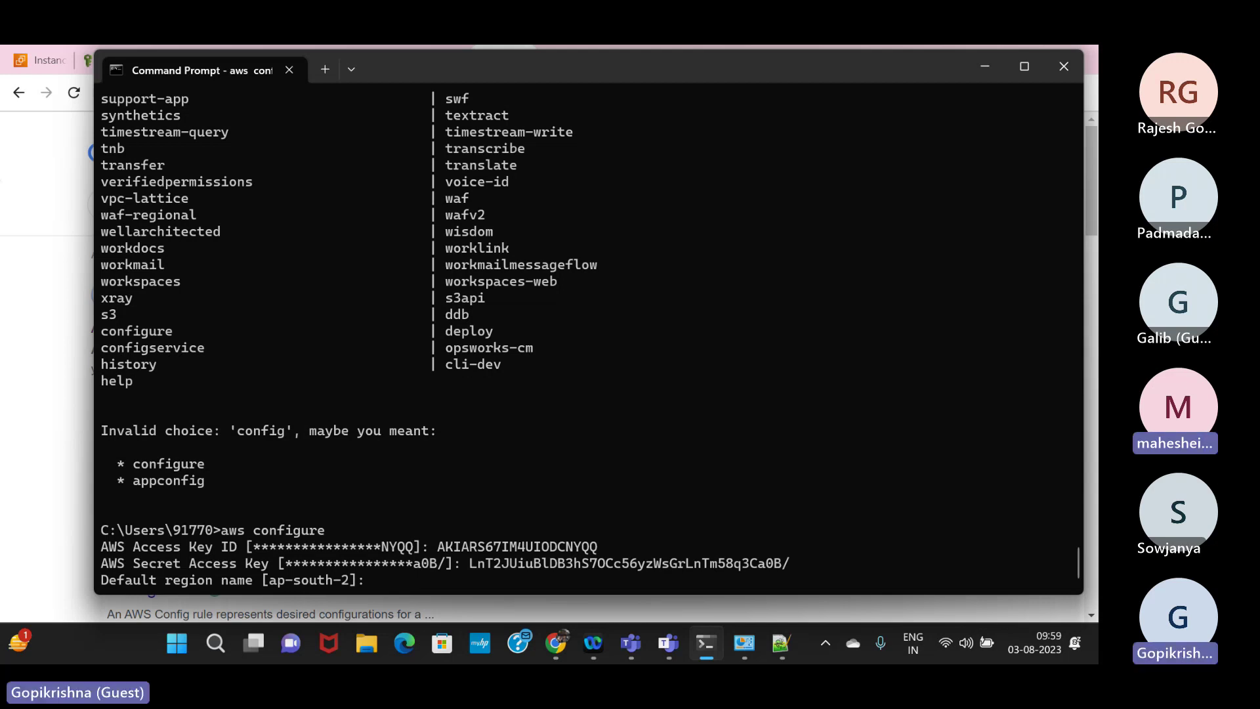
key(Return)
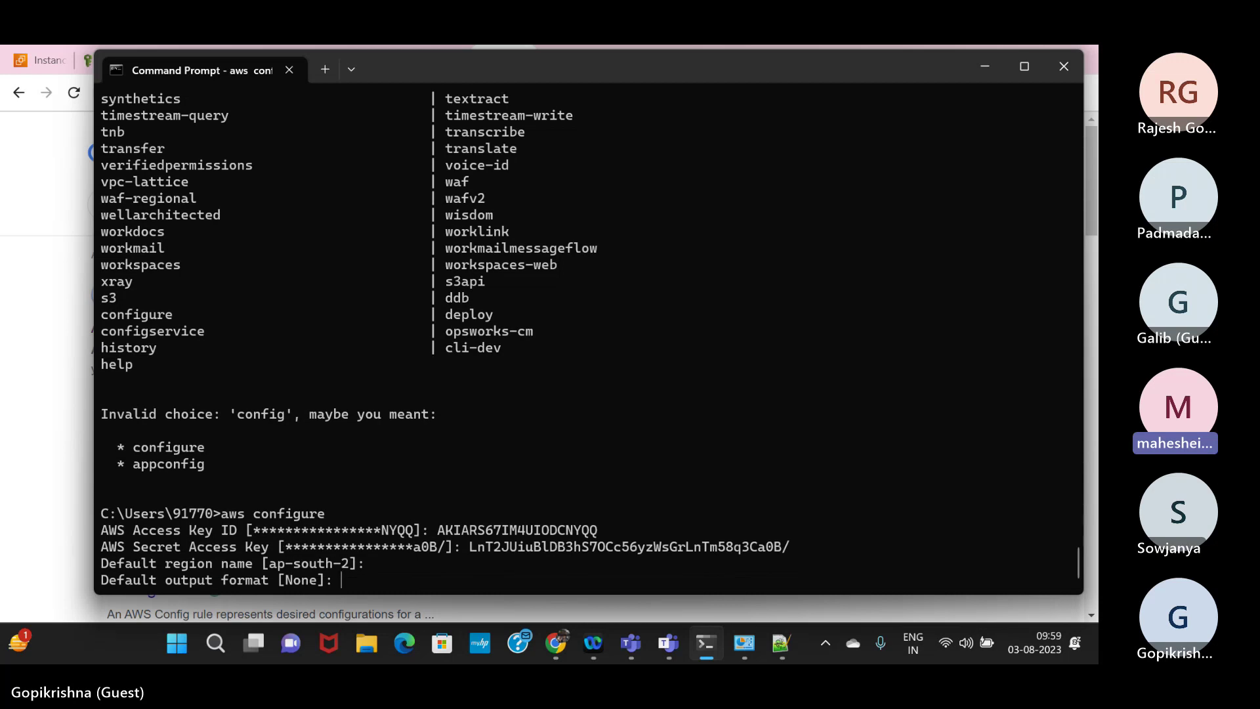
key(Return)
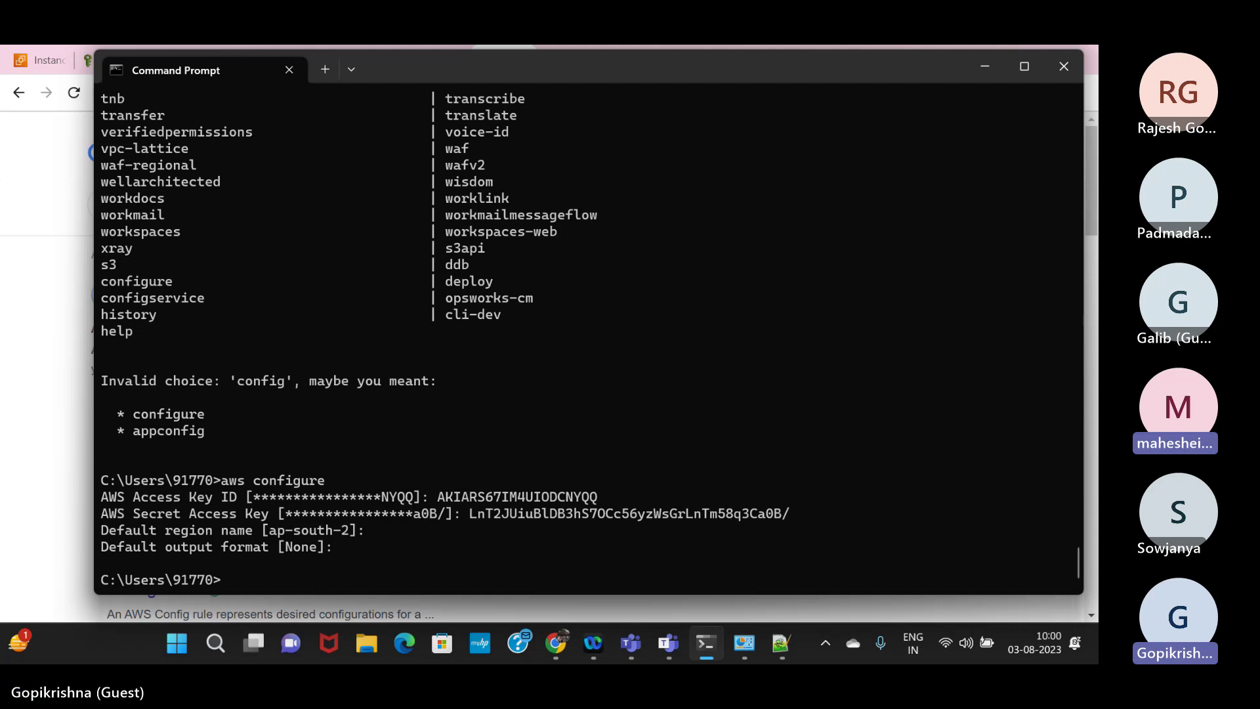
Recall the previous command and edit it toward aws global config
key(Up)
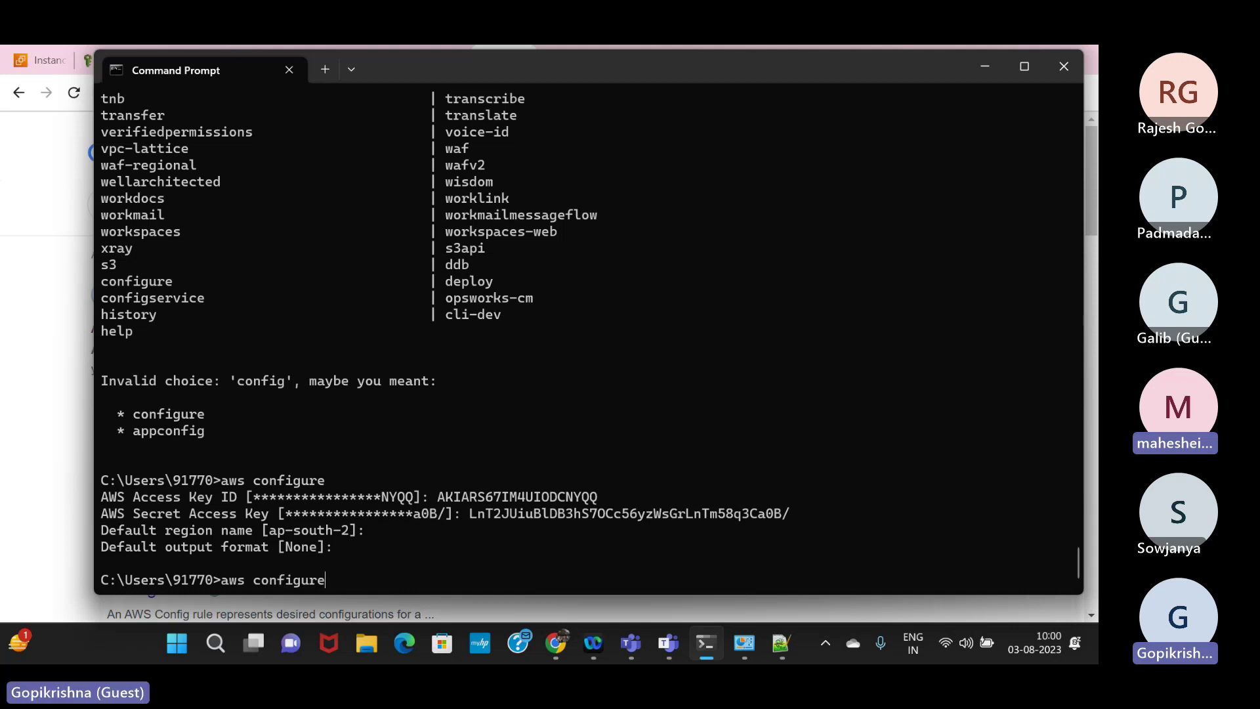
key(BackSpace)
key(BackSpace)
key(BackSpace)
key(Left)
key(Left)
key(Left)
key(Left)
key(Left)
key(Left)
text(global)
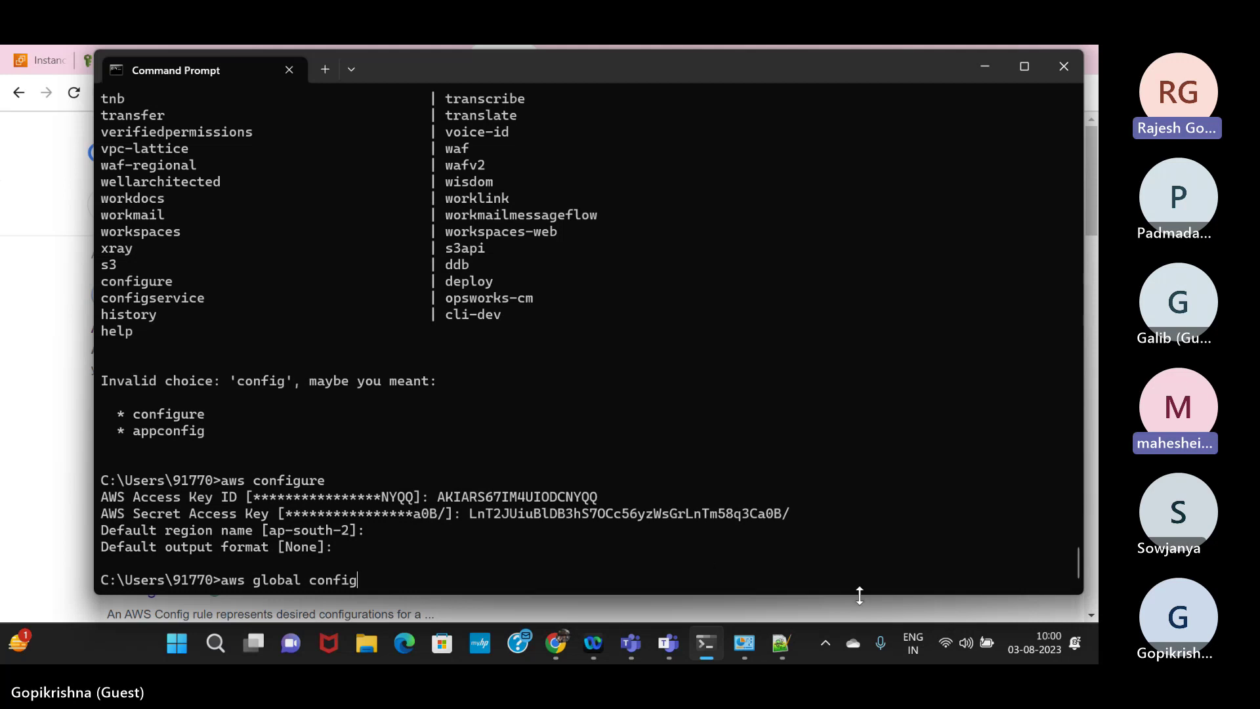
click(557, 647)
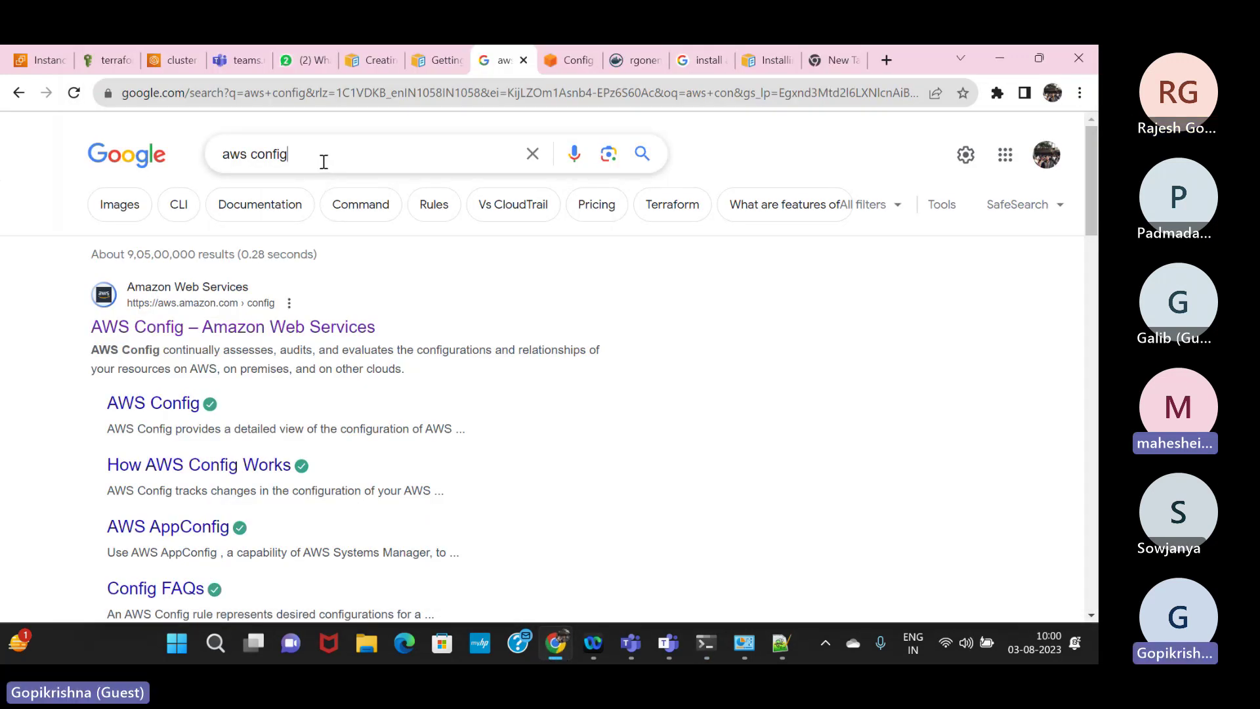
Search Google for 'how to remove aws configure'
drag(292, 161, 200, 152)
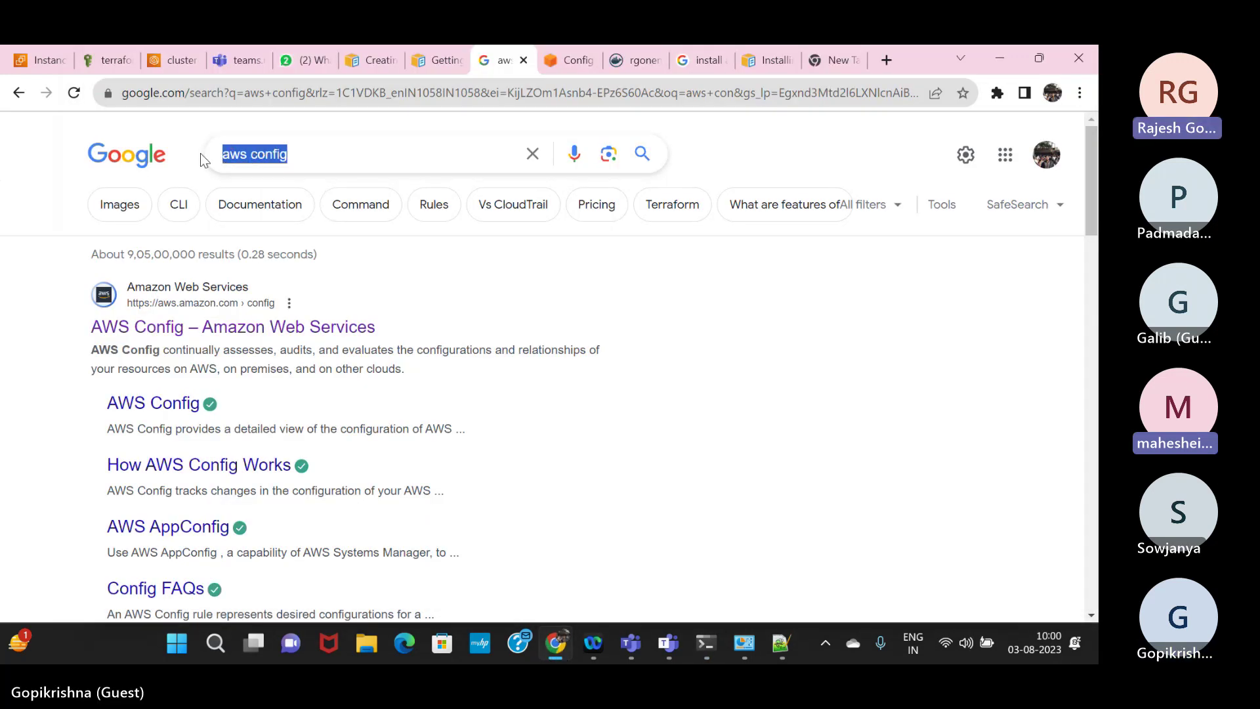
text(how to)
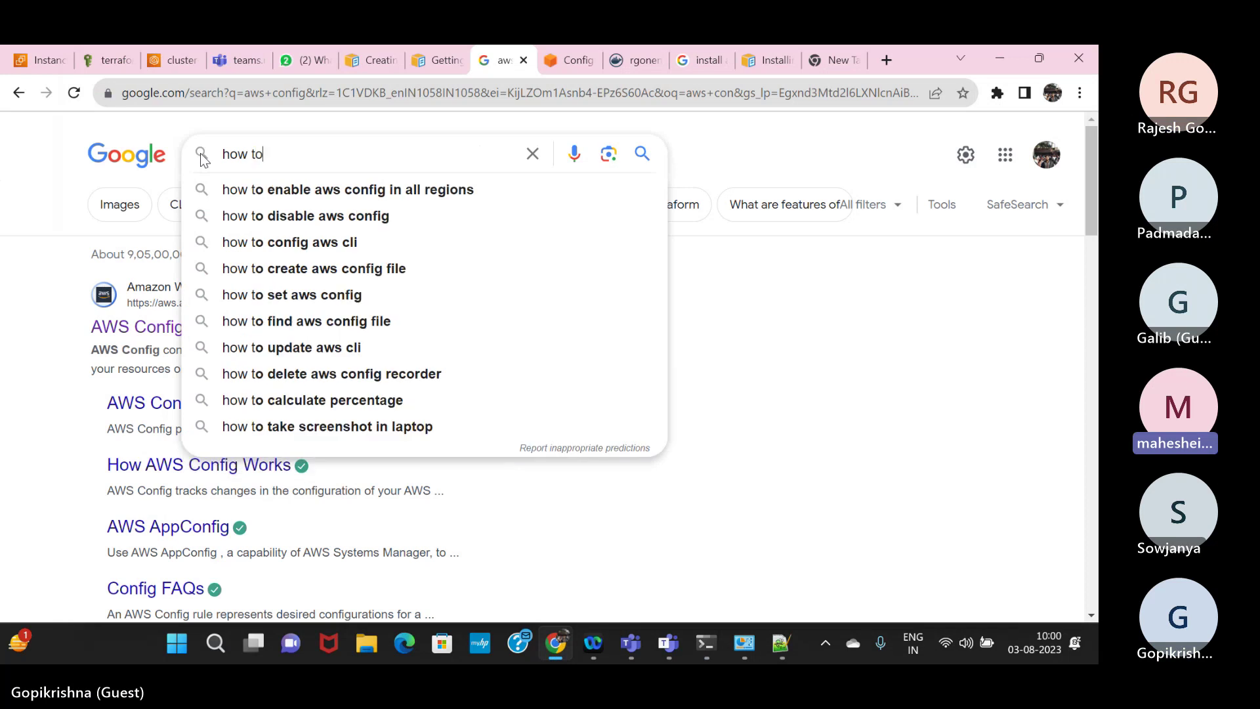
text( remove a)
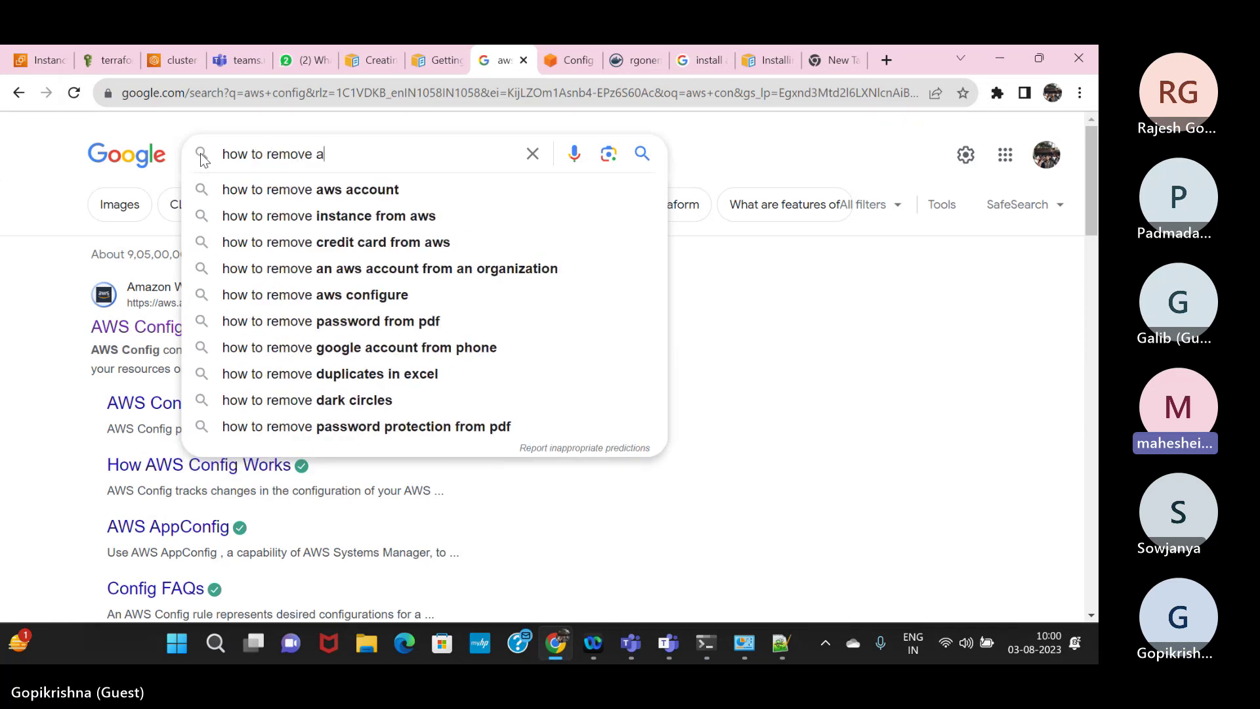
text(ws con)
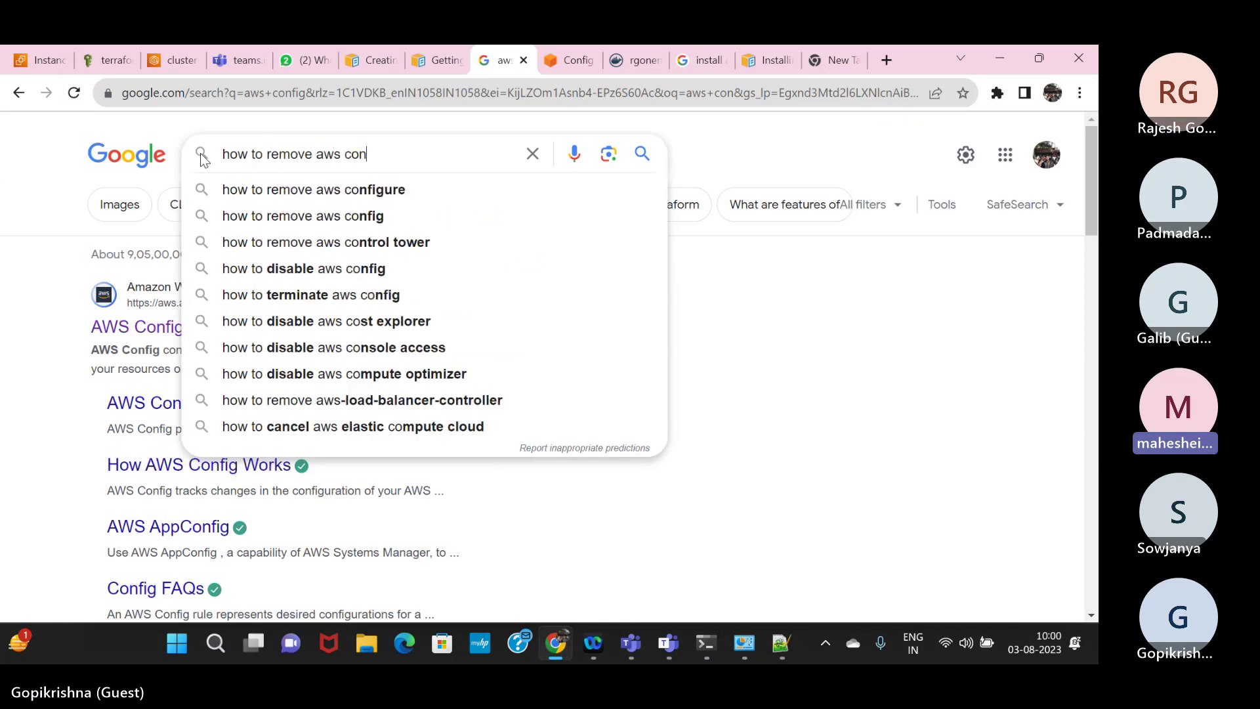
text(figure)
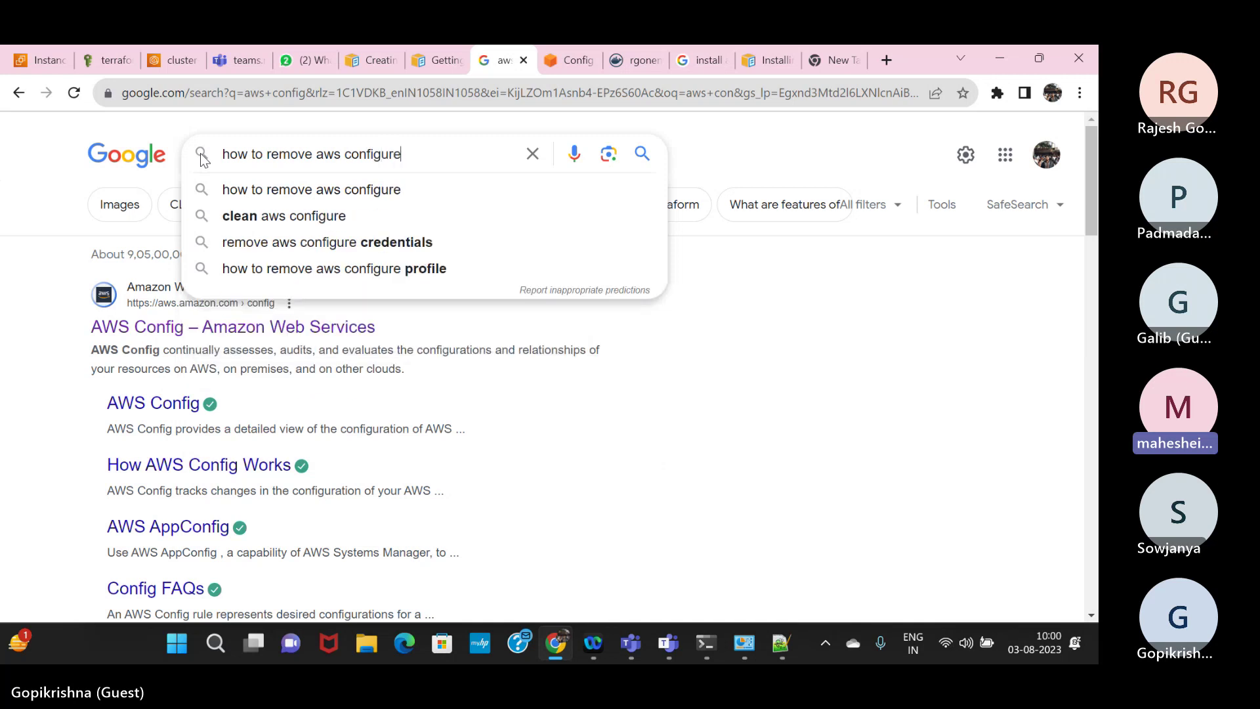
click(261, 191)
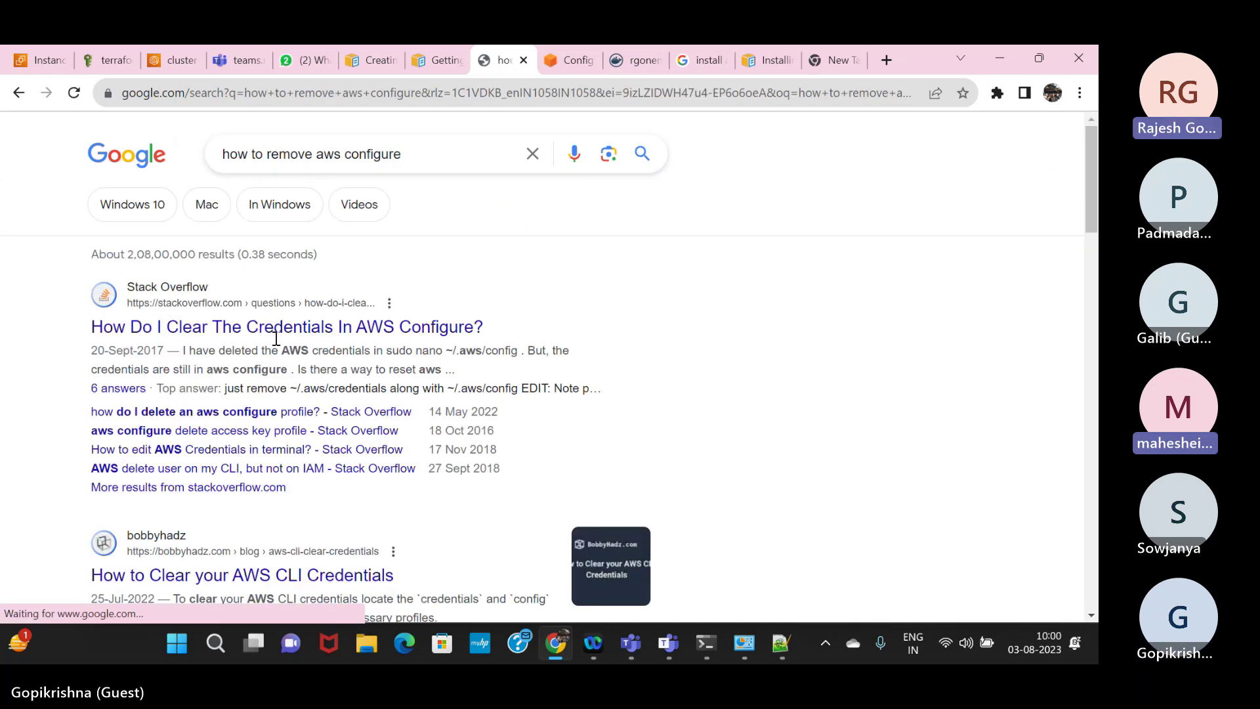
Open the Stack Overflow and bobbyhadz results in new tabs and view the Stack Overflow answer
right_click(174, 294)
click(217, 302)
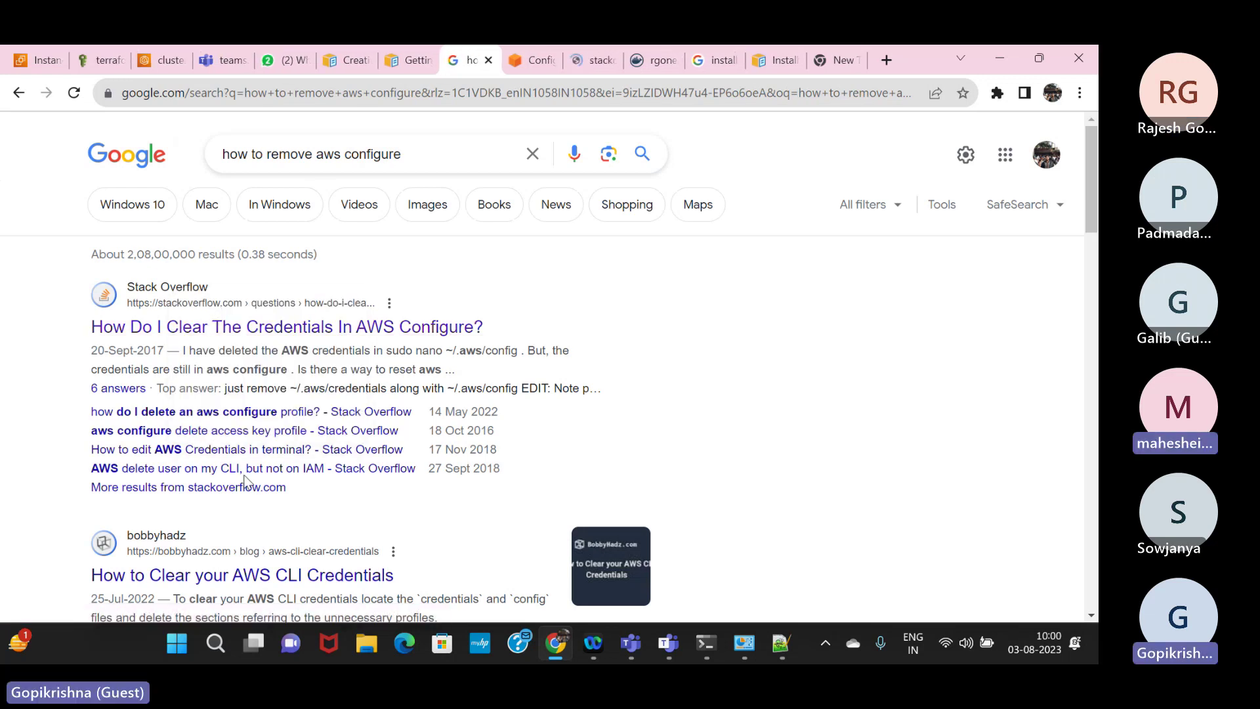
right_click(282, 570)
click(338, 417)
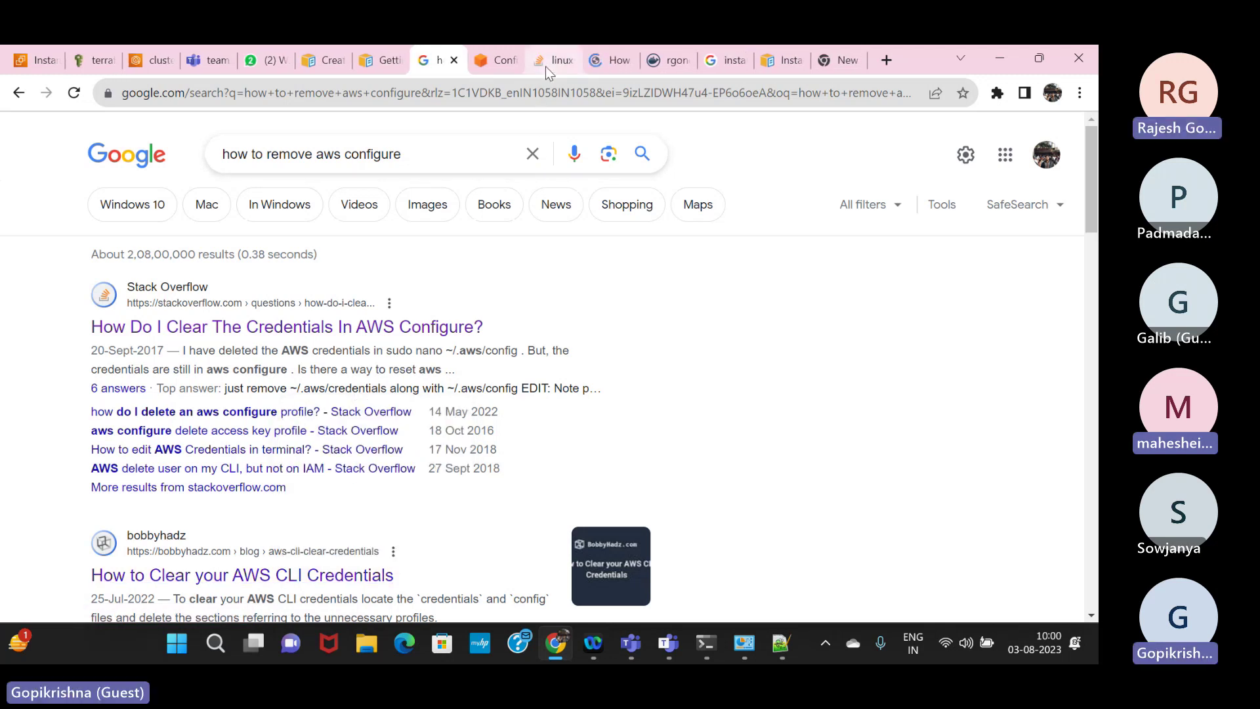
click(546, 66)
Scroll through the answers and select the ~/.aws/credentials path in the accepted answer
scroll(406, 449, down, 1)
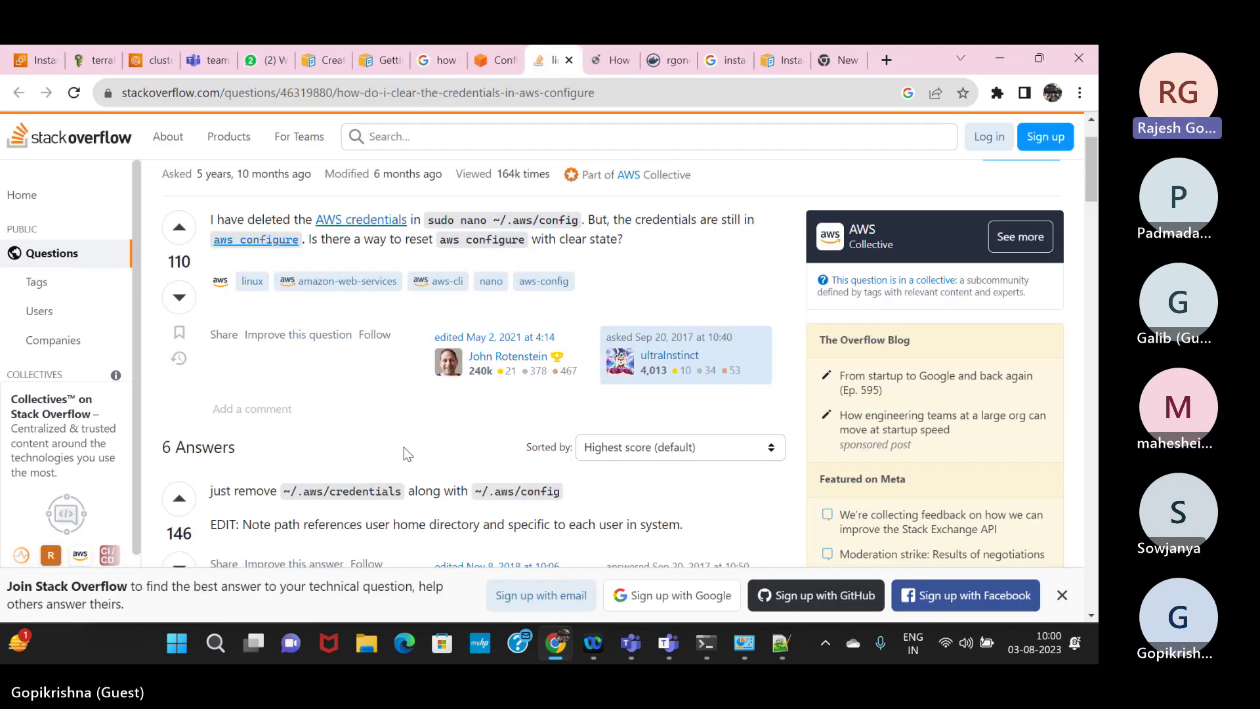
scroll(405, 449, down, 1)
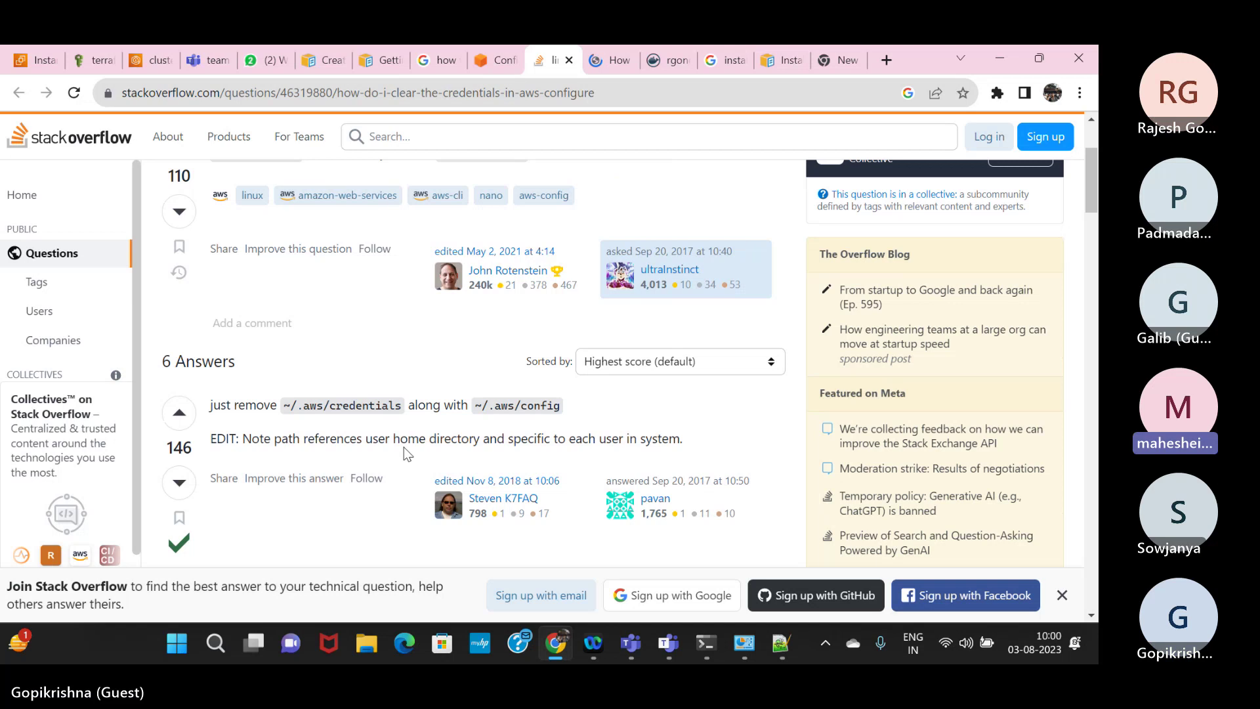
scroll(404, 447, down, 2)
scroll(404, 447, down, 2)
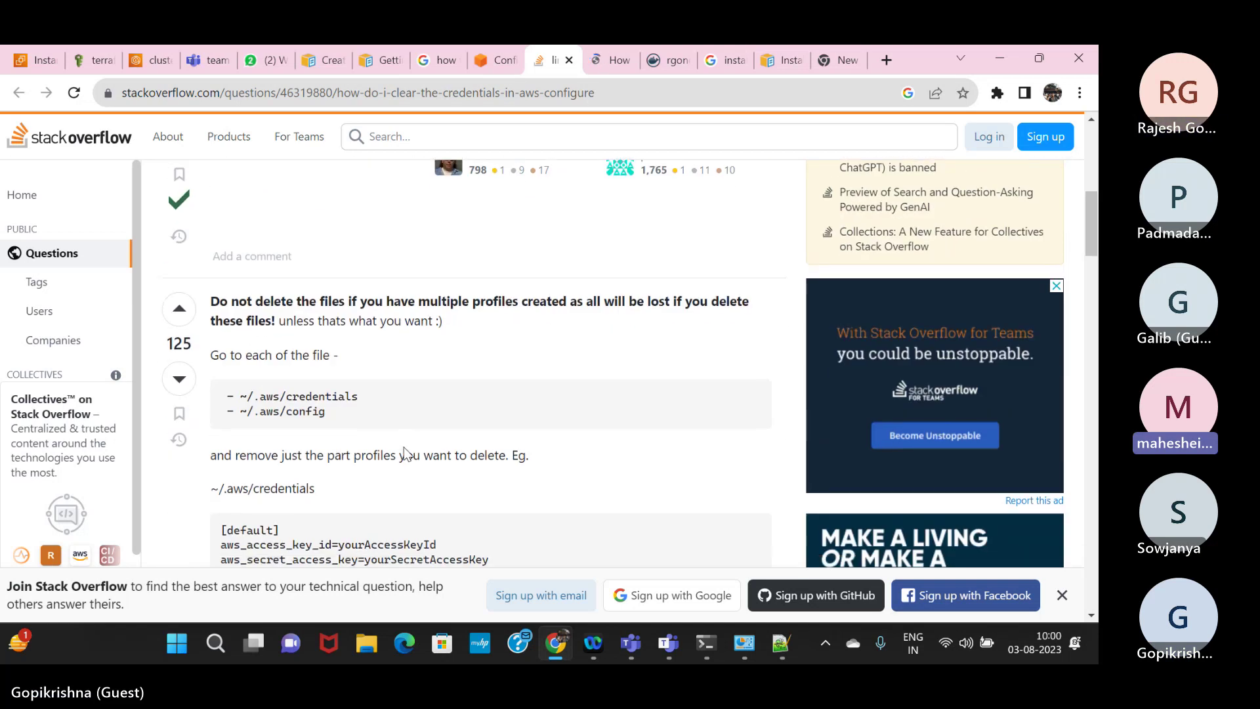
scroll(405, 454, down, 2)
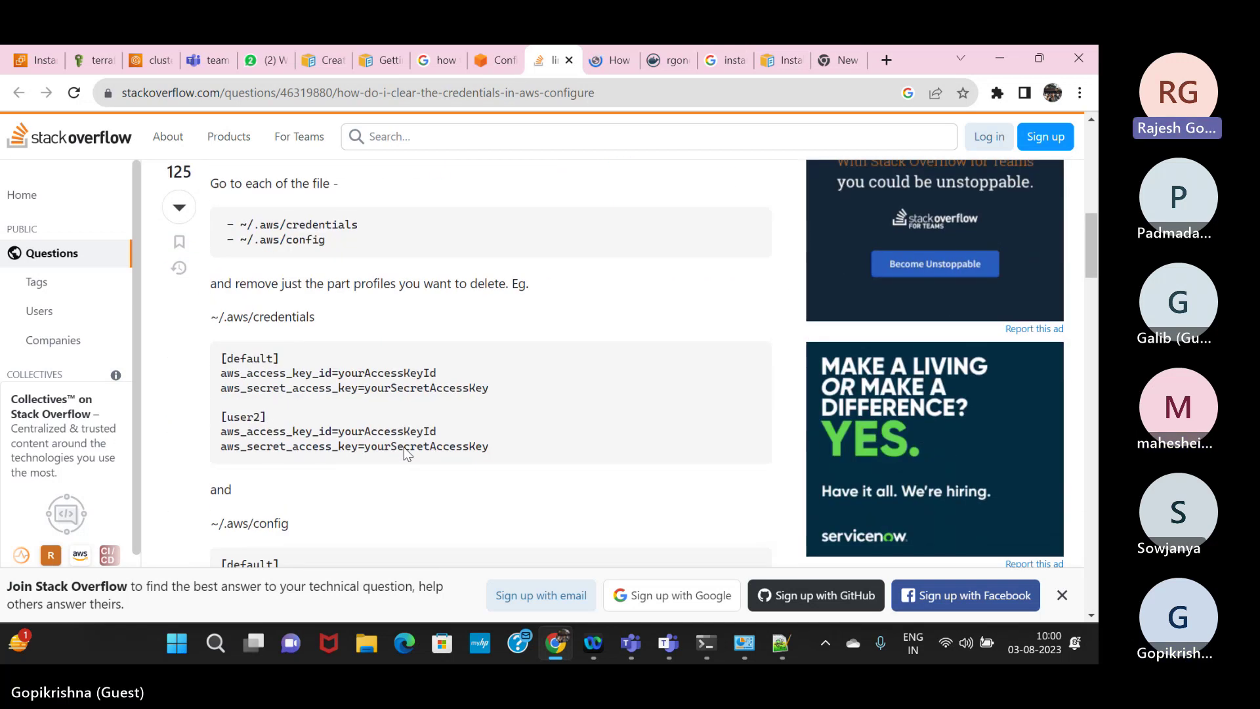
scroll(405, 450, up, 1)
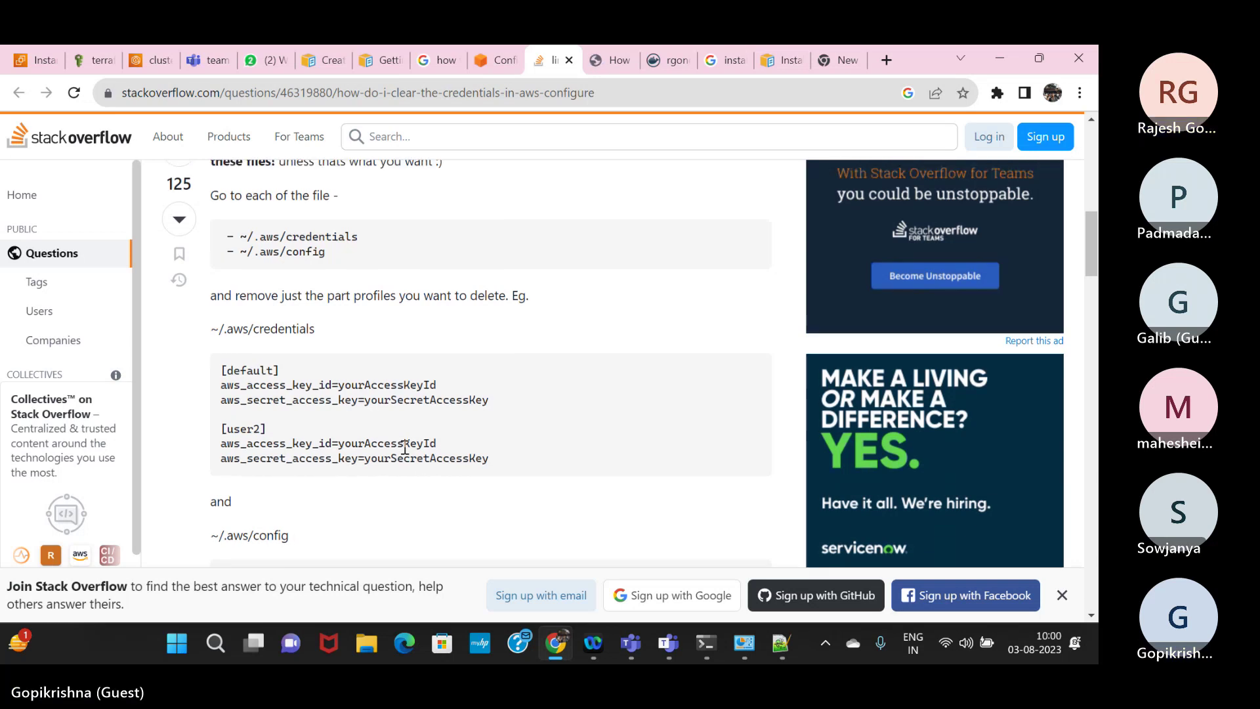
scroll(405, 448, up, 6)
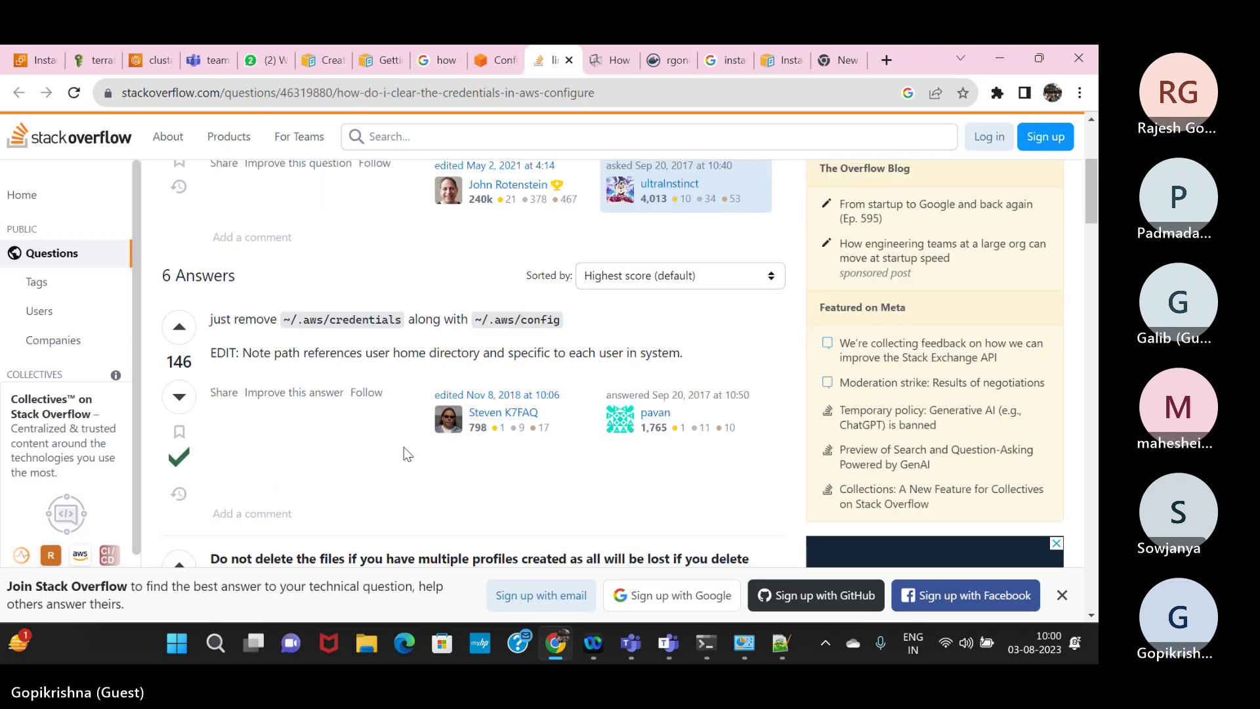
drag(402, 320, 332, 321)
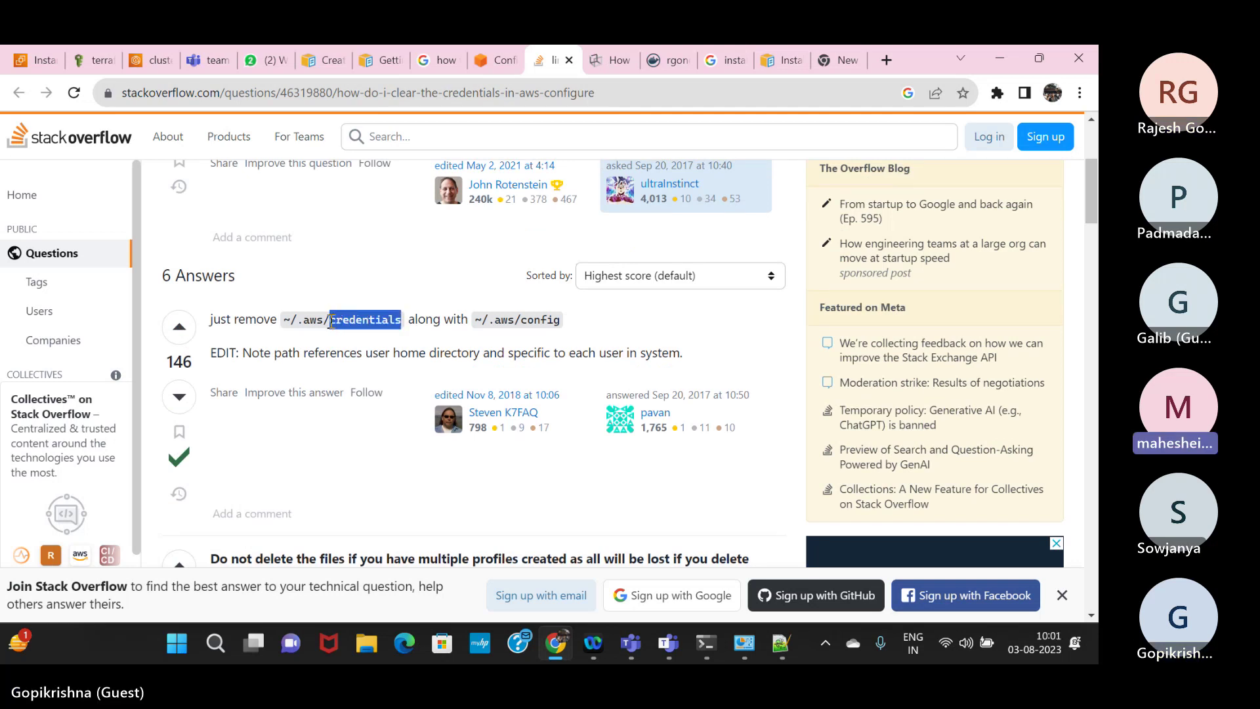
drag(332, 321, 284, 329)
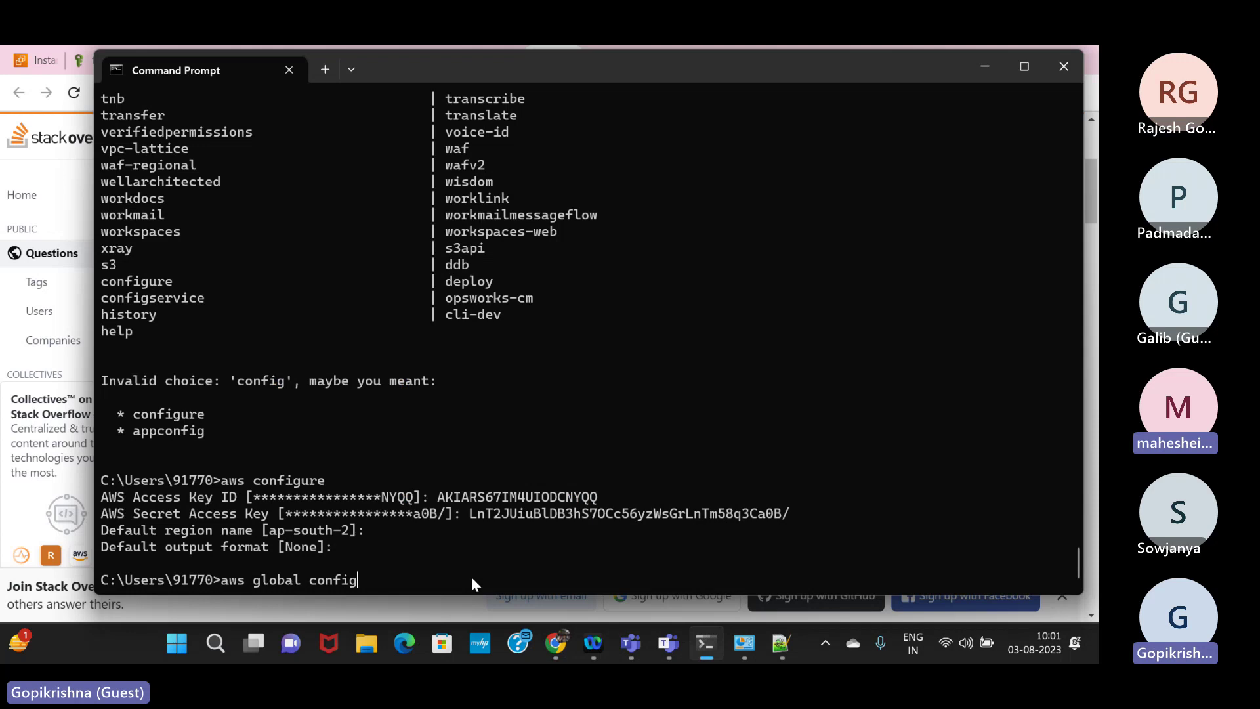
Clear the old command line and run aws reconfigure, which is rejected as an invalid choice
click(706, 644)
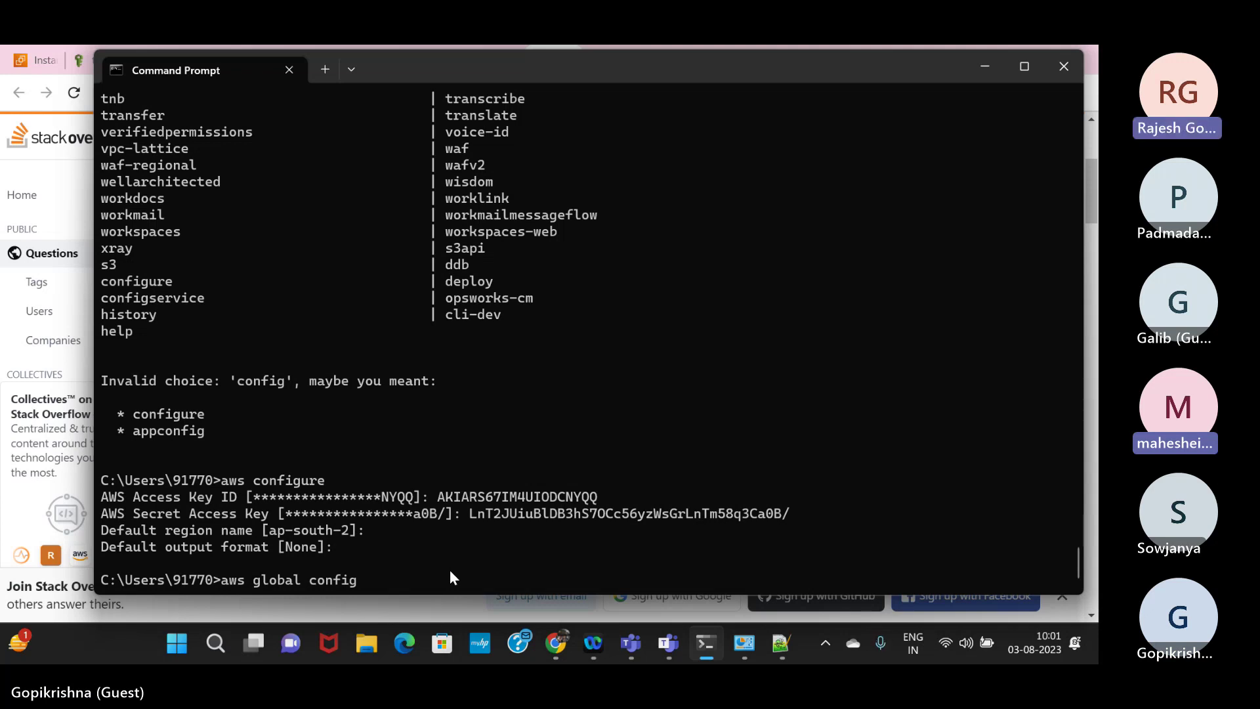
key(BackSpace)
key(BackSpace)
key(BackSpace)
key(BackSpace)
key(BackSpace)
key(BackSpace)
key(BackSpace)
key(BackSpace)
key(BackSpace)
key(BackSpace)
key(BackSpace)
key(BackSpace)
key(BackSpace)
key(BackSpace)
key(BackSpace)
key(BackSpace)
key(BackSpace)
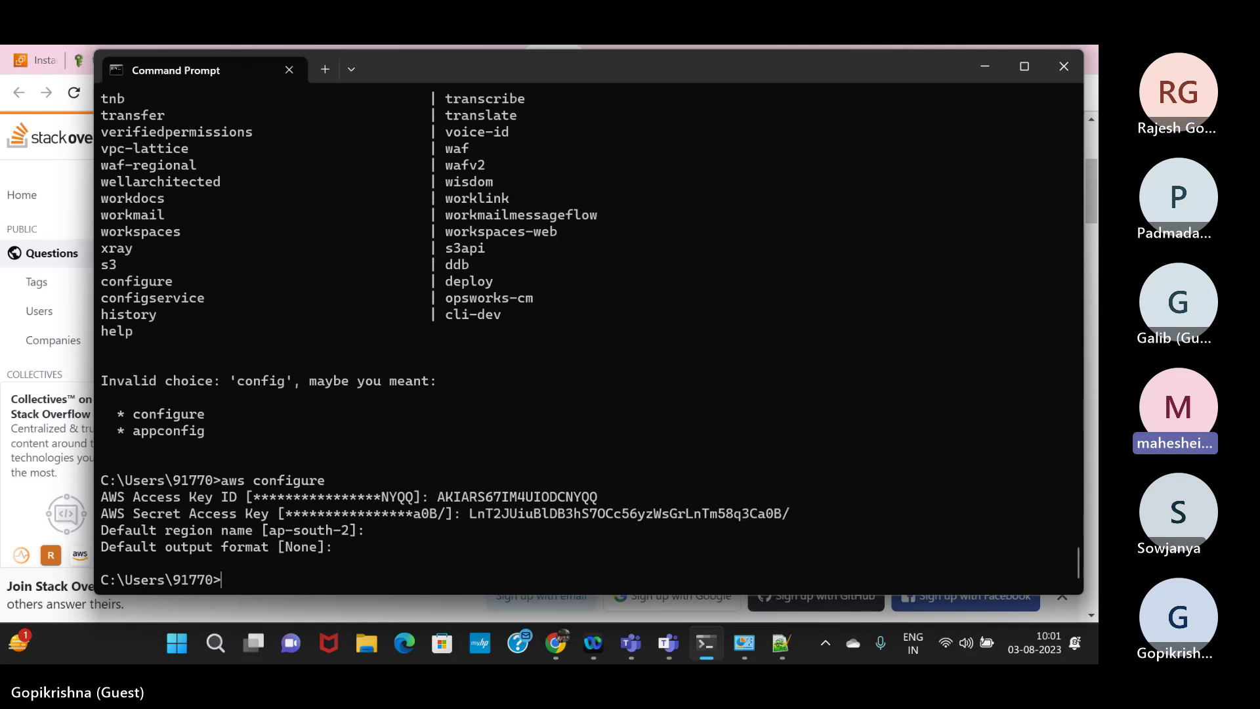
text(aws)
key(BackSpace)
key(BackSpace)
key(BackSpace)
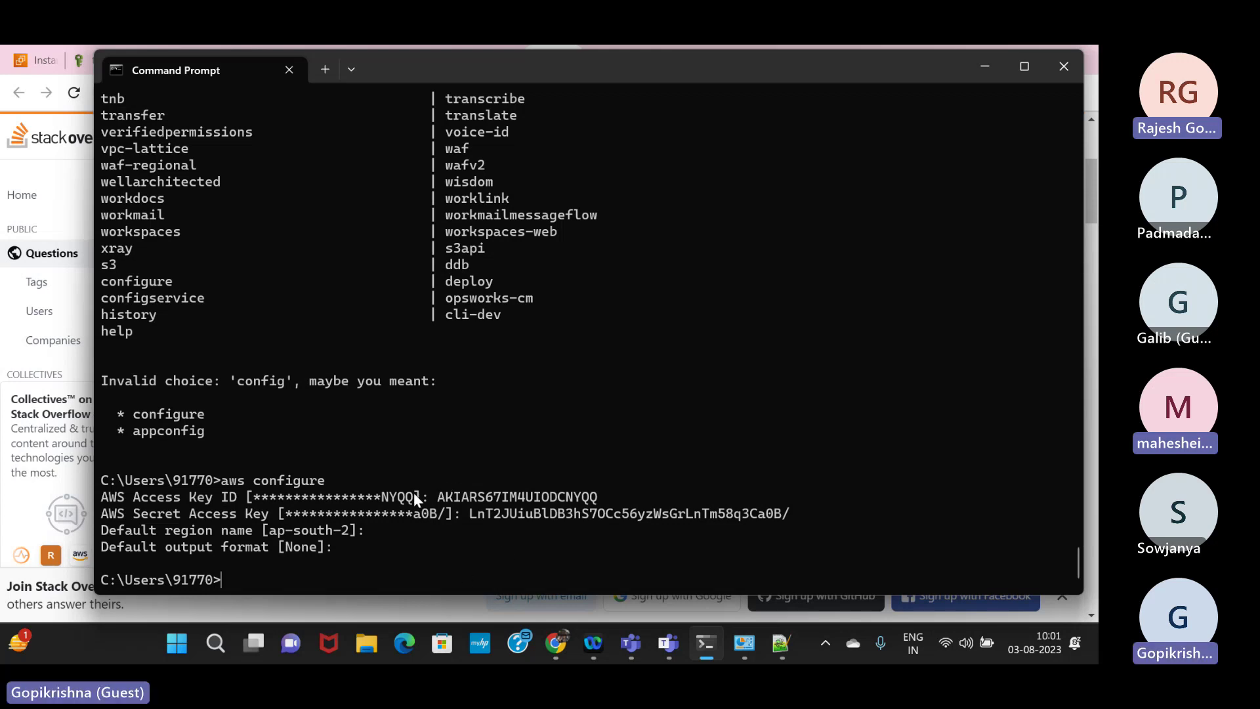
drag(392, 493, 383, 497)
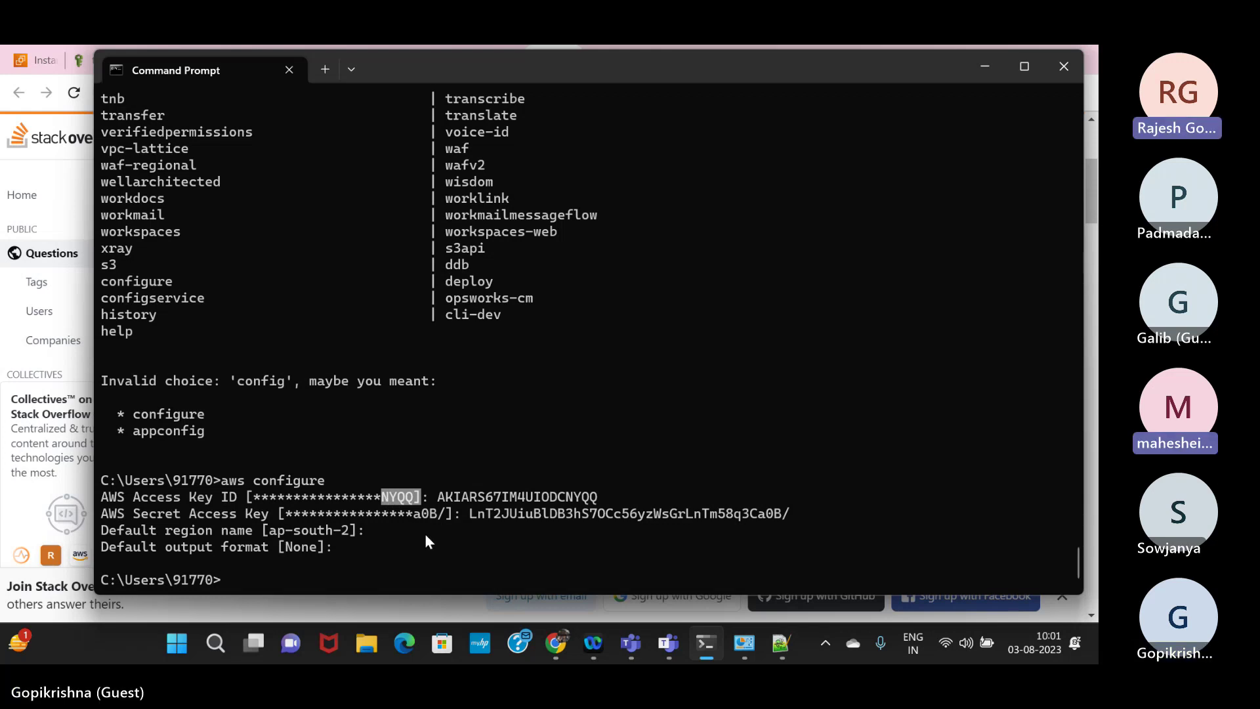
text(aws re)
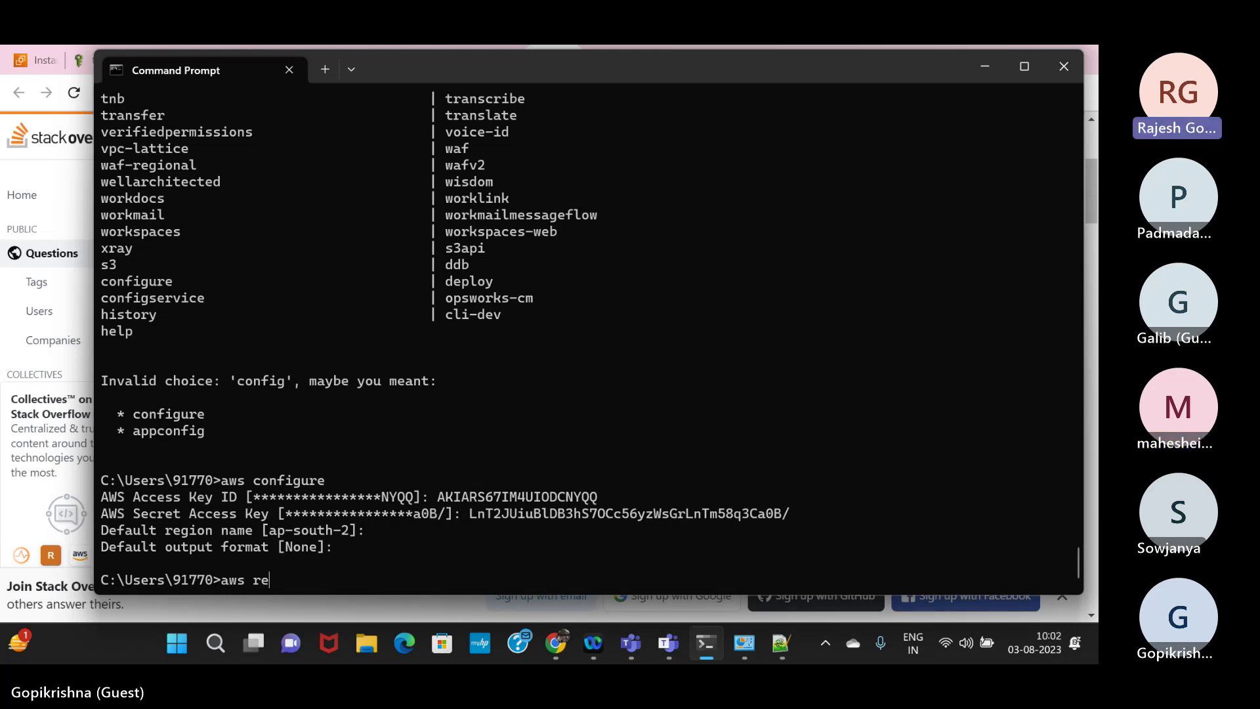
text(co)
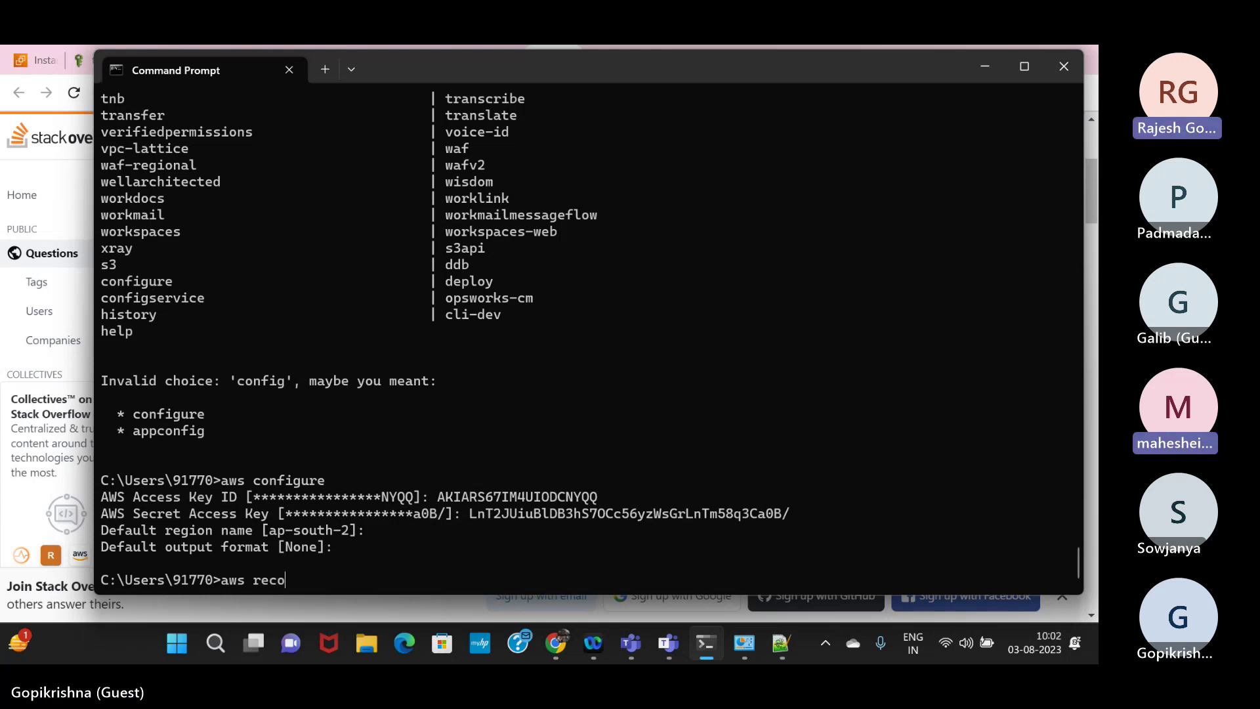
text(ng)
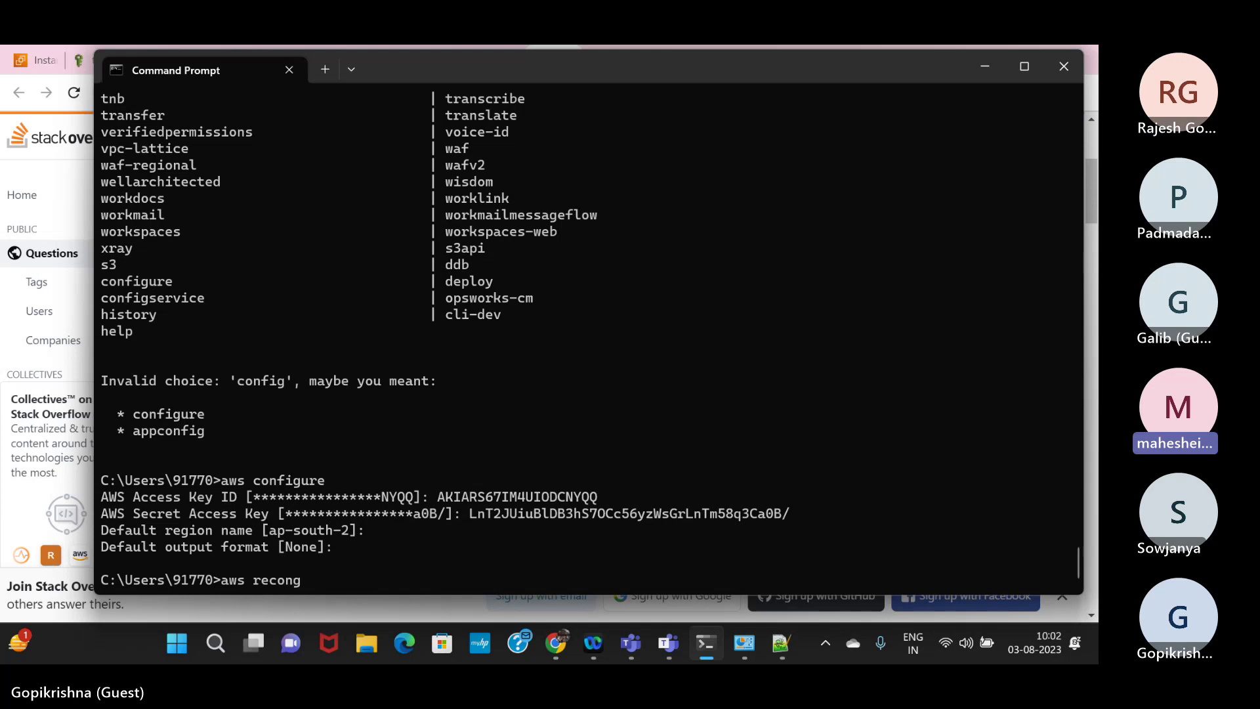
key(BackSpace)
text(figure)
key(Return)
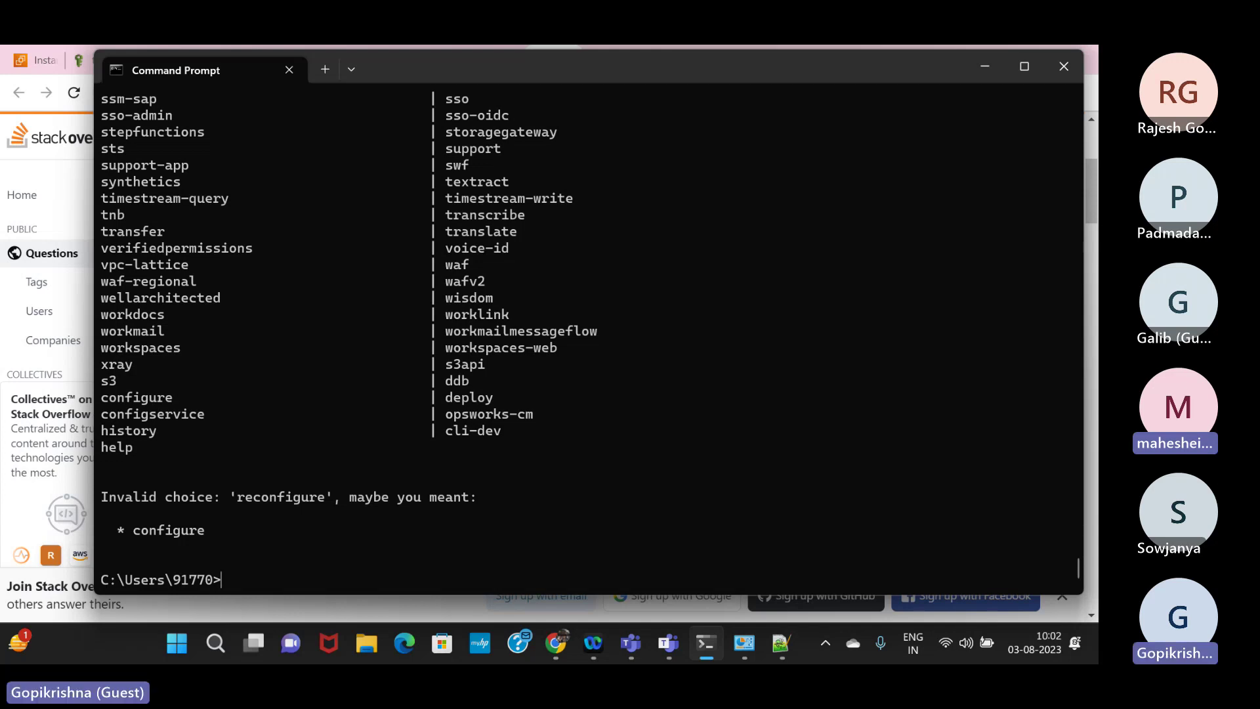
Review the error output, then run aws configure again, fixing the misspellings first
scroll(810, 304, up, 20)
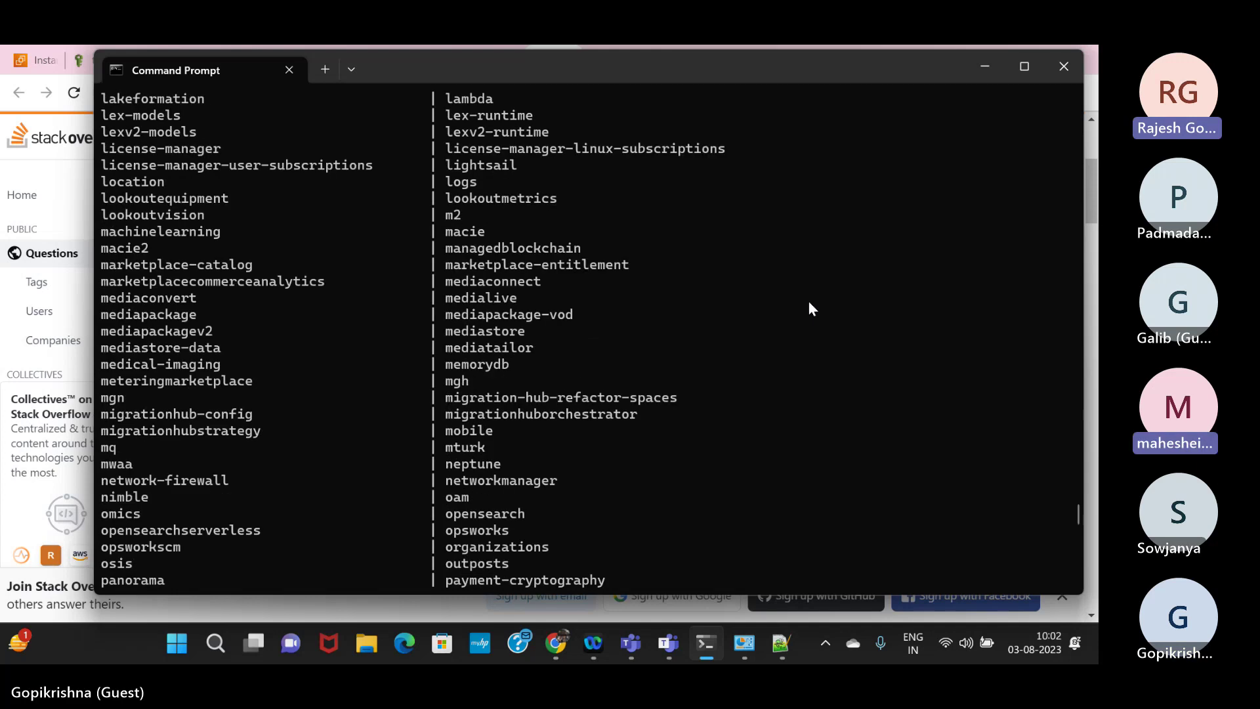
scroll(810, 302, up, 19)
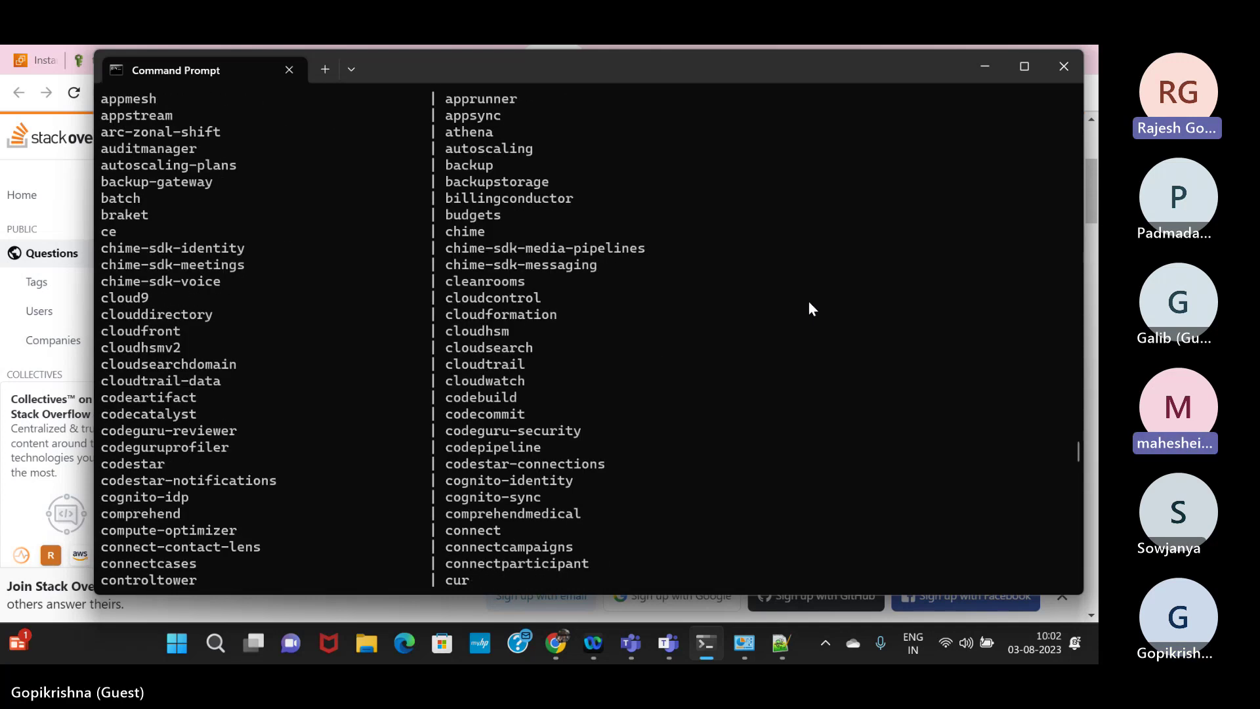
scroll(809, 302, down, 10)
scroll(809, 305, down, 20)
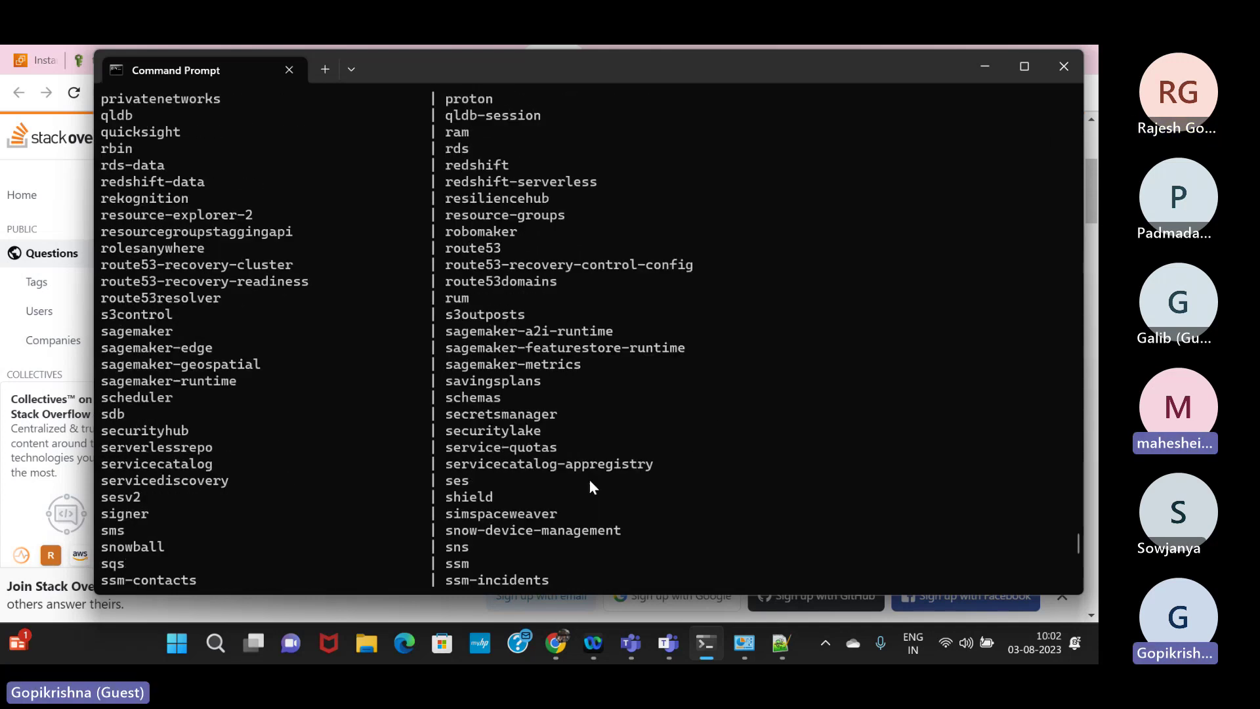
scroll(312, 554, down, 6)
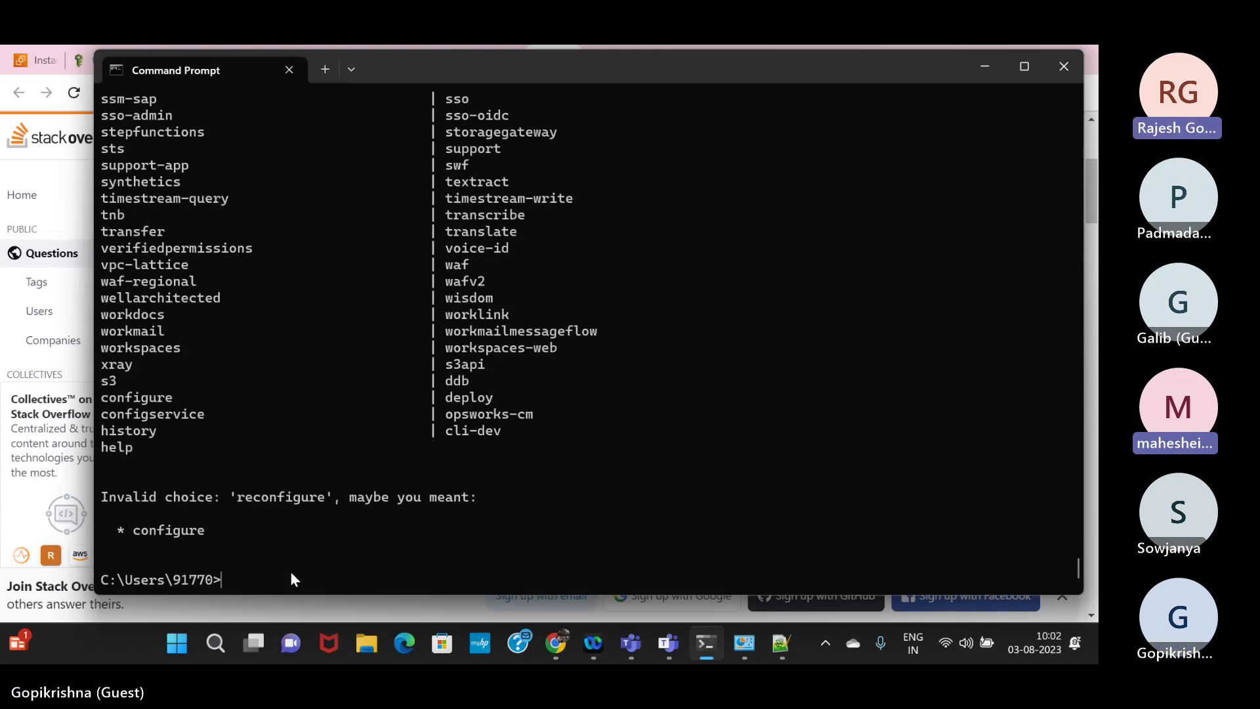
text(aws congiur)
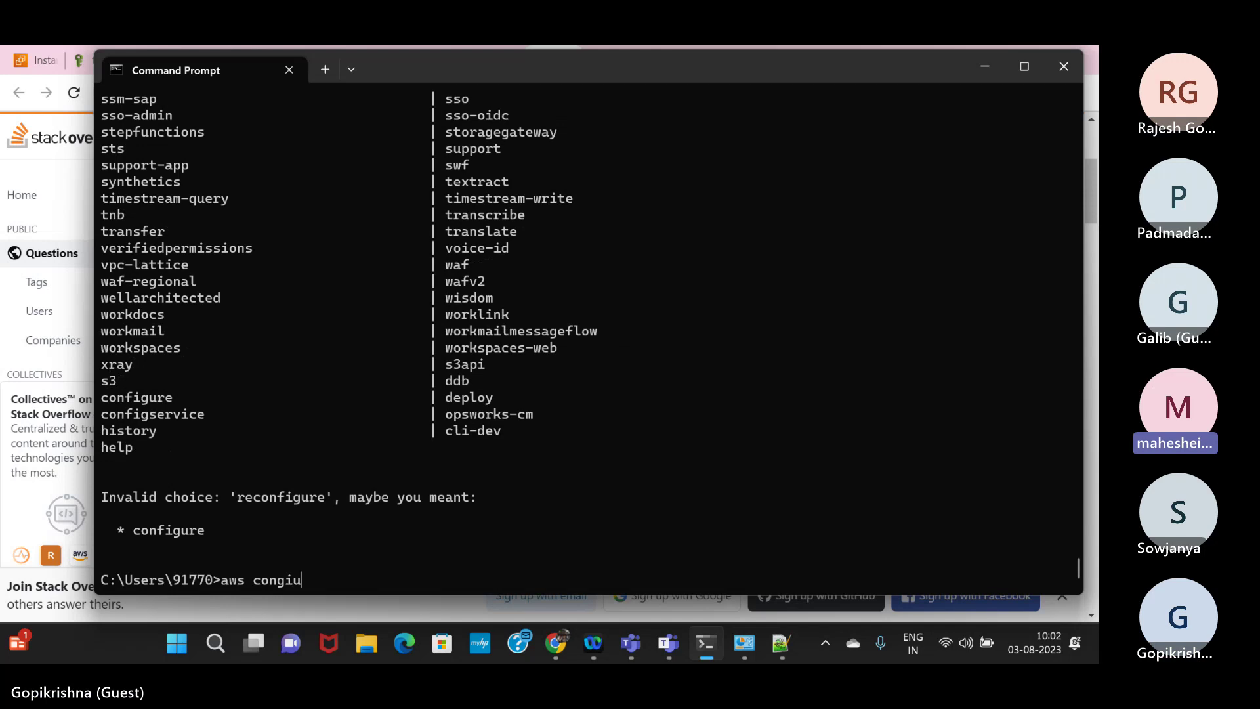
key(BackSpace)
key(BackSpace)
key(BackSpace)
key(BackSpace)
text(fiur)
key(BackSpace)
key(BackSpace)
key(BackSpace)
key(BackSpace)
text(figure)
key(Return)
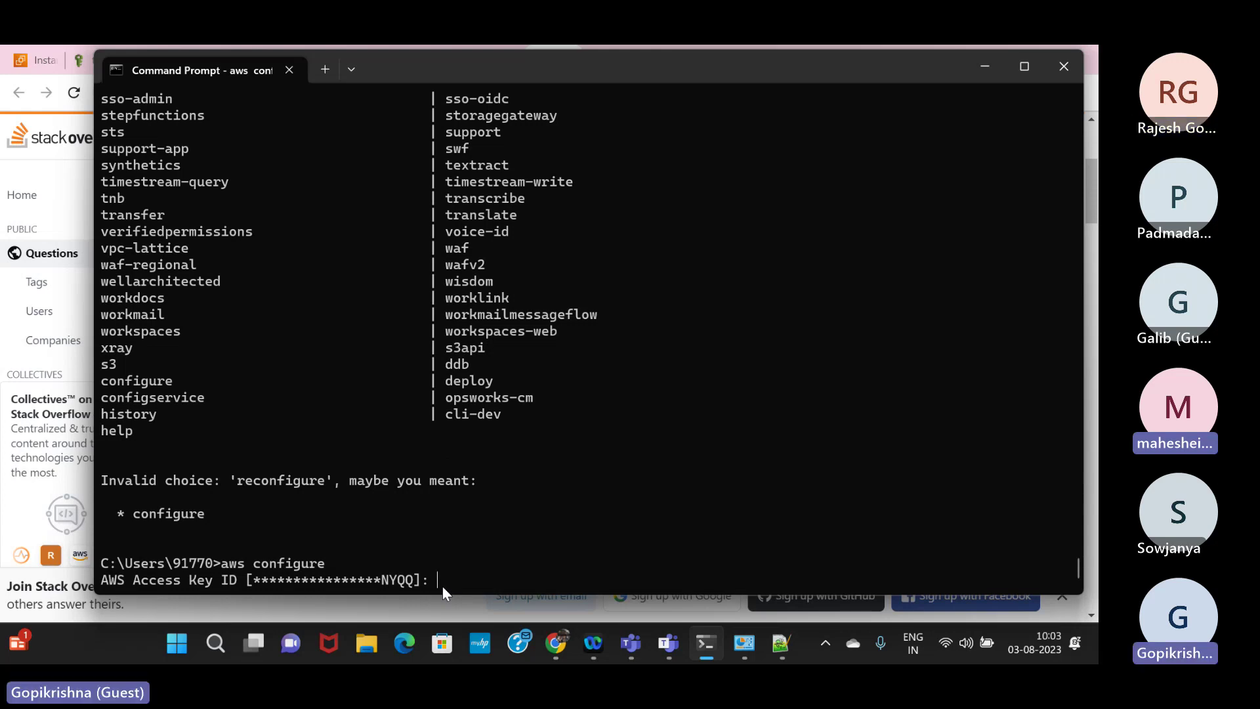
Copy the access key ID from line 133 of new 4.txt and return to Command Prompt
click(781, 643)
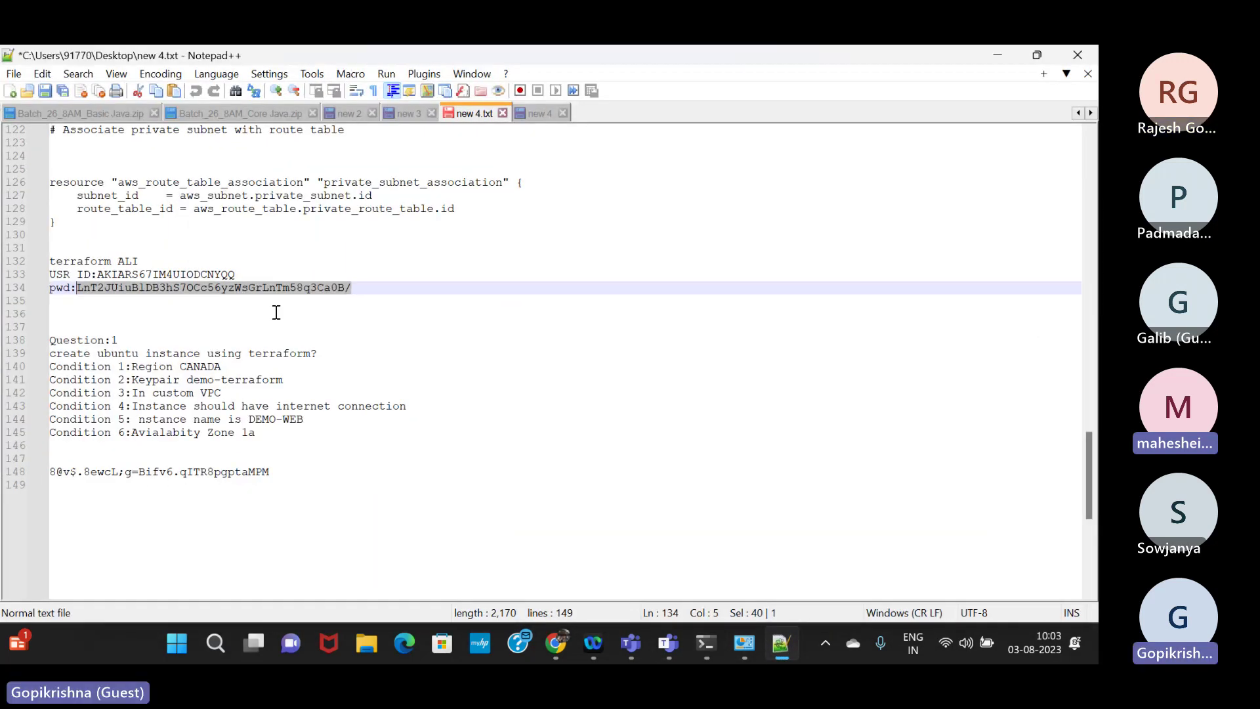
drag(237, 275, 98, 274)
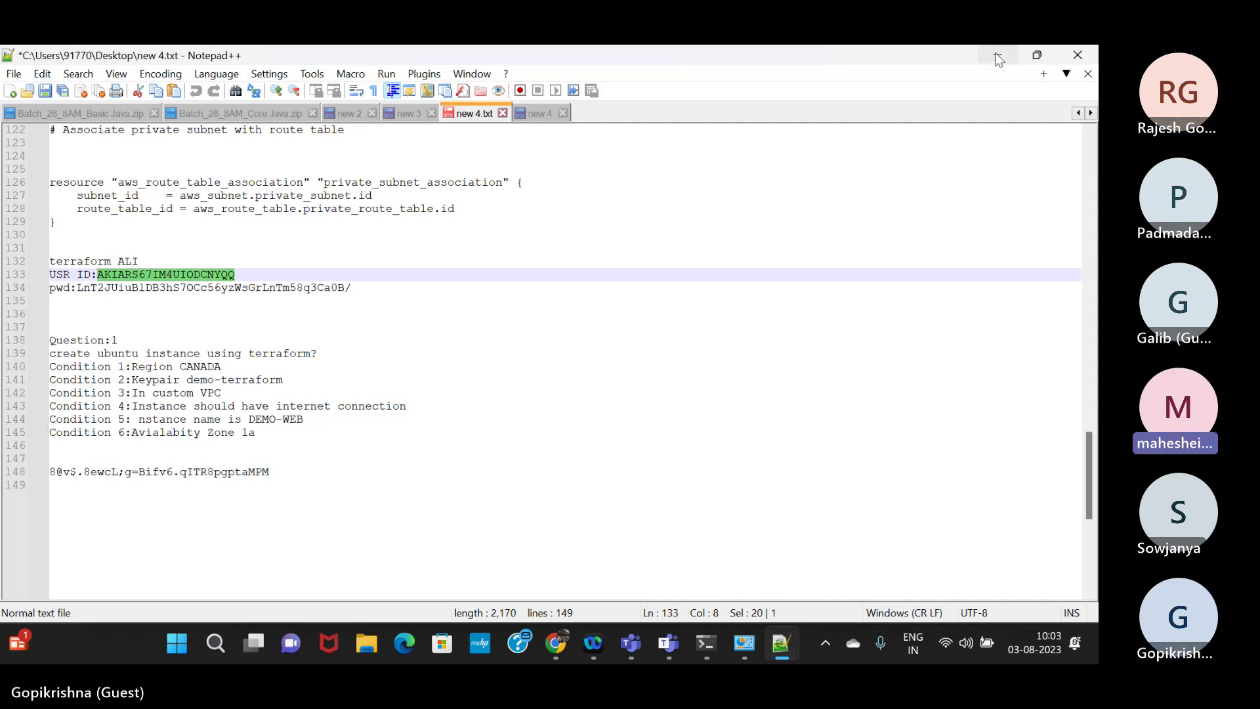
key(alt+Tab)
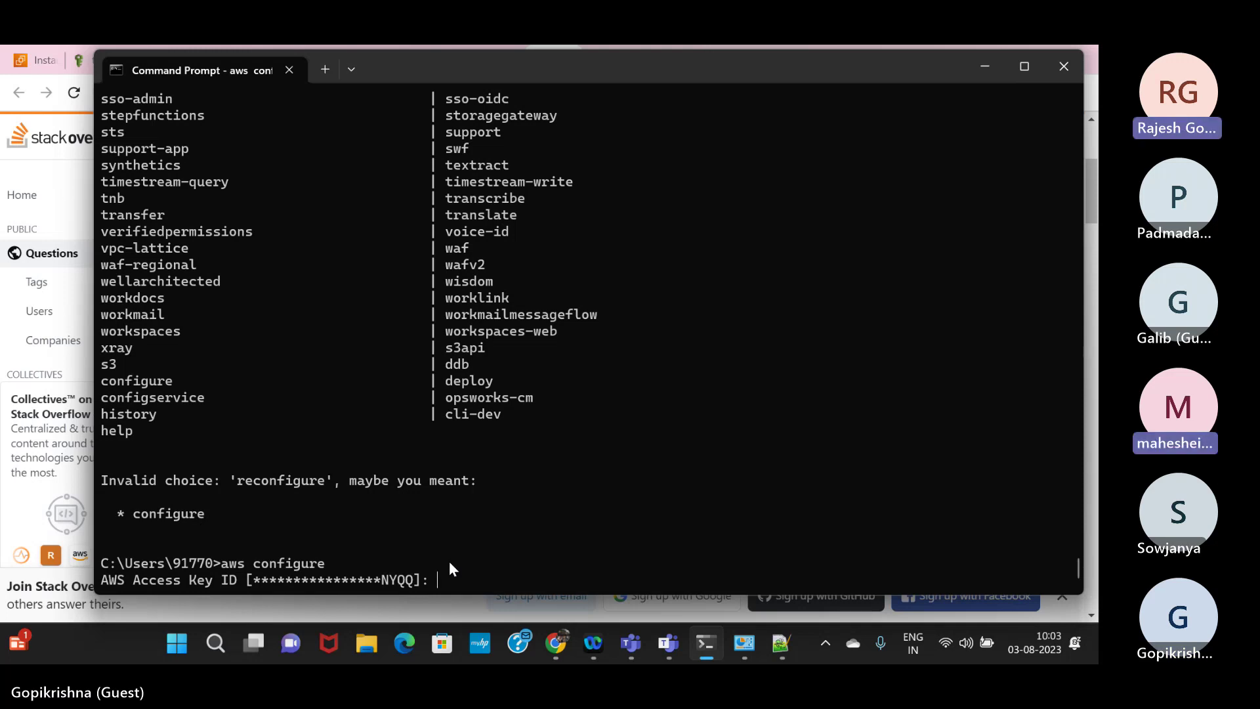
Go to the AWS console tab and open the account's Security credentials page
click(556, 643)
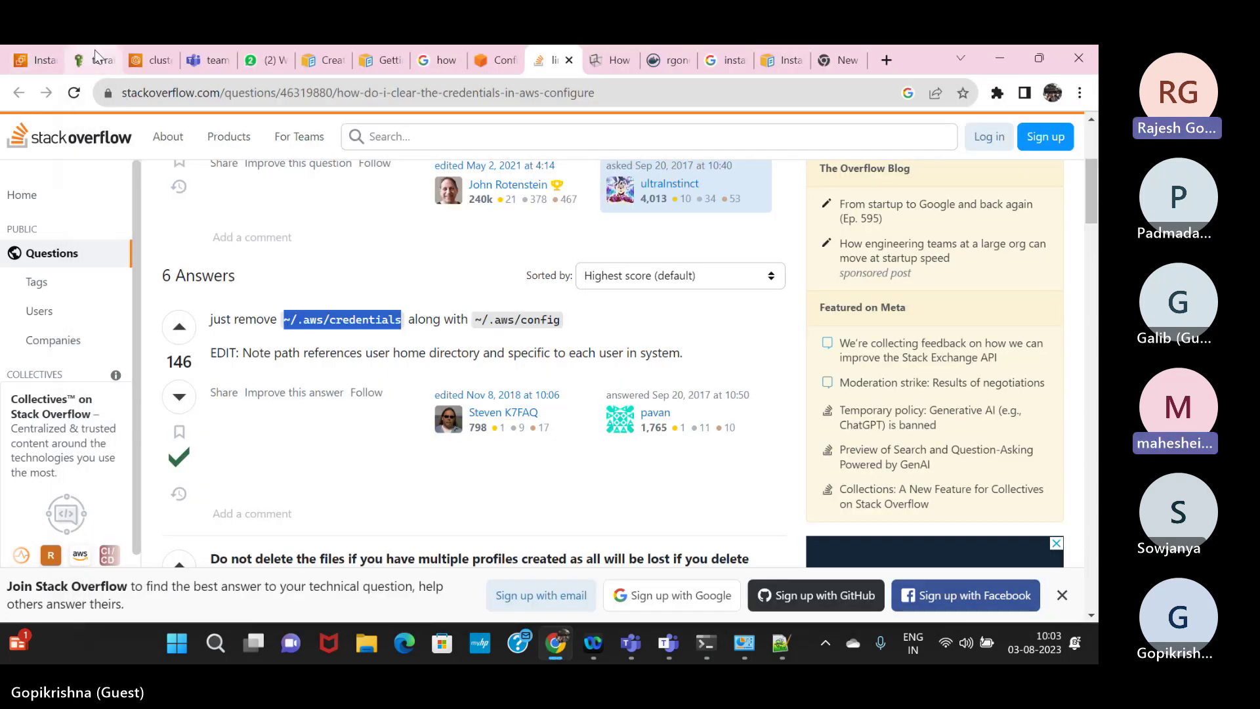
click(33, 60)
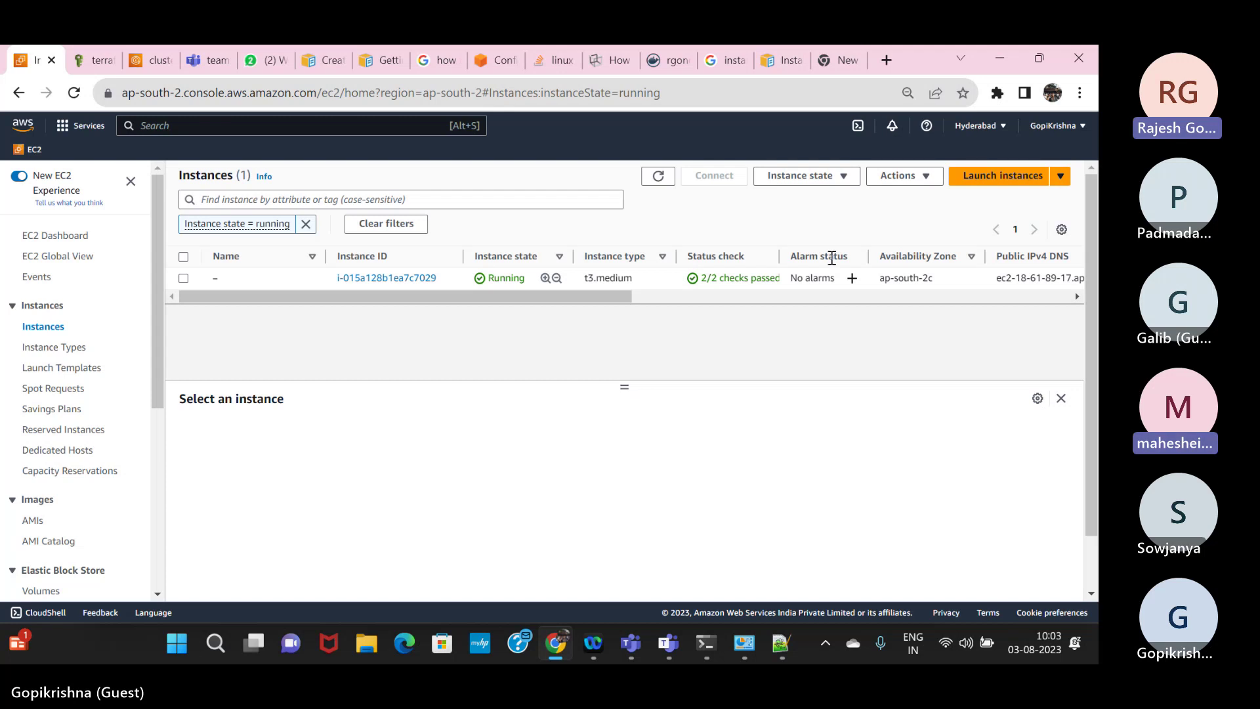
click(1054, 127)
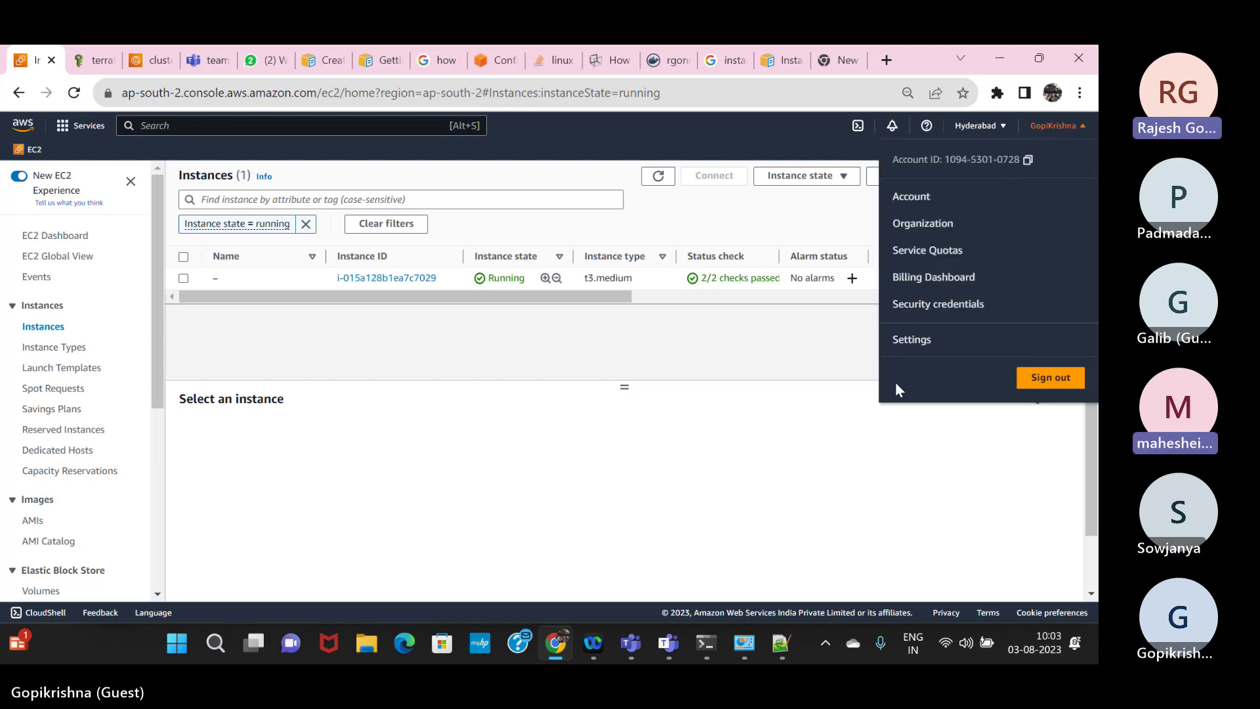
click(939, 303)
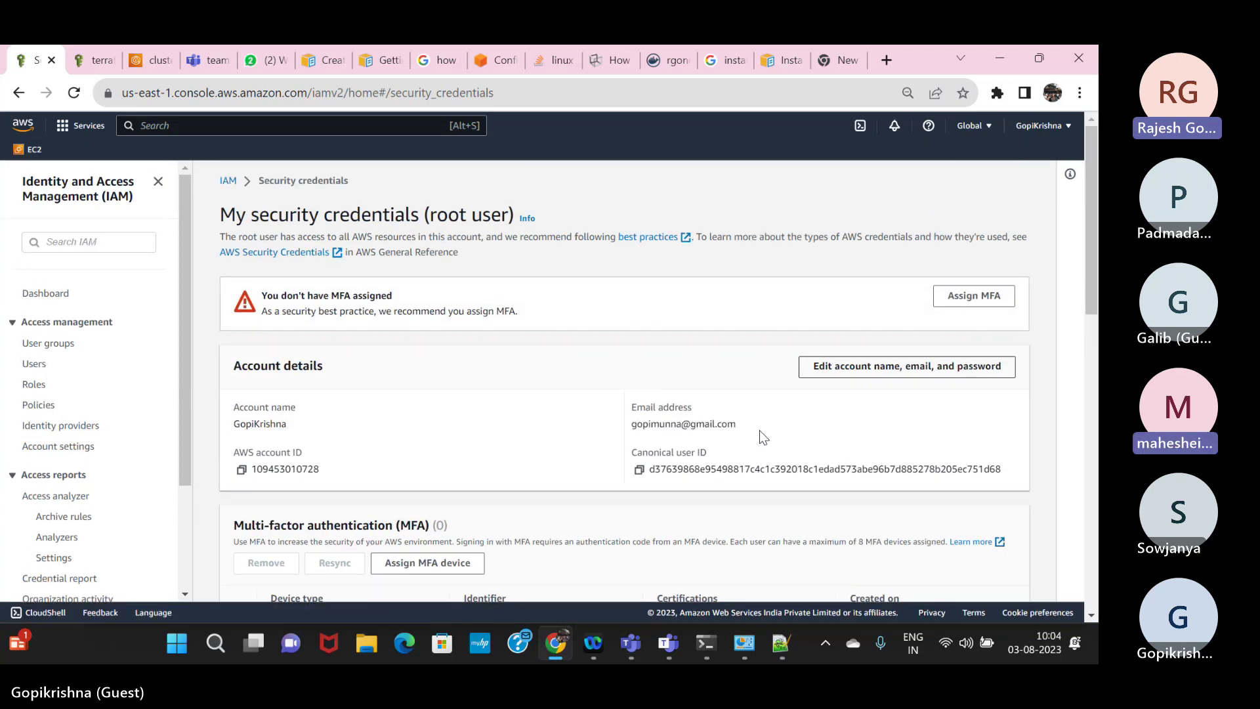
Create a new root user access key, acknowledging the root-key warning
scroll(759, 431, down, 1)
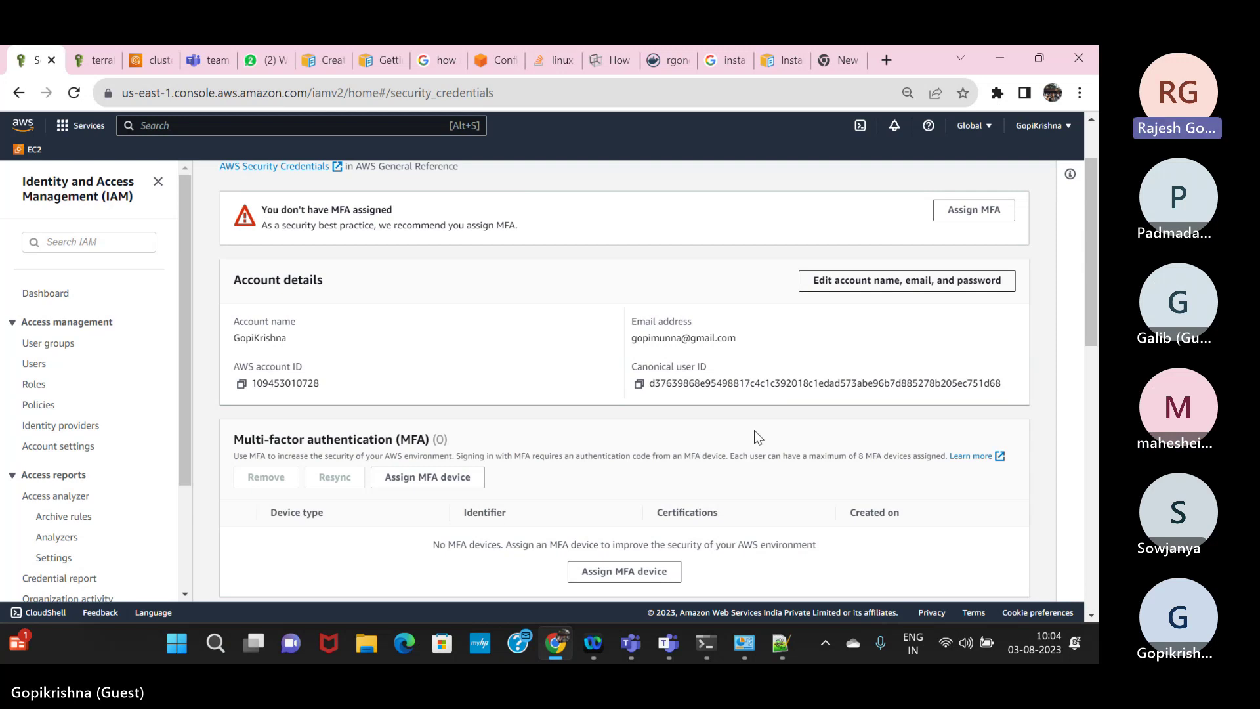
scroll(754, 430, down, 2)
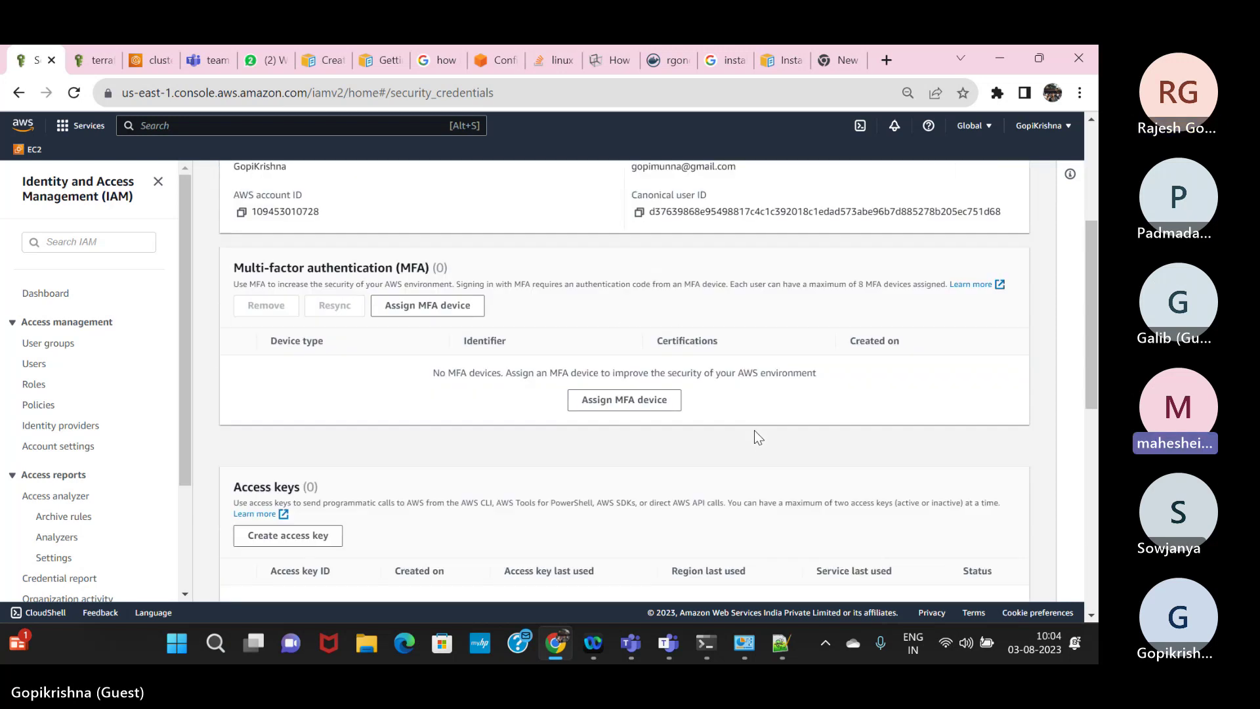
scroll(754, 430, down, 1)
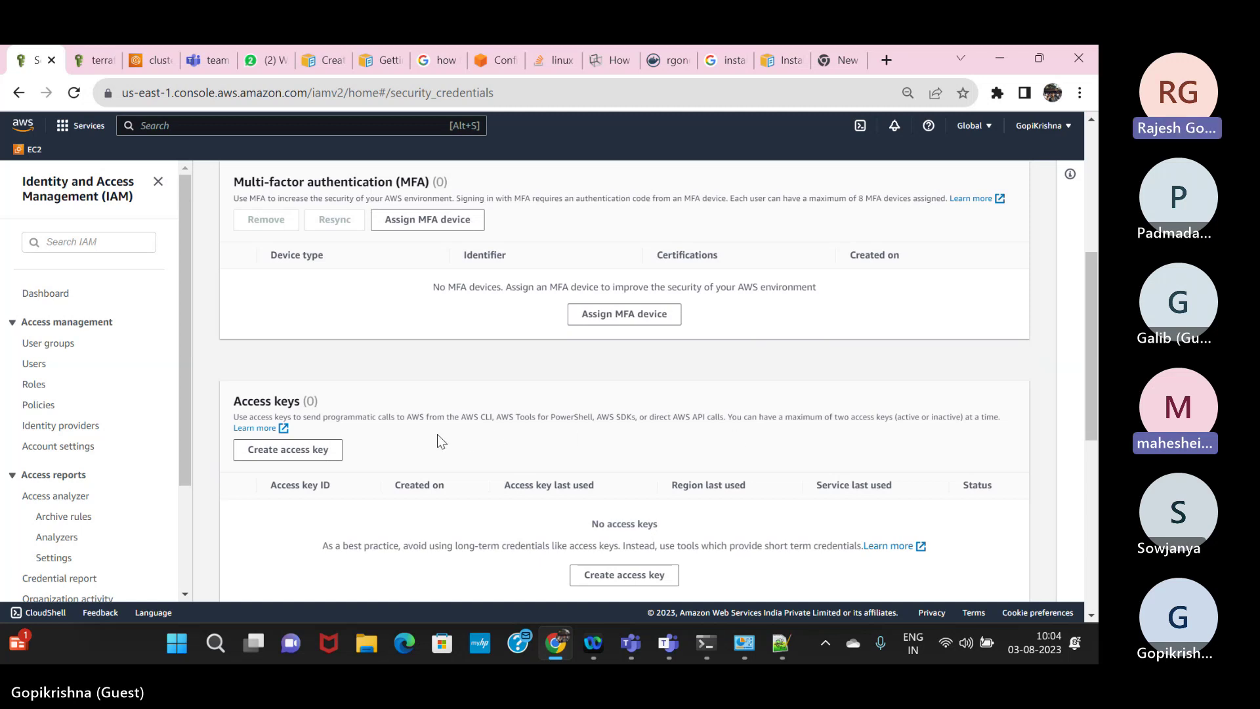
click(321, 451)
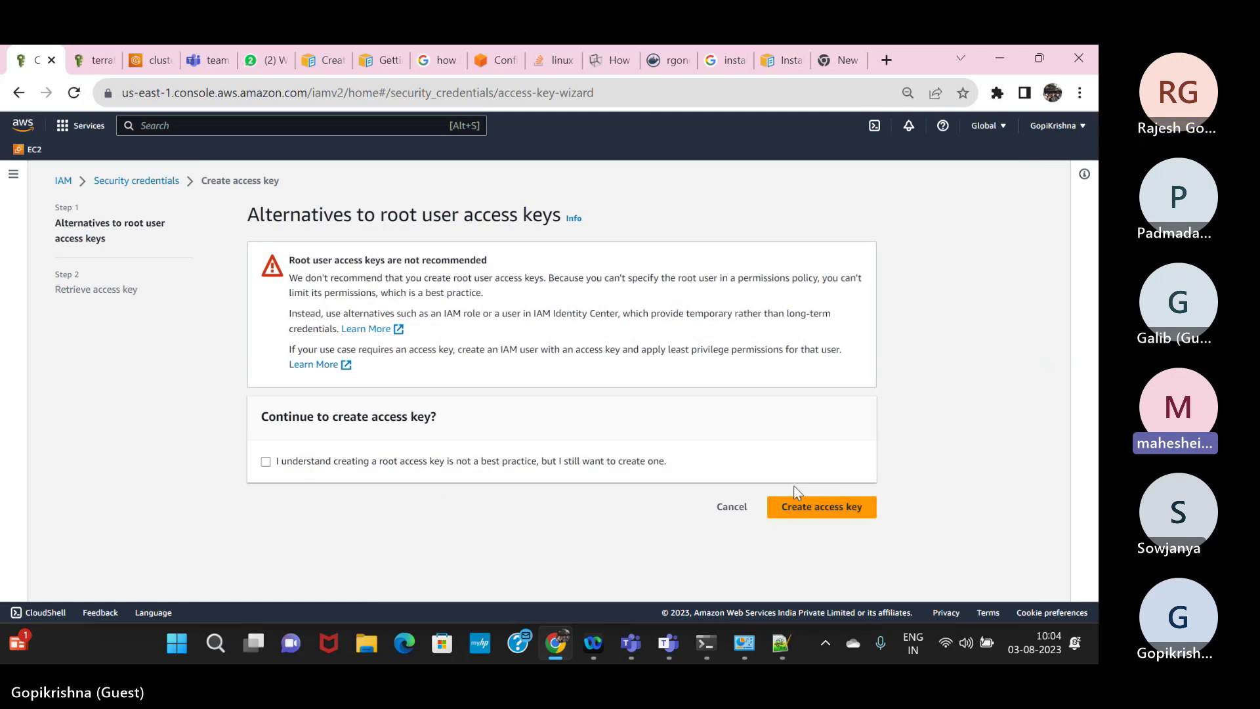
click(265, 461)
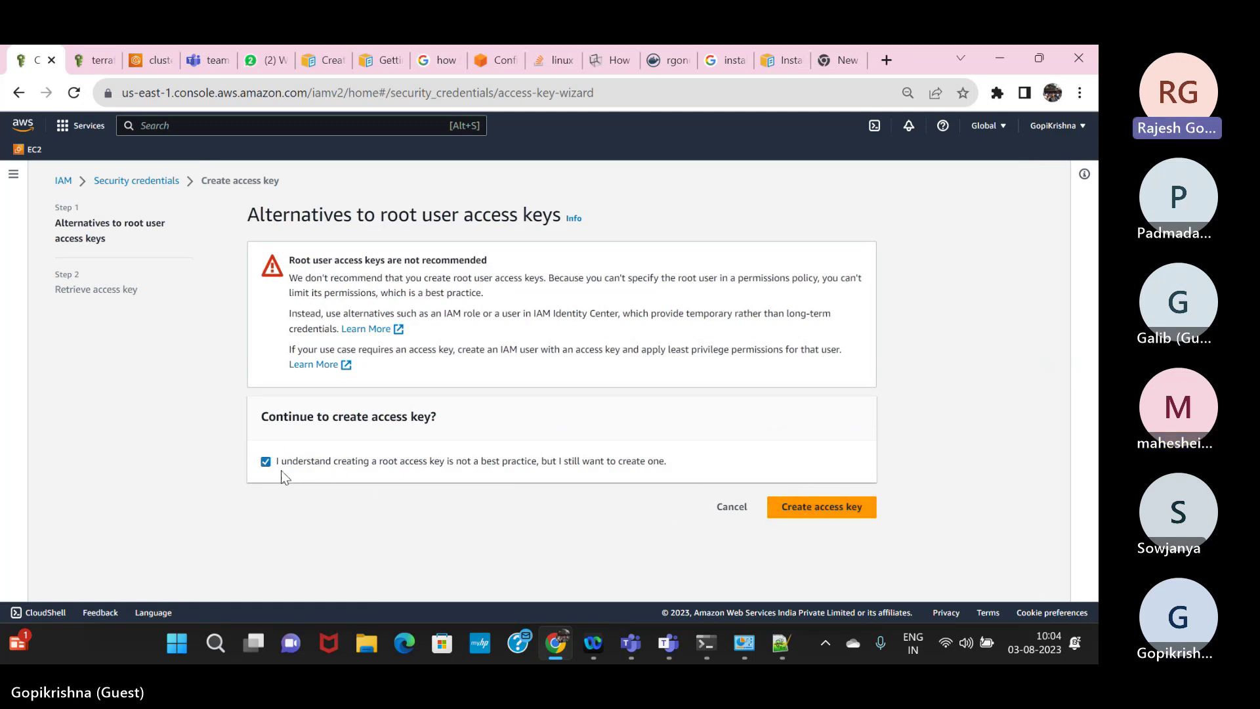
click(824, 508)
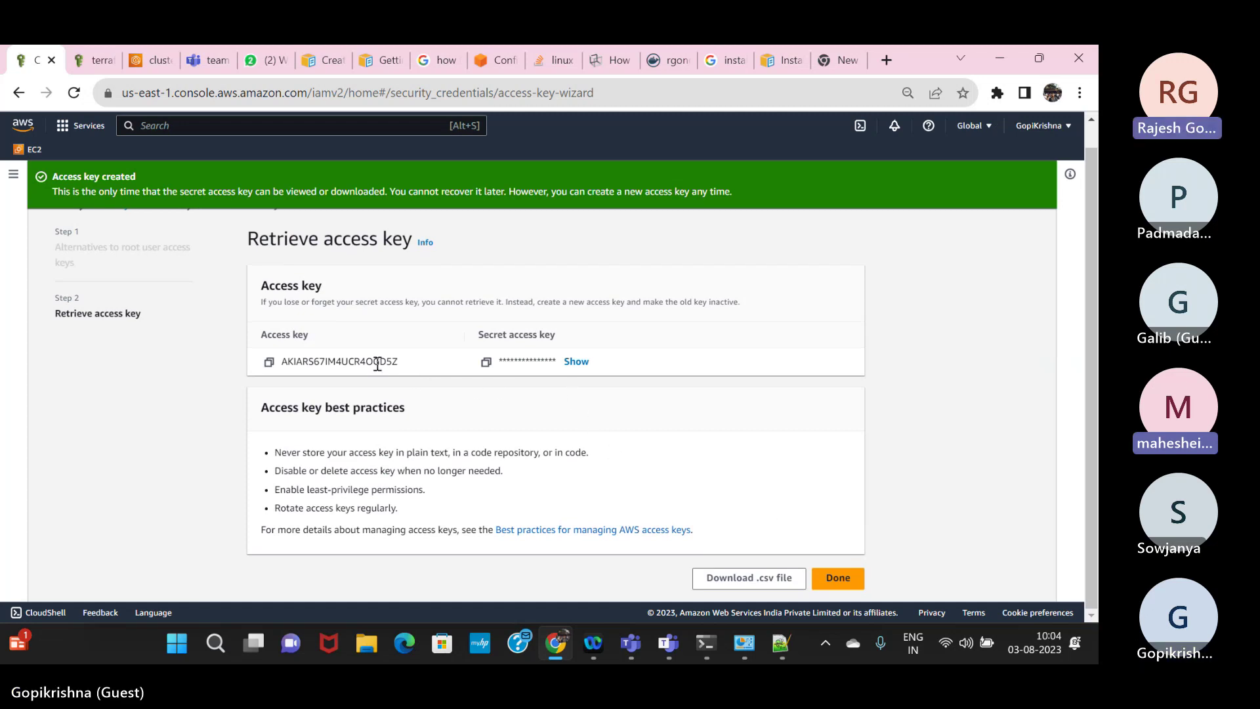
Paste the new access key ID onto a fresh line below line 148 in new 4.txt
click(269, 363)
click(781, 643)
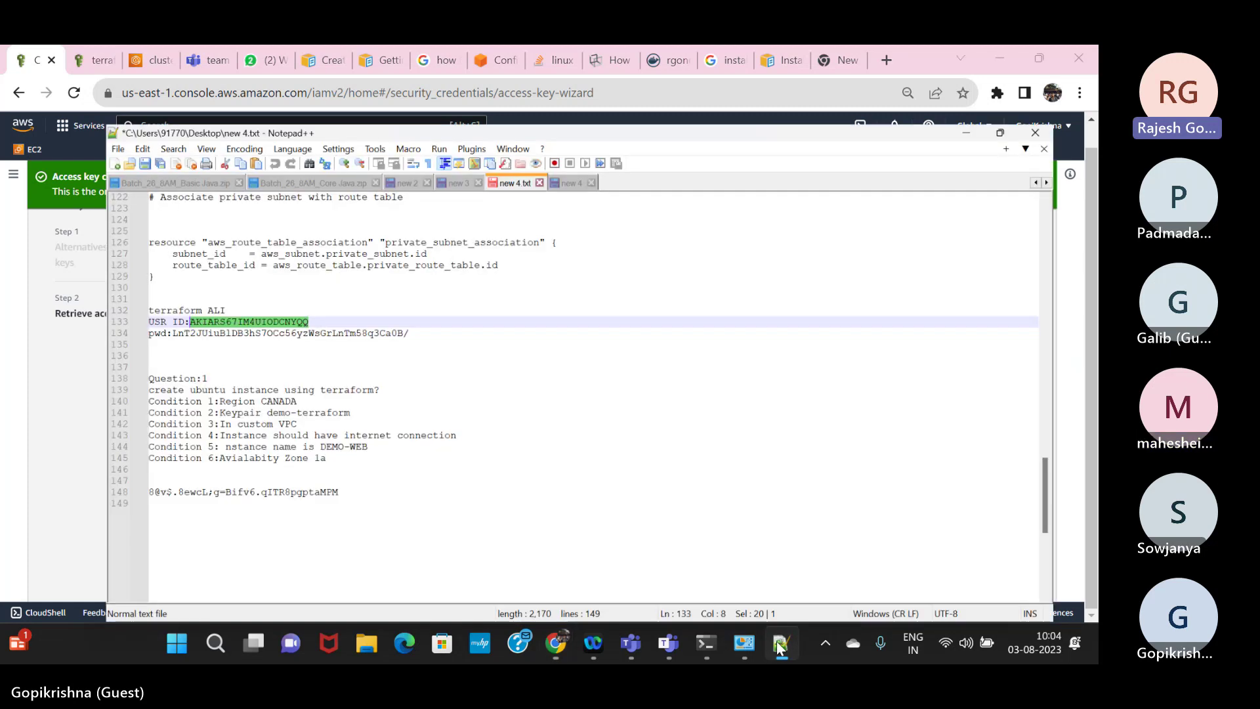
click(280, 470)
key(Return)
key(Return)
key(Return)
key(Return)
key(Return)
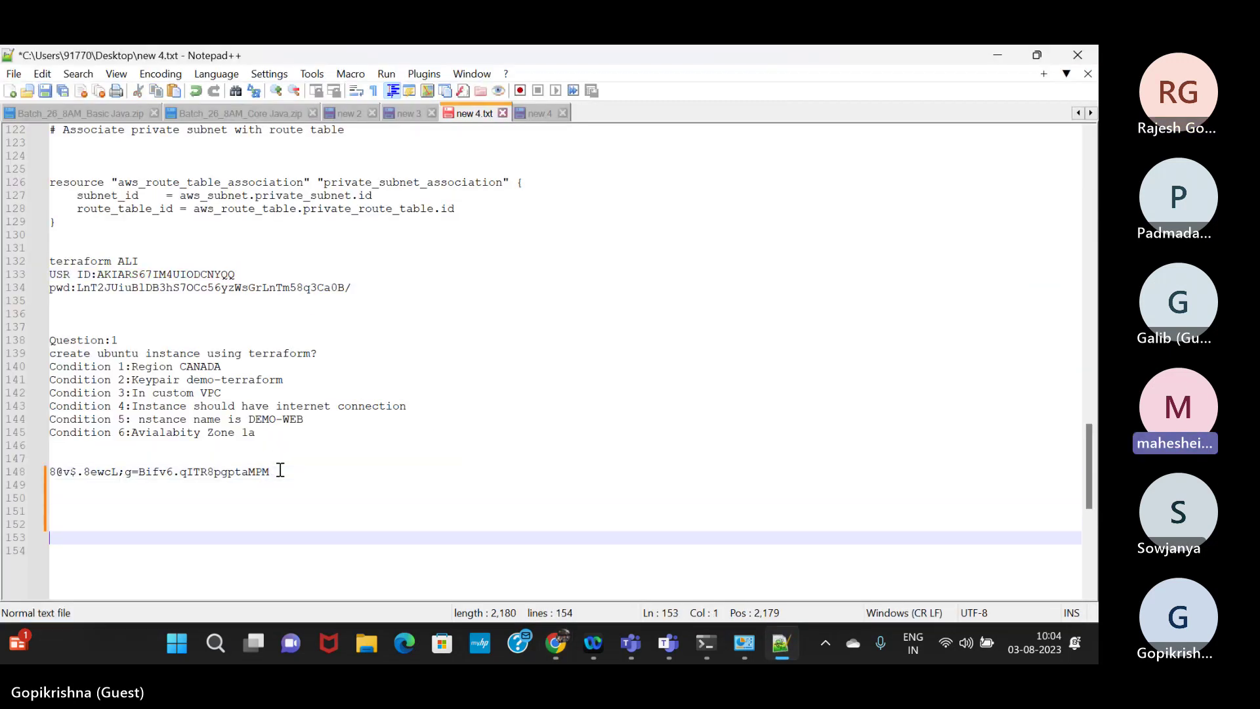
key(Return)
key(ctrl+v)
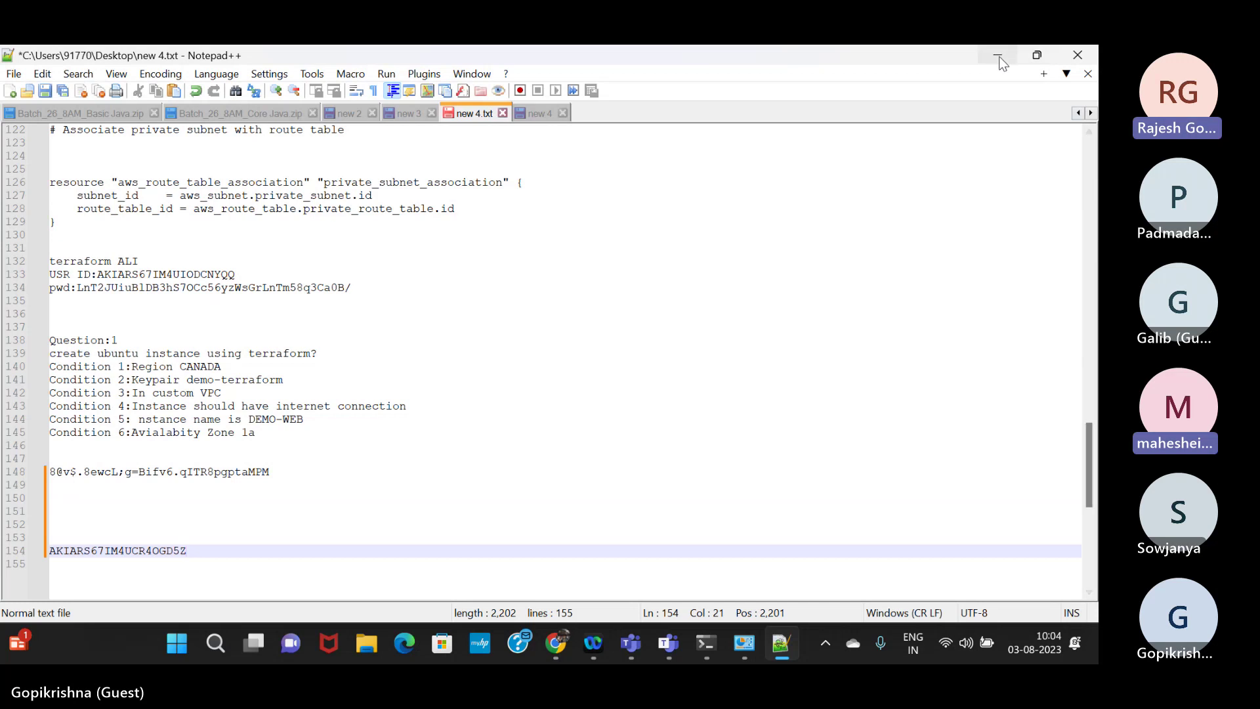
Copy the secret access key from the AWS retrieval page and return to new 4.txt
click(998, 57)
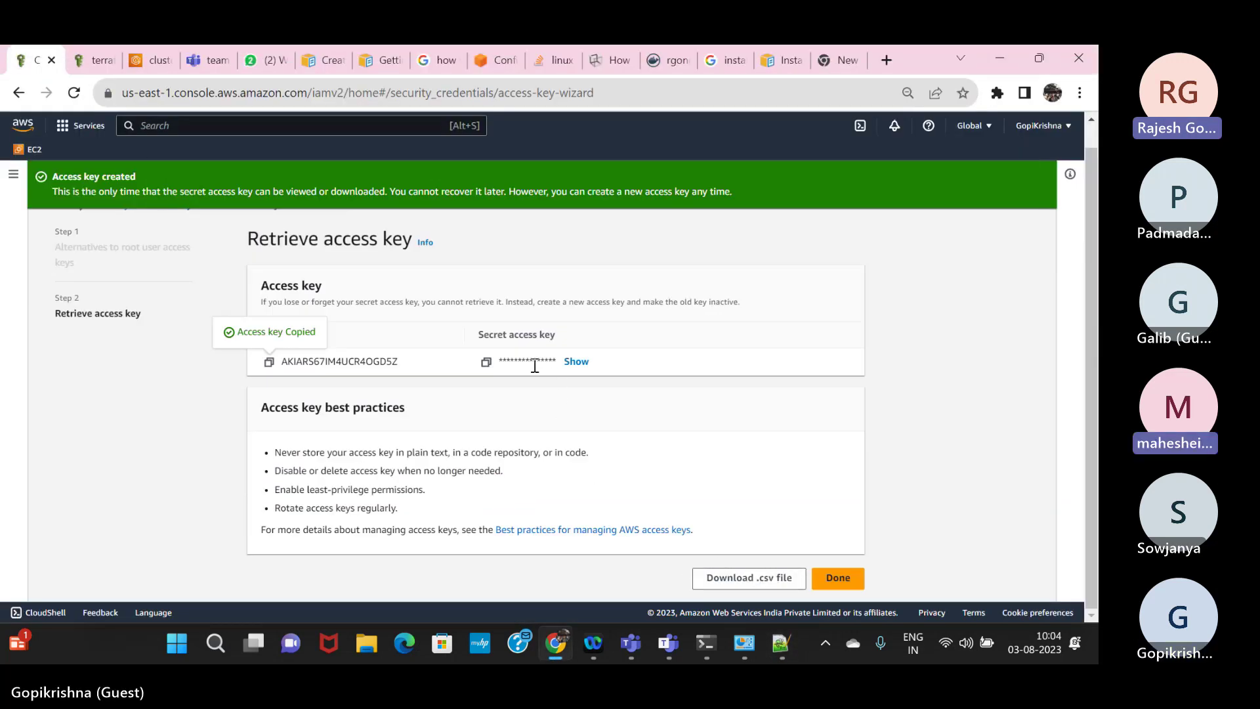
click(486, 362)
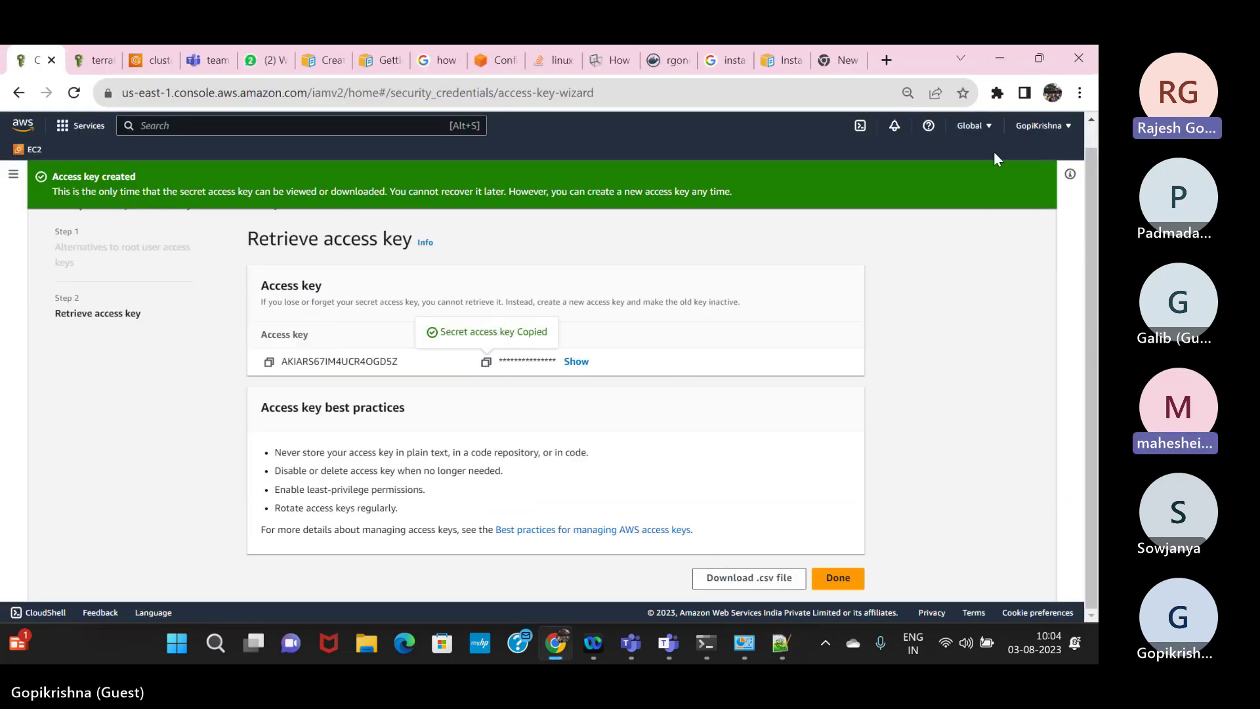
click(1002, 58)
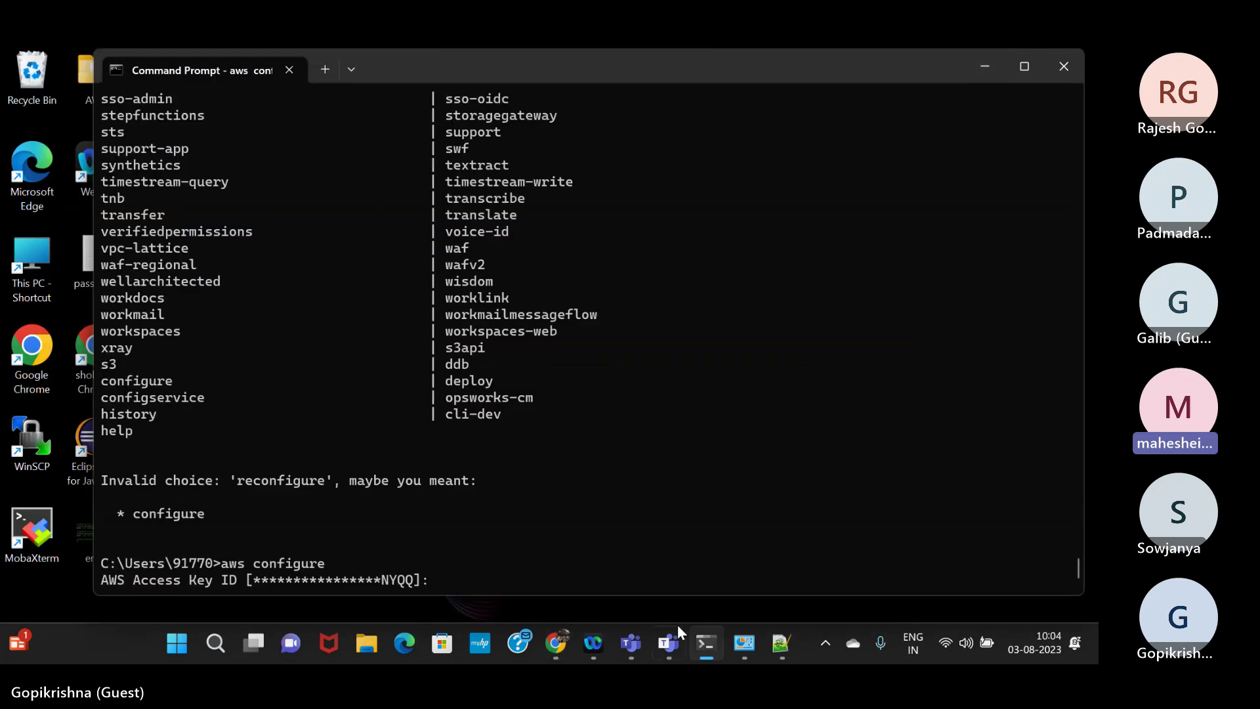
click(781, 644)
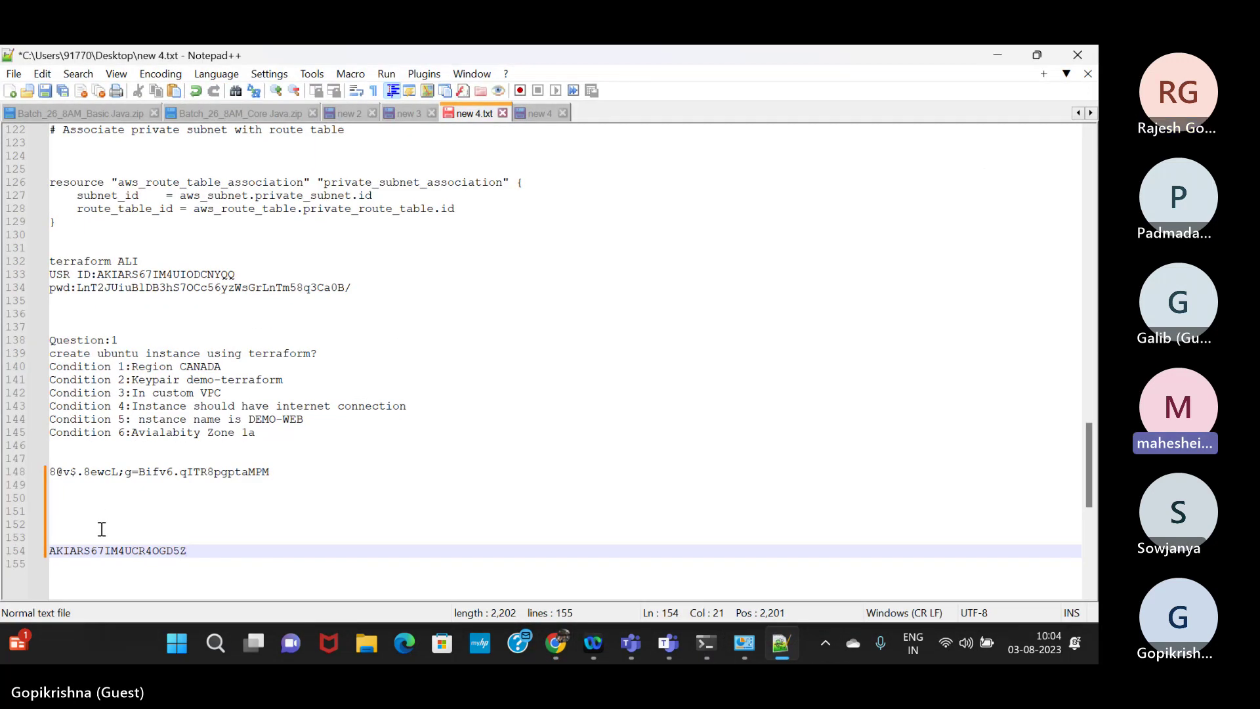
Type the label 'Root user access crdentaial' above the key on line 152
click(102, 529)
text(oo)
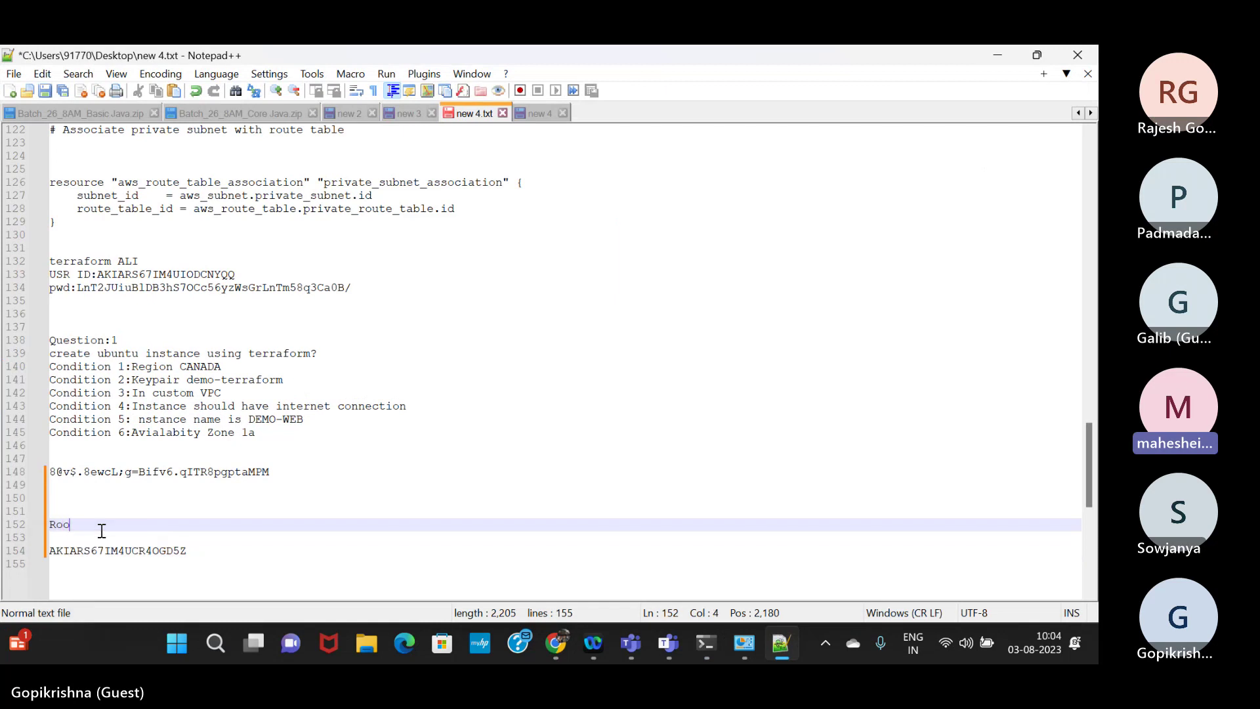
text(t user access ct)
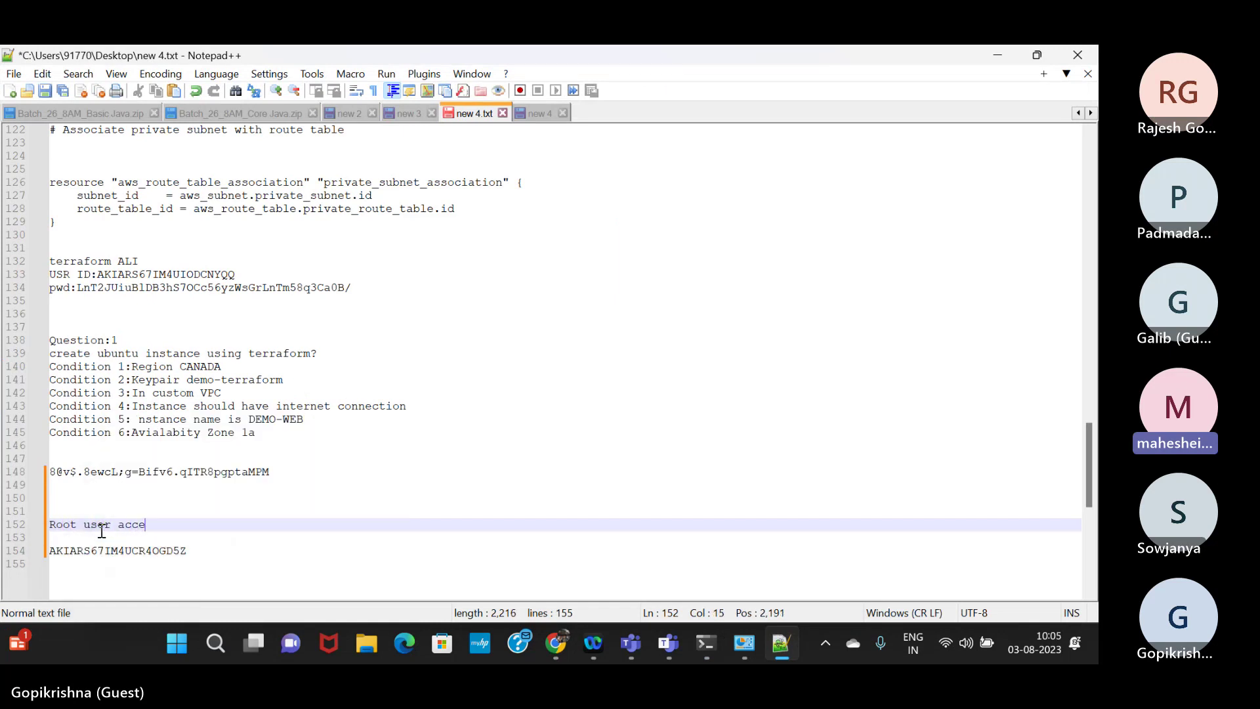
key(BackSpace)
text(rdenta)
text(isl)
key(BackSpace)
key(BackSpace)
text(al)
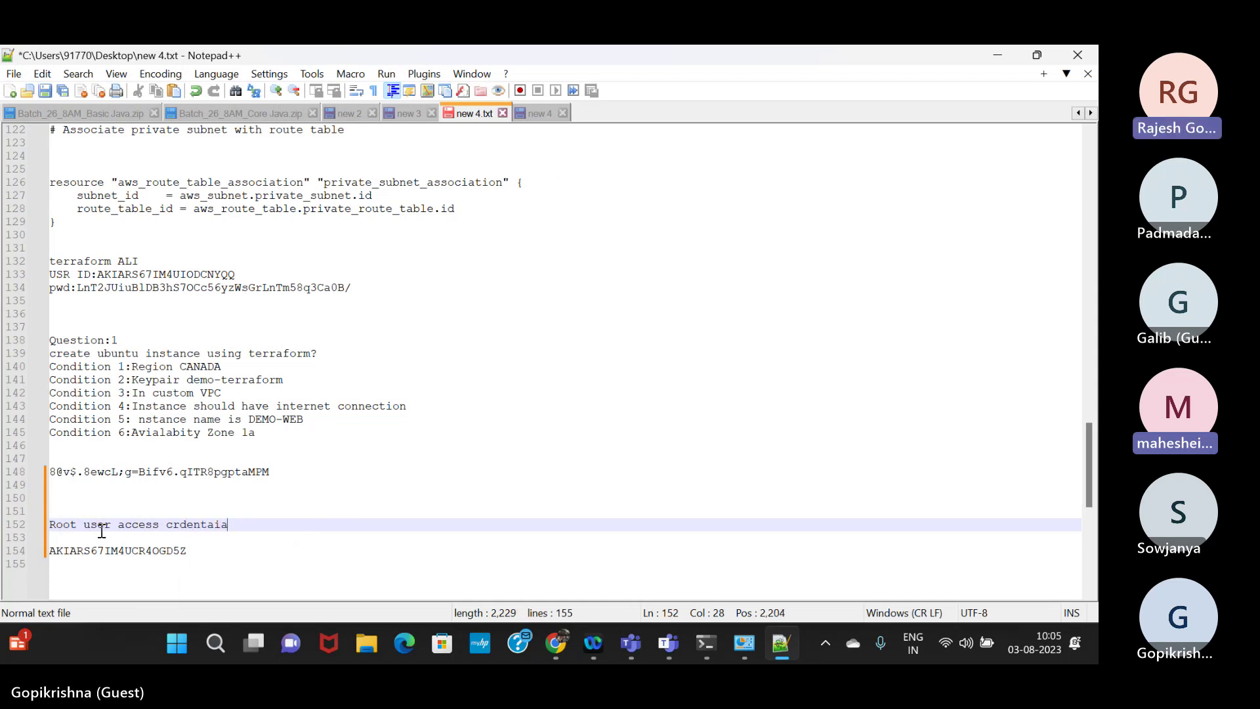
key(Return)
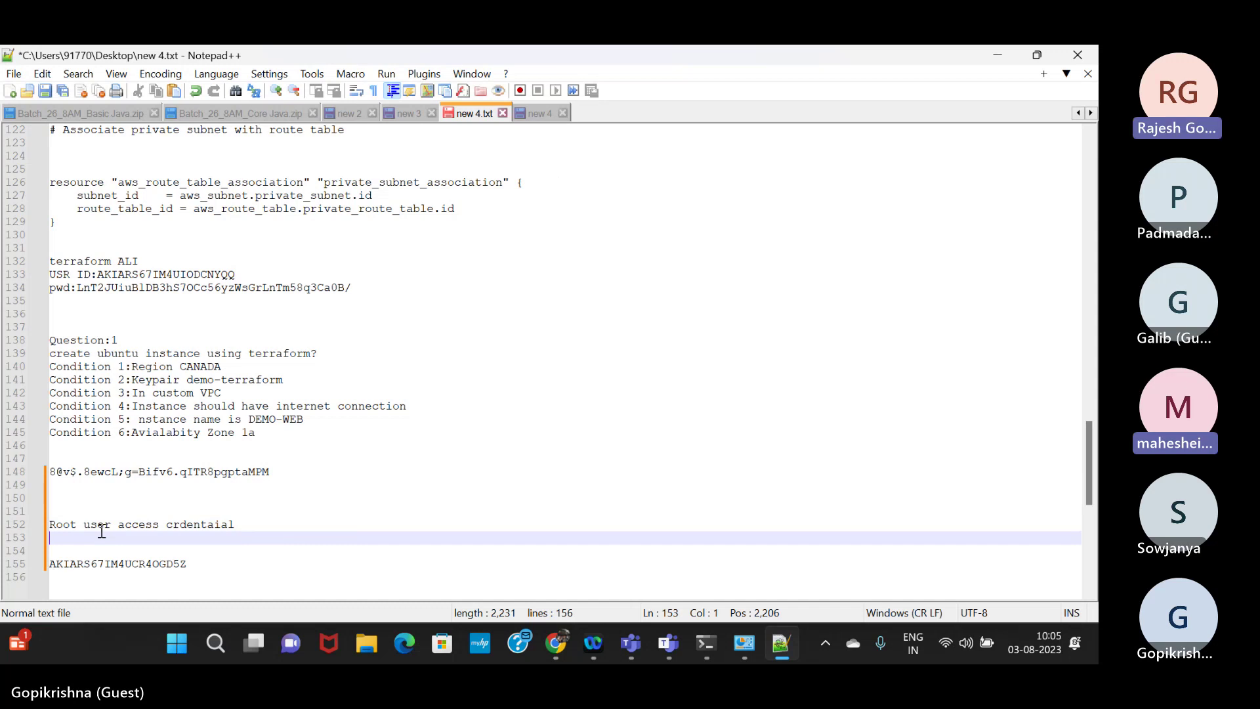
Paste the secret access key on line 156 and select the access key ID on line 155
click(217, 562)
key(Return)
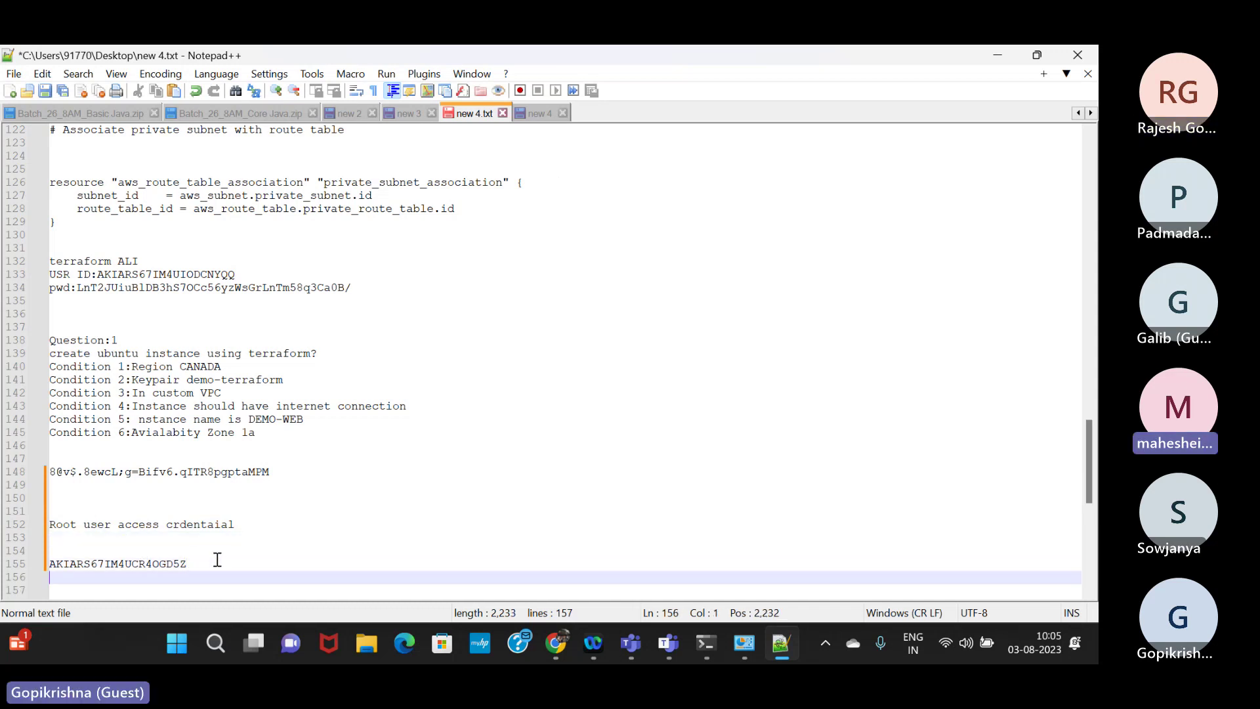
key(ctrl+v)
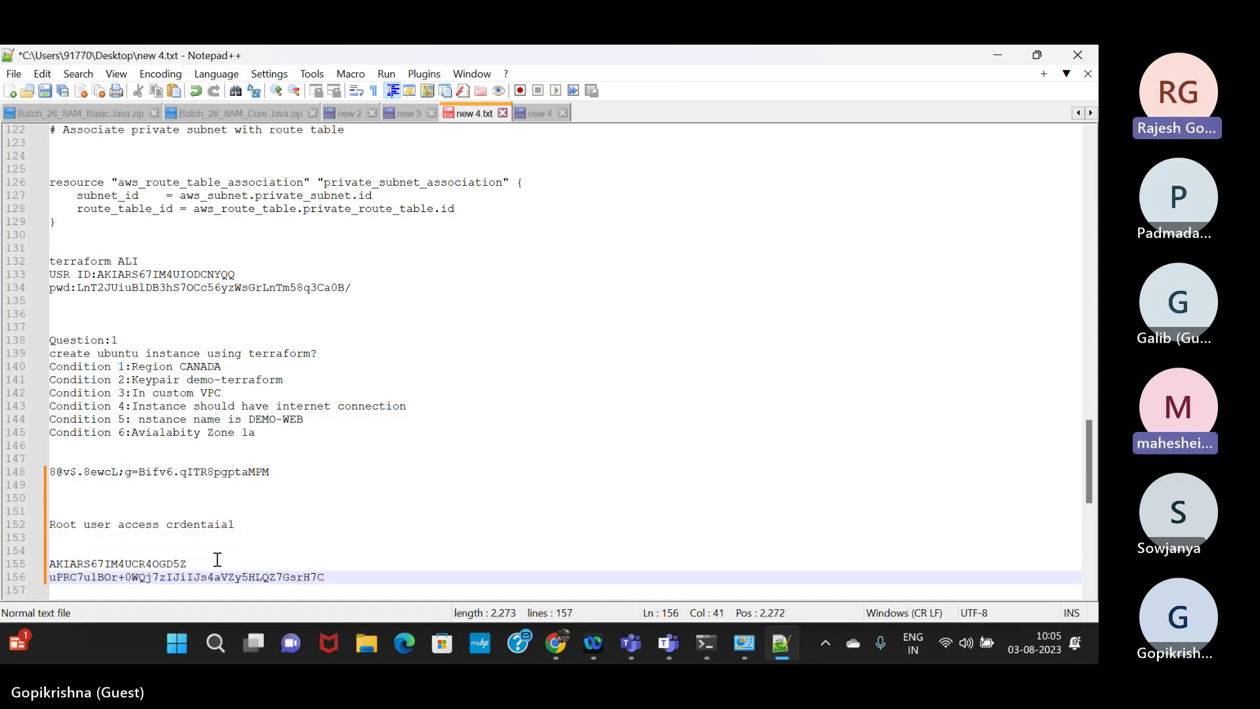
drag(193, 563, 42, 576)
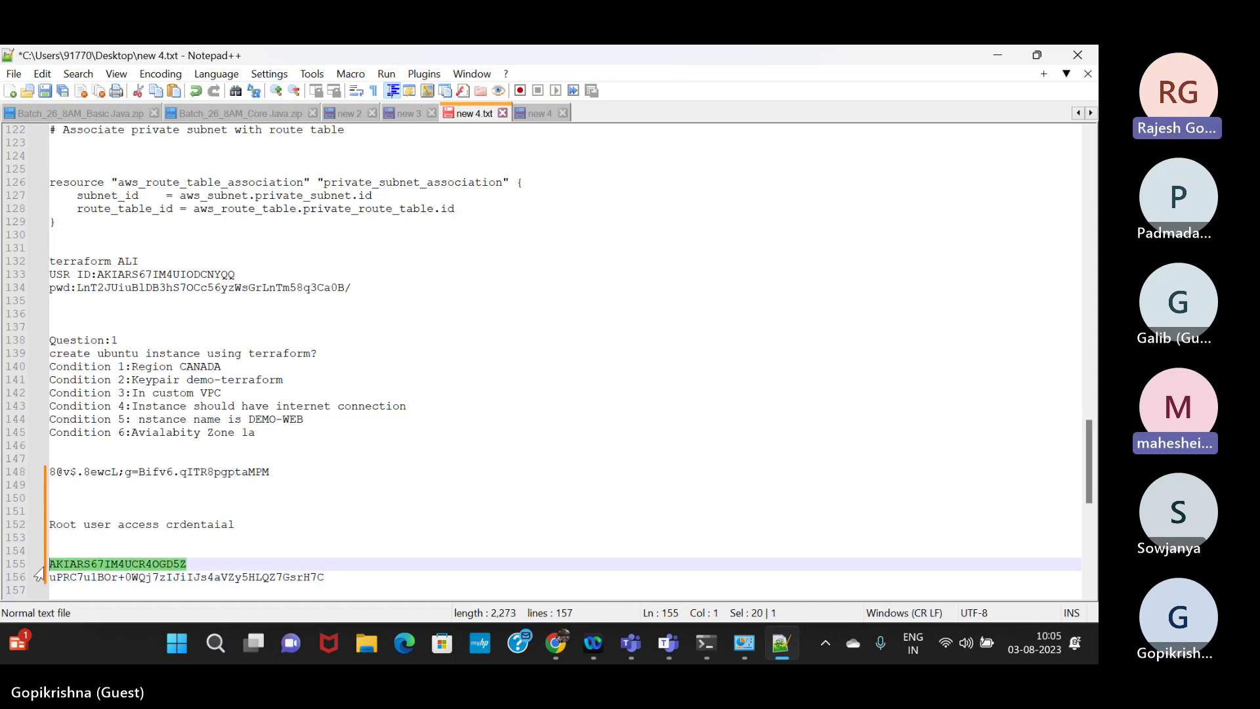
Enter the new access key ID at the aws configure prompt
click(699, 642)
right_click(510, 579)
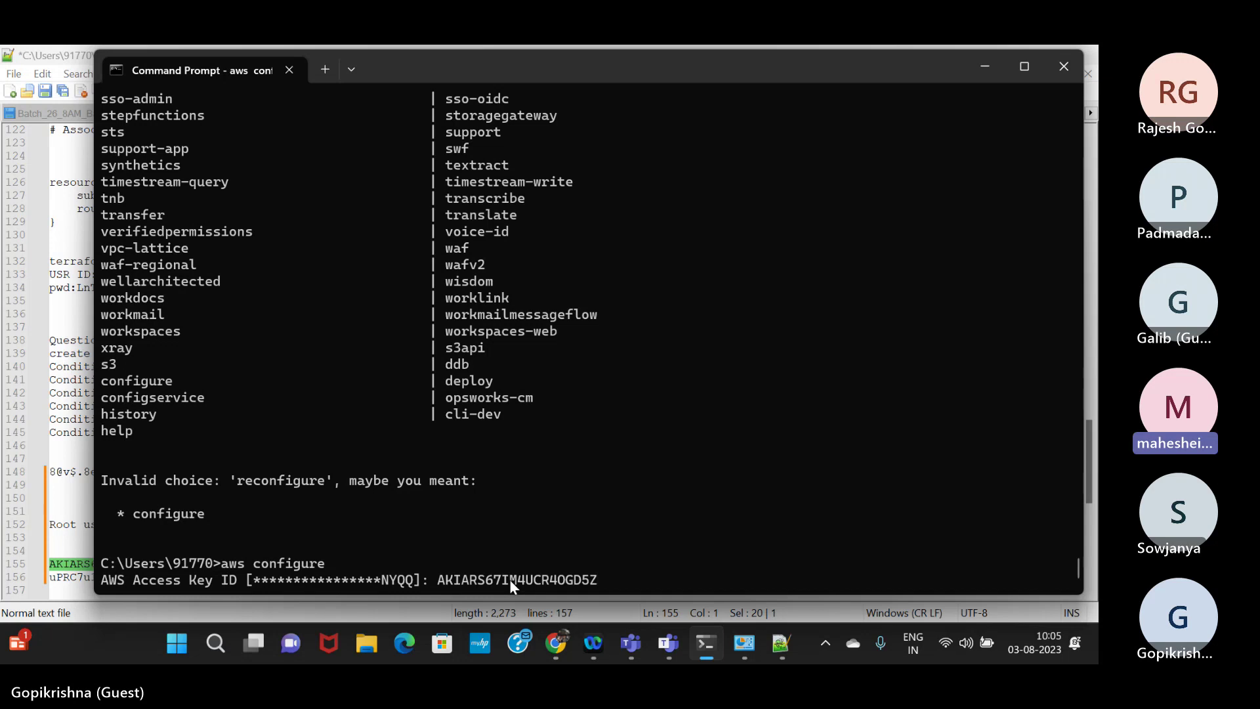
key(Return)
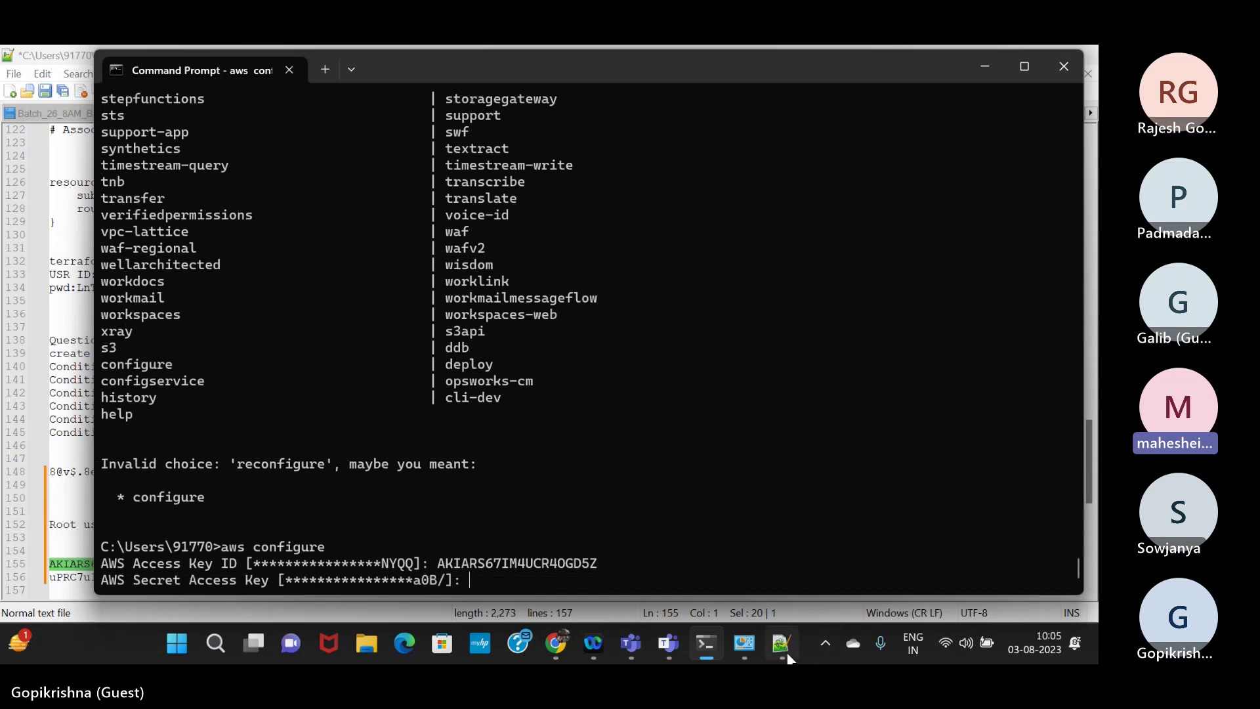
Enter the secret access key, keeping region ap-south-2 and output format None
click(781, 643)
mouse_move(329, 577)
mouse_down()
mouse_move(41, 571)
mouse_move(326, 577)
mouse_up()
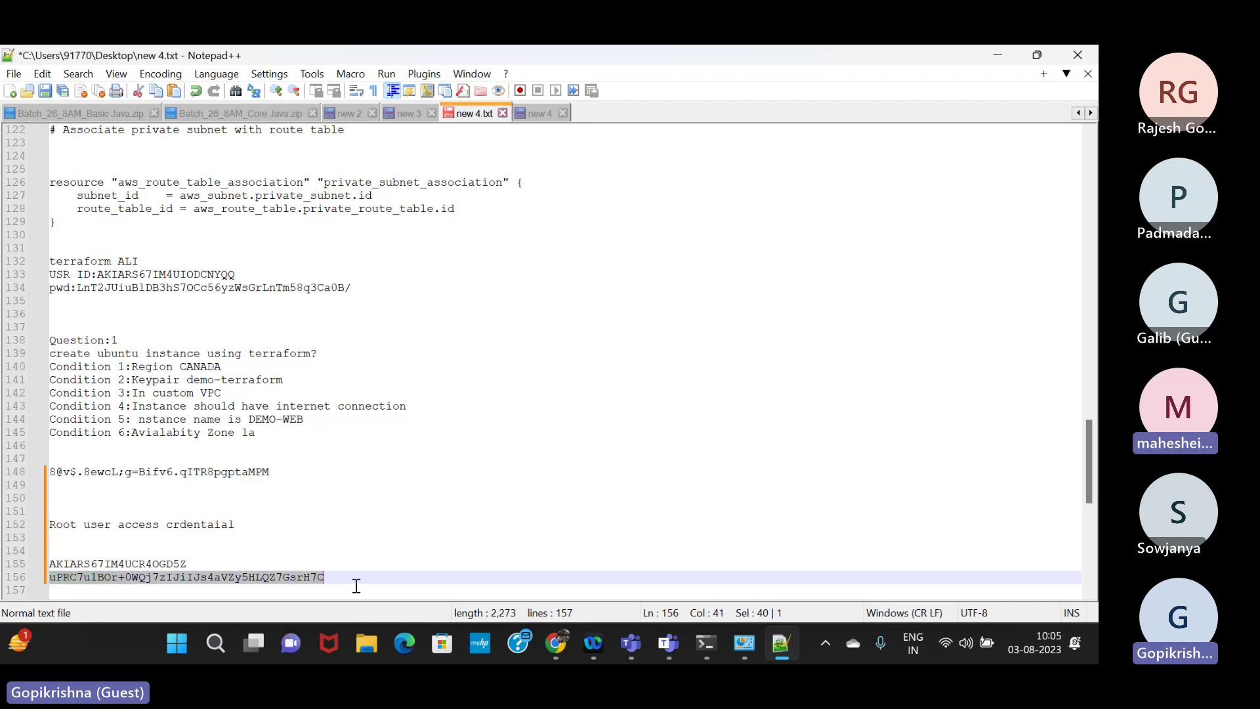
key(ctrl+c)
click(708, 644)
key(ctrl+v)
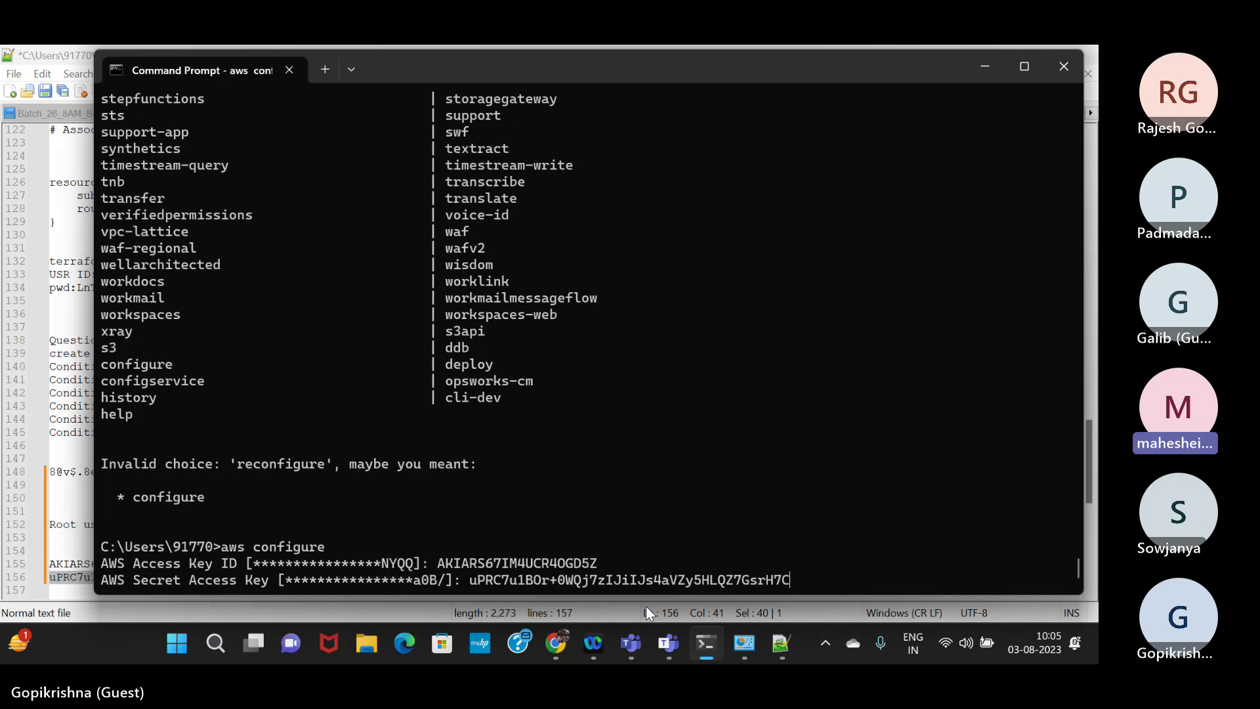
key(Return)
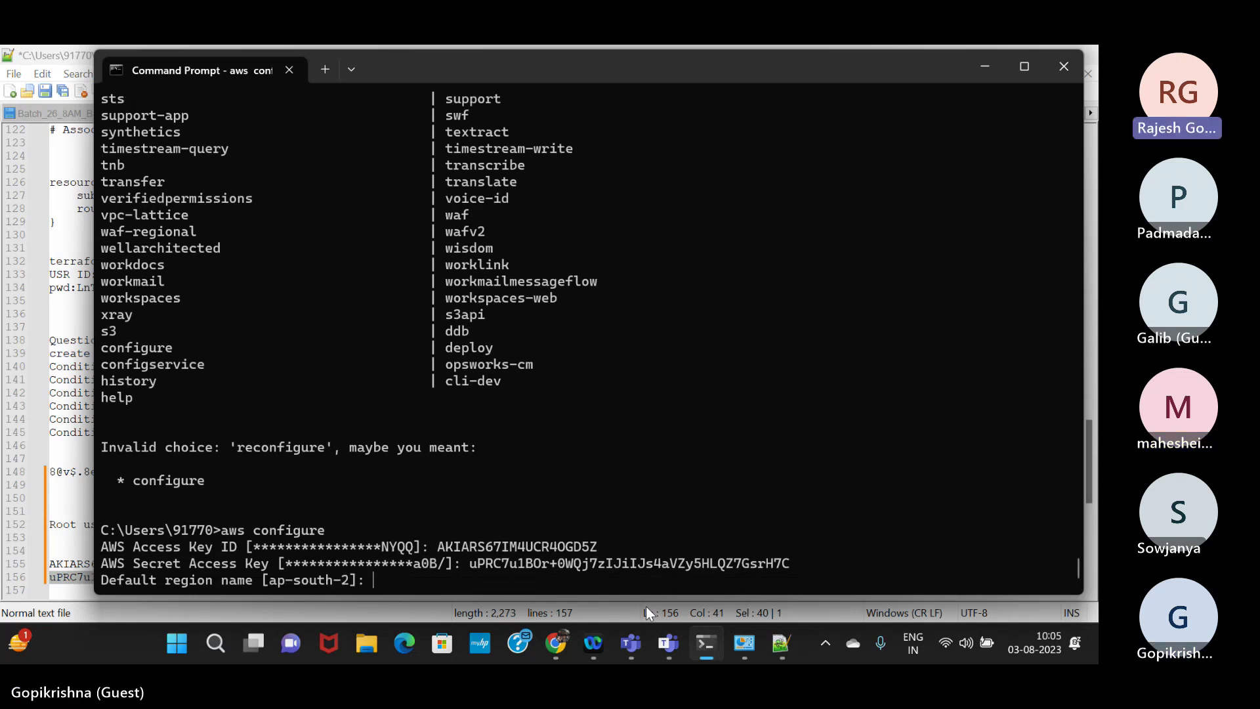
key(Return)
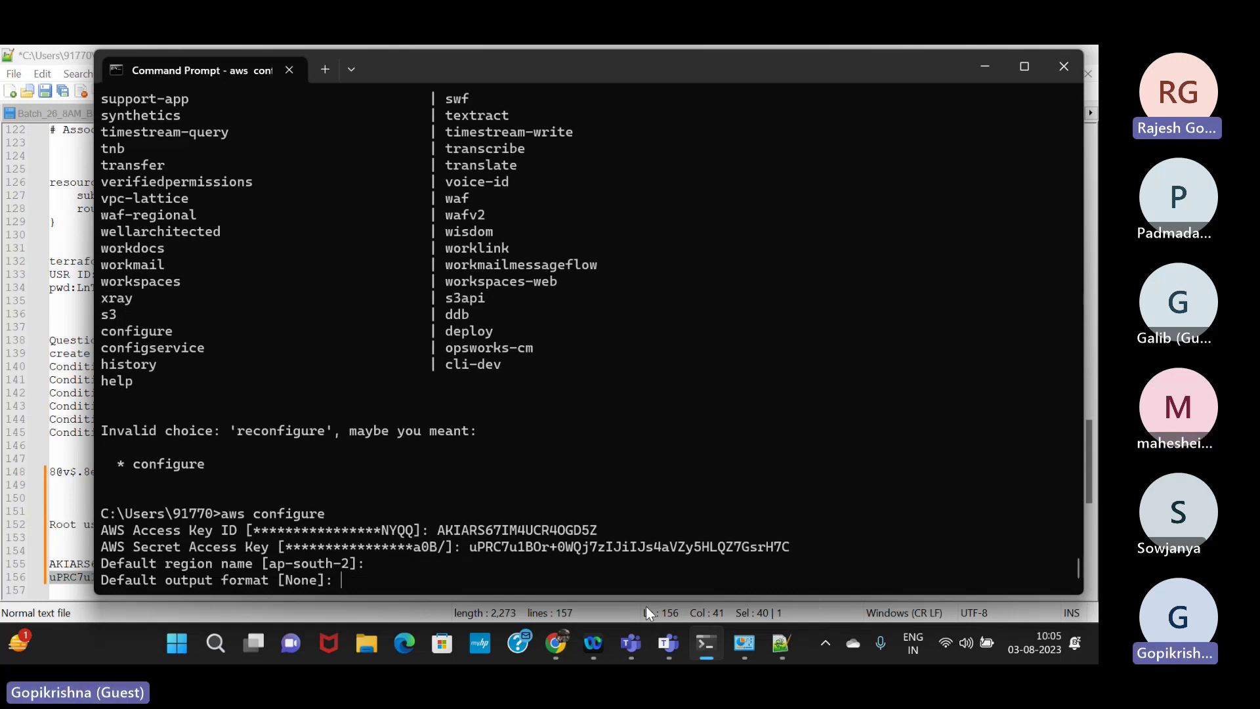
key(Return)
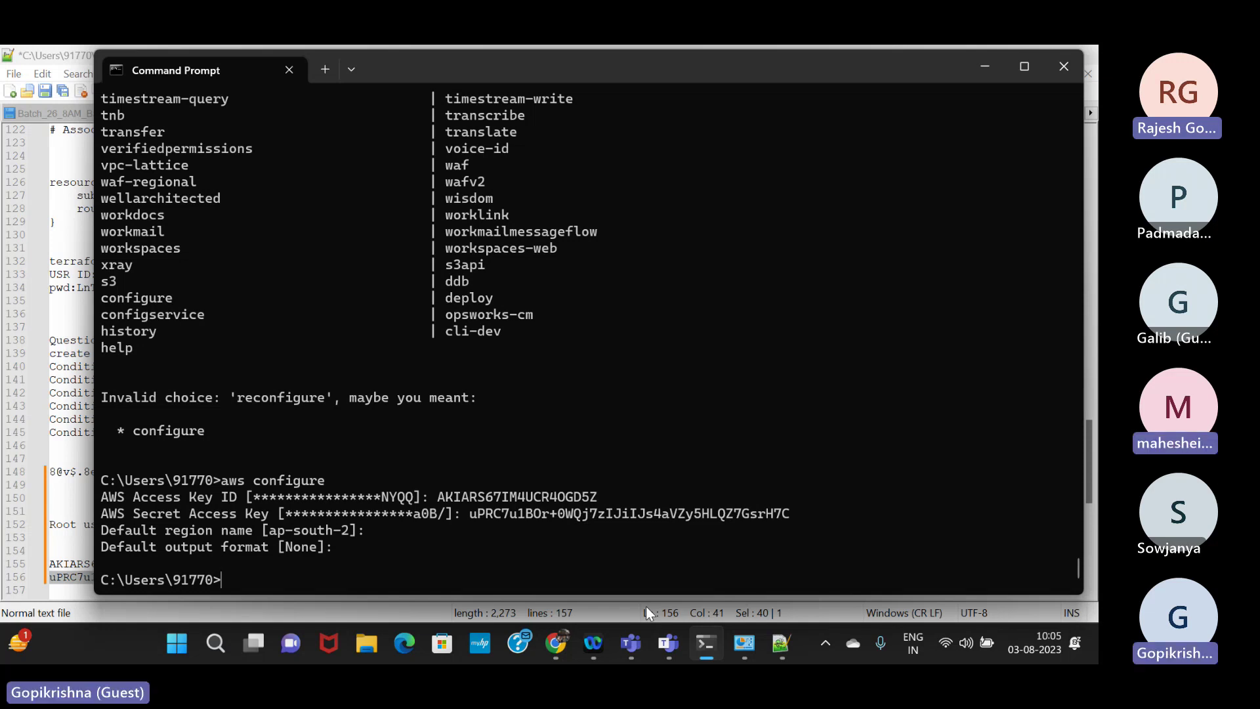
Rerun 'kubectl get svc' from history, listing the kubernetes ClusterIP service, then recall it
key(Up)
key(Up)
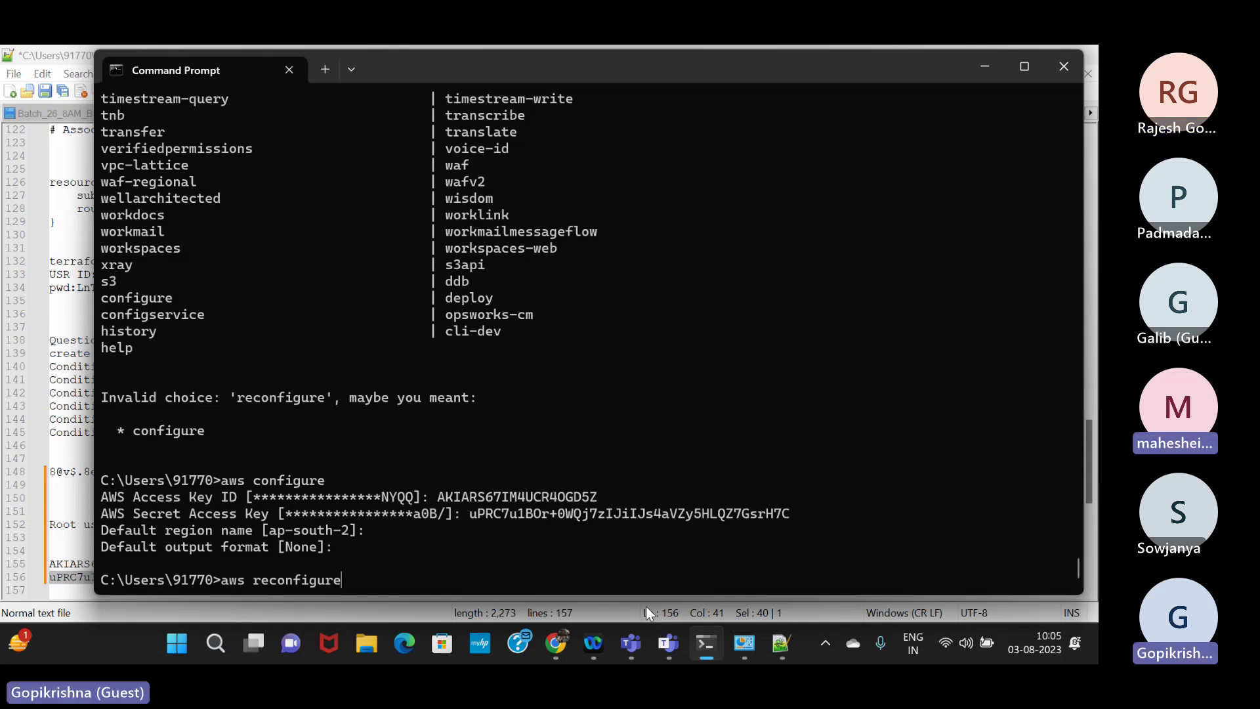
key(Down)
key(BackSpace)
key(BackSpace)
key(BackSpace)
key(Up)
key(Up)
key(Up)
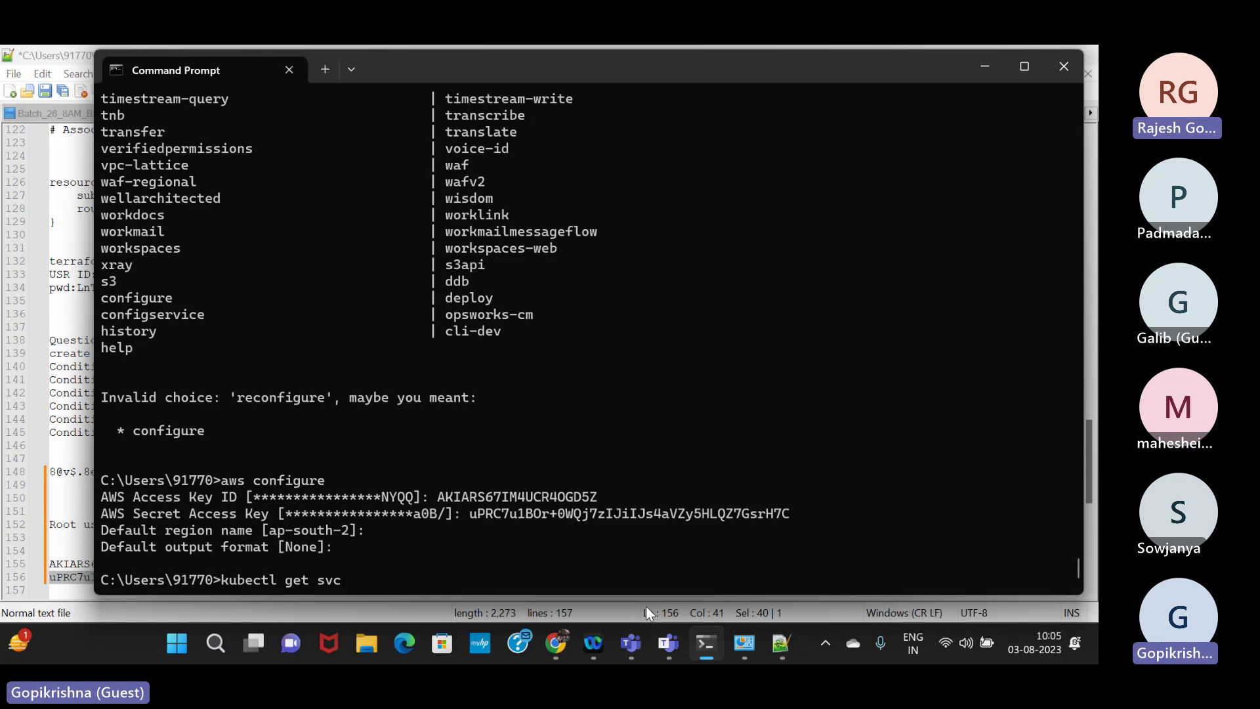
key(Return)
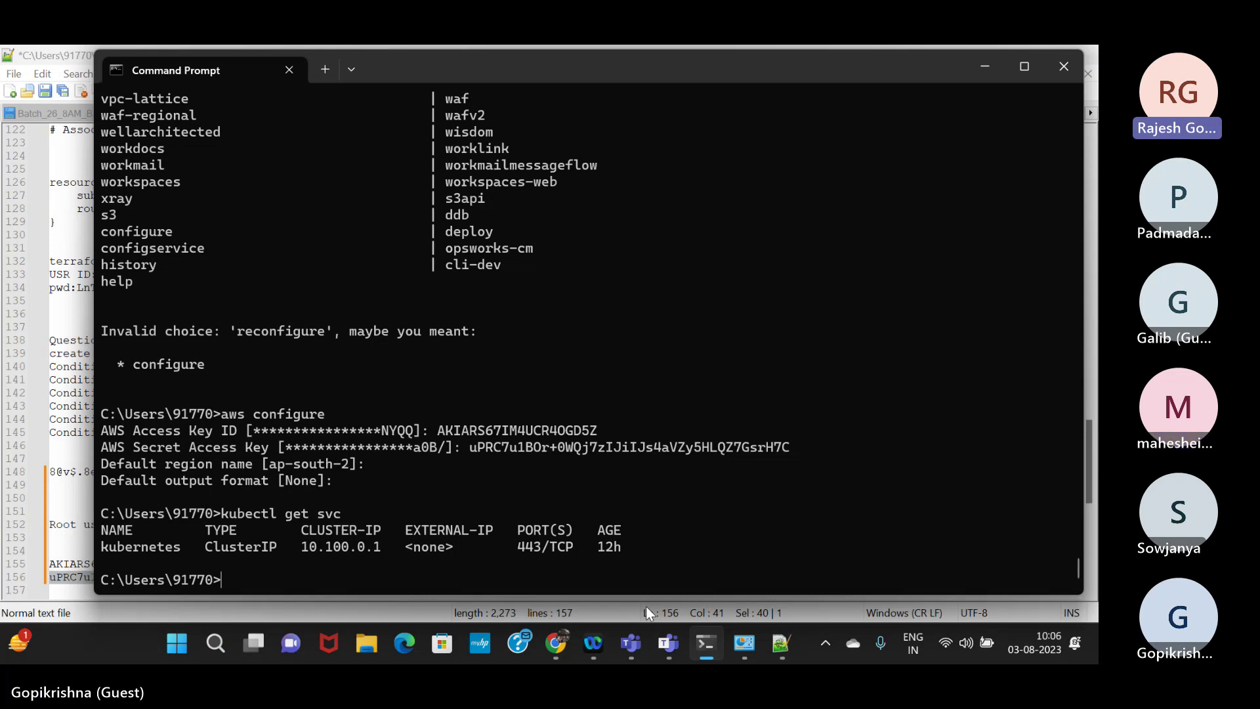
key(Up)
Run 'kubectl get nodes' to confirm one Ready node on v1.27.3-eks-a5565ad
key(BackSpace)
key(BackSpace)
key(BackSpace)
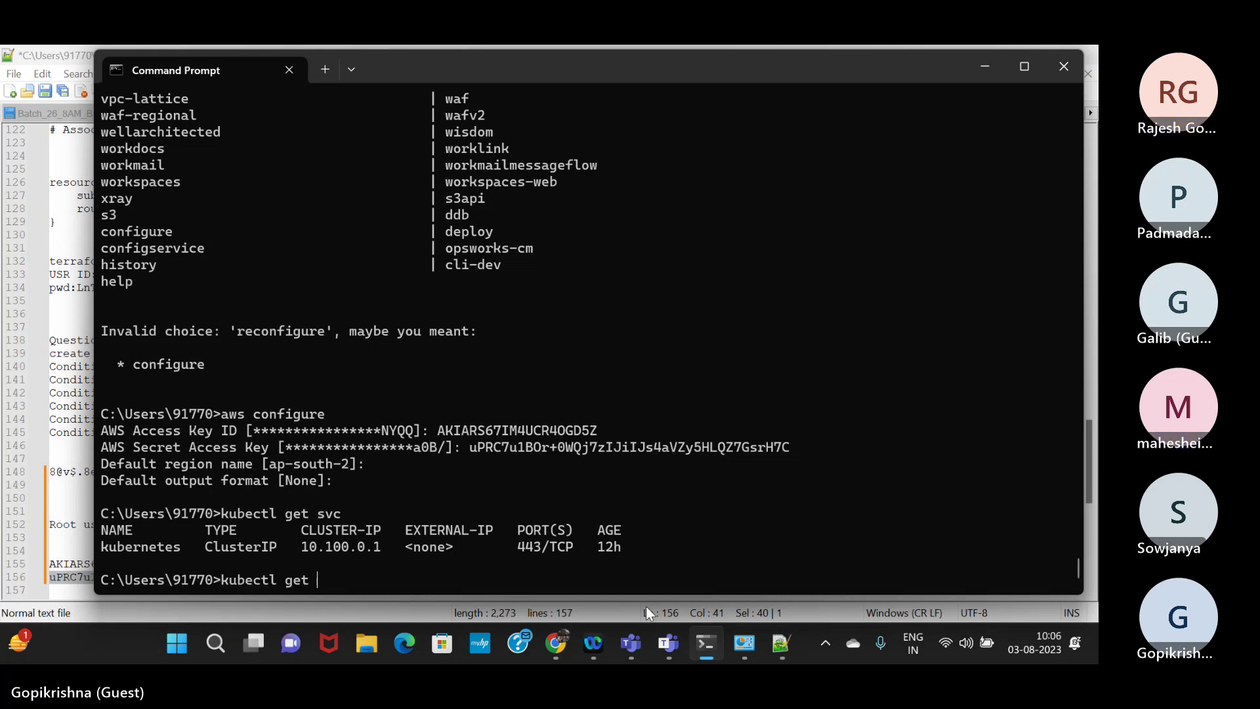
text(nodes)
key(Return)
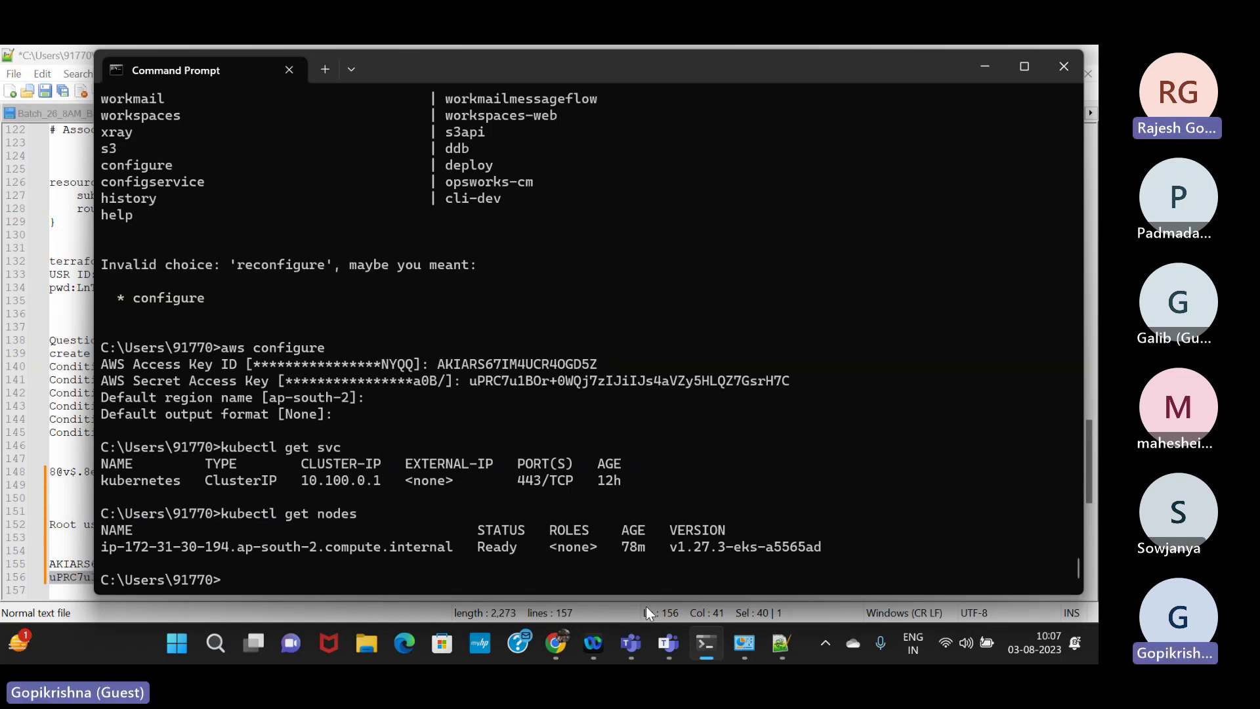
Minimize Command Prompt and return Chrome's Docker Hub tab to the four-repository search results
click(984, 67)
click(558, 644)
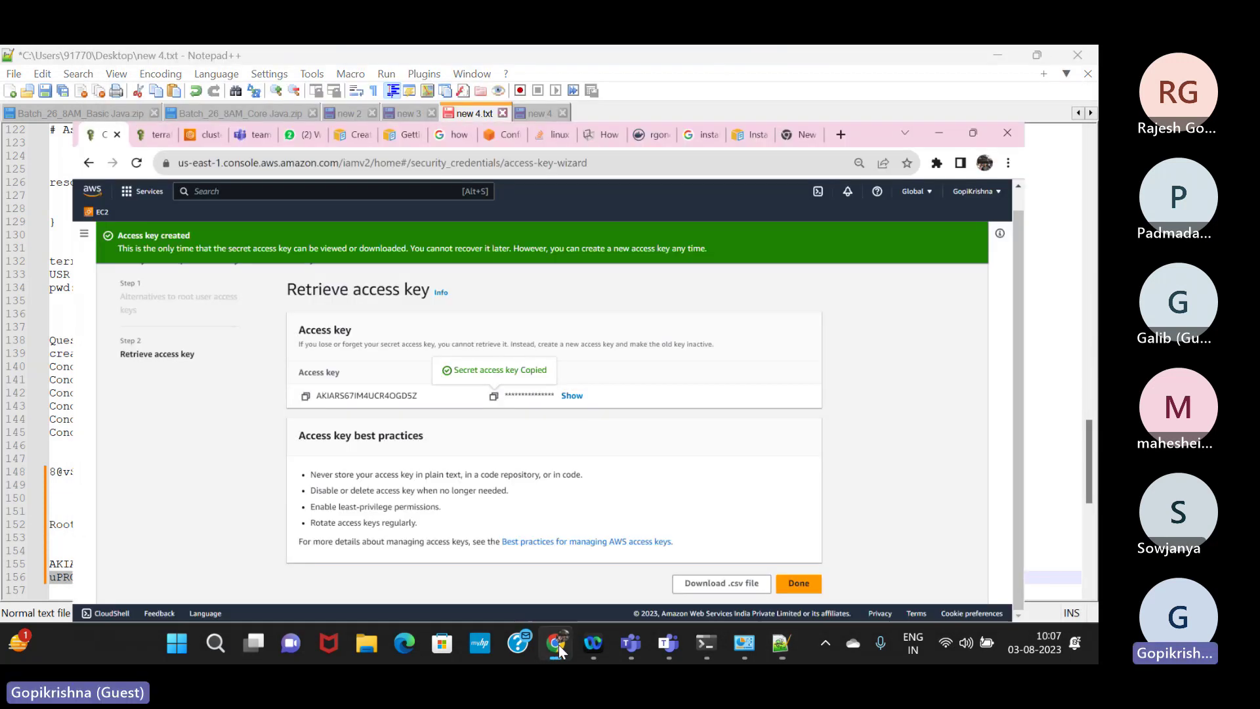
click(438, 61)
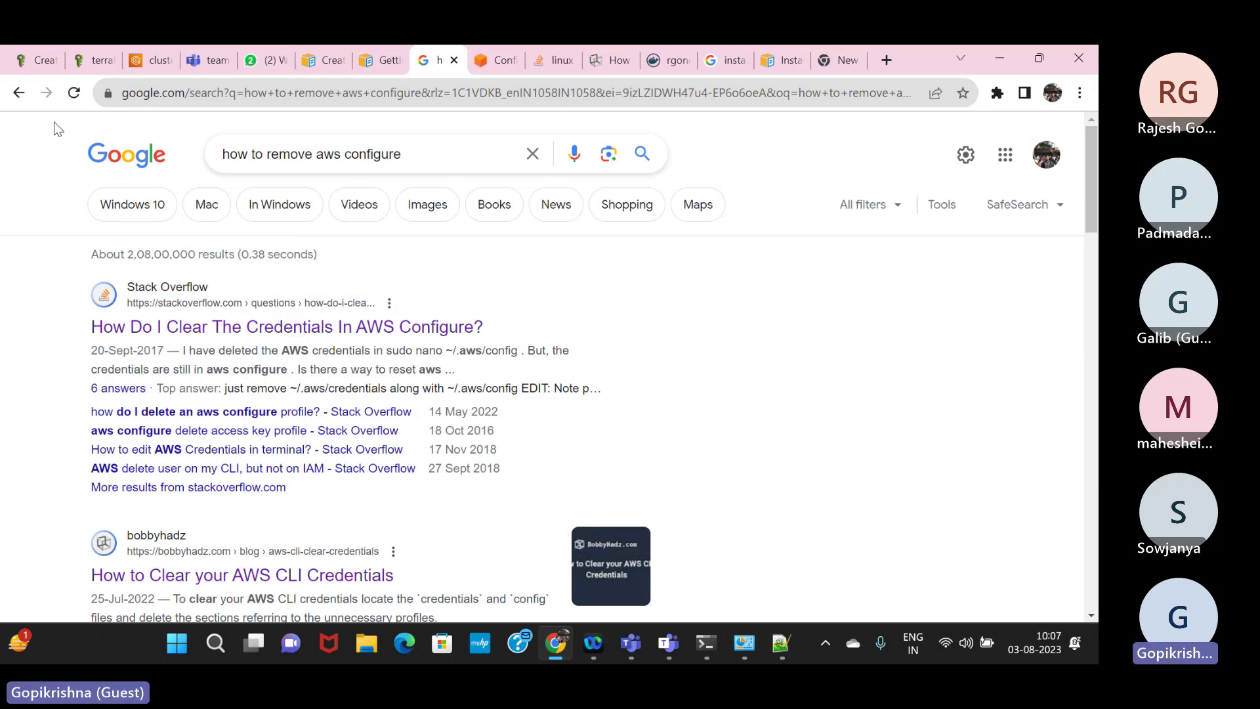
click(332, 62)
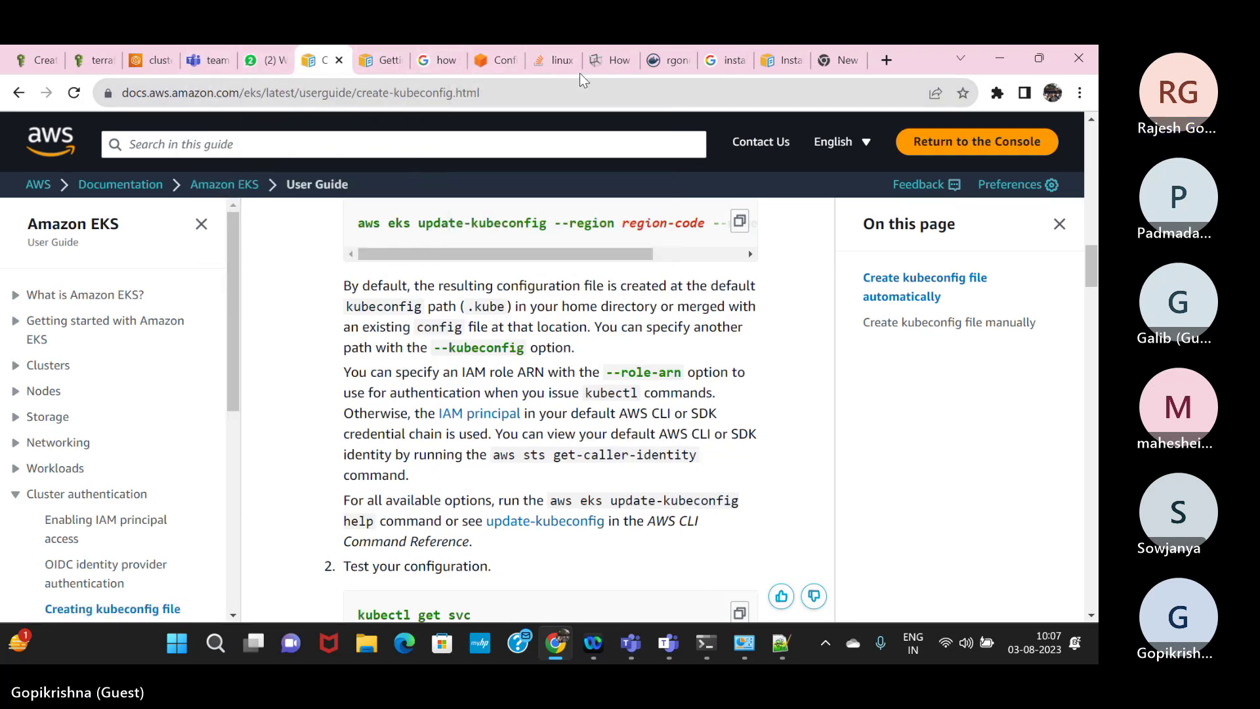
click(667, 61)
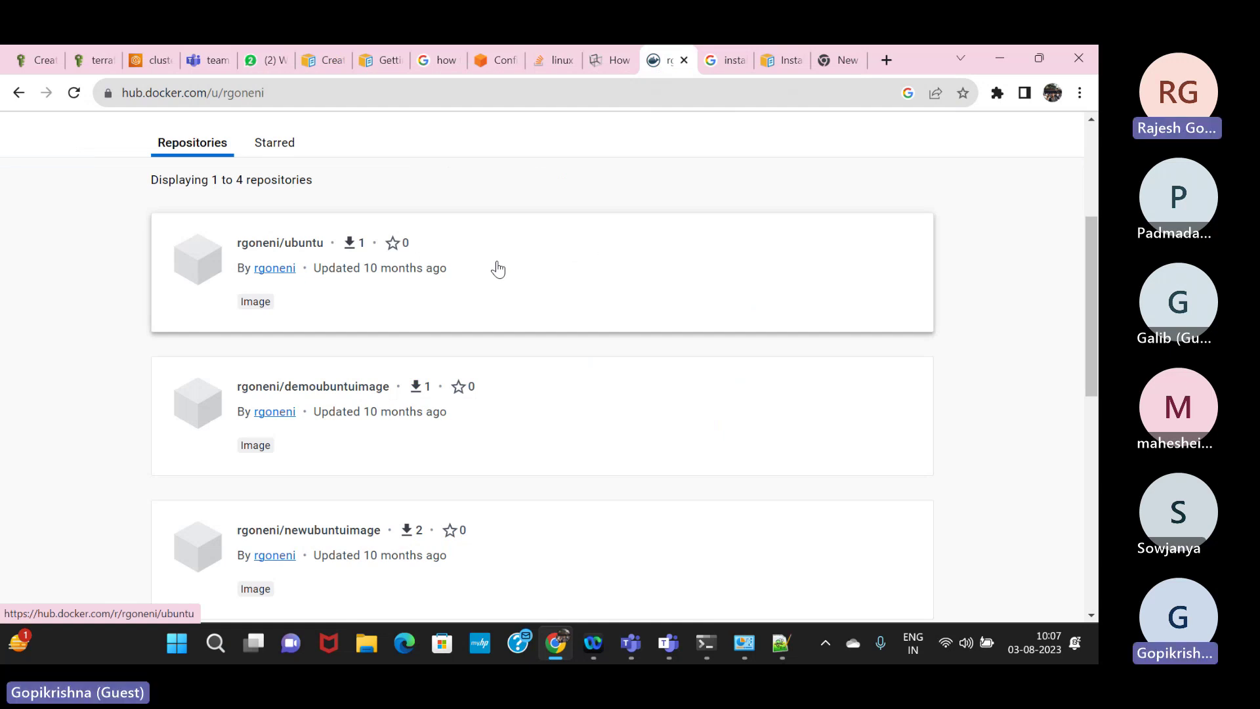
click(20, 95)
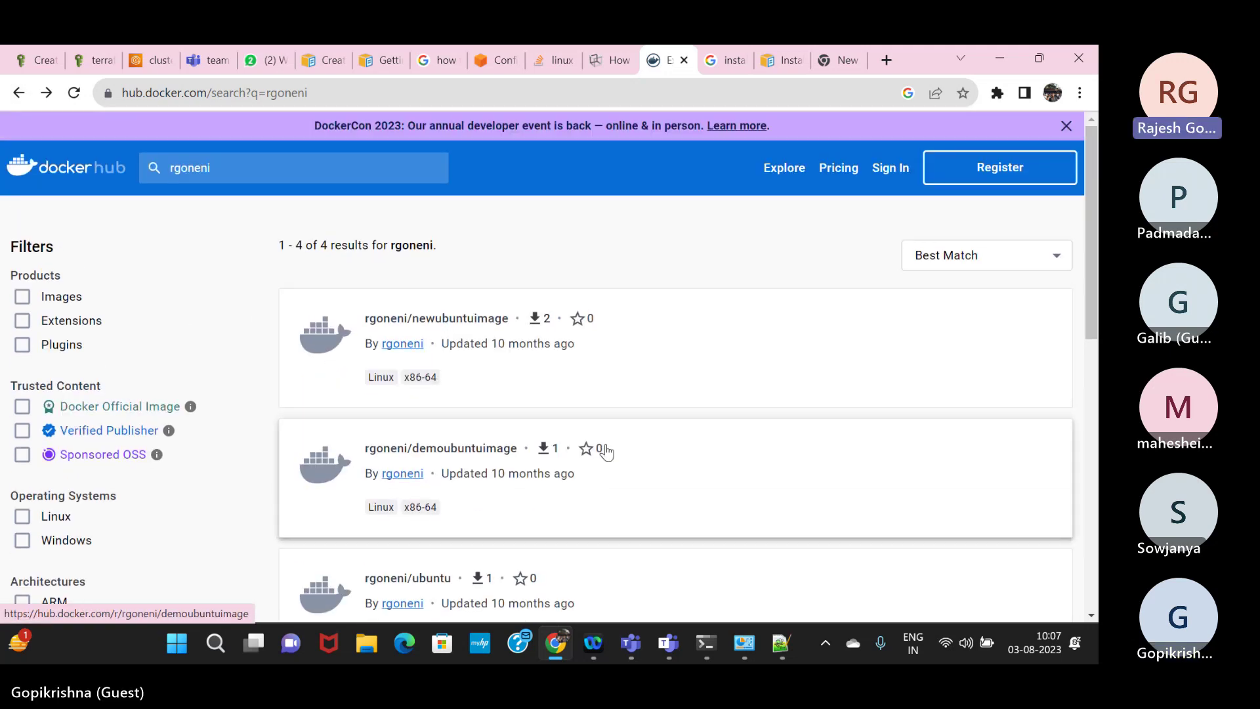
Search Docker Hub for 'nodeapps' and open the arjunsailesh/nodeapps repository in a new tab
click(221, 174)
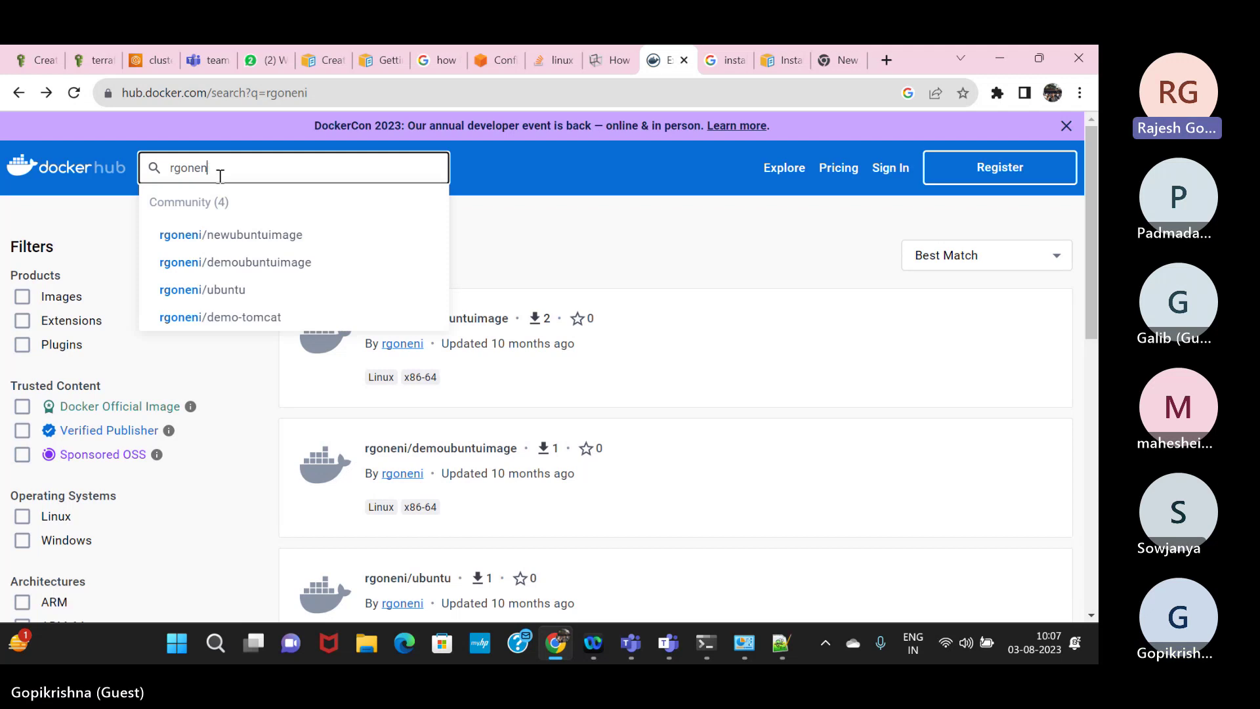
key(BackSpace)
key(BackSpace)
key(BackSpace)
key(BackSpace)
key(BackSpace)
key(BackSpace)
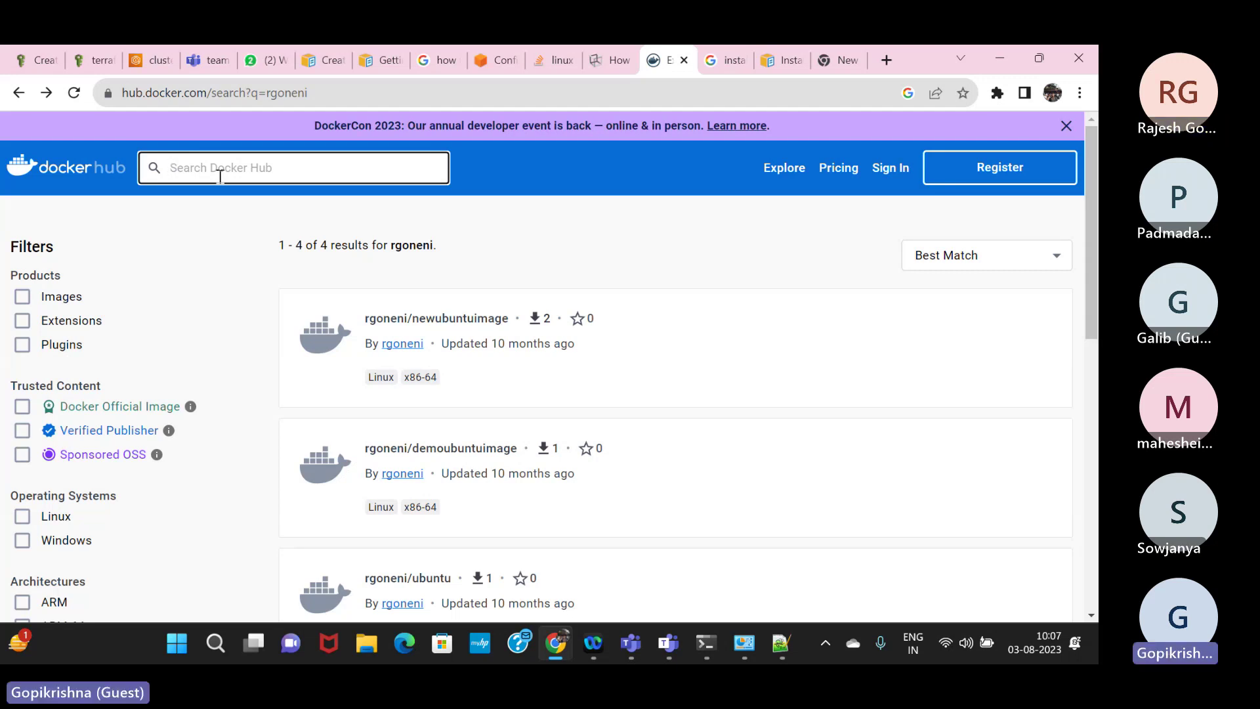
text(no)
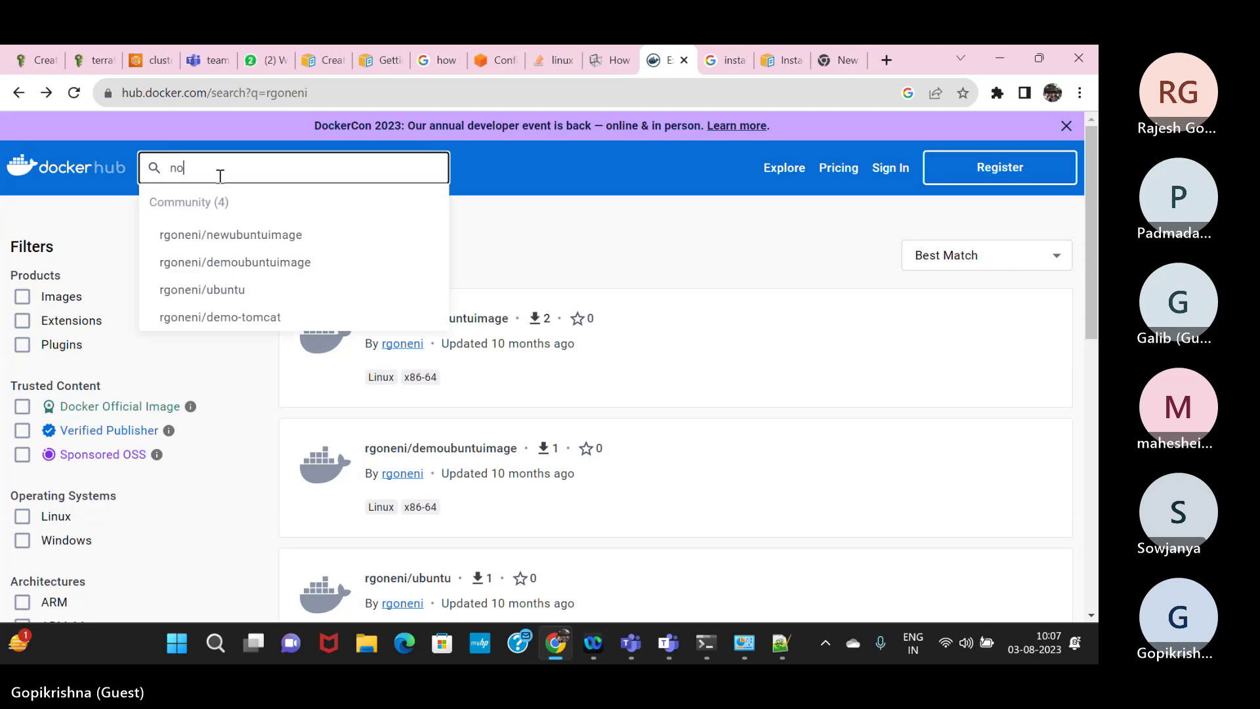
text(dea)
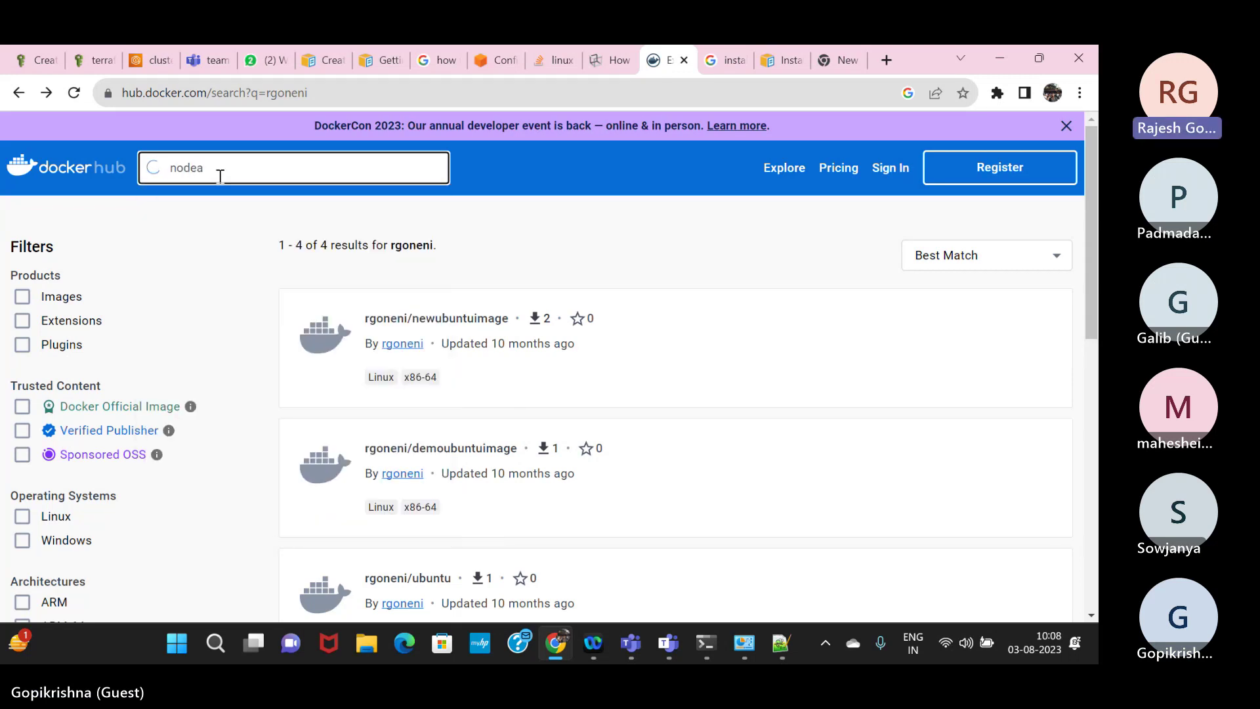
text(pps)
key(Return)
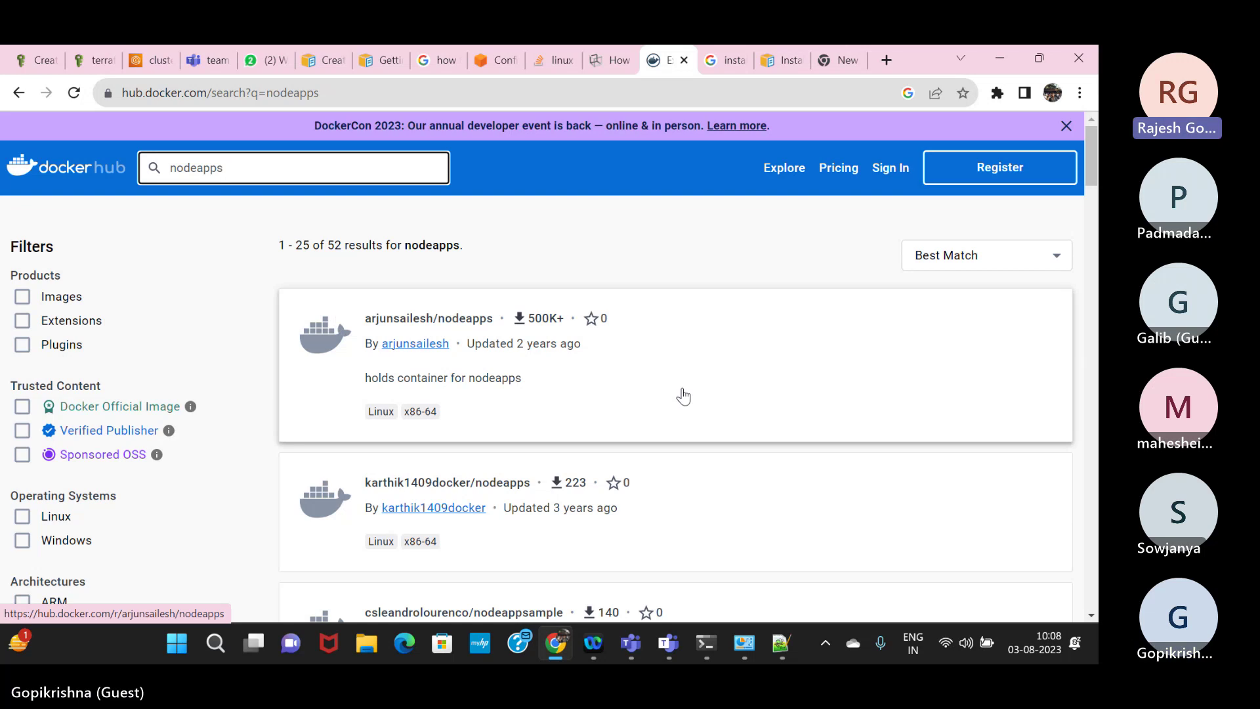
right_click(433, 316)
click(470, 329)
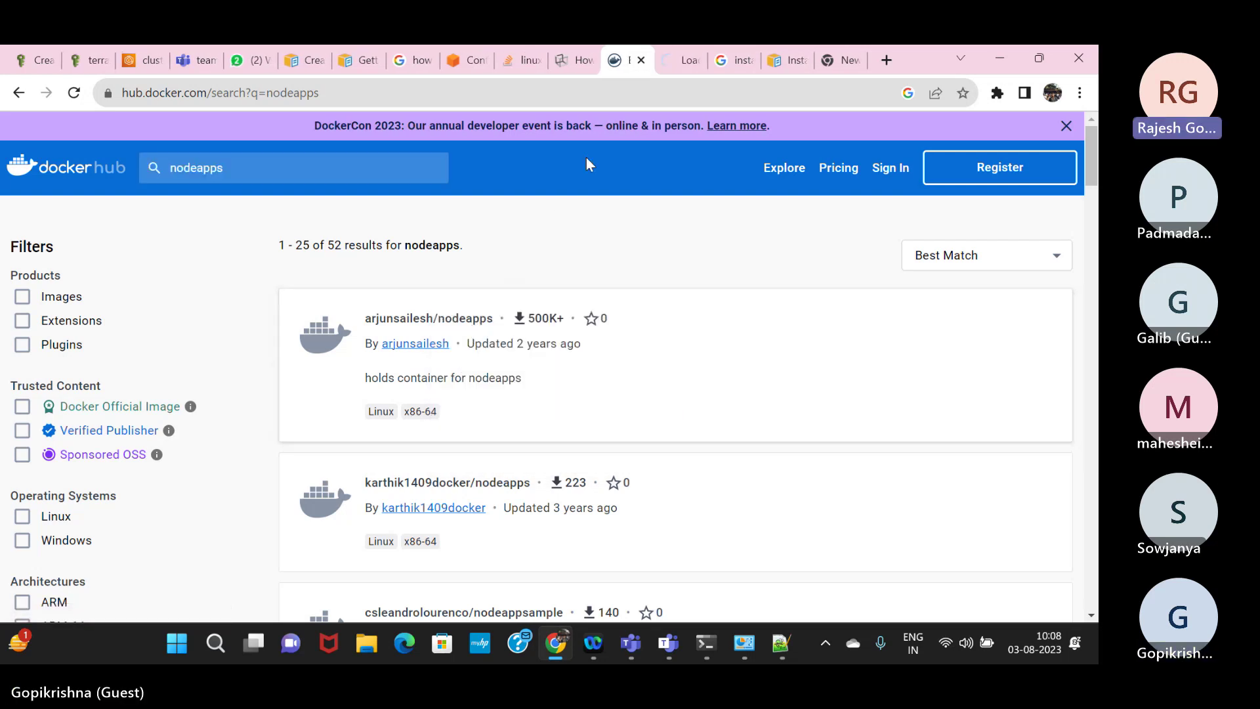
click(676, 59)
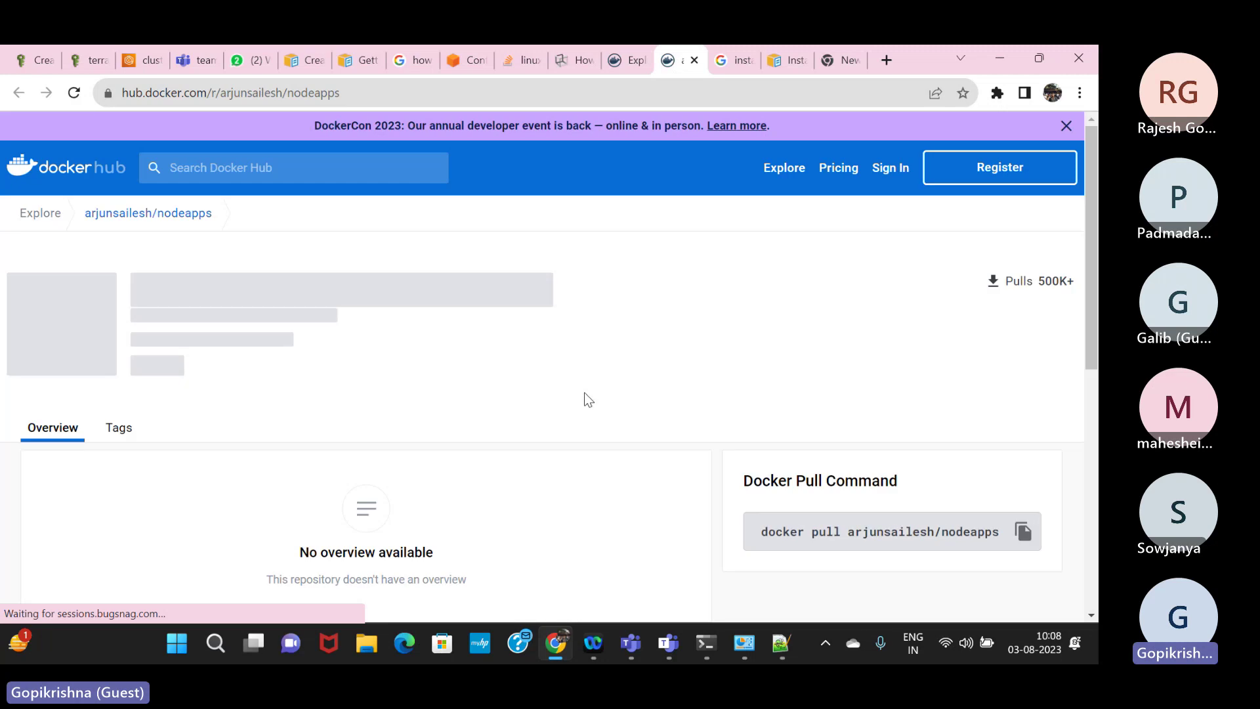
scroll(586, 398, down, 3)
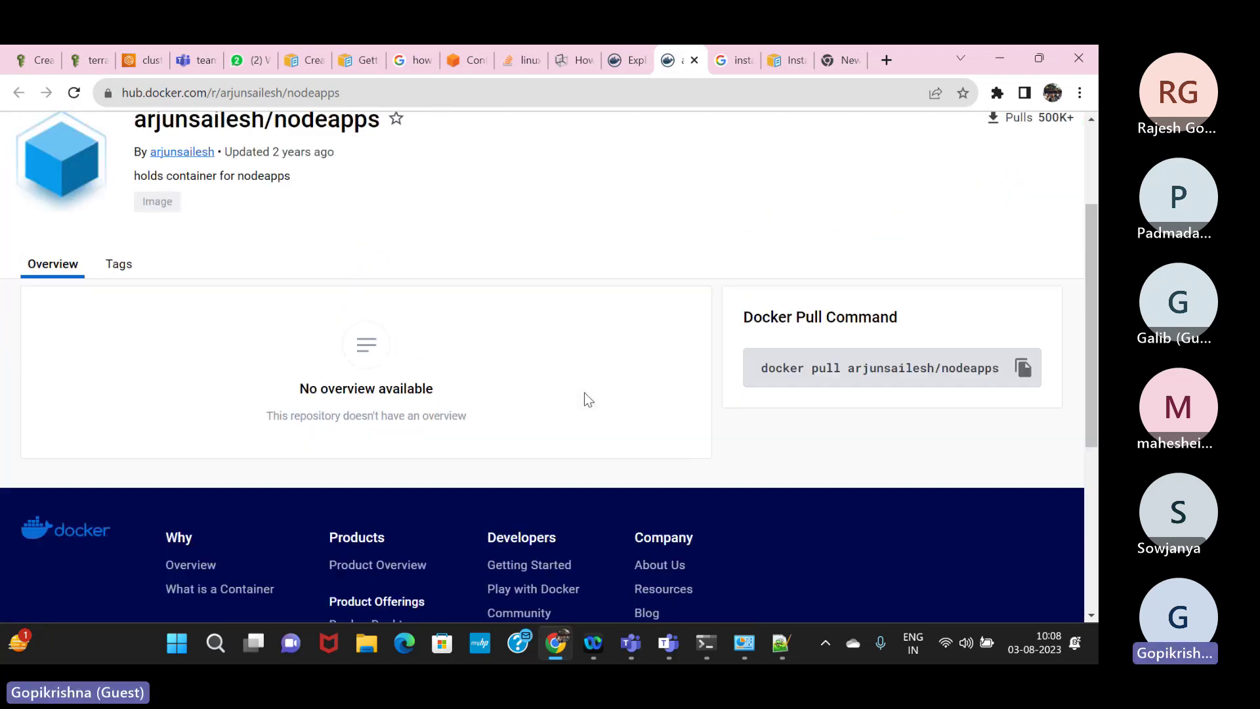
scroll(586, 399, up, 1)
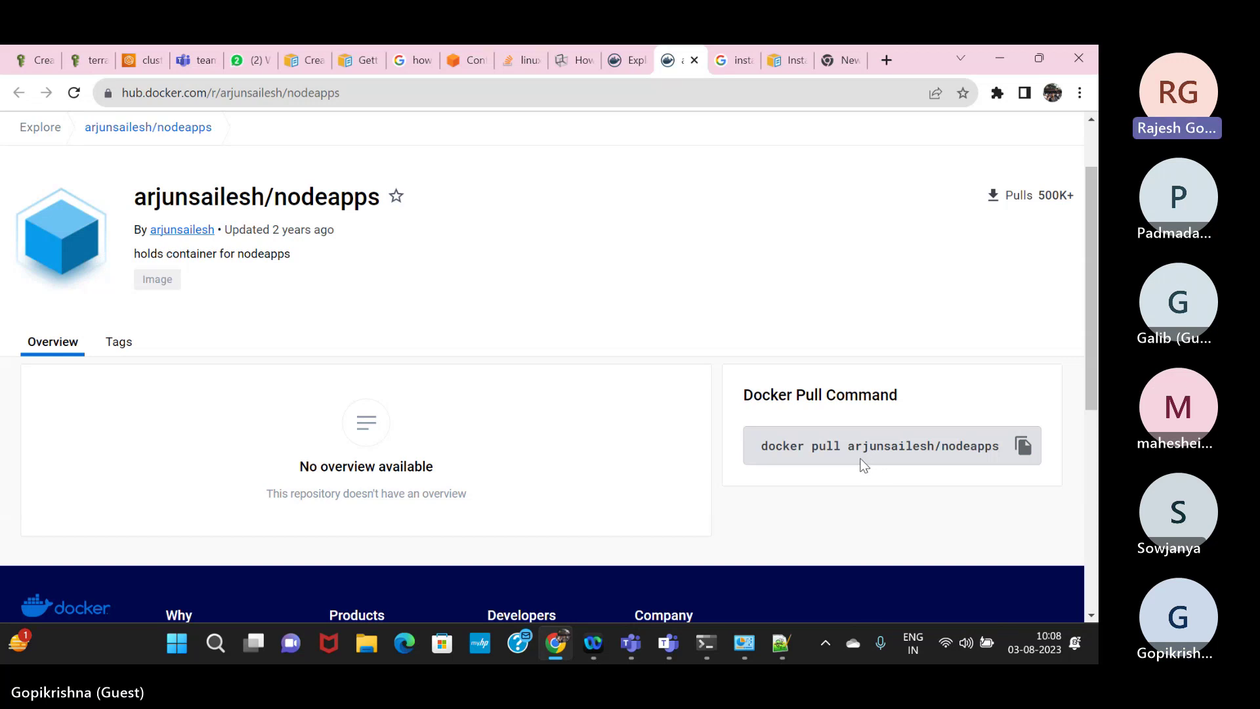
Go to github.com in a new browser tab
click(886, 61)
click(410, 96)
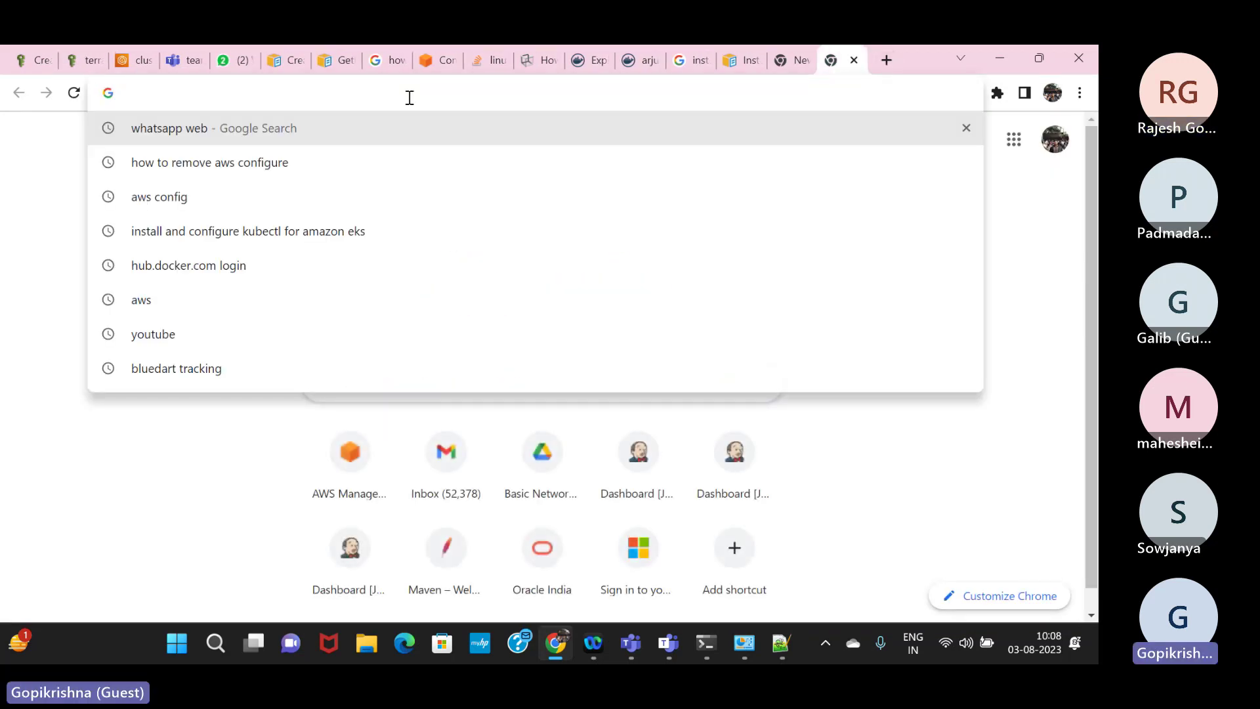
text(git)
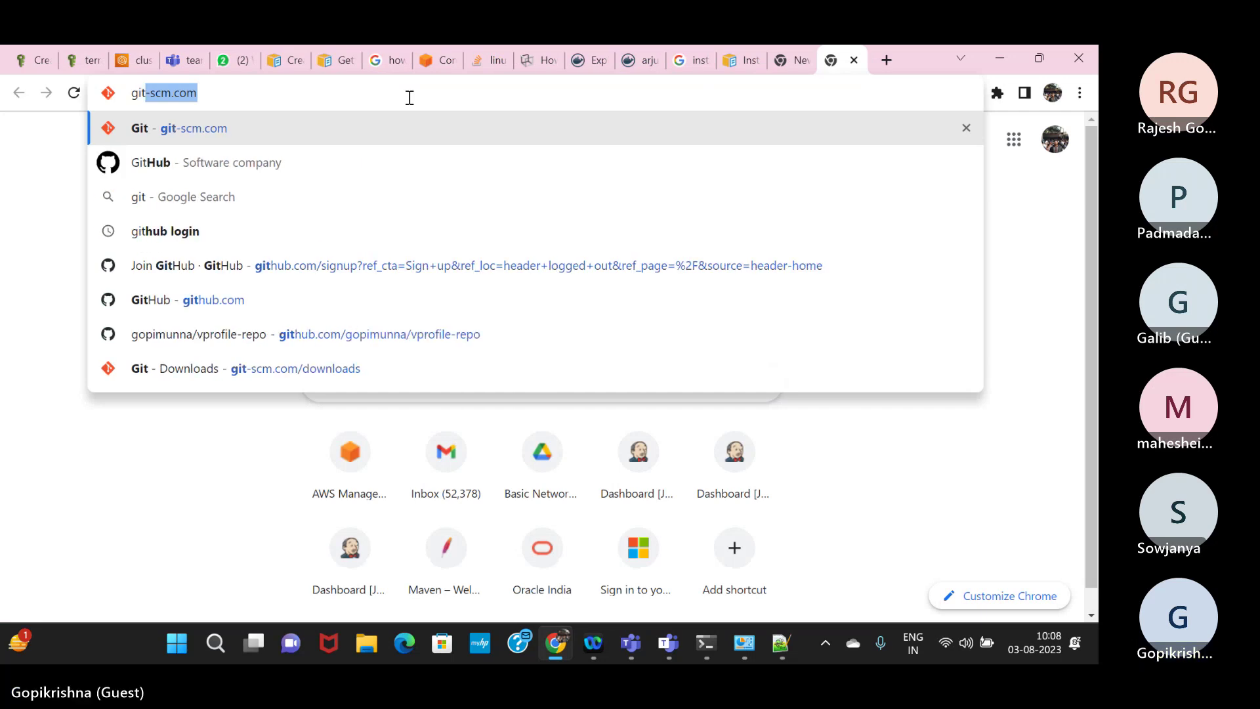
text(hub.com)
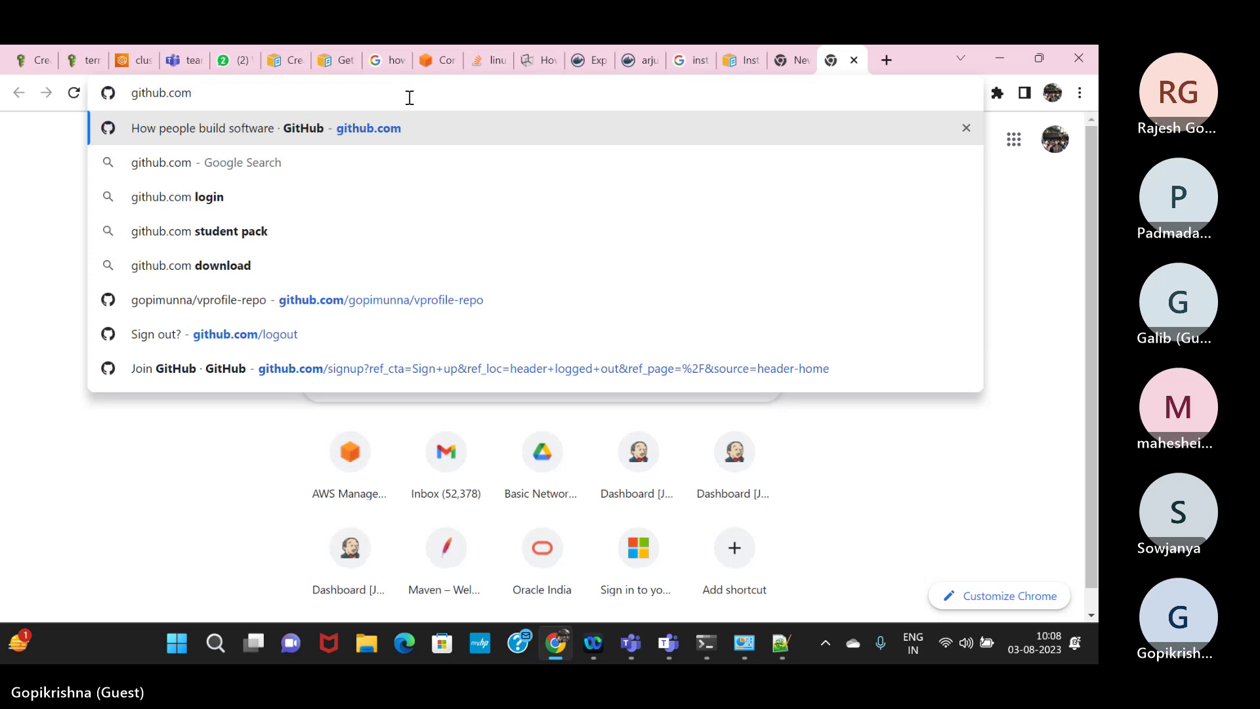
key(Return)
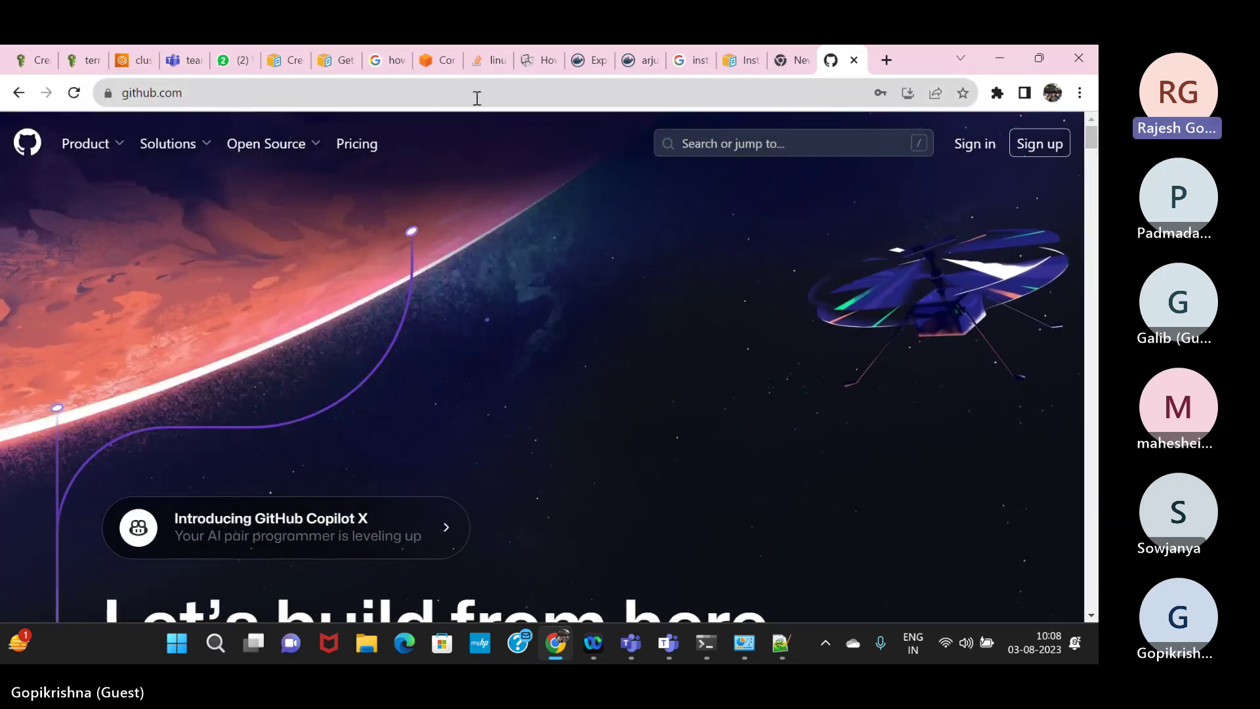
Search GitHub for 'kubernetes\pods', correcting the typos in the query
click(697, 143)
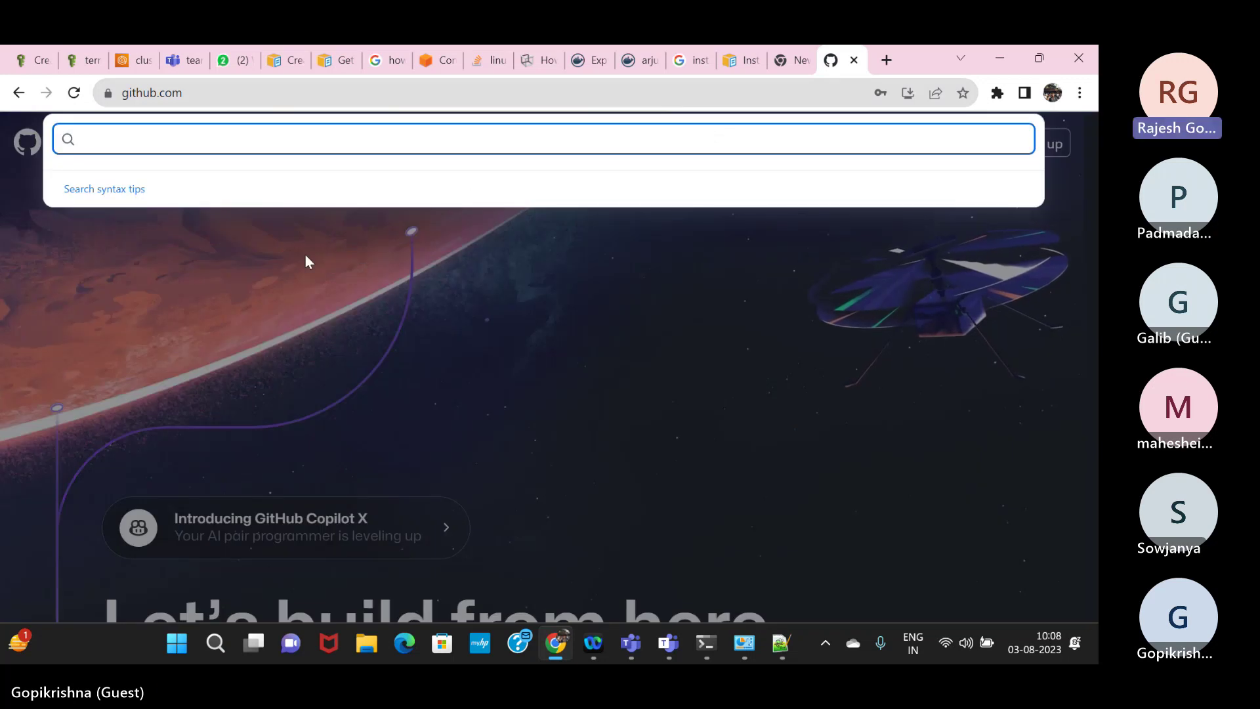
text(ku)
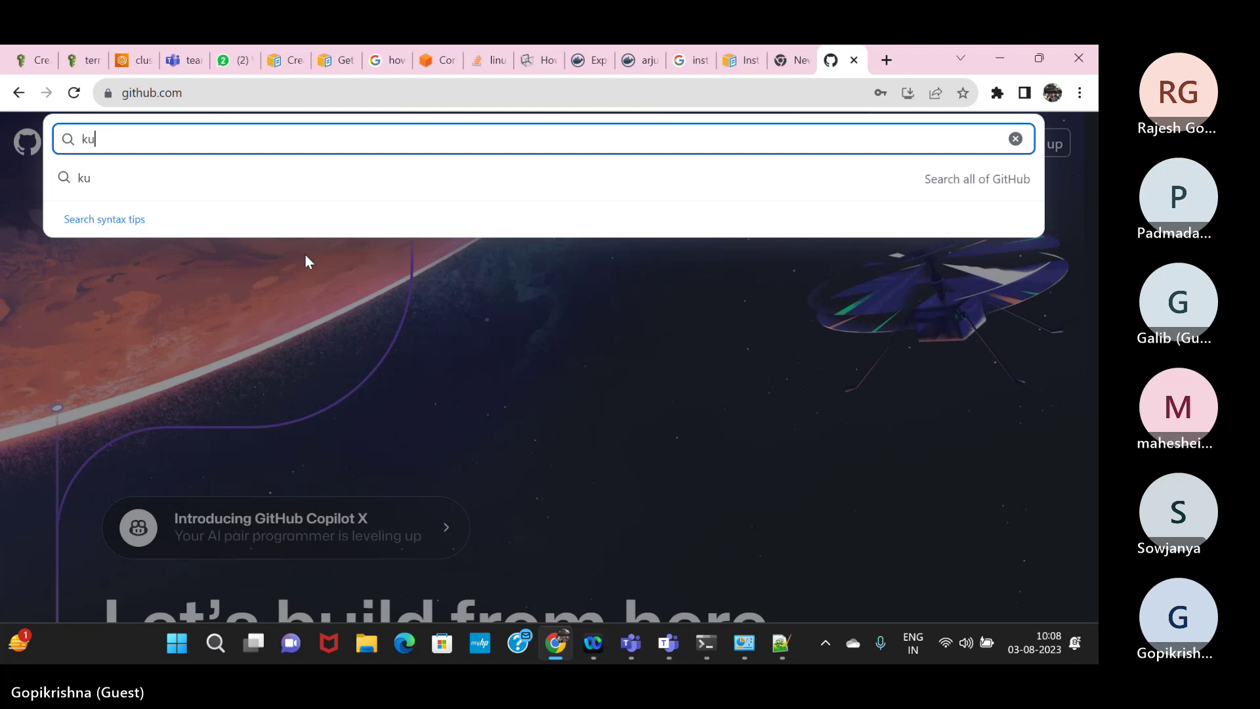
text(bern)
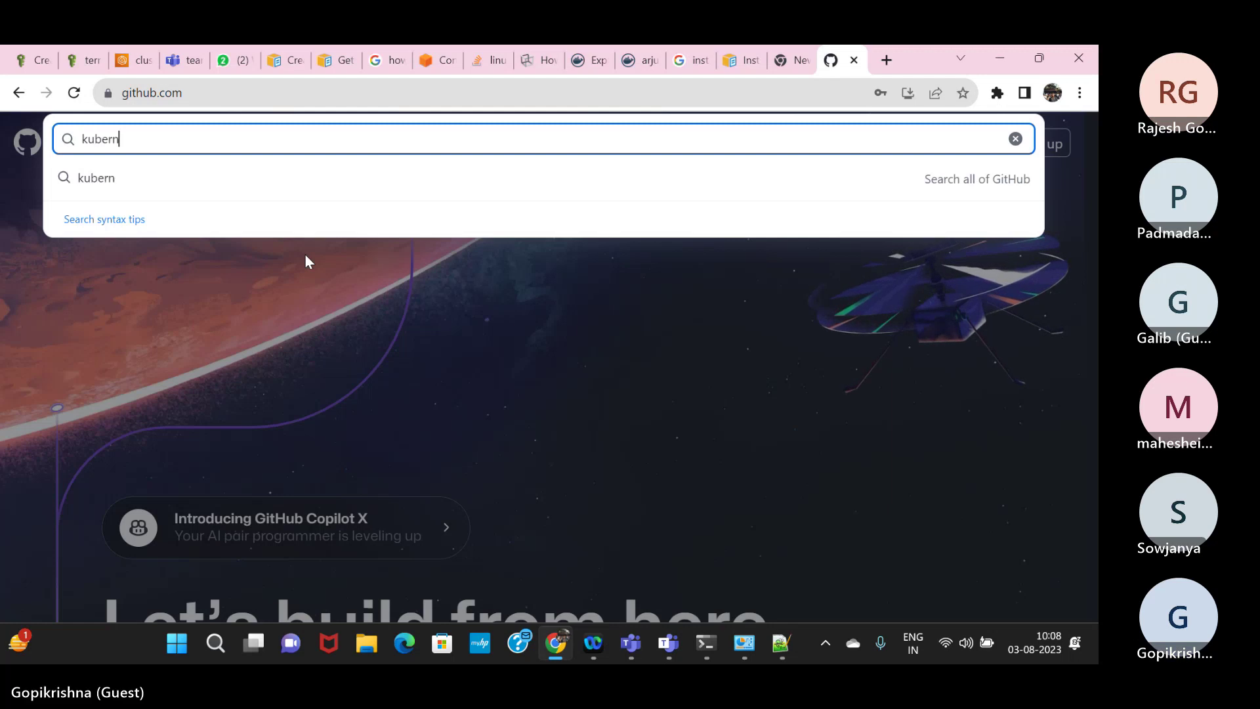
text(at)
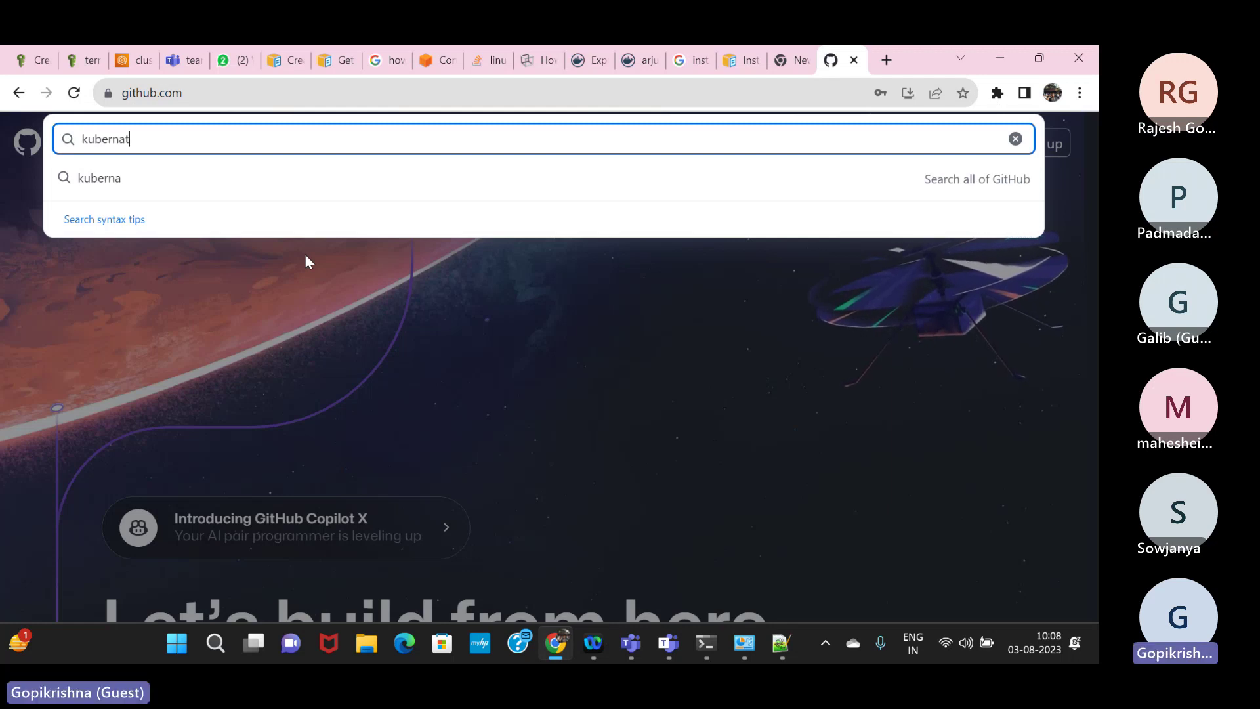
text(ies)
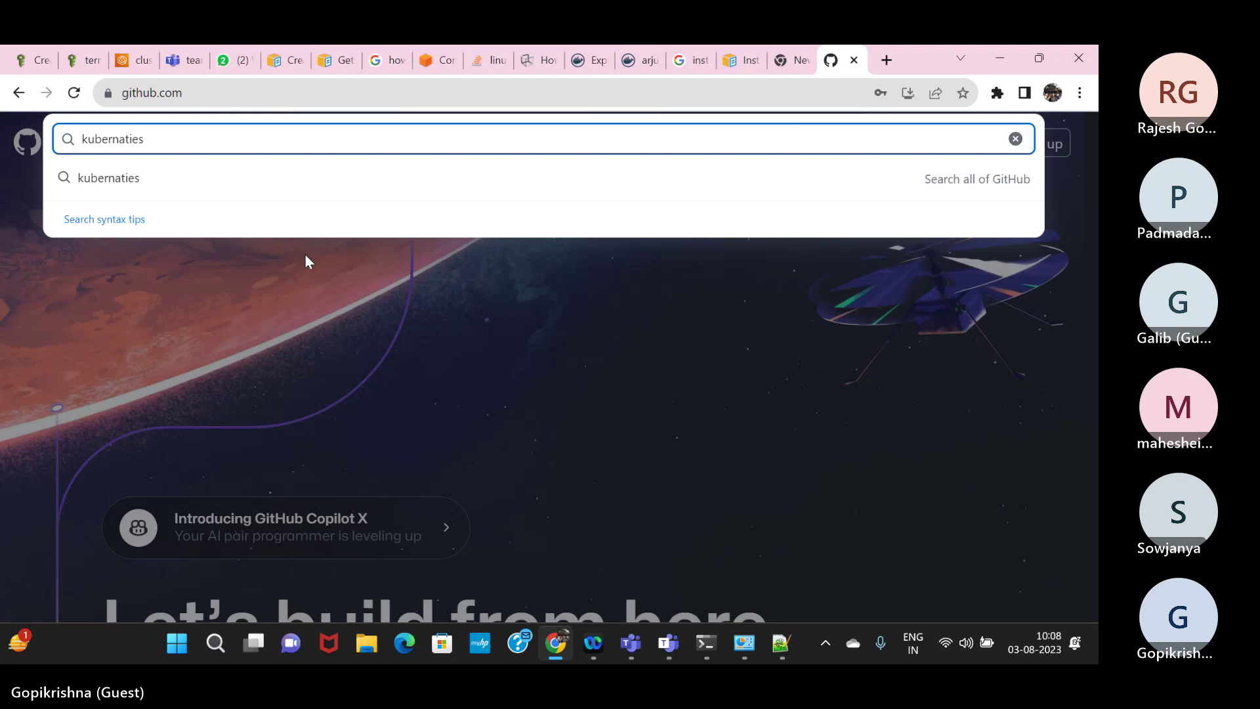
text(\)
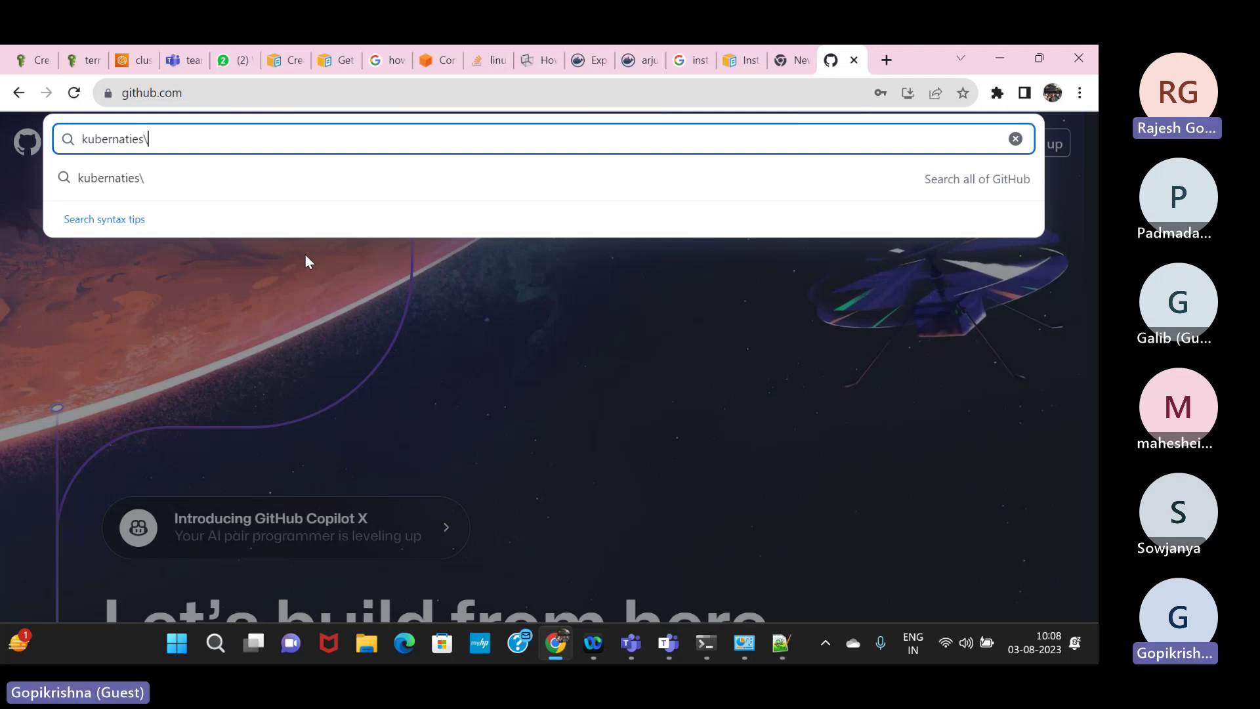
text(pot)
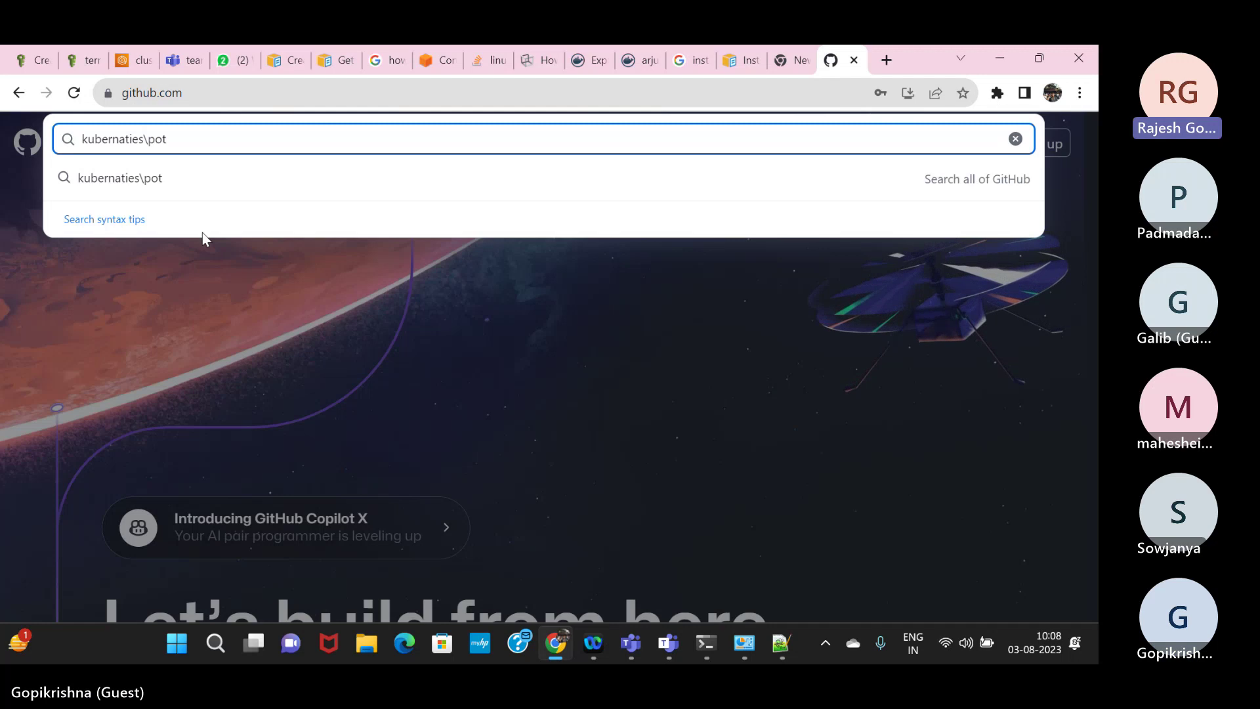
click(145, 139)
key(BackSpace)
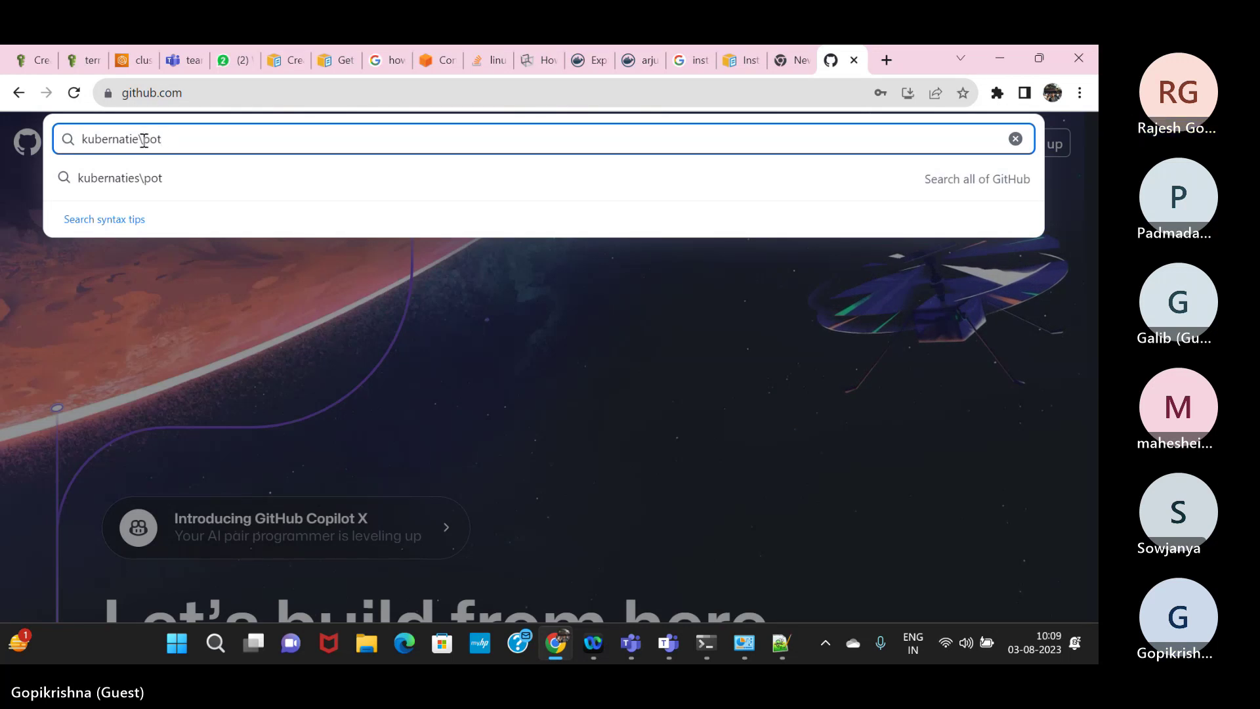
key(BackSpace)
key(BackSpace)
key(BackSpace)
key(BackSpace)
text(et)
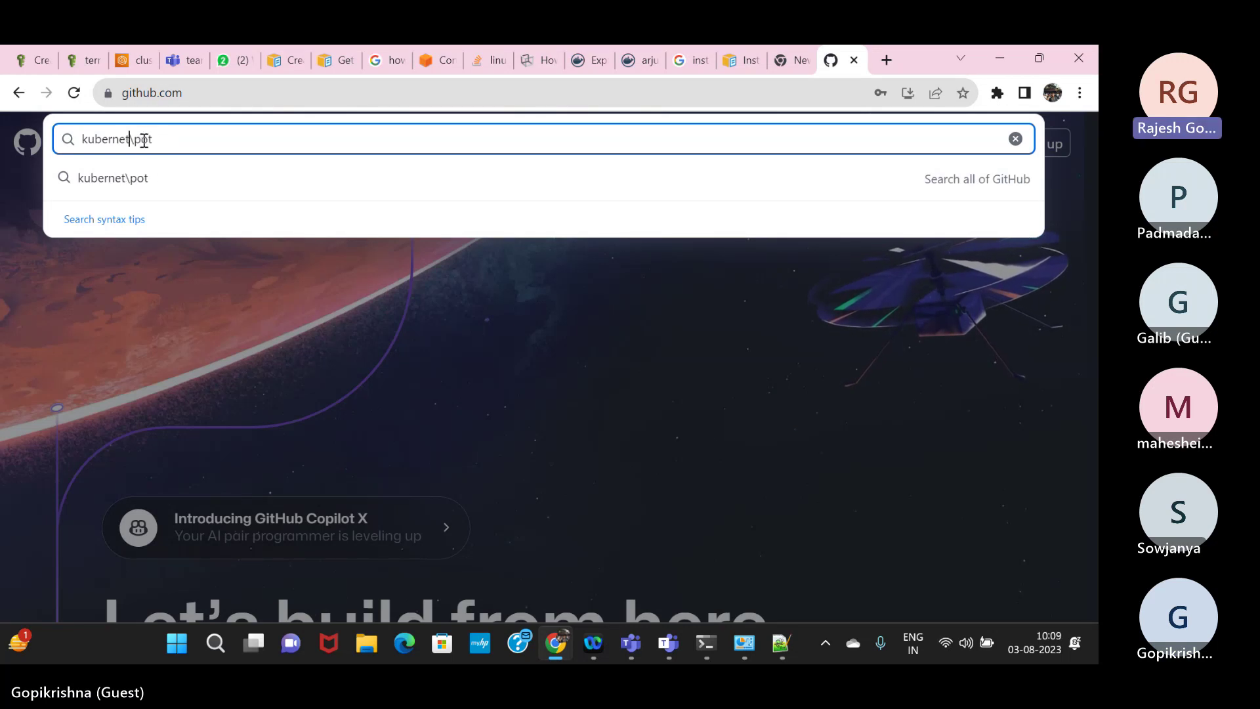
text(es)
click(170, 140)
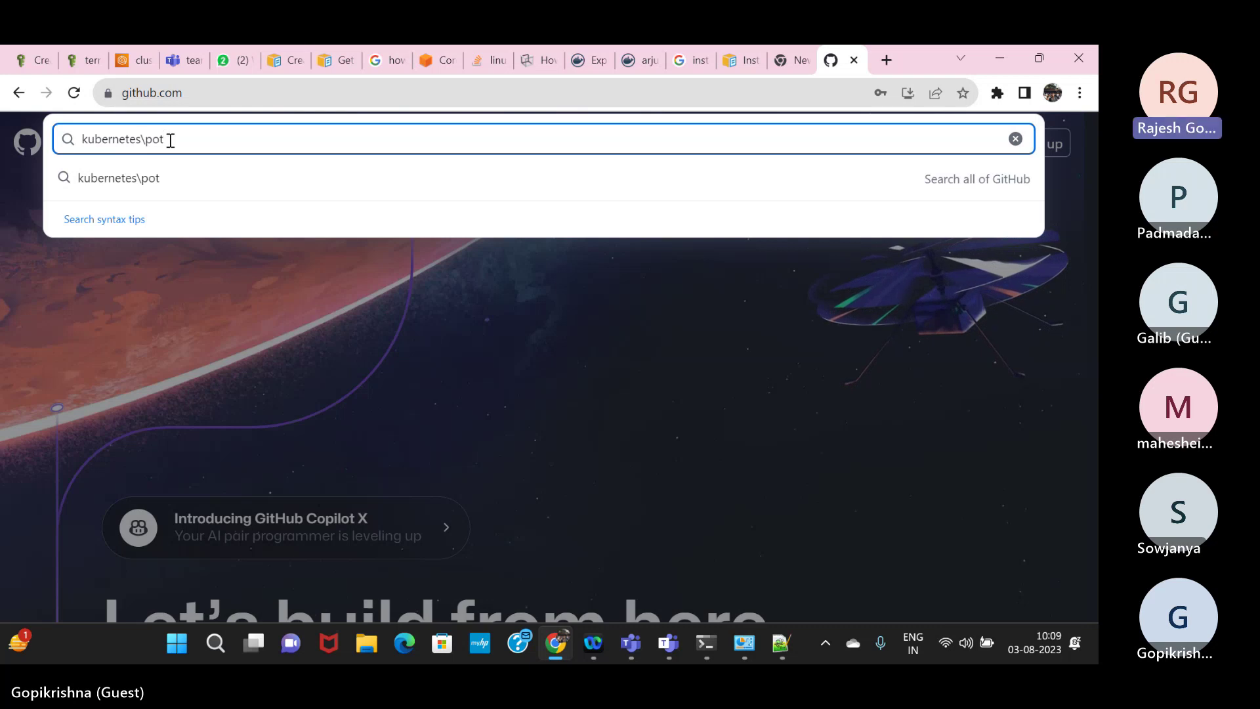
key(BackSpace)
text(ds)
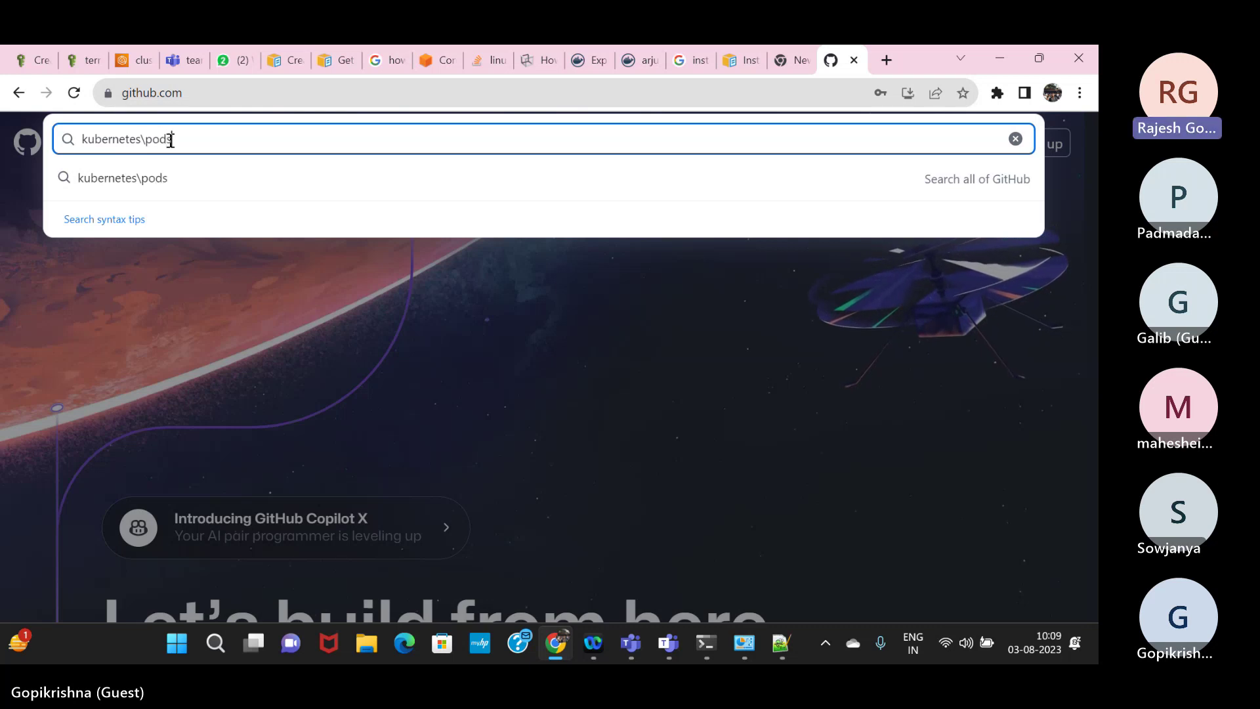
key(Return)
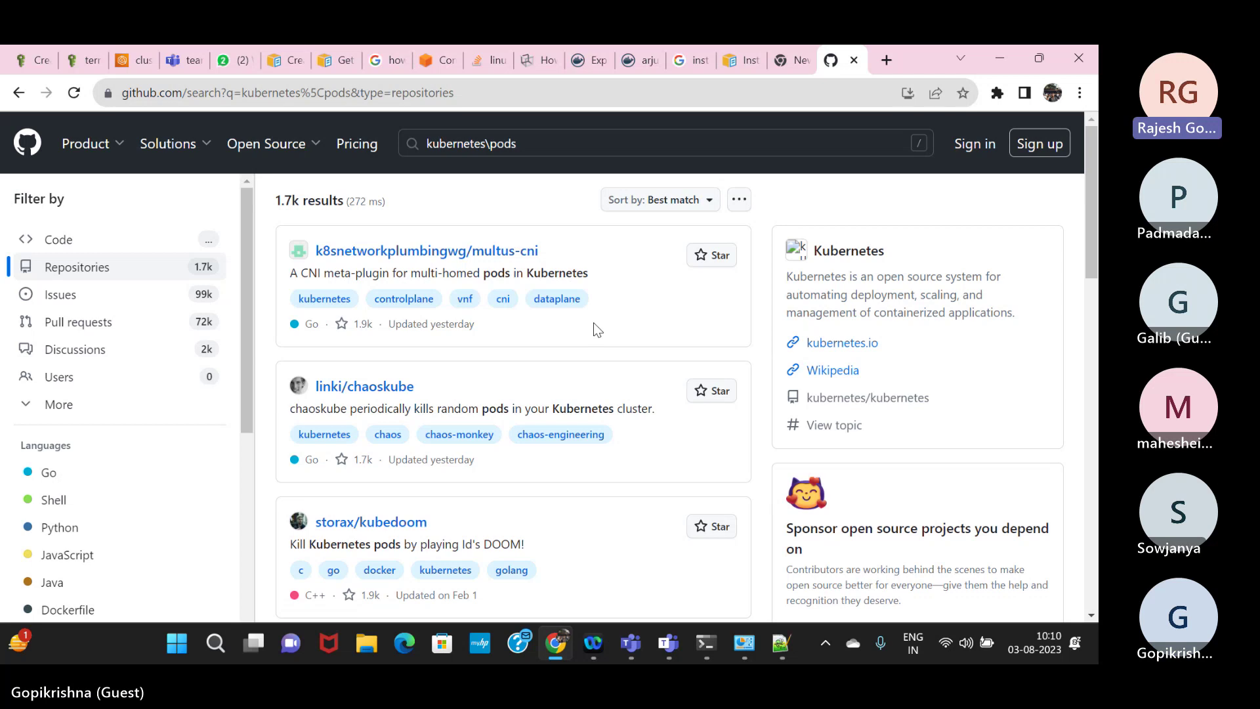
Refine the GitHub search to 'kubernetes\pods\pods.yml', then switch to the WhatsApp Web chat
click(564, 144)
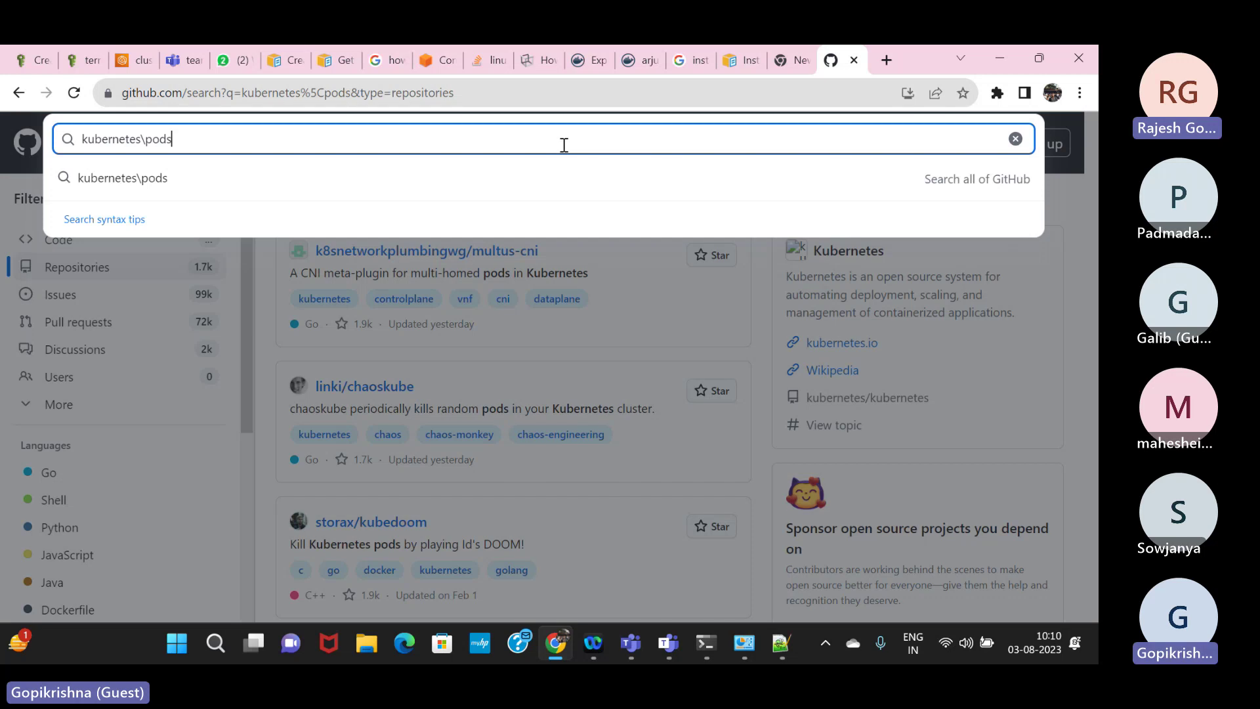
text(\)
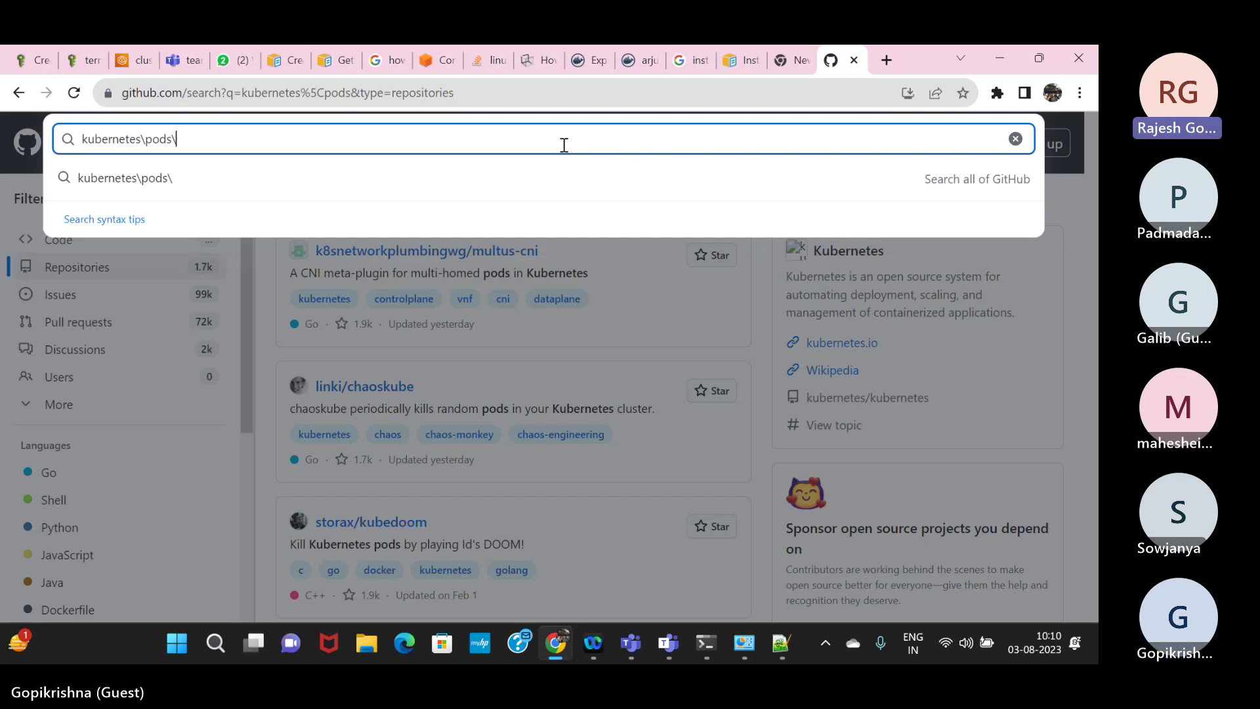
text(pod)
text(s.)
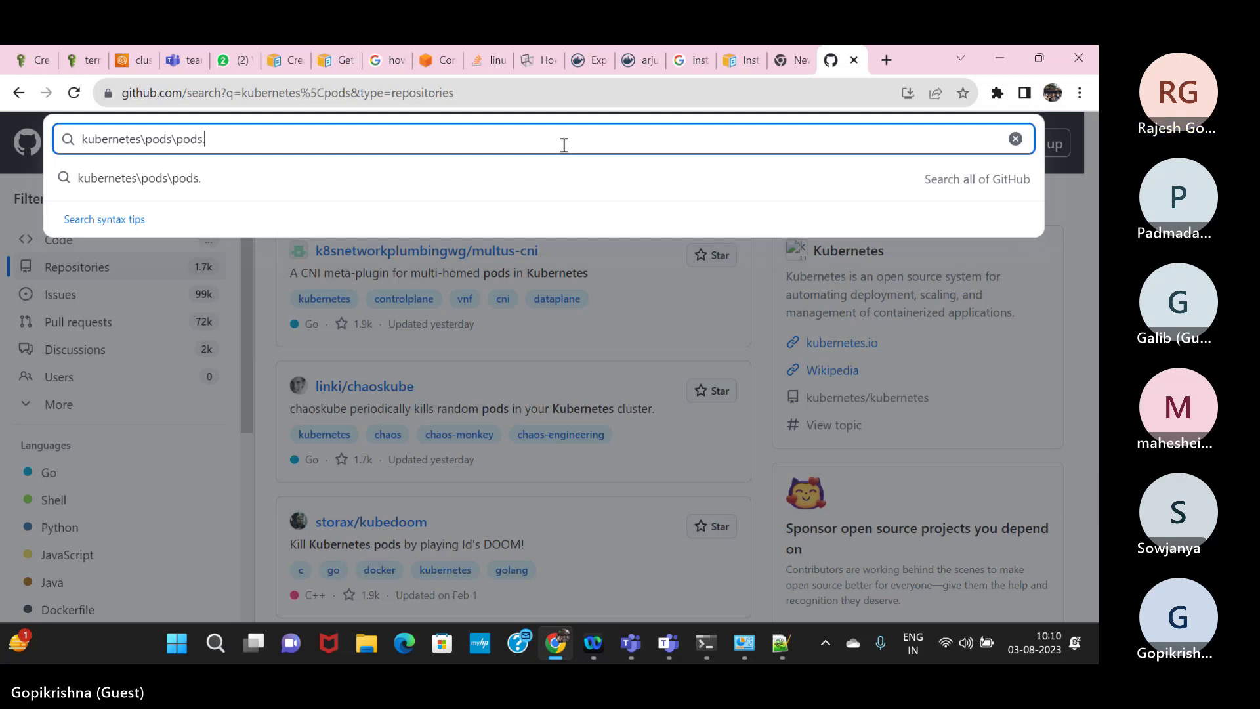
text(ymn)
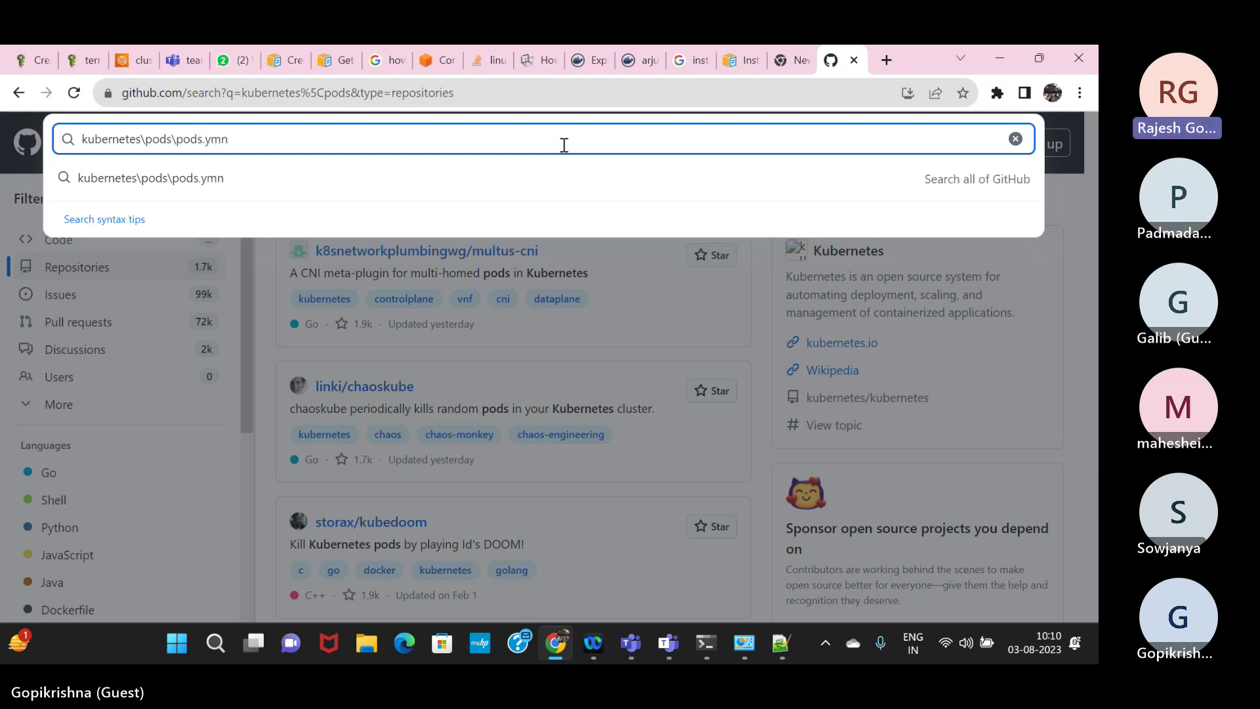
key(BackSpace)
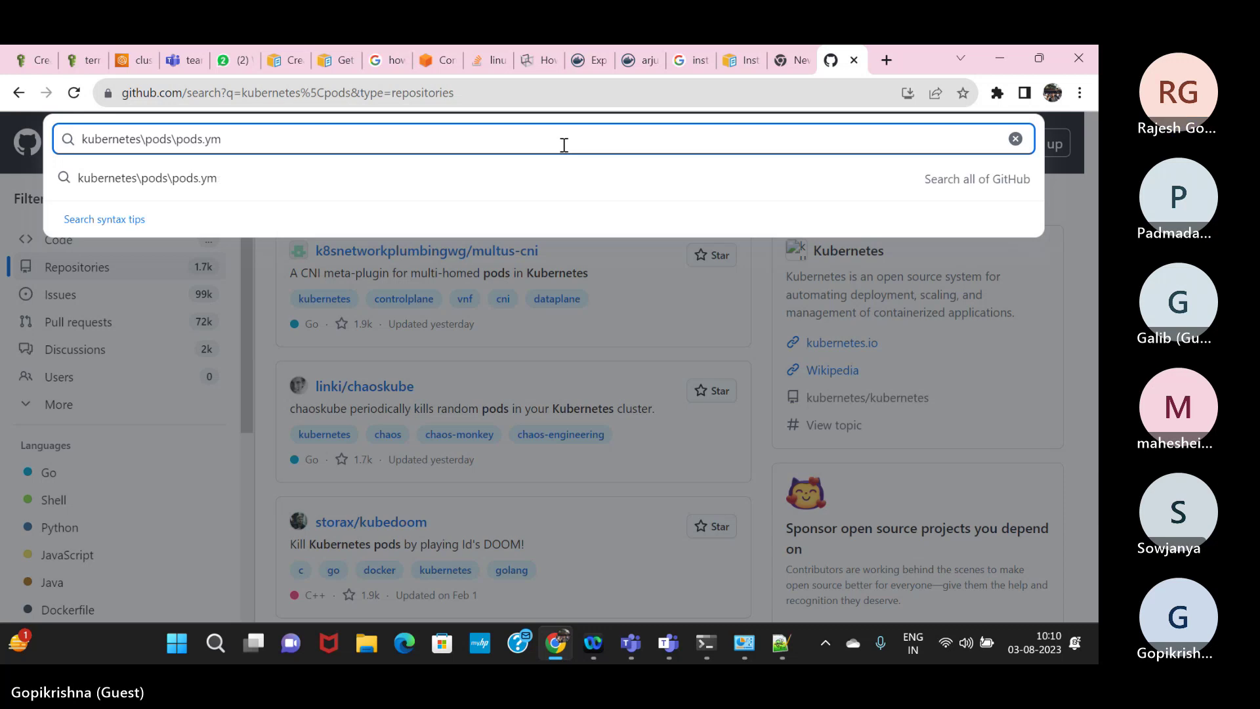
text(l)
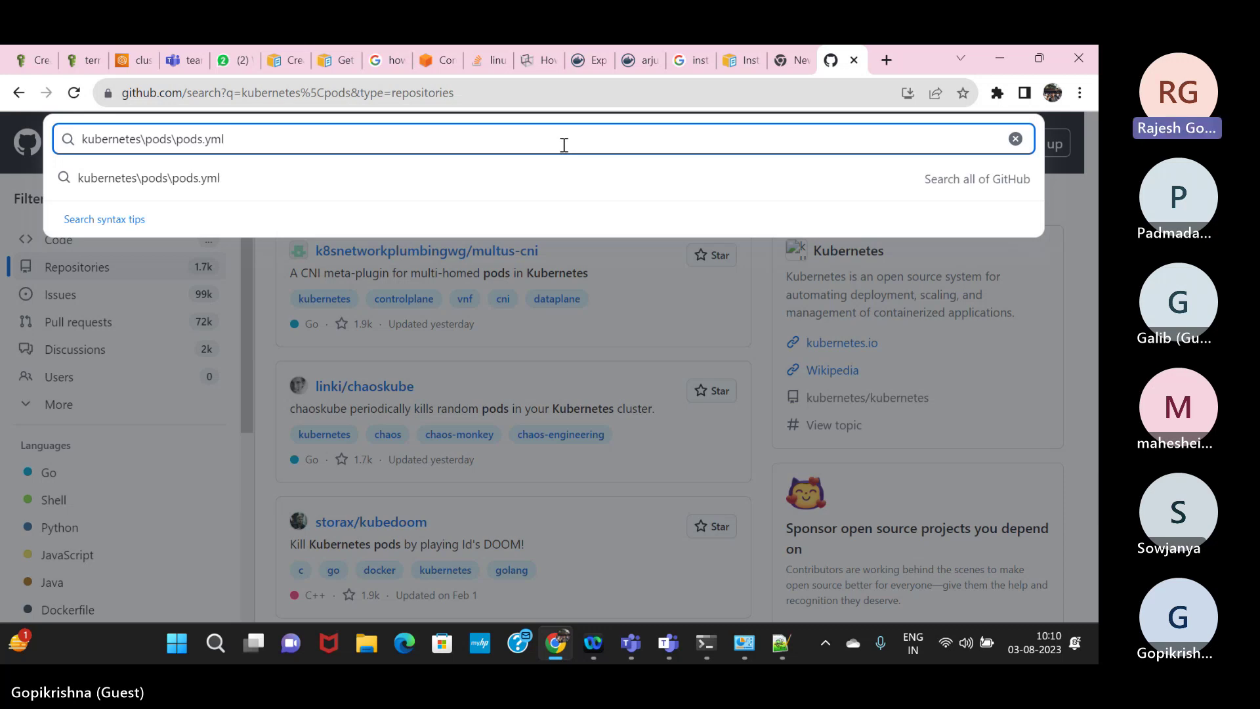
key(Return)
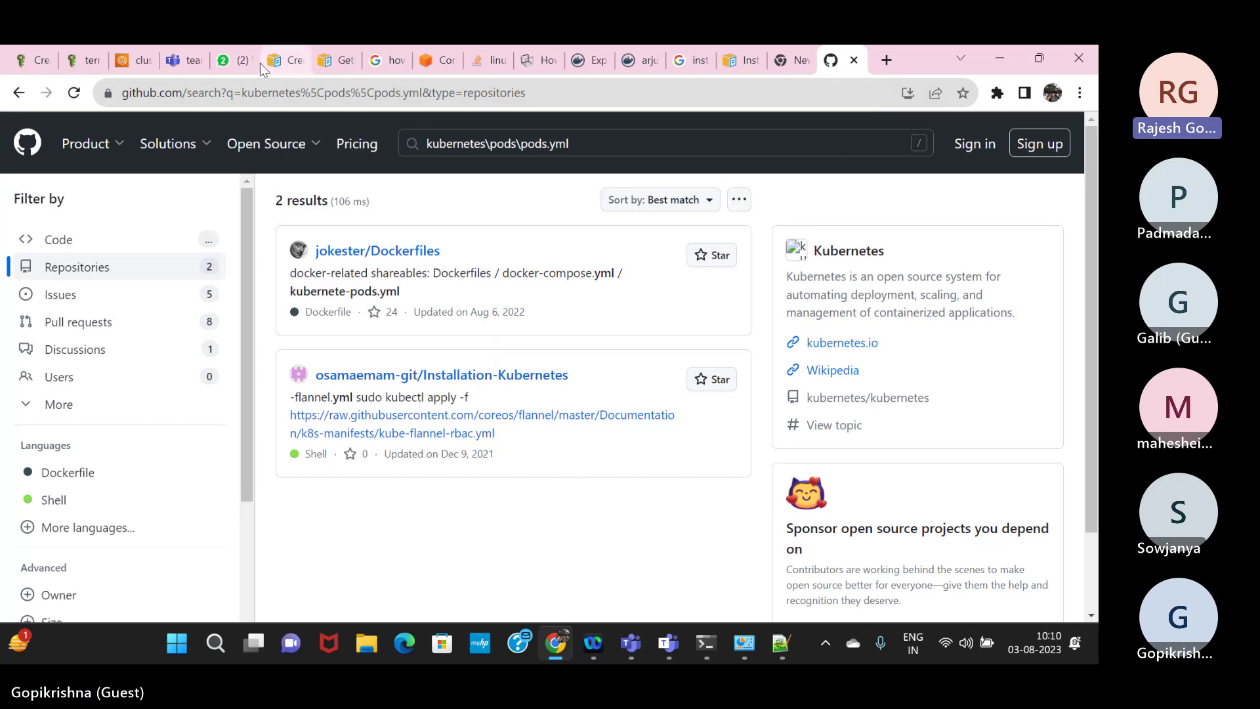
click(235, 60)
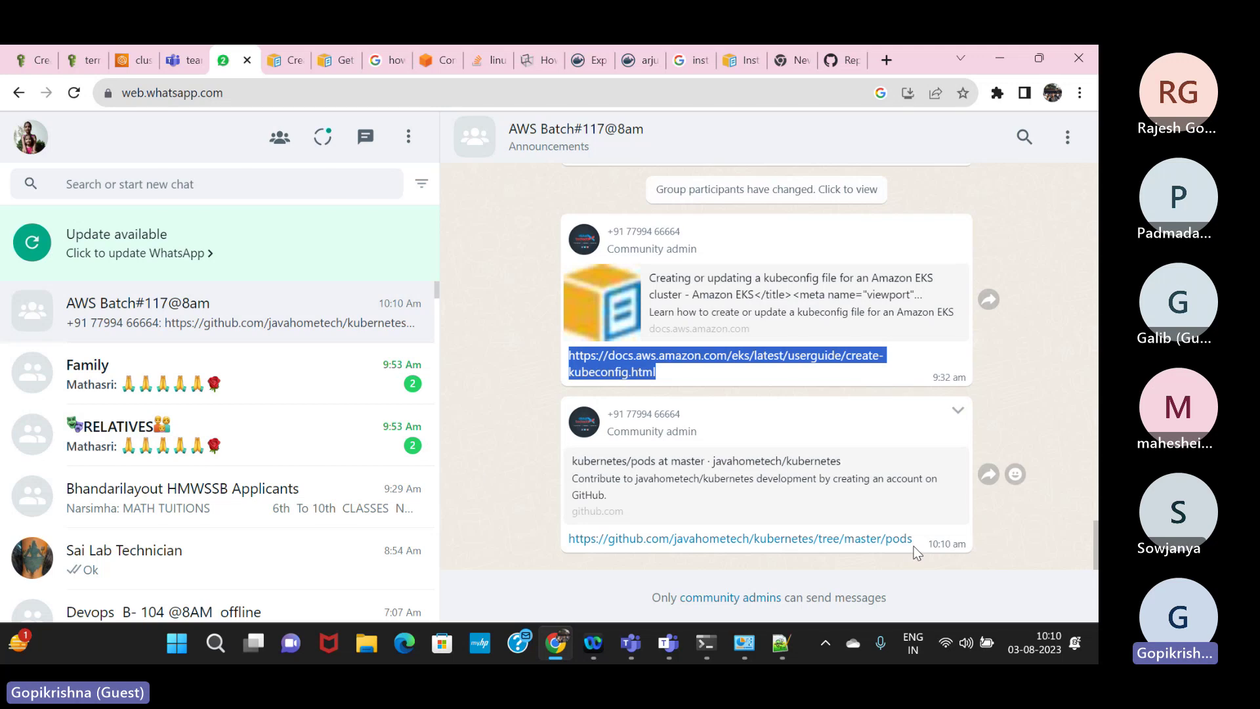
Open the javahometech/kubernetes GitHub pods link from the AWS Batch chat in a new tab
drag(909, 539, 514, 533)
key(ctrl+c)
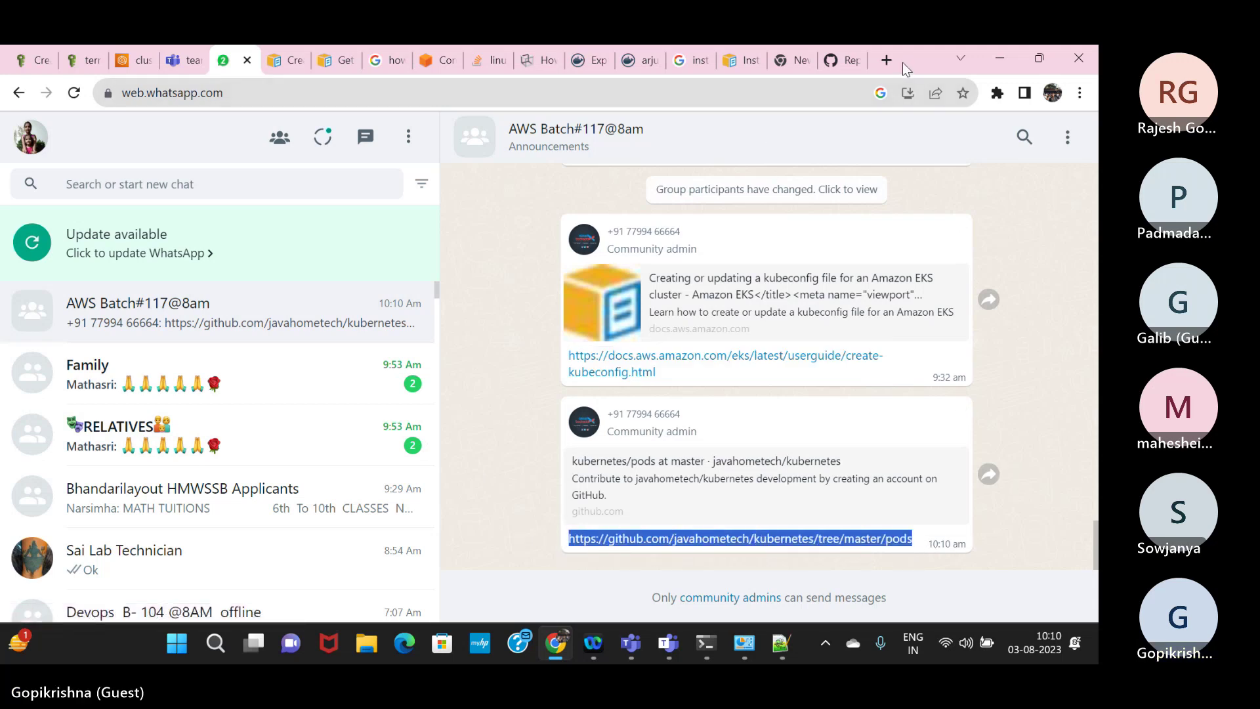
click(886, 60)
key(ctrl+v)
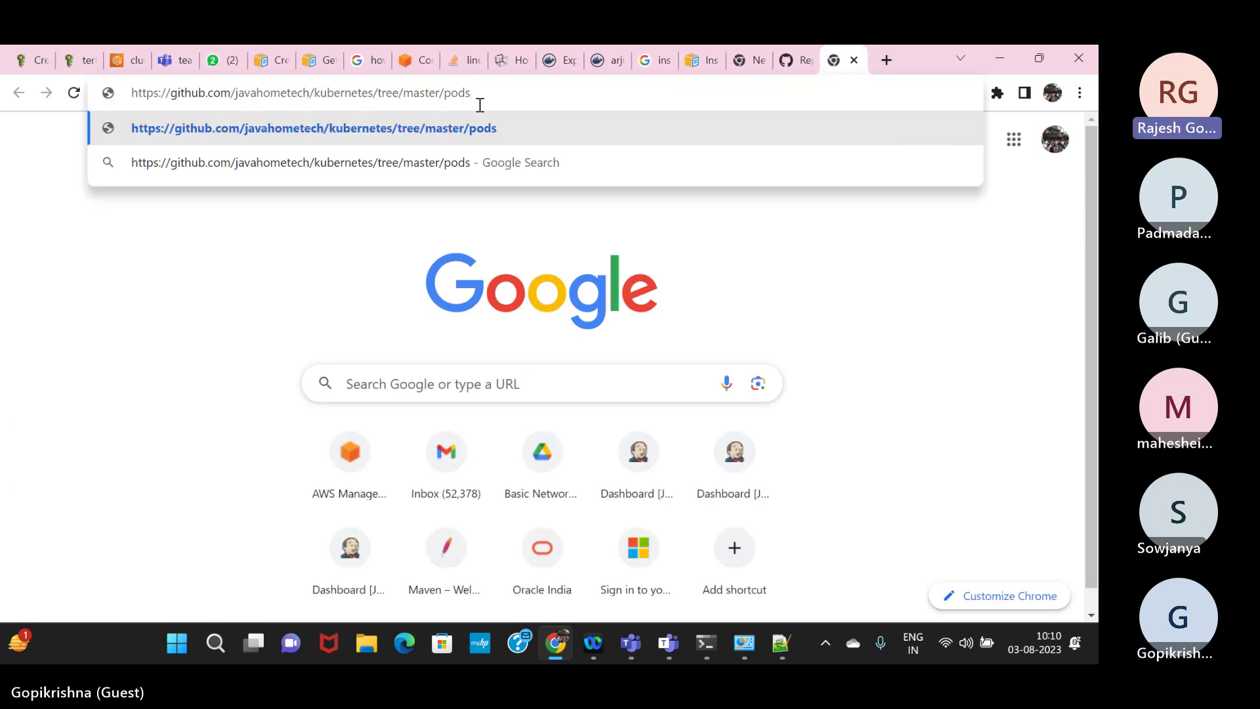
key(Return)
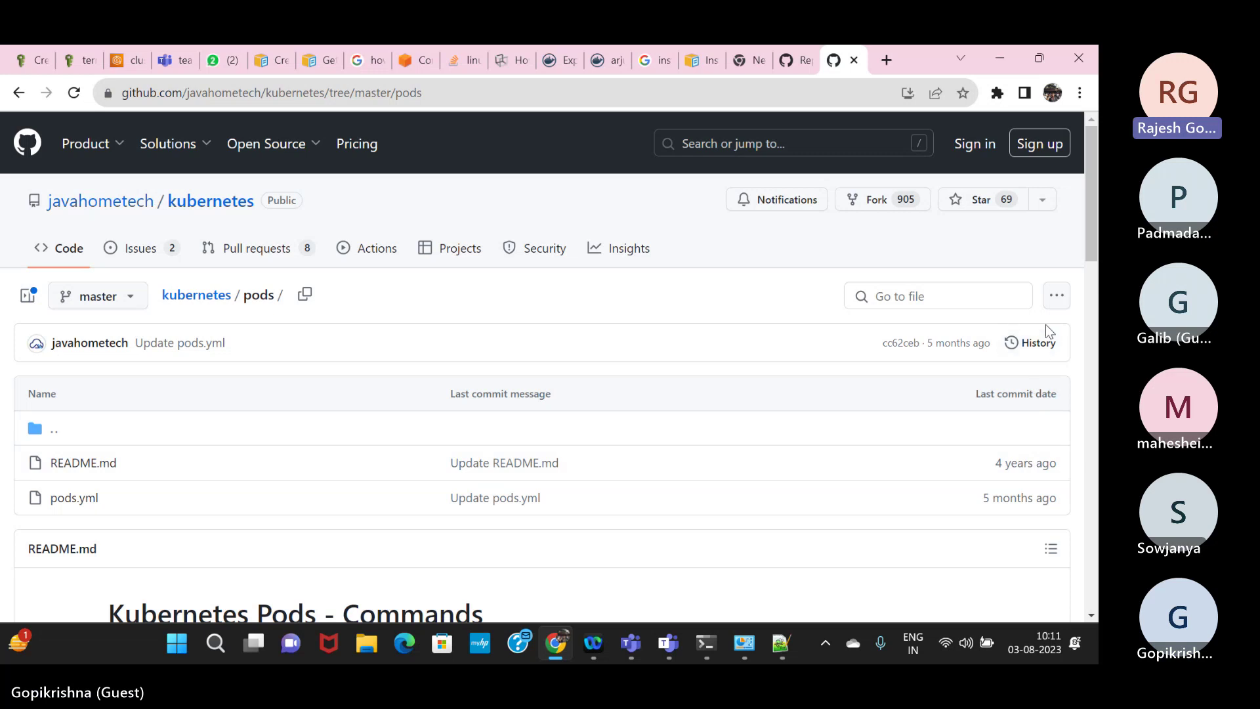
Start forking javahometech/kubernetes and sign in to GitHub with the autofilled account
click(874, 203)
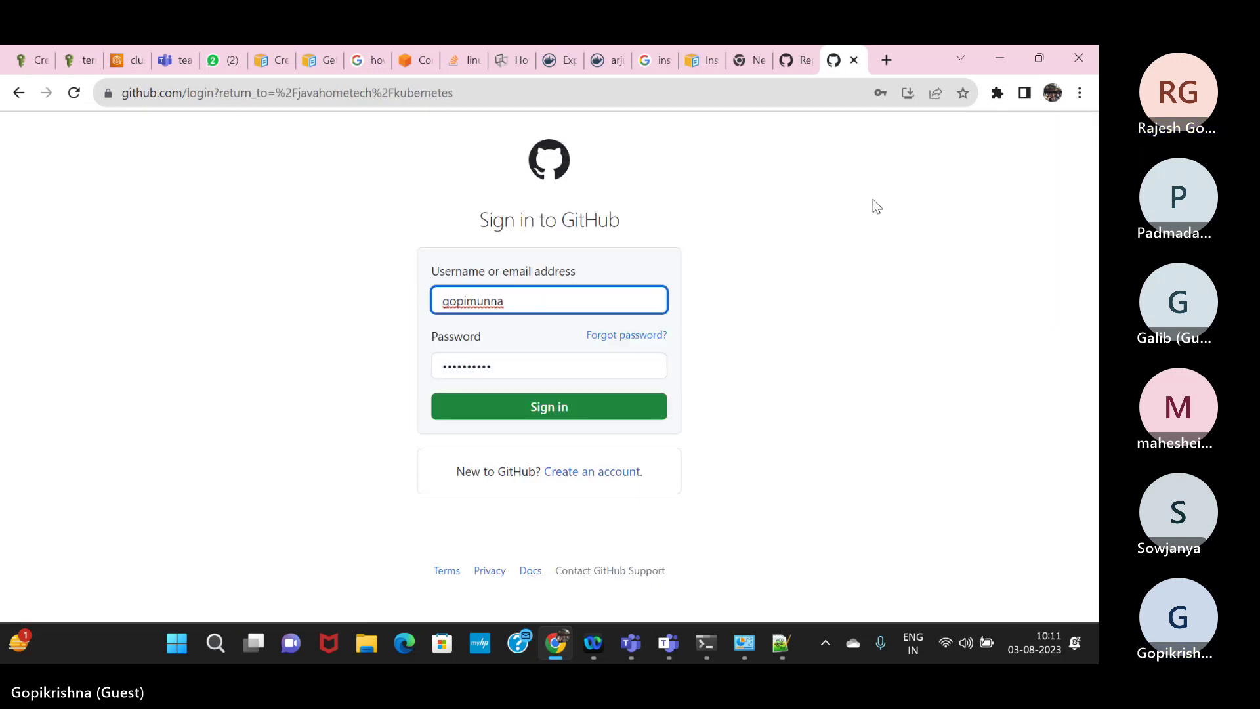
click(589, 413)
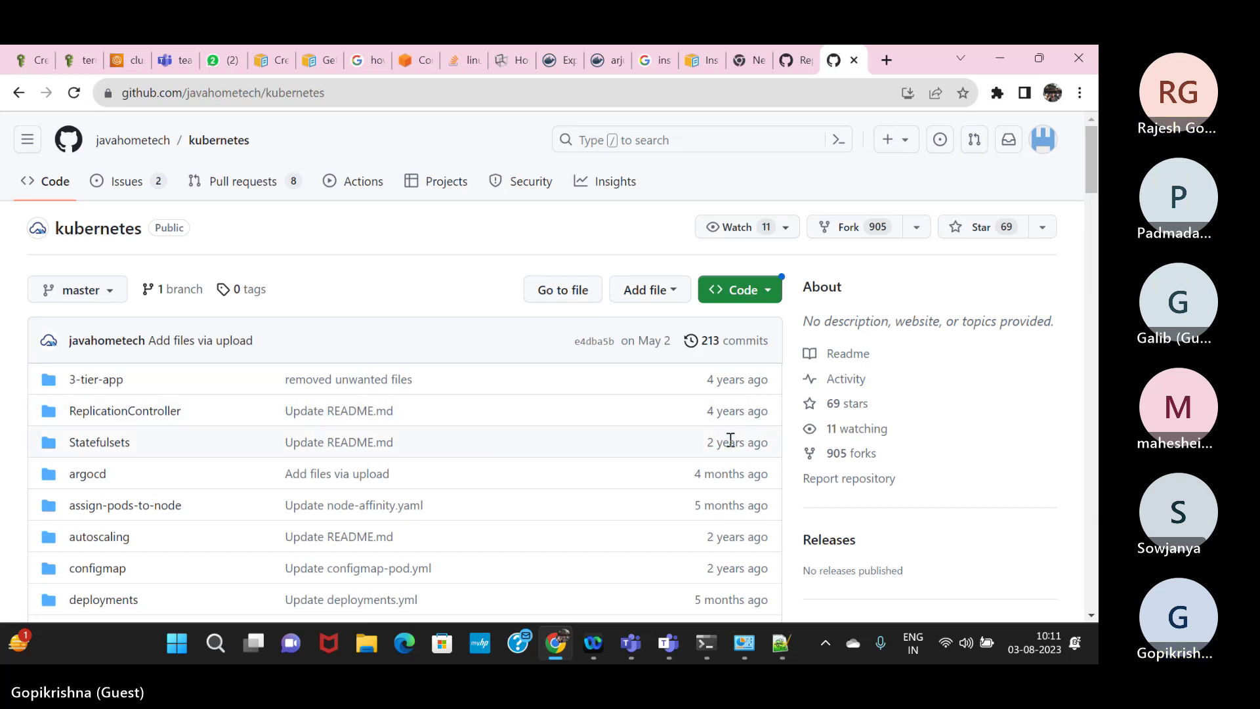
Open the repository's pods folder from the file list, going back once and reopening it
scroll(730, 440, down, 4)
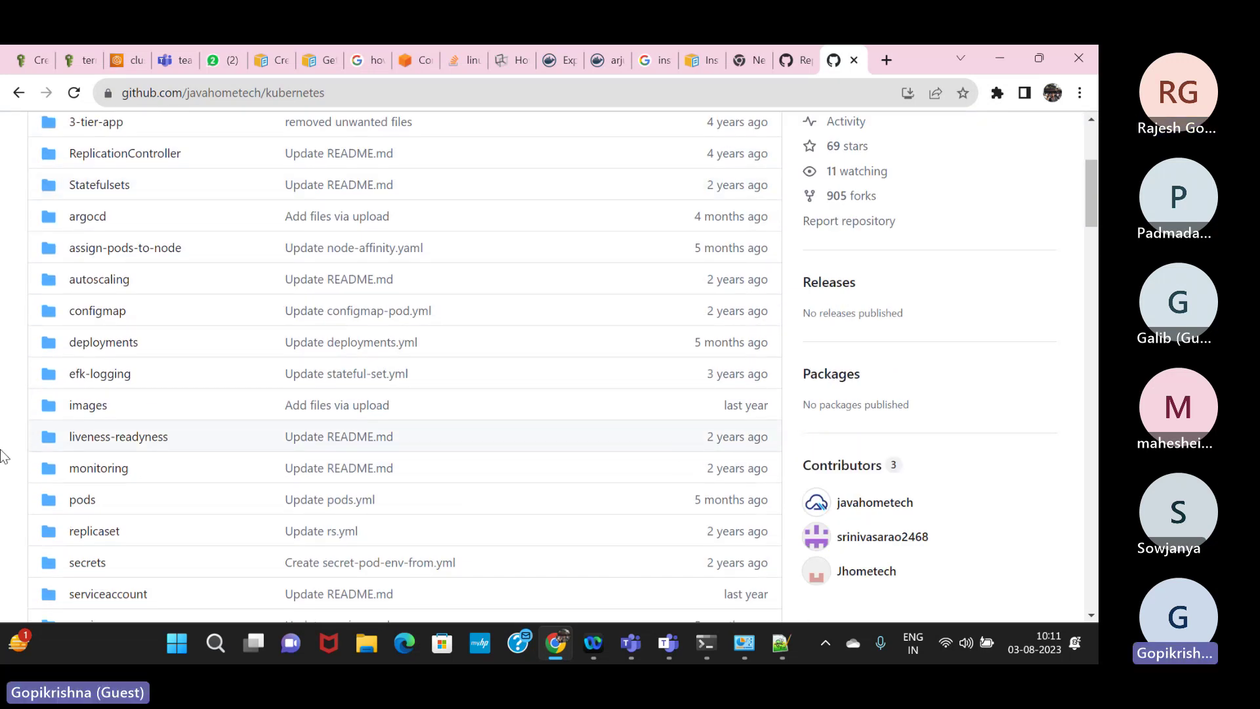
click(83, 504)
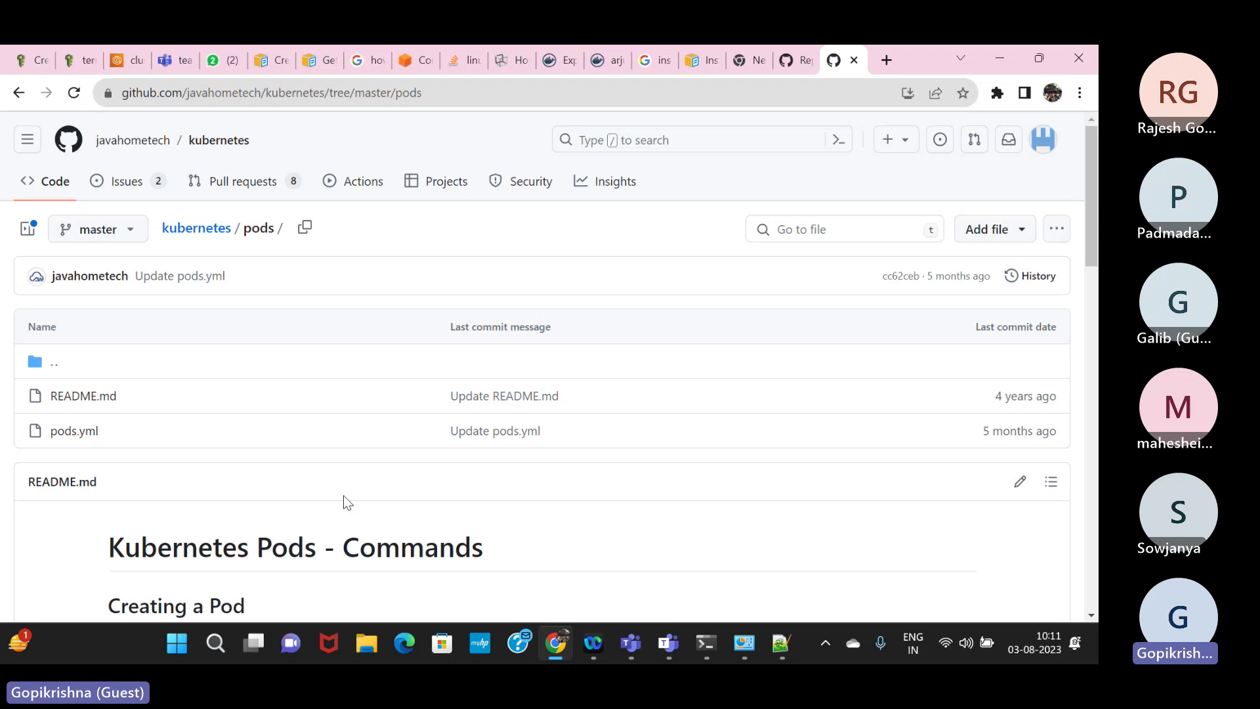
scroll(348, 503, down, 3)
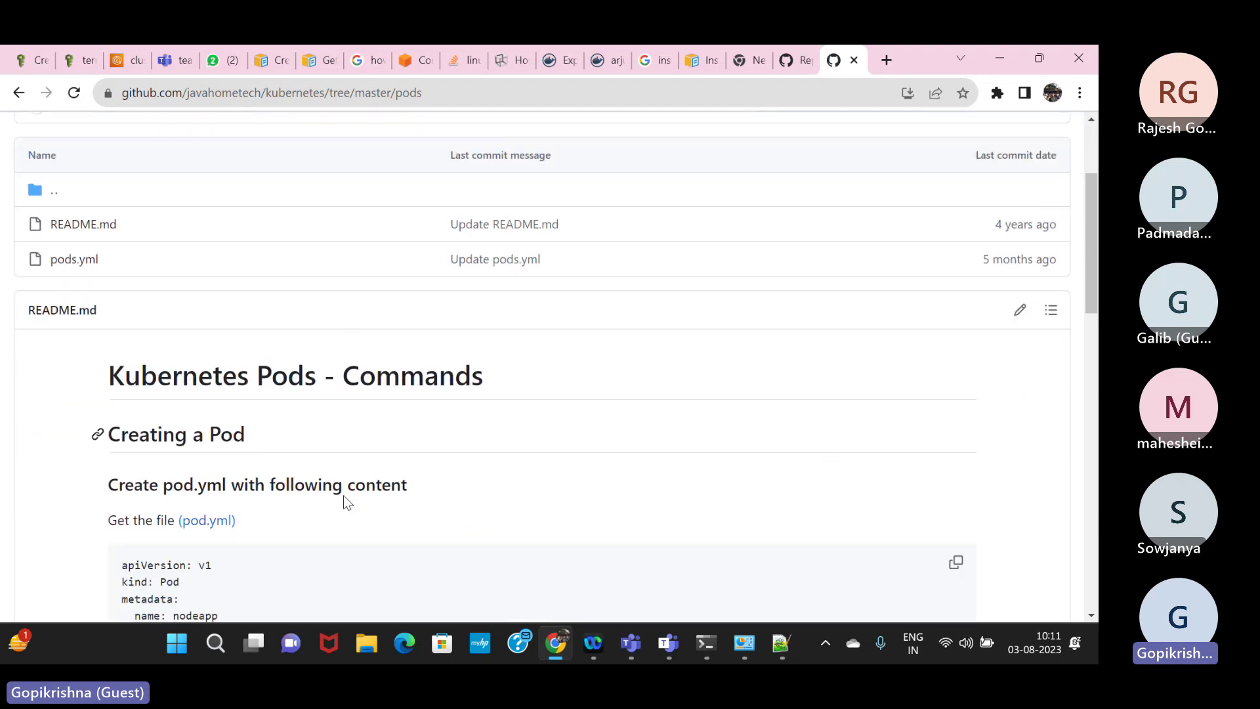
scroll(348, 503, up, 1)
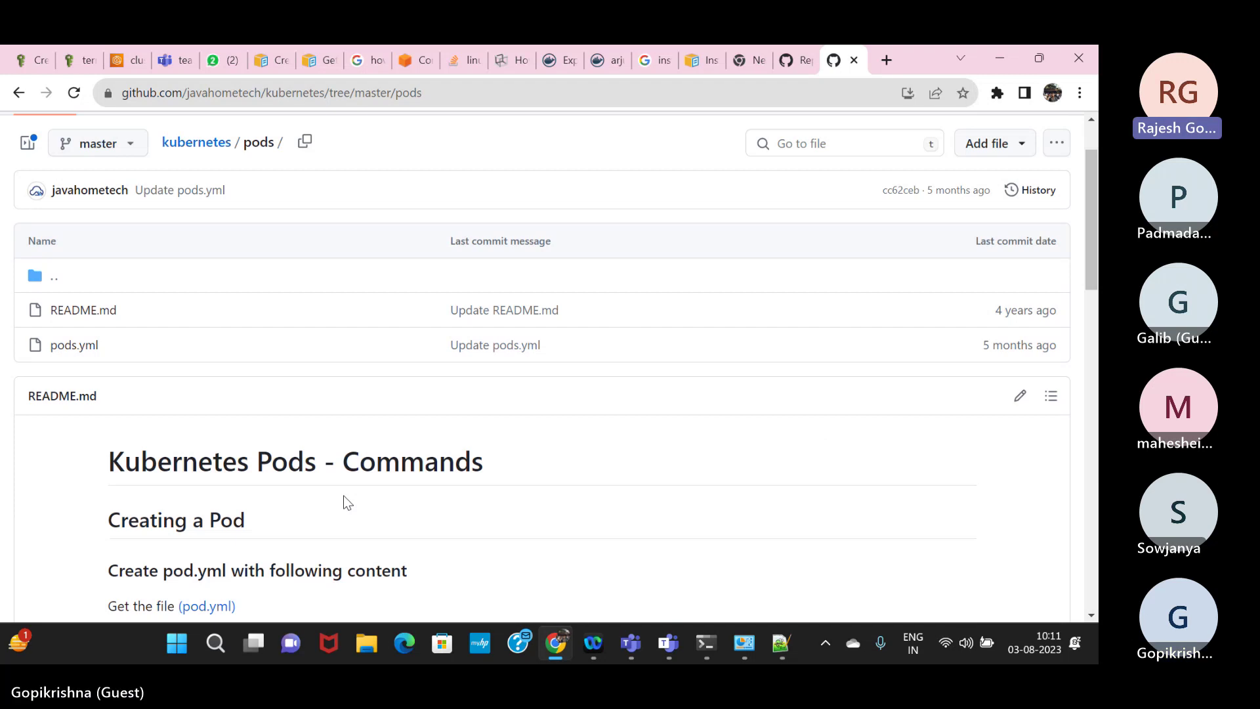
scroll(348, 503, up, 1)
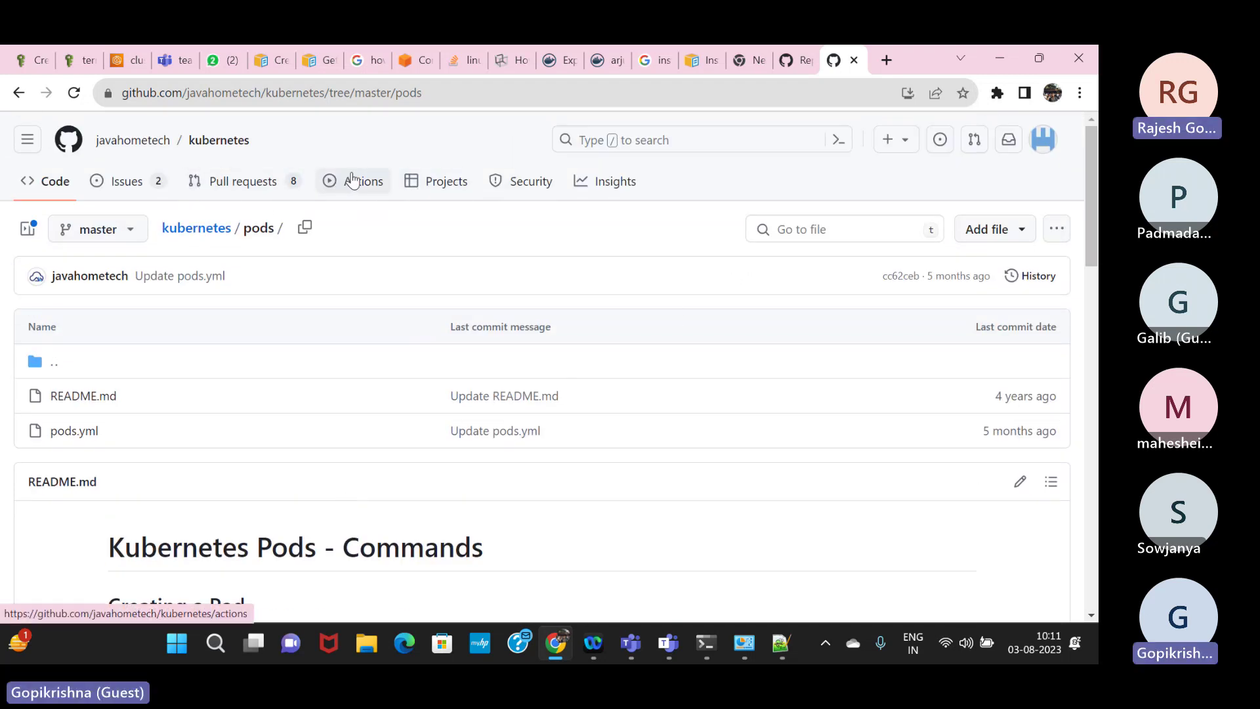
click(18, 92)
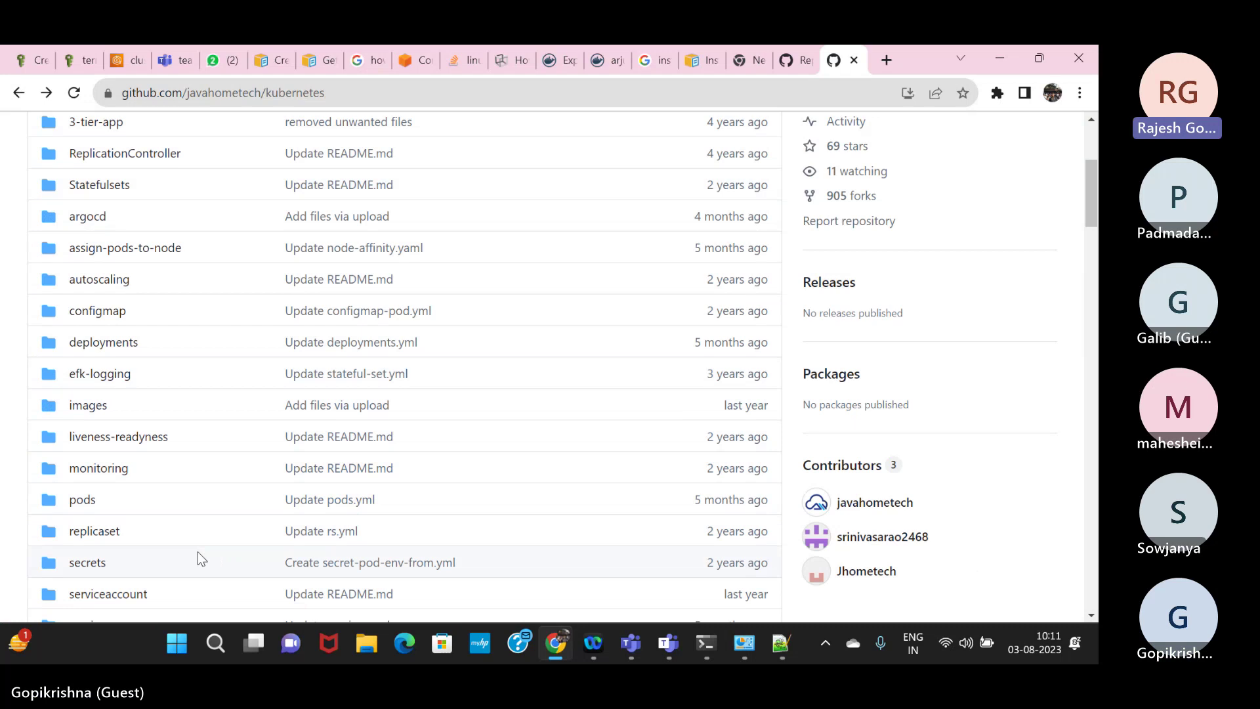
click(90, 502)
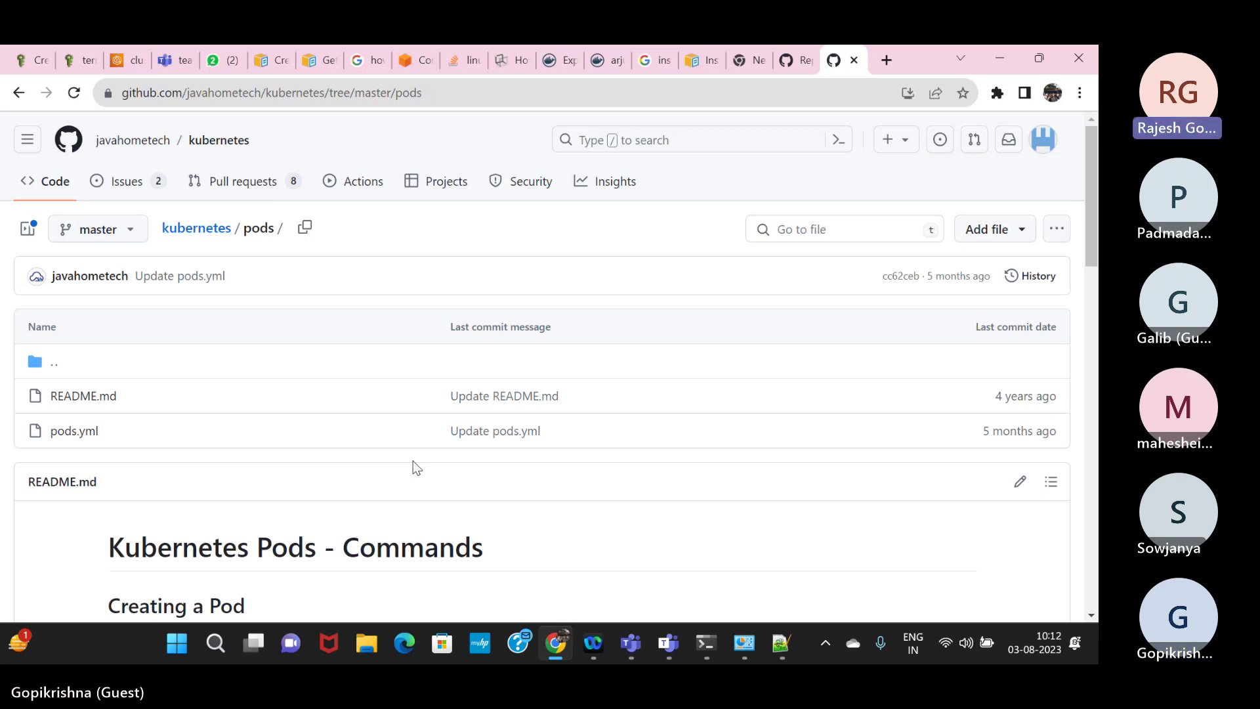
click(105, 399)
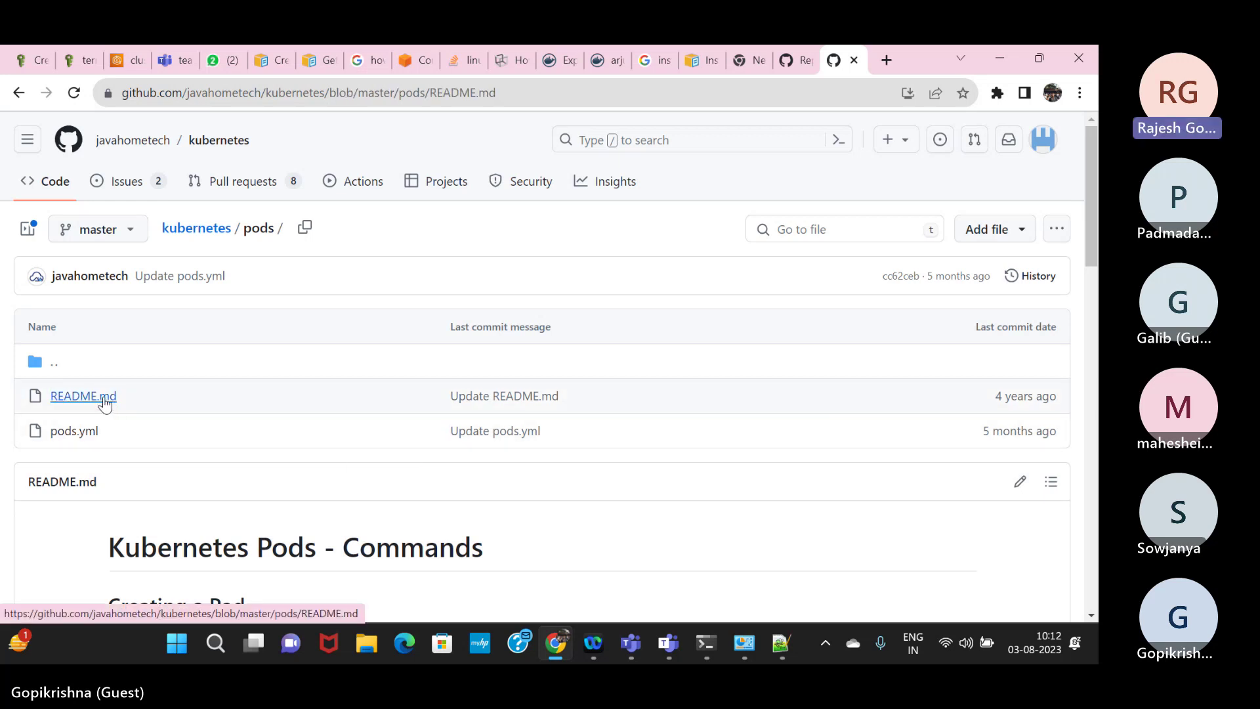
scroll(459, 454, down, 2)
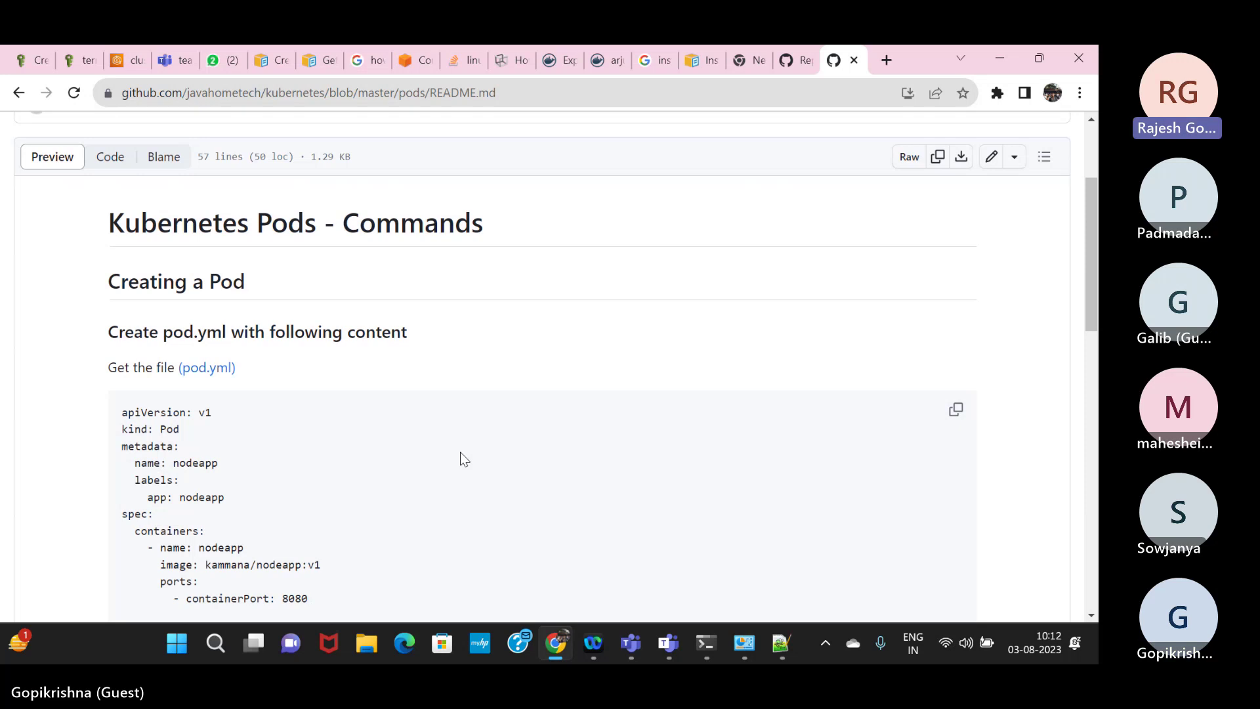
scroll(465, 458, down, 1)
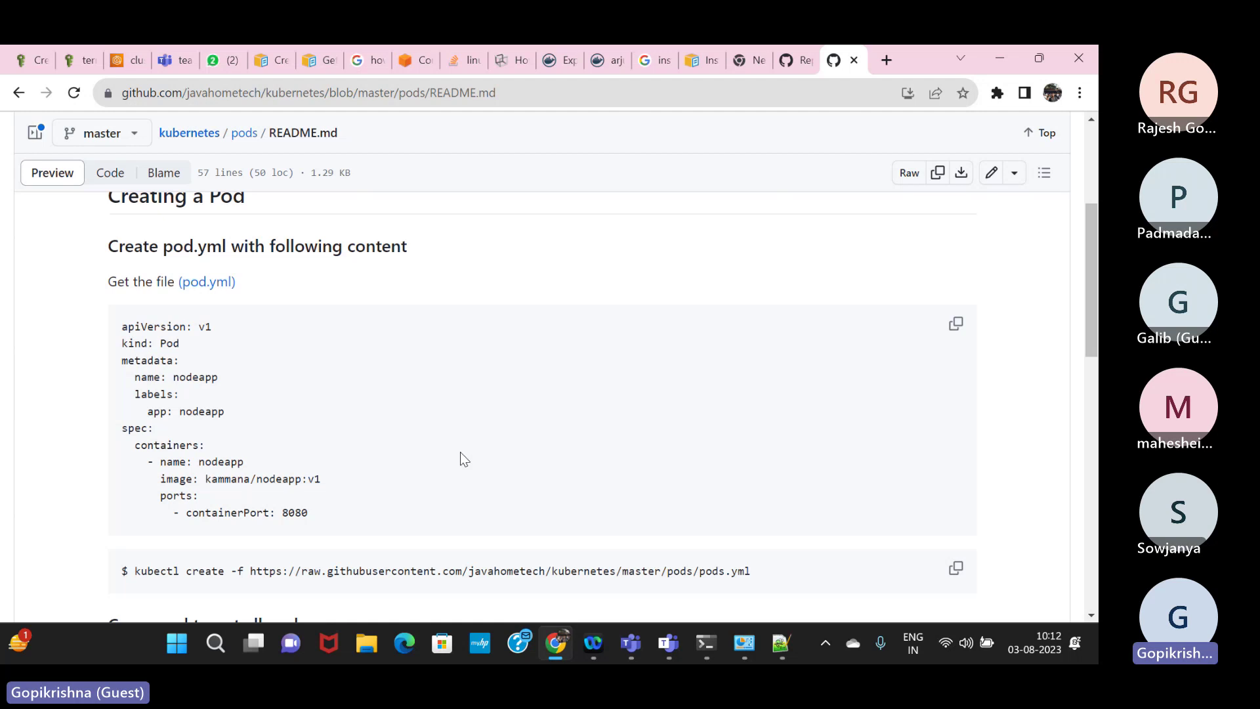
scroll(459, 451, up, 1)
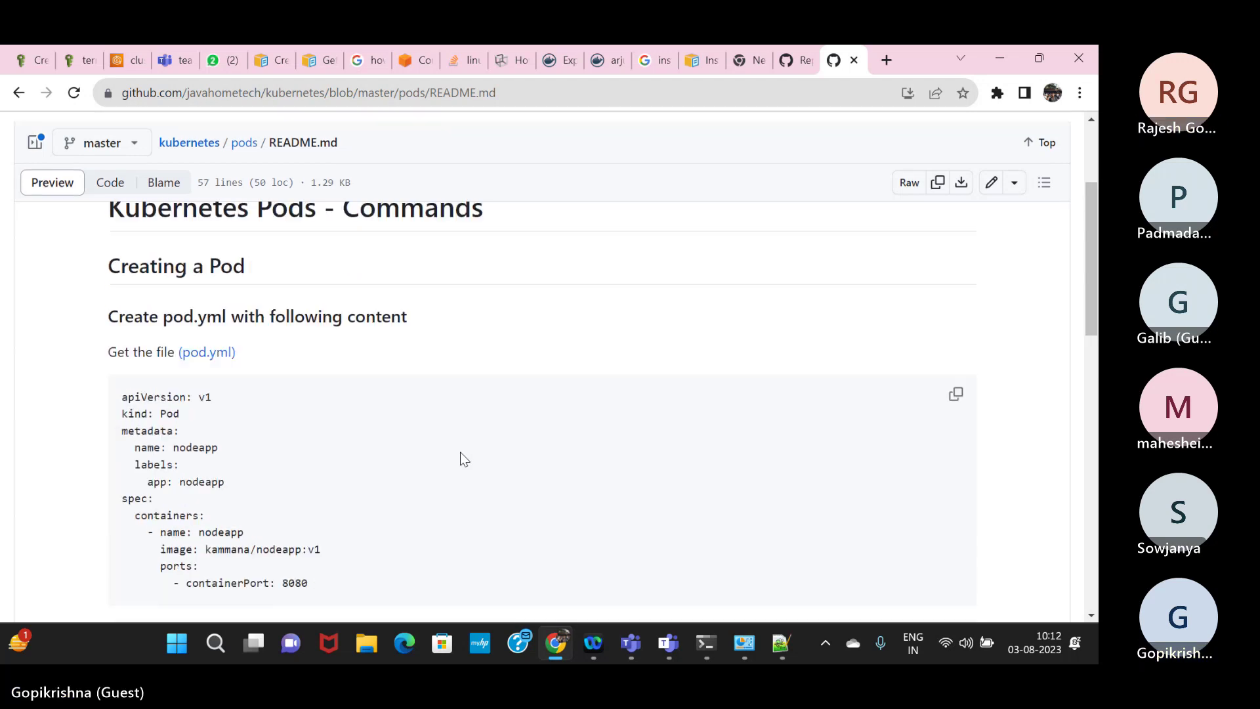
click(18, 93)
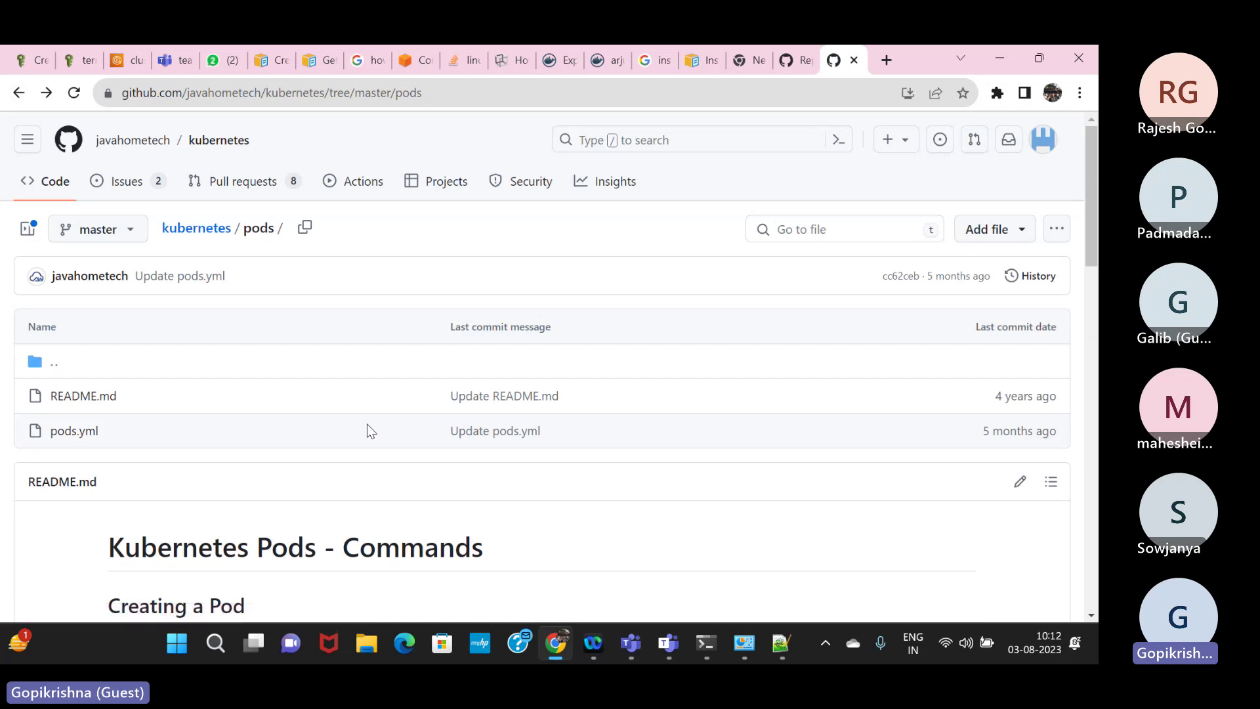
View the pods.yml file on GitHub, then close that tab to return to WhatsApp Web
click(74, 431)
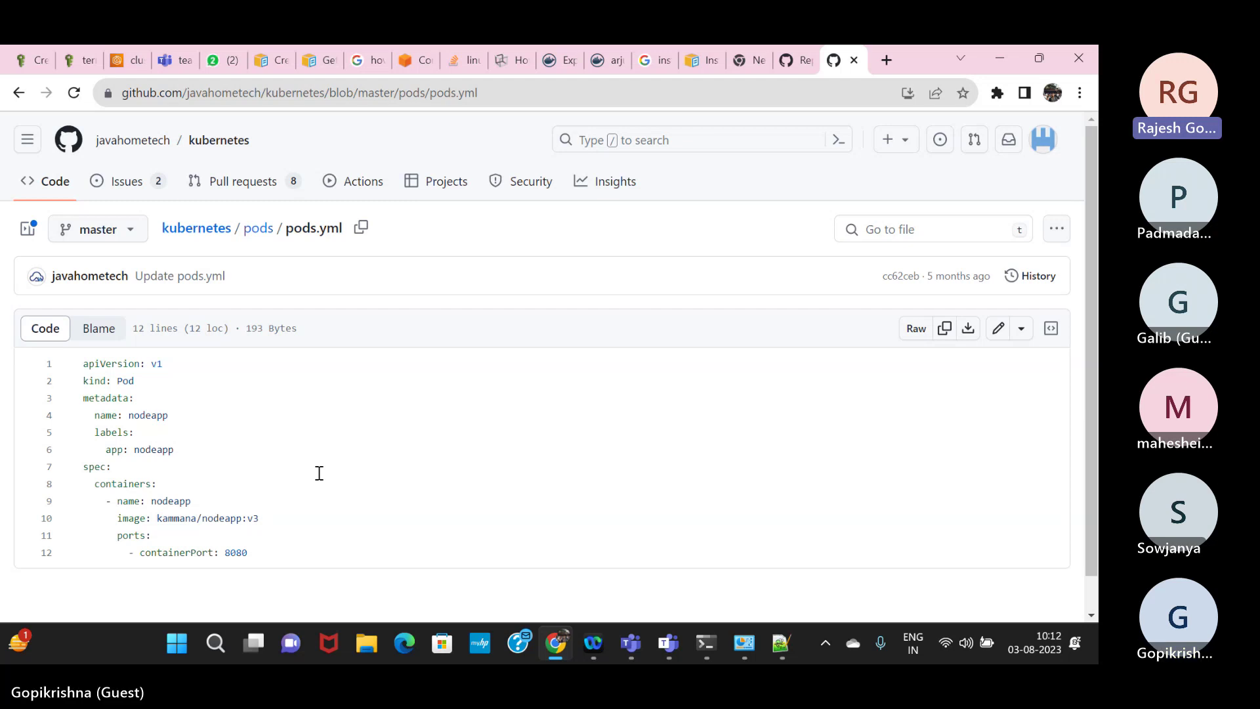
click(854, 61)
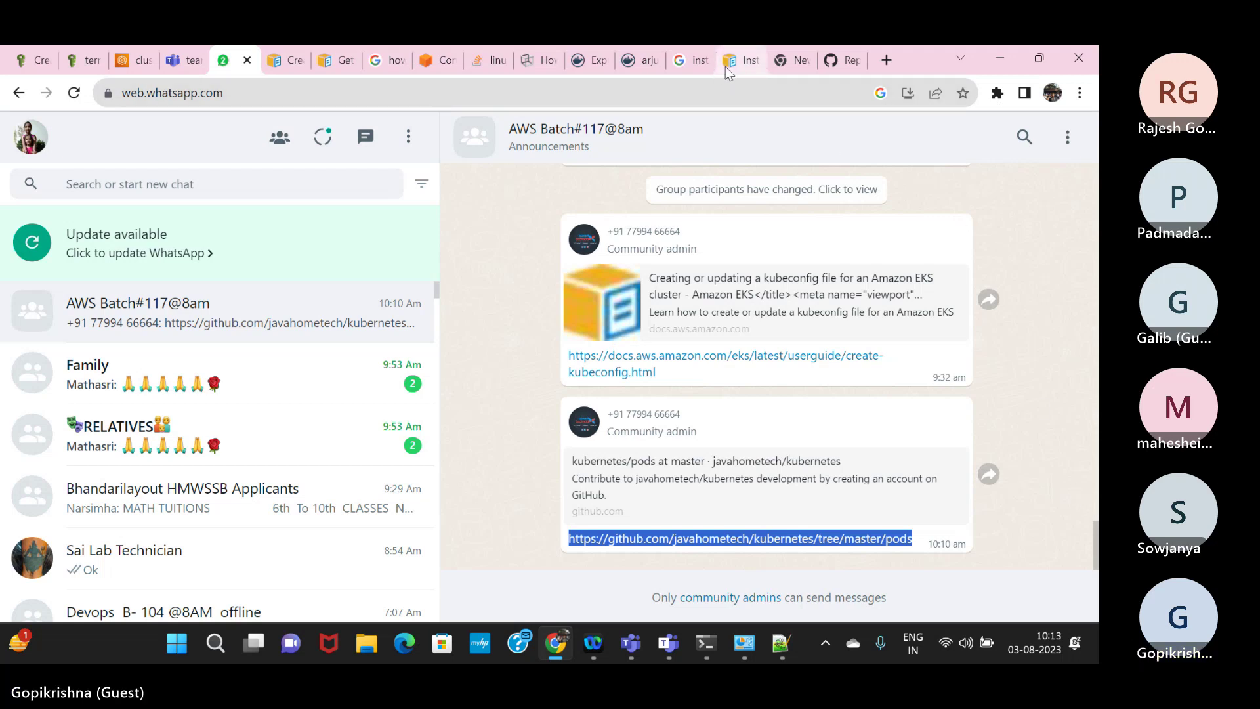
Close the empty tab, GitHub search and Google search tabs, then return to WhatsApp Web
click(804, 58)
click(805, 61)
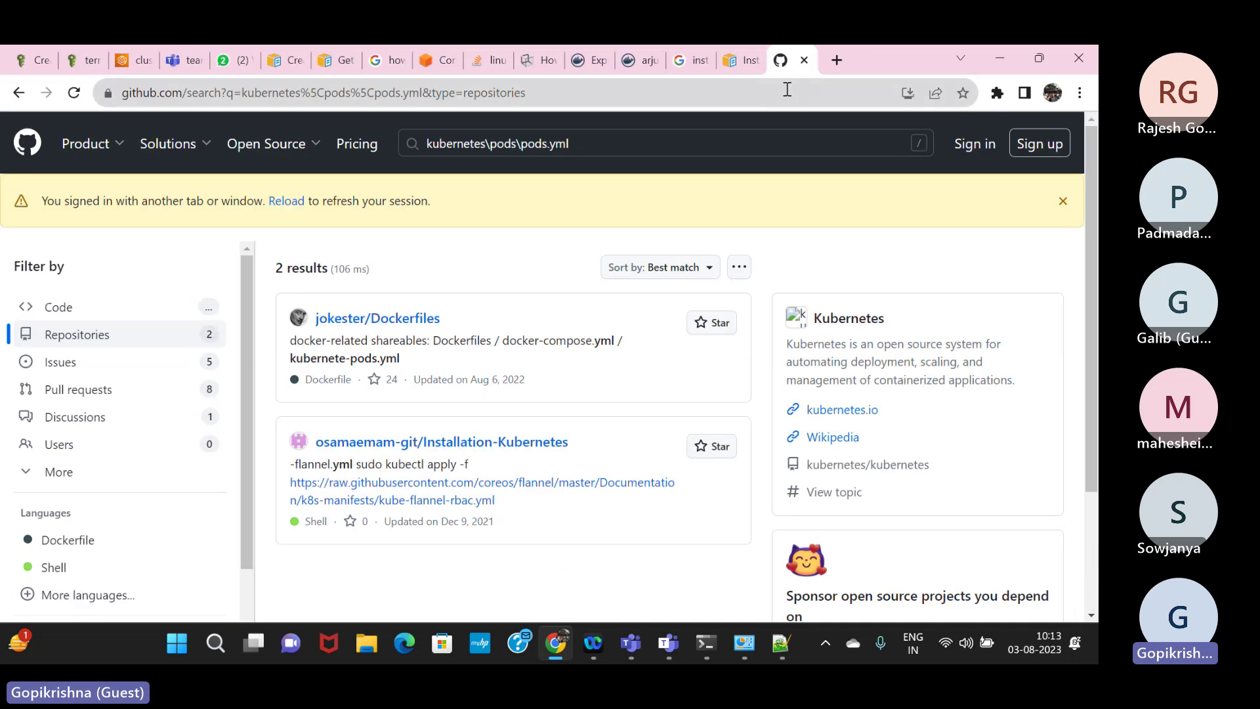
click(805, 60)
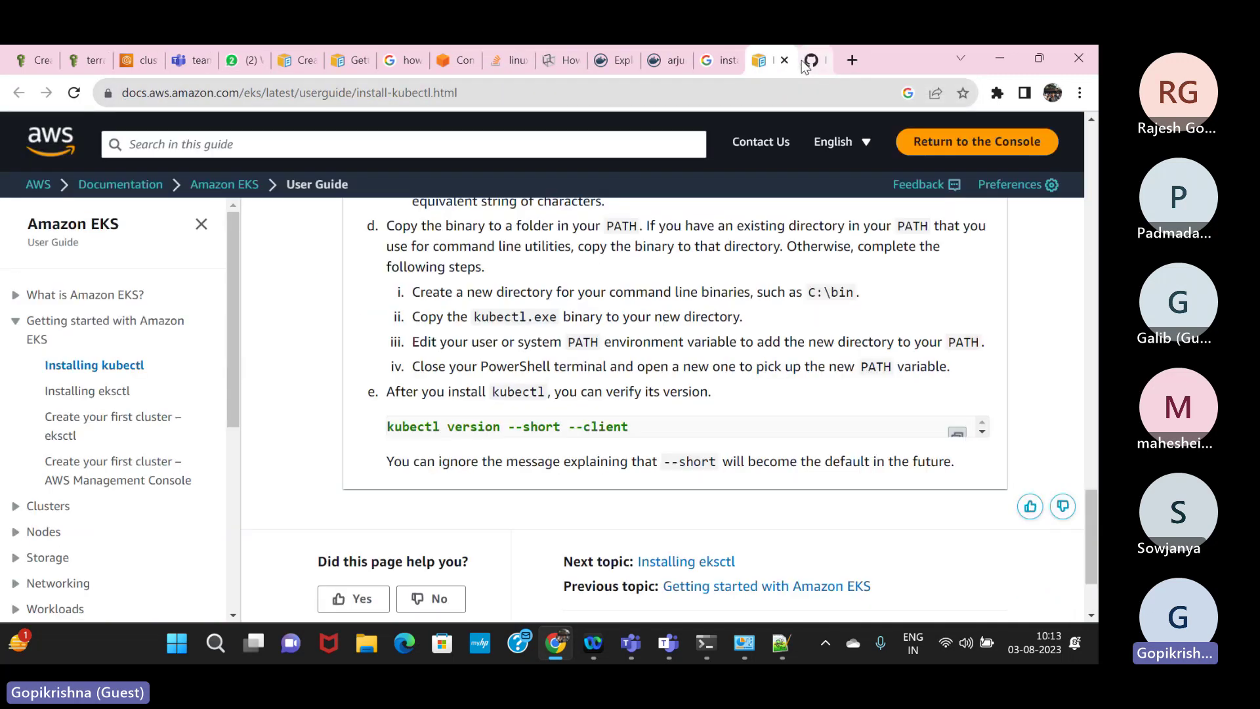
click(790, 62)
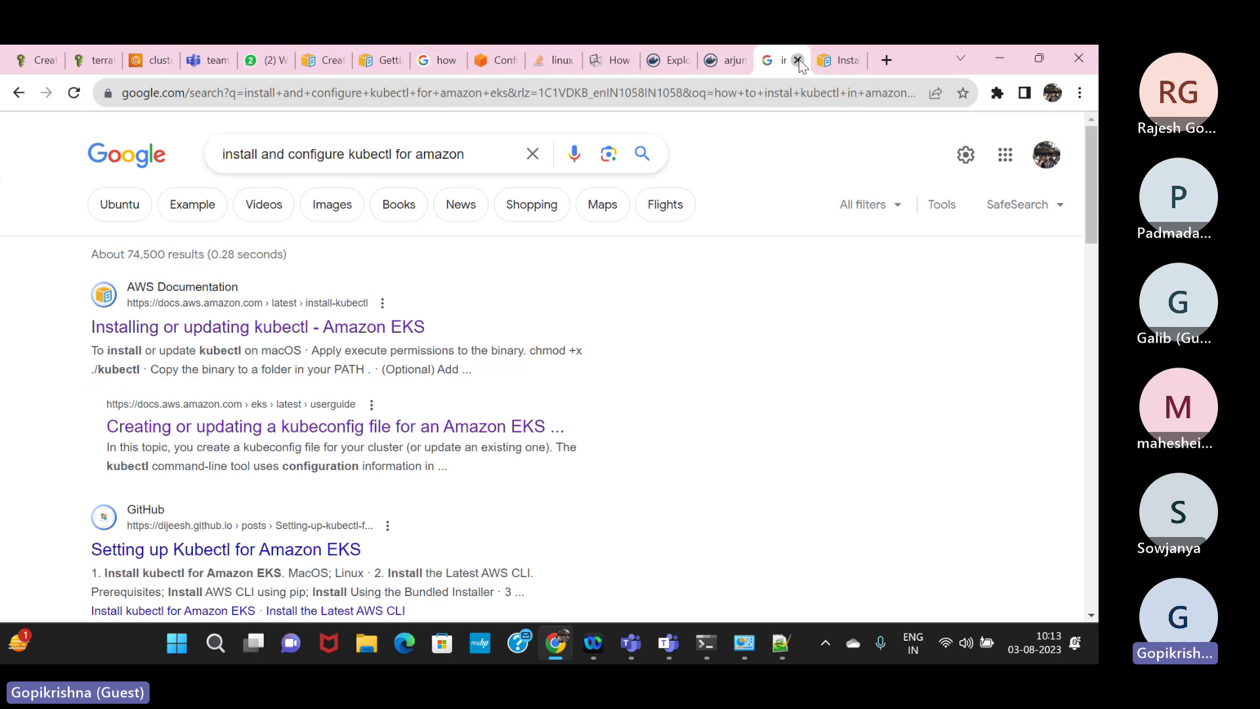
click(804, 60)
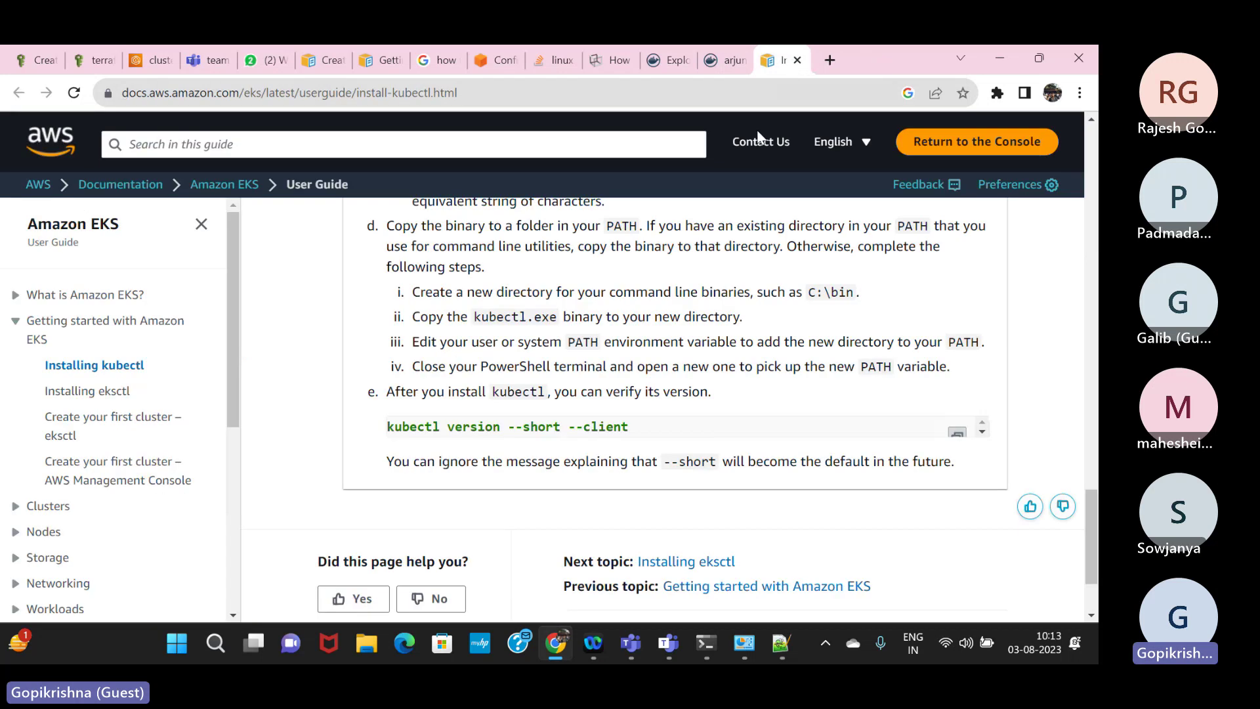
click(283, 61)
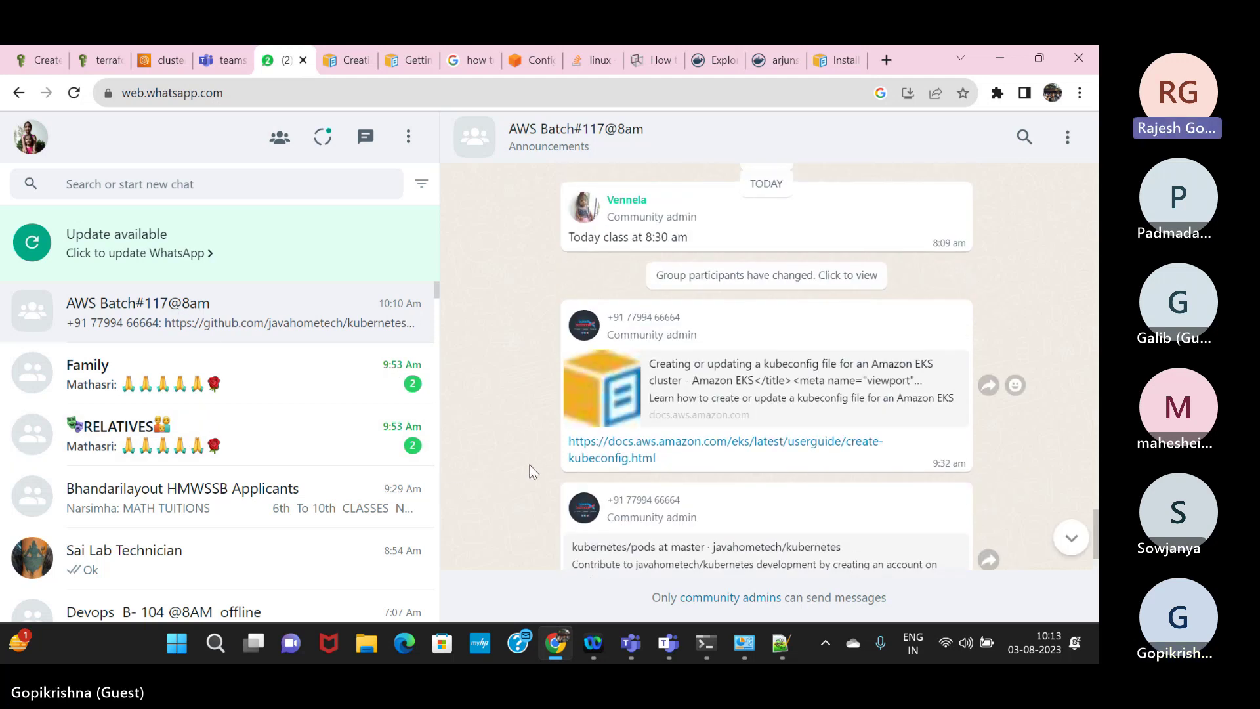
Deselect the GitHub link and scroll the AWS Batch chat to the shared pods.yml file (193 B)
click(533, 472)
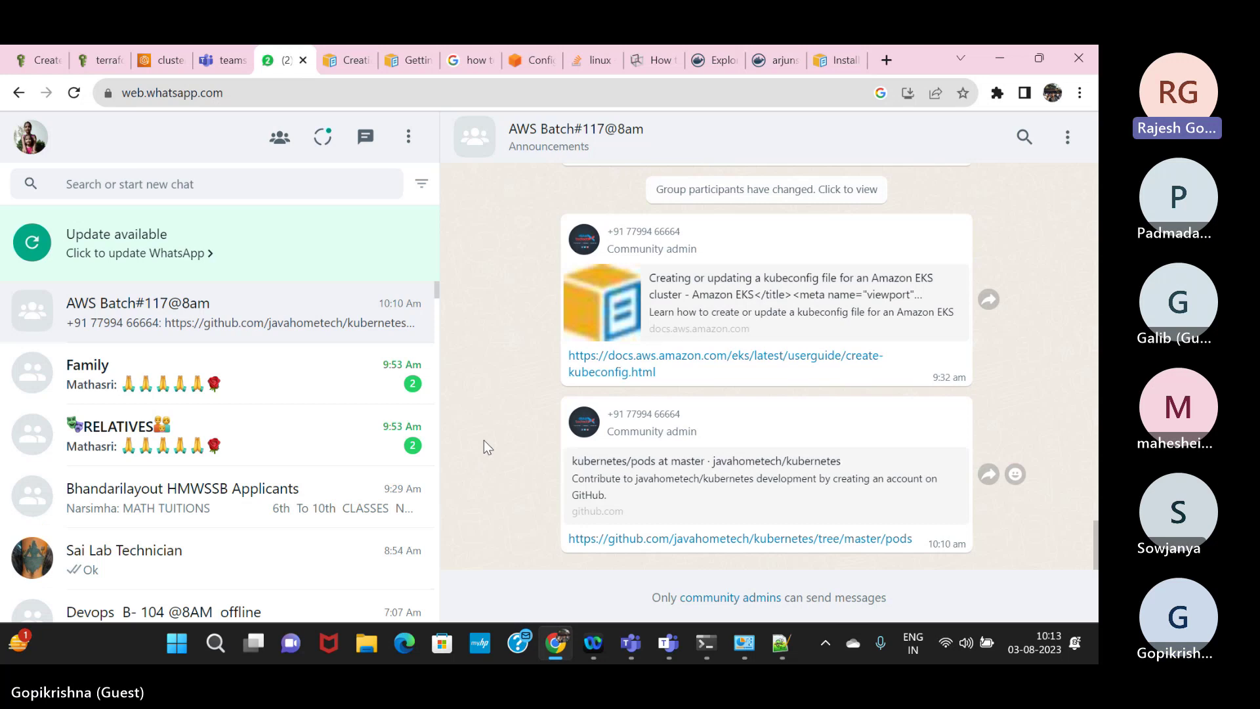
scroll(483, 440, up, 3)
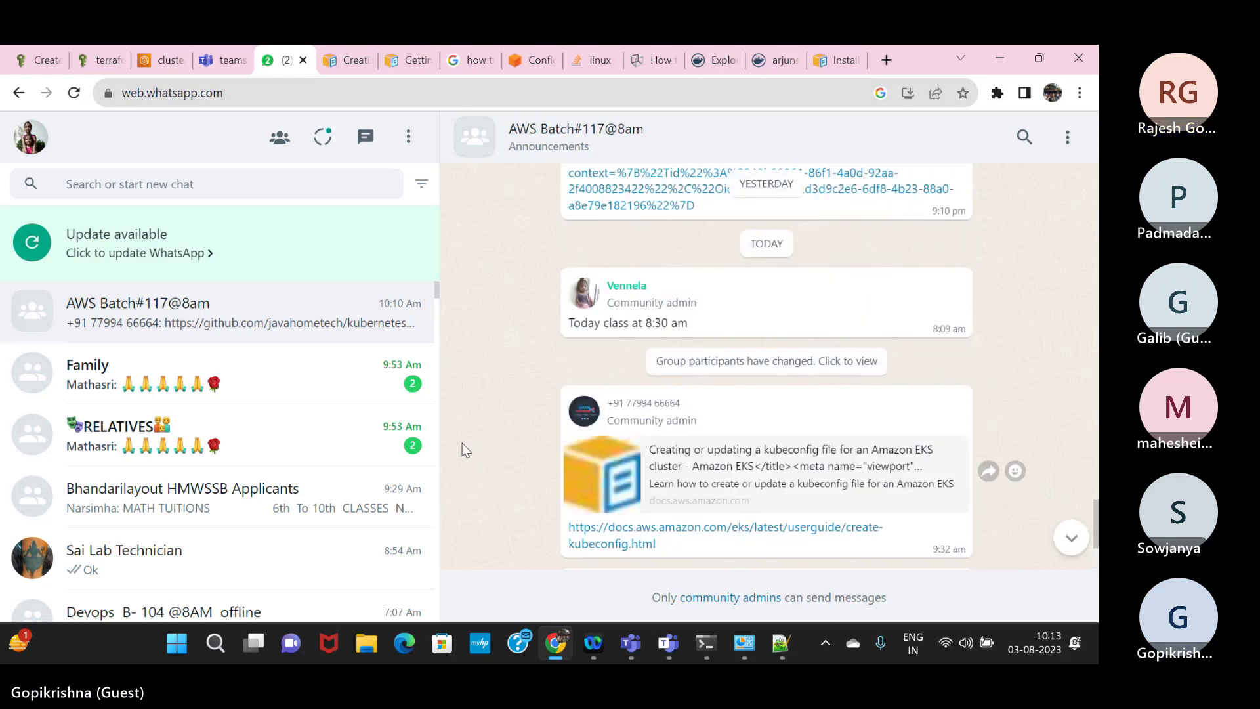
scroll(466, 450, up, 3)
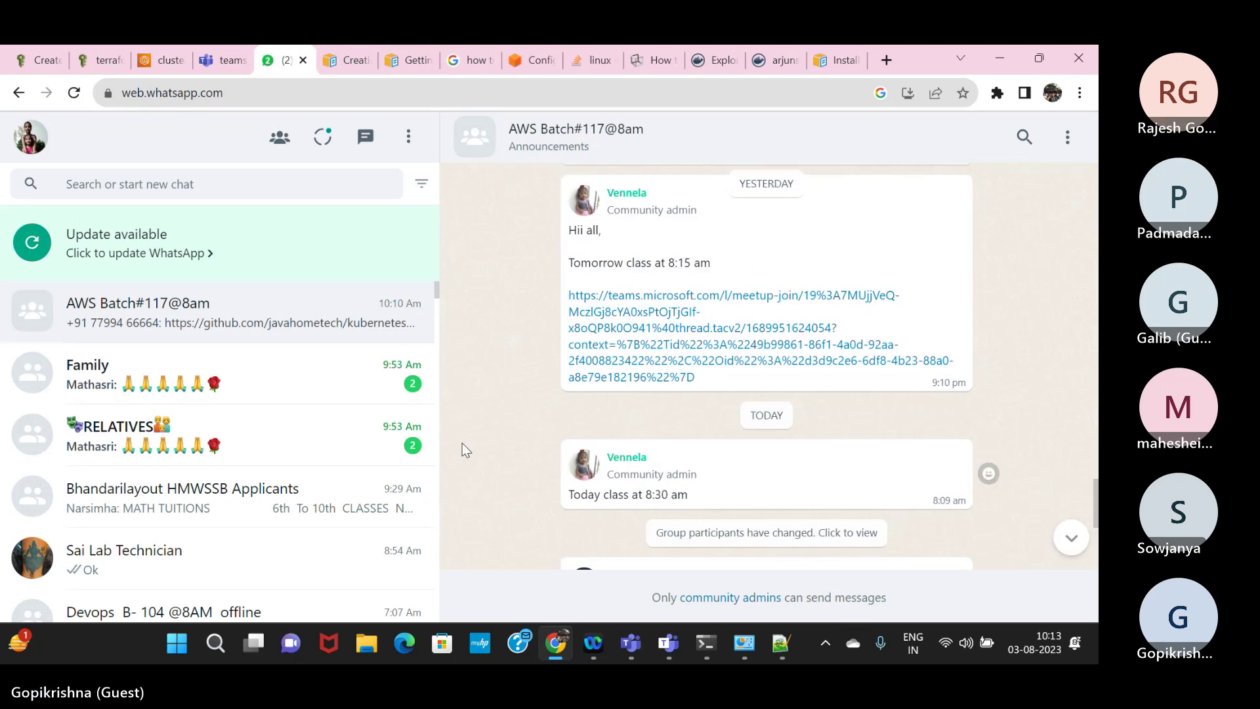
scroll(462, 443, down, 6)
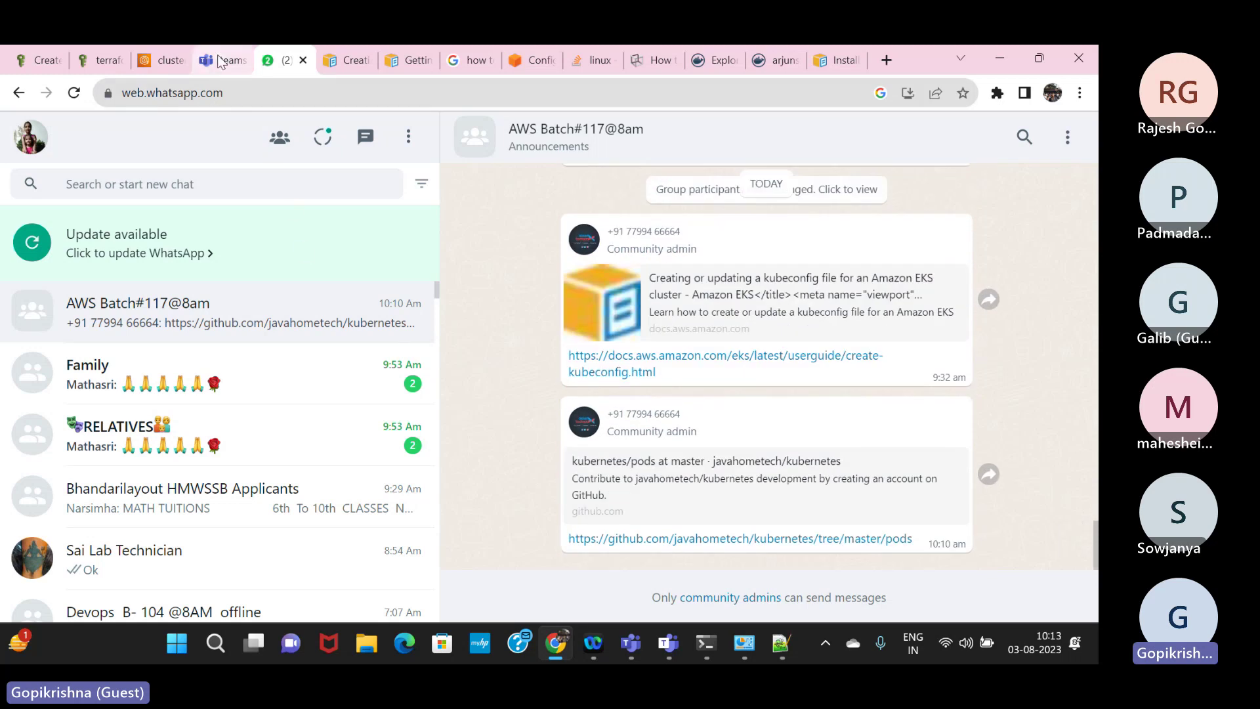
mouse_move(221, 61)
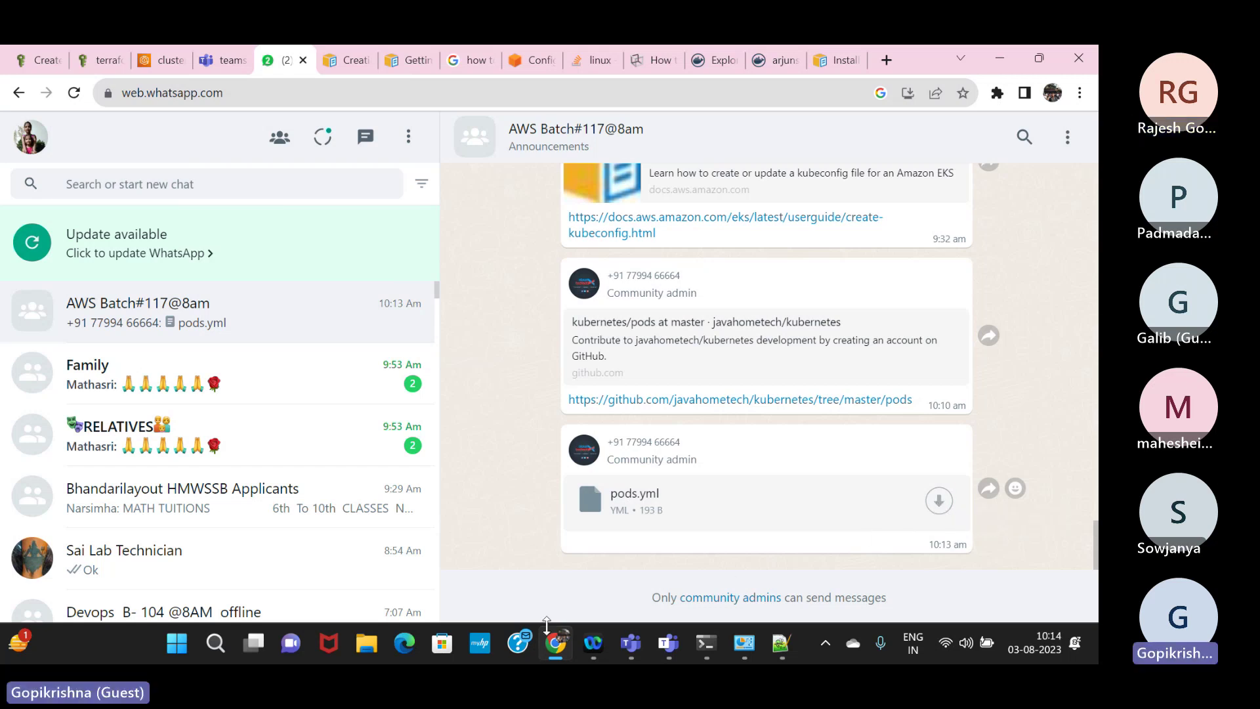
Check the Downloads folder in File Explorer, then minimize it
click(371, 646)
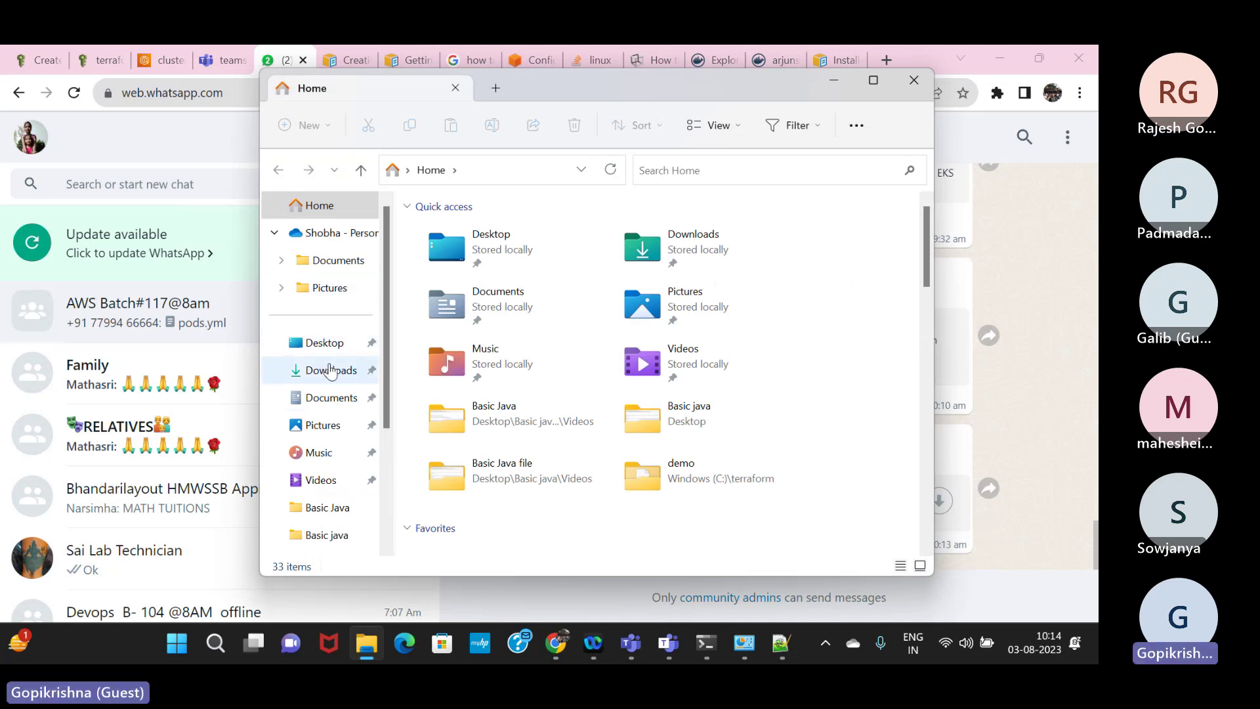
click(332, 372)
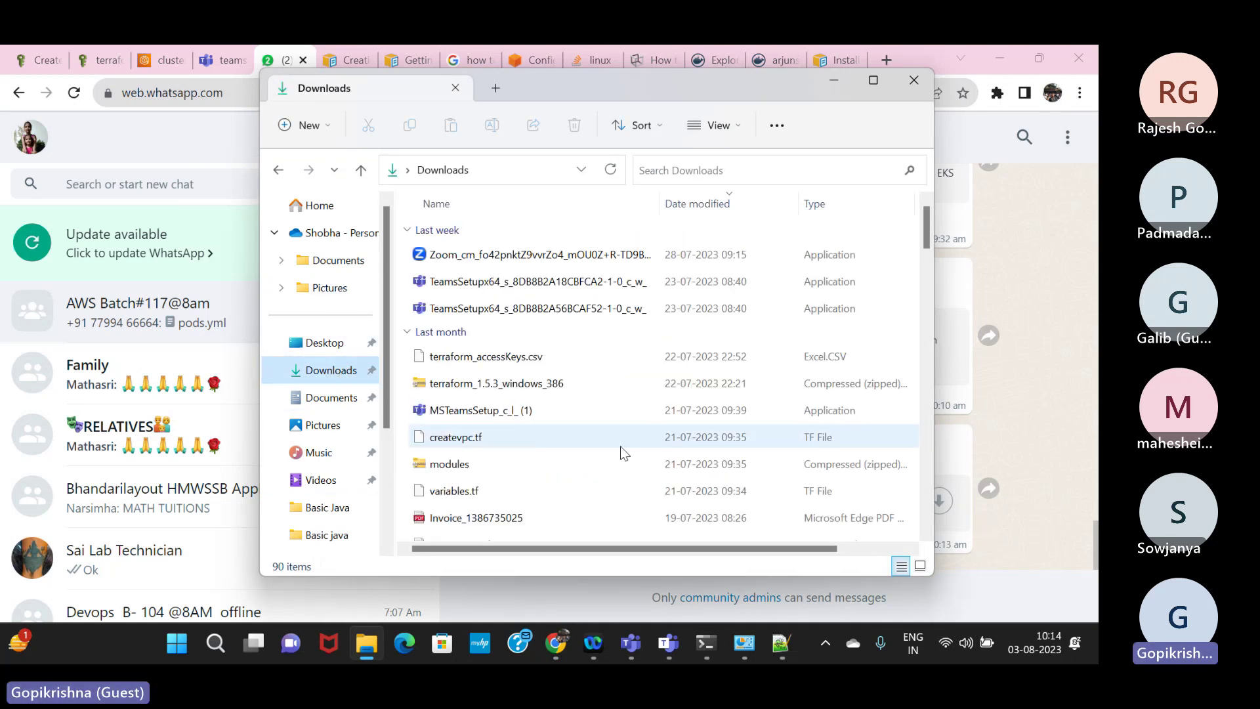
click(835, 80)
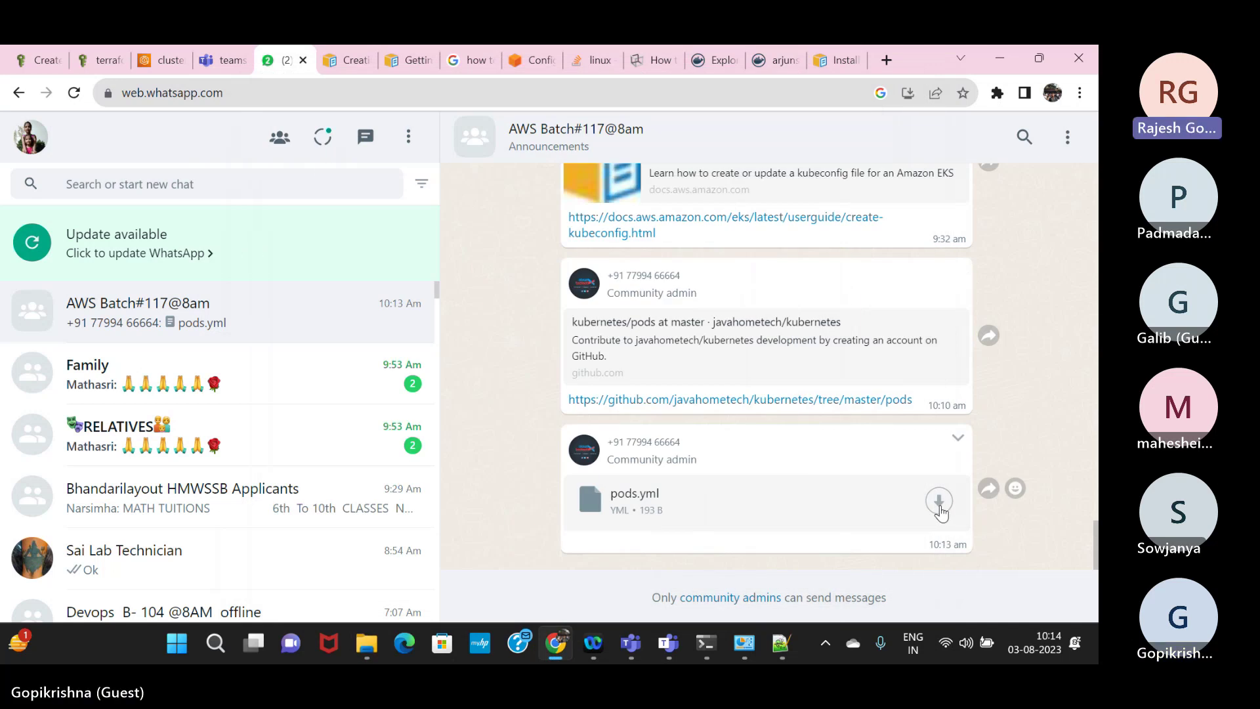
Download the shared pods.yml attachment from the WhatsApp chat
click(955, 438)
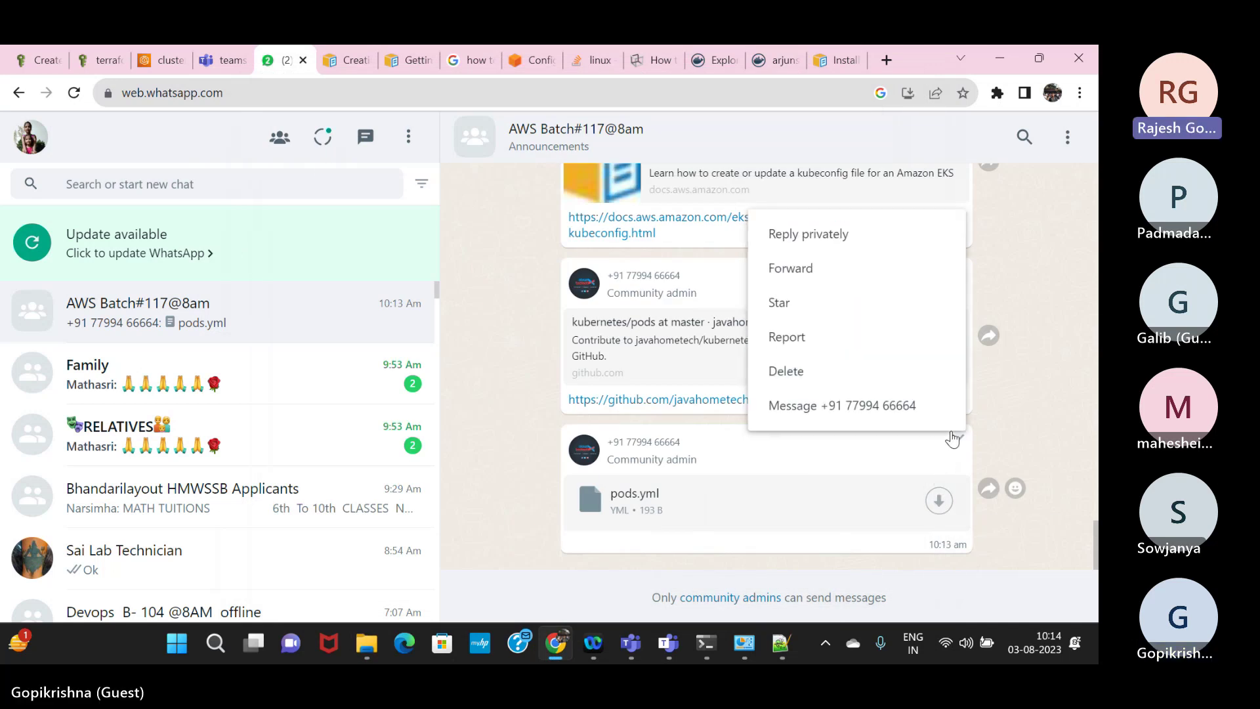
click(948, 520)
double_click(946, 508)
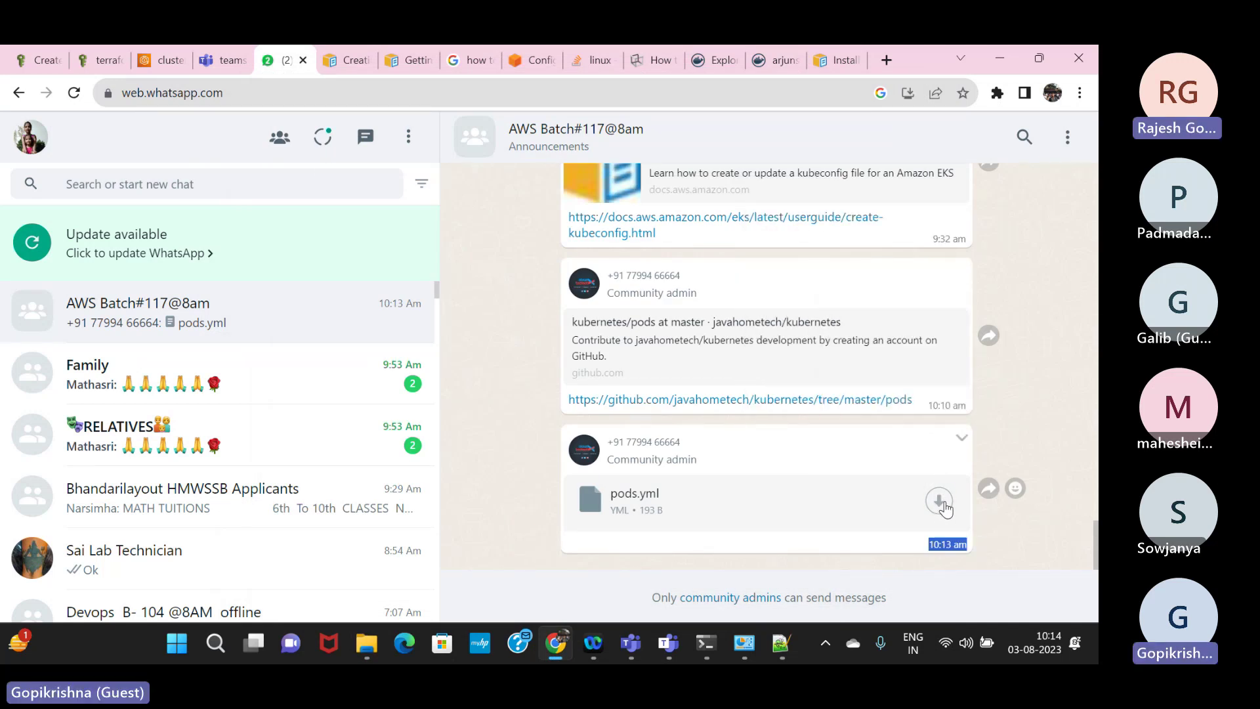
click(945, 509)
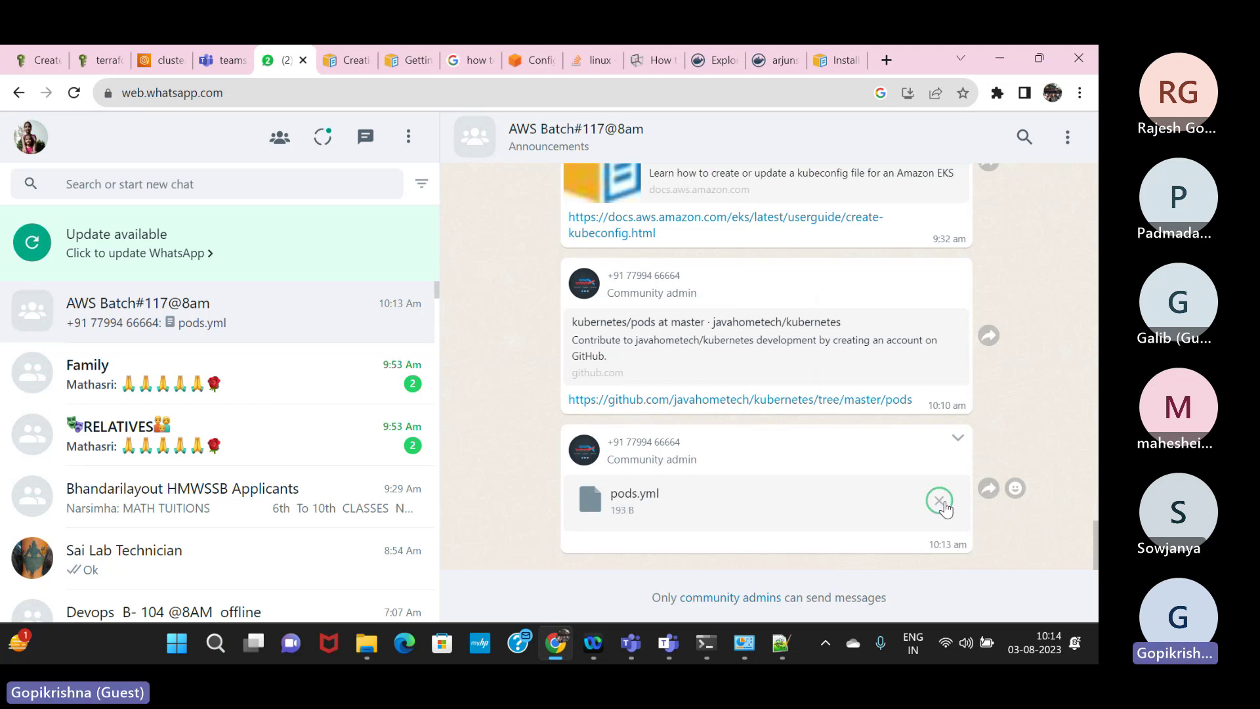
right_click(651, 497)
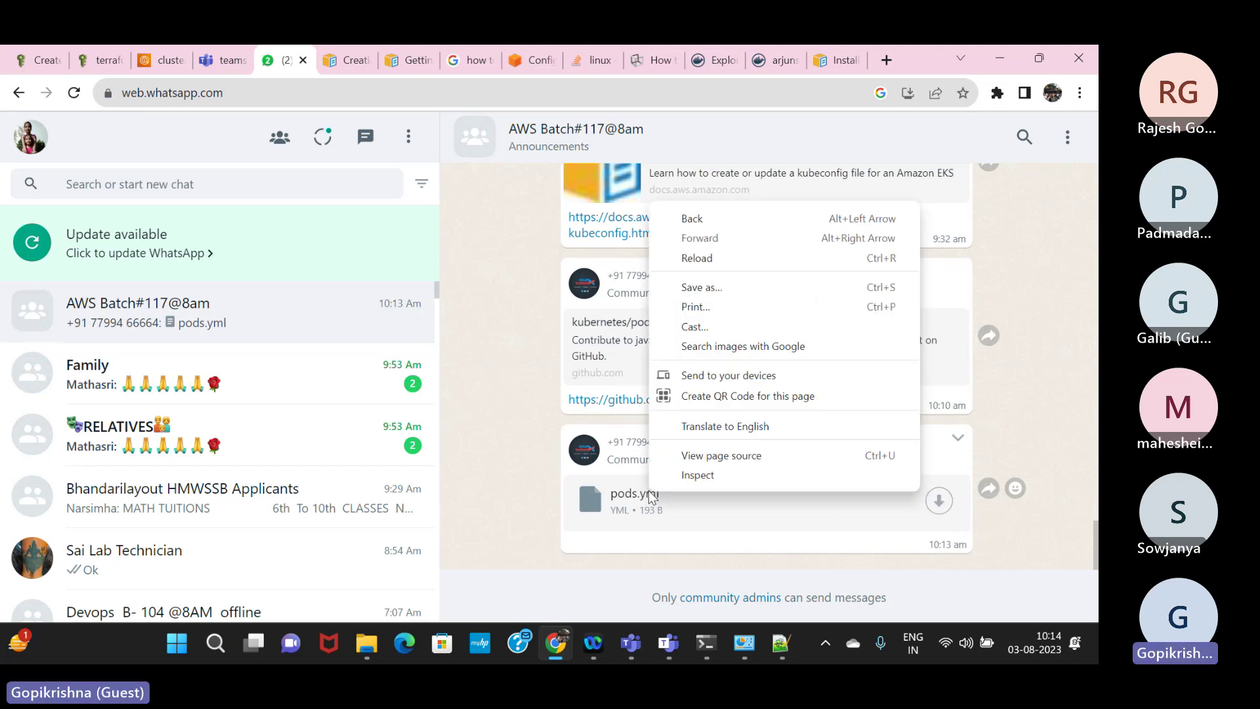
click(628, 502)
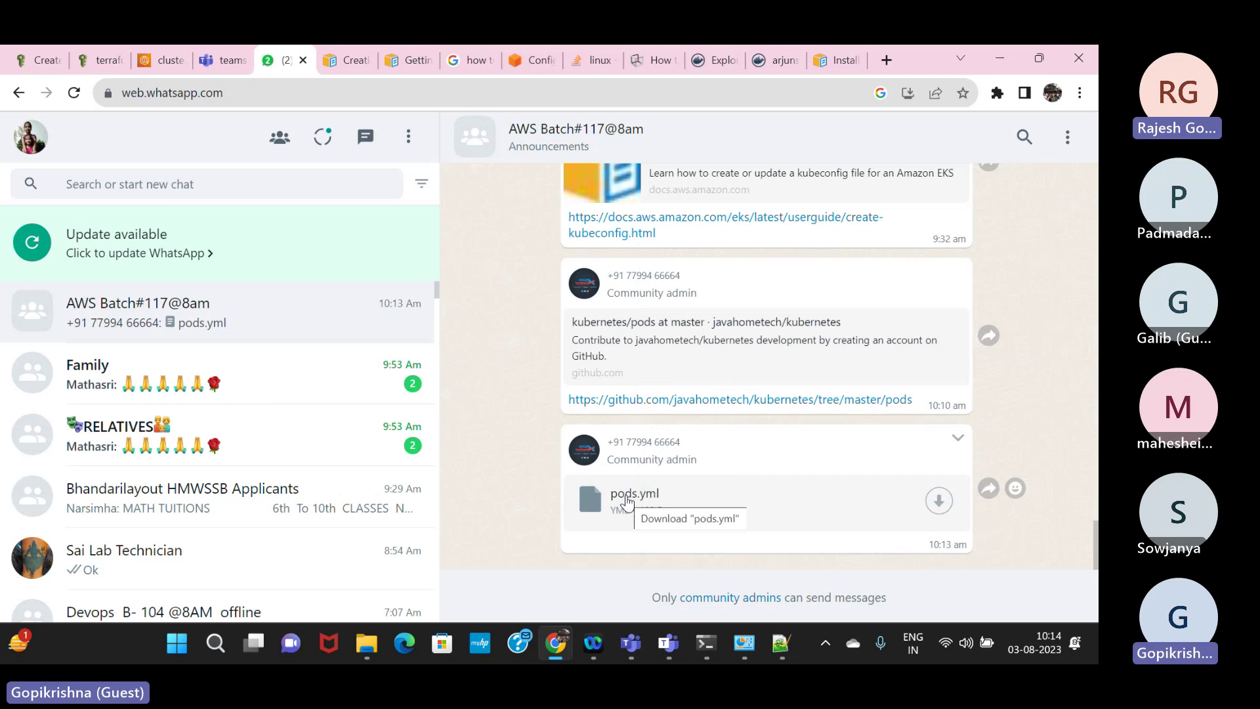
double_click(942, 503)
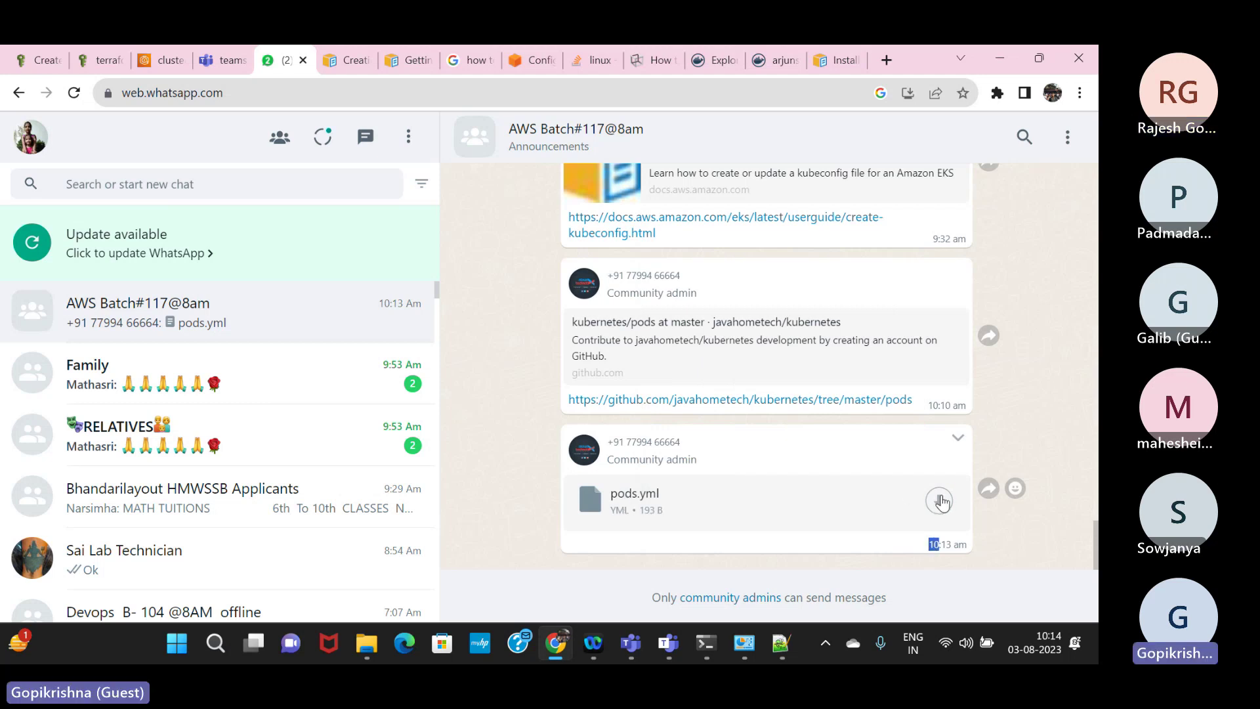
click(942, 503)
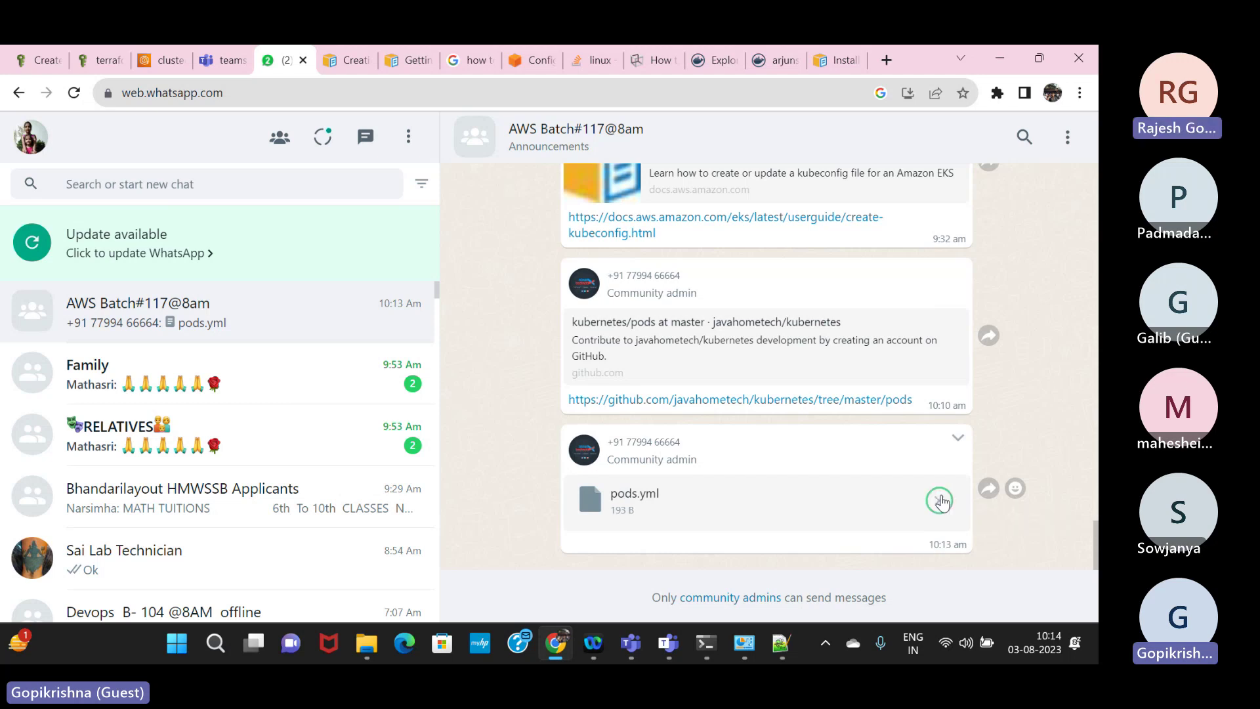
click(941, 502)
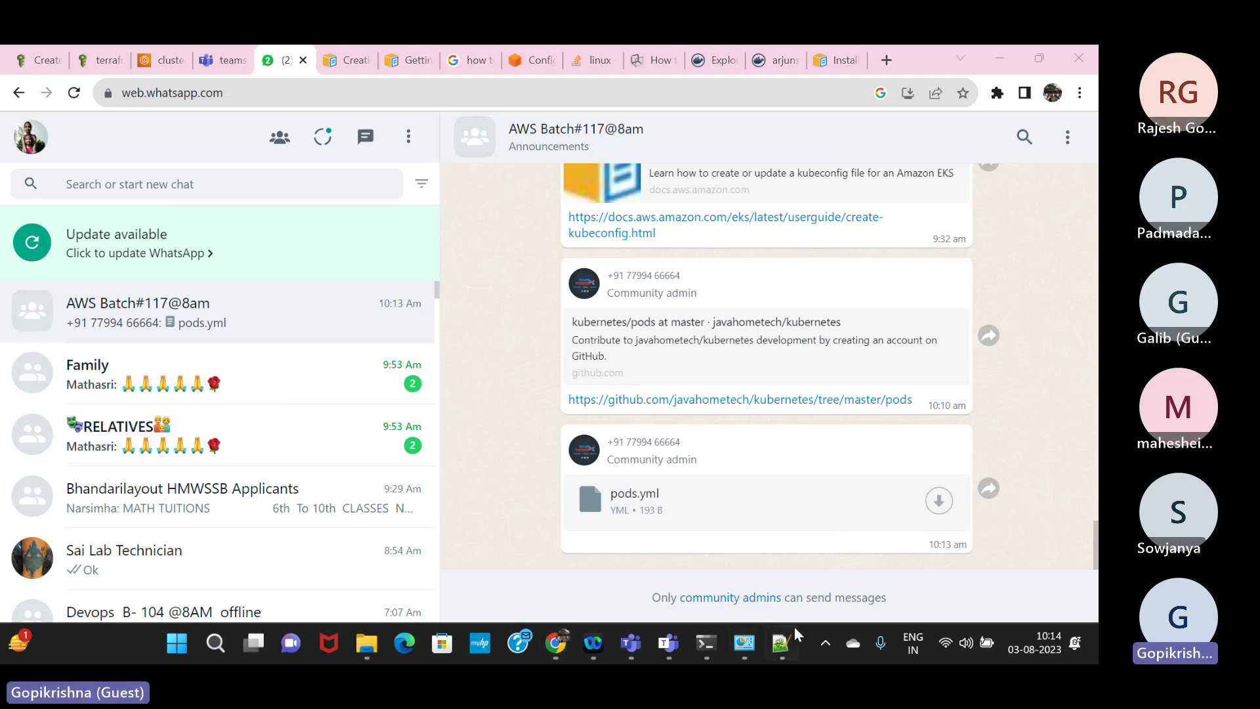
In Notepad++'s new 4 document, add blank lines below the aws eks kubeconfig command
mouse_move(771, 647)
click(764, 570)
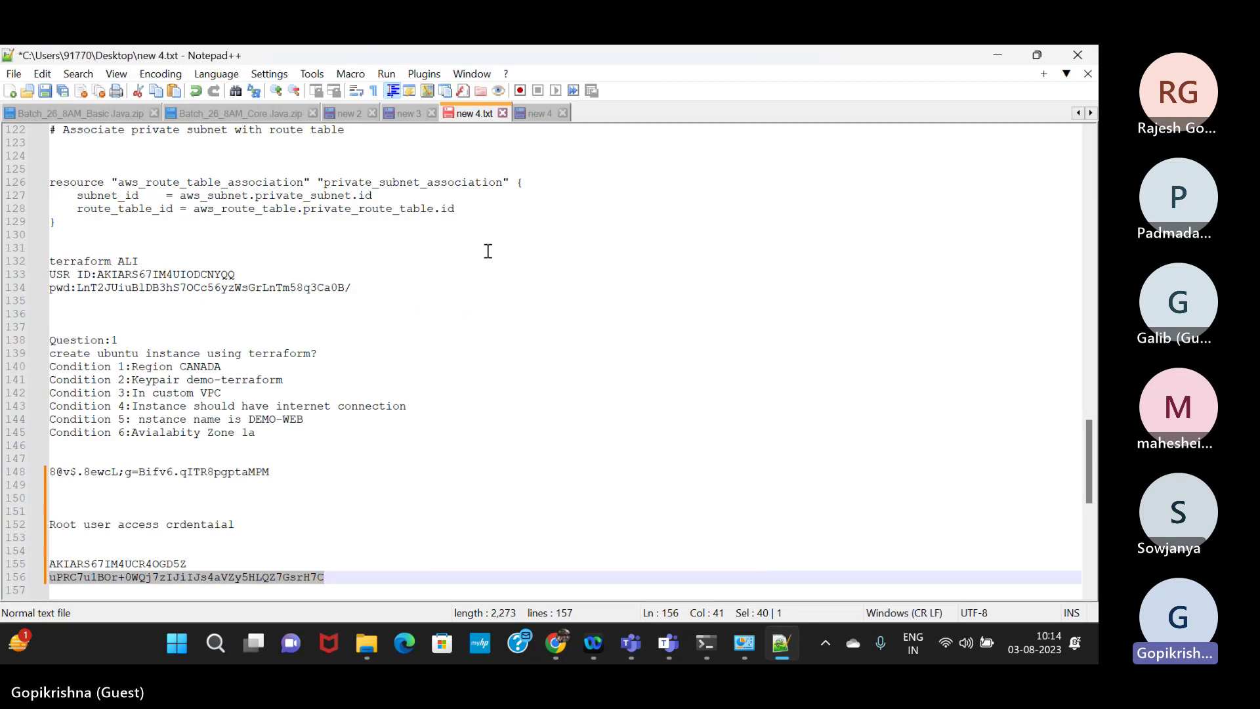
click(537, 114)
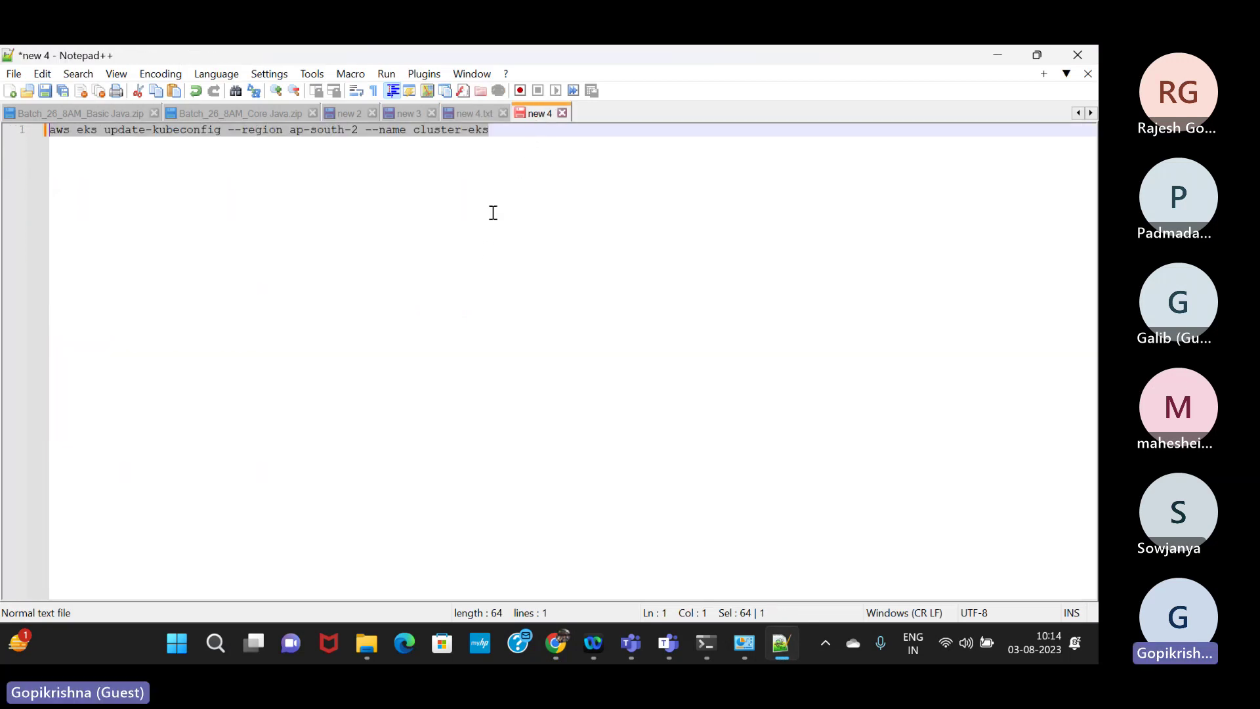
click(503, 130)
key(Return)
key(Return)
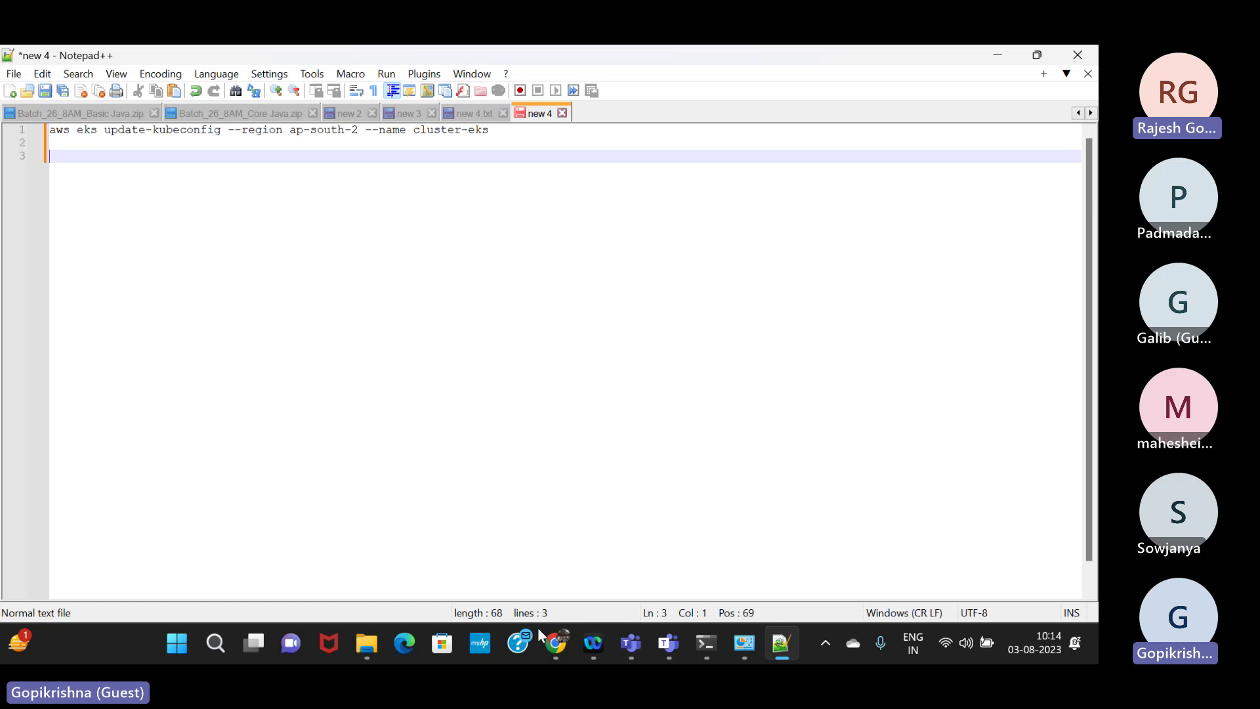
Copy the nodeapp Pod YAML manifest from WhatsApp and paste it into new 4 at line 3
click(553, 645)
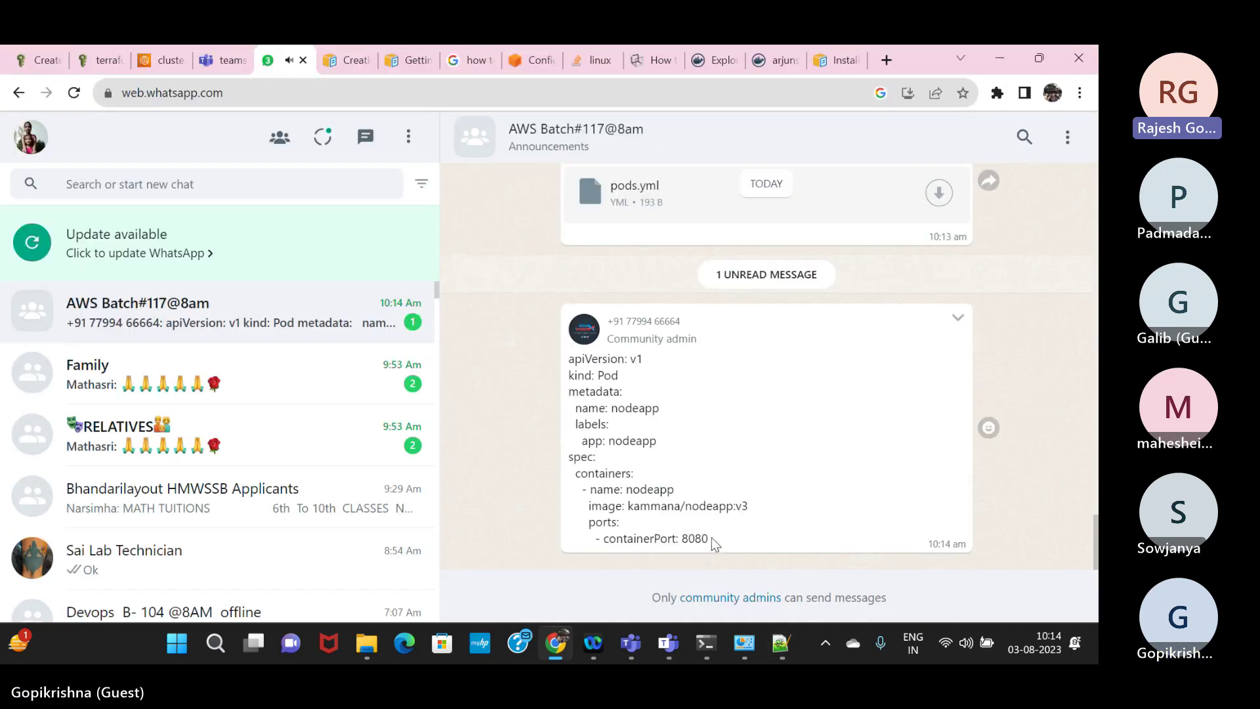
drag(712, 537, 570, 363)
right_click(570, 362)
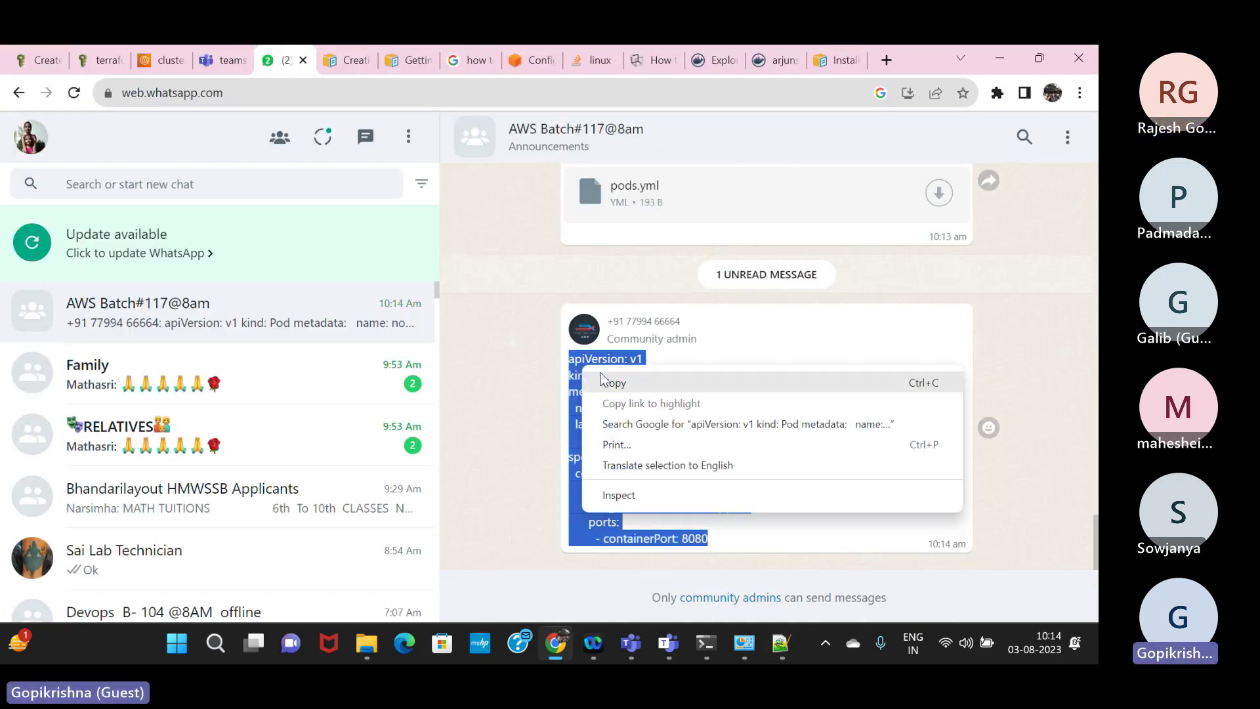
click(606, 381)
click(780, 643)
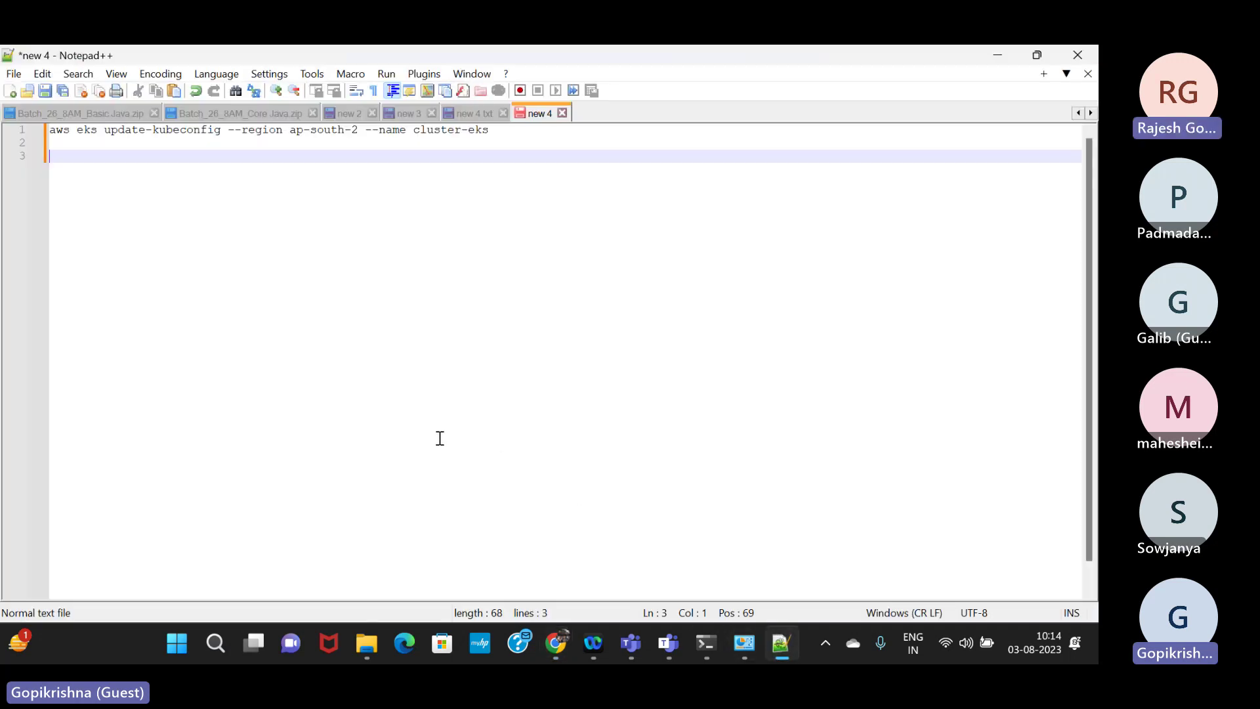
key(Return)
key(ctrl+v)
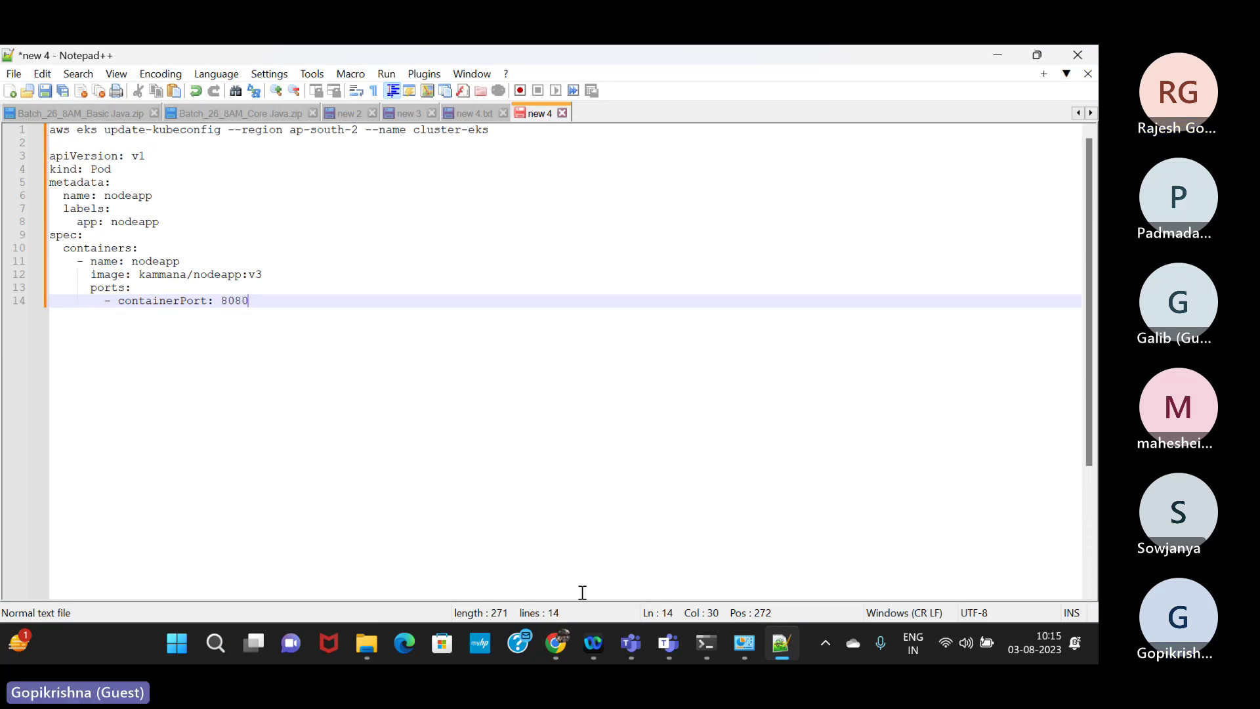
click(566, 638)
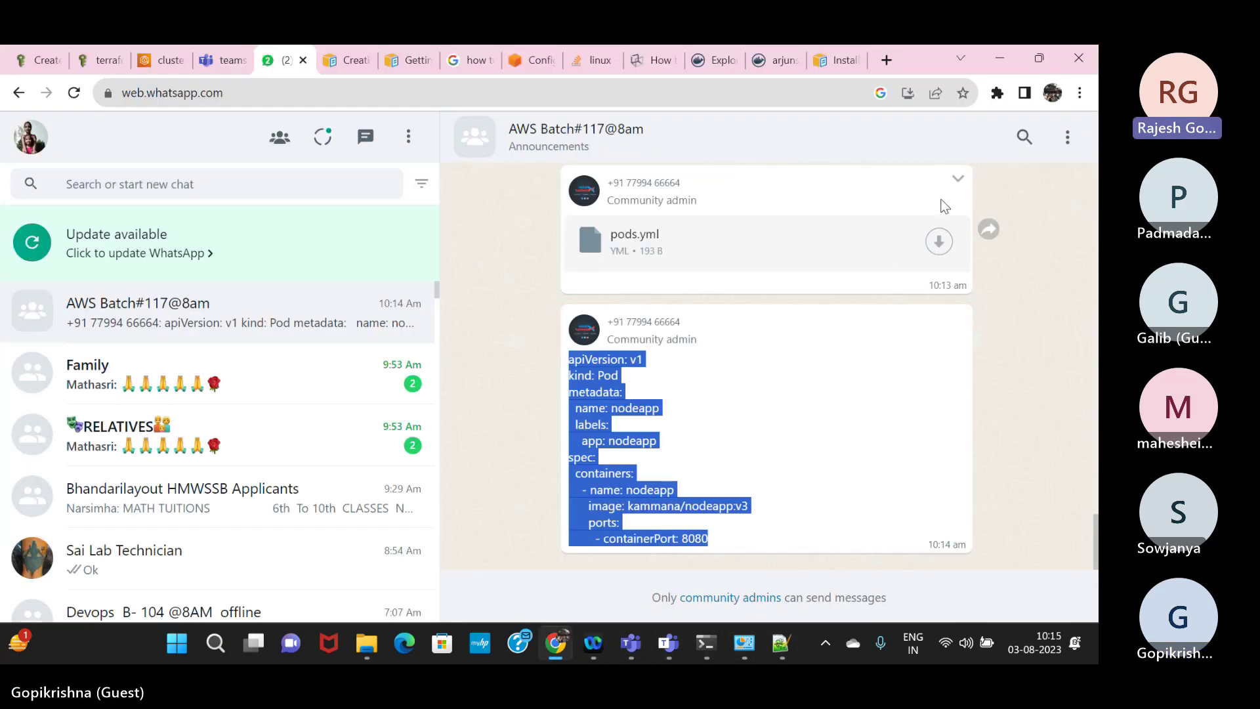
Open a blank Chrome tab, then paste the Pod YAML into a new Notepad++ document, new 5
click(886, 60)
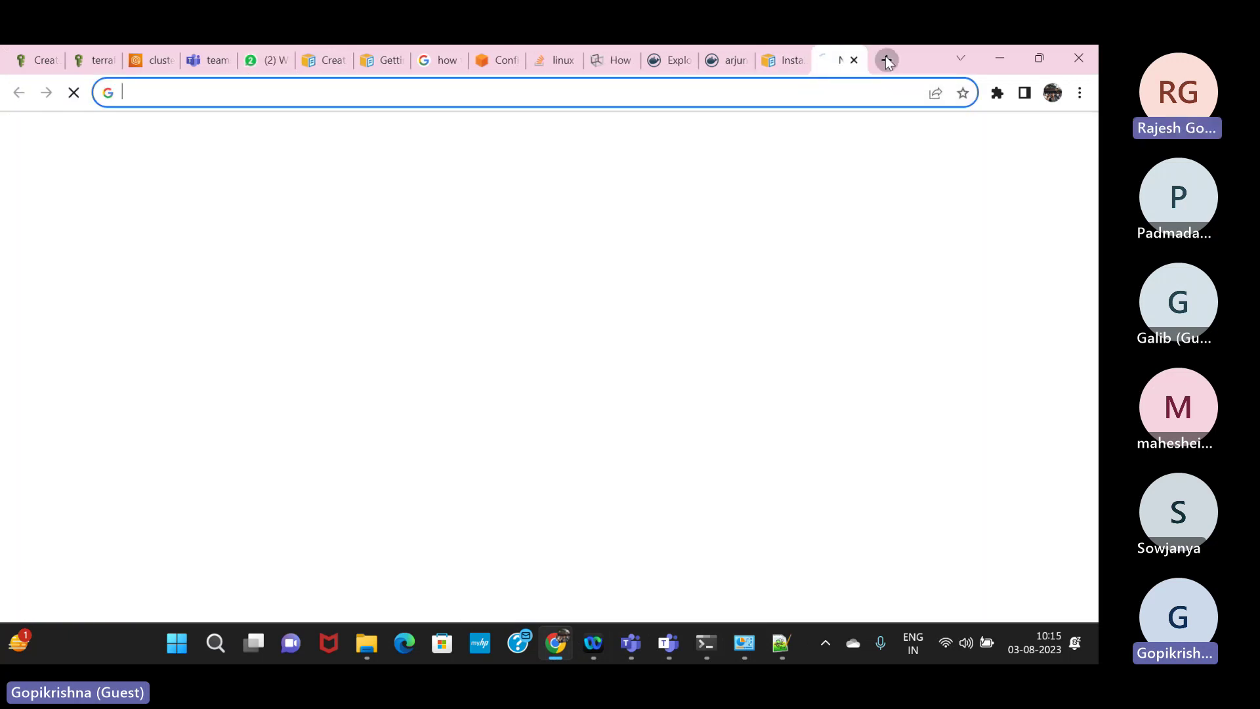
click(784, 640)
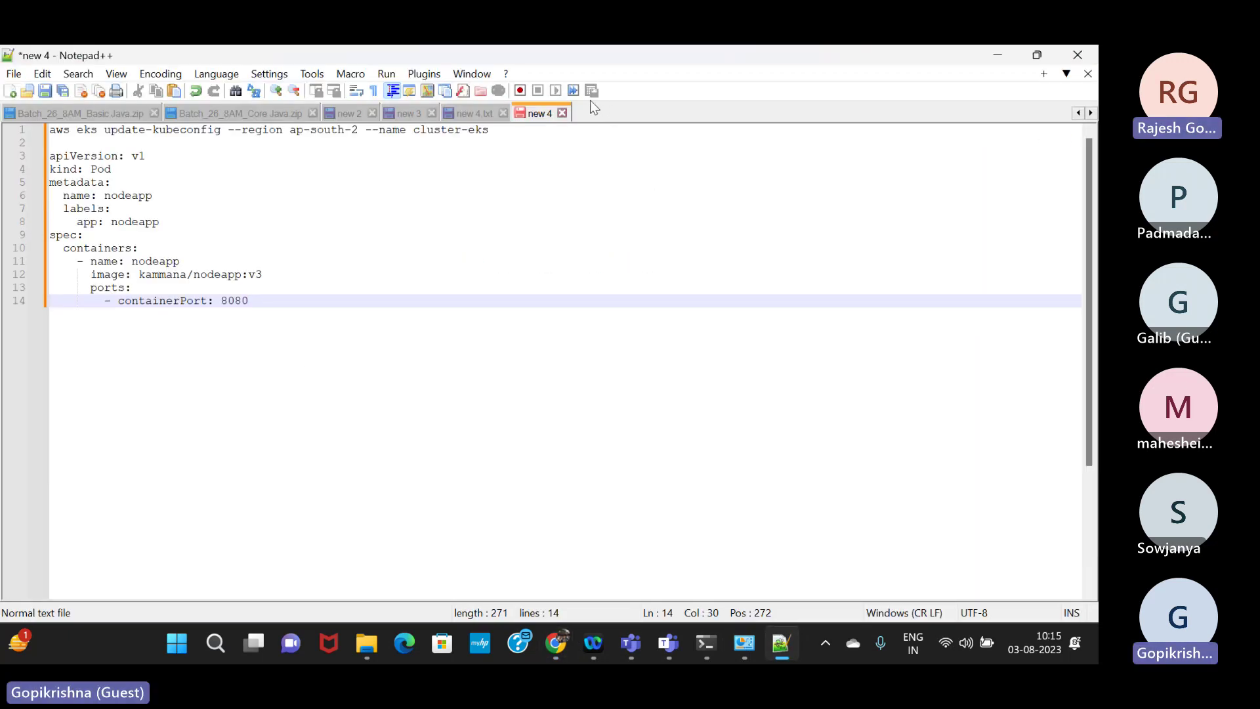
click(14, 73)
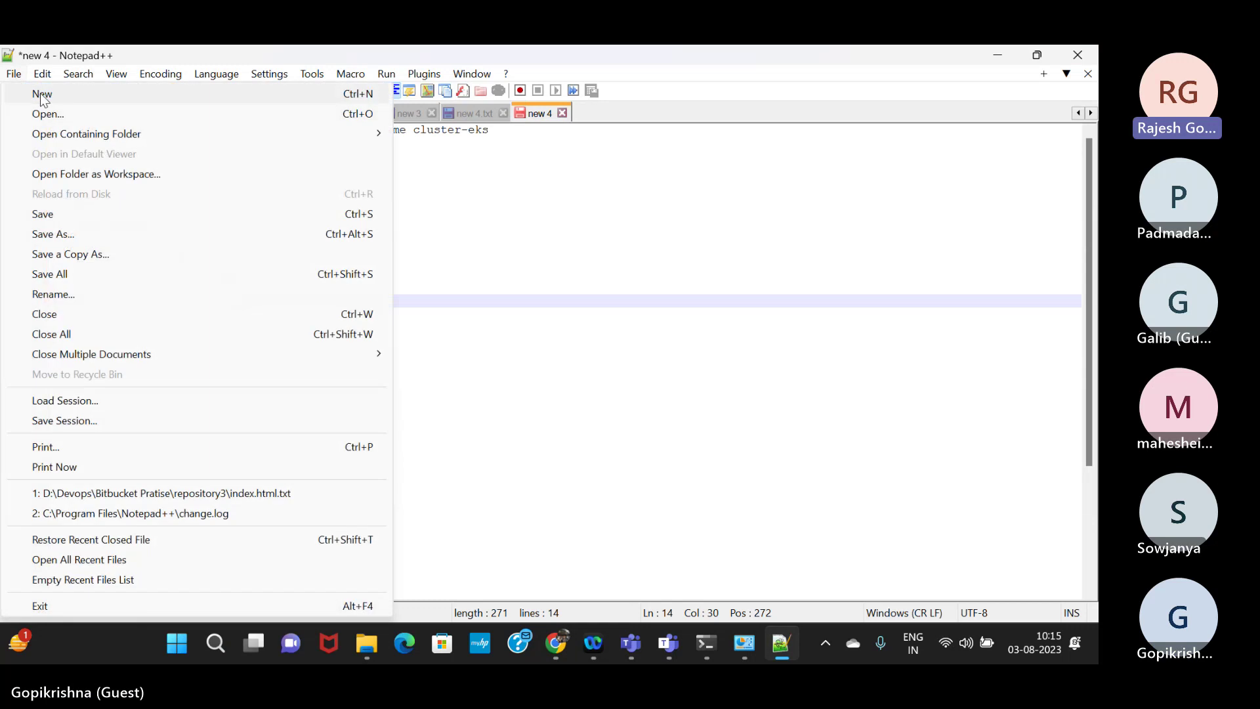
click(33, 92)
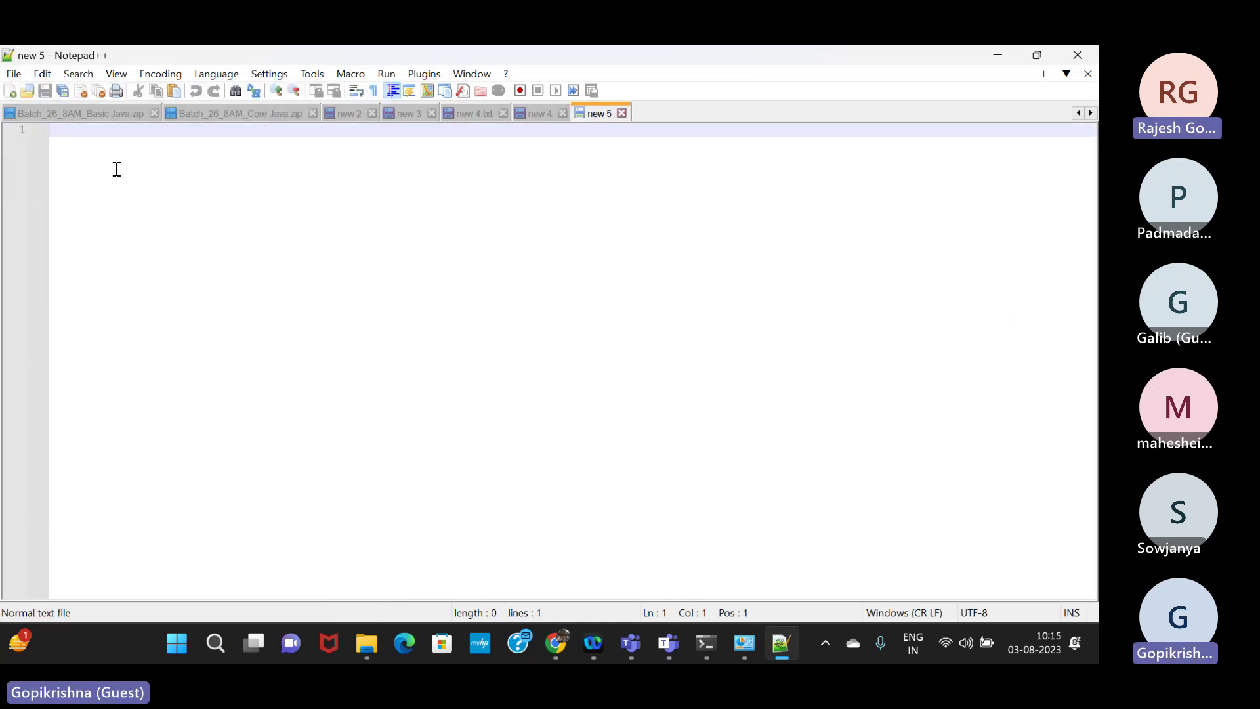
key(ctrl+v)
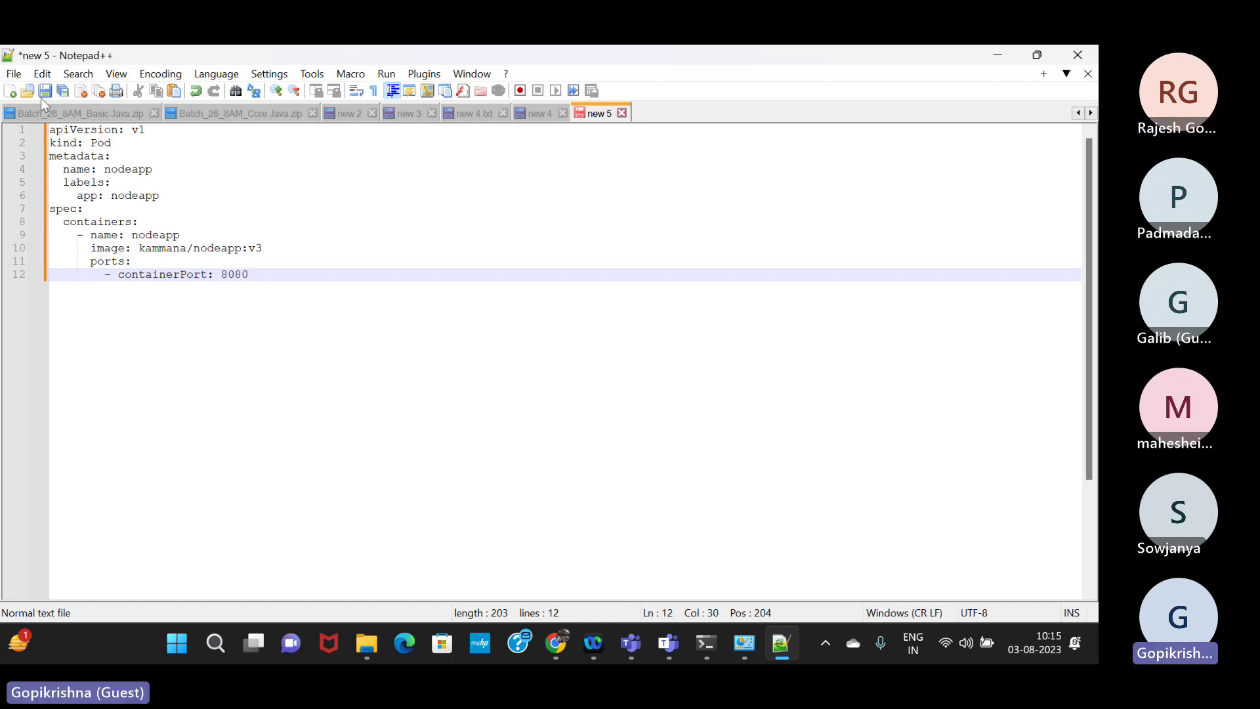
Open Save As for new 5, cancel it, and minimize Notepad++ and Chrome to the desktop
click(19, 72)
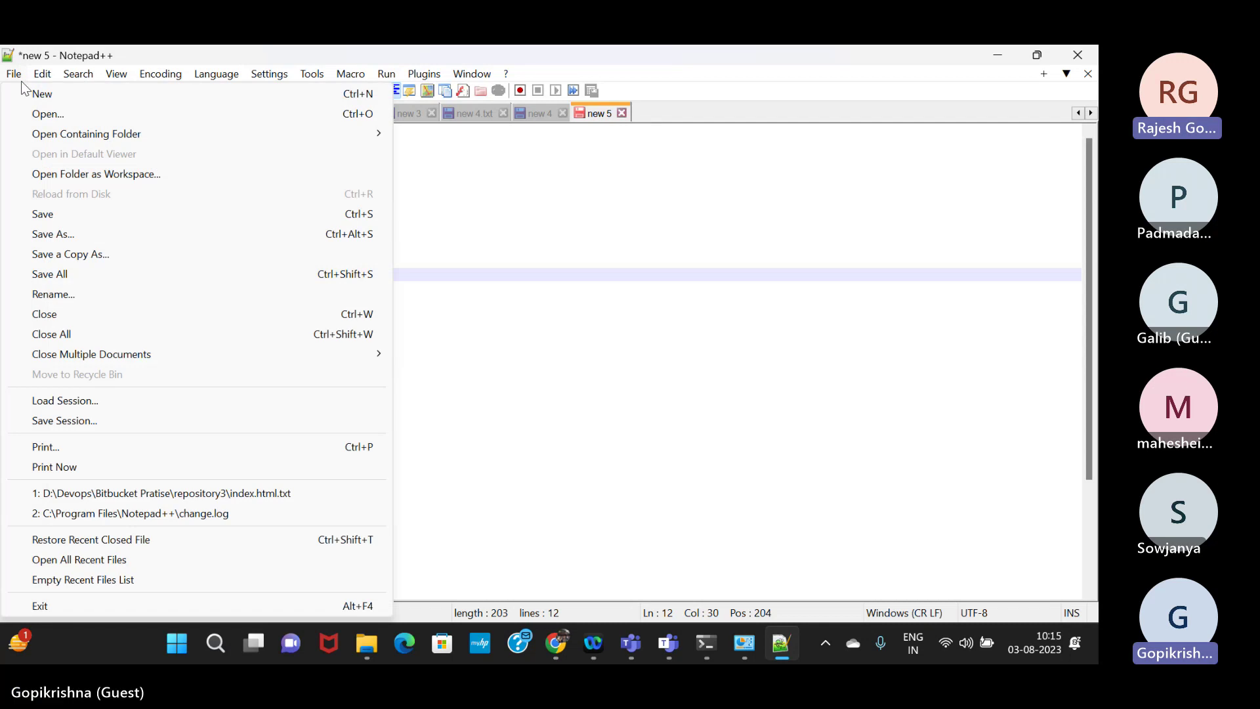
click(61, 235)
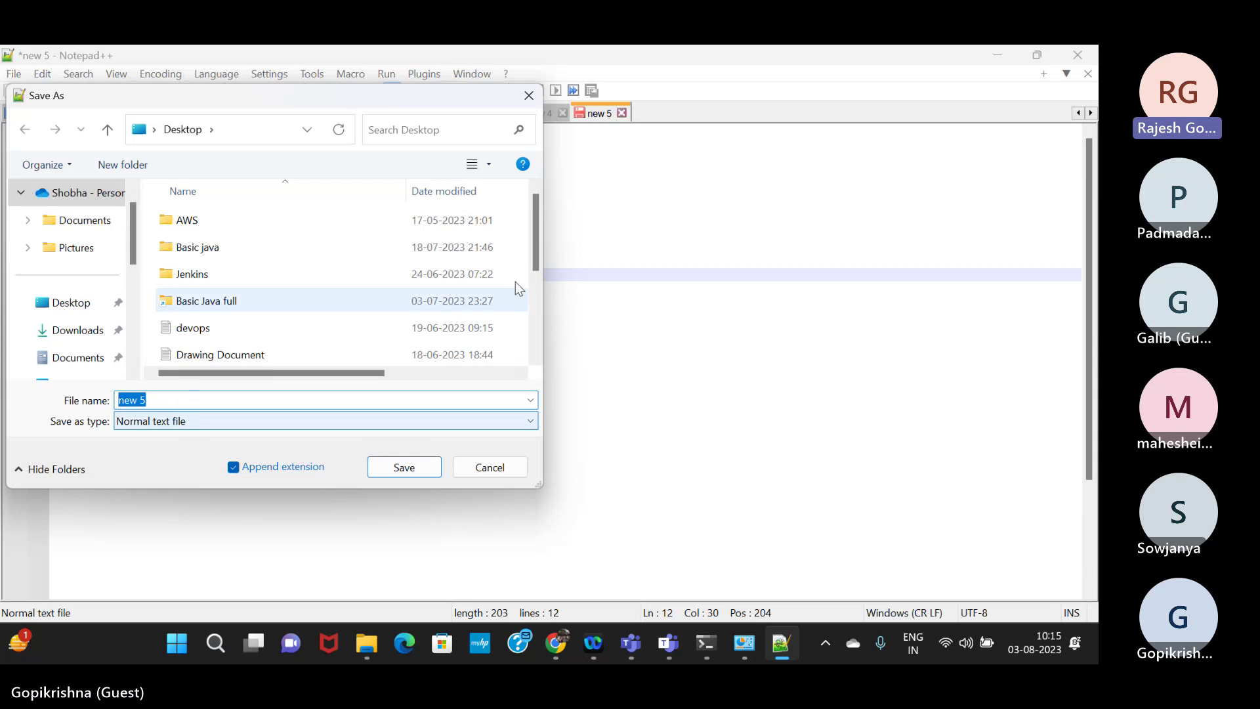
click(535, 105)
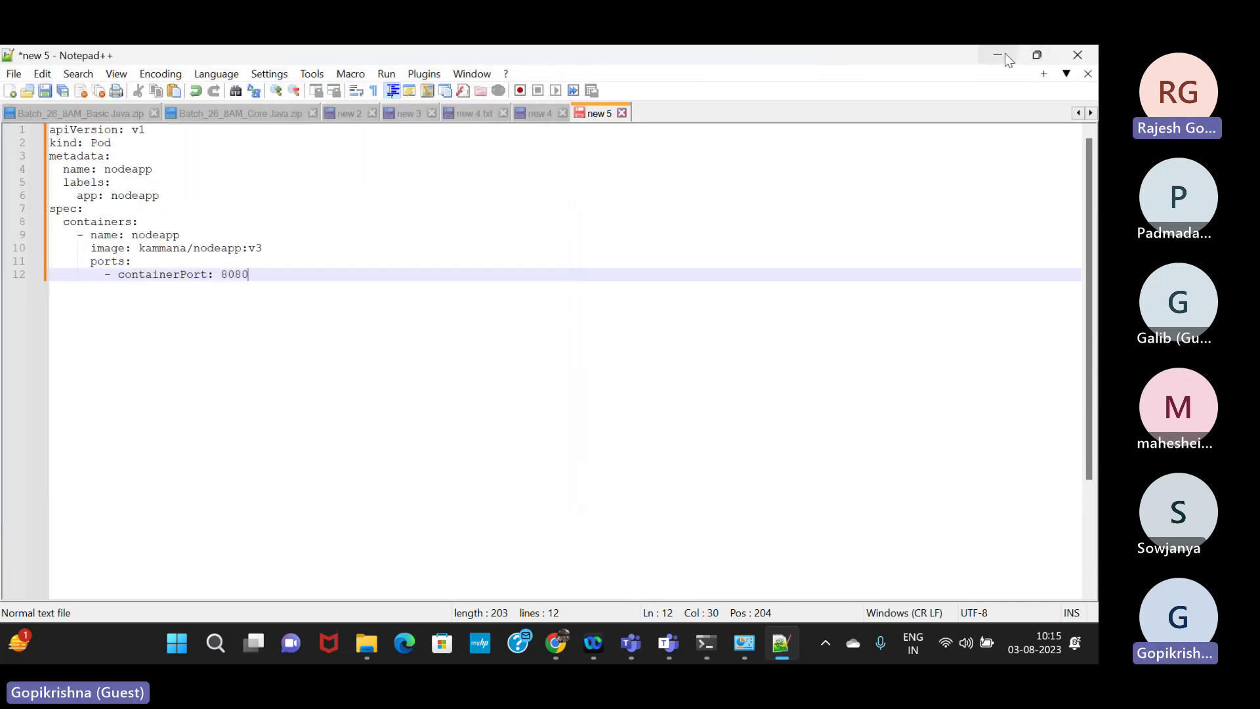
click(1005, 54)
click(1006, 53)
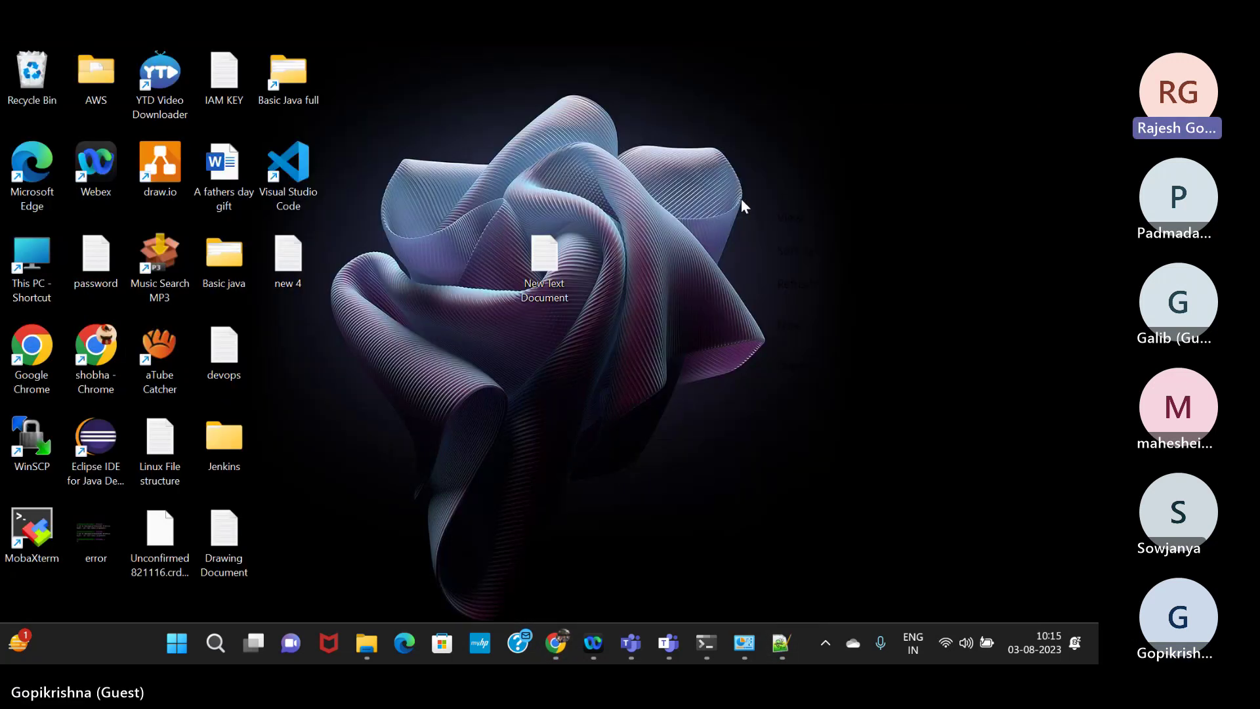
Create a new desktop folder named K8S, then bring Notepad++ back to the front
right_click(741, 198)
mouse_move(794, 290)
click(591, 231)
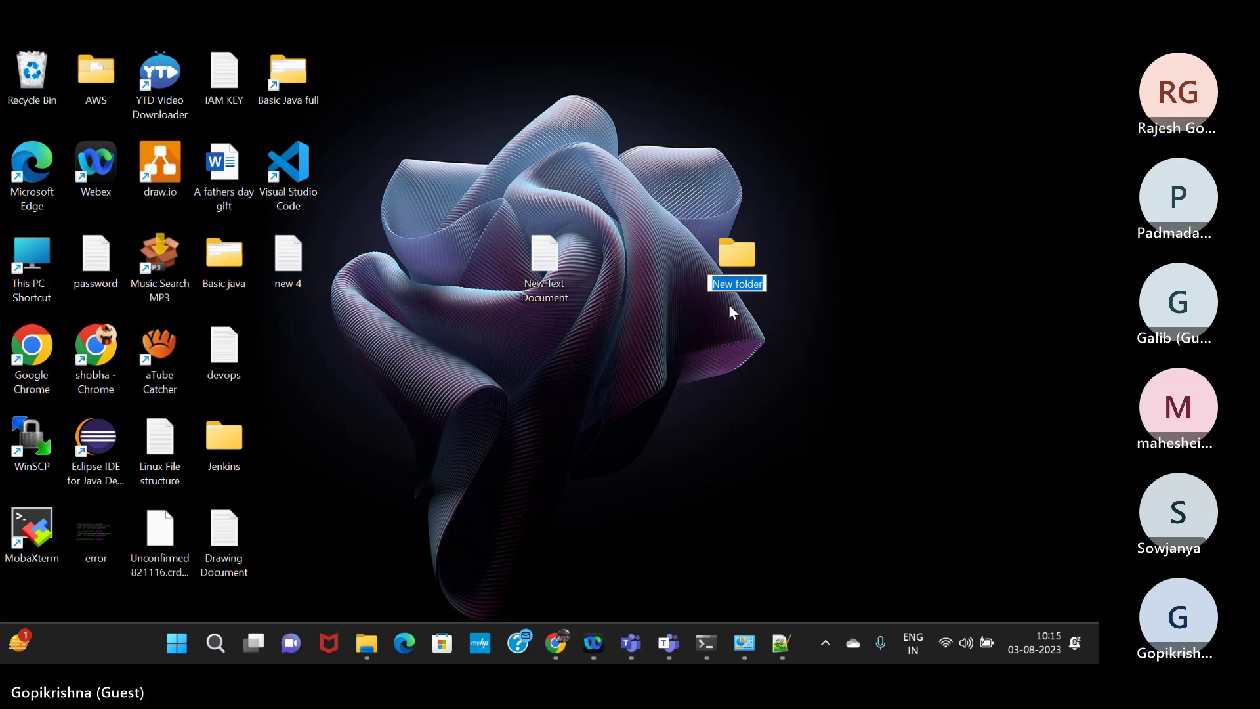
text(k)
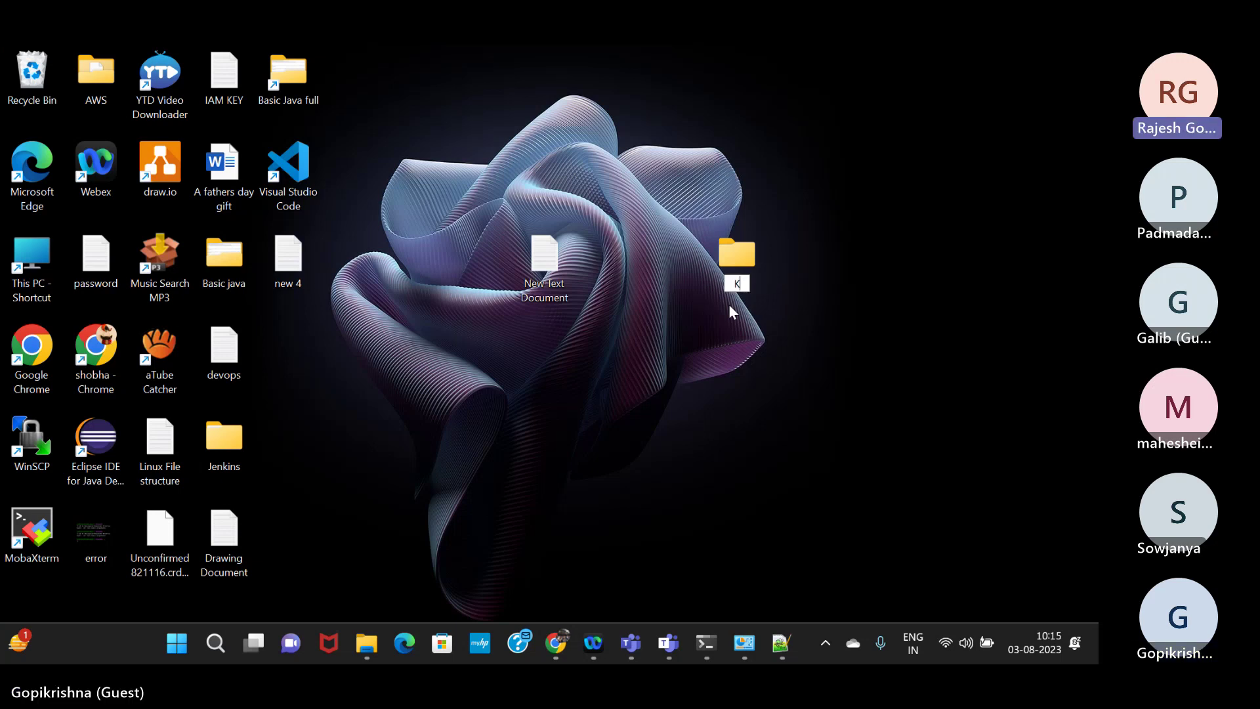
key(Return)
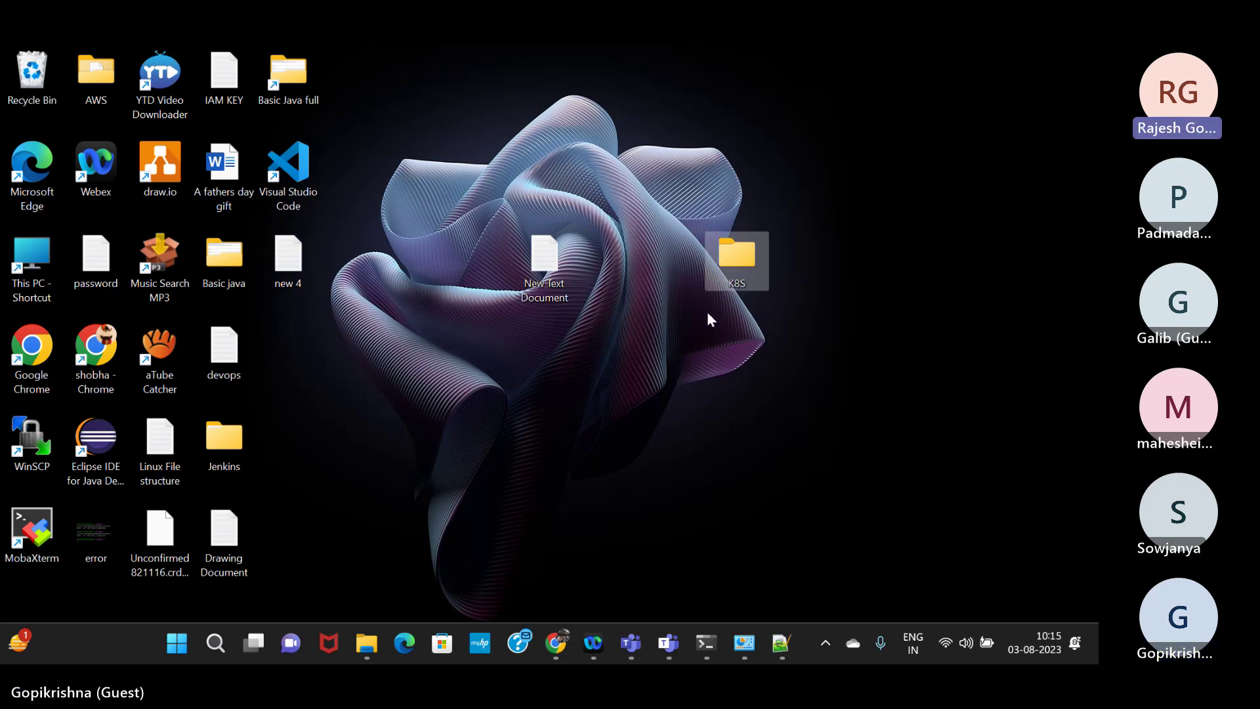
click(783, 640)
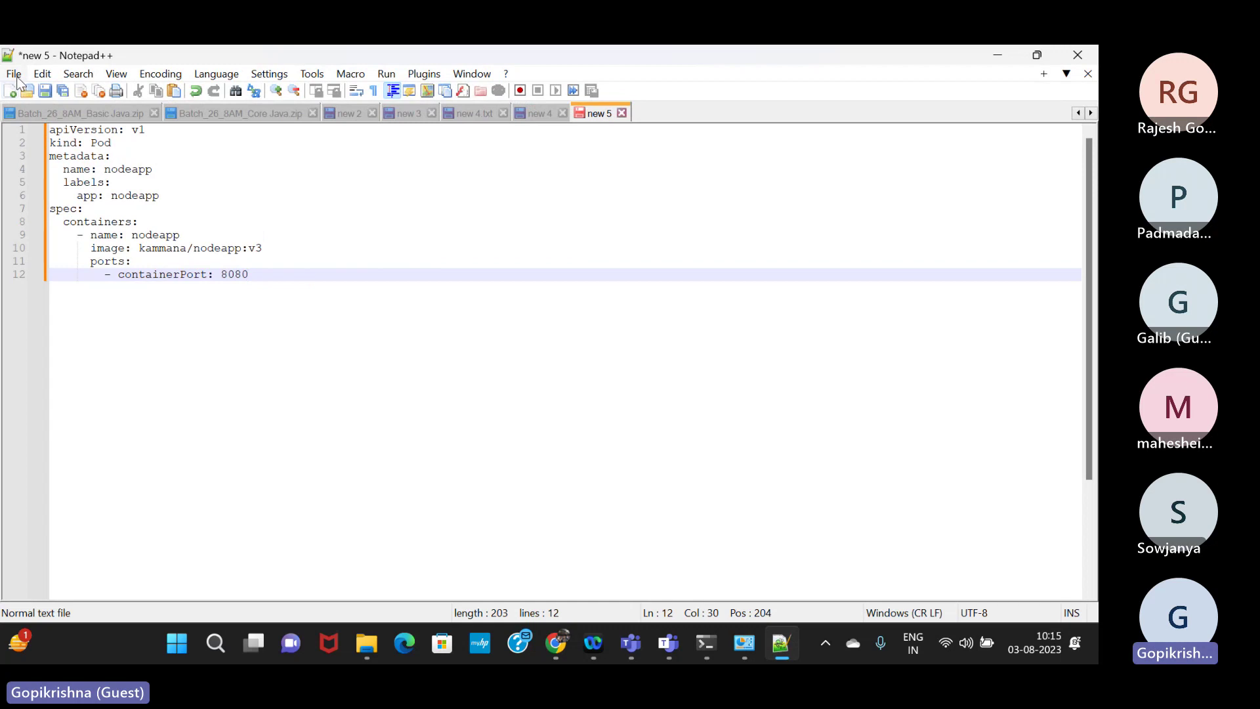
Save the 'new 5' document as pods.yml in the Desktop K8S folder, then minimize Notepad++
click(13, 74)
click(55, 233)
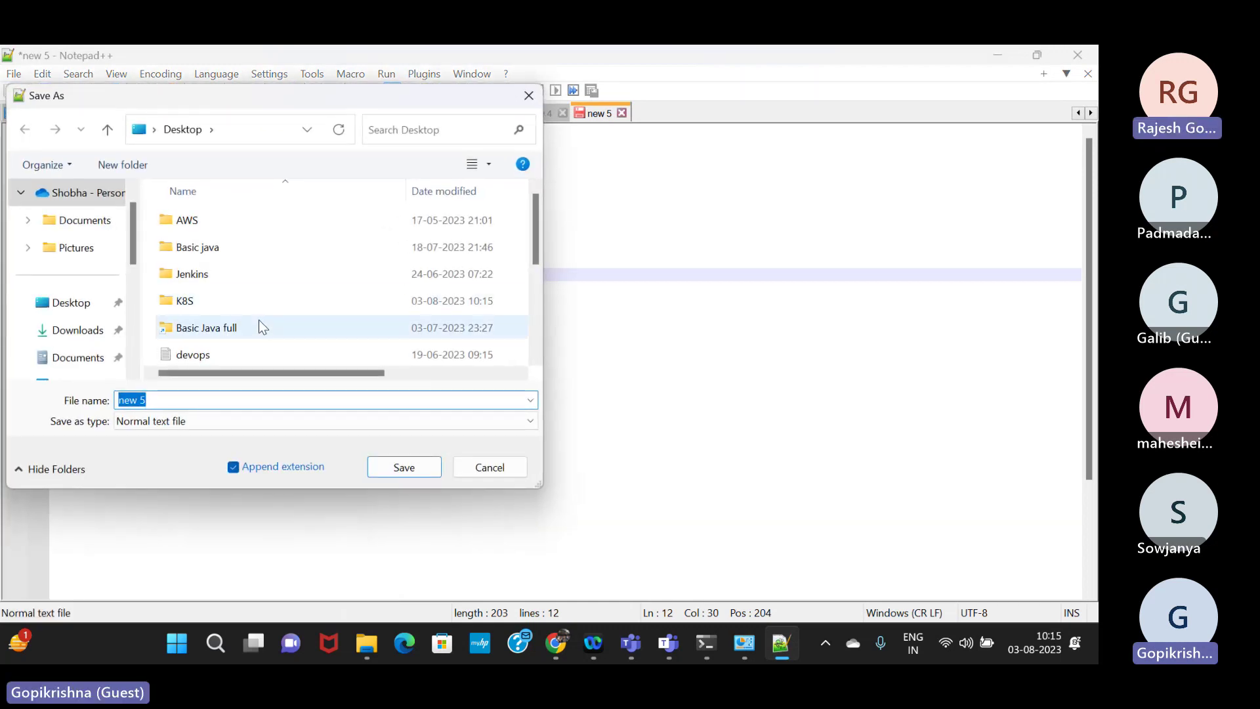
double_click(229, 303)
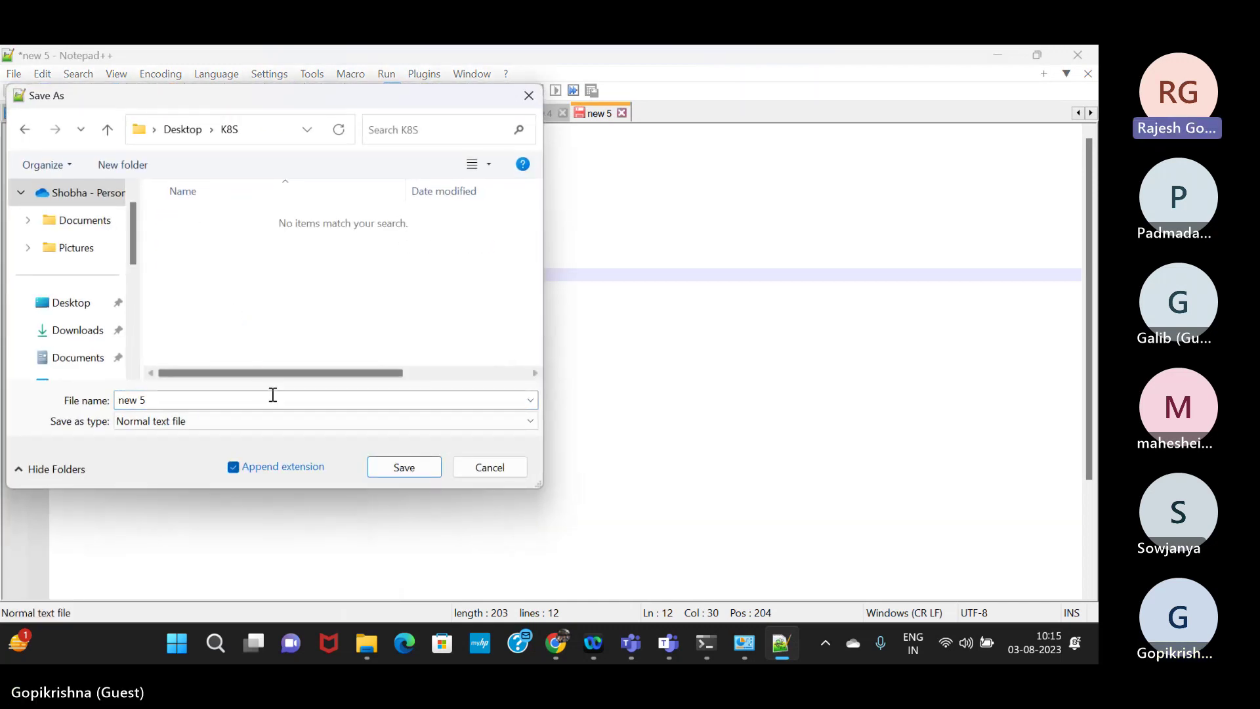
click(247, 401)
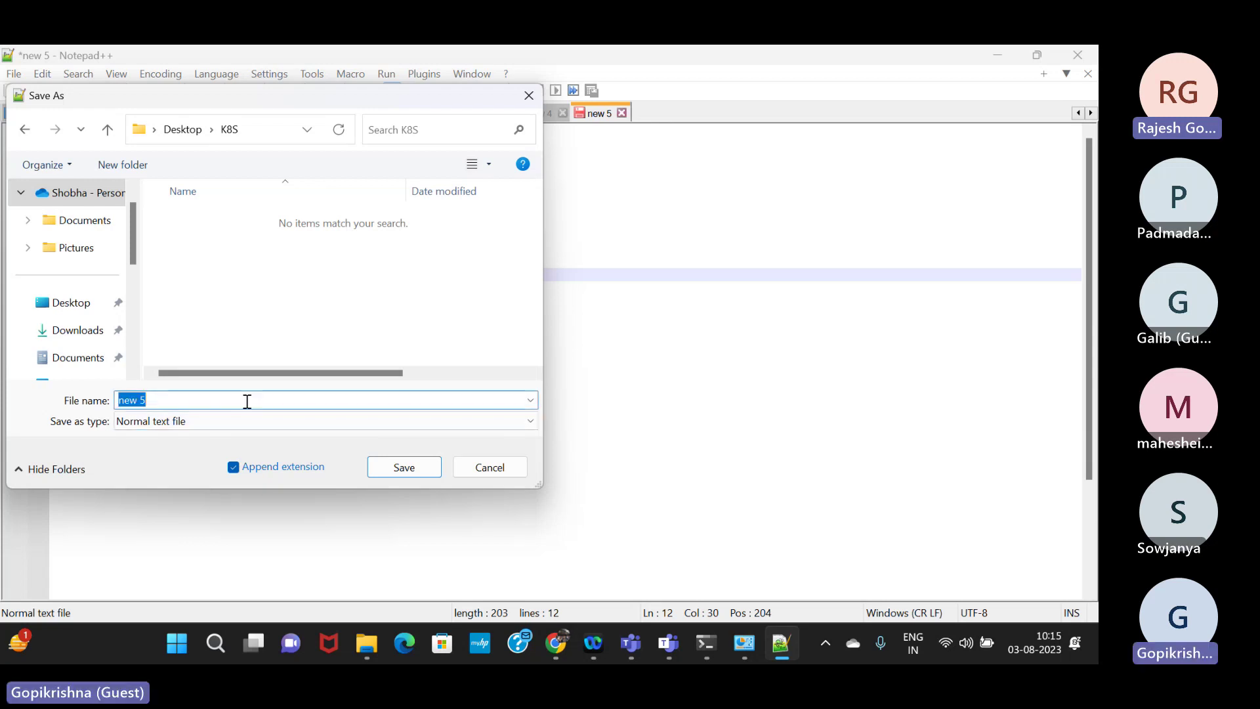
text(po)
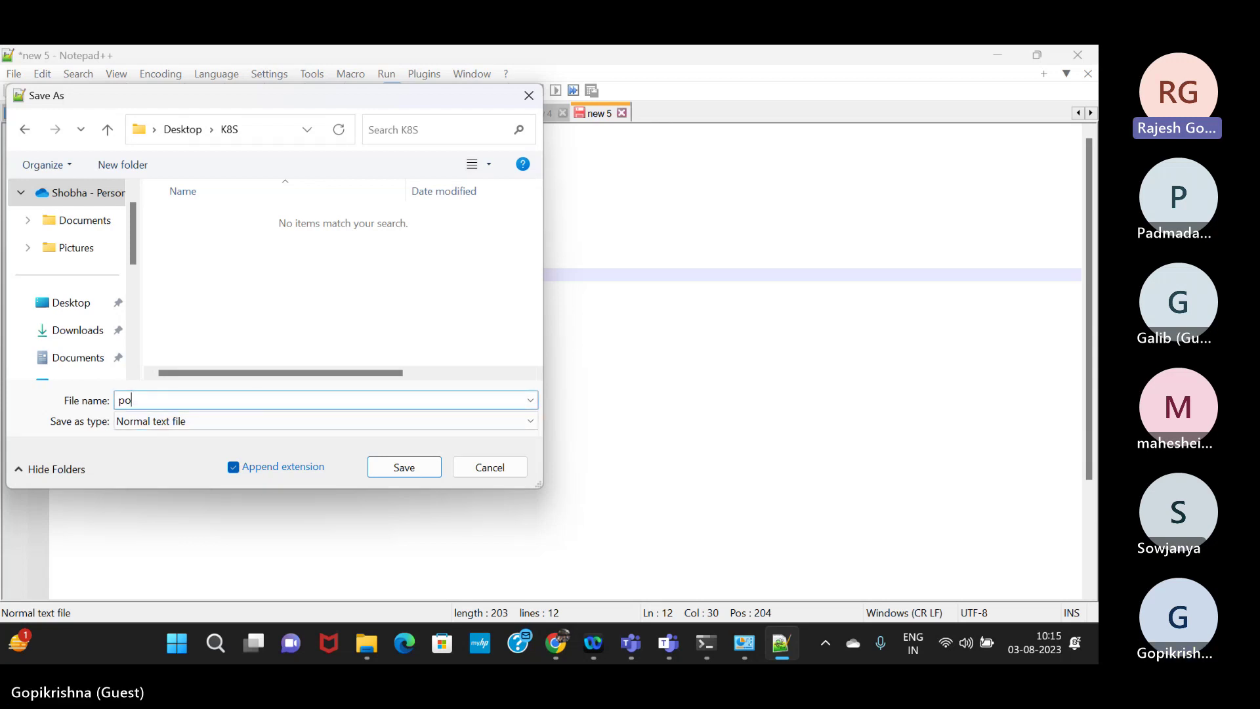
text(ds.y)
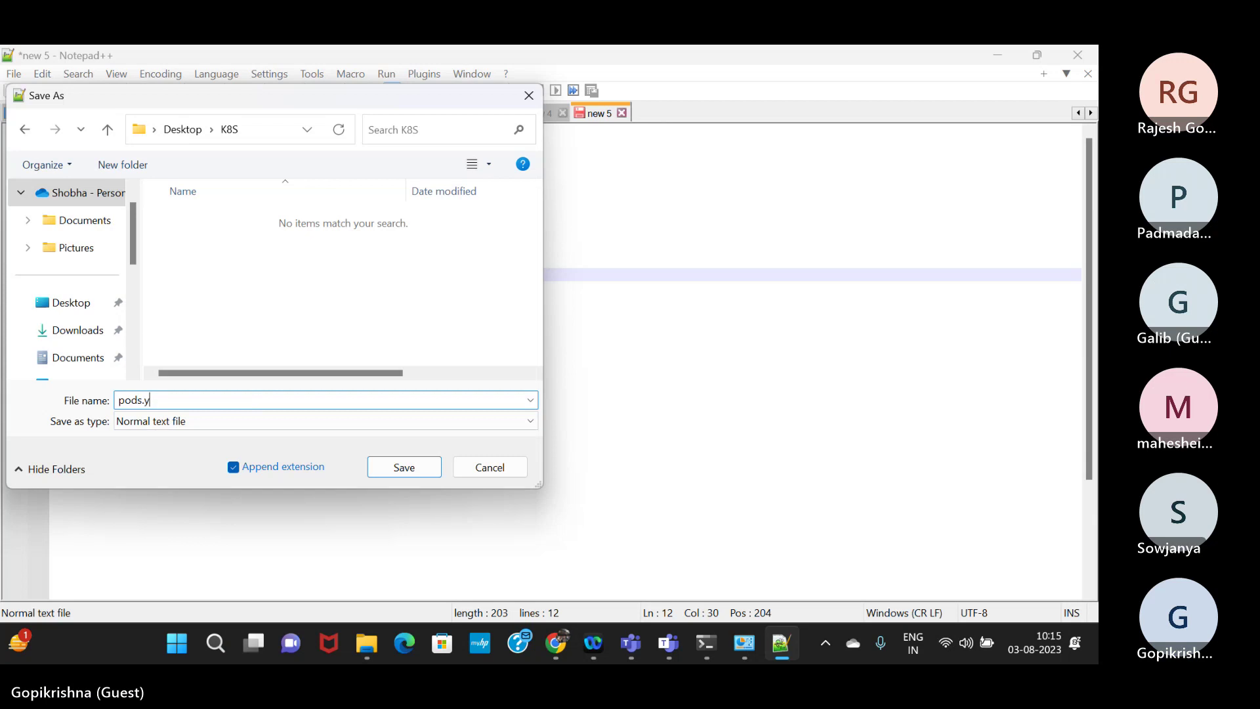
text(ml)
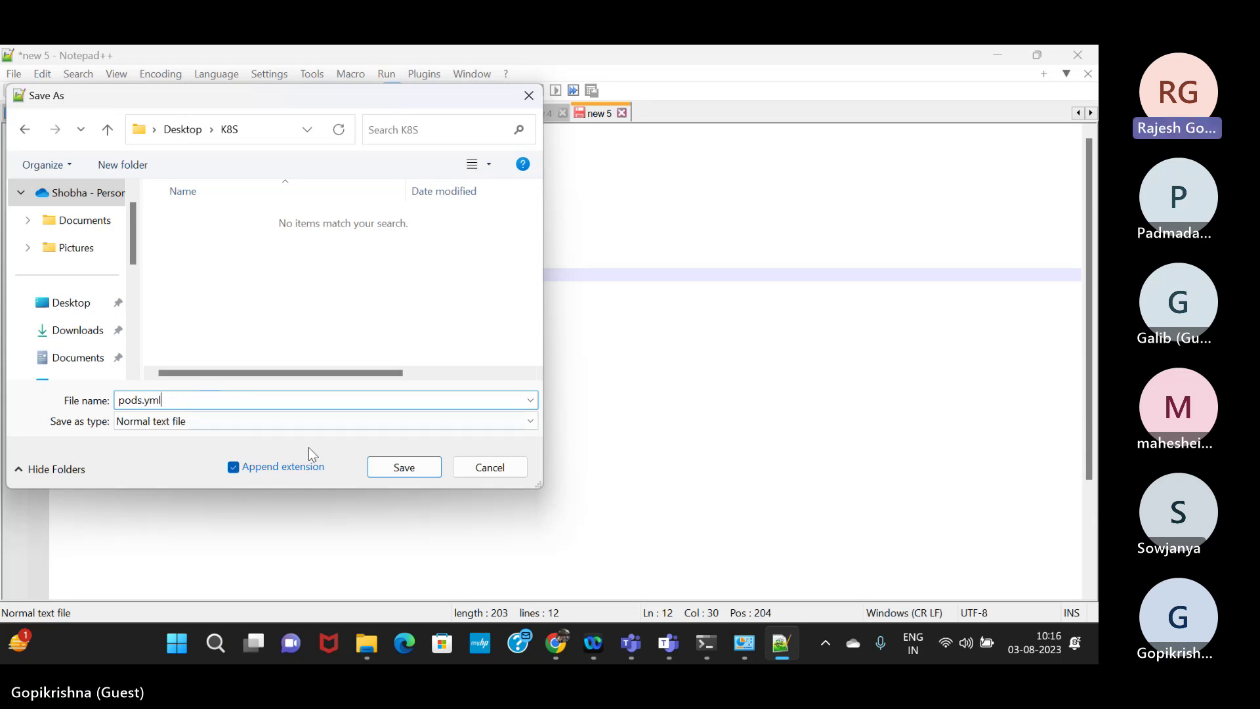
click(377, 467)
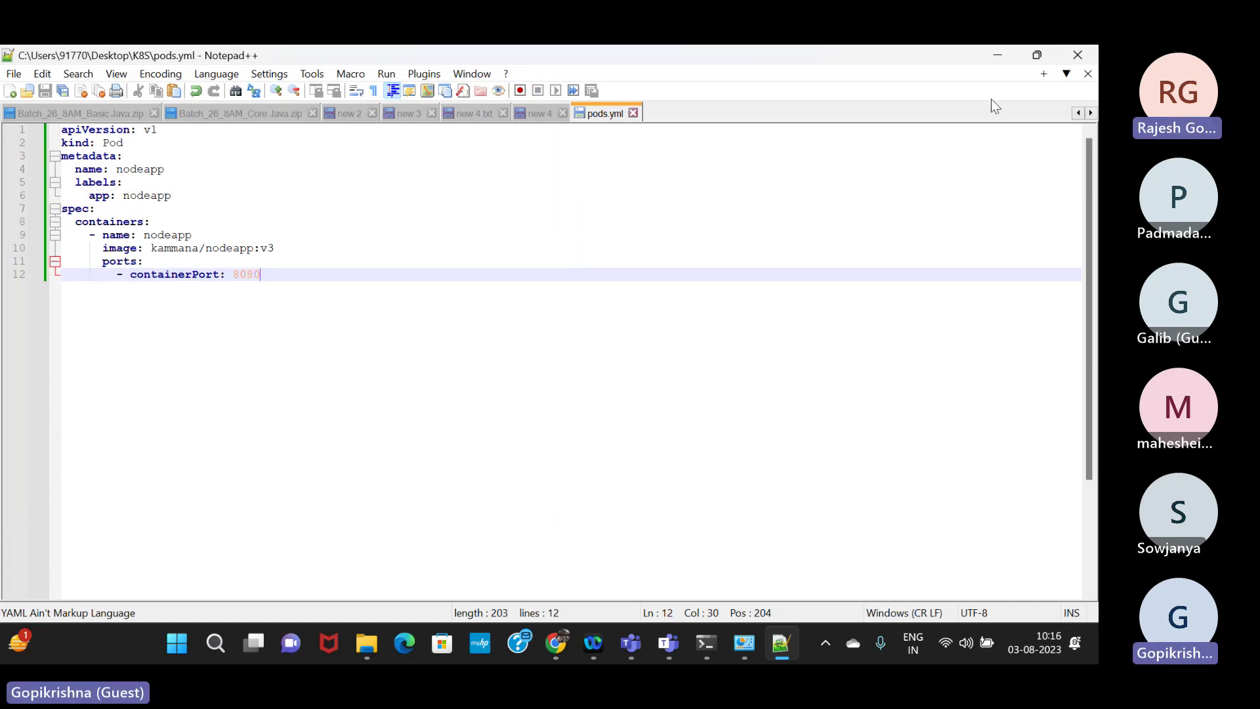
click(997, 58)
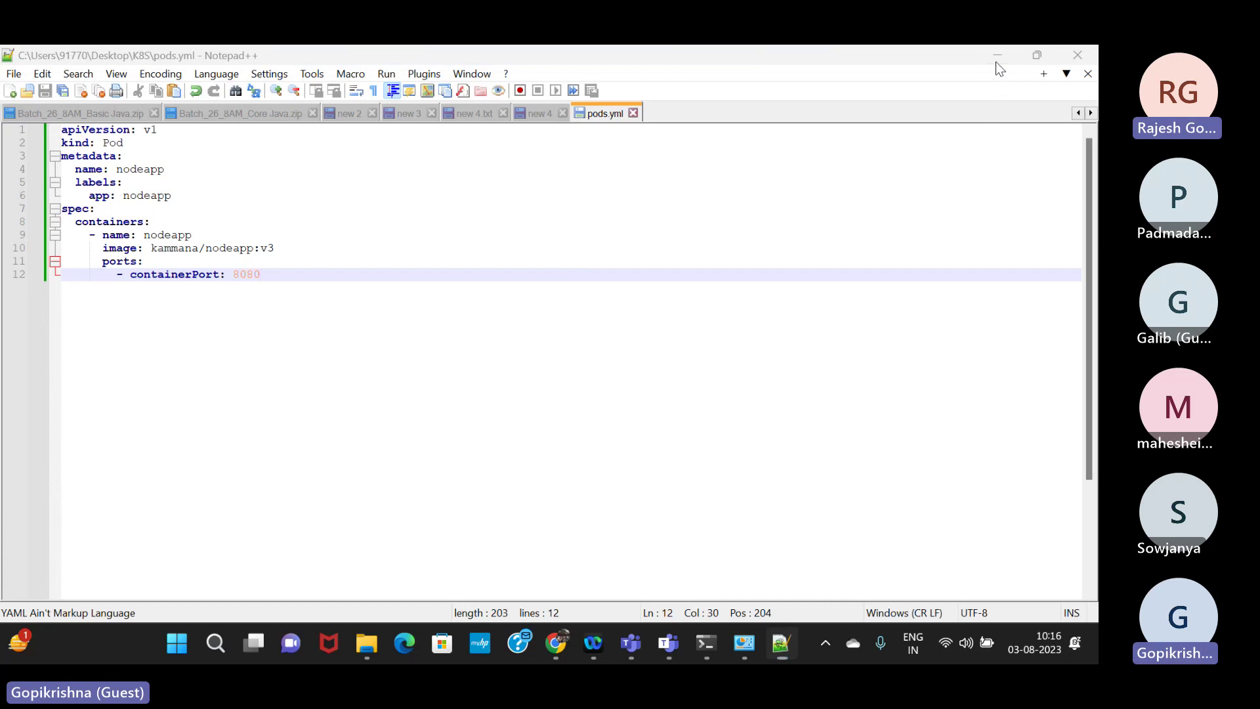
double_click(750, 261)
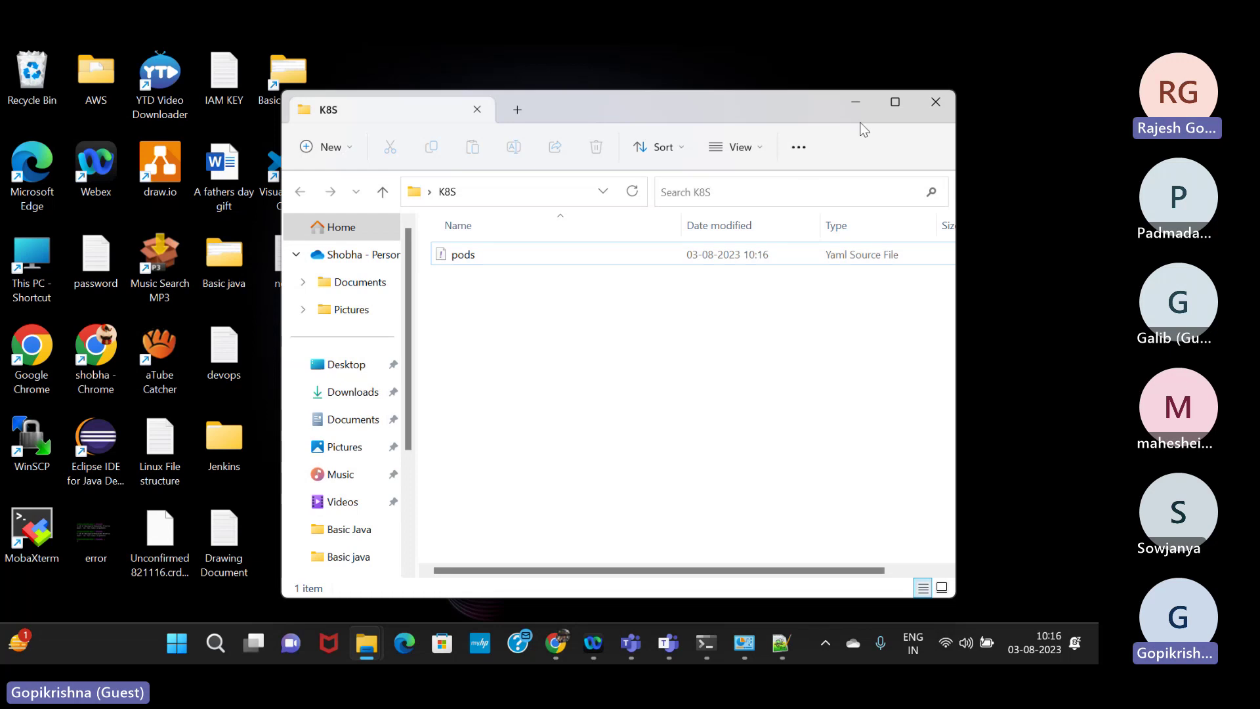
click(935, 104)
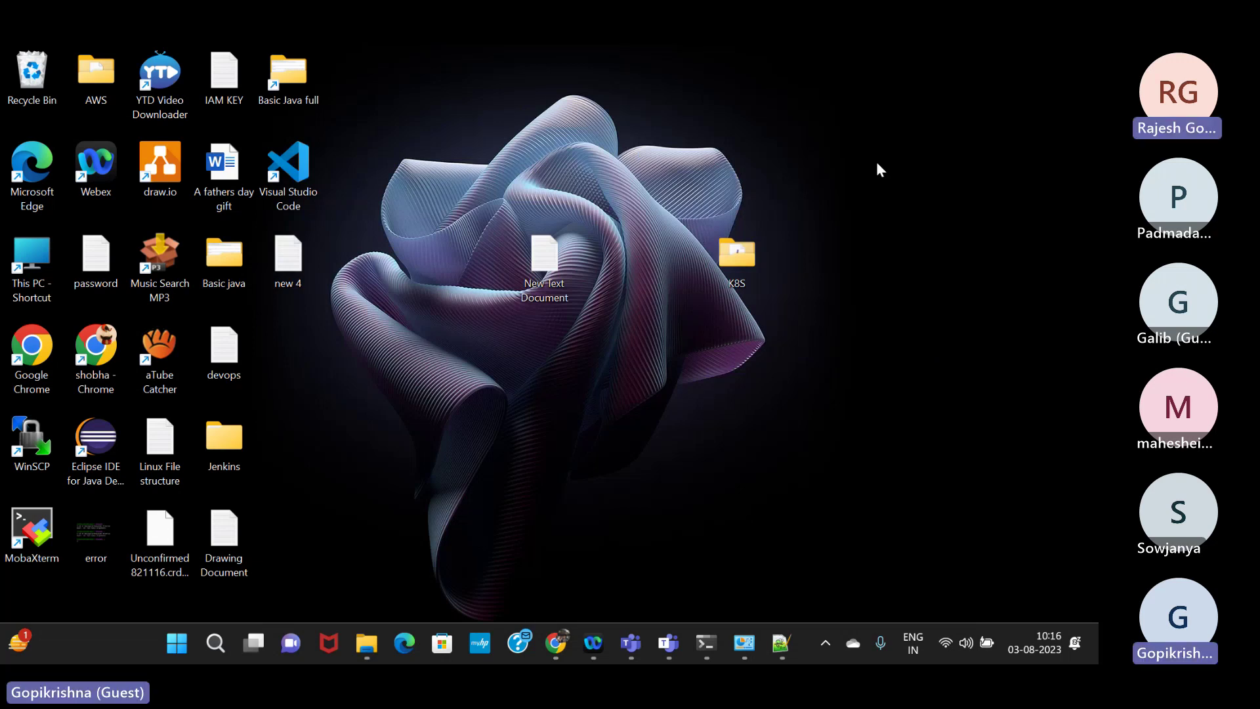
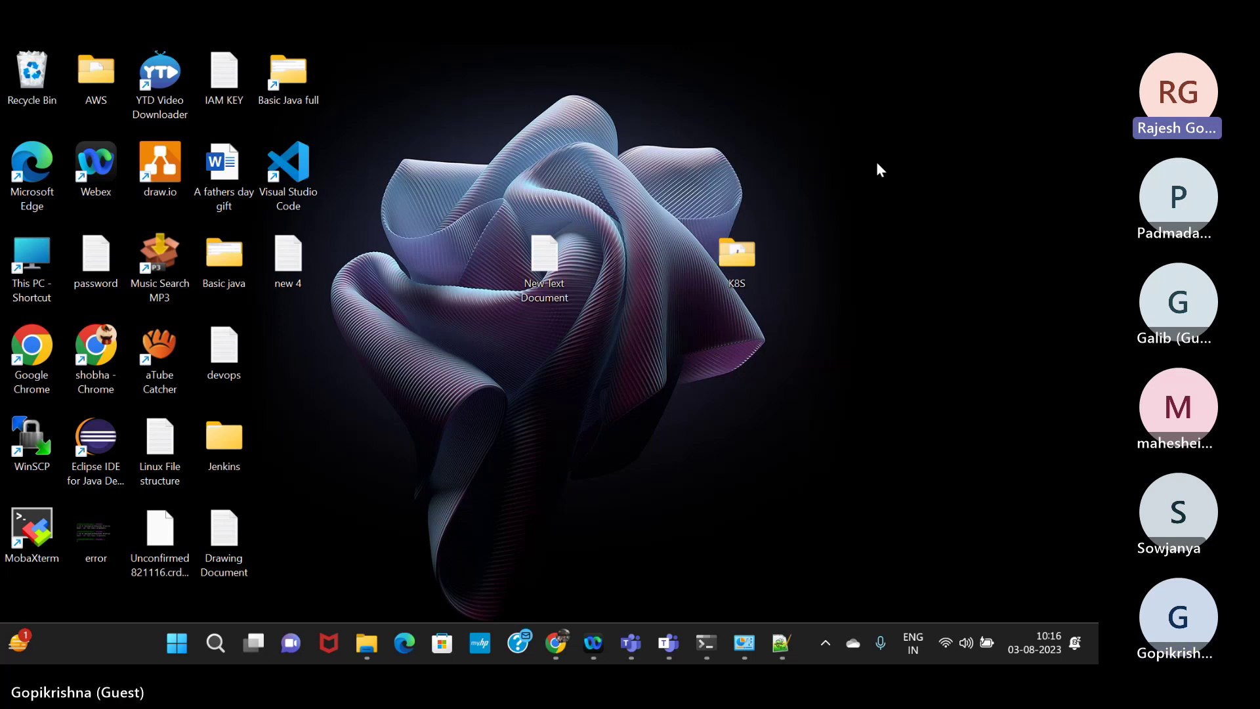
Open the K8S folder and launch Git Bash Here from its Show more options menu
double_click(742, 270)
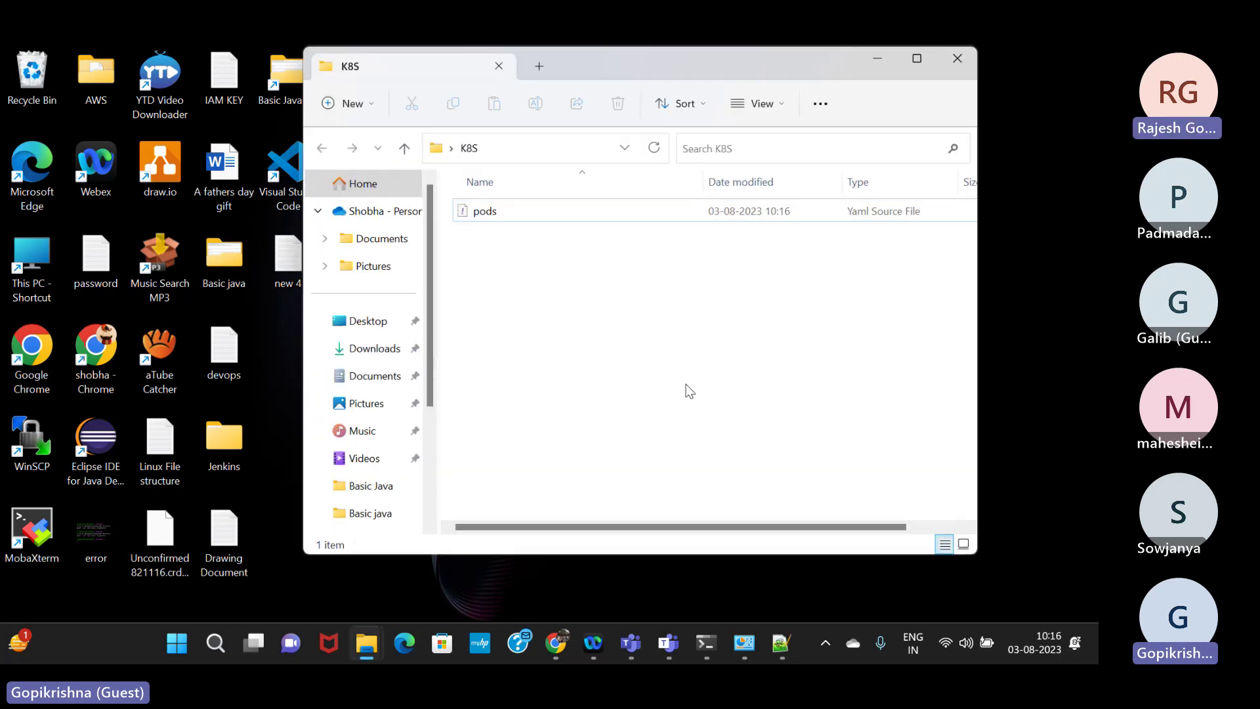
right_click(568, 211)
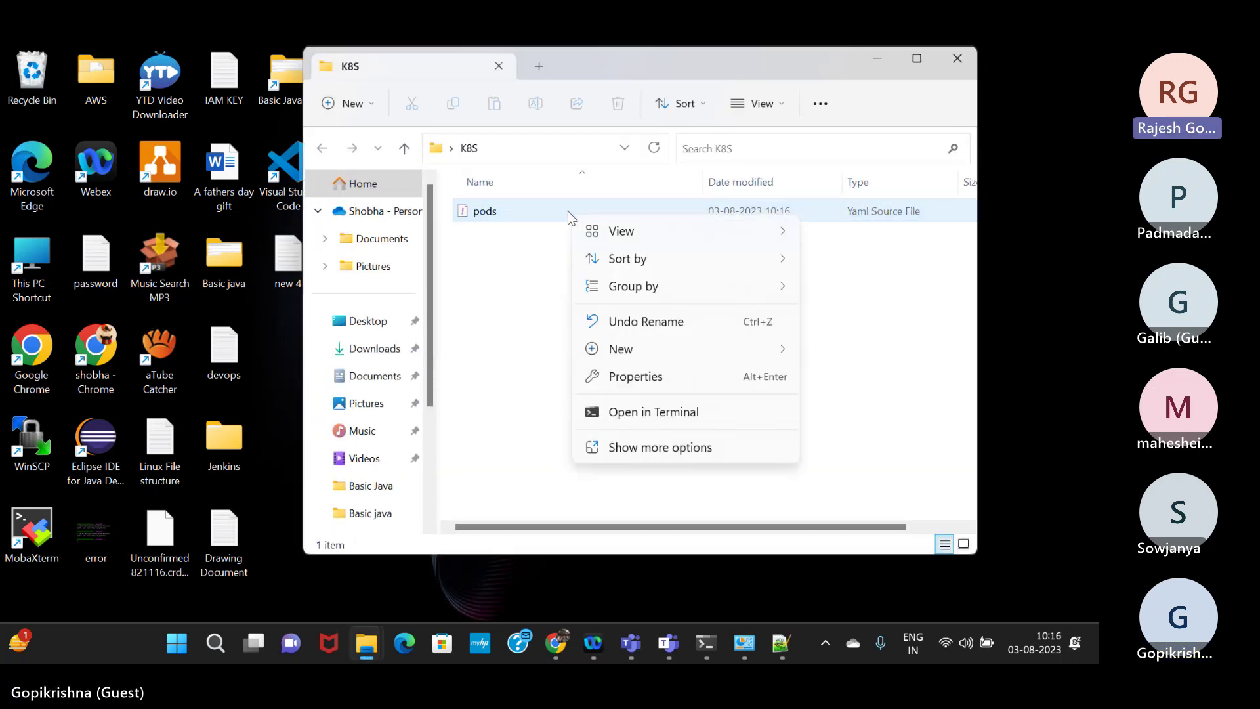
click(528, 265)
right_click(527, 266)
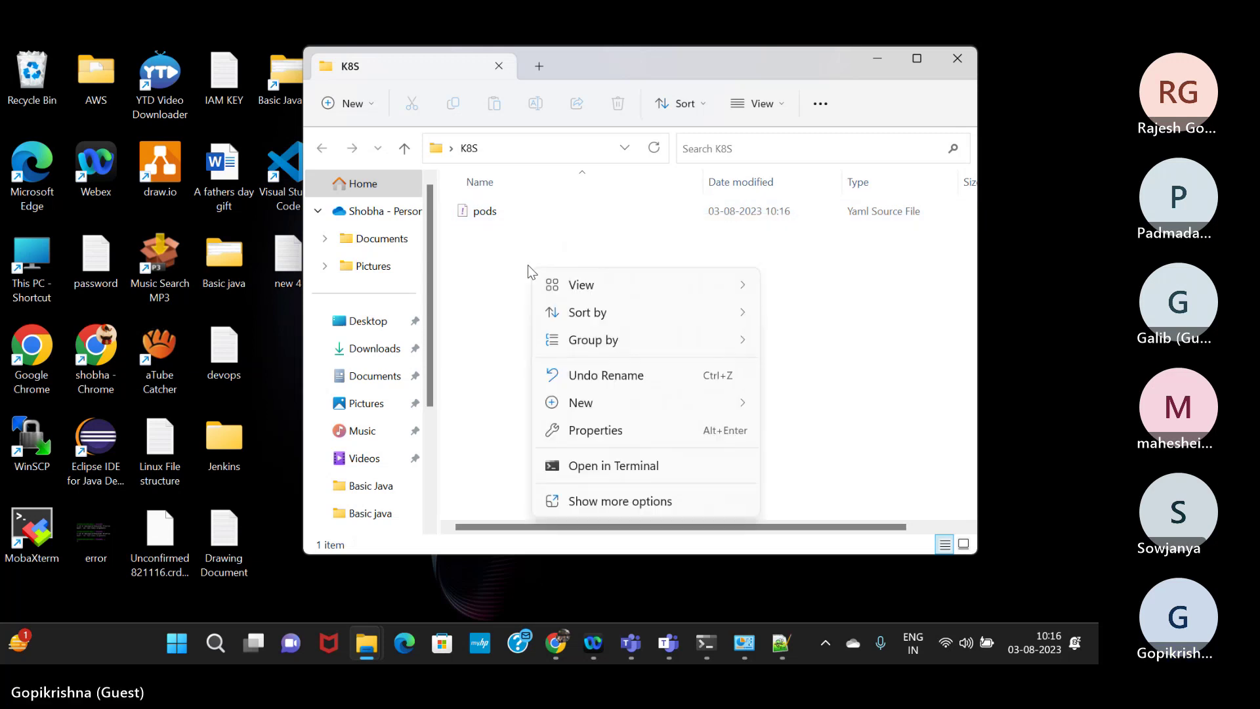
mouse_move(624, 403)
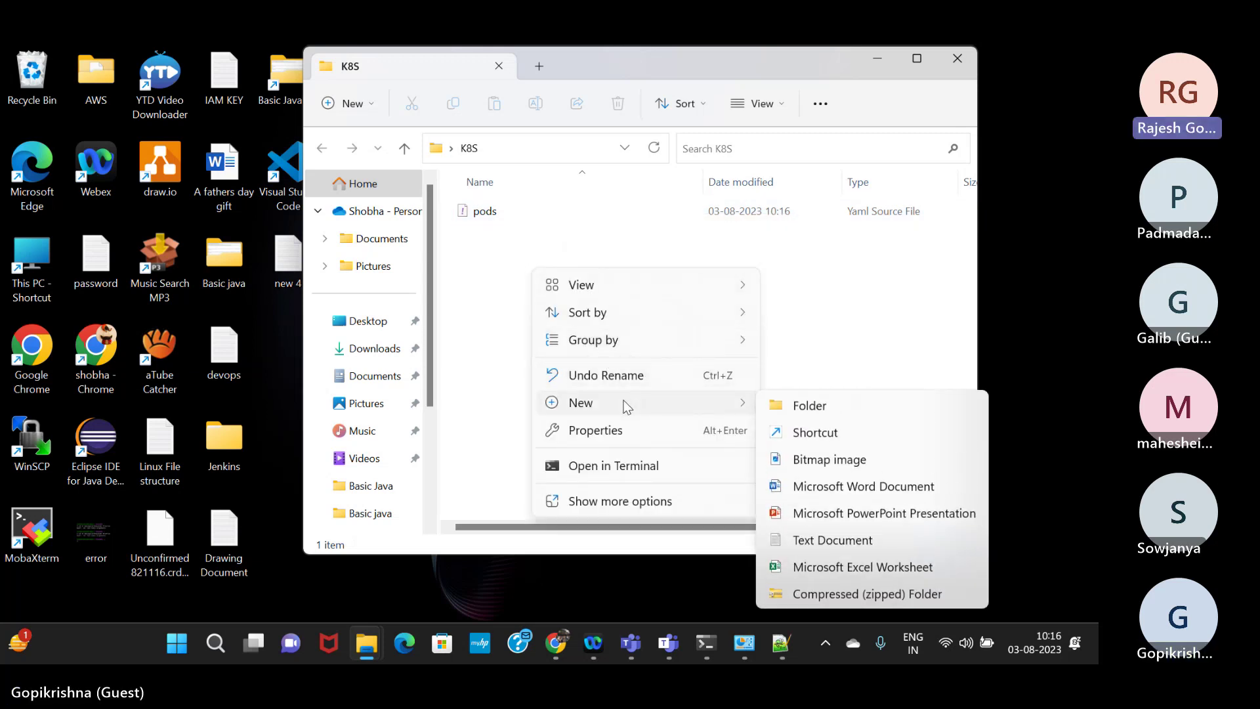
click(599, 504)
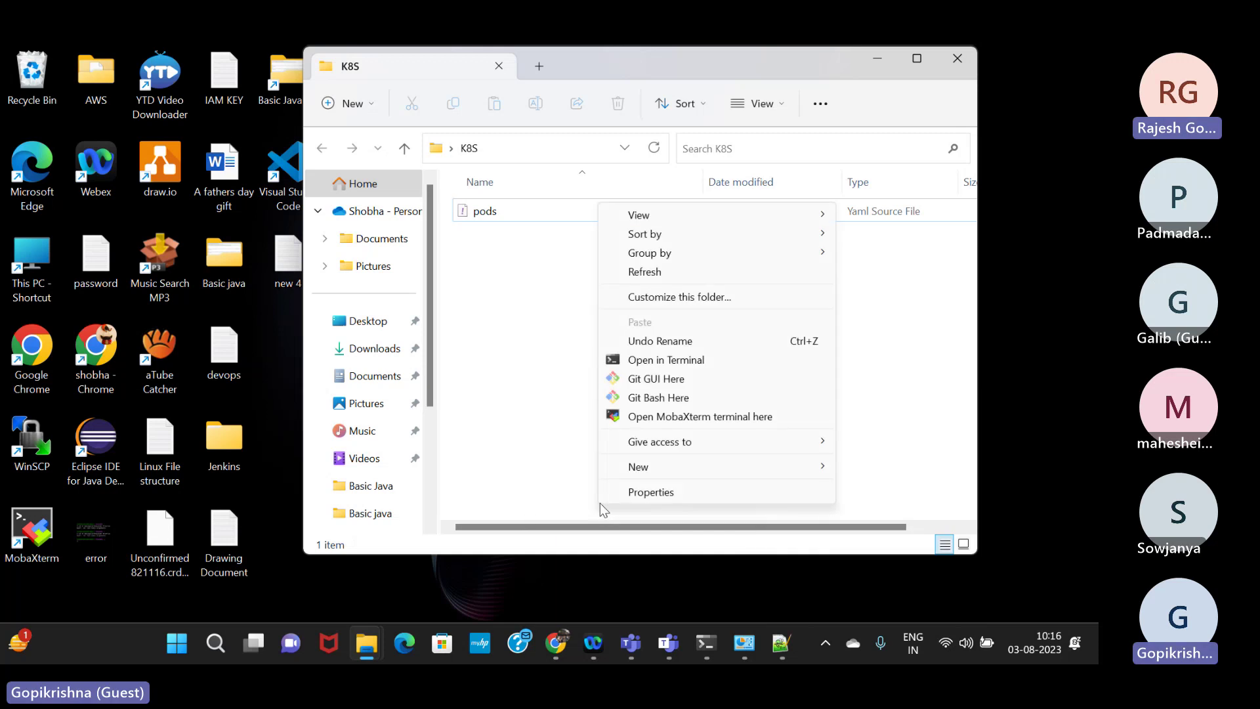
click(687, 399)
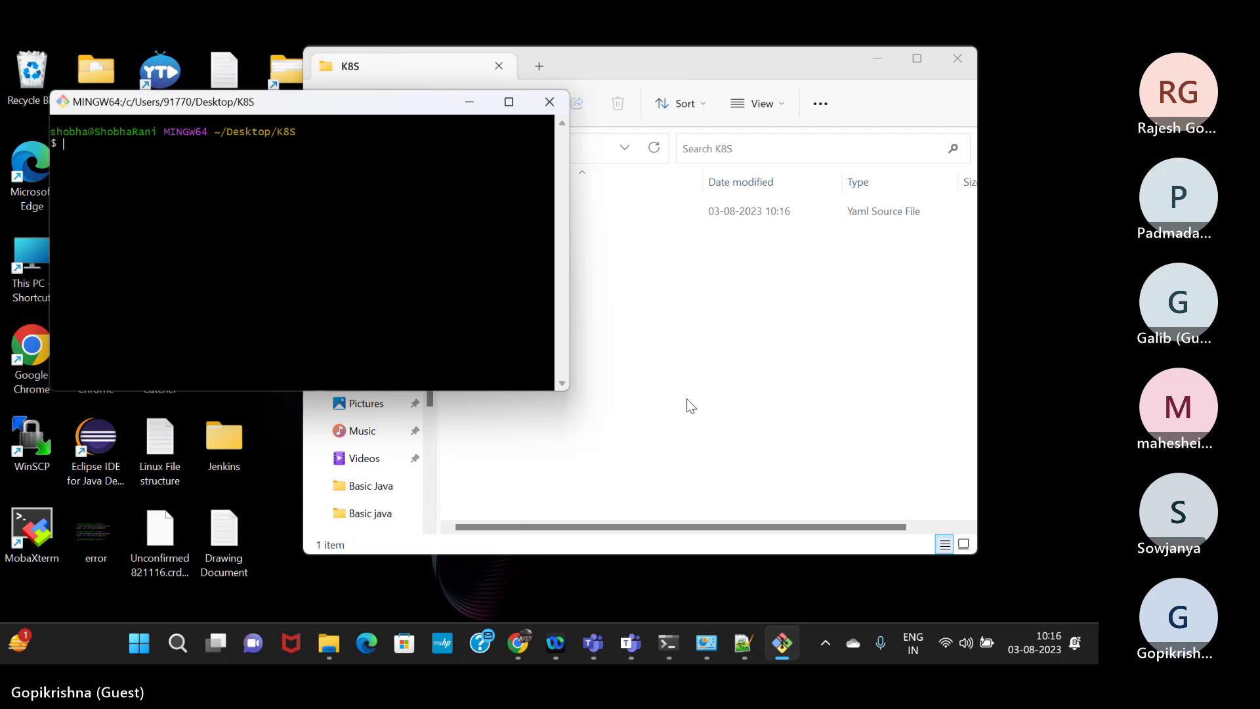
Initialize a Git repository in K8S with git init and check git status
text(giti)
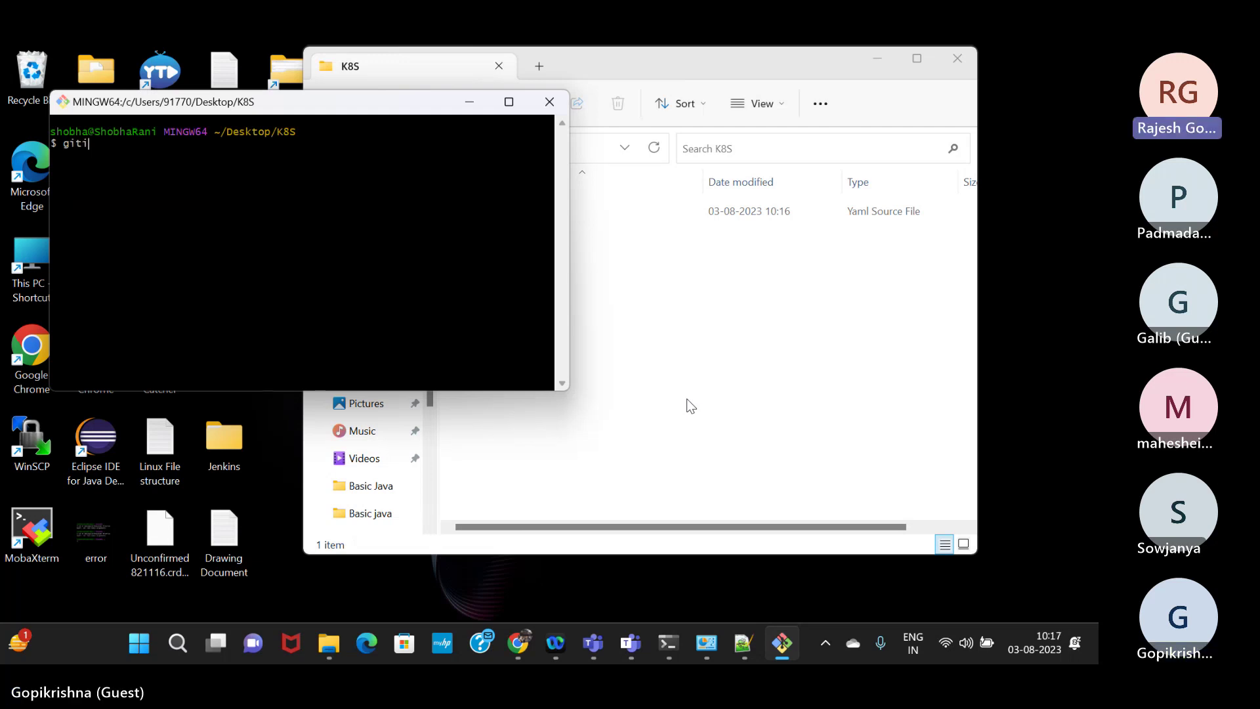
text(ni)
key(BackSpace)
key(BackSpace)
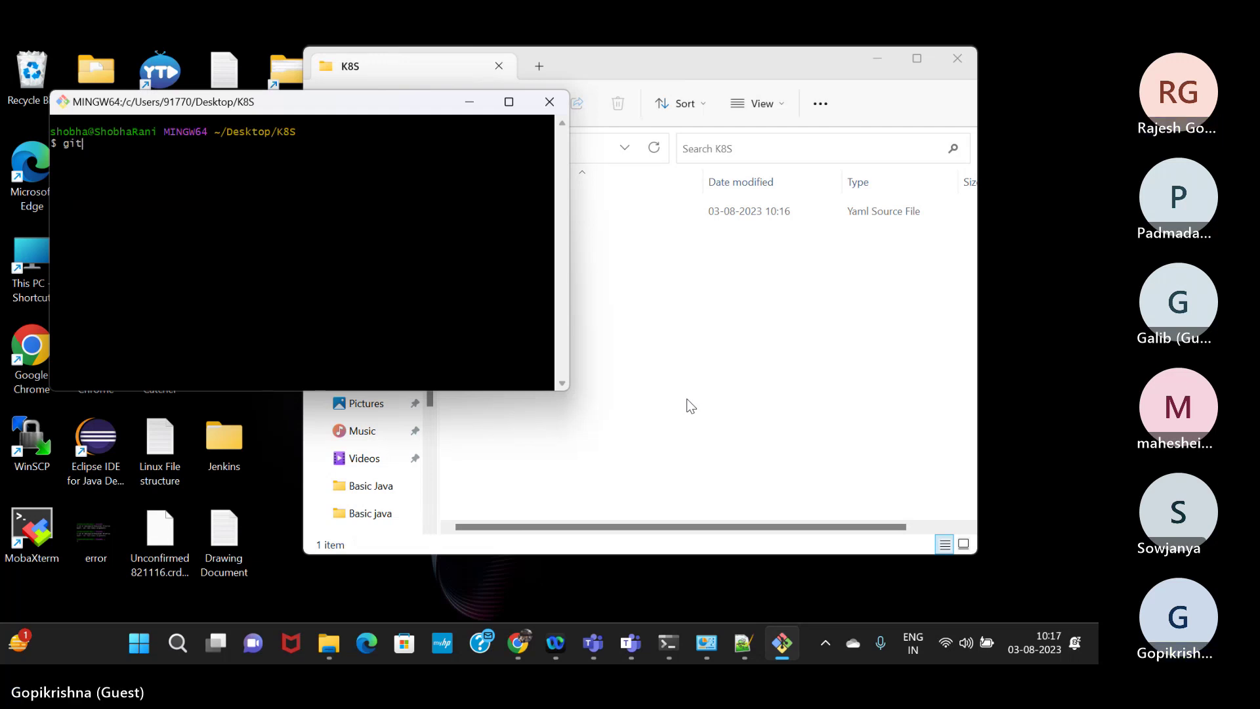
text(init)
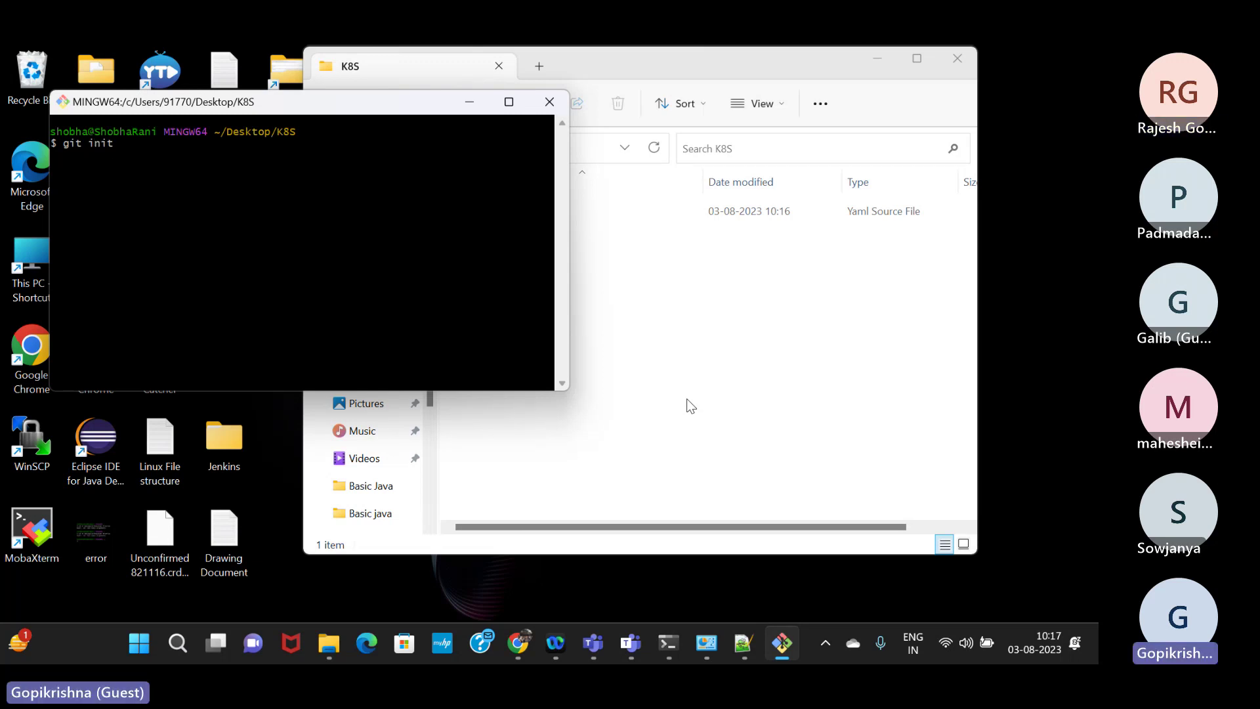
key(Return)
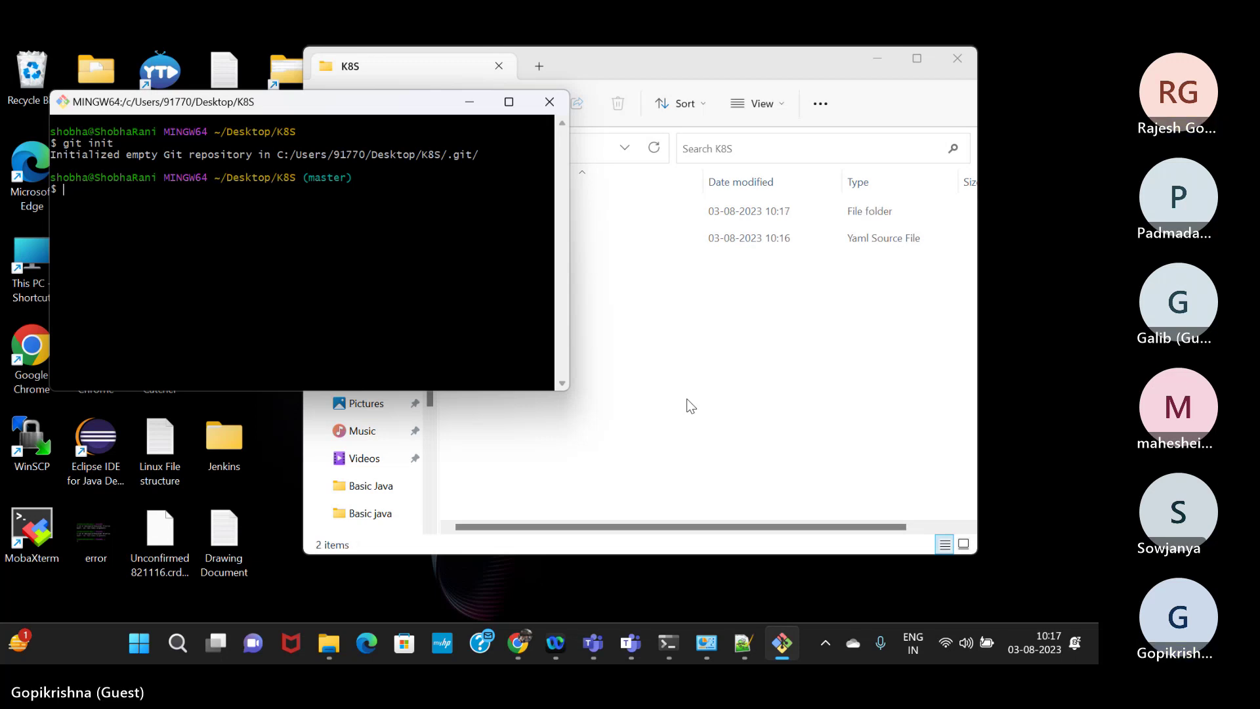
text(git status)
key(Return)
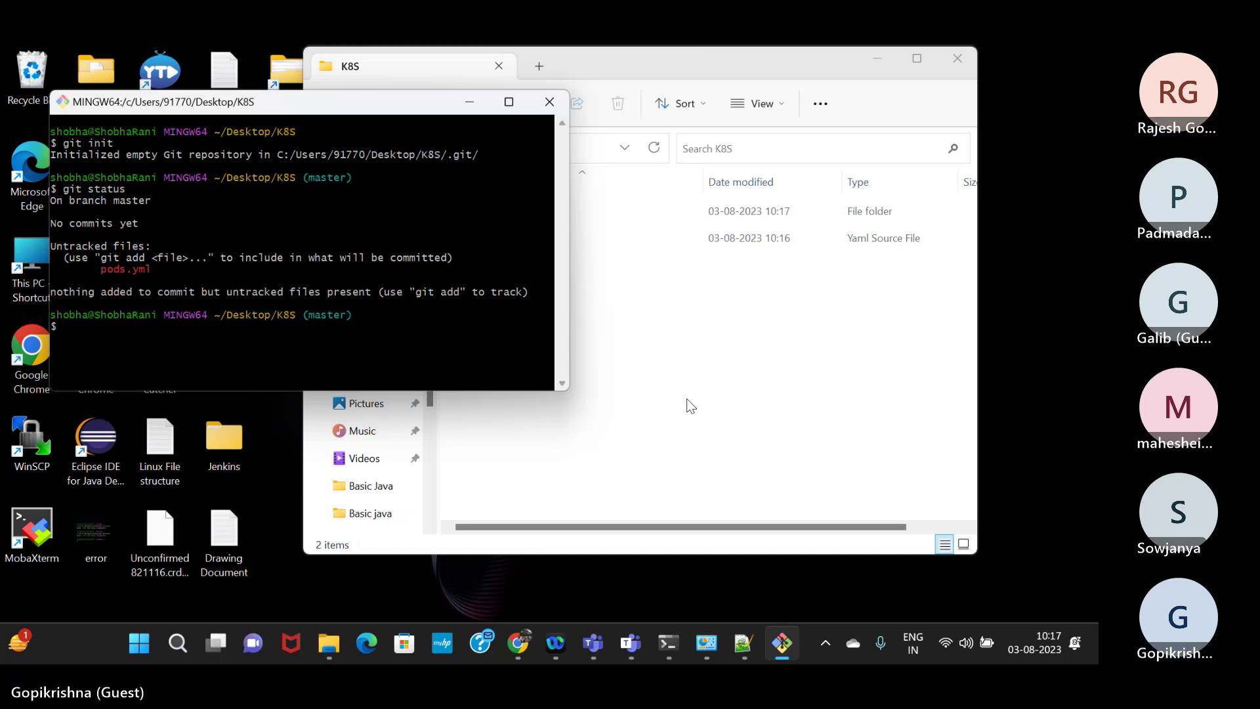
Stage all files in the folder, including pods.yml, with git add
text(git add)
key(Return)
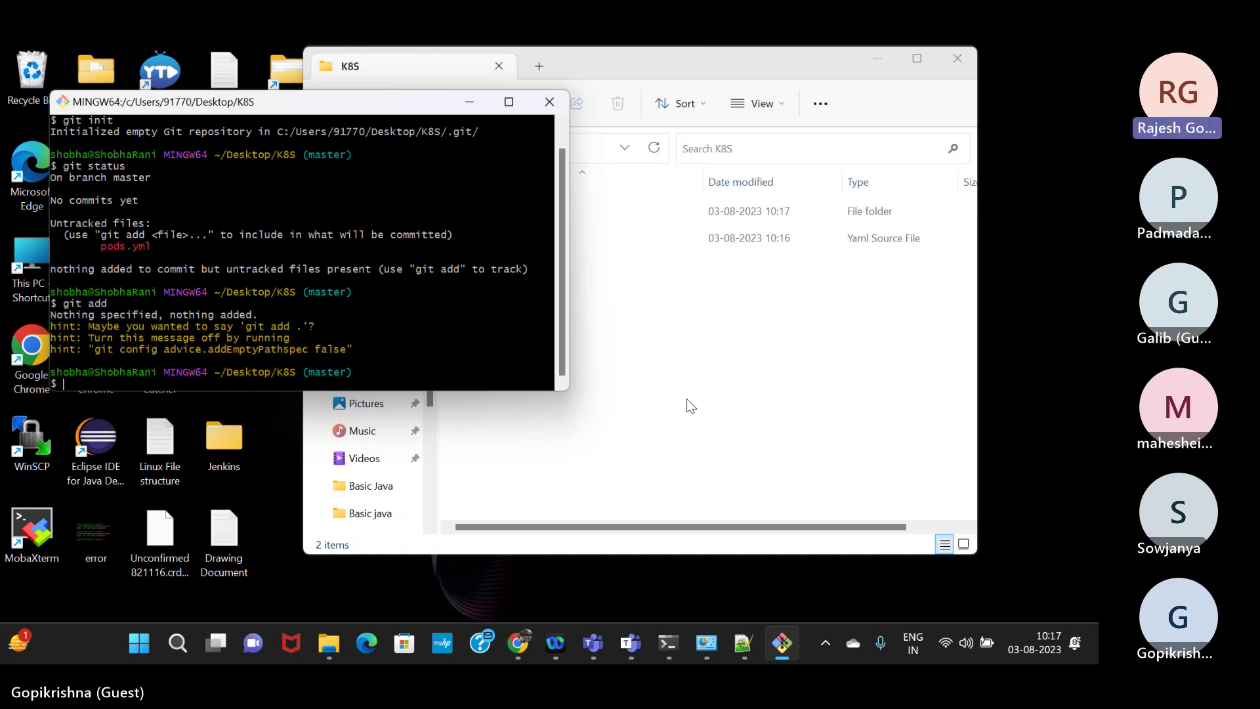
text(git add .)
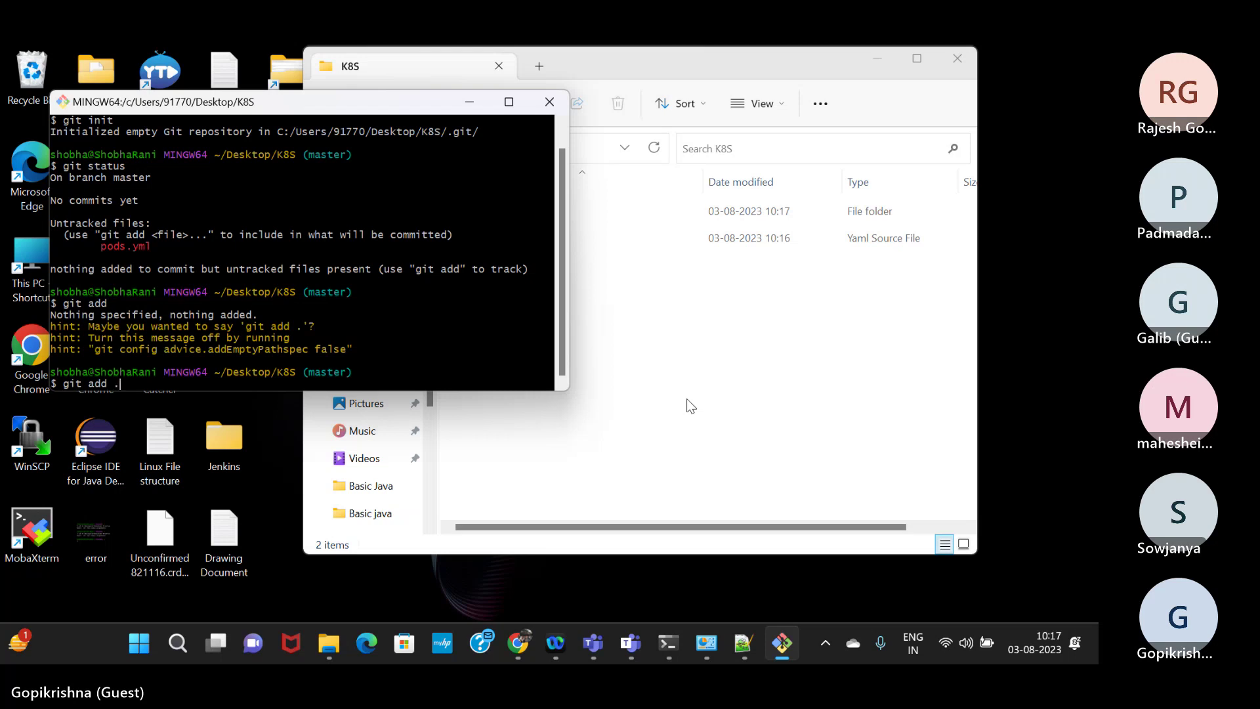
key(Return)
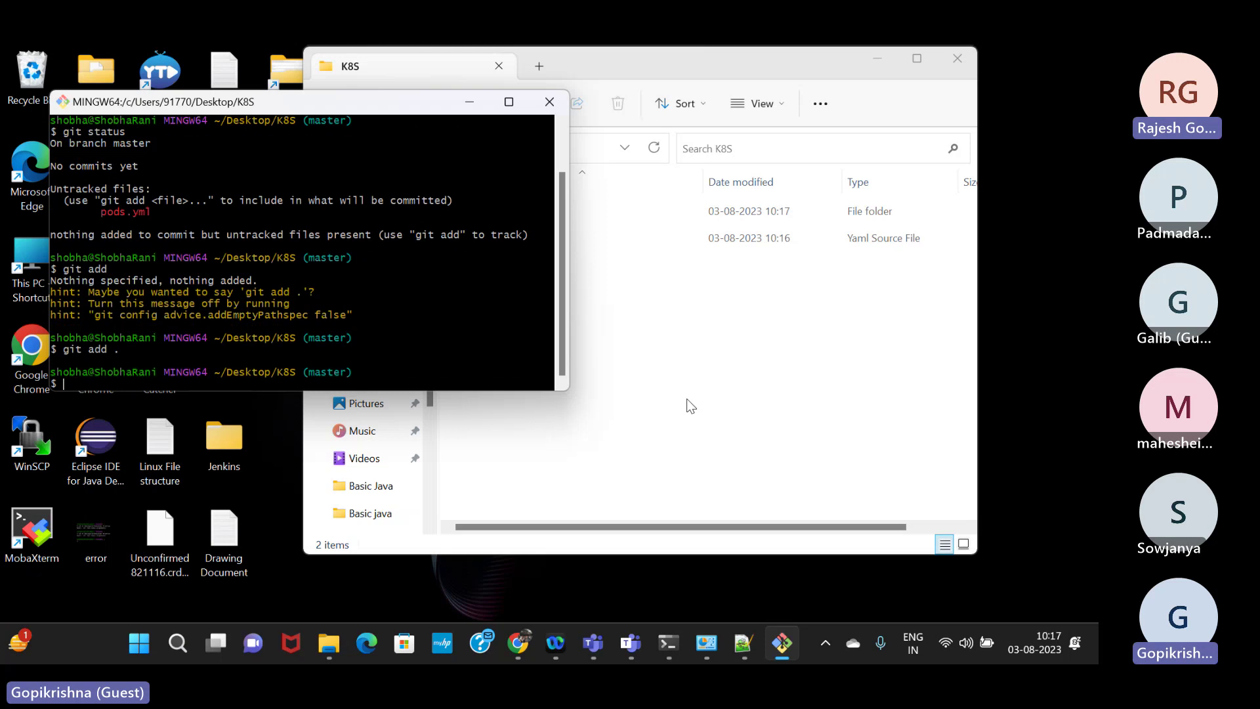
Commit pods.yml with the message "upload pods.yml file"
text(git co)
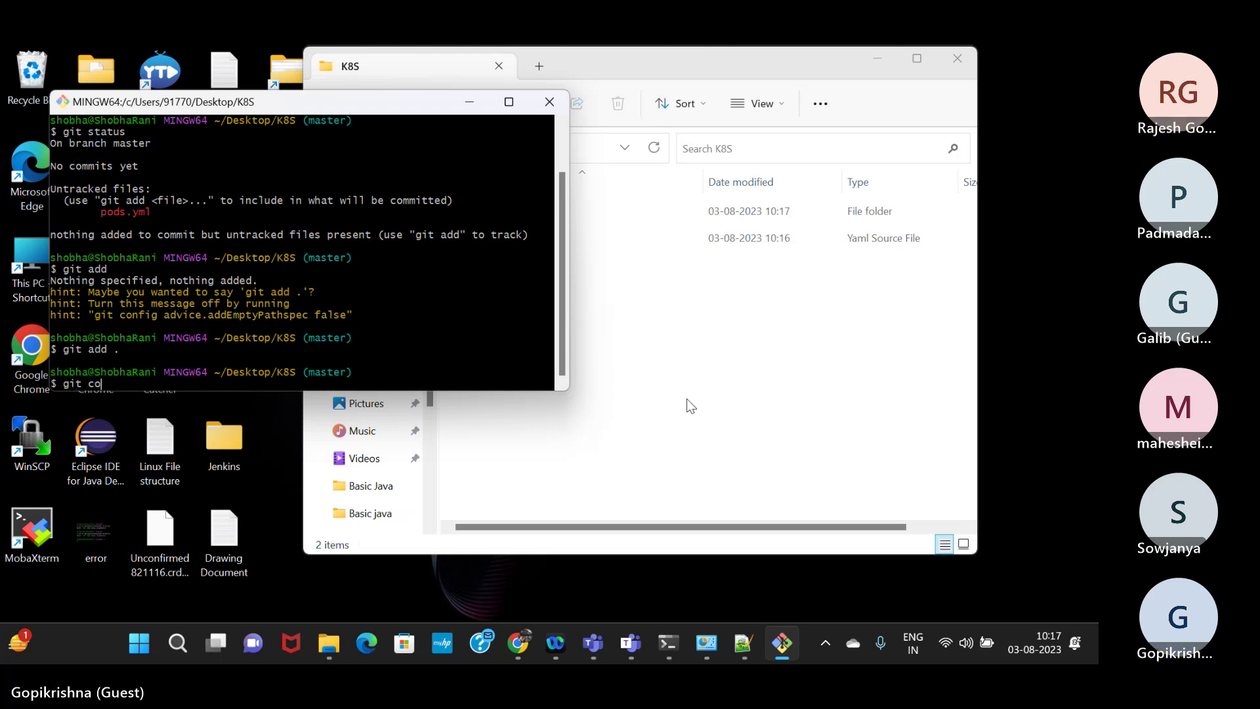
text(mmit -m)
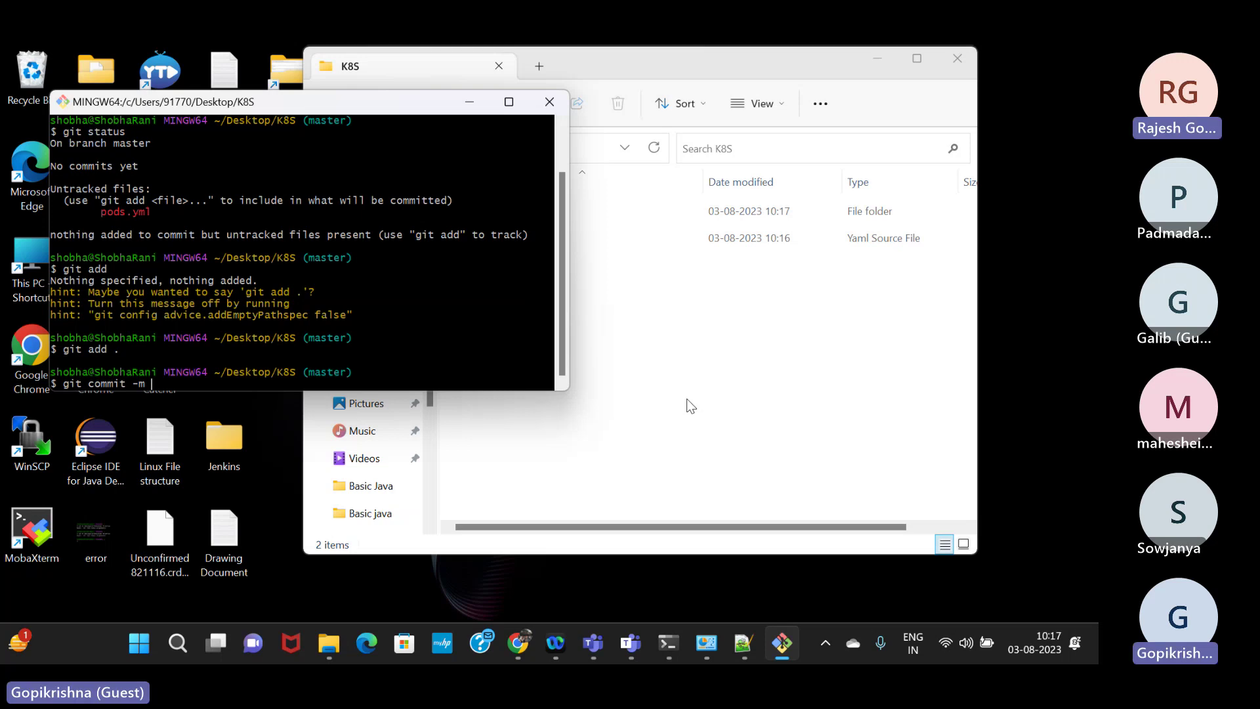
text(")
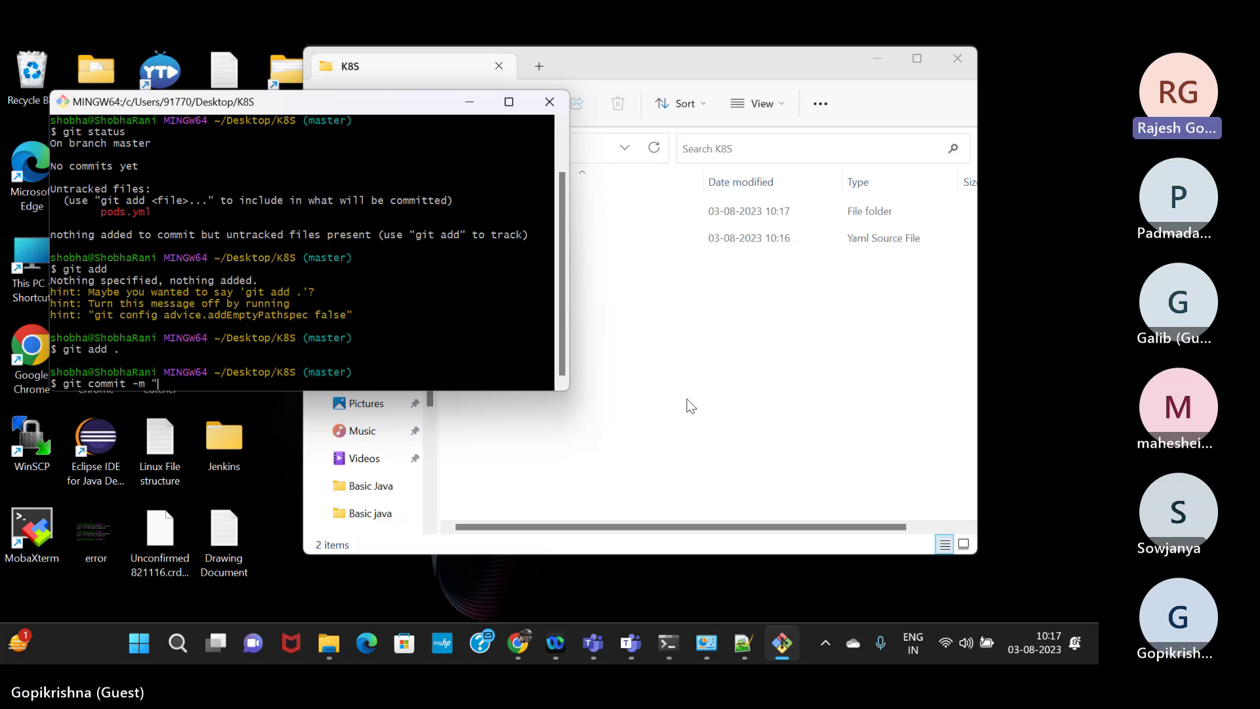
text(upl)
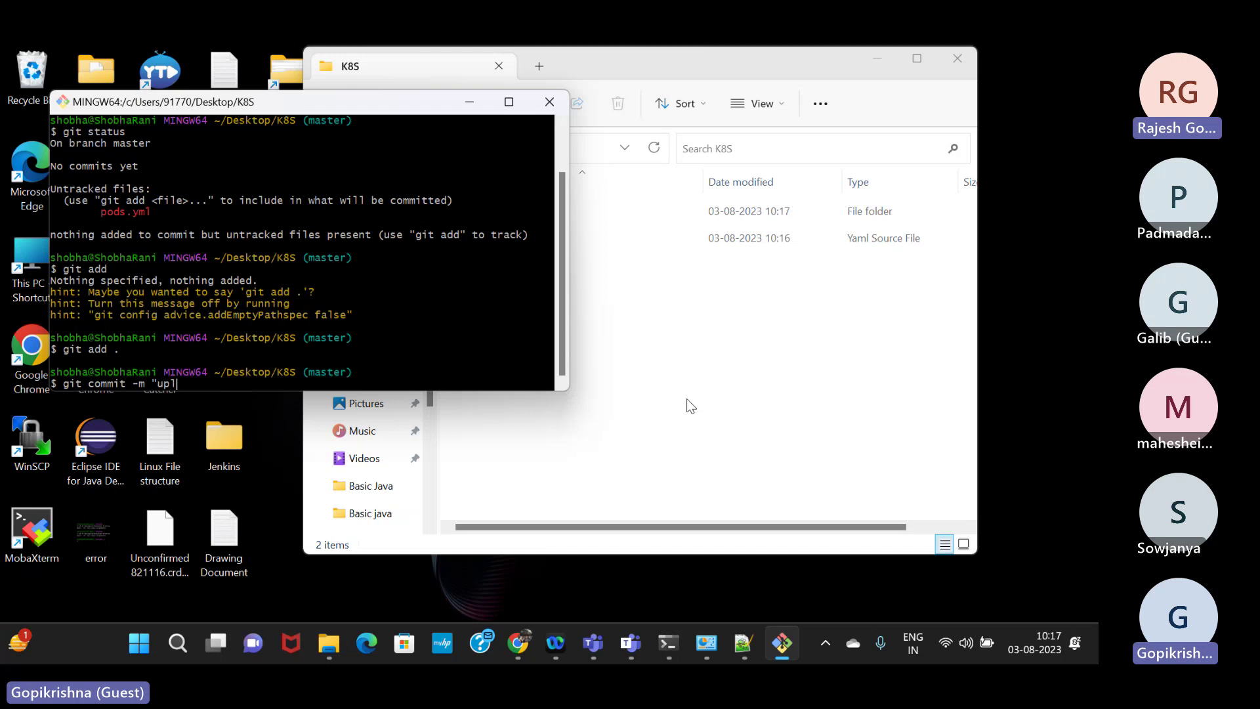
text(oadopds)
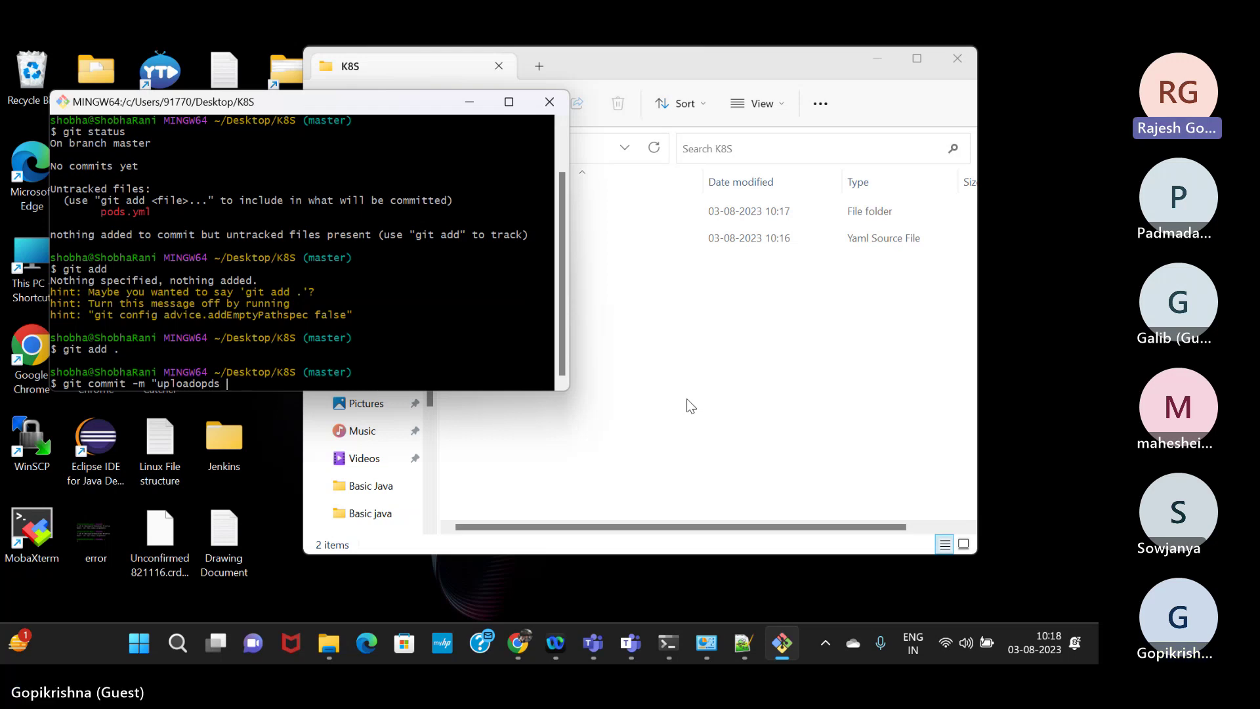
text( y)
text(m)
text(l)
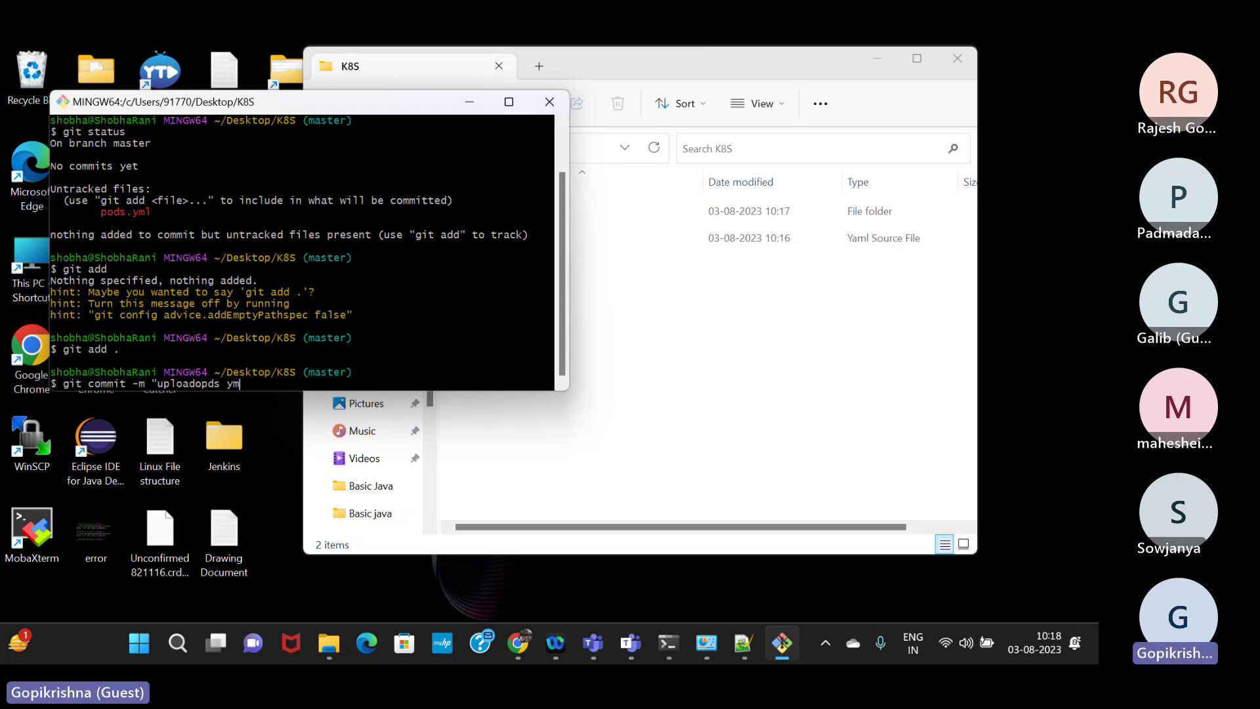
key(BackSpace)
key(BackSpace)
key(BackSpace)
key(BackSpace)
key(BackSpace)
key(BackSpace)
key(BackSpace)
key(BackSpace)
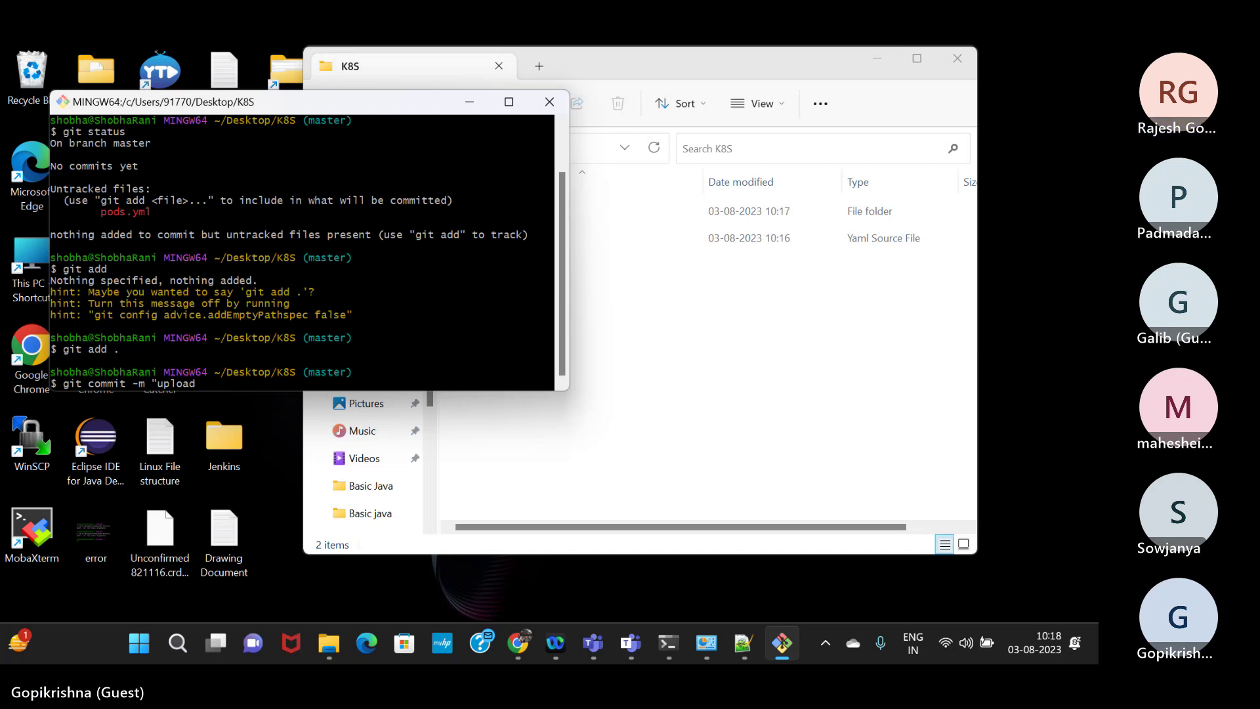
text(pods)
text(.yml)
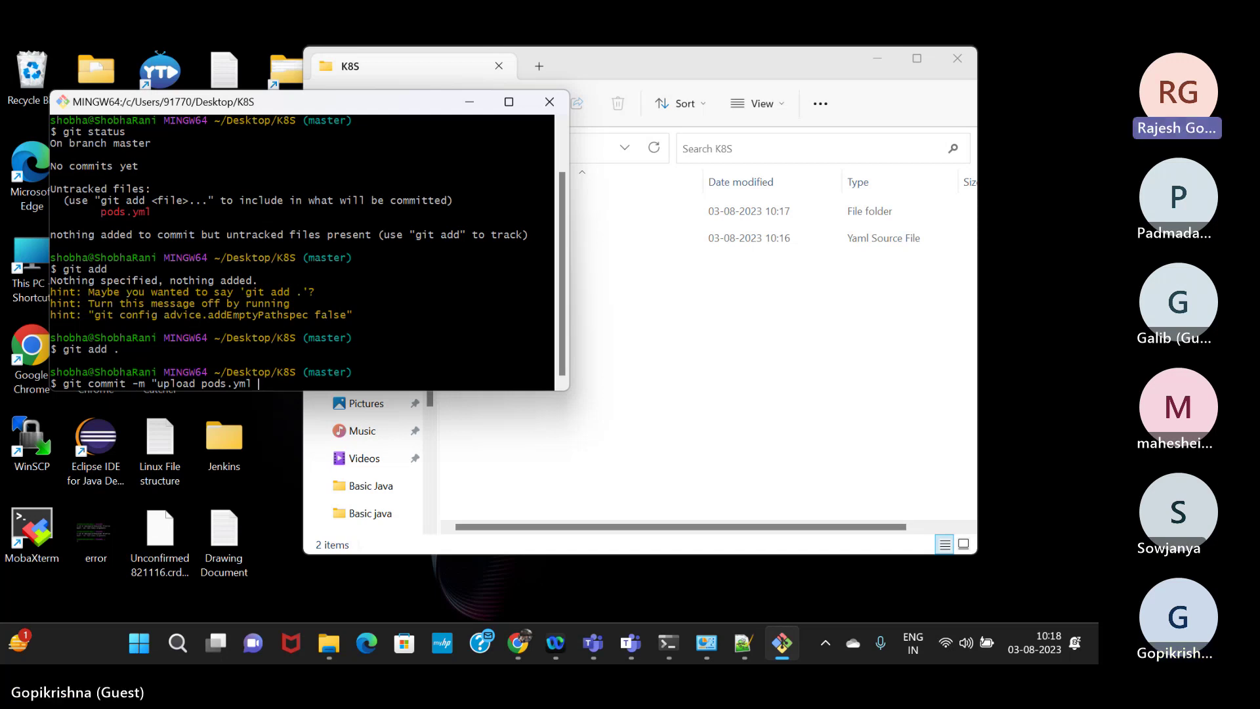
text( file)
key(BackSpace)
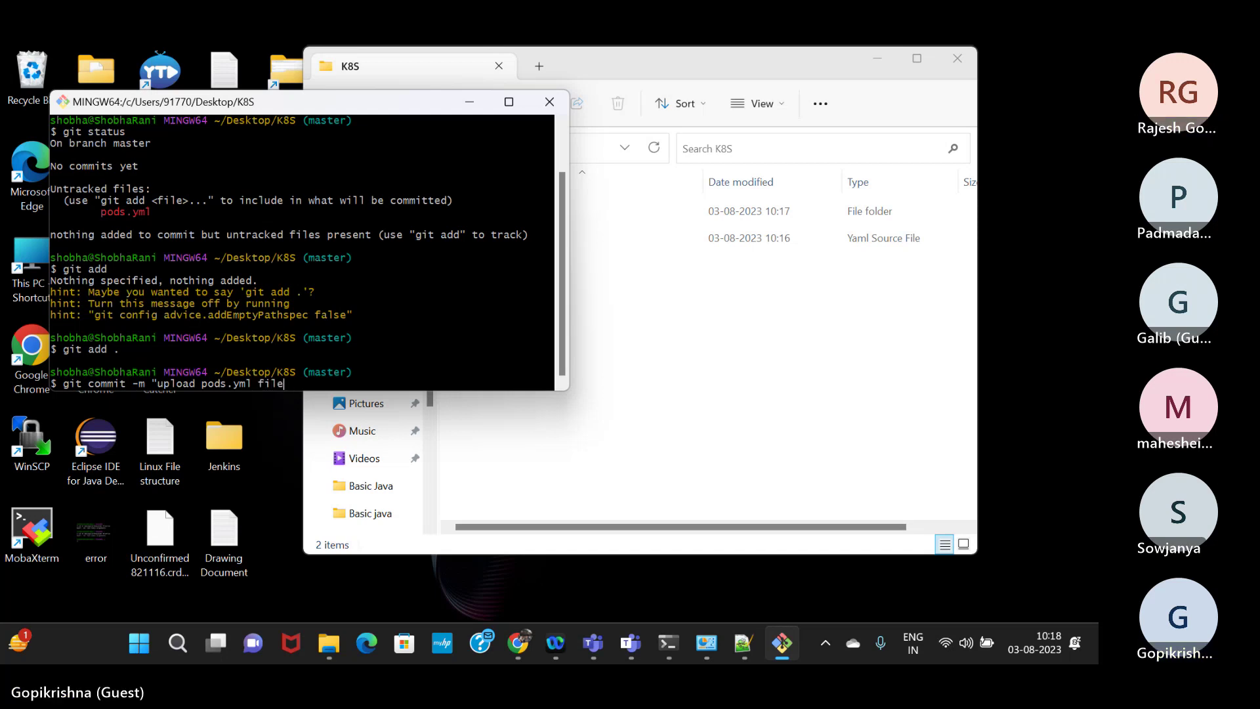
text(")
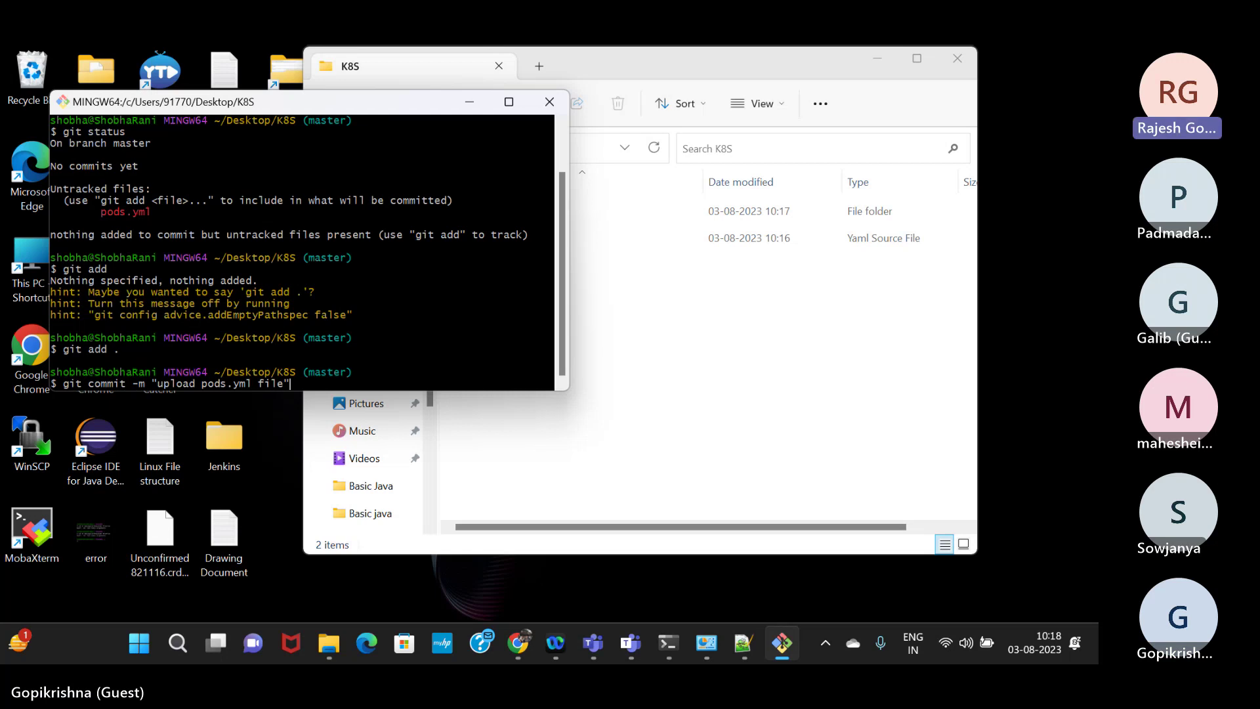
key(Return)
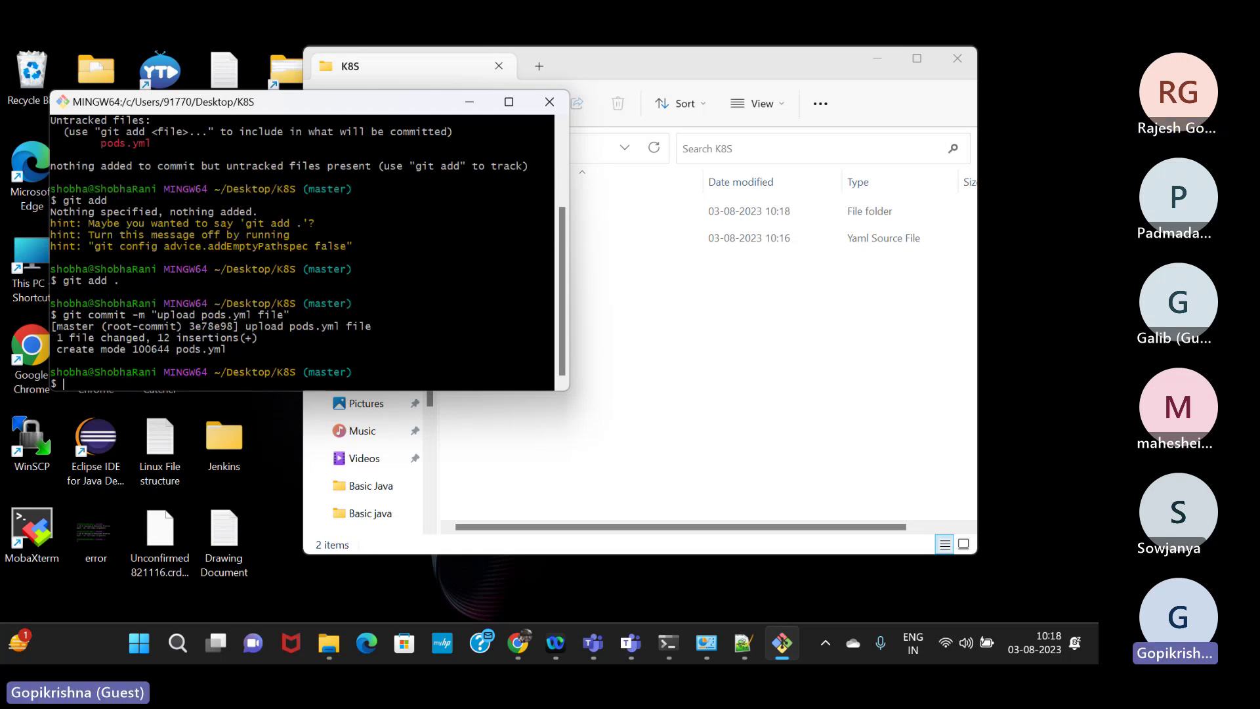
Attempt git push, which fails without a remote, and minimize the terminal
text(git push)
key(Return)
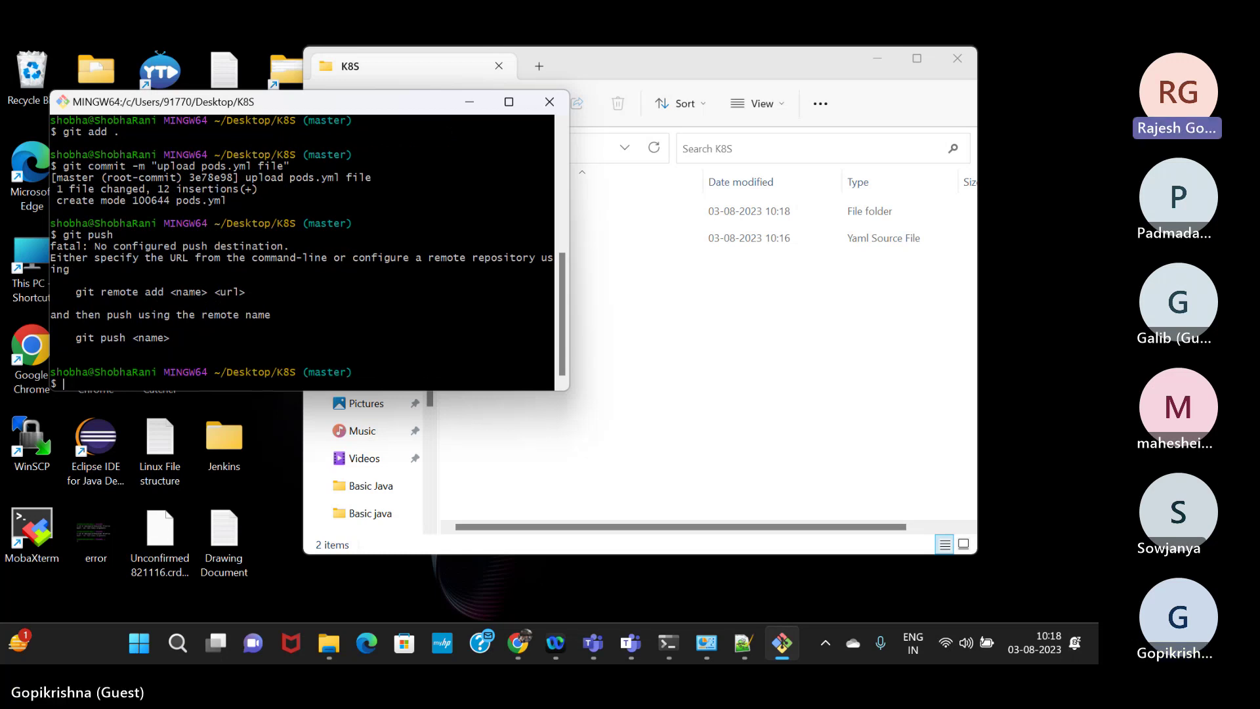
click(478, 105)
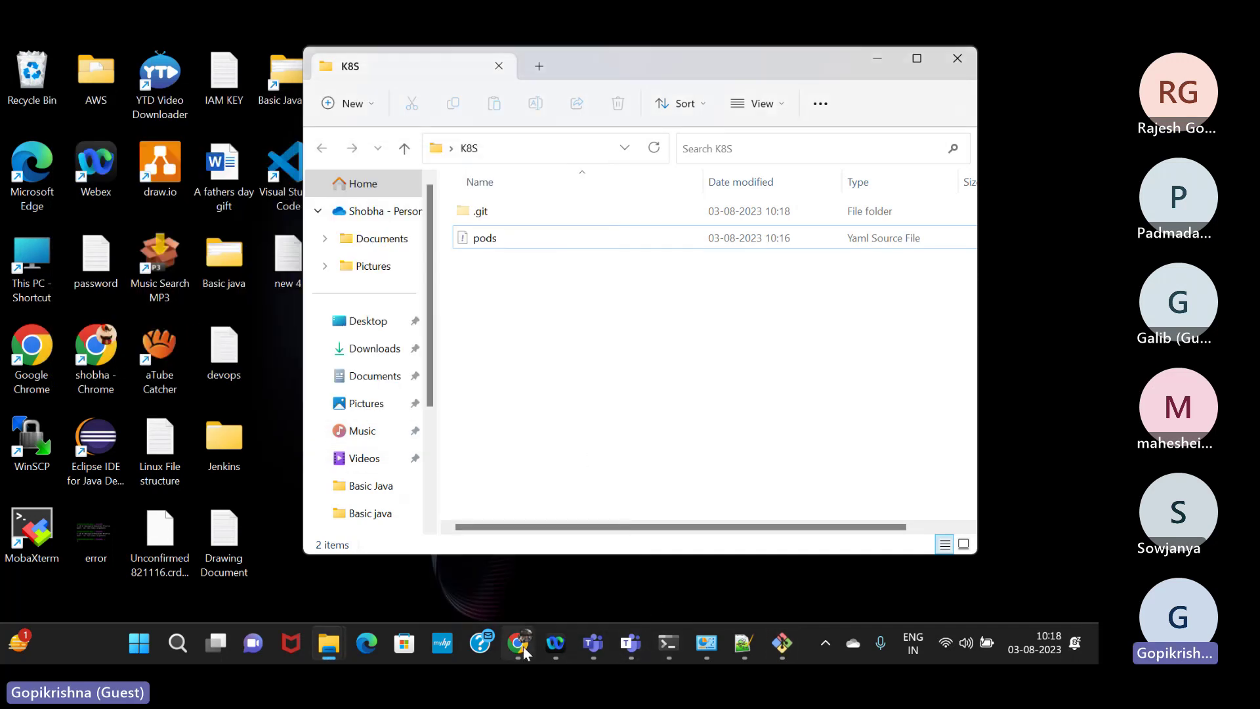
Load the GitHub website in the browser
click(523, 649)
click(746, 89)
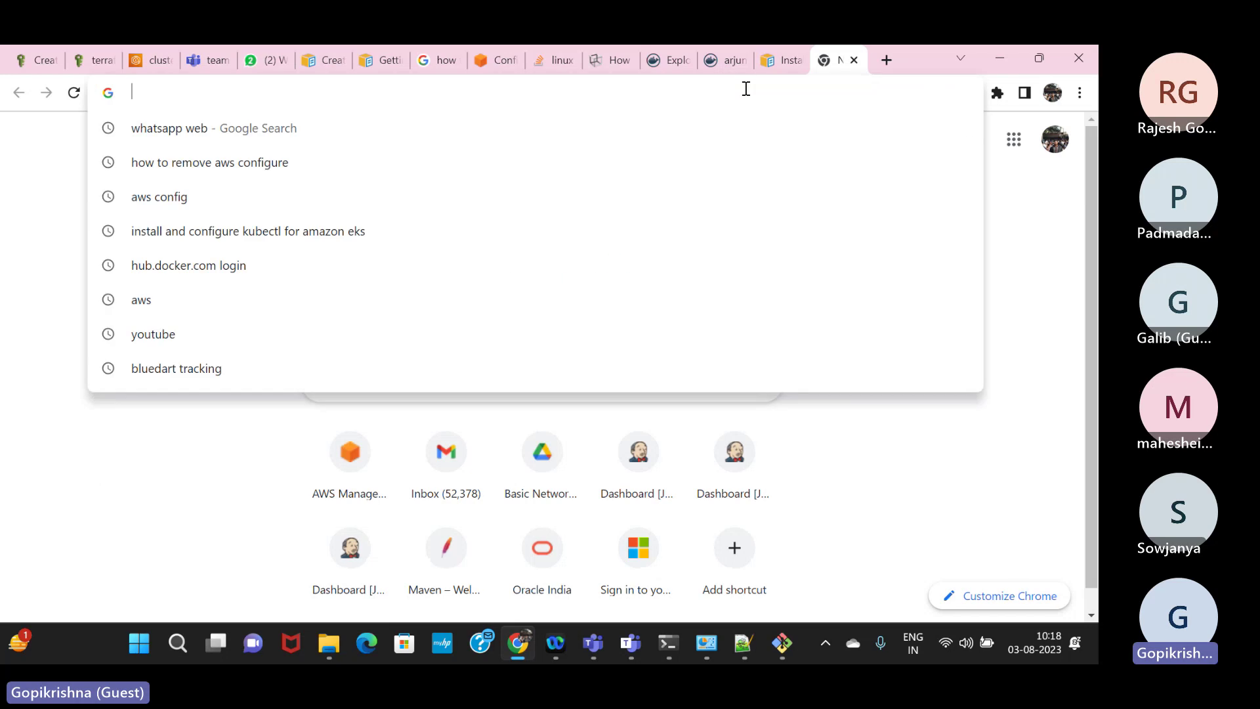
text(git)
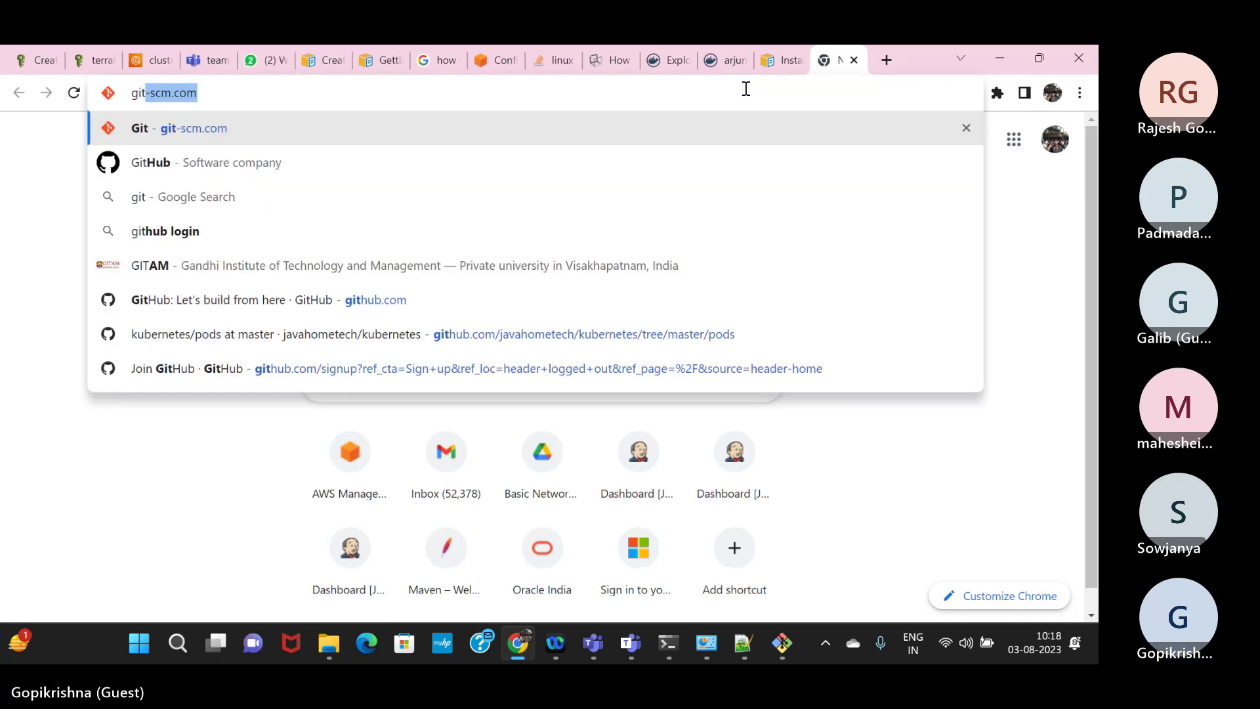
key(Return)
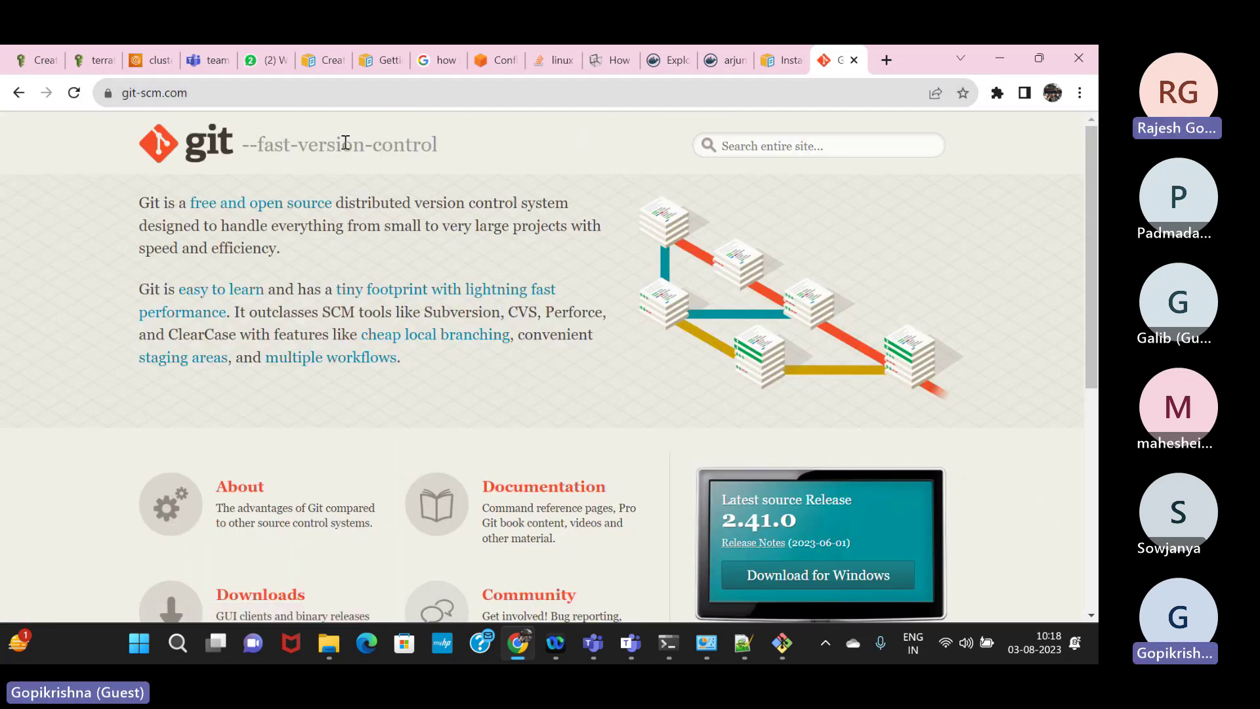
click(197, 92)
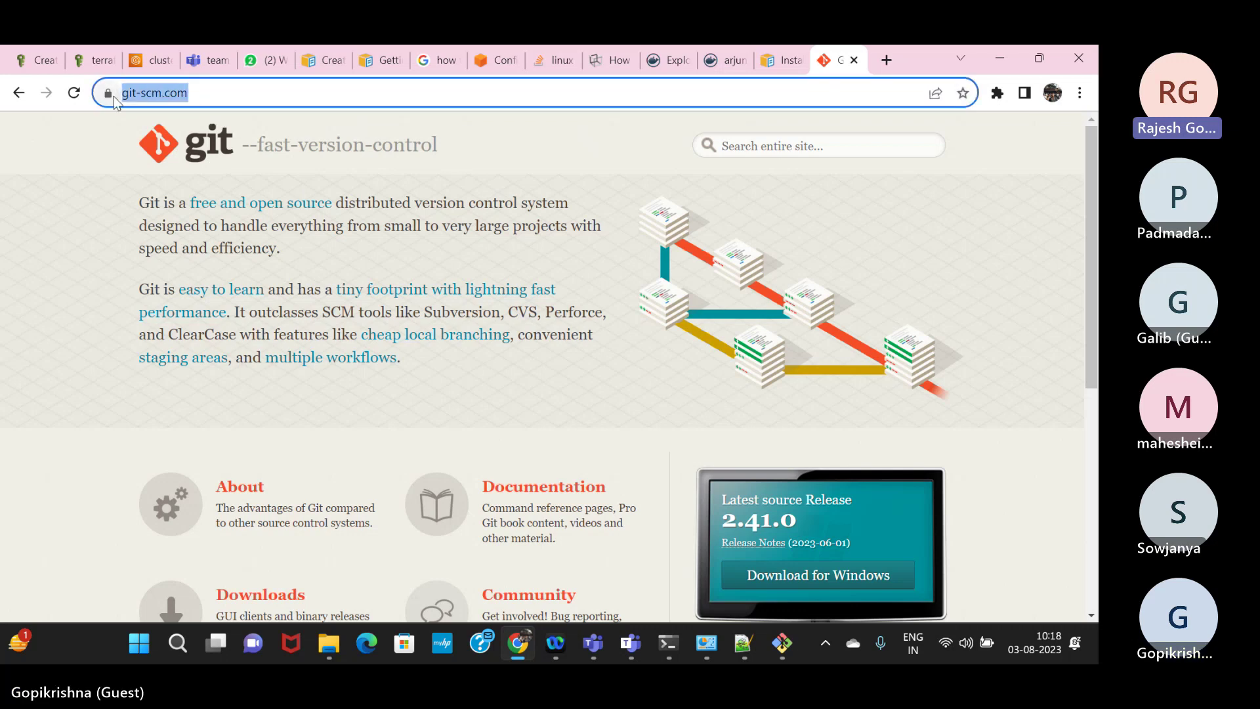
text(github)
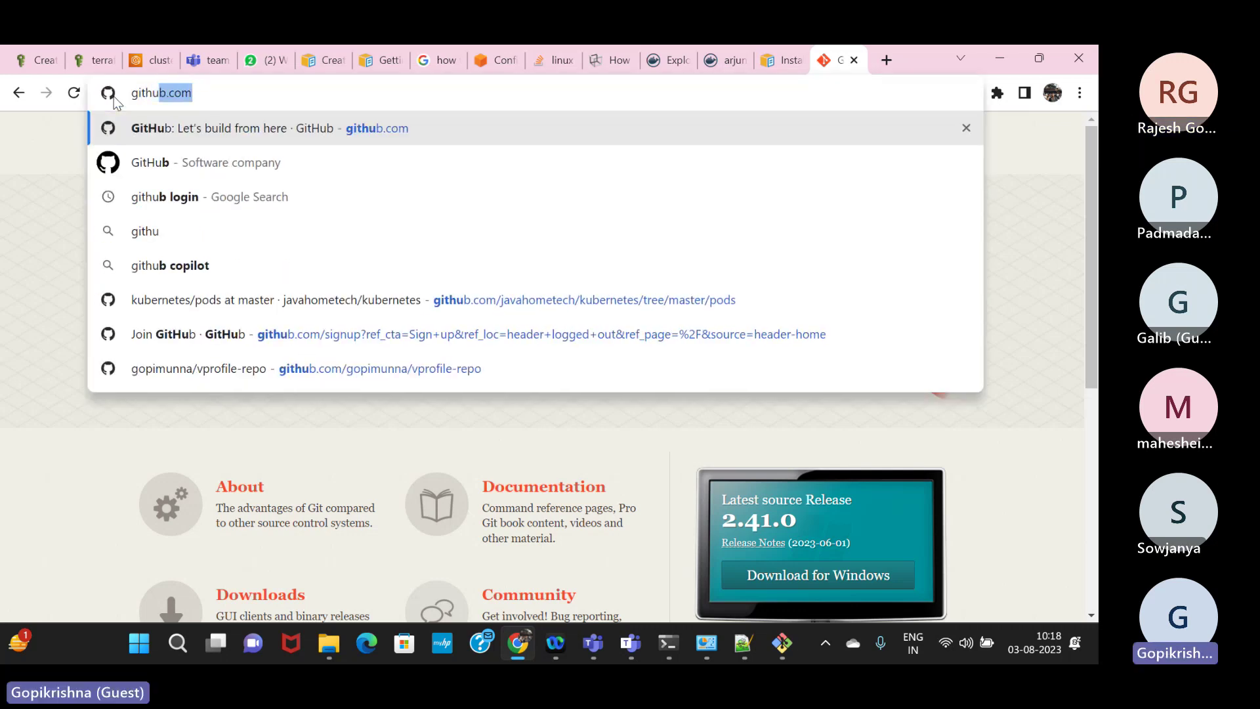
key(Return)
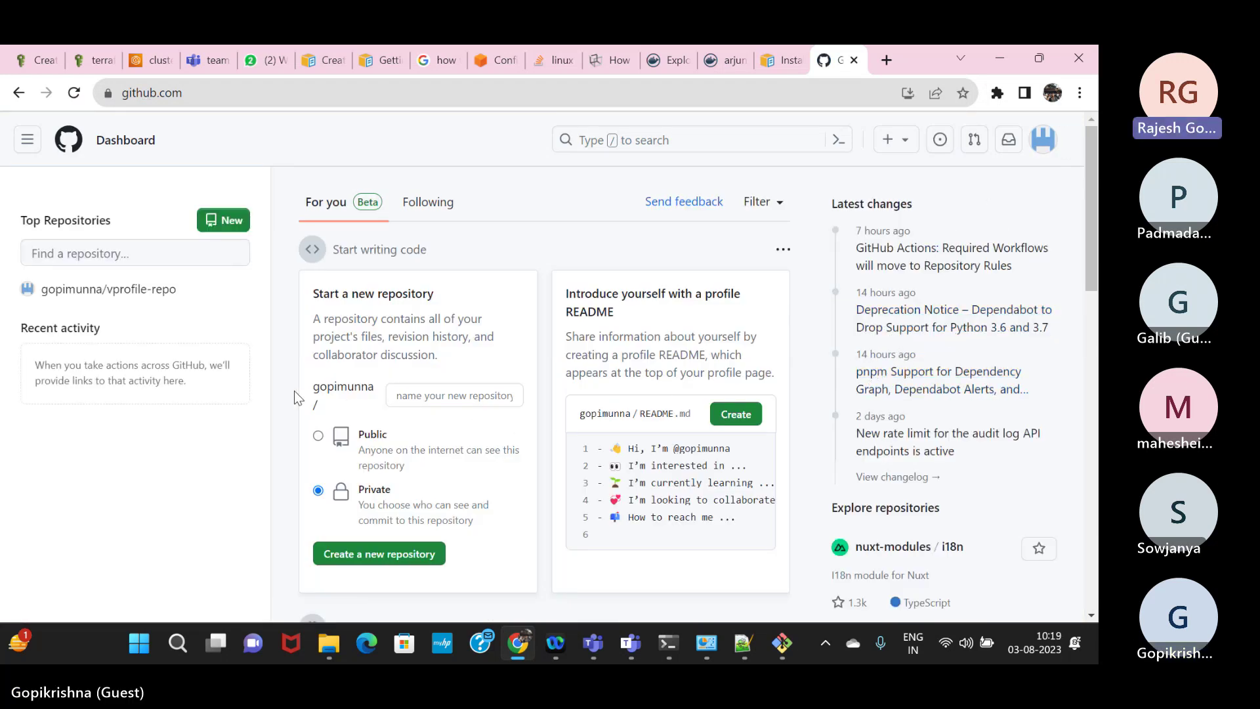
Create a new public GitHub repository named K8S
click(26, 139)
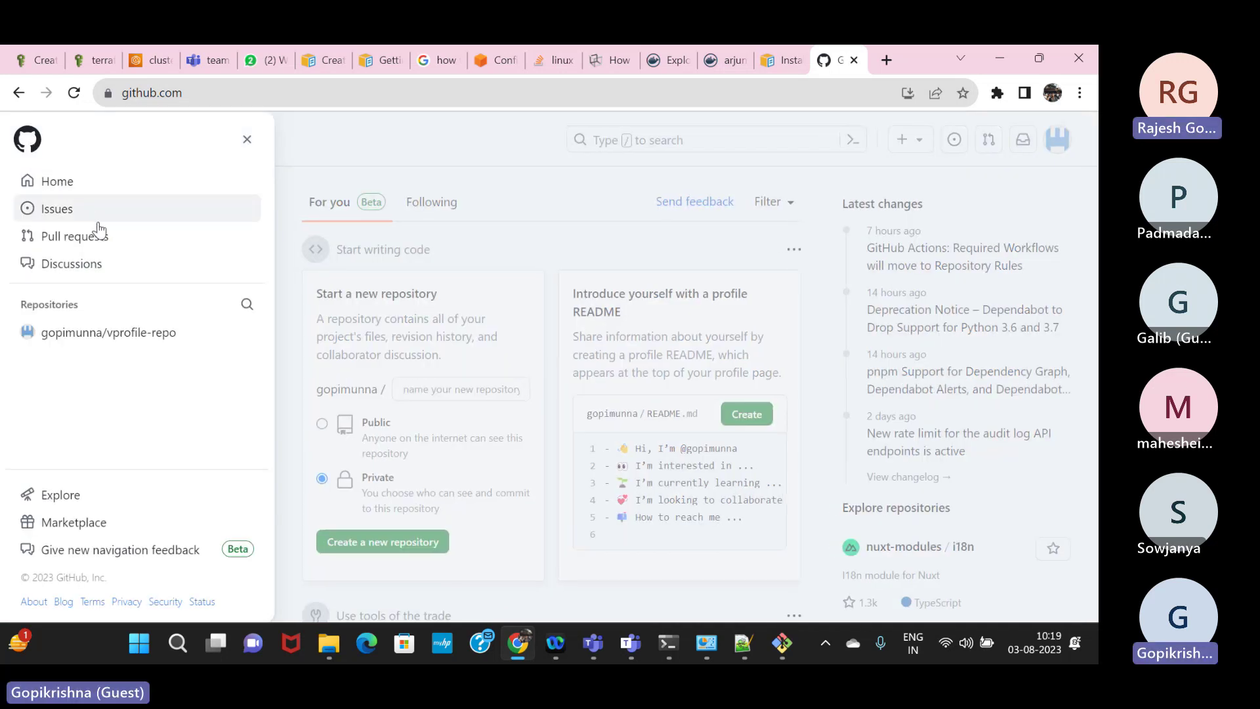
click(329, 148)
click(220, 227)
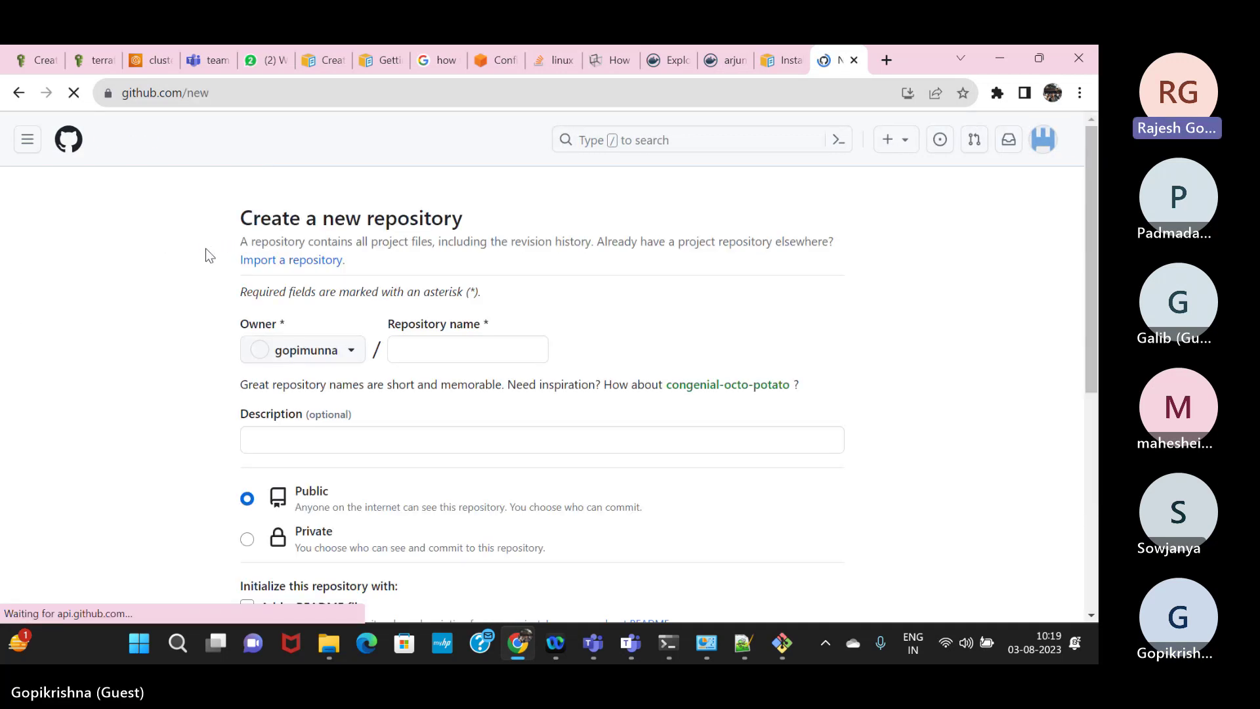
click(443, 353)
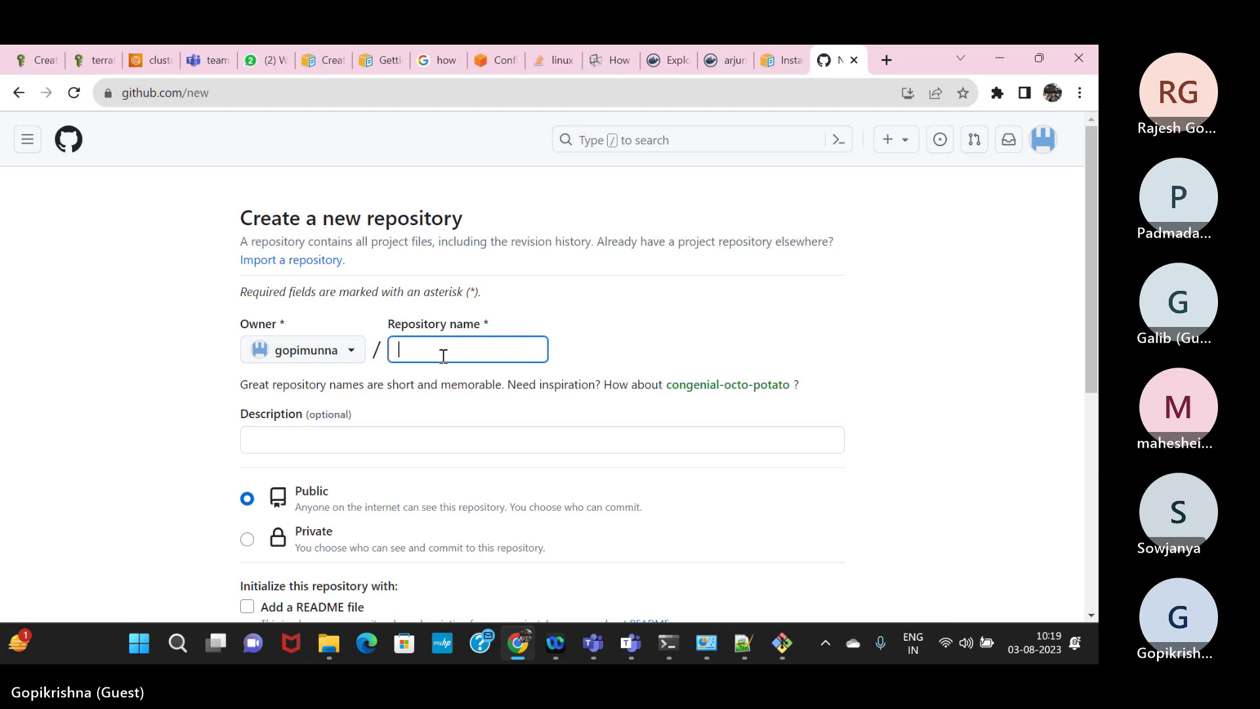
text(K)
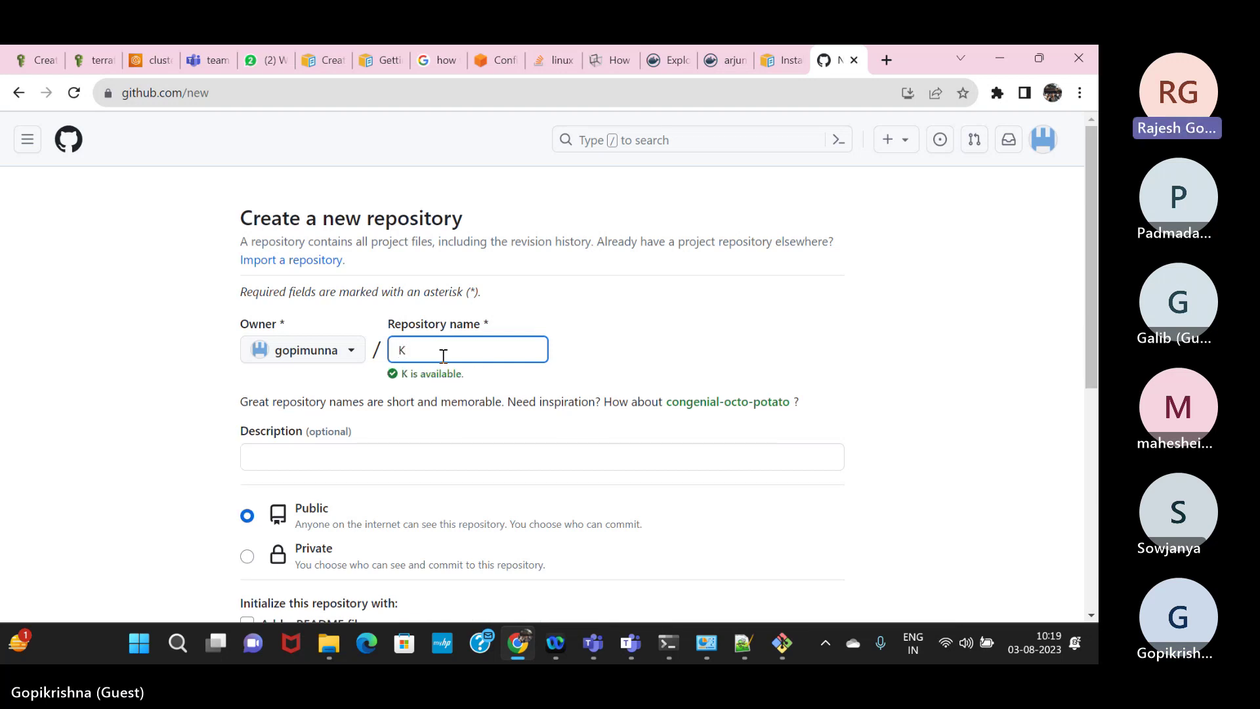
text(8S)
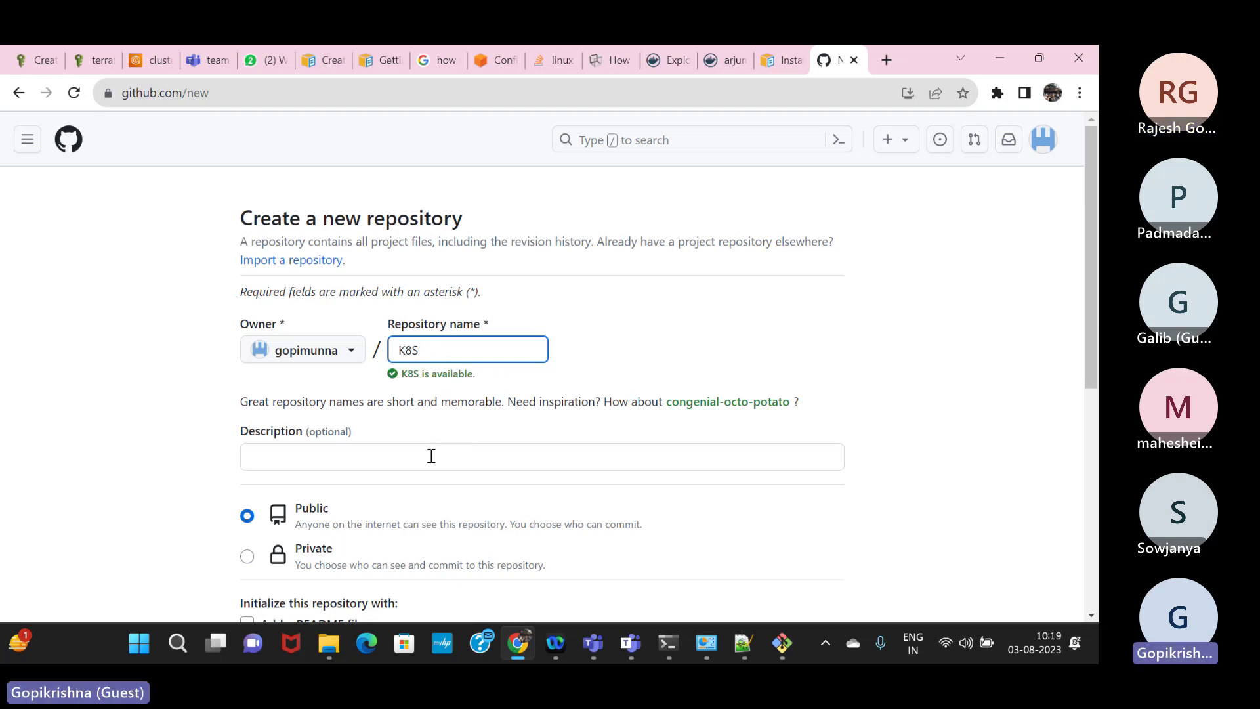
scroll(245, 545, down, 4)
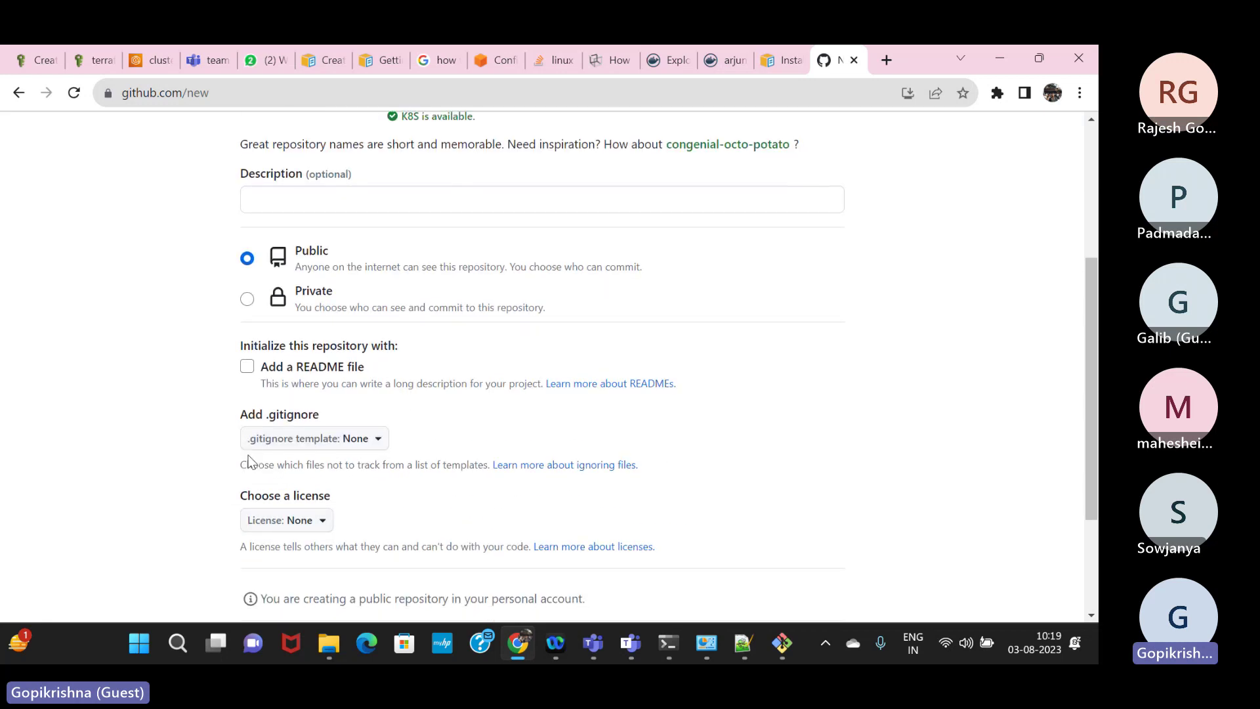
scroll(248, 461, down, 1)
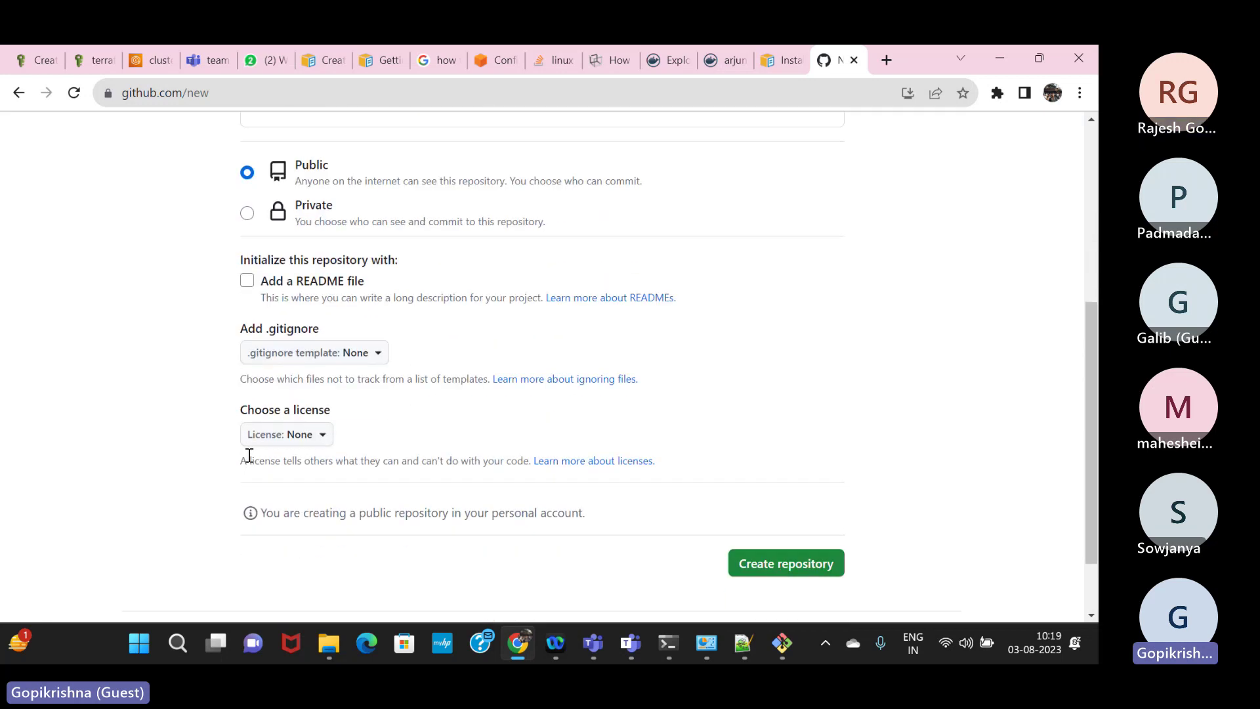
scroll(448, 516, down, 1)
click(762, 480)
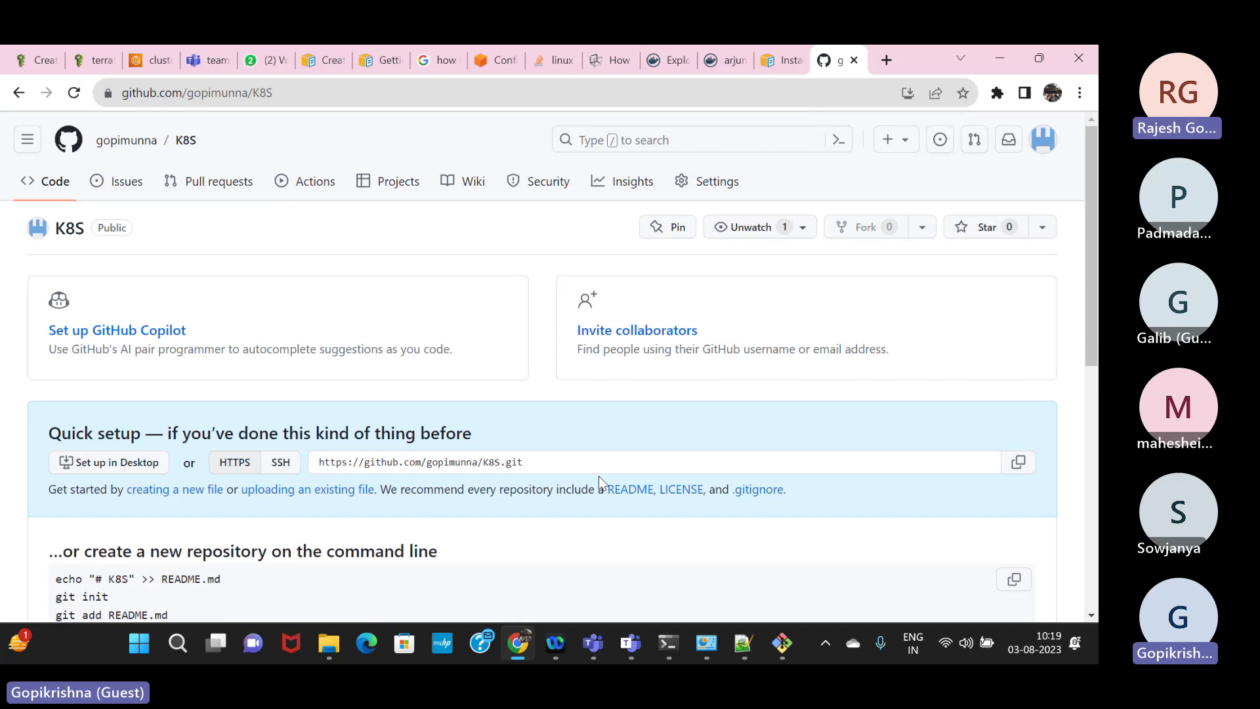
Copy GitHub's push-an-existing-repository commands and select the git remote add origin line
scroll(598, 477, down, 5)
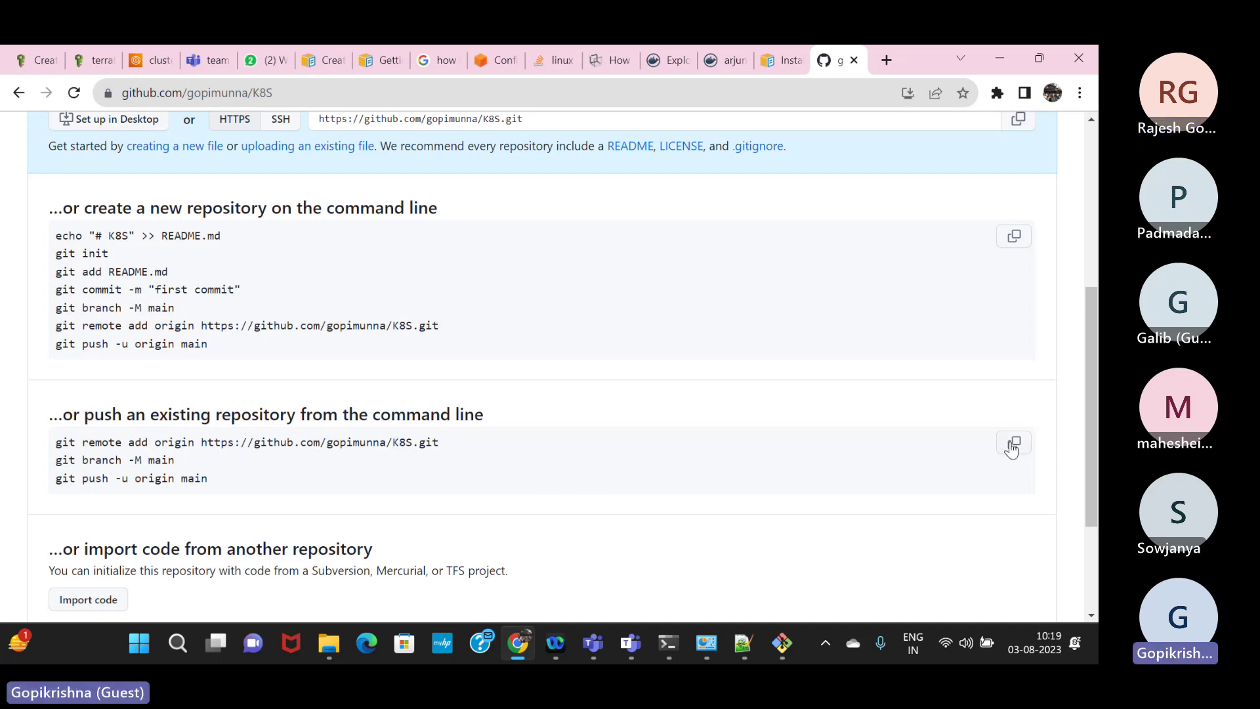
drag(443, 447, 55, 443)
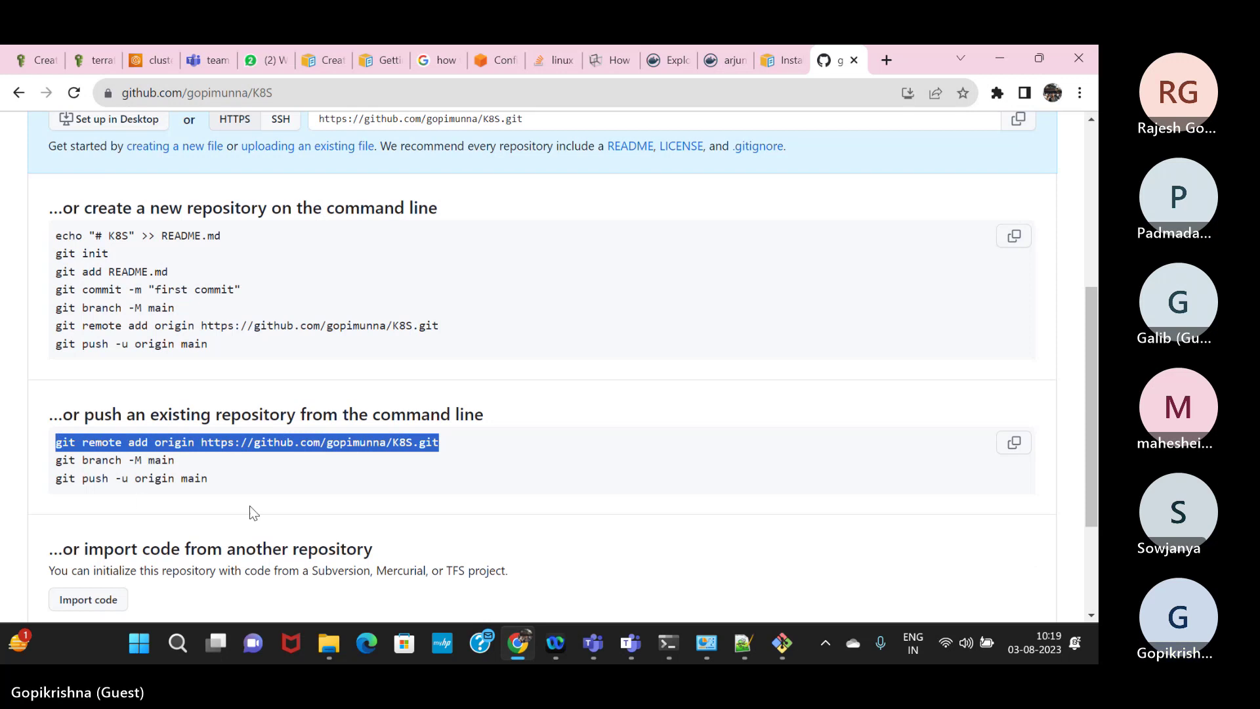
click(279, 497)
drag(198, 442, 68, 442)
drag(457, 445, 42, 449)
Clear stray characters at the Git Bash prompt, then minimise and restore the terminal
key(alt+Tab)
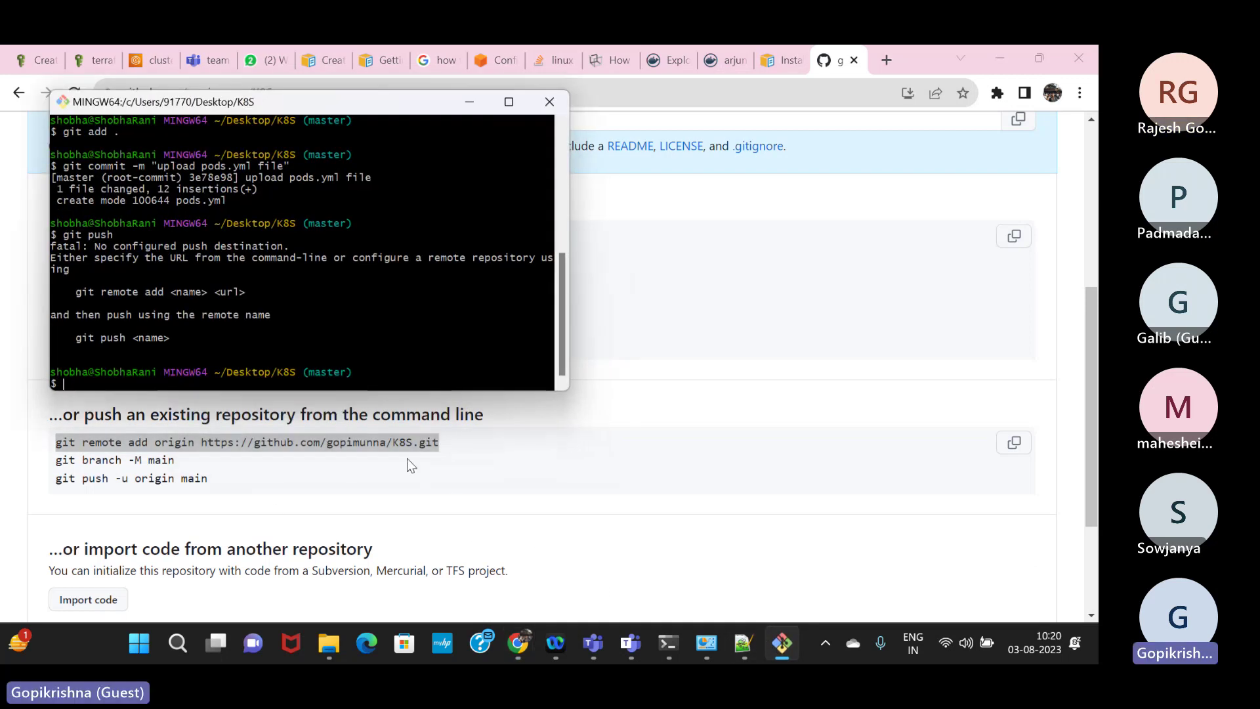
key(Up)
key(BackSpace)
key(BackSpace)
key(BackSpace)
key(BackSpace)
click(469, 102)
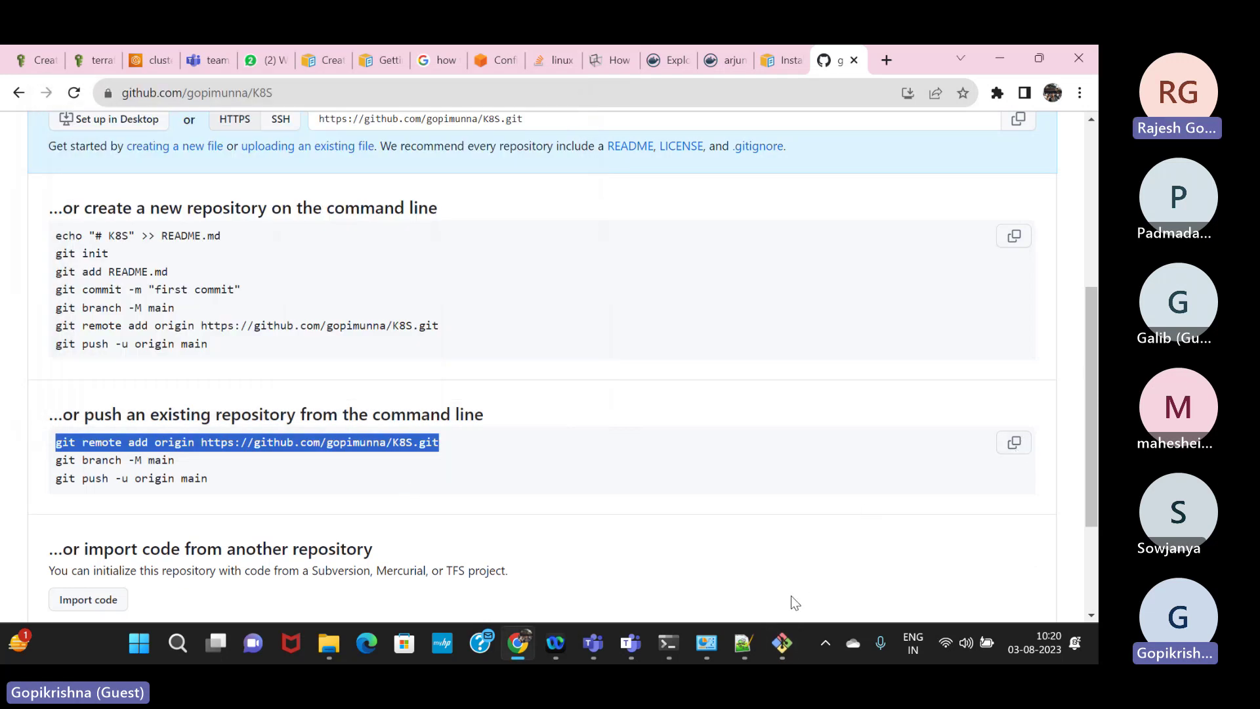
click(780, 642)
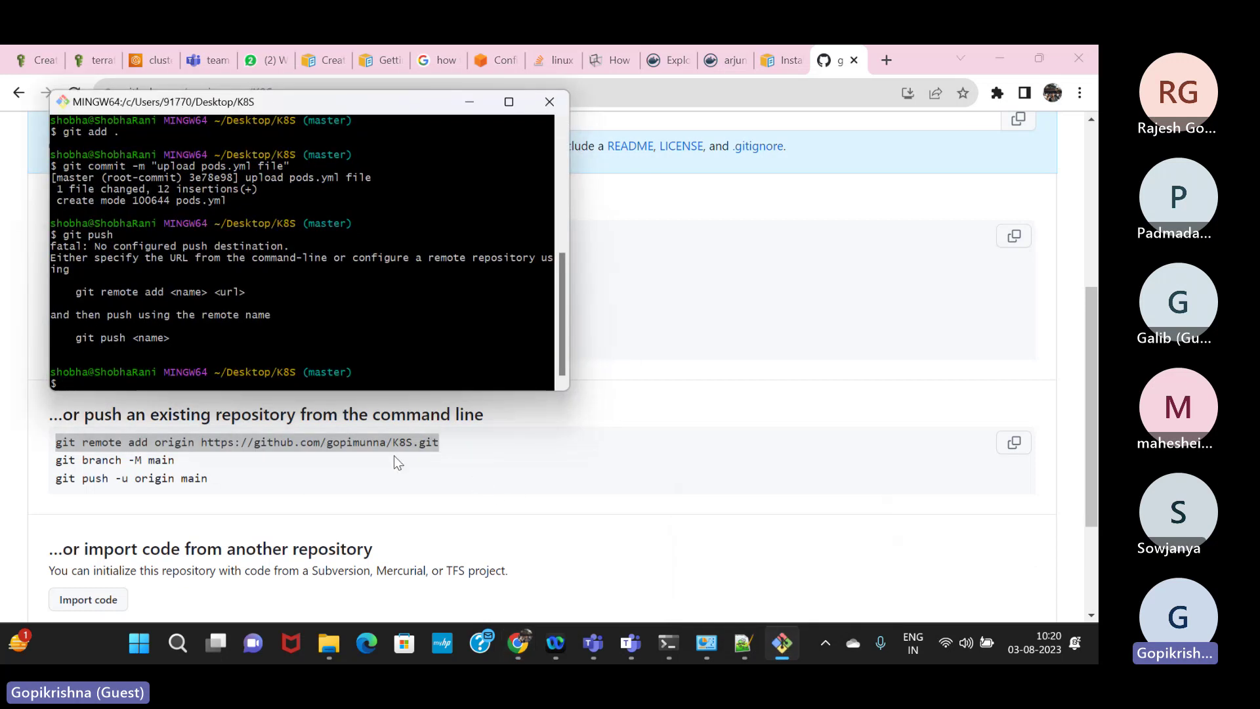
Paste and run GitHub's push commands in maximised Git Bash, renaming the branch to main
right_click(209, 382)
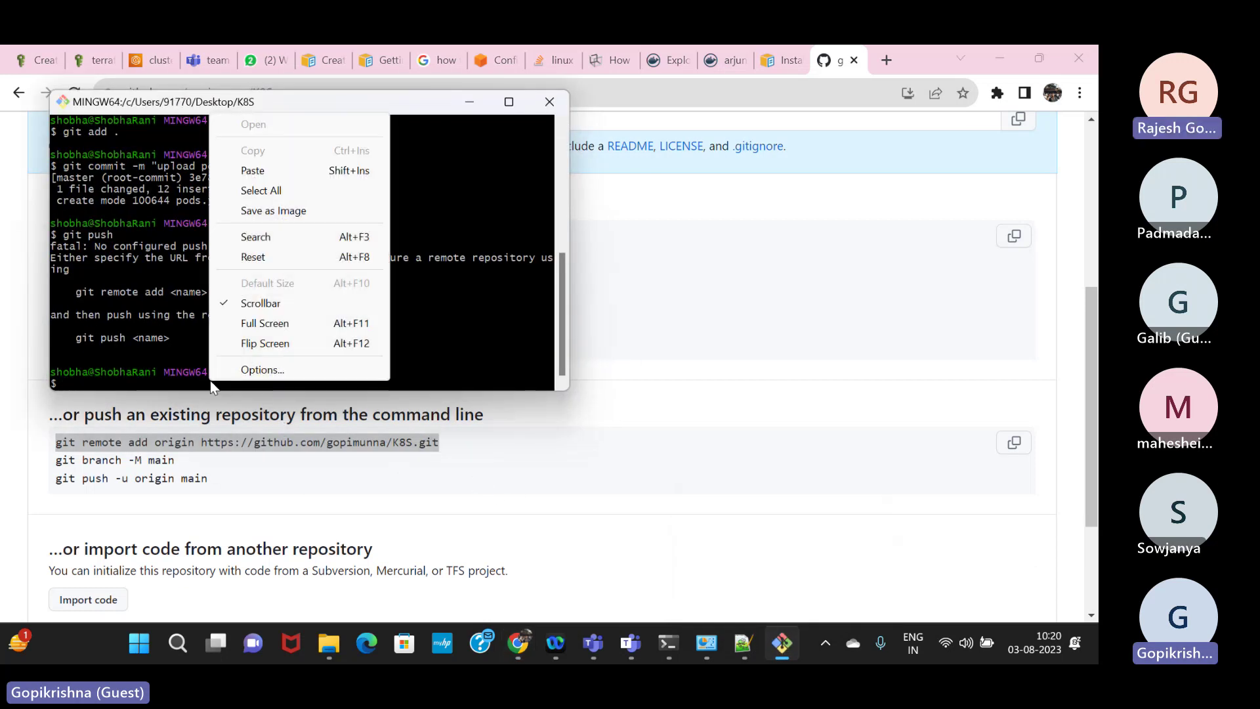
click(530, 157)
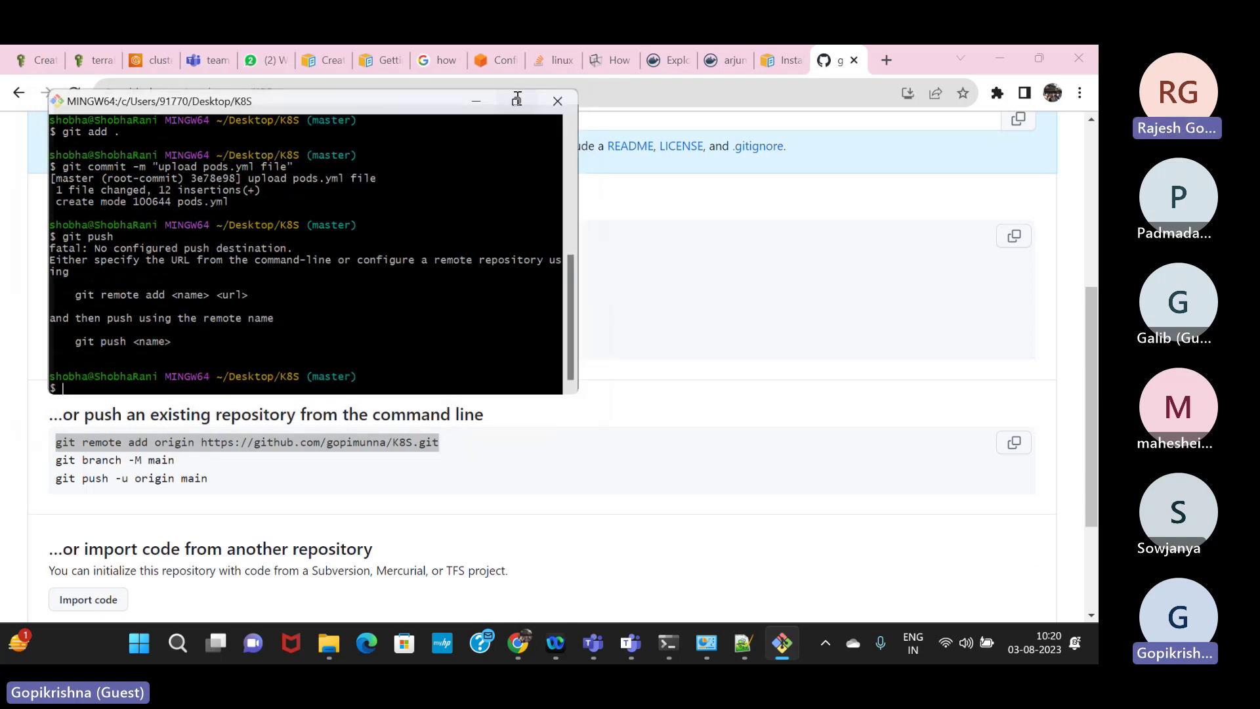
click(508, 101)
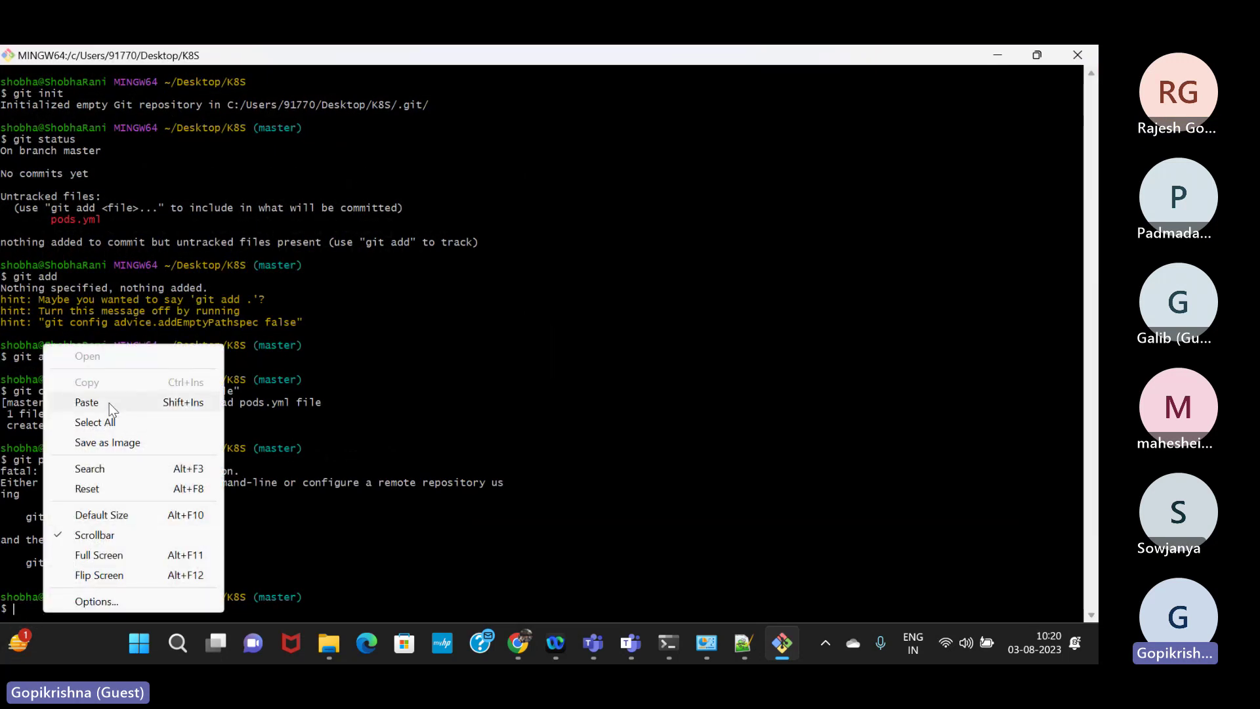
click(109, 403)
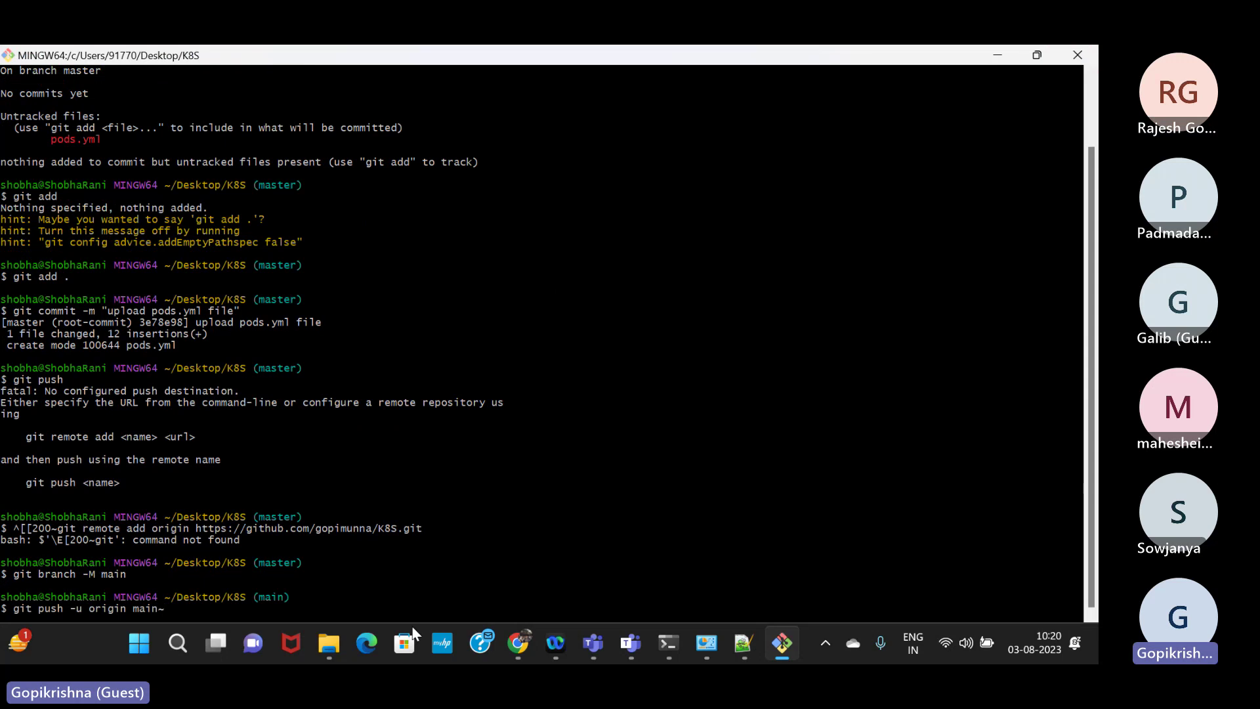
key(Return)
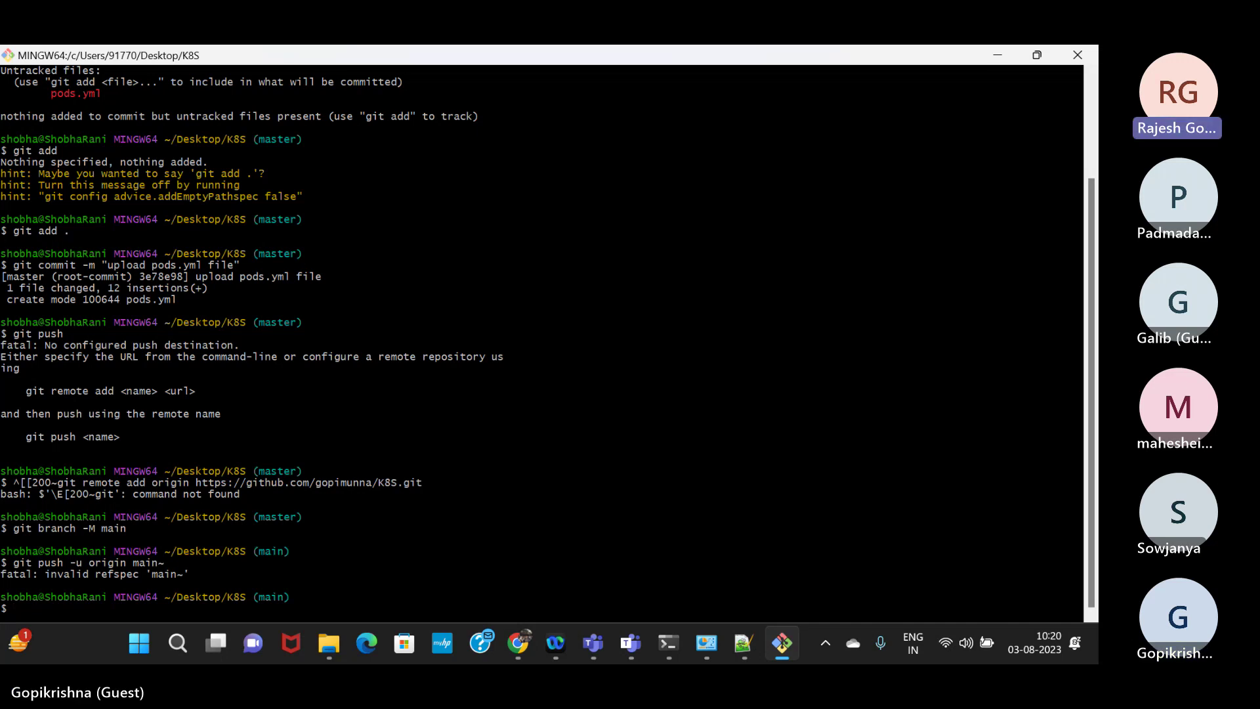
right_click(93, 604)
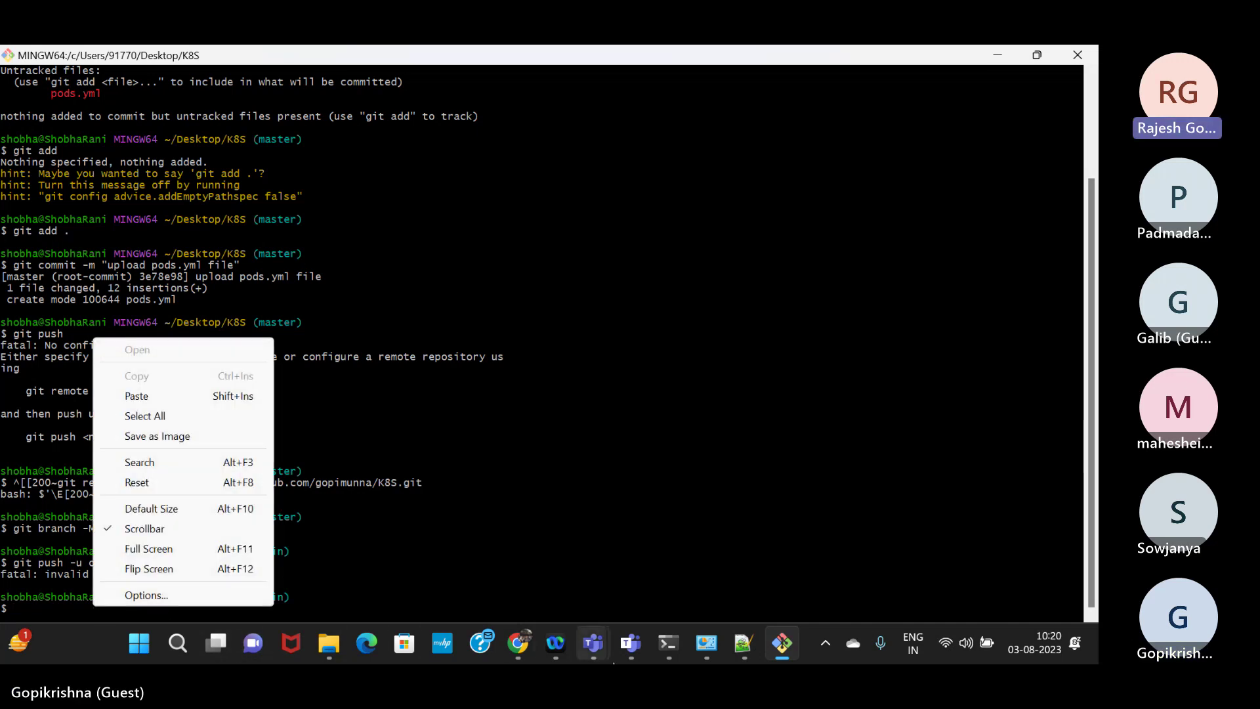
click(518, 644)
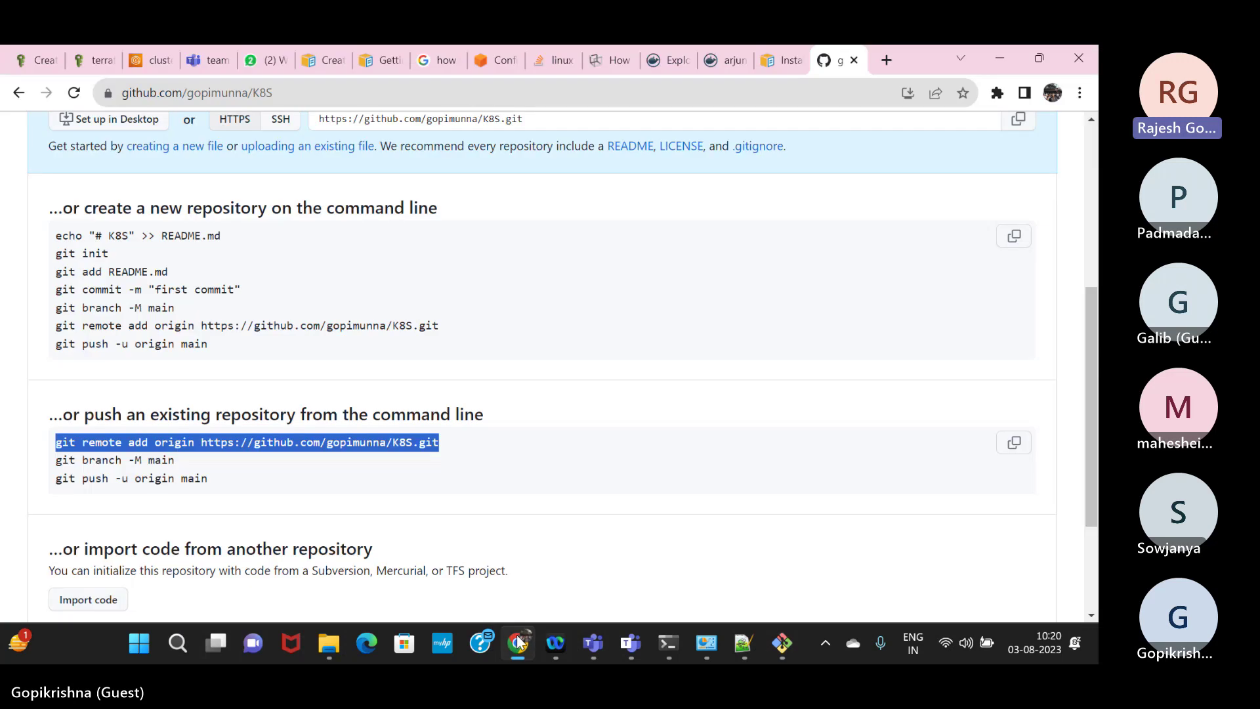
Copy the 'git push -u origin main' line from the GitHub page
click(368, 481)
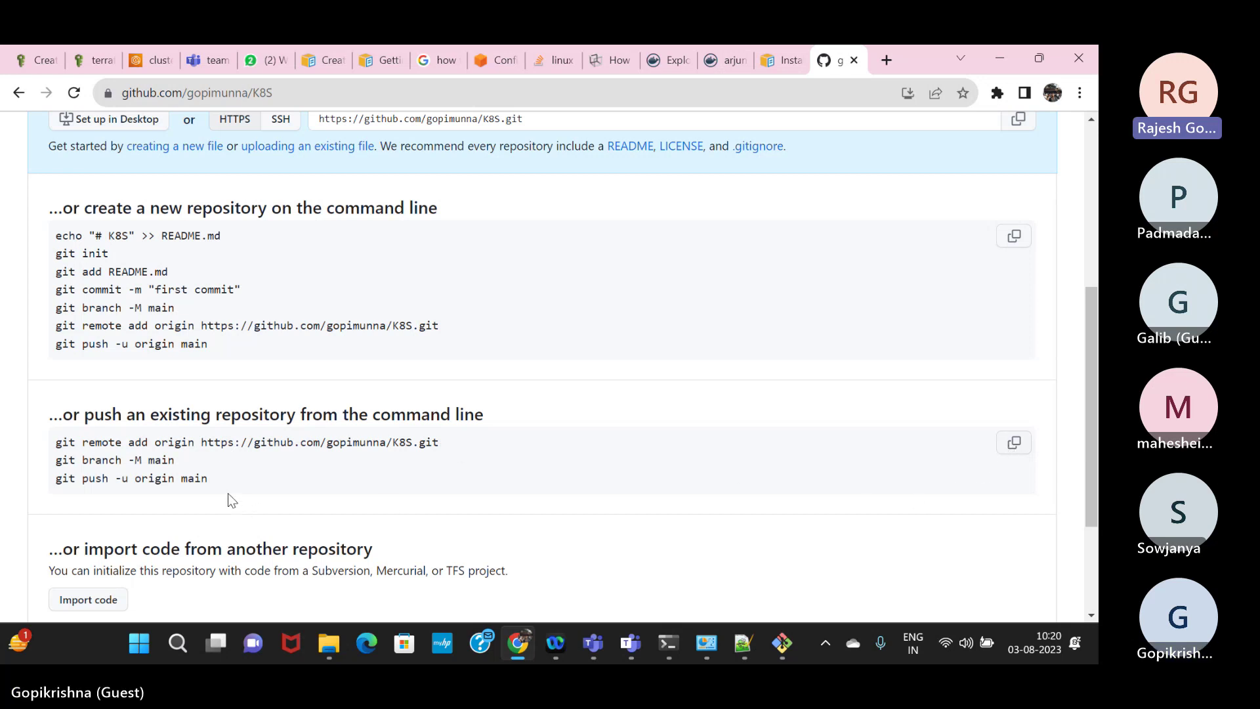
drag(209, 479, 50, 480)
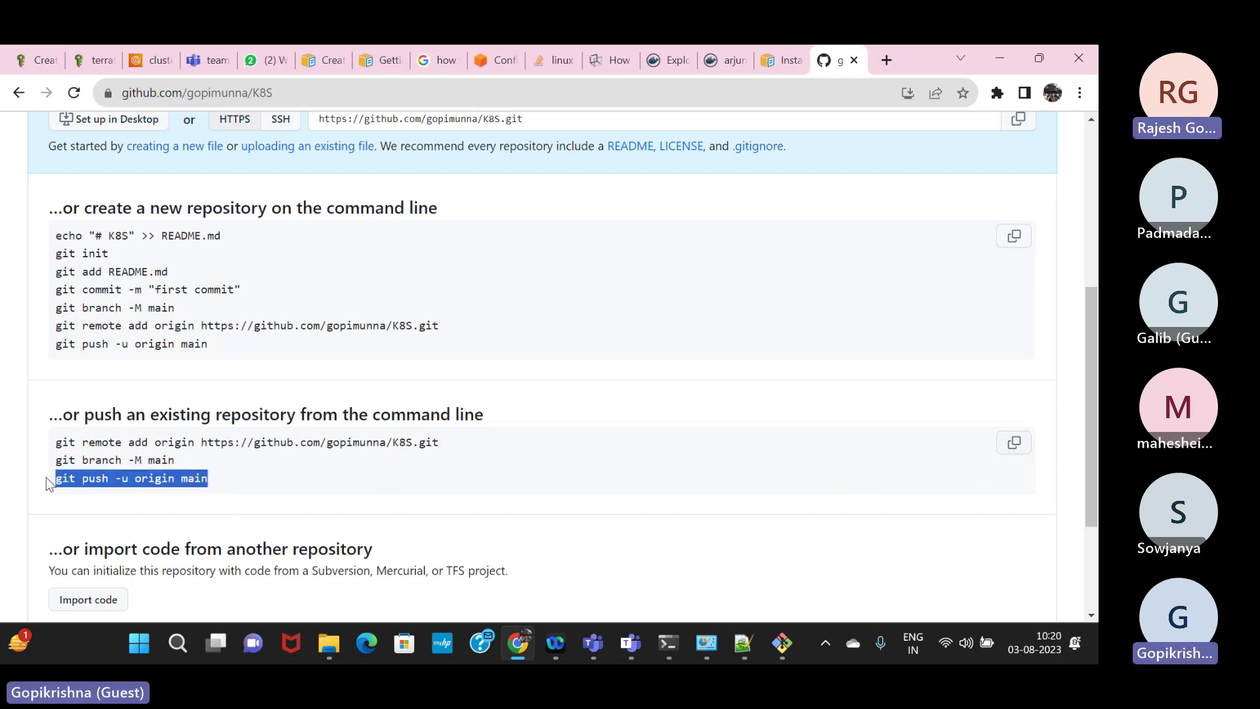
right_click(75, 478)
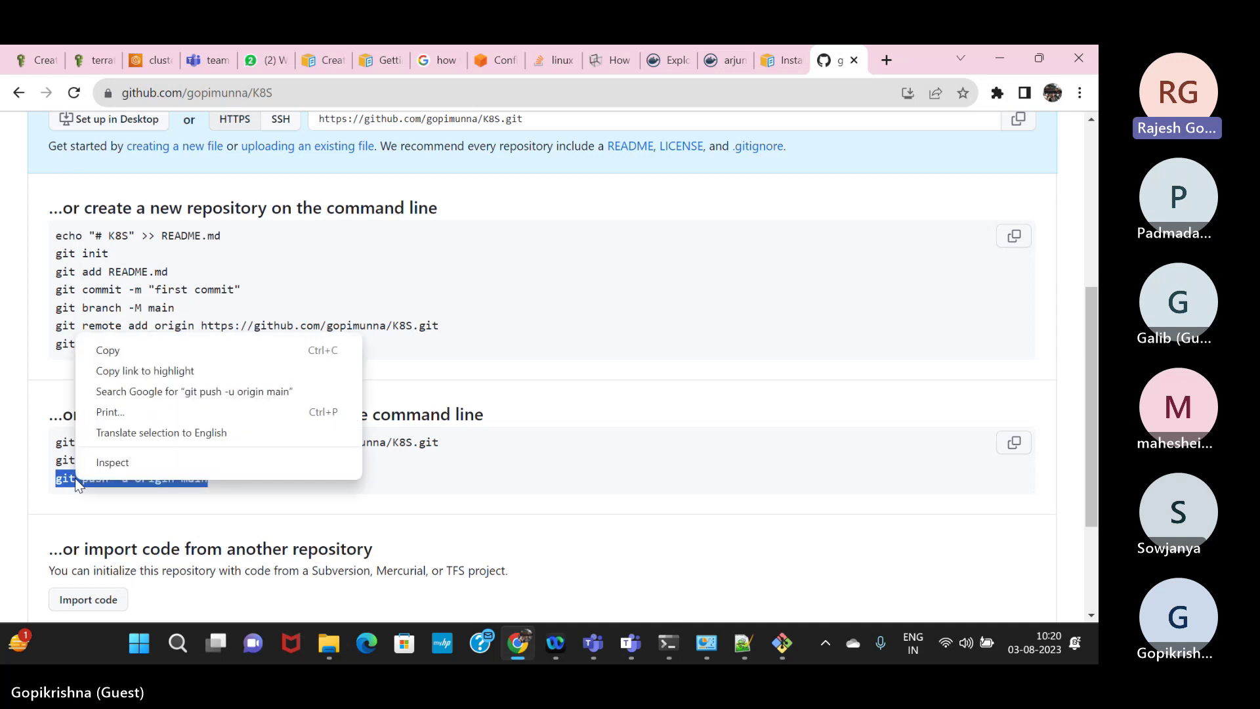
click(127, 352)
click(785, 641)
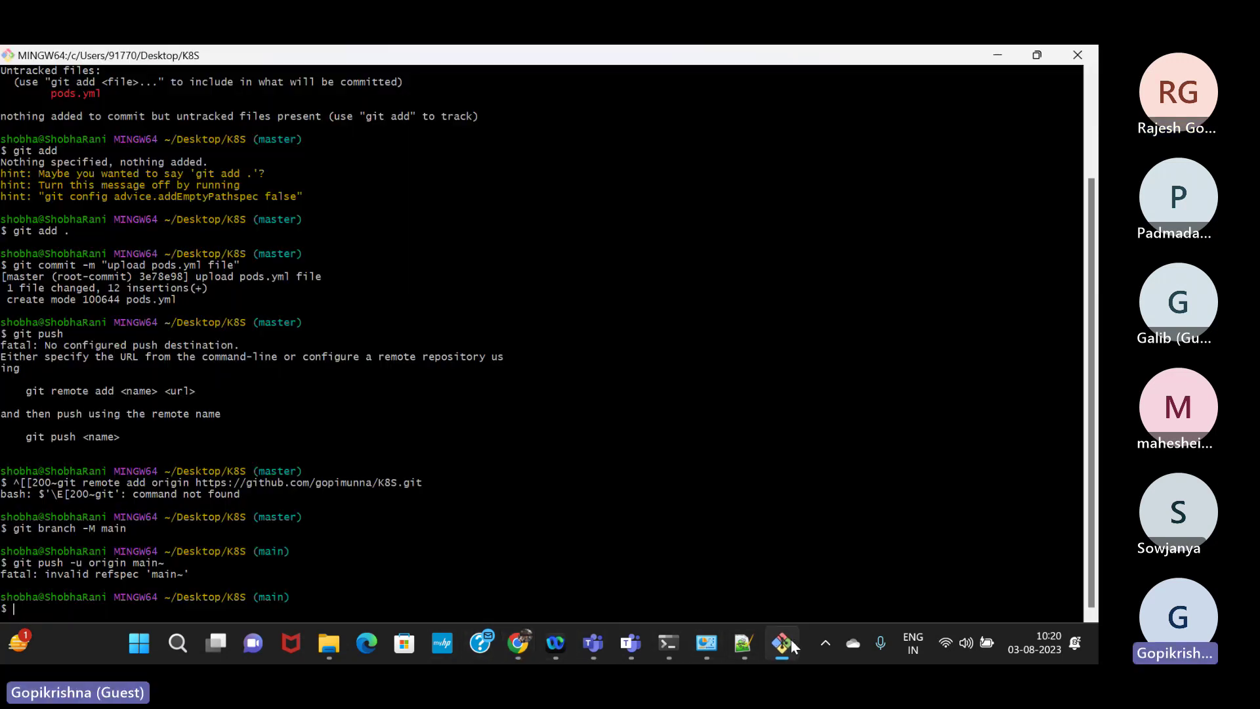
Paste and run git push -u origin main, which fails: 'origin' is not a git repository
right_click(512, 609)
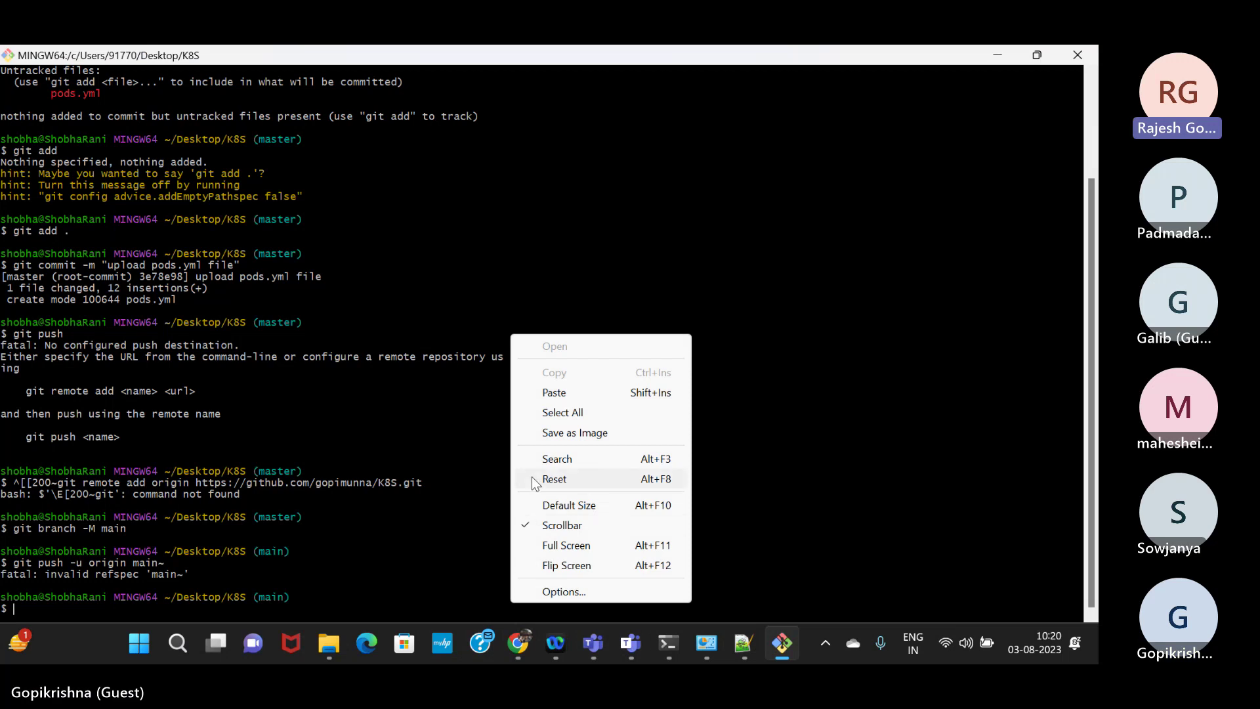
click(551, 392)
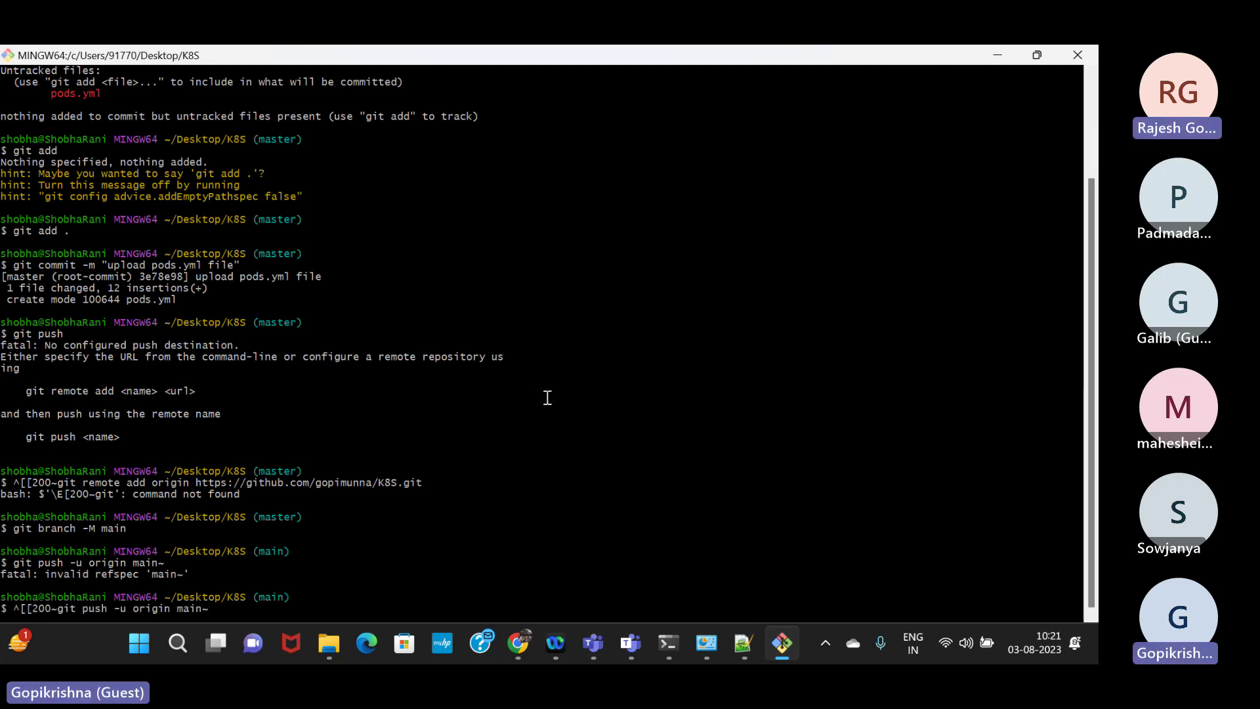
key(BackSpace)
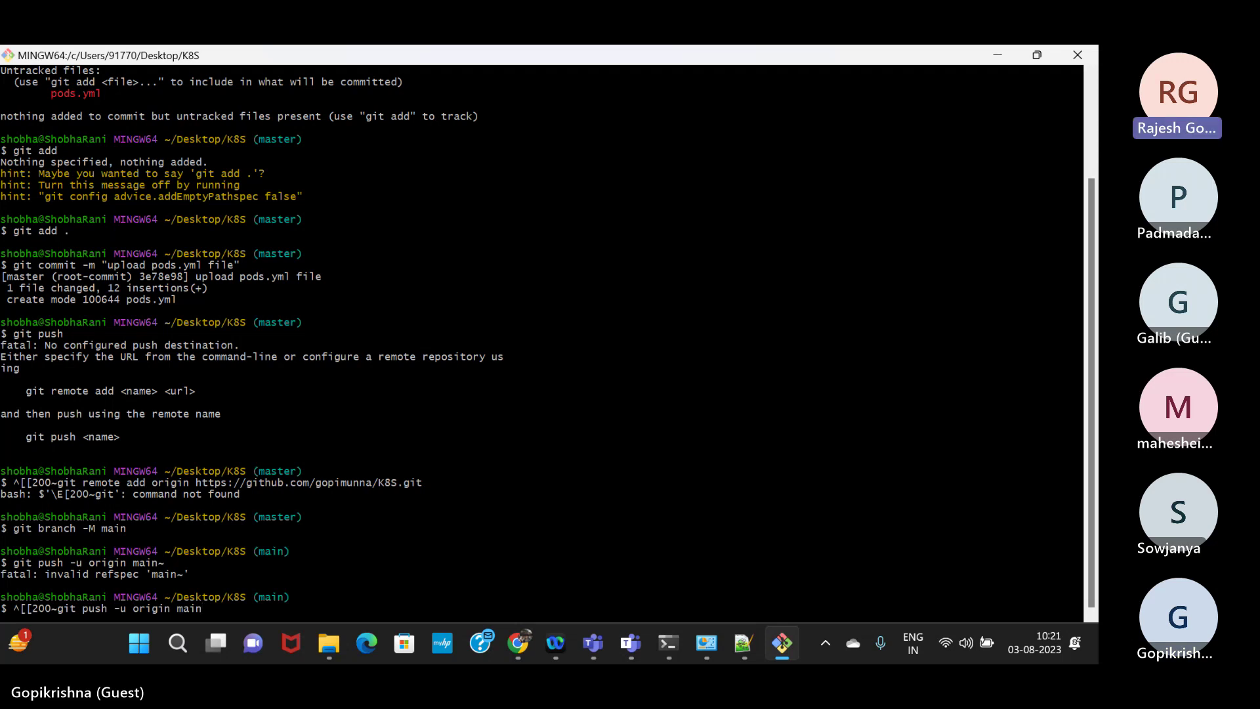
key(Return)
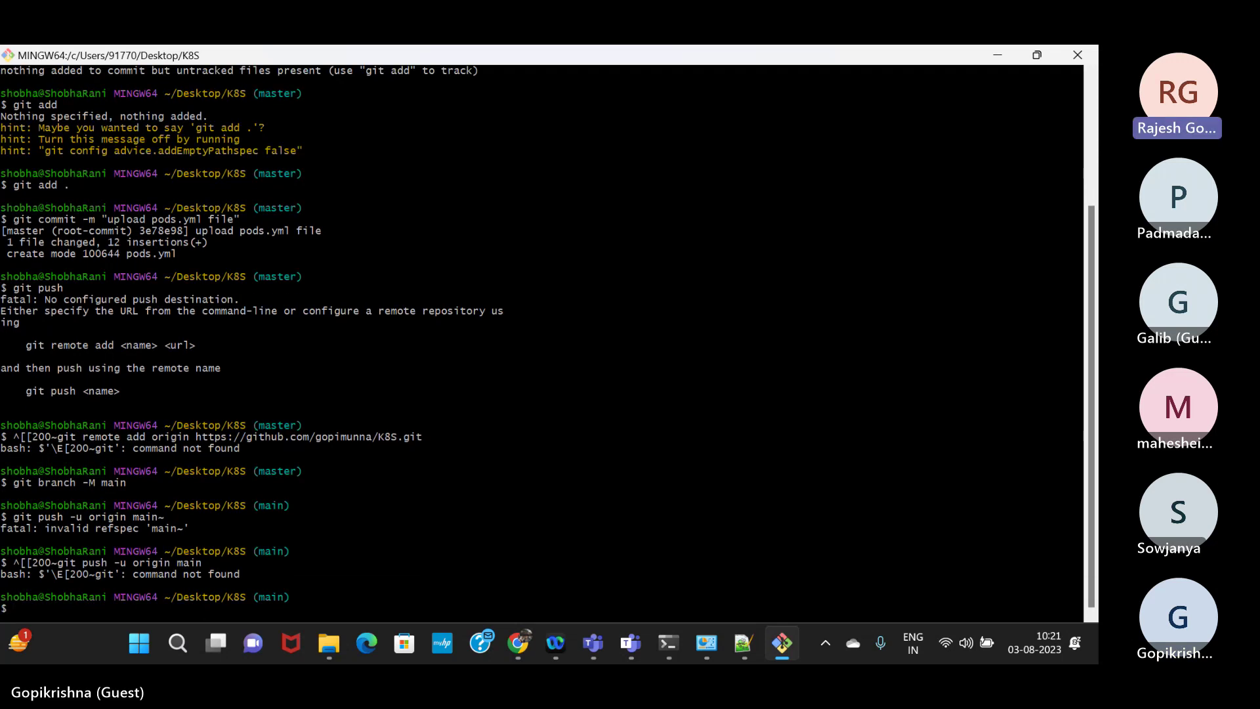
right_click(243, 607)
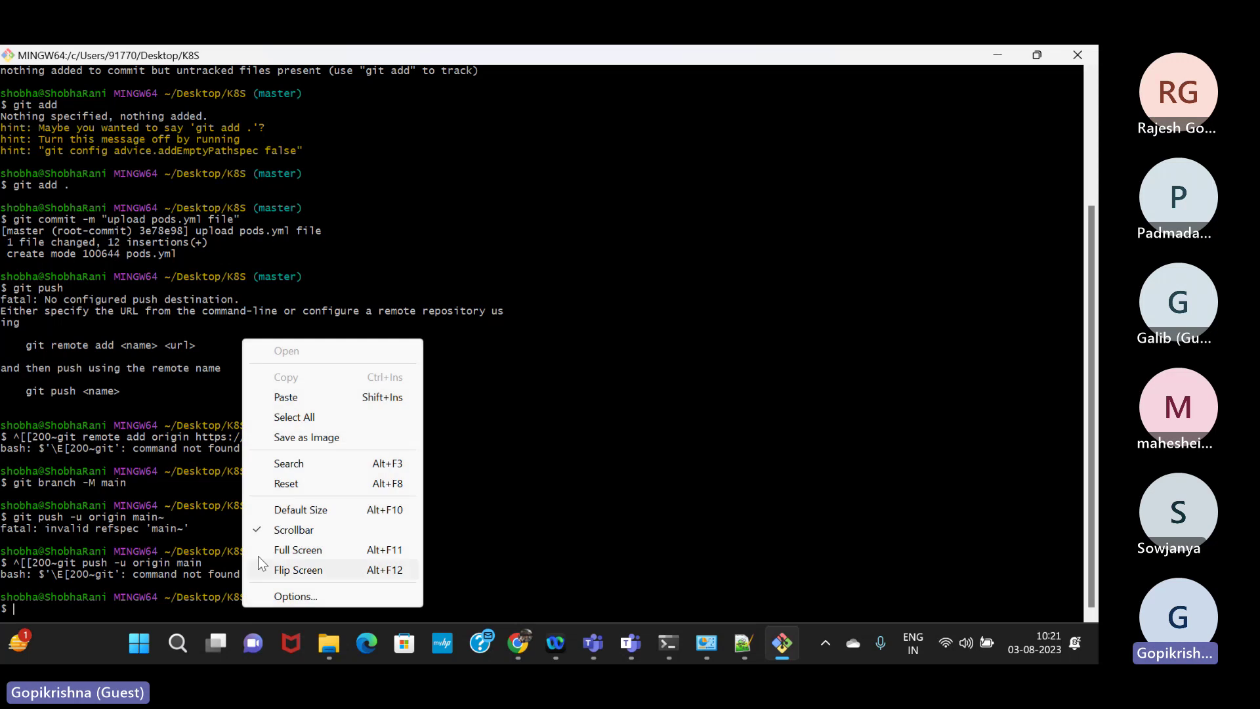
click(285, 397)
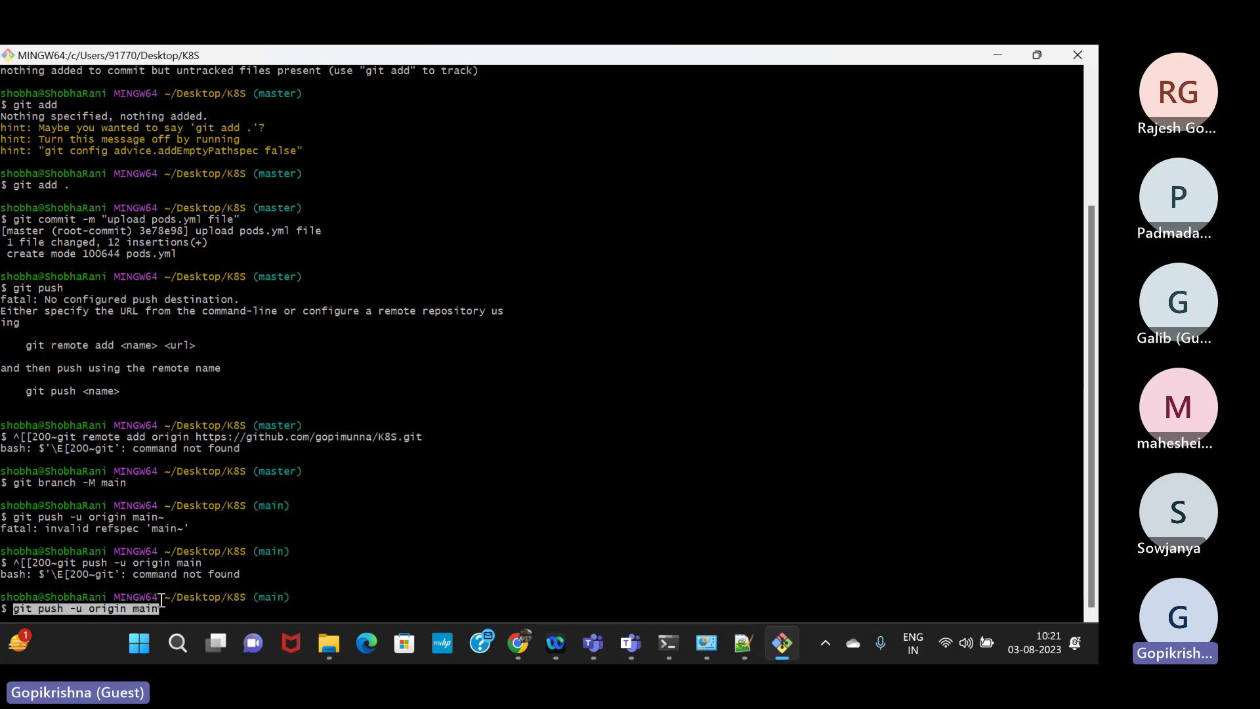
key(Return)
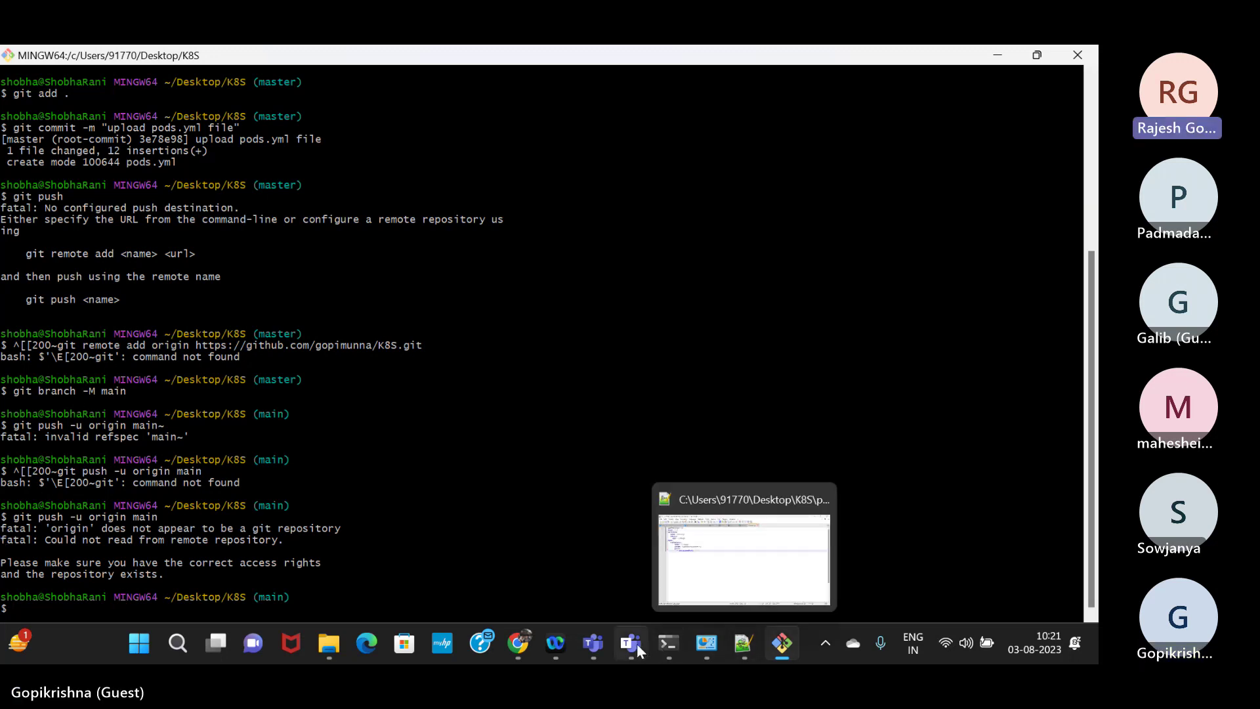
Create a new Notepad++ document, new 5, and paste the copied push command
click(741, 647)
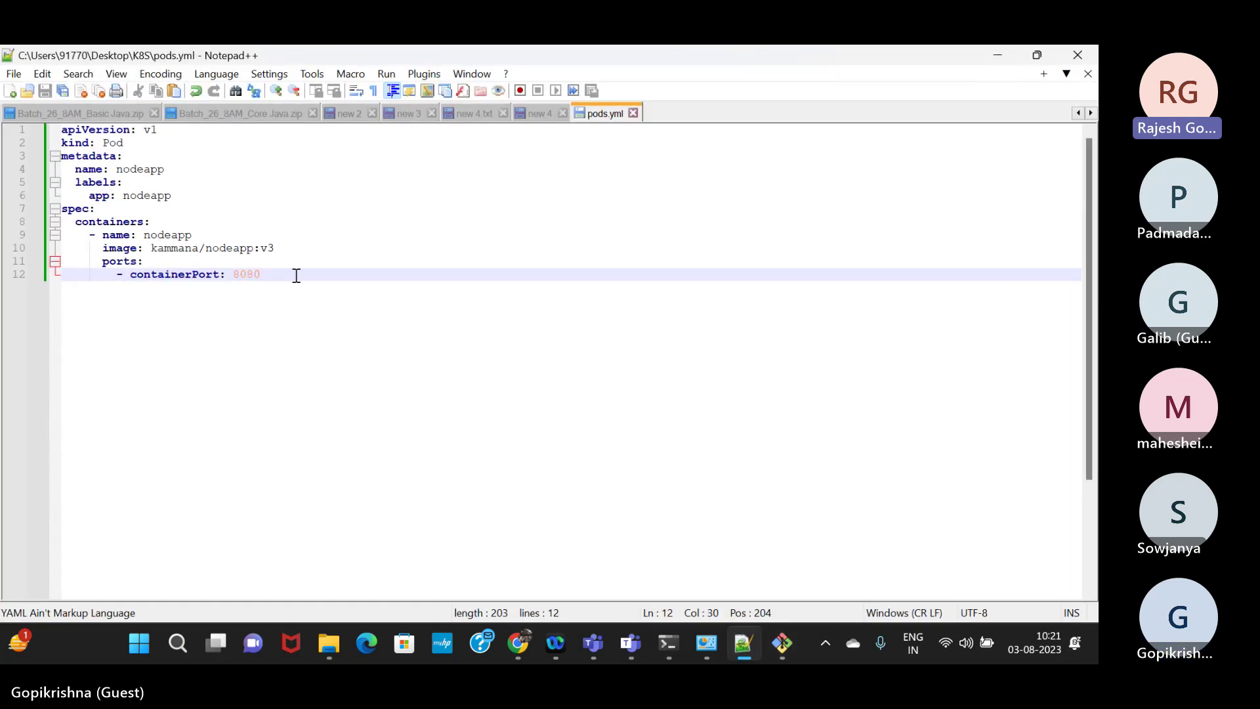
click(551, 114)
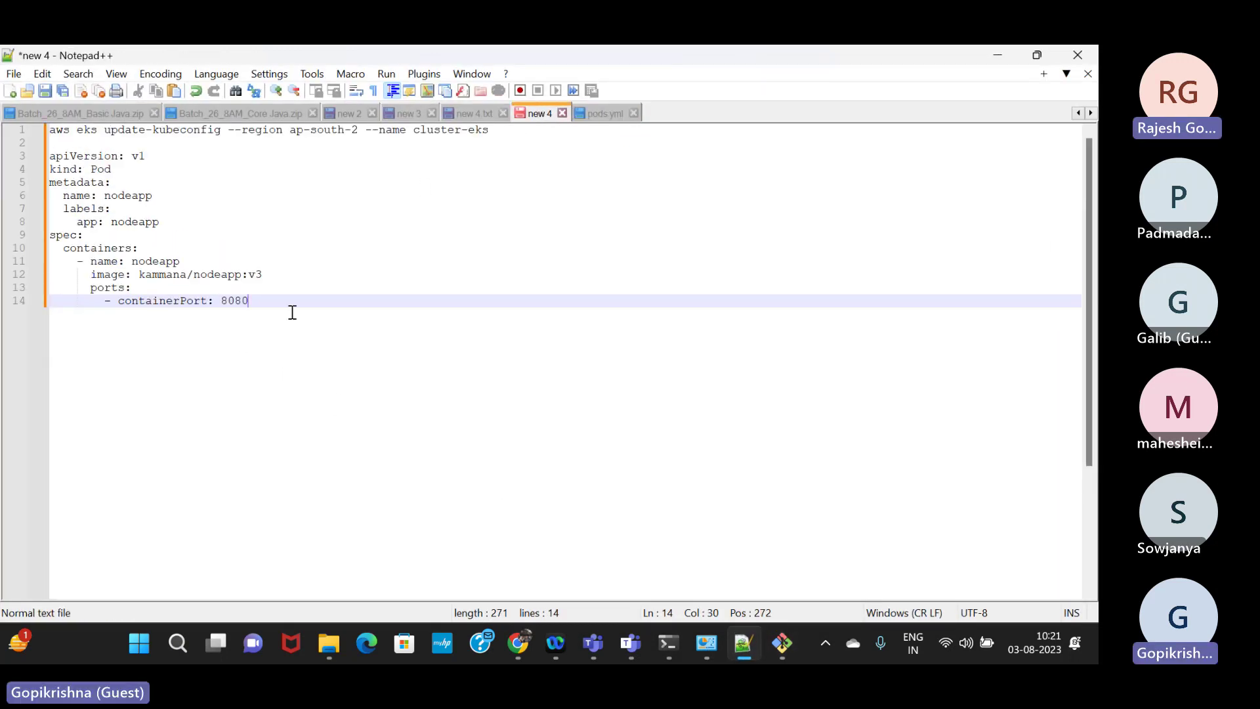
click(473, 113)
click(535, 117)
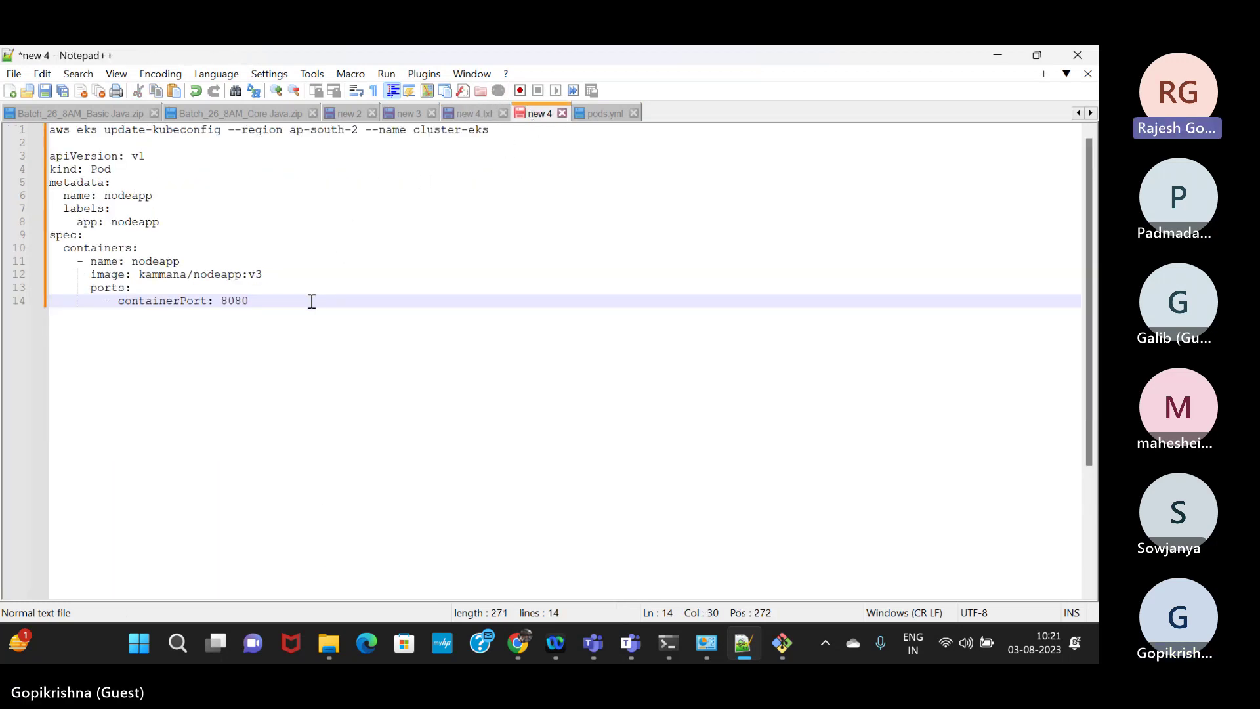
click(14, 74)
click(34, 96)
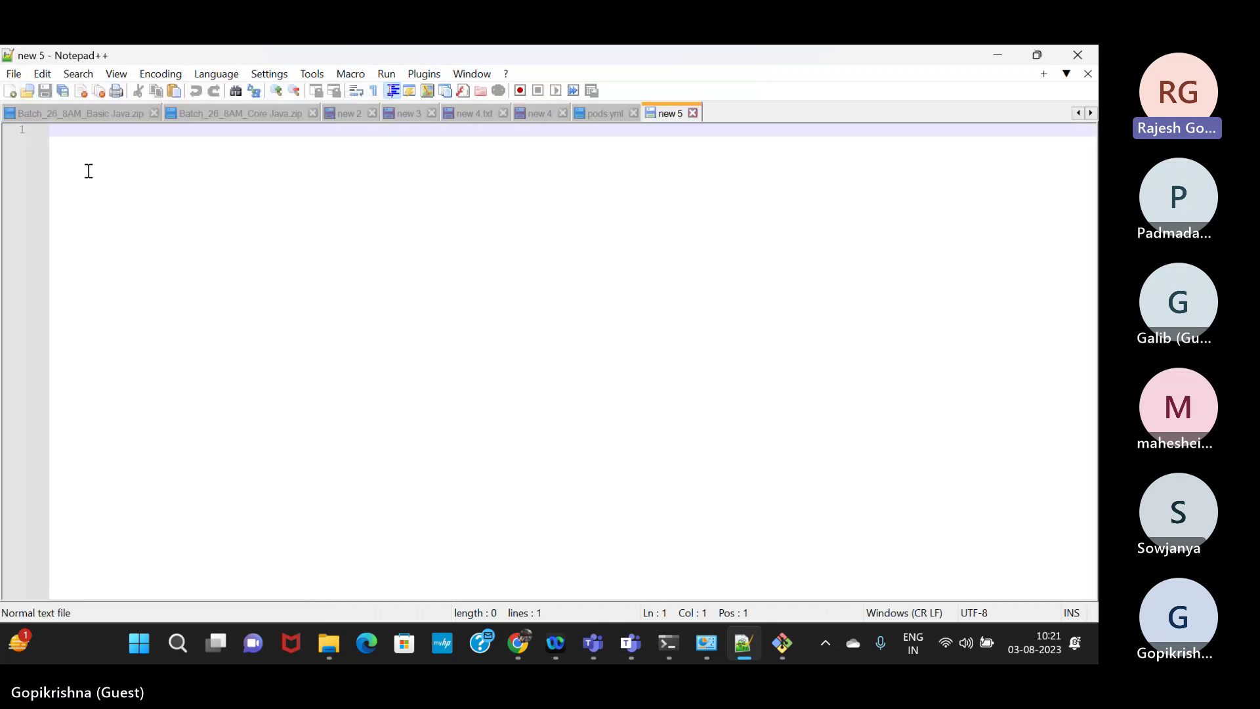
key(ctrl+v)
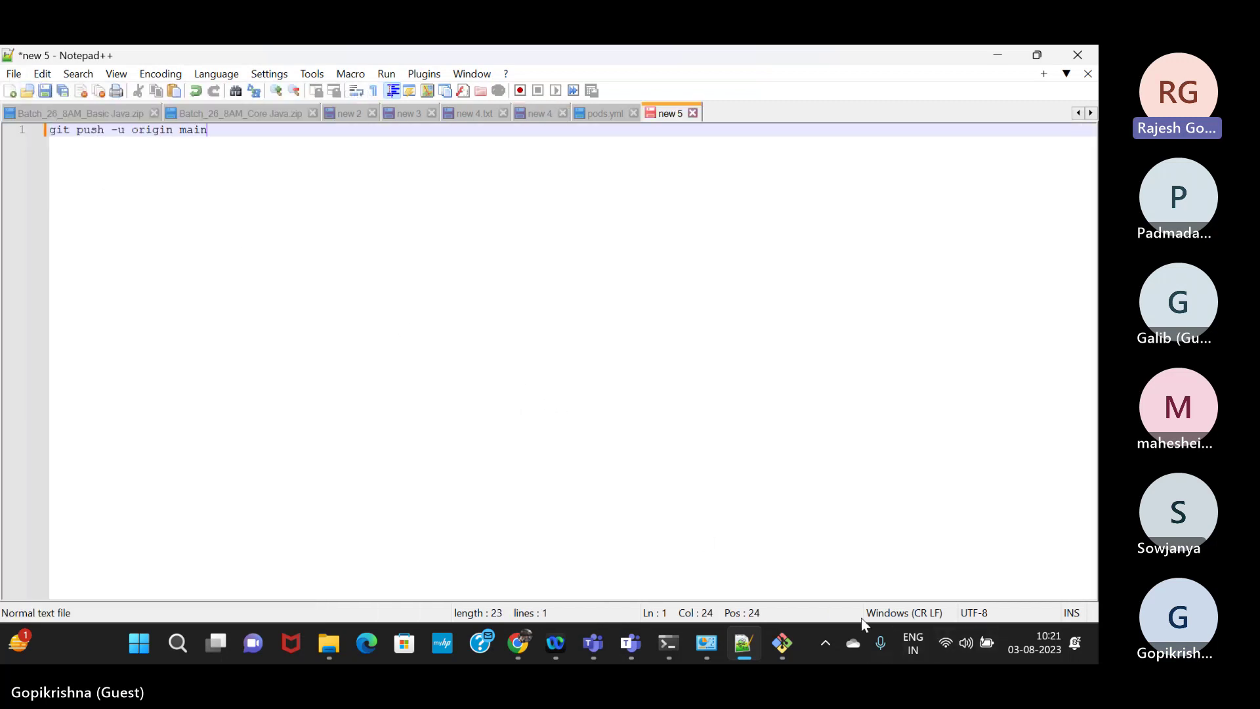
Replace it with the three GitHub setup commands and copy the git remote add origin line
click(519, 643)
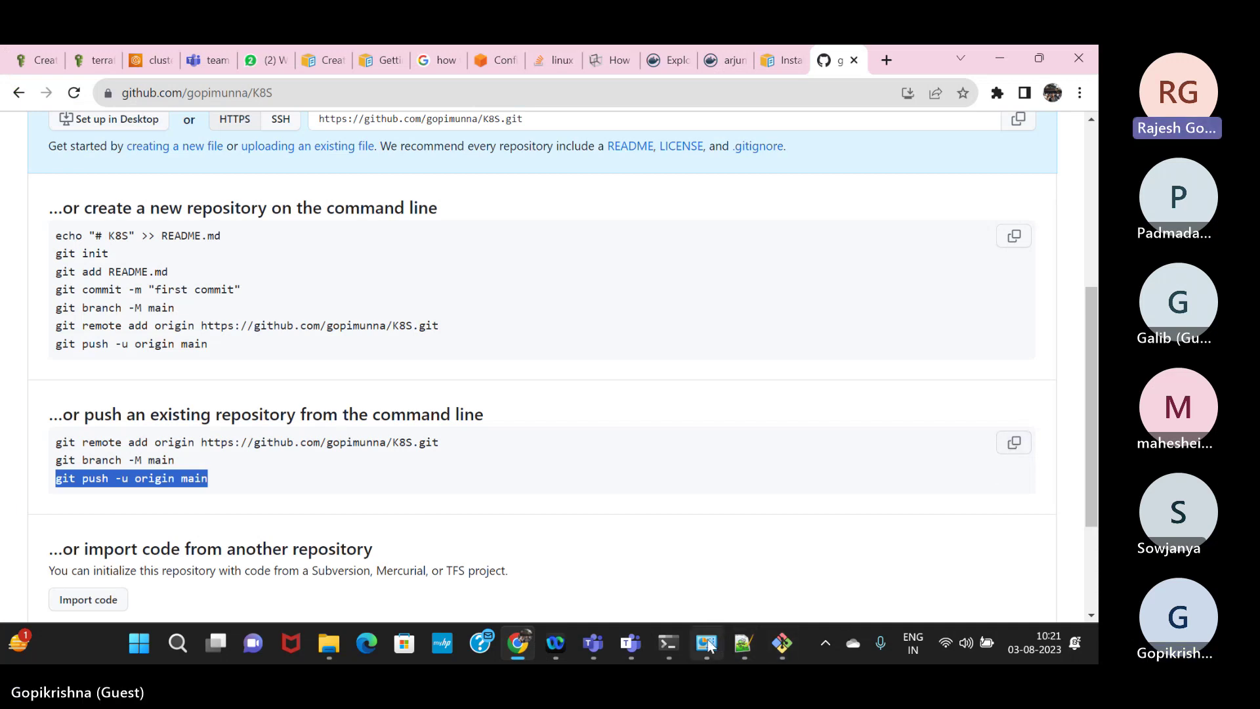
click(743, 643)
drag(210, 132, 6, 137)
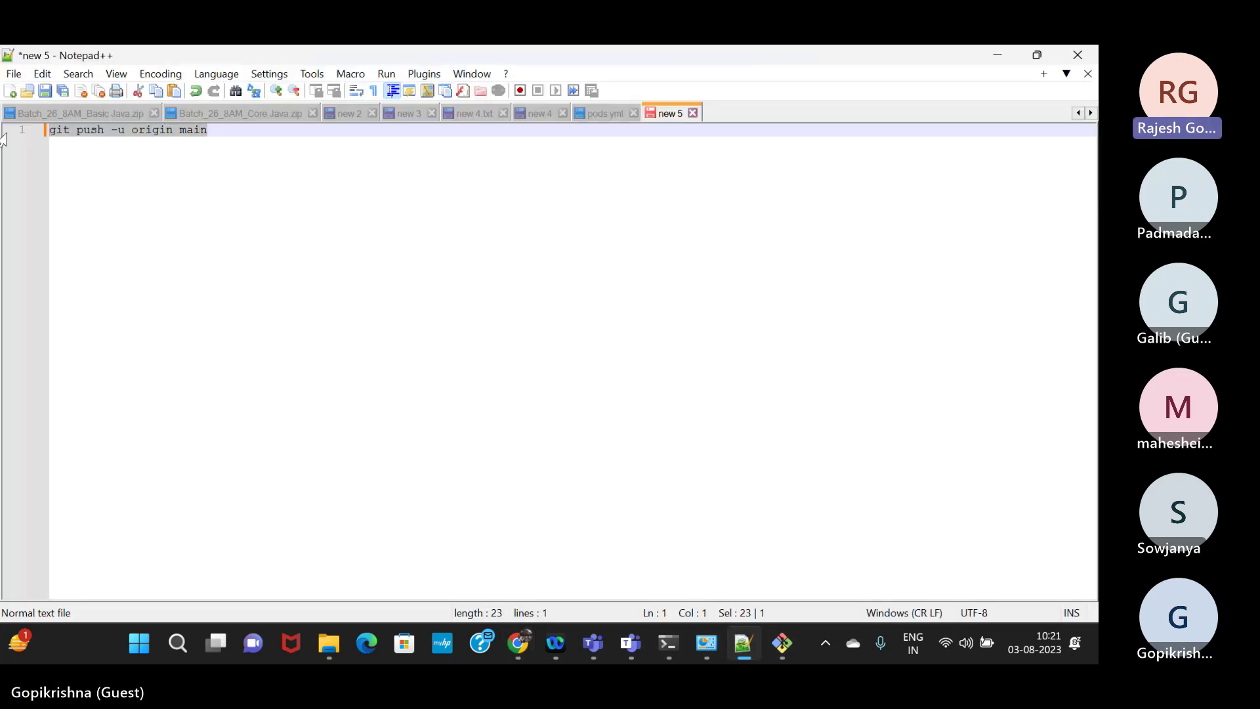
key(ctrl+v)
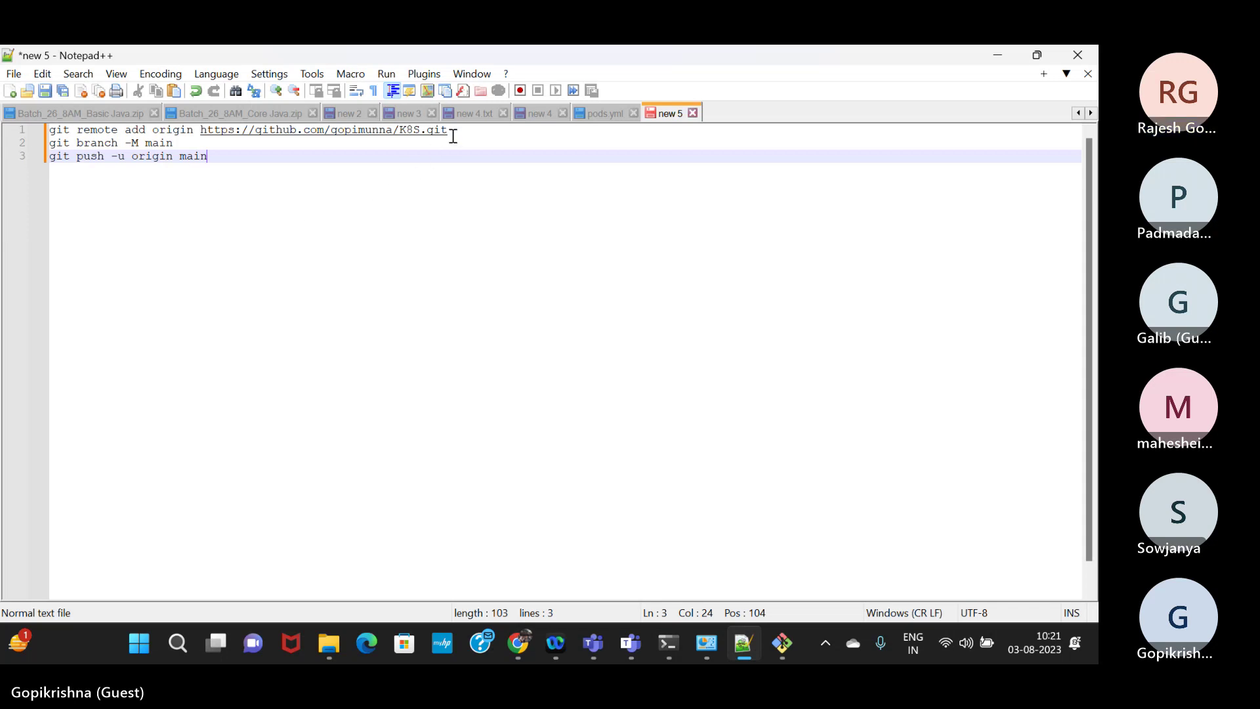
drag(449, 130, 41, 126)
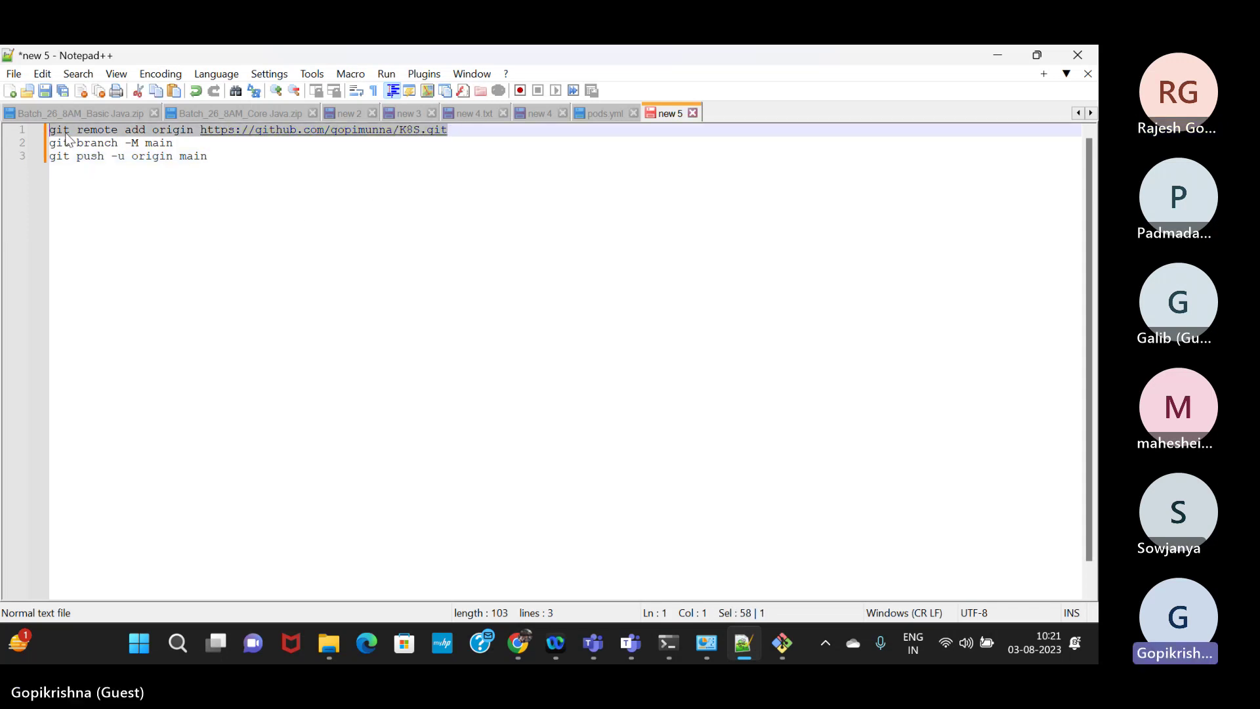
right_click(67, 136)
click(108, 164)
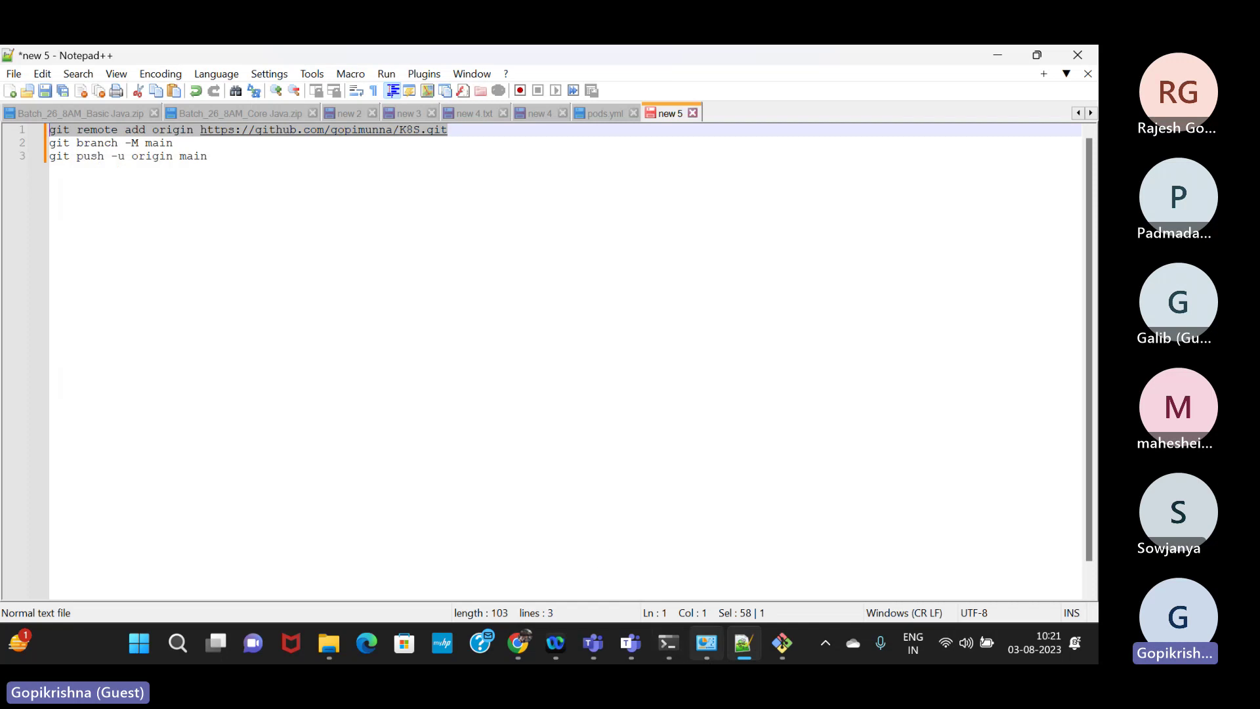
click(781, 646)
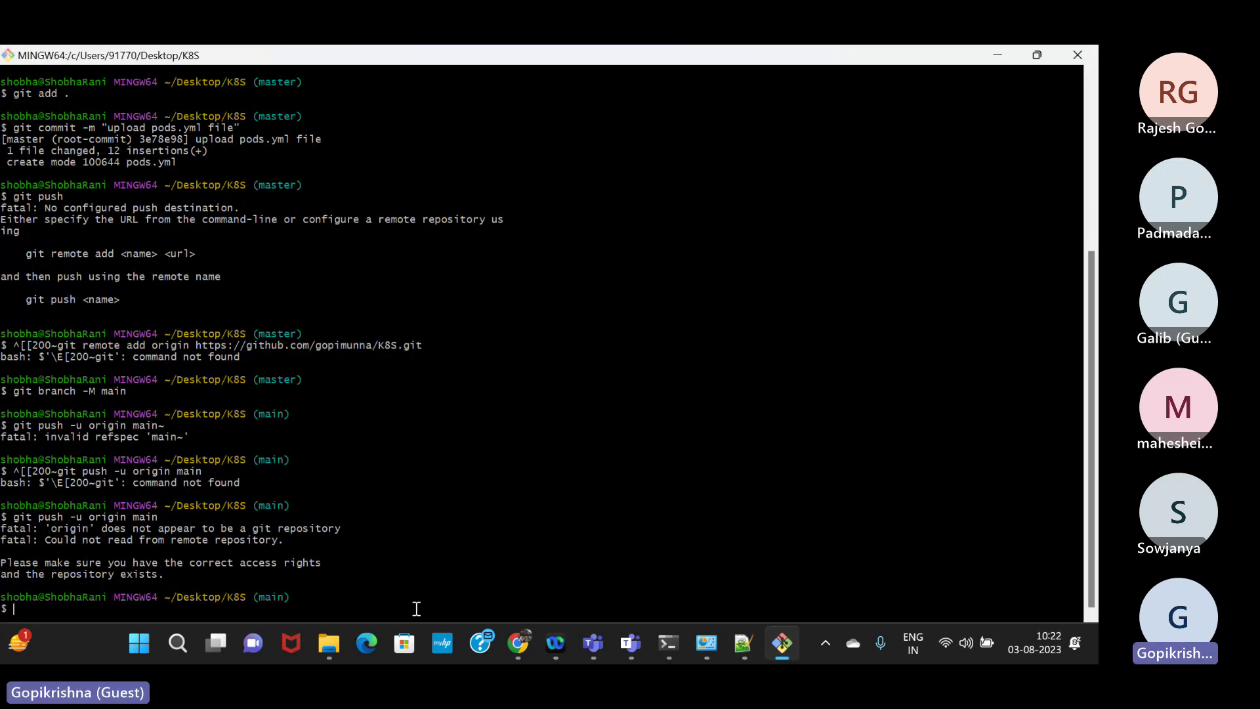
right_click(415, 606)
Add the origin remote for the K8S GitHub repository and clear the terminal
click(466, 398)
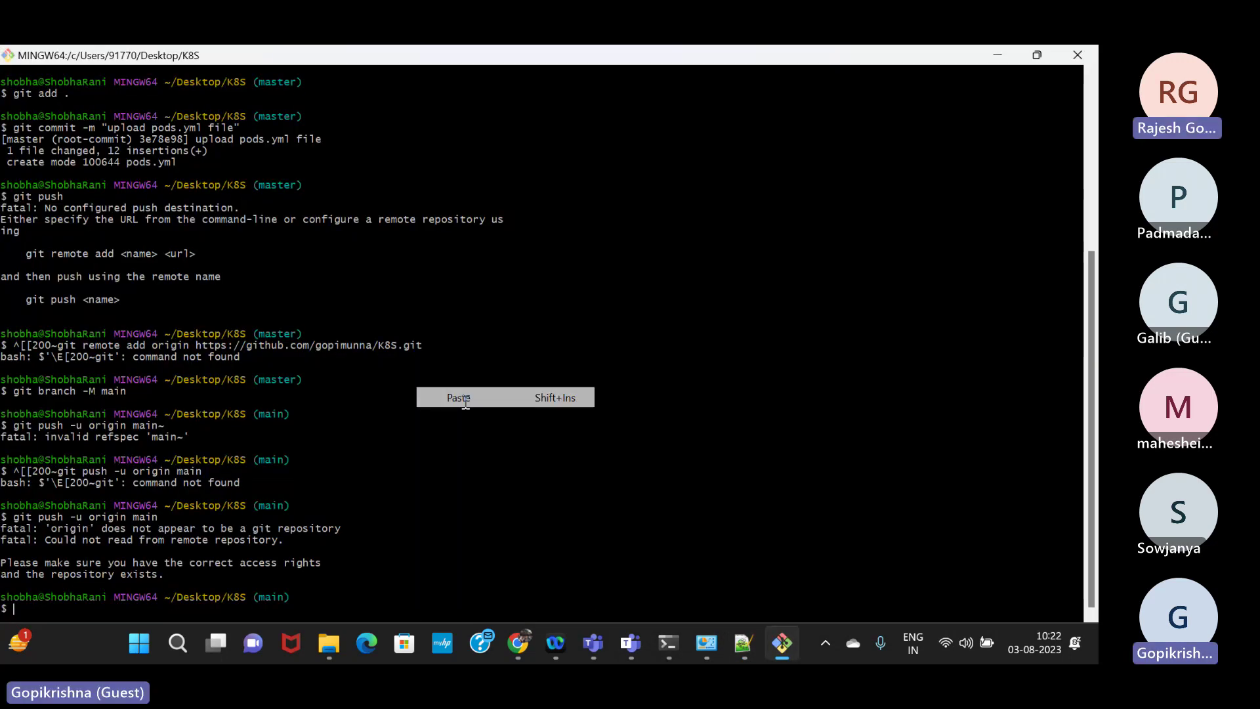
key(Return)
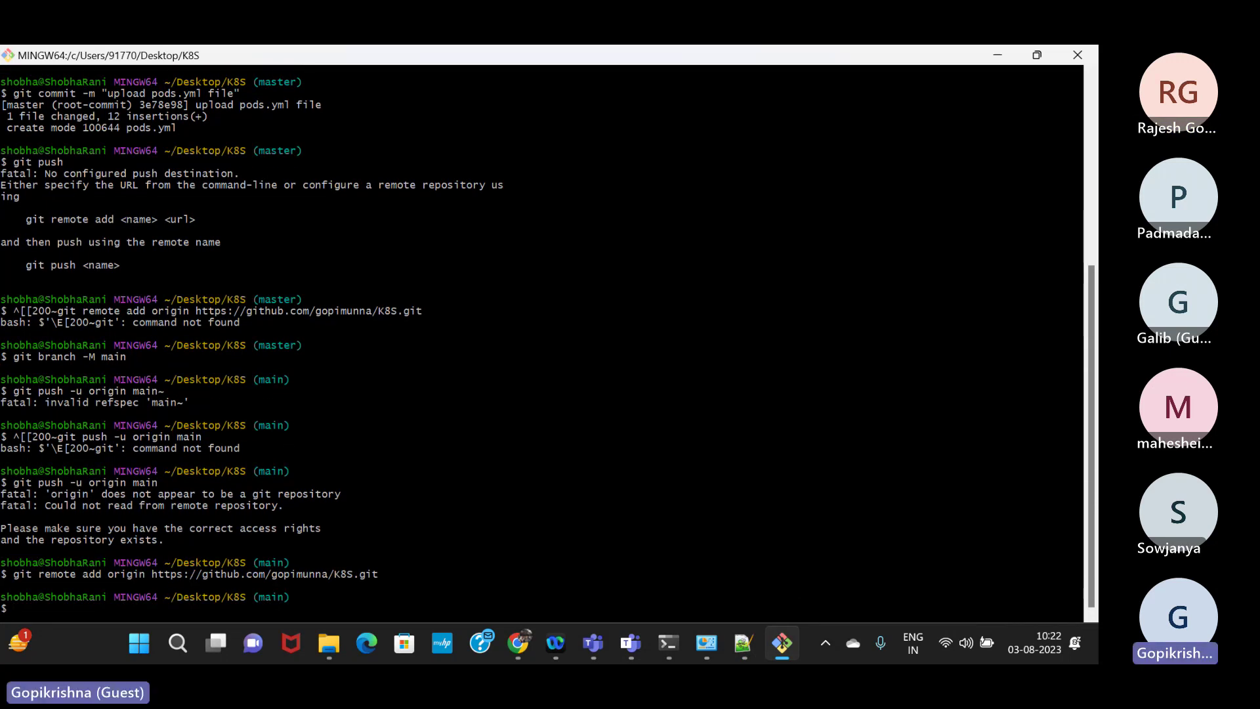
text(cLS)
key(Return)
text(CLEA)
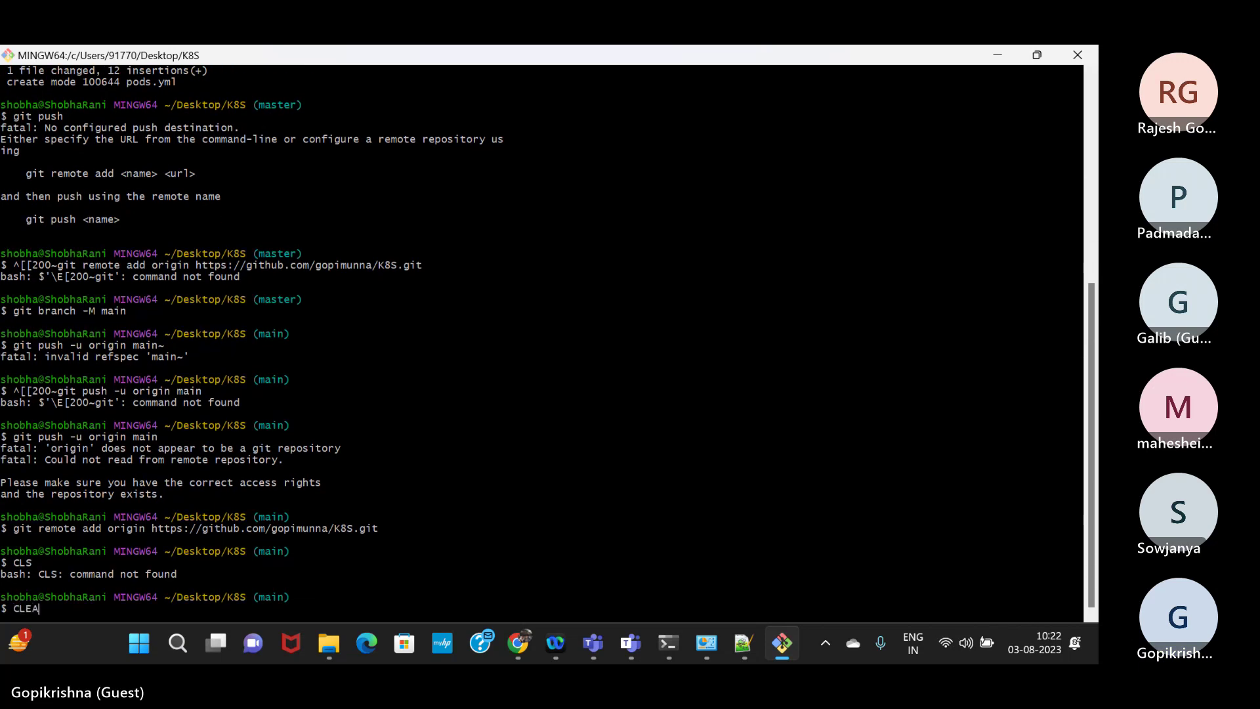
text(R)
key(Return)
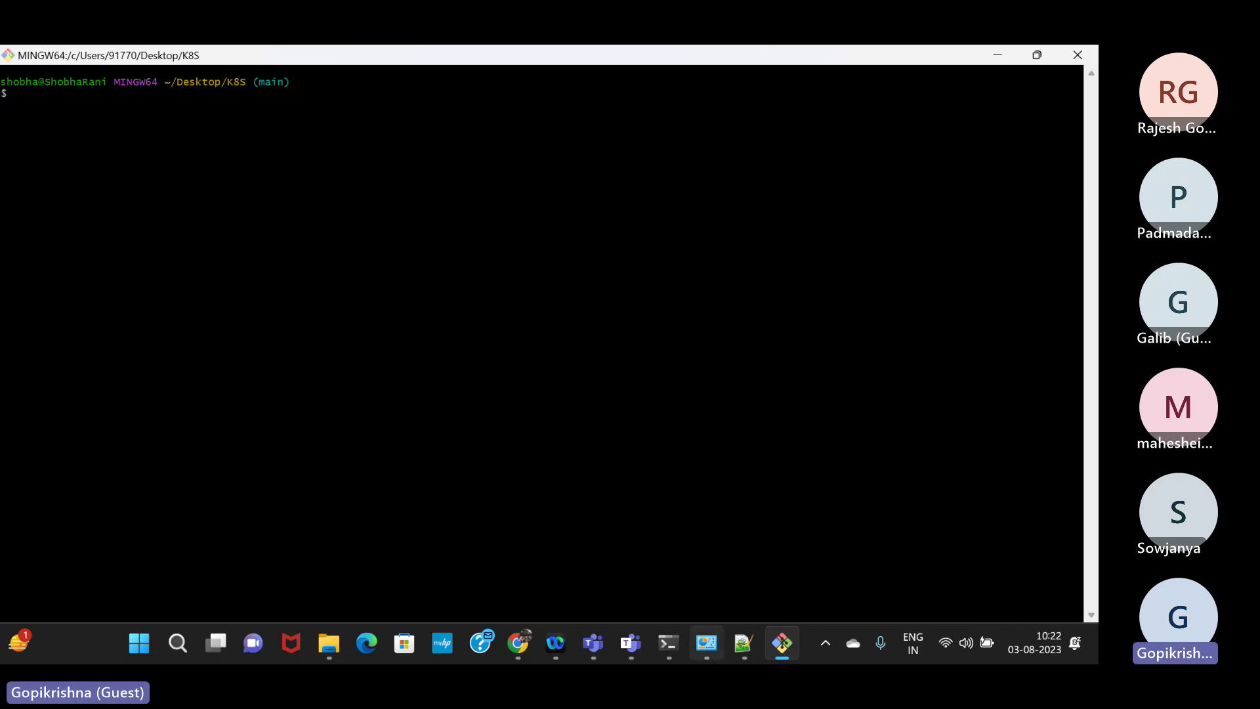
Rename the current branch to main with git branch -M main from the notes
click(744, 643)
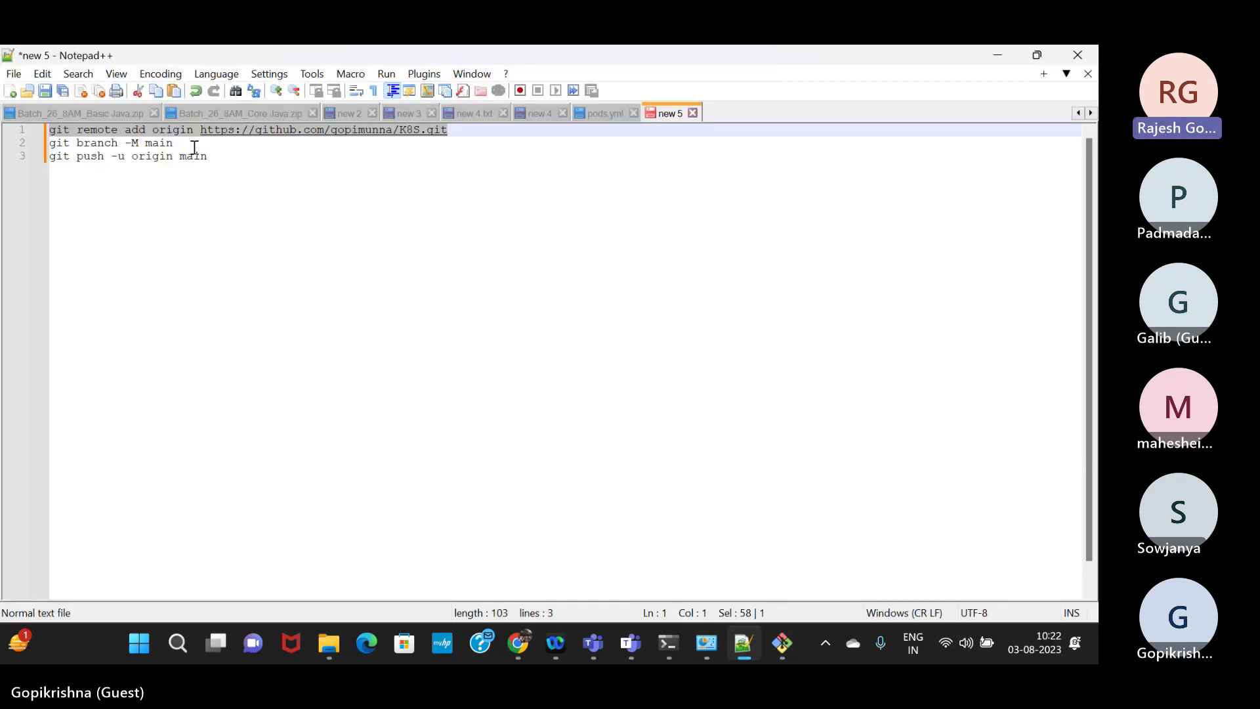
drag(179, 143, 56, 151)
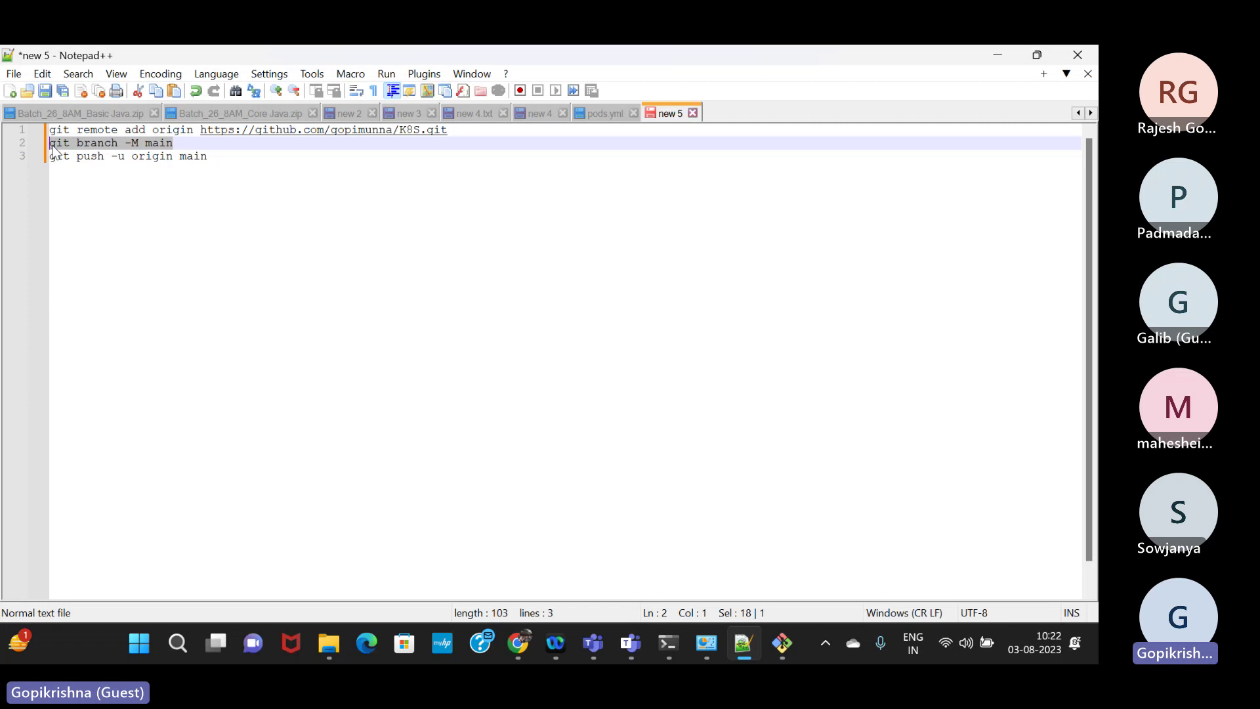
click(998, 55)
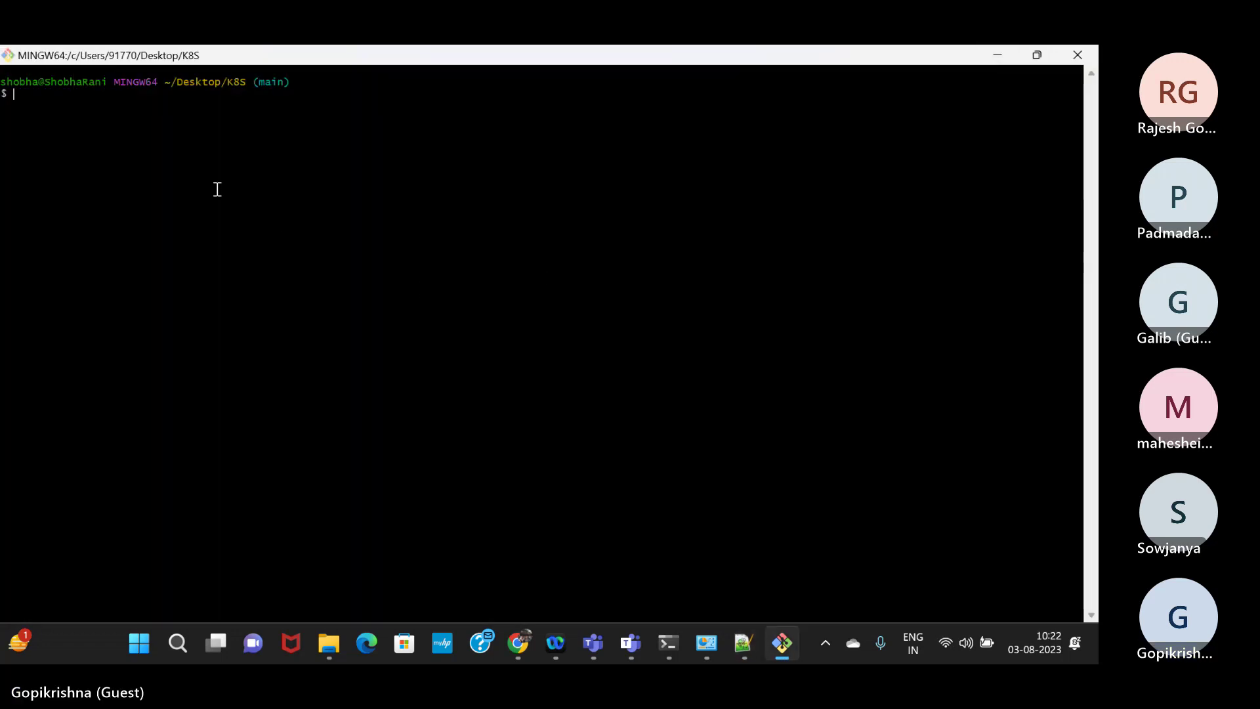
right_click(136, 139)
click(166, 196)
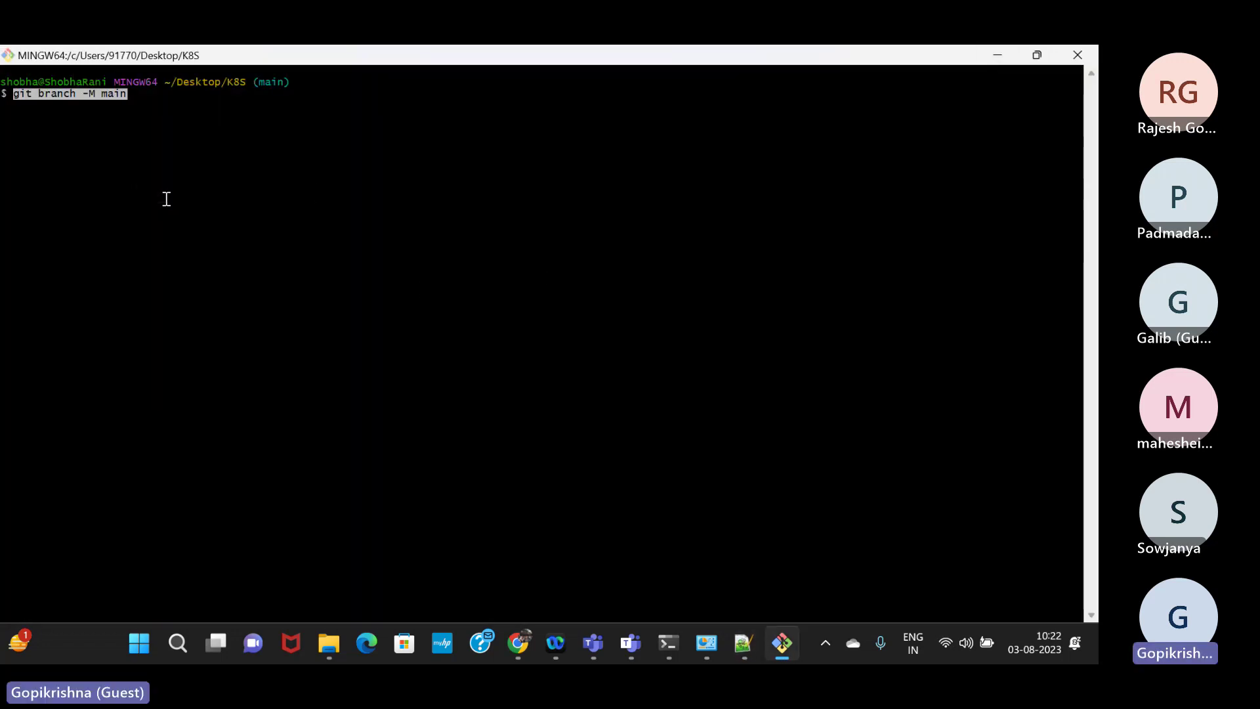
key(Return)
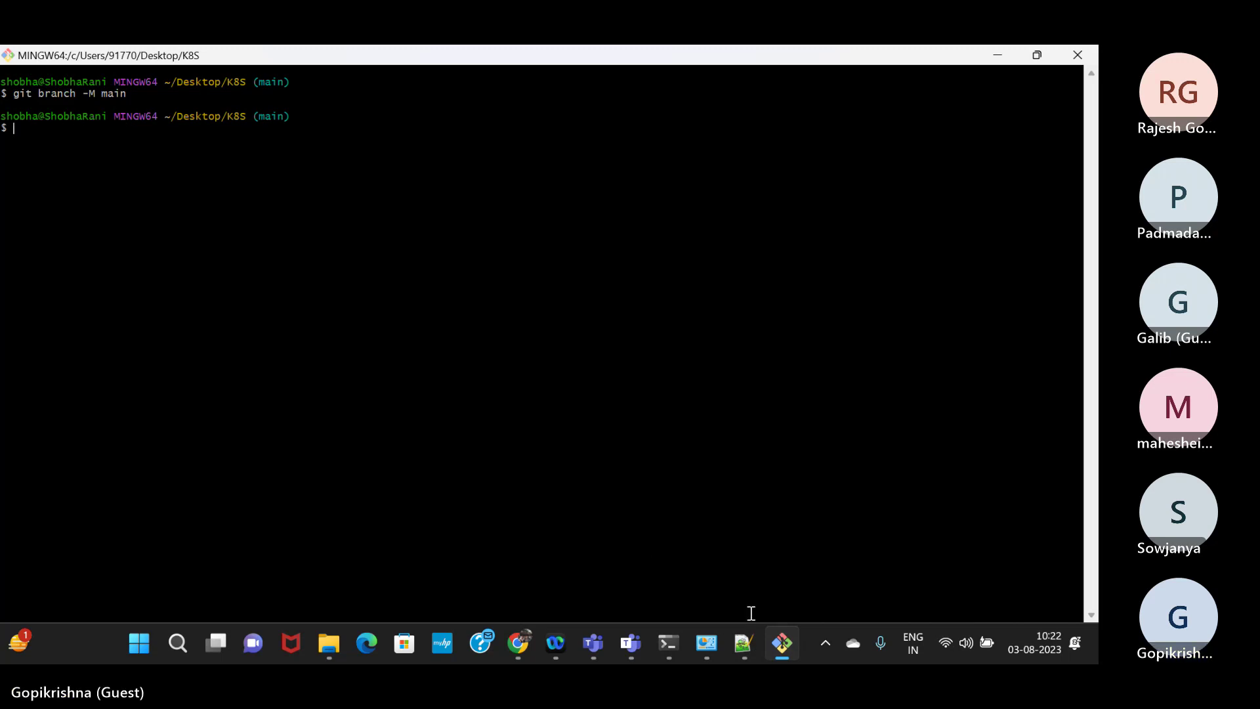
Push main to GitHub with git push -u origin main, tracking origin/main
click(743, 645)
drag(210, 156, 40, 159)
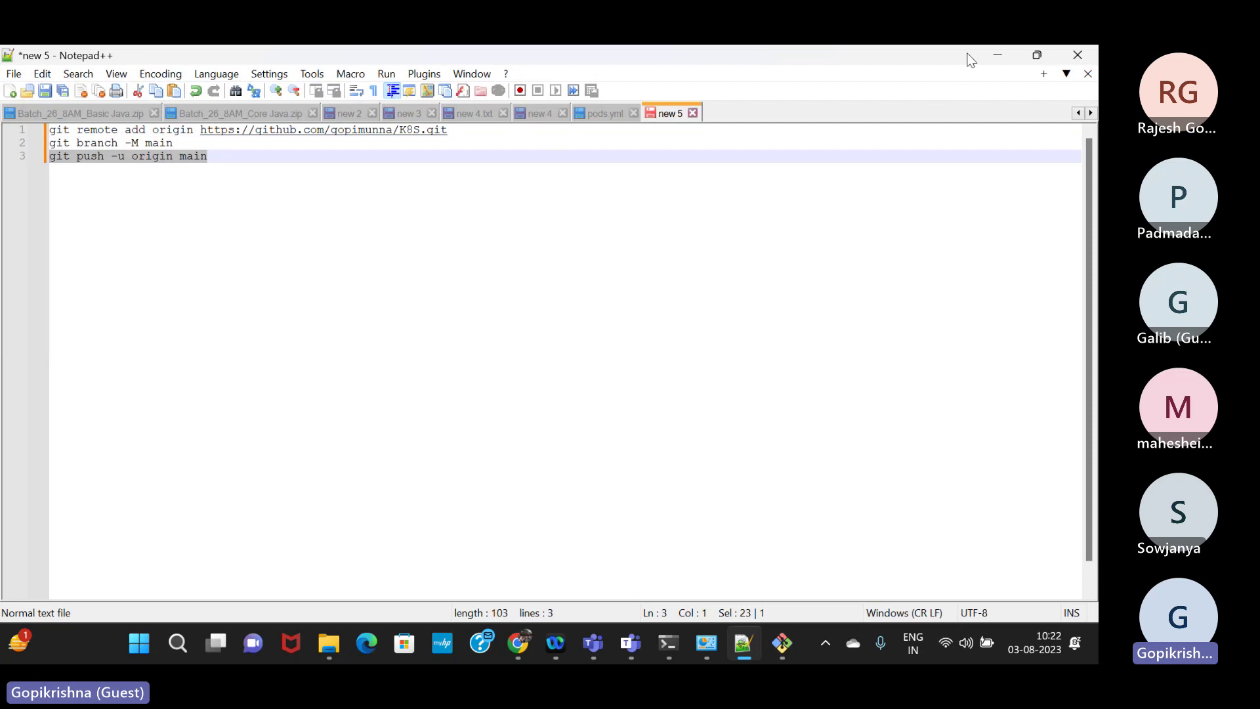
click(998, 56)
right_click(230, 179)
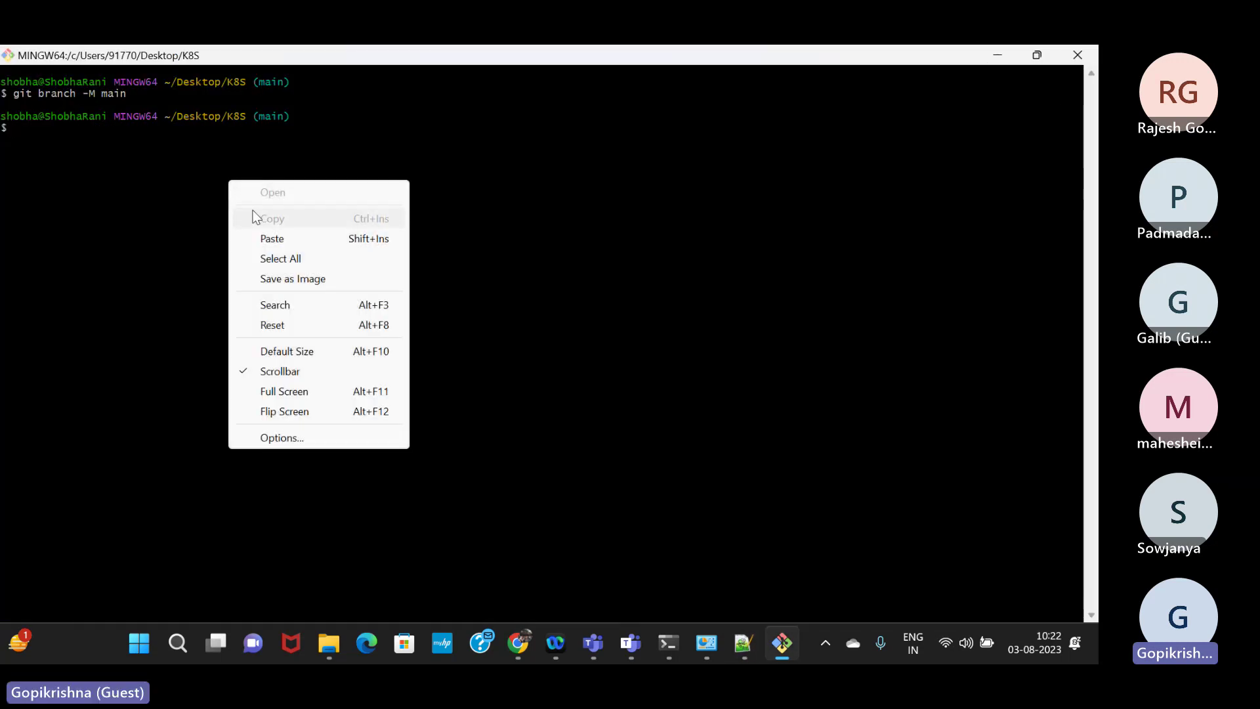
click(272, 237)
key(Return)
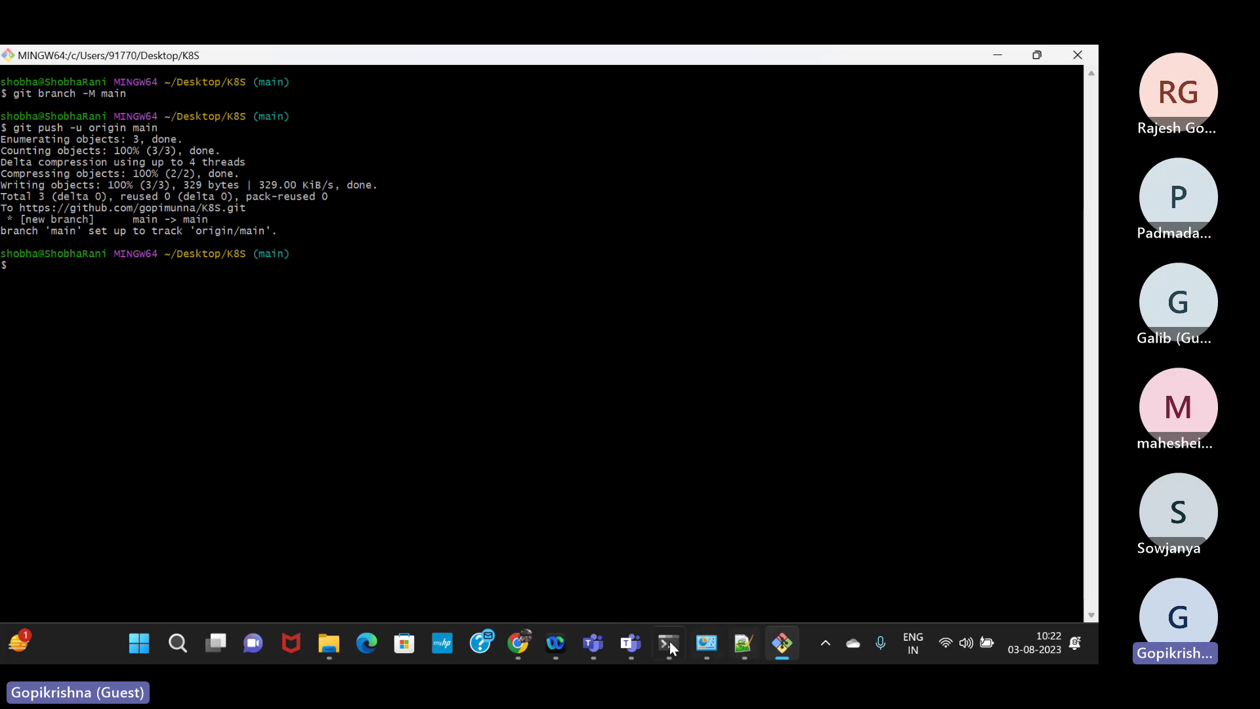
Reload the K8S repository page to confirm pods.yml and copy the HTTPS clone URL
click(530, 635)
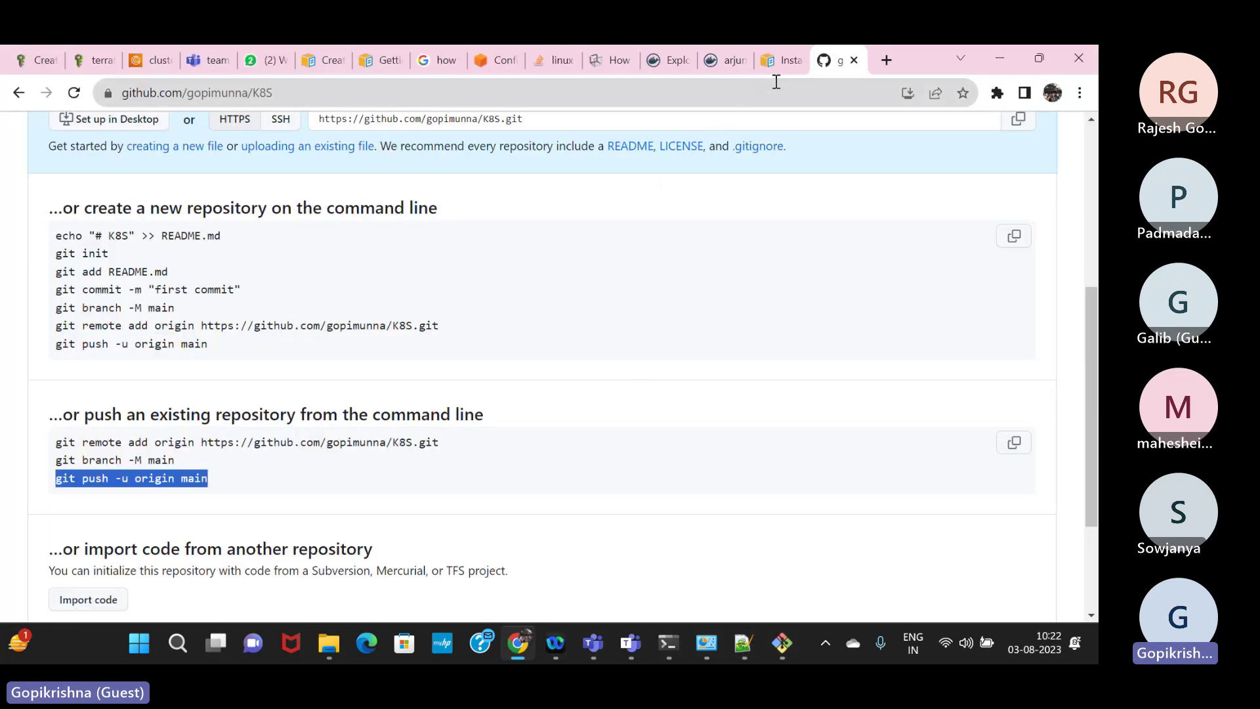
scroll(485, 254, up, 4)
scroll(485, 262, up, 2)
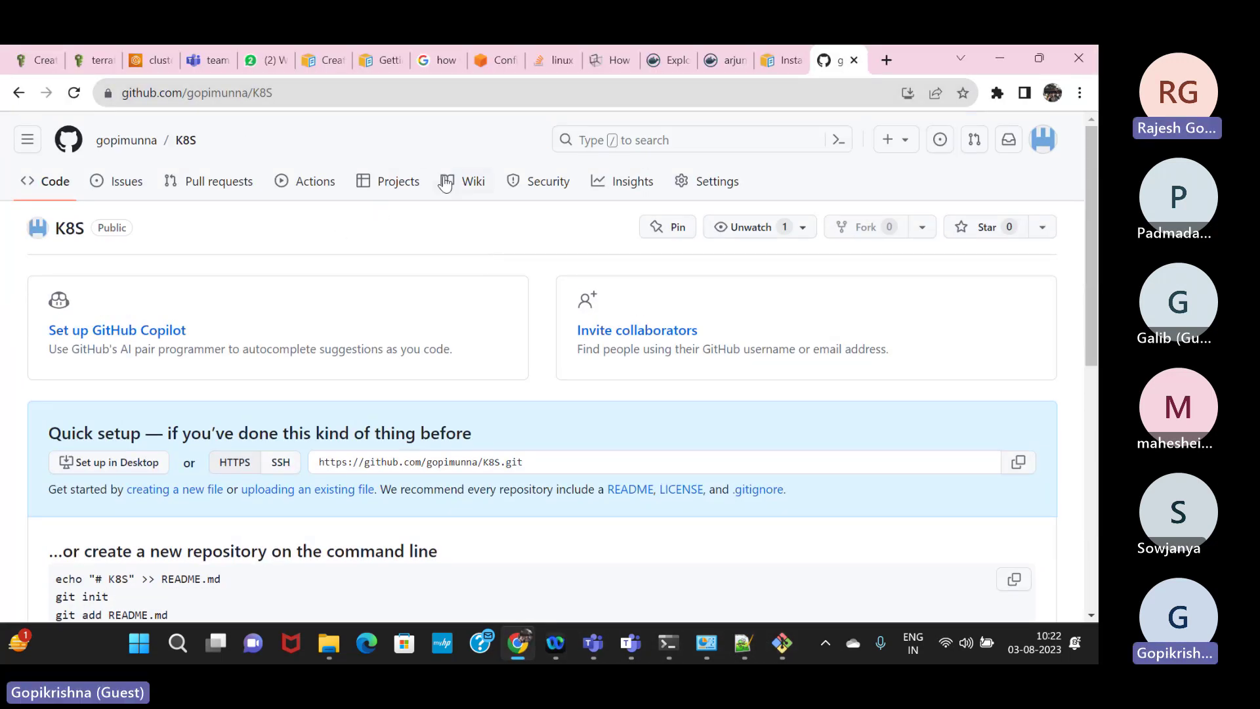
click(585, 92)
key(Return)
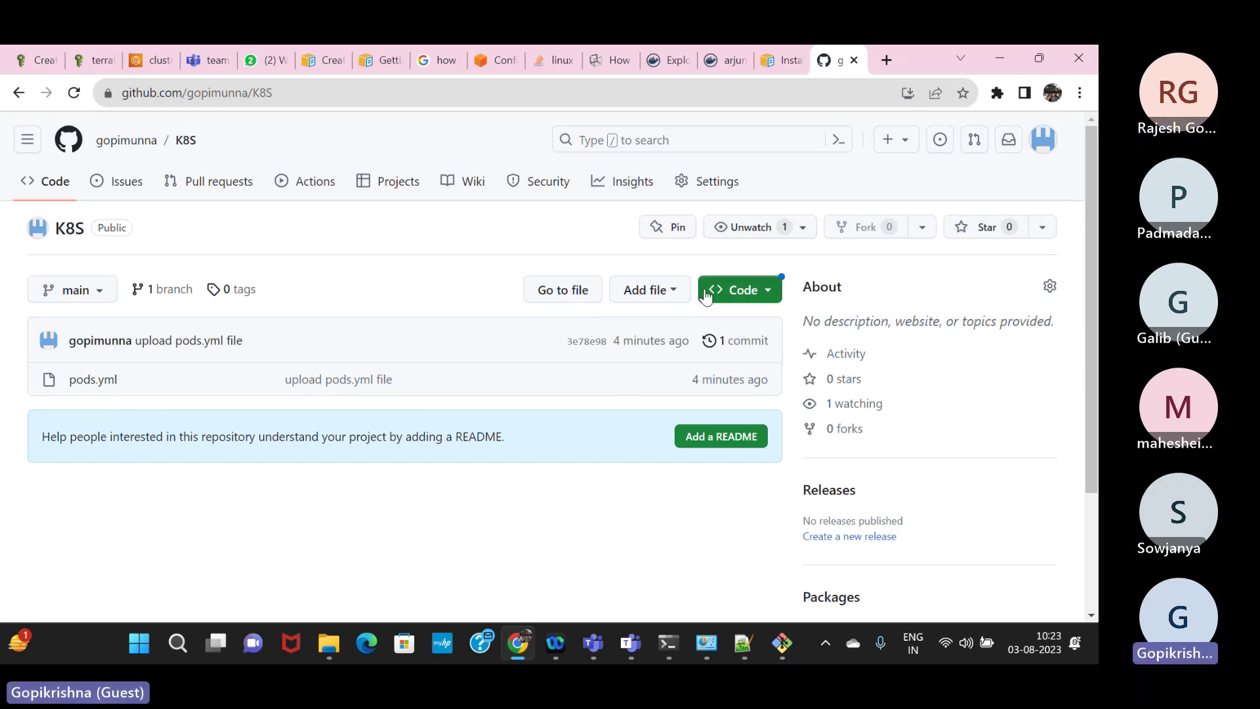
click(750, 295)
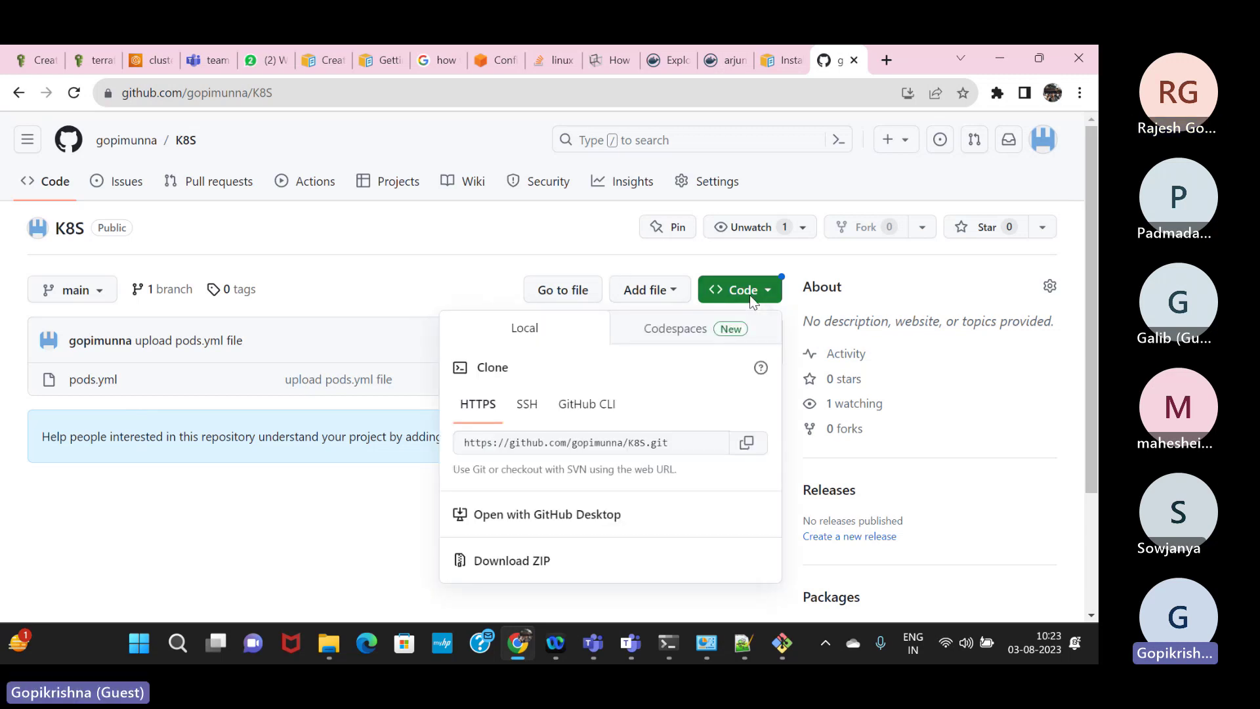
click(746, 442)
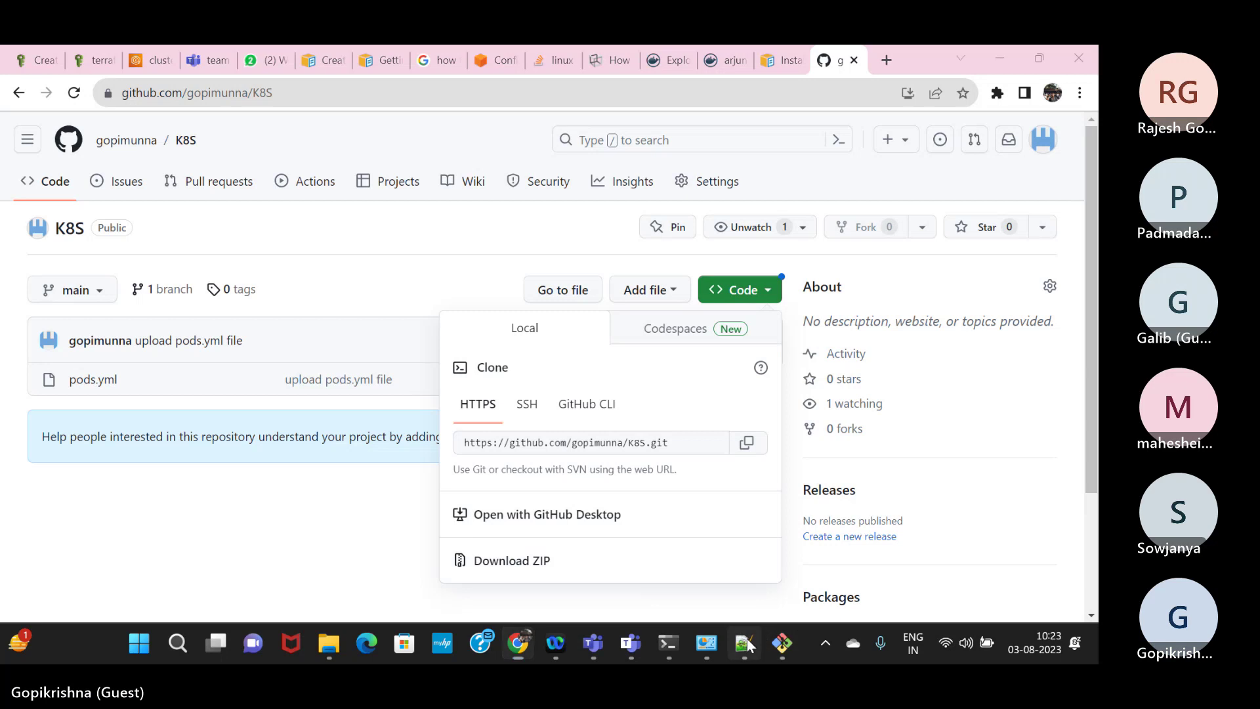
key(alt+Tab)
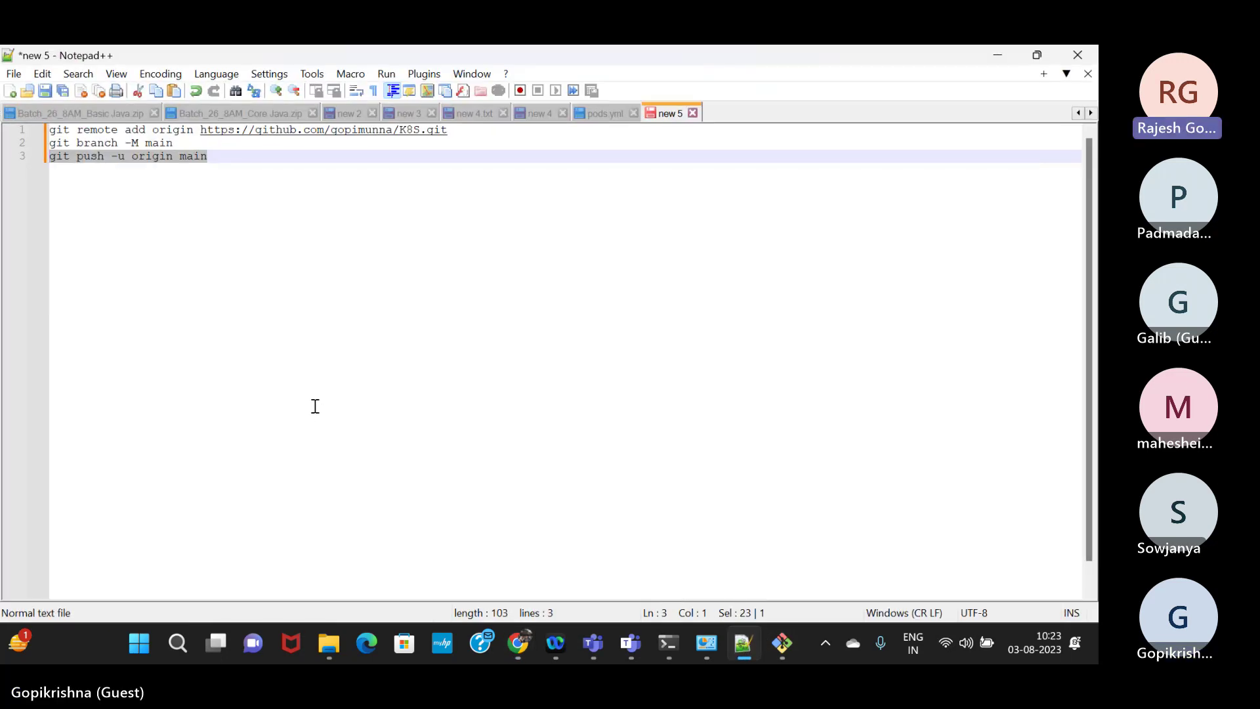
On a new line below the git commands, type 'kubectl create -f' followed by the pasted K8S repo URL
click(228, 161)
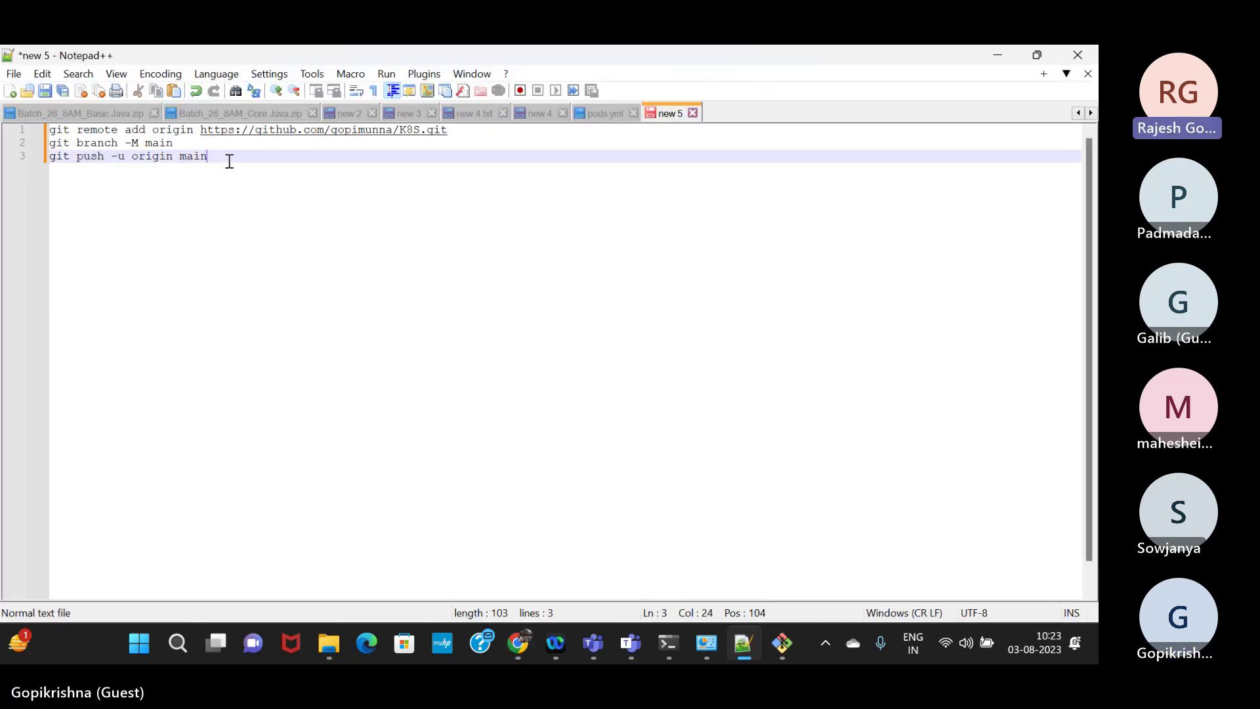
key(Return)
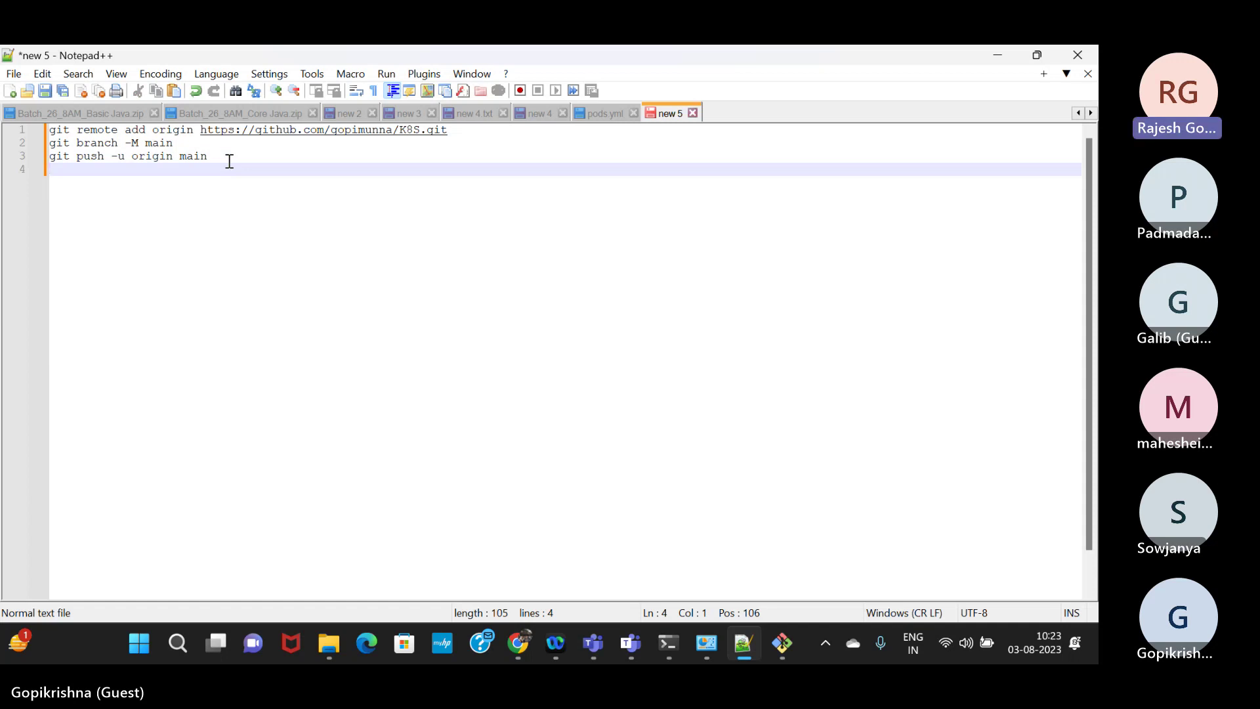
key(Return)
key(Return)
key(Return)
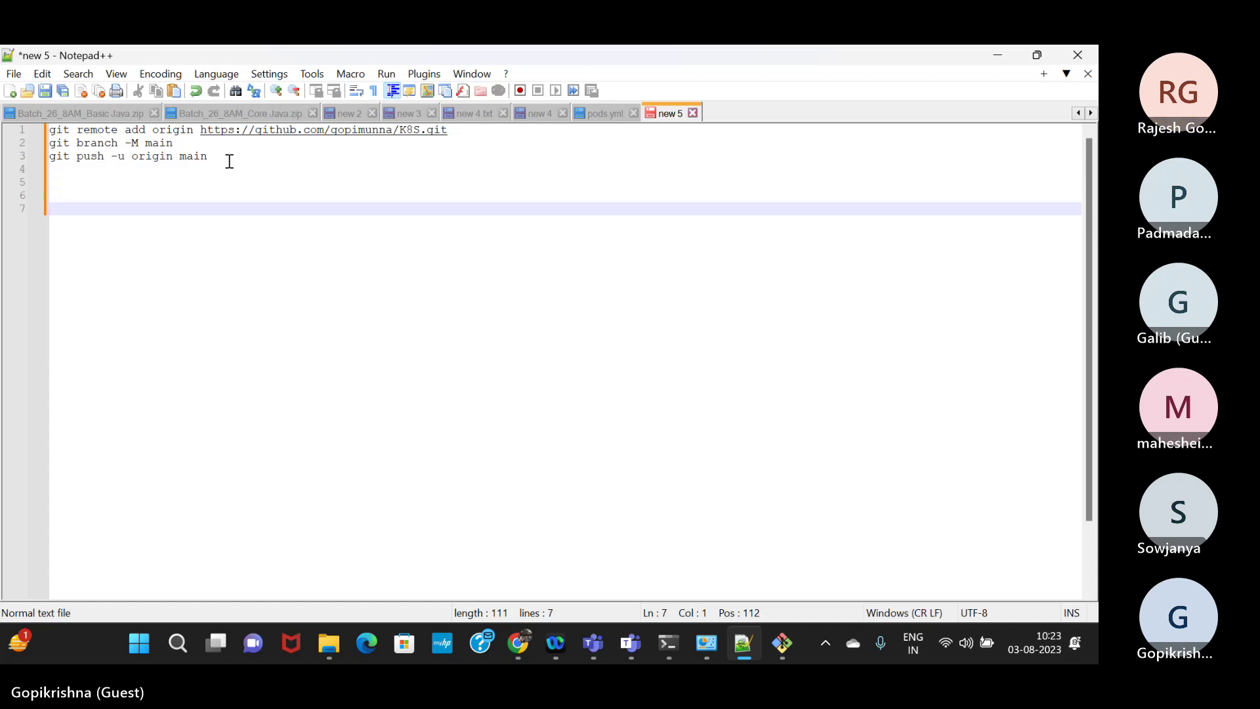
text(Kub)
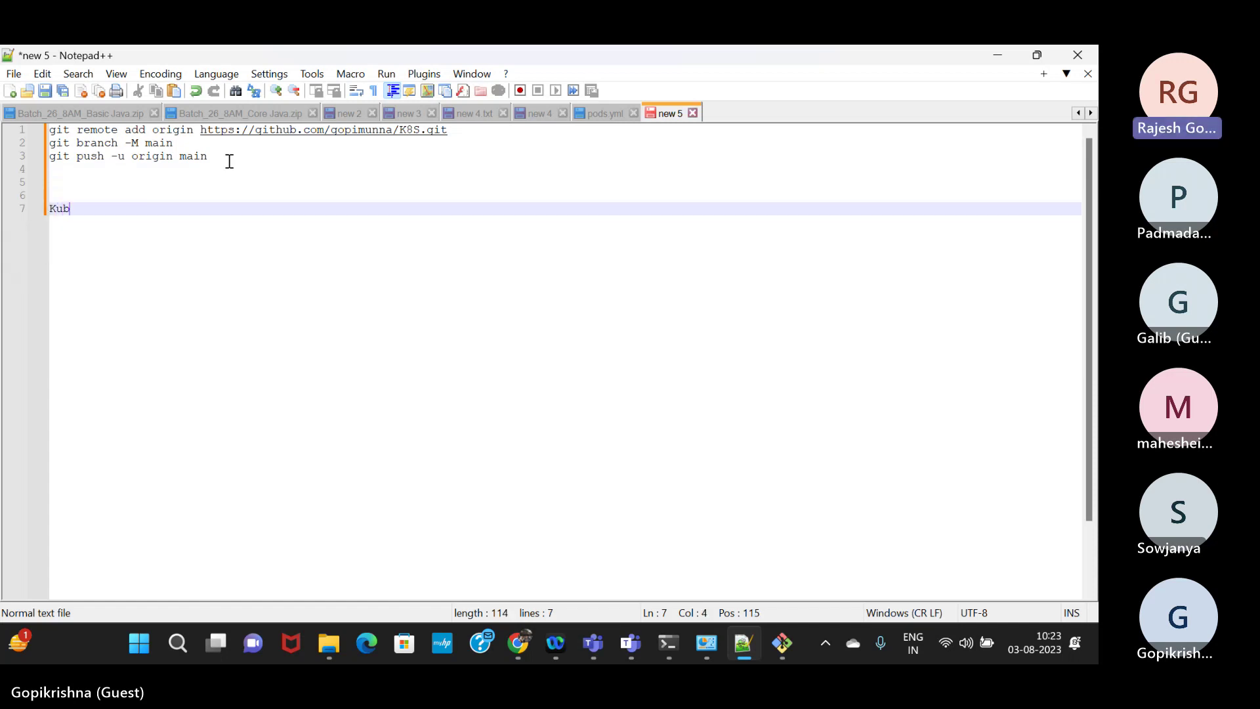
text(ectl)
key(Left)
key(Left)
key(Left)
key(Left)
key(Left)
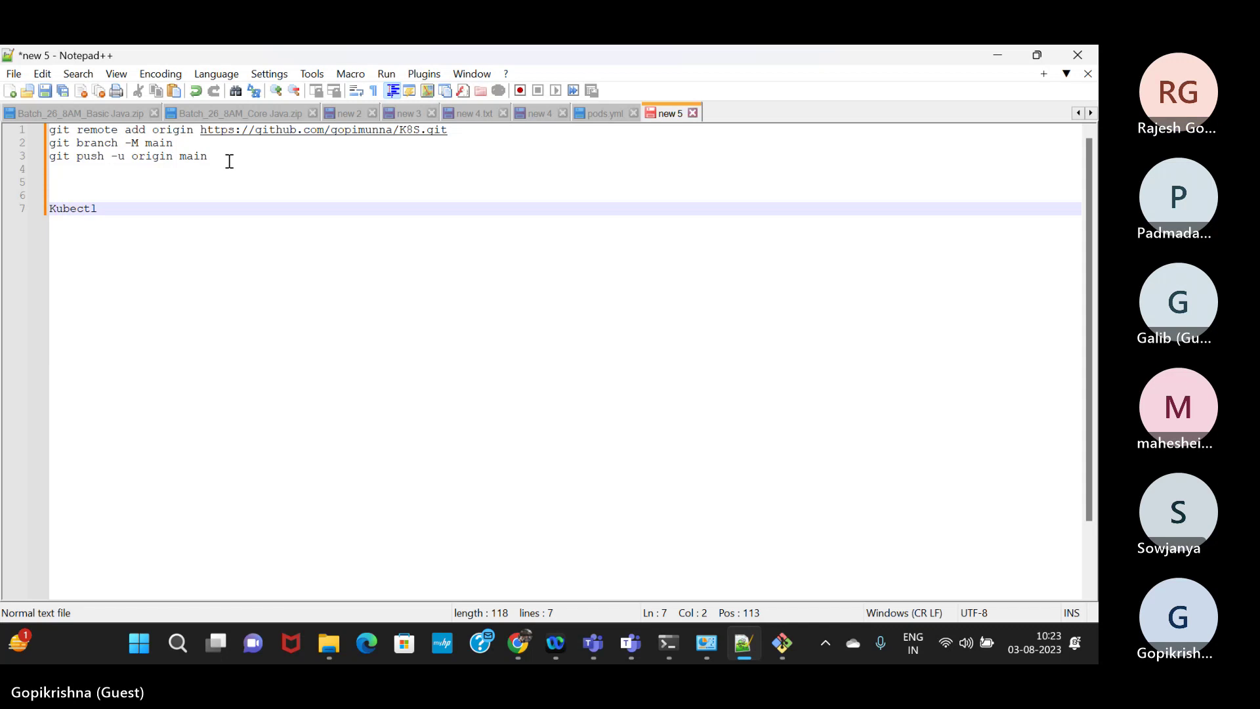
key(BackSpace)
text(k)
key(Right)
key(Right)
key(Right)
key(Right)
key(Right)
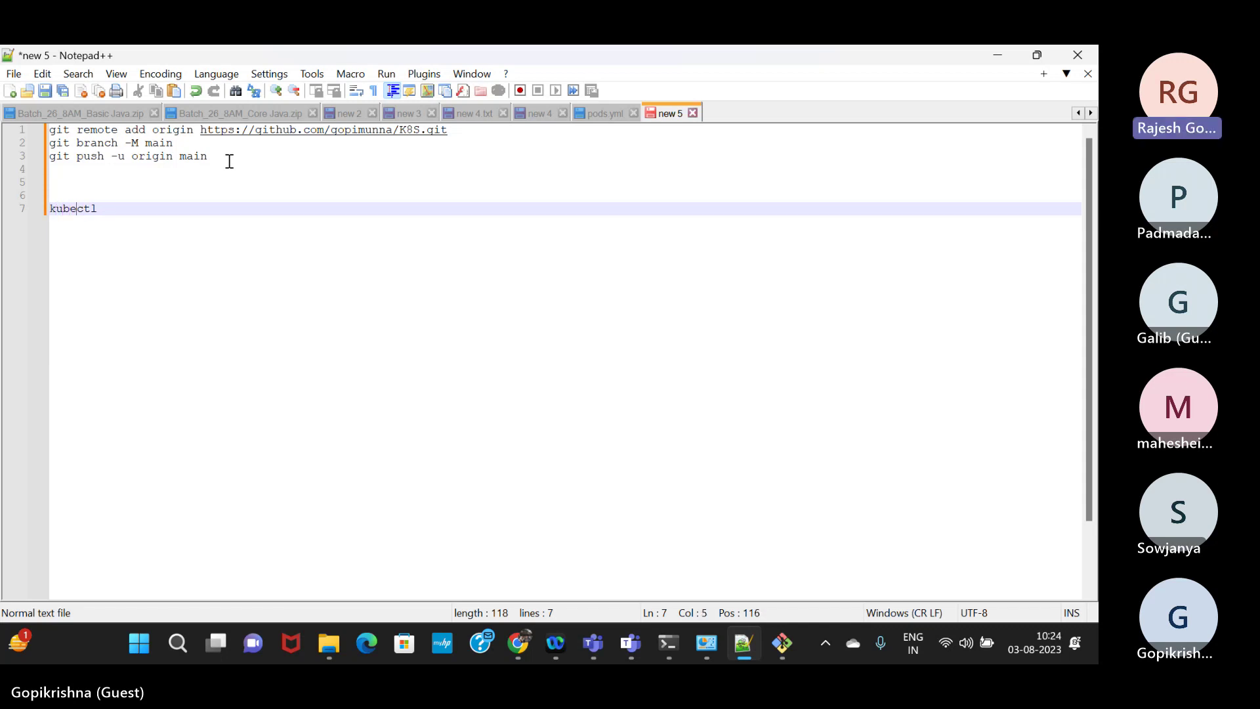
key(Right)
text(create ')
key(BackSpace)
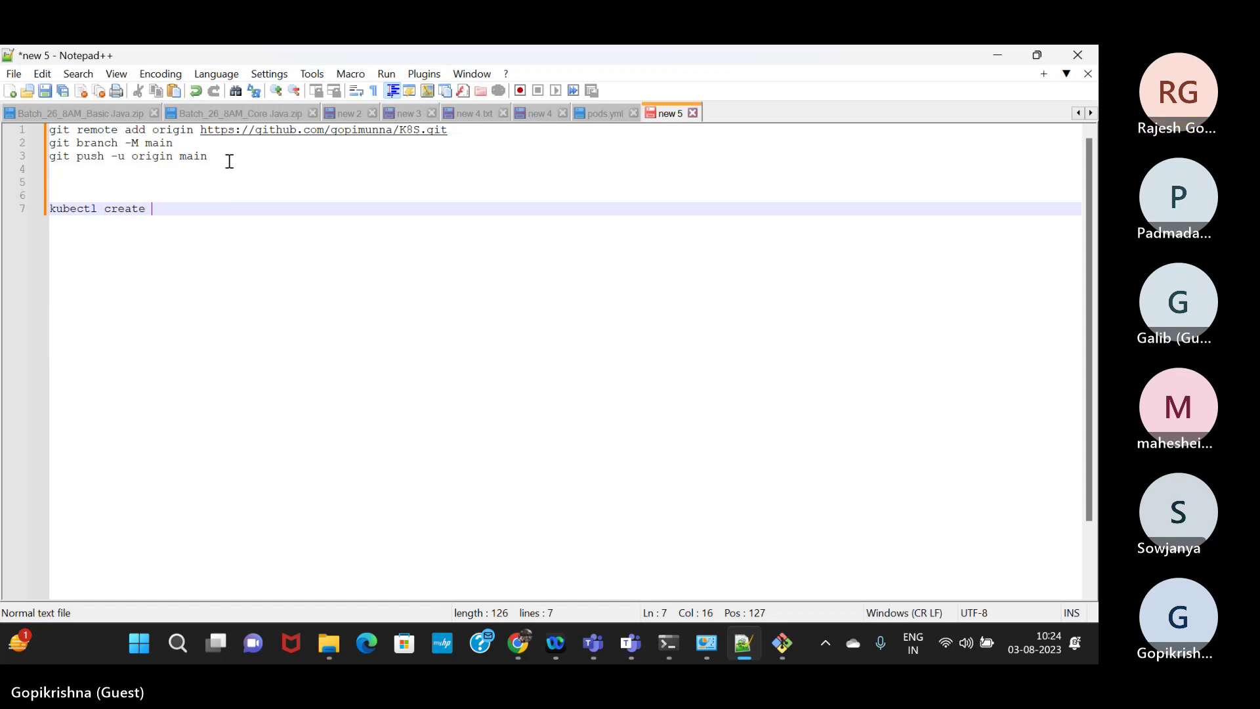
text(-f)
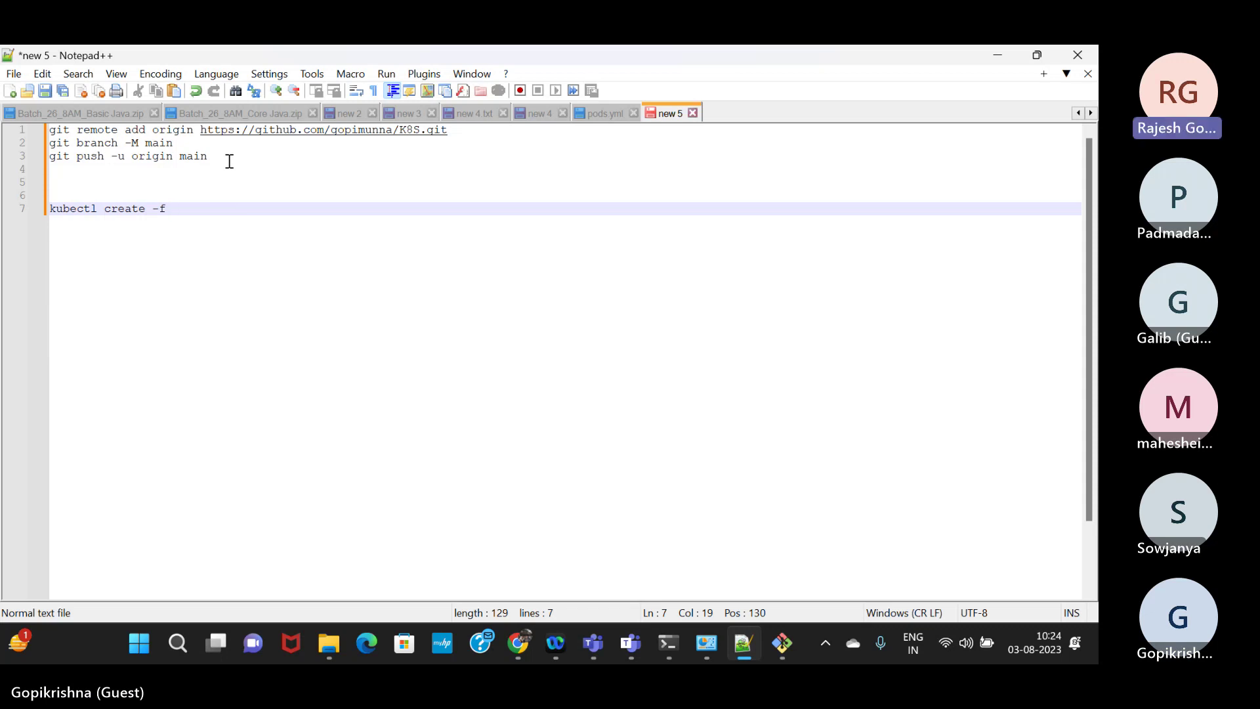
key(ctrl+v)
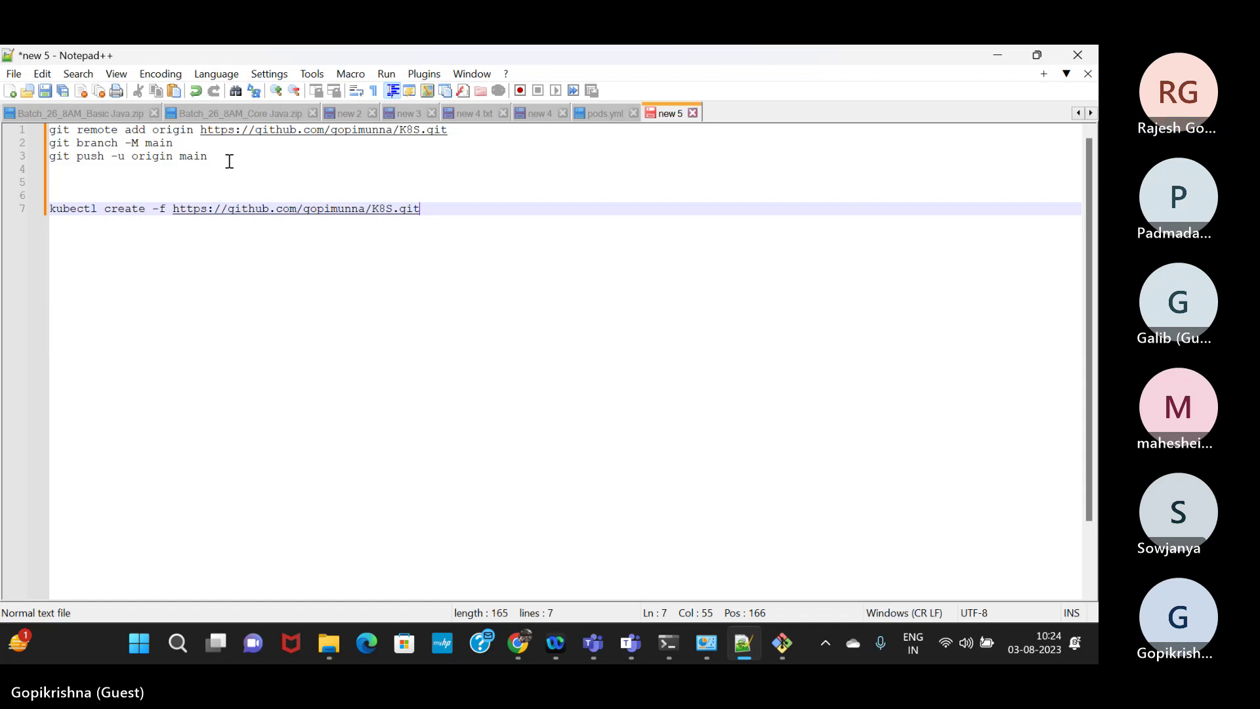
Complete the URL with '/pods.yml', select the whole kubectl line and switch to Command Prompt
click(230, 161)
text(/)
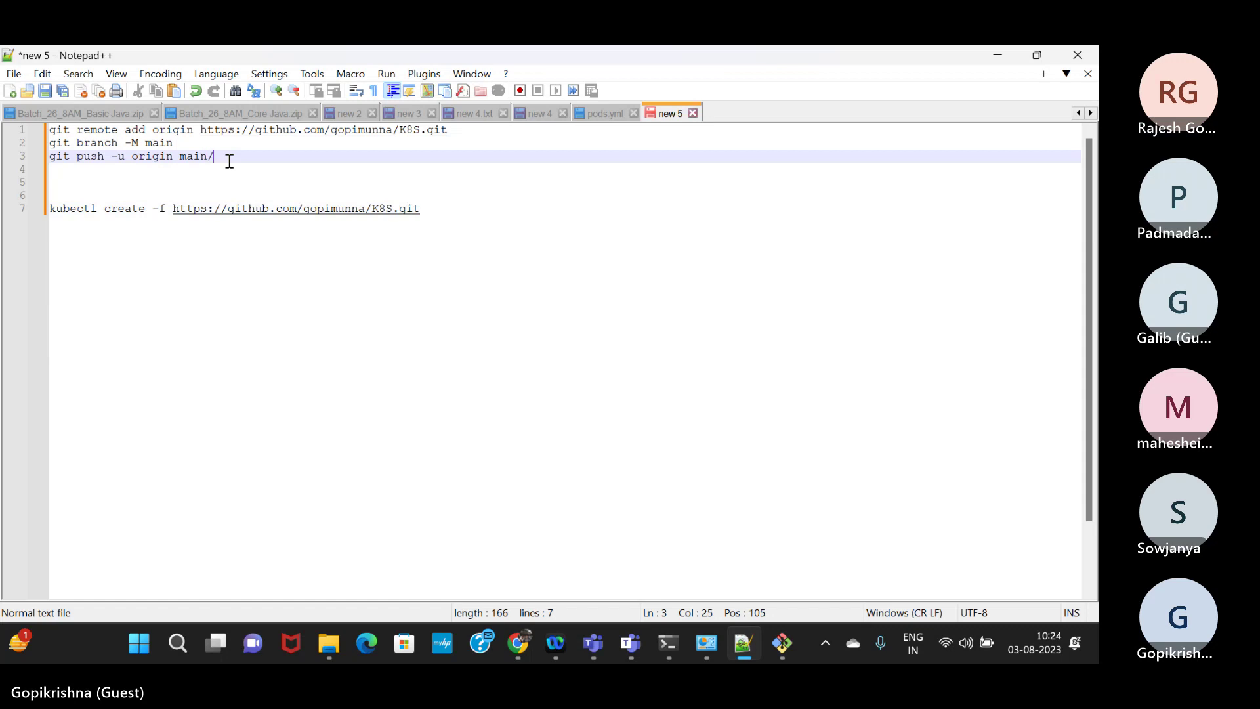
click(430, 209)
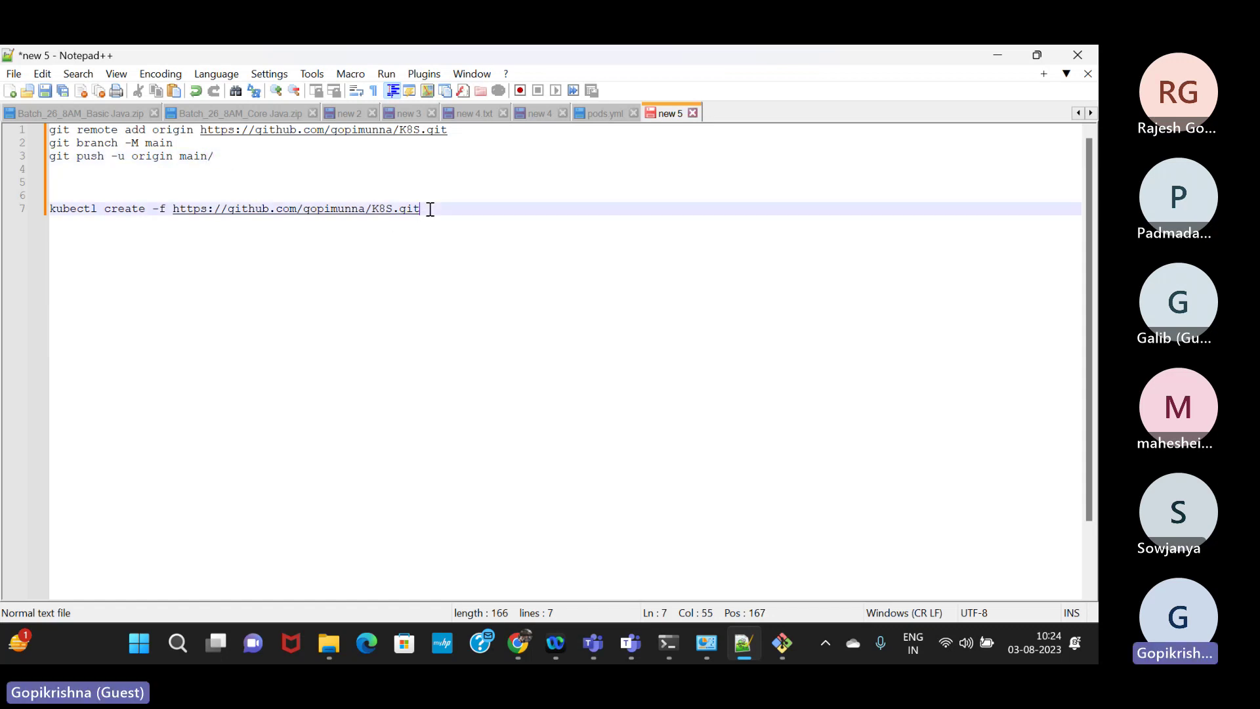
text(/)
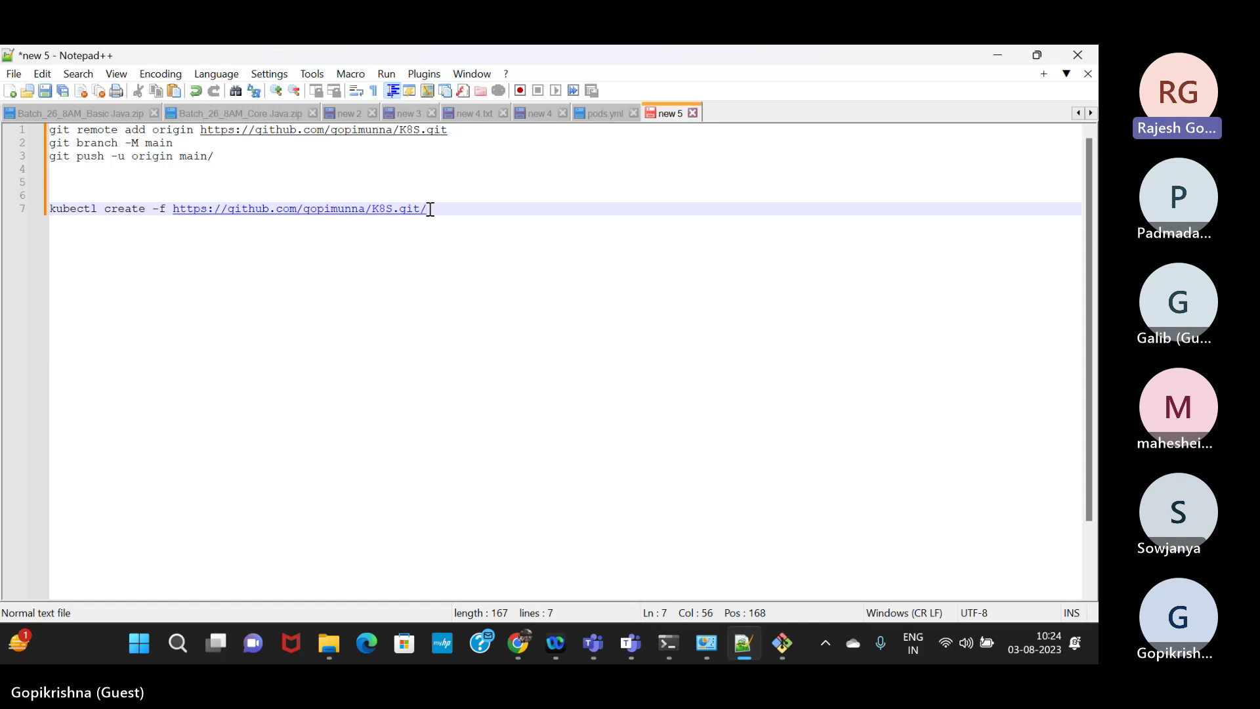
text(pods.)
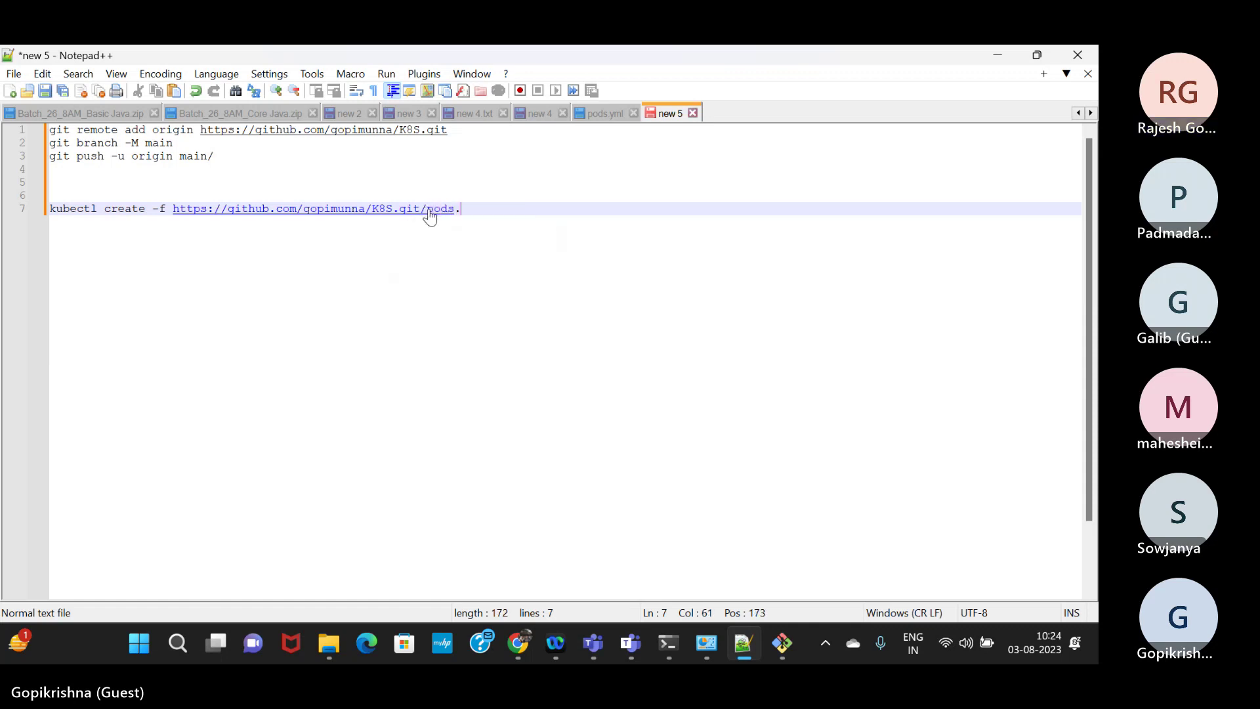
text(yml)
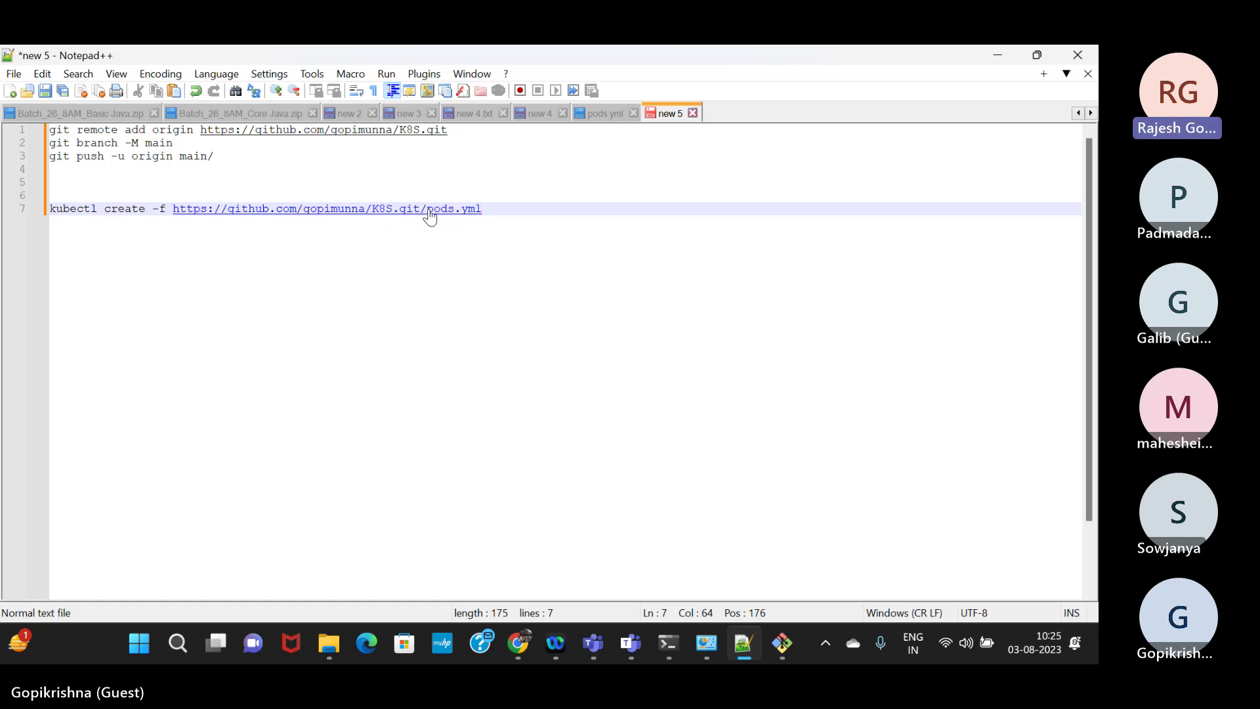
drag(498, 209, 51, 209)
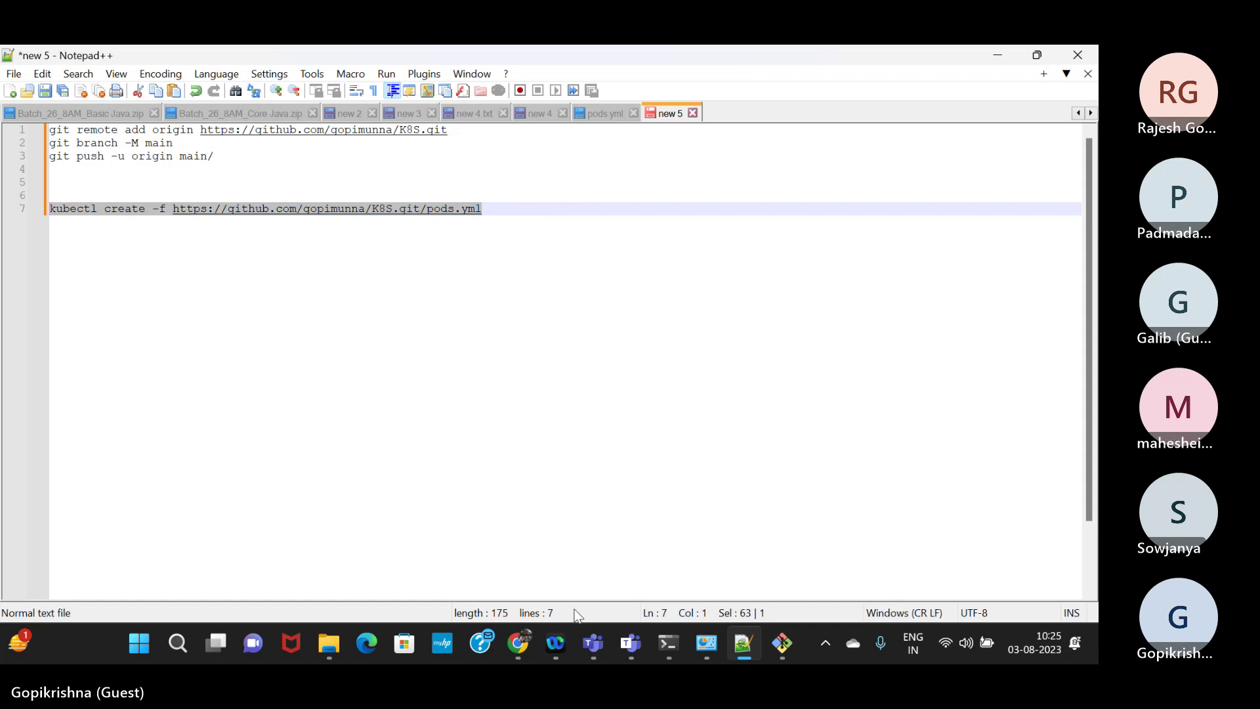
click(665, 638)
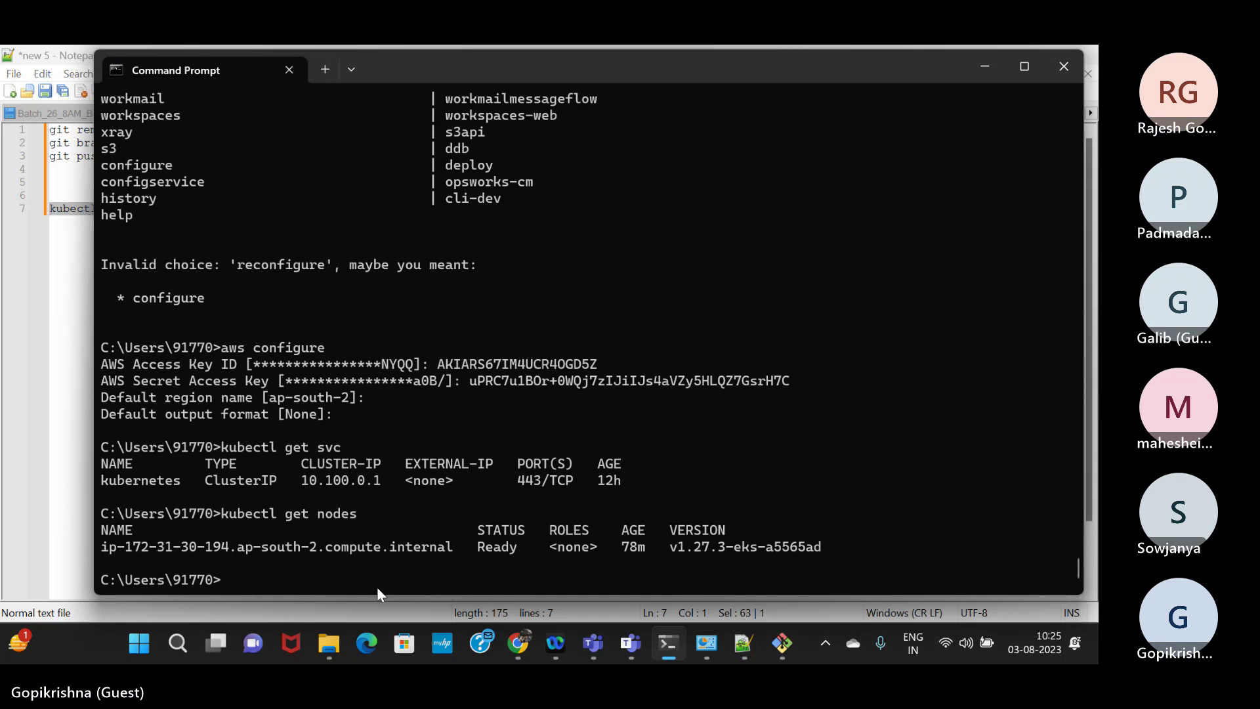
Run the pasted kubectl create -f pods.yml command, which fails with 404 Not Found
text(kubectl create -f https://github.com/gopimunna/K8S.git/pods.yml)
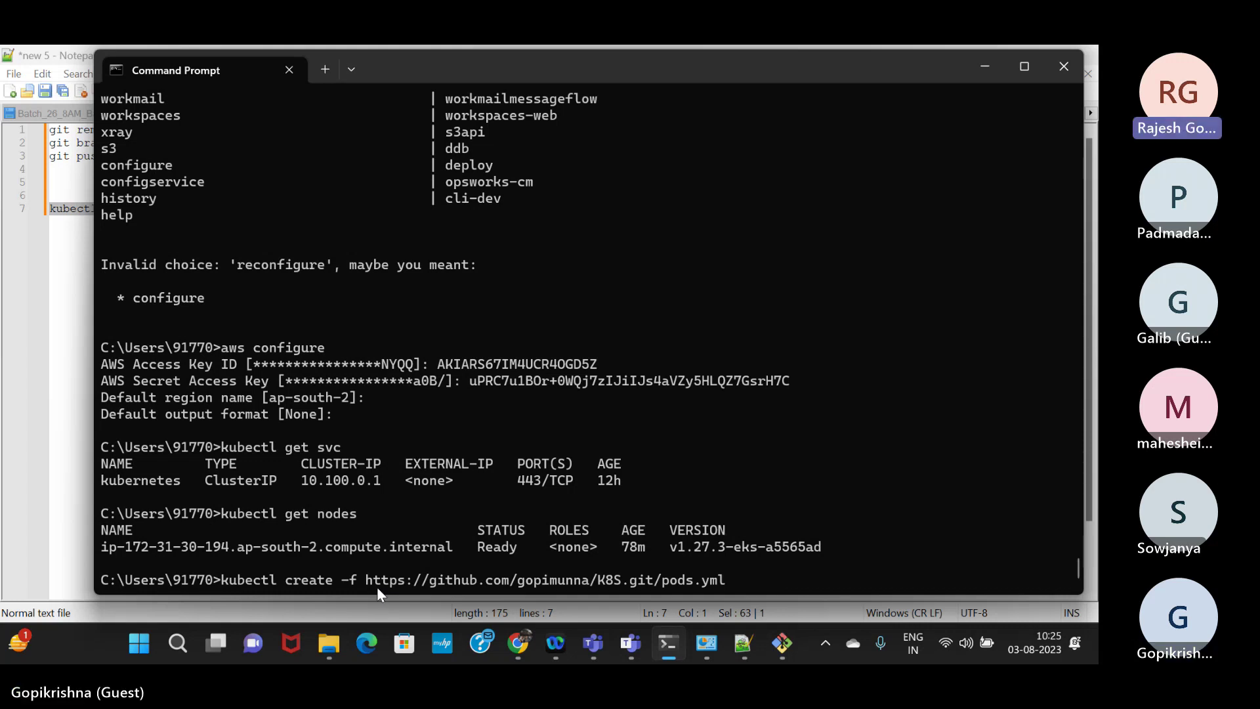
key(Return)
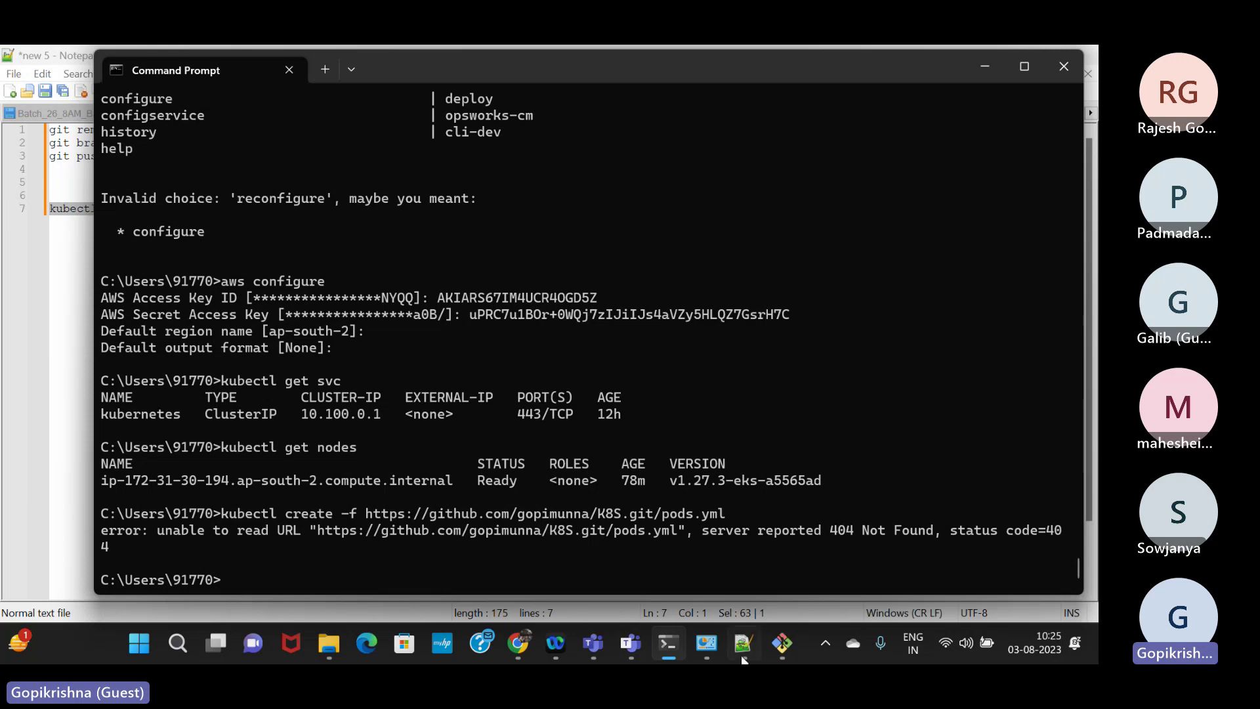
click(784, 647)
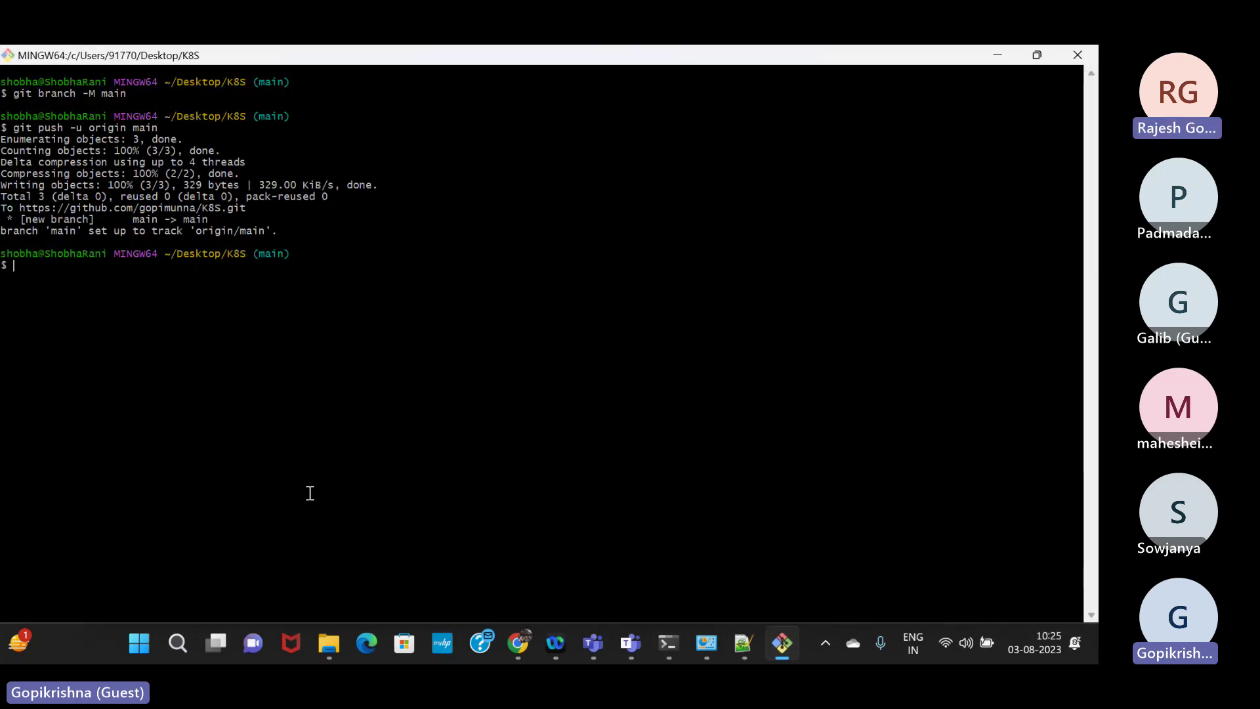
Minimize Git Bash to get back to the Command Prompt showing the 404 error
click(998, 55)
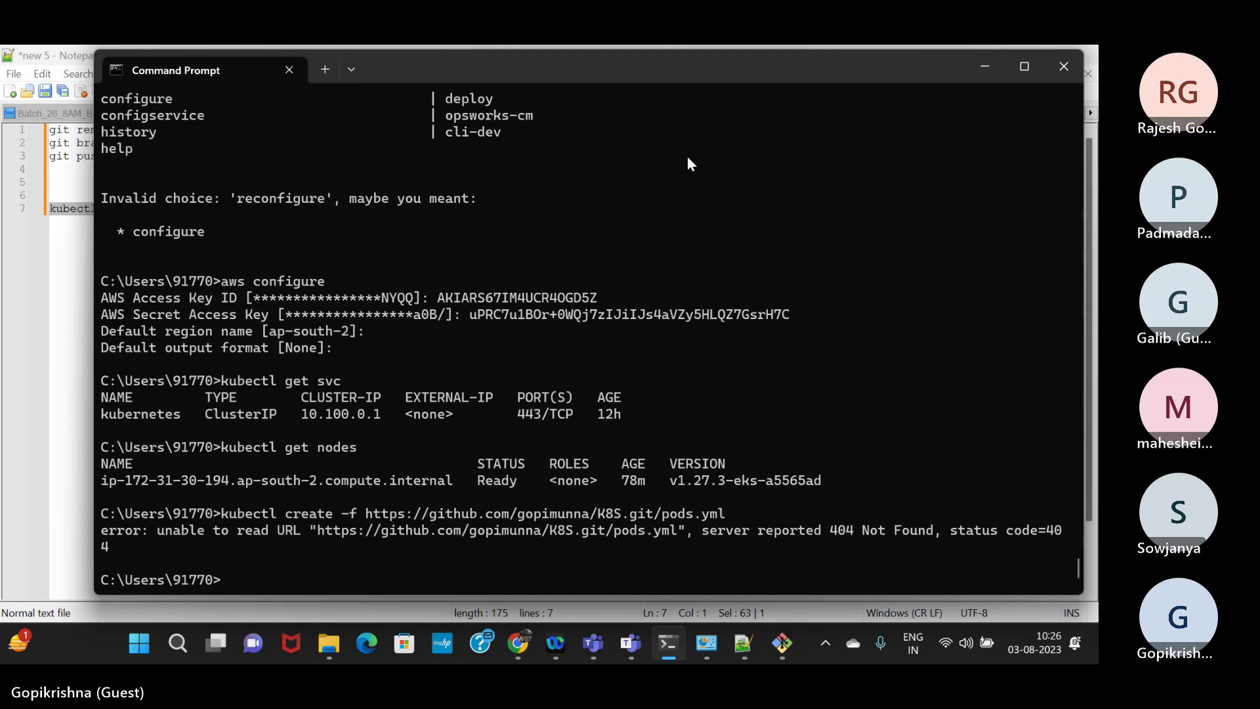
From the EKS console tab, go to the EC2 console's running instances list
click(519, 645)
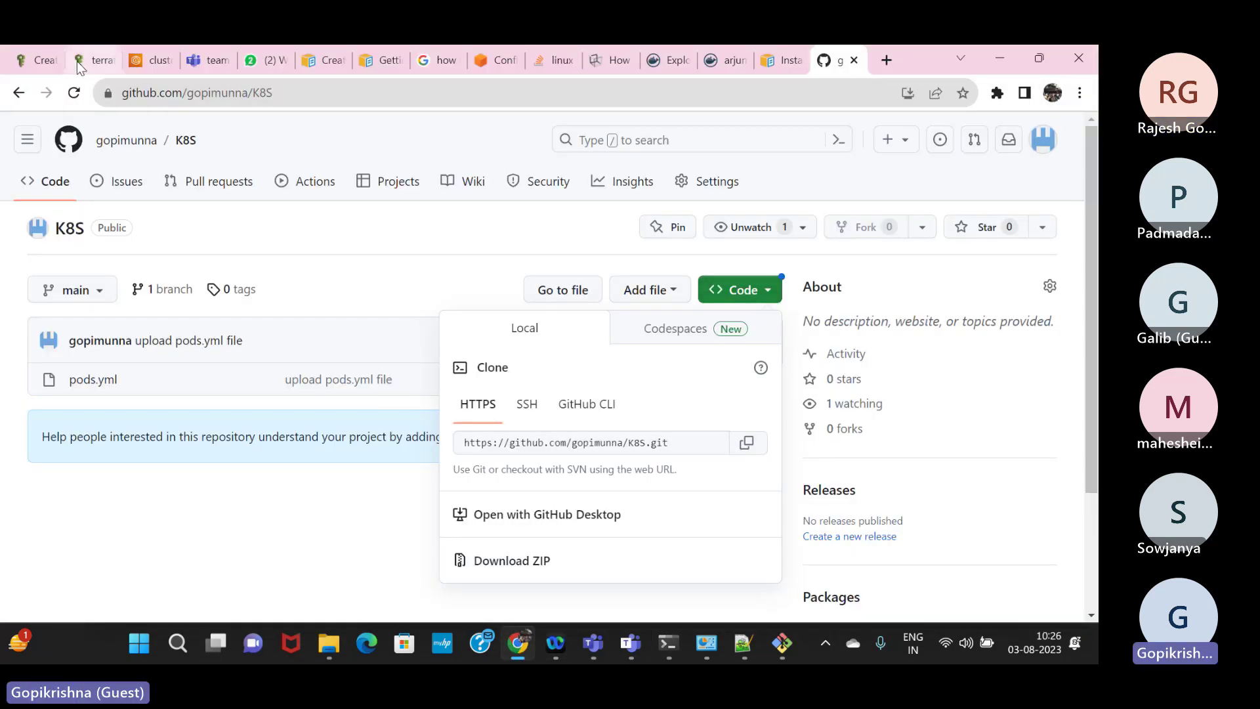
click(148, 60)
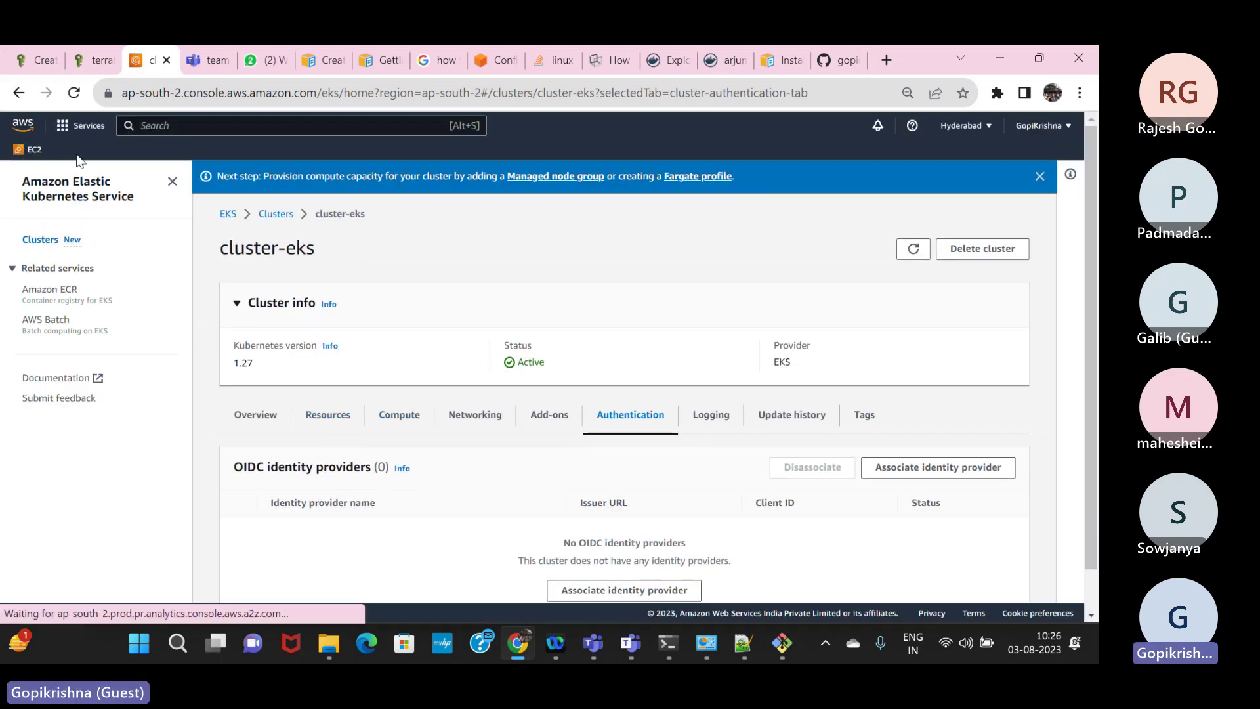
click(80, 125)
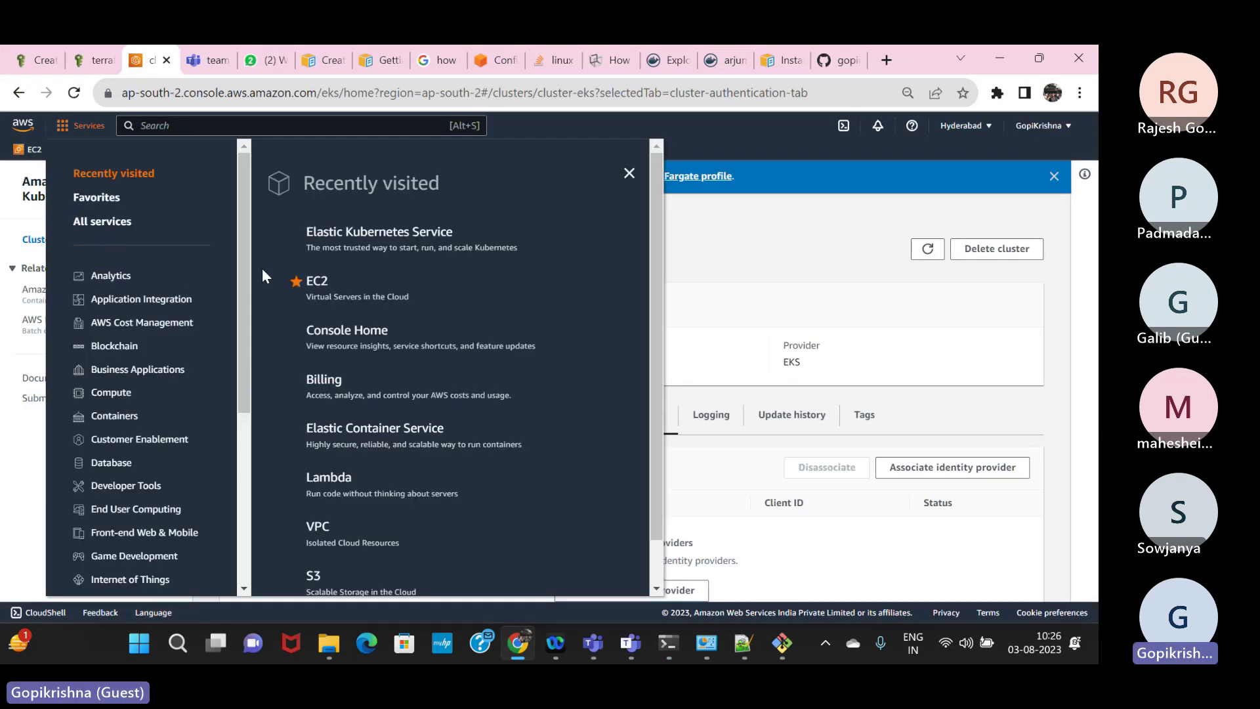
click(318, 282)
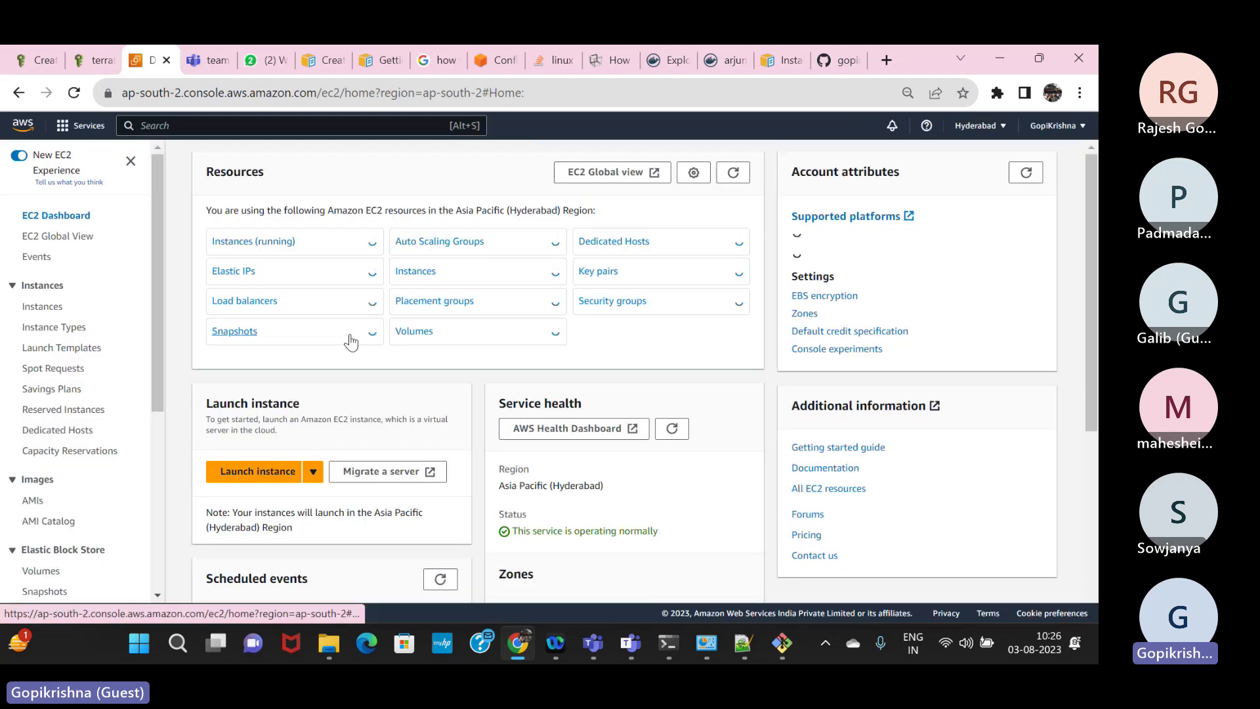
click(269, 263)
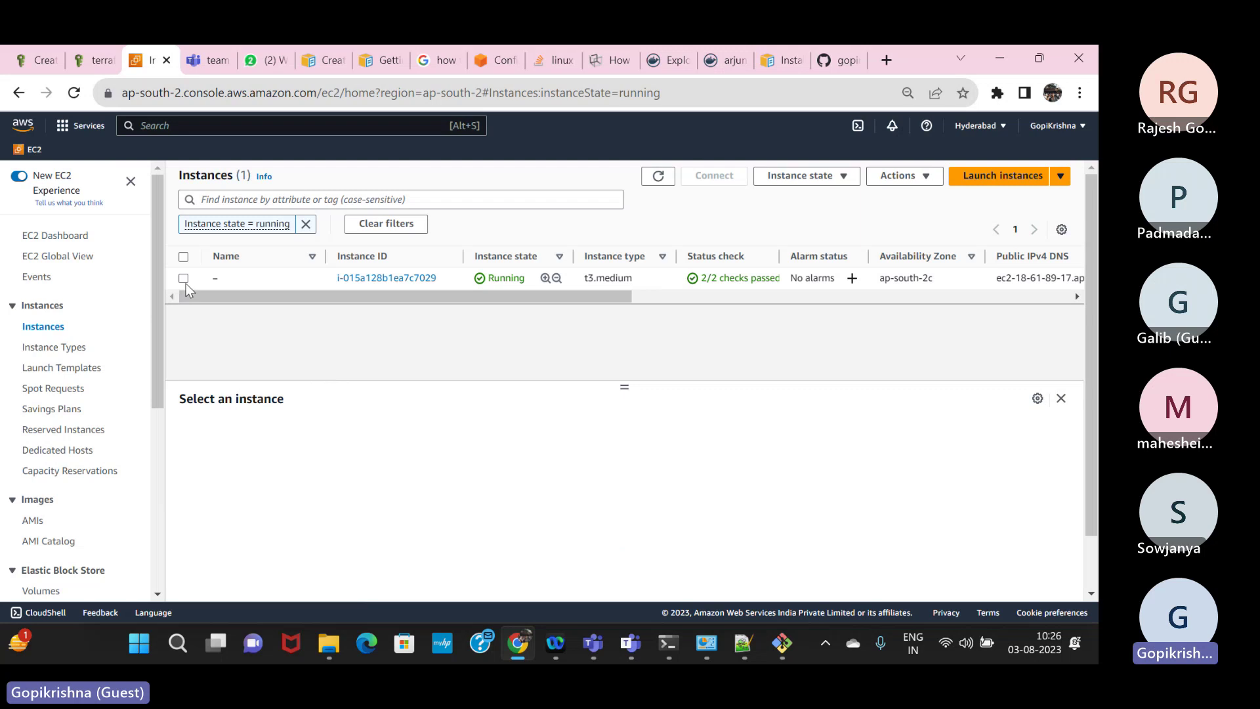
Stop the running t3.medium instance, then show all instances without the running filter
click(183, 278)
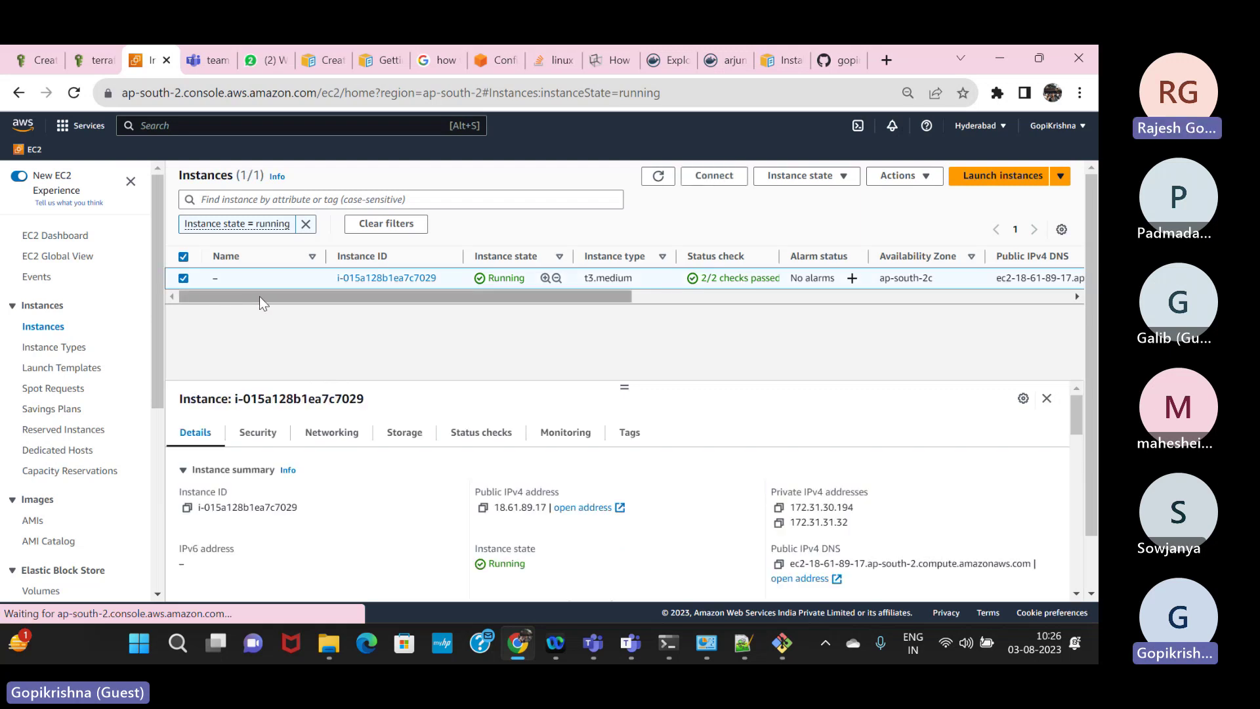
click(787, 175)
click(788, 197)
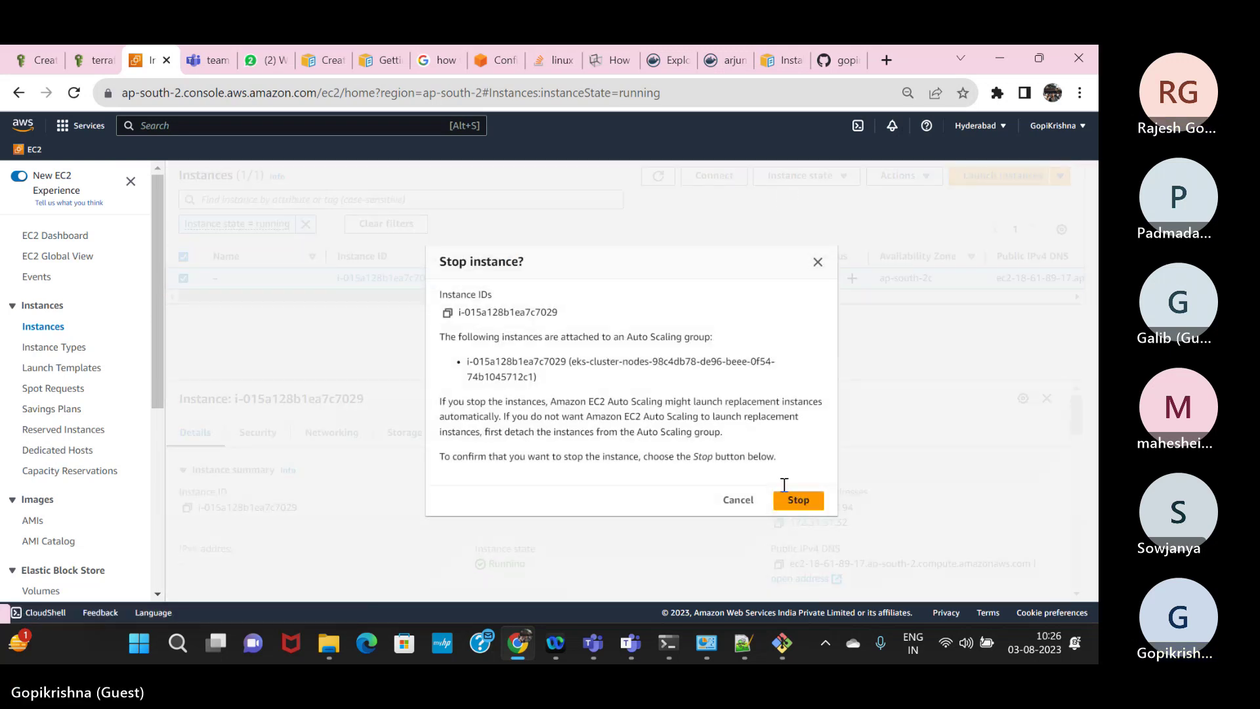
click(792, 499)
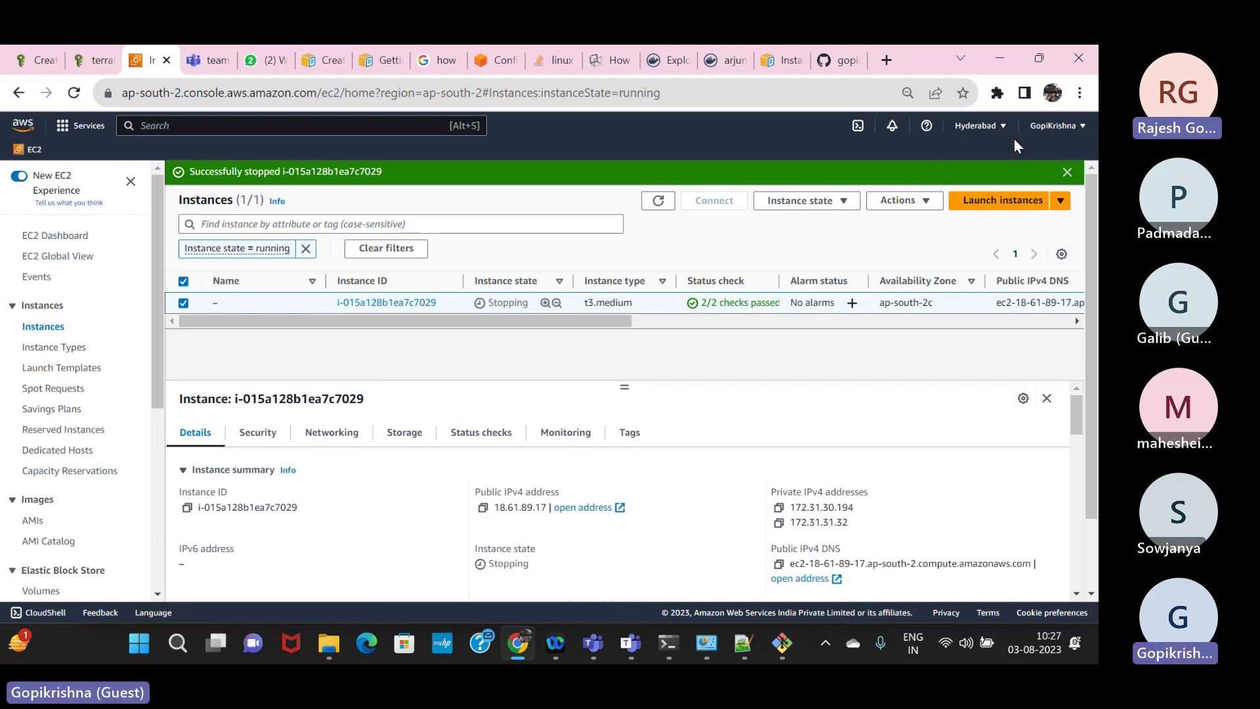
click(1069, 172)
click(62, 328)
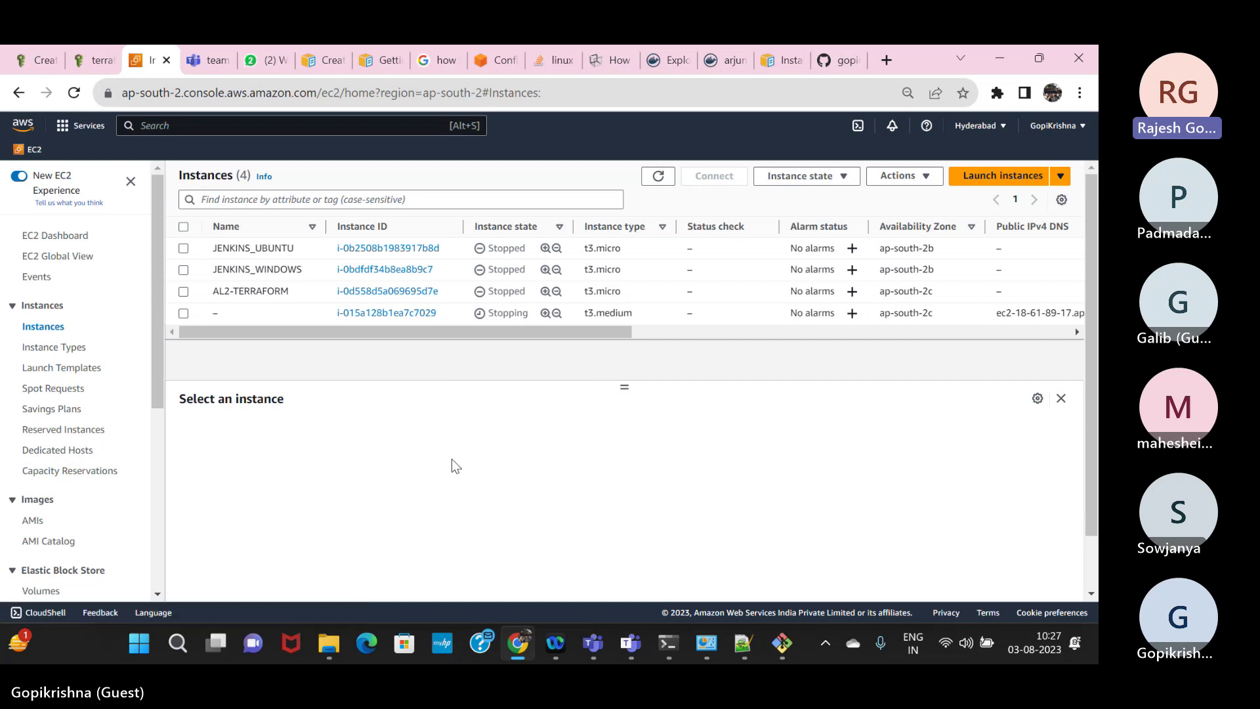
Refresh the EC2 instances list to reveal a newly launched running t3.medium
click(1050, 125)
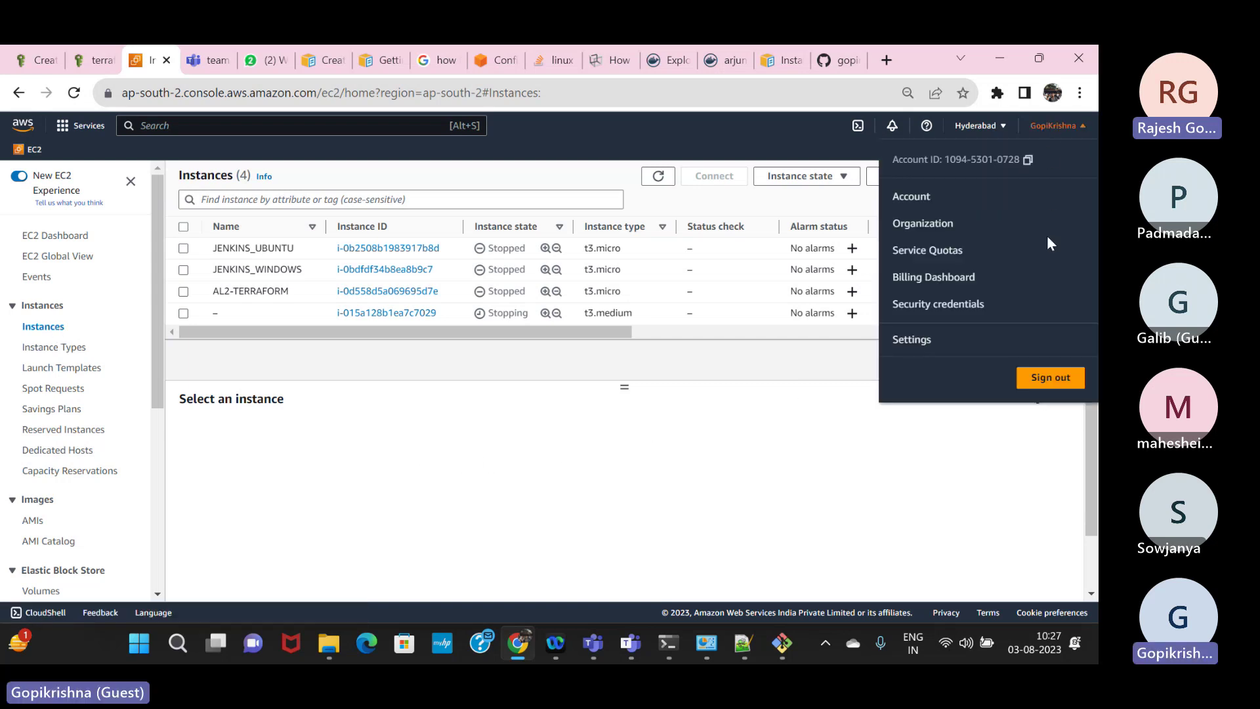
click(824, 479)
click(658, 176)
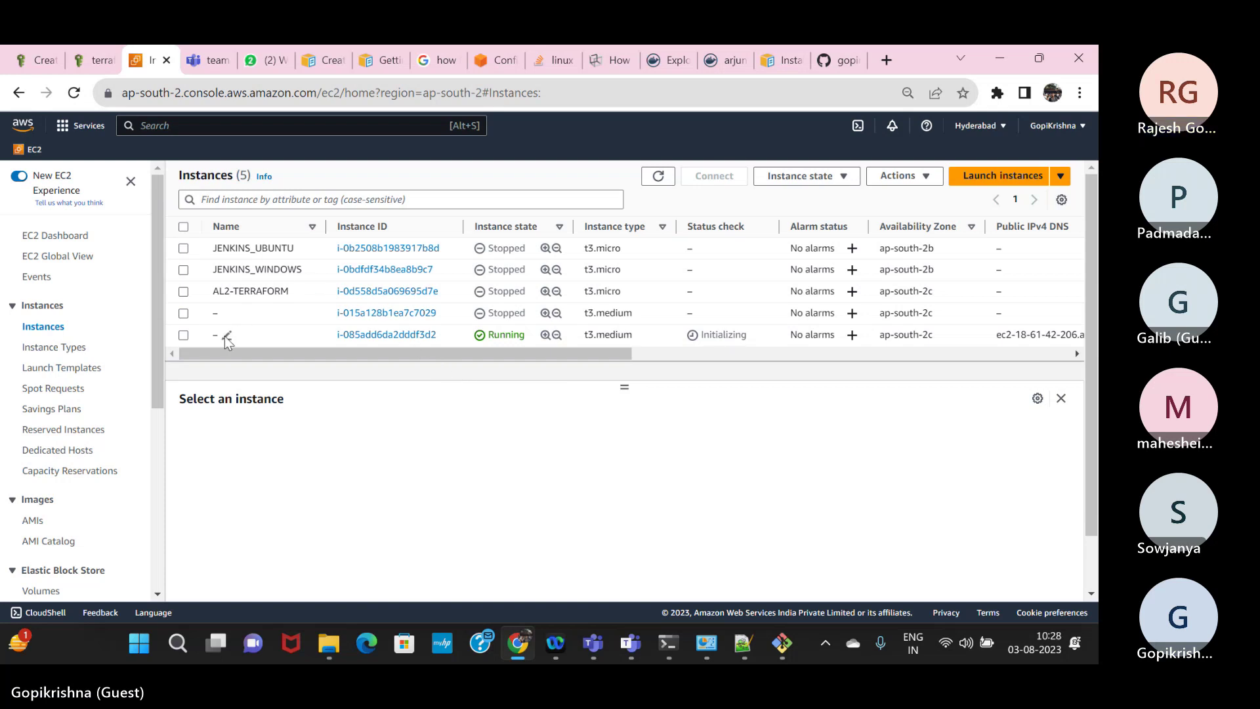
Search 'eks' and open cluster-eks in Elastic Kubernetes Service
click(201, 125)
text(eks)
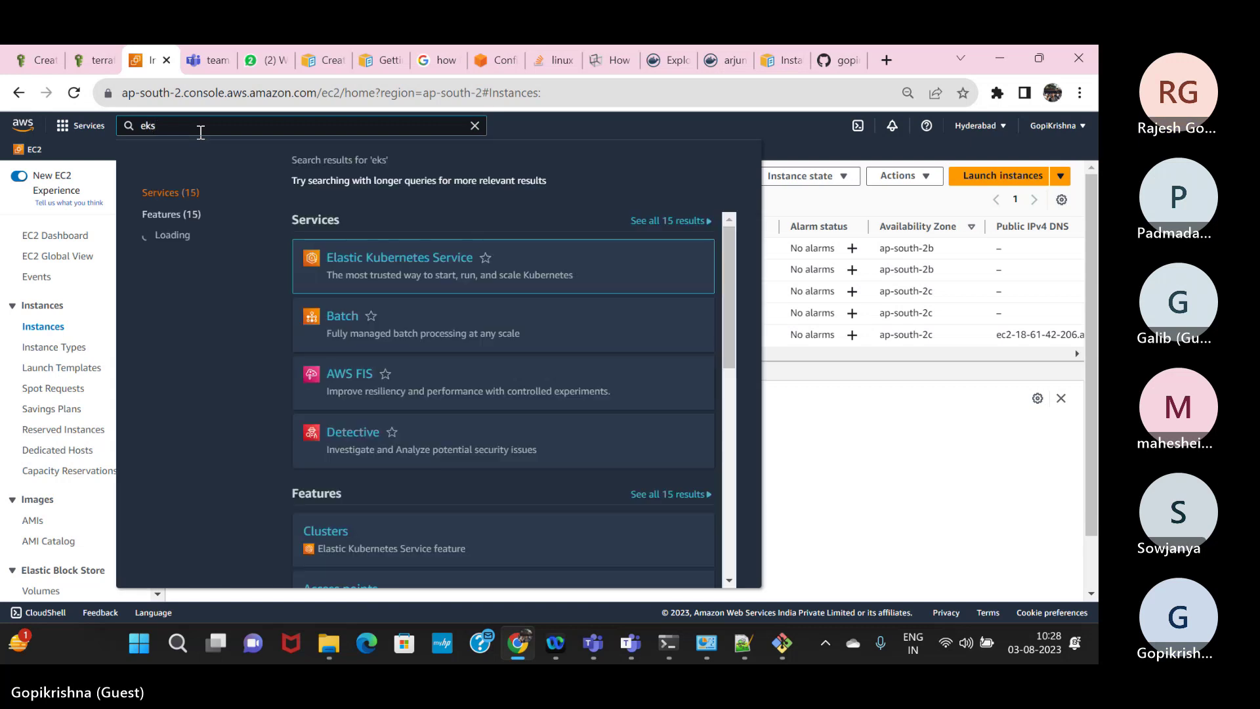
mouse_move(416, 313)
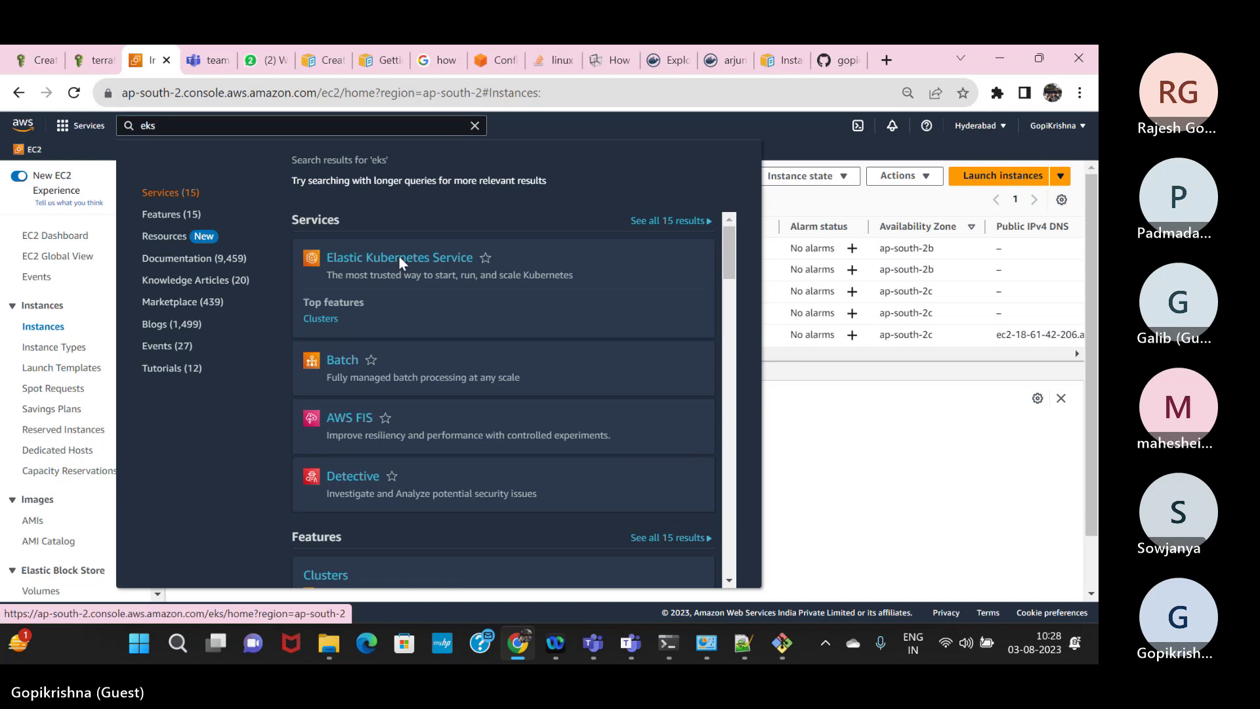
click(399, 257)
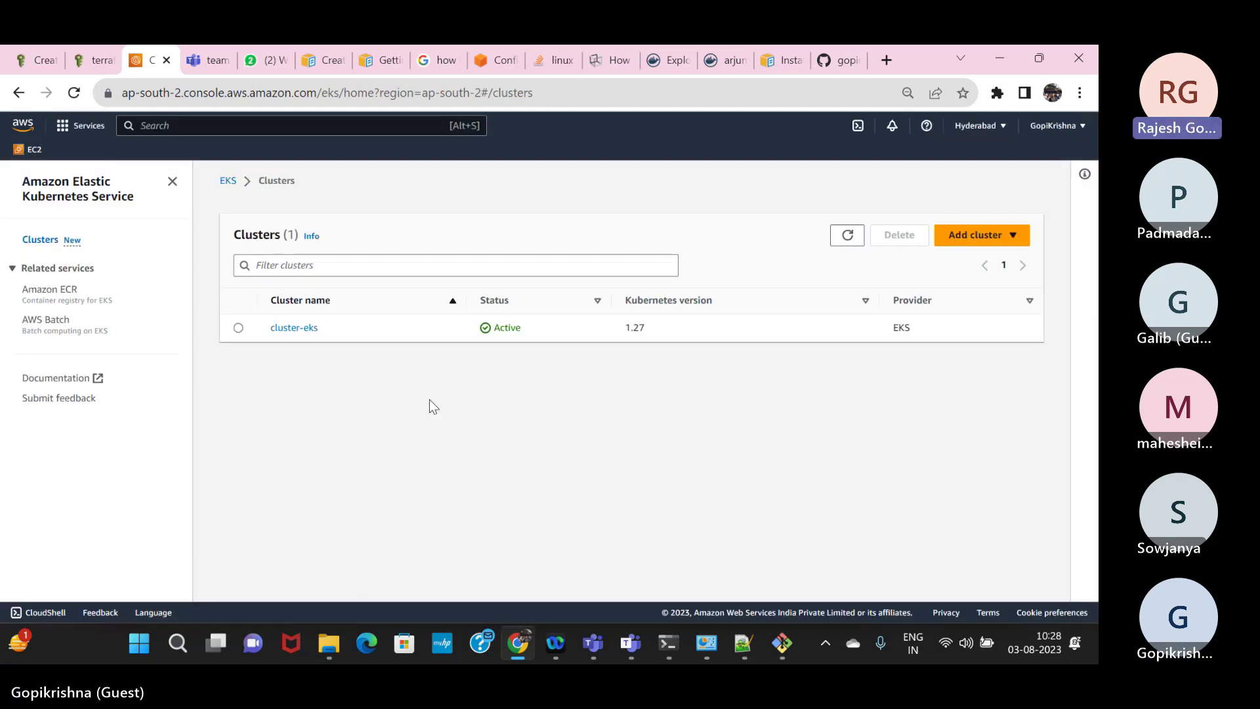
click(304, 326)
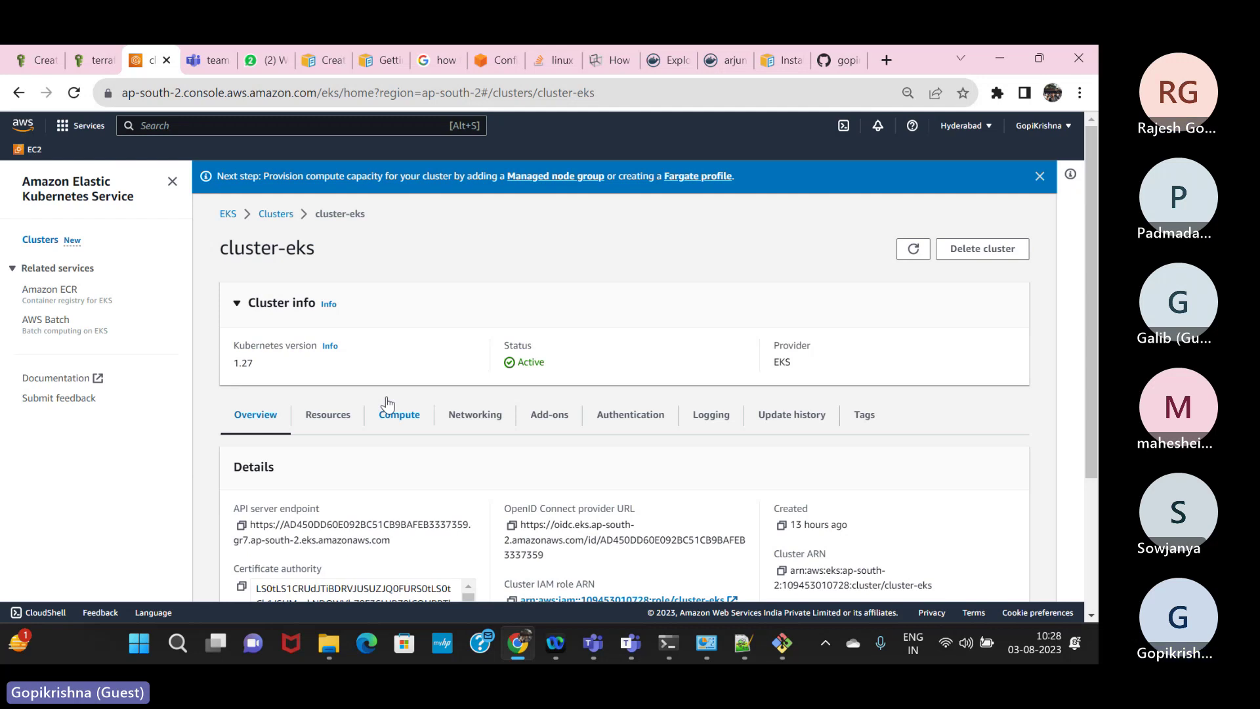
Inspect cluster-eks's compute nodes and the newest node, then return to the Clusters list
click(393, 413)
scroll(397, 412, down, 3)
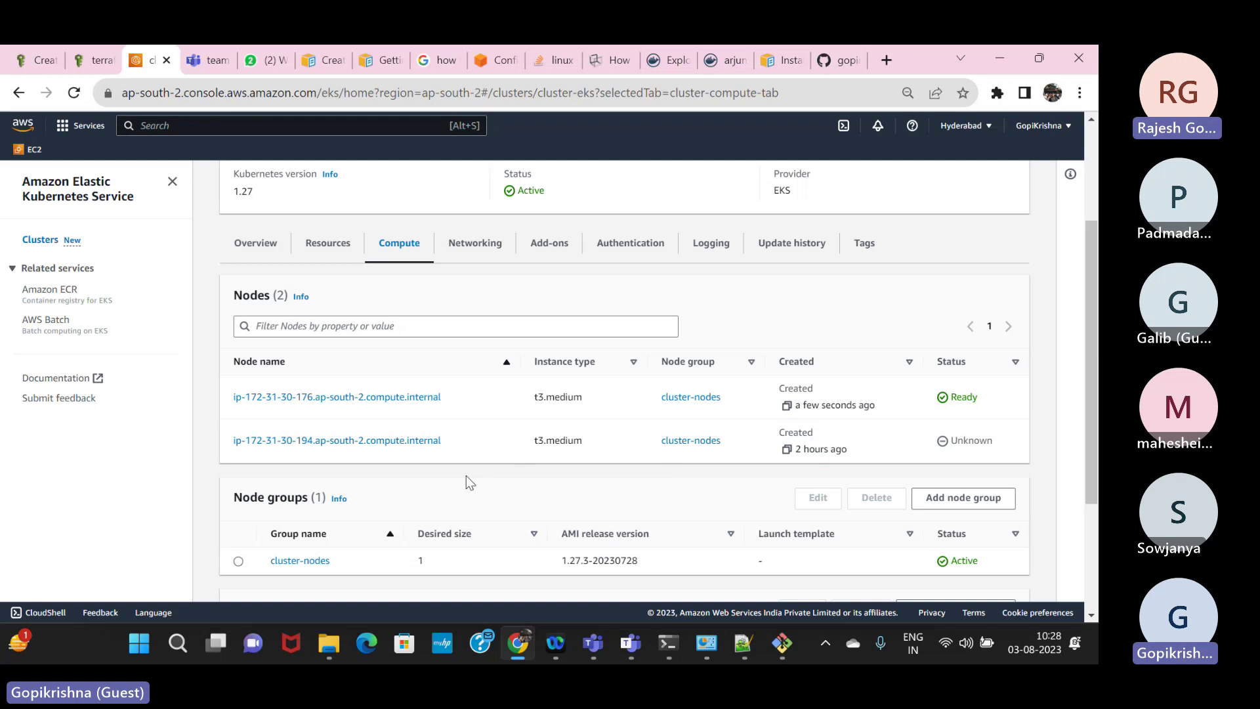
scroll(466, 476, up, 3)
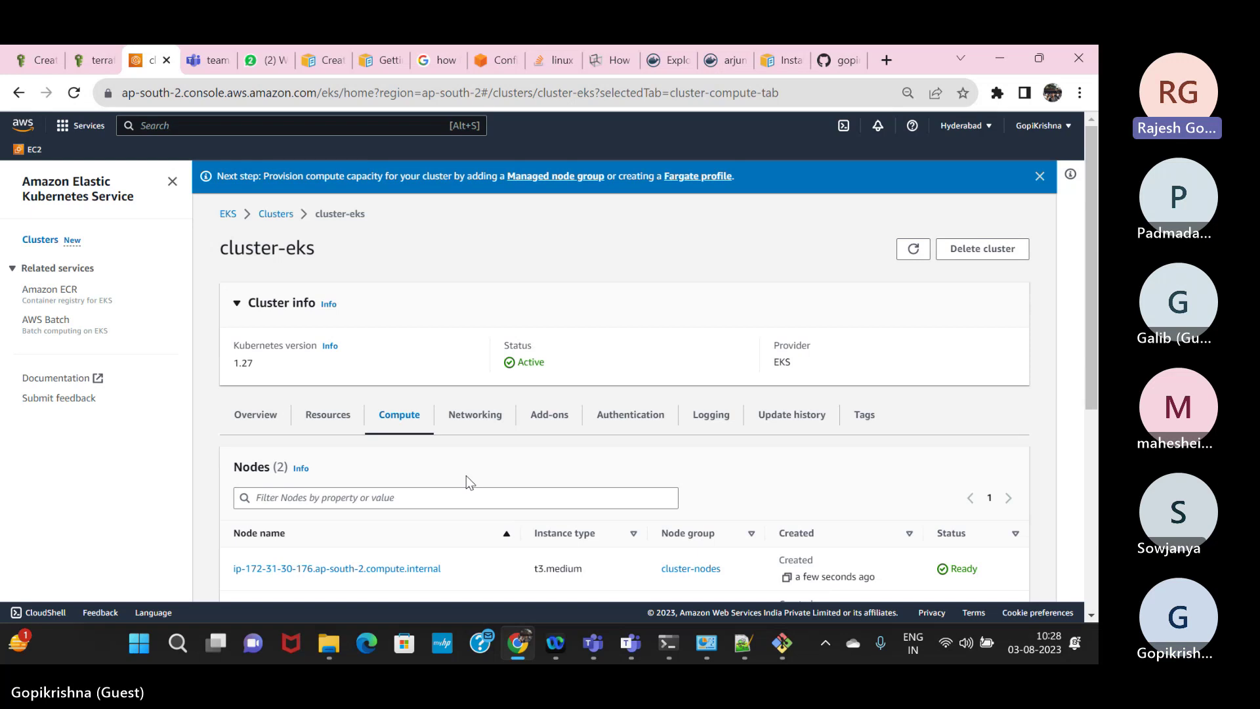
scroll(466, 482, down, 1)
click(366, 490)
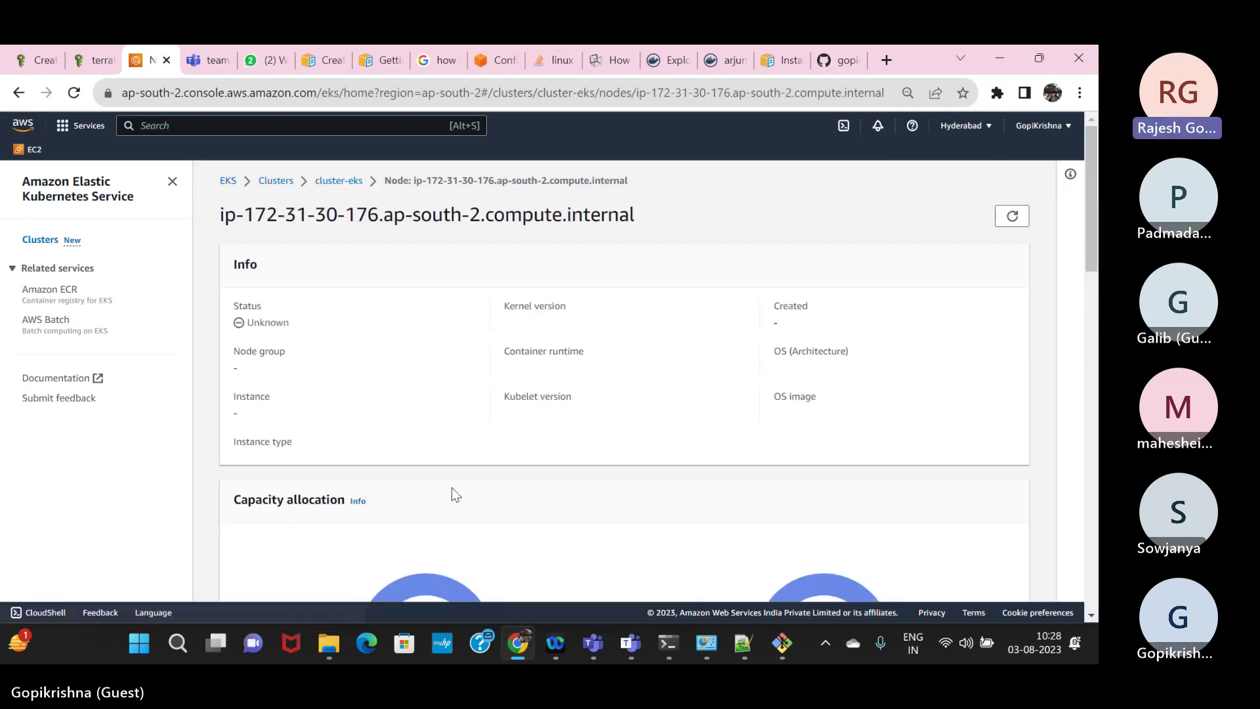
scroll(453, 495, down, 2)
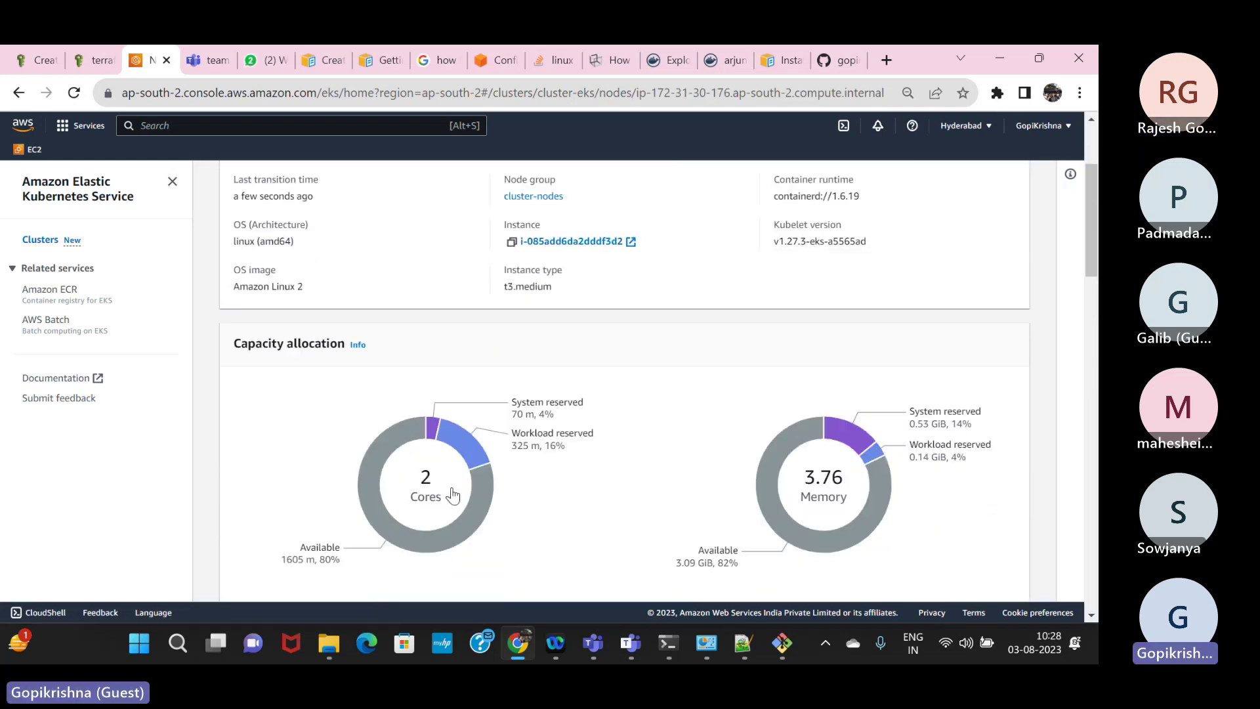
scroll(453, 495, up, 1)
scroll(453, 496, down, 4)
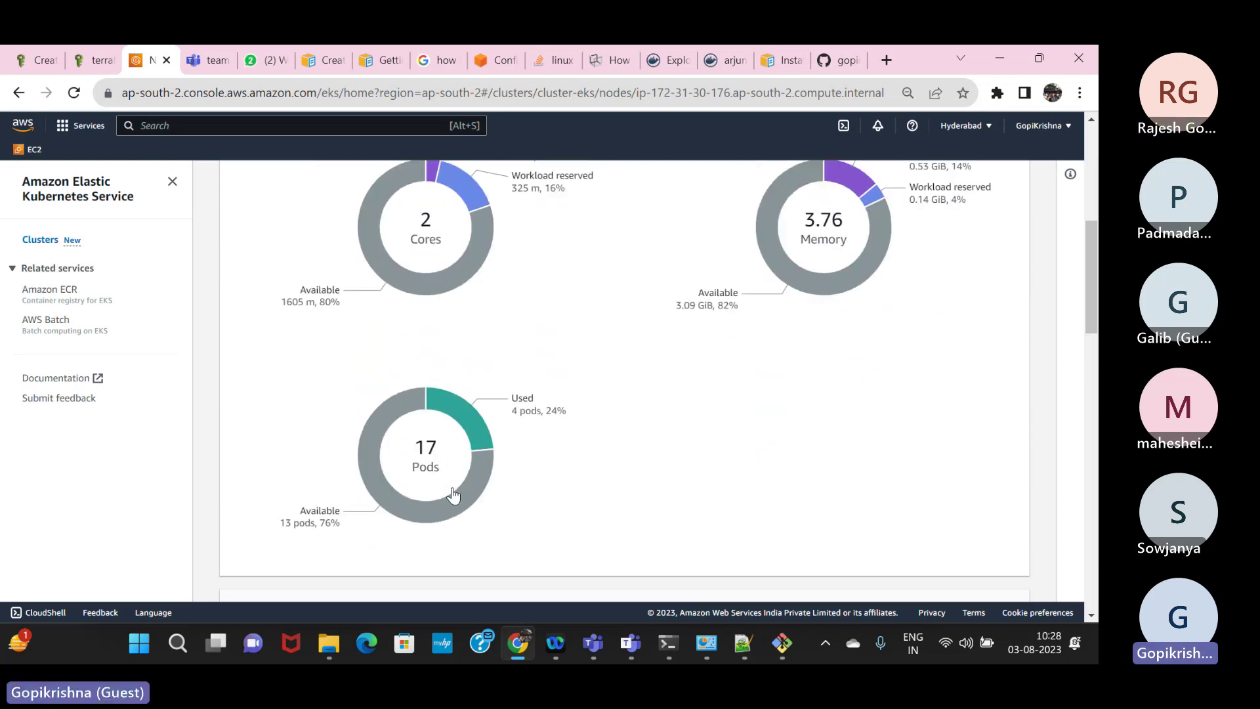
scroll(453, 496, up, 5)
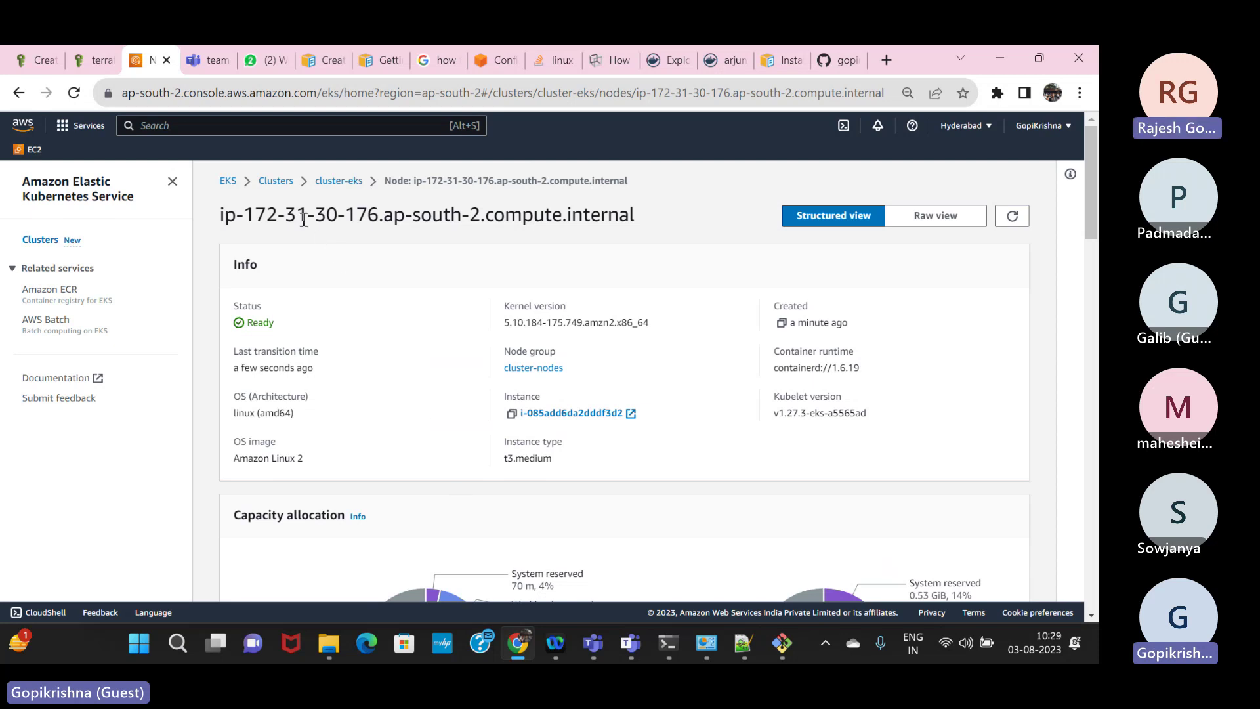
click(277, 181)
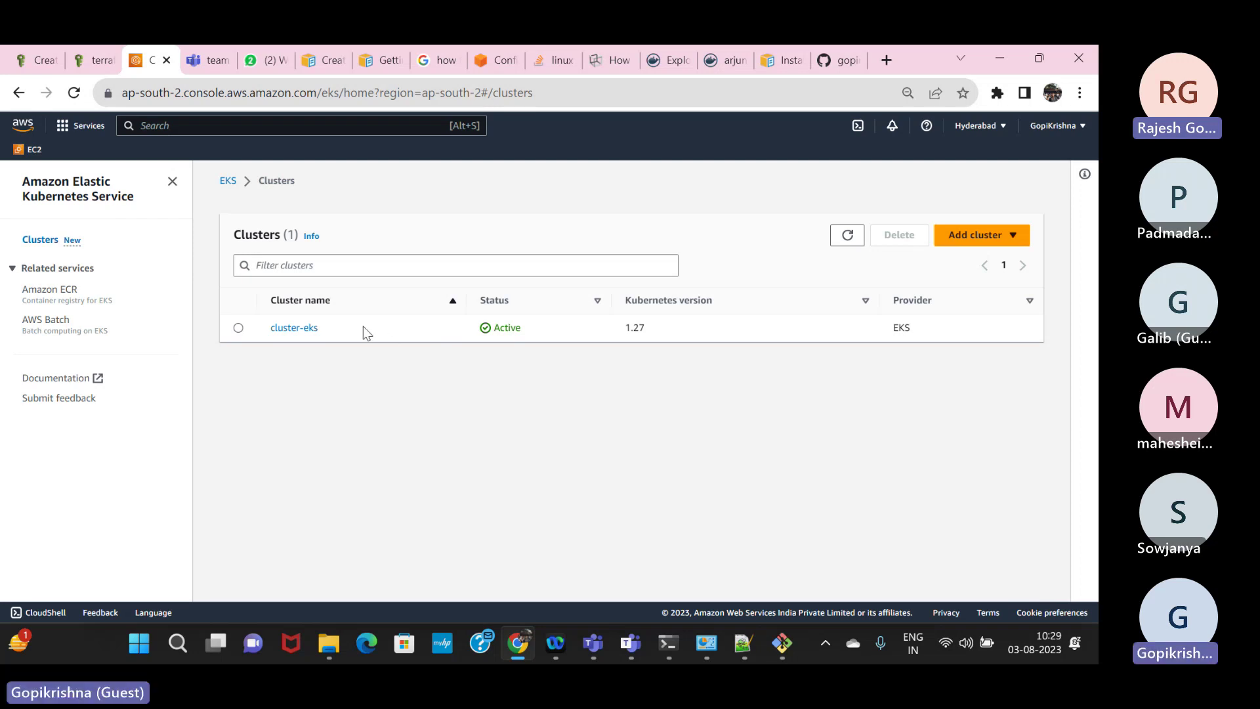
On the terraform IAM user tab, search IAM for 'bil' and open the Billing policy
click(85, 60)
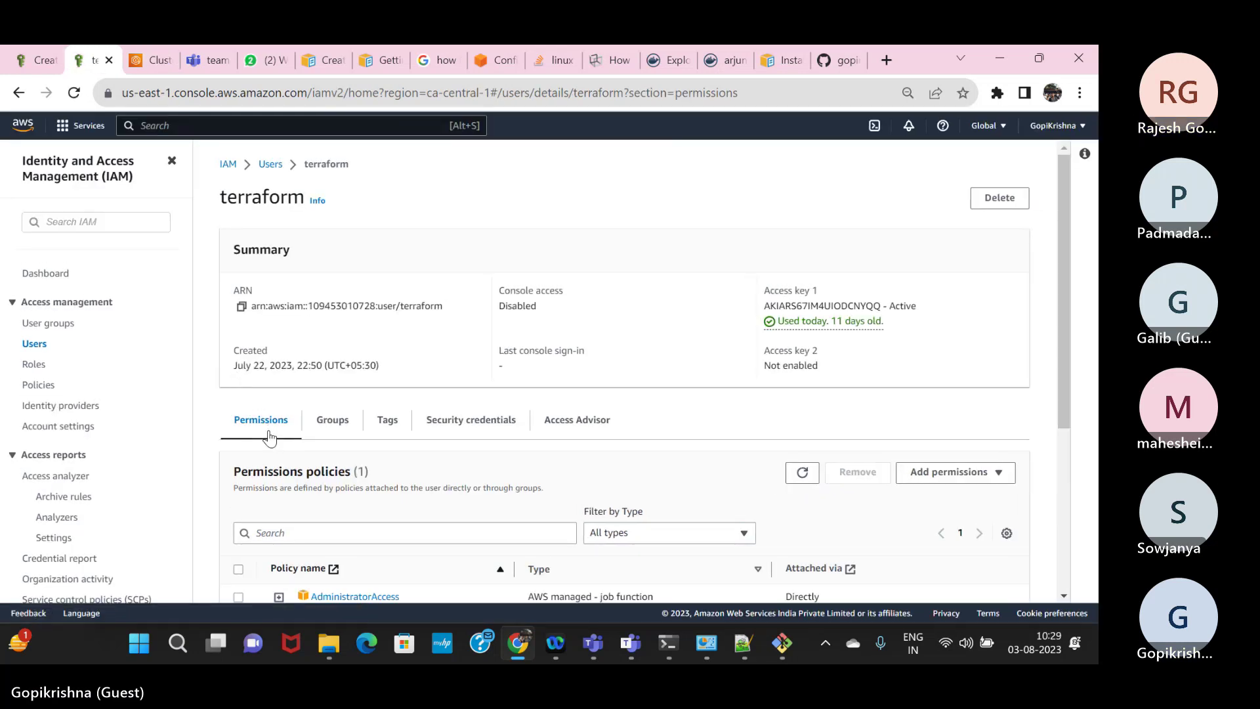
scroll(269, 438, down, 1)
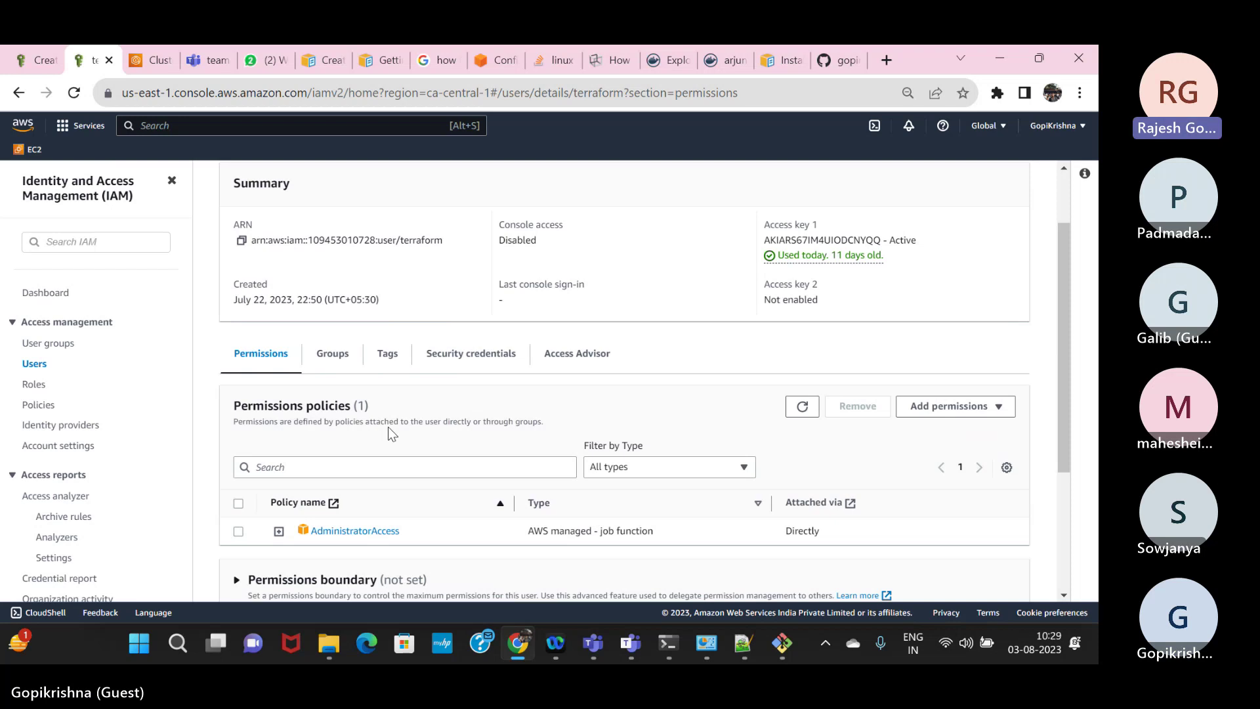
scroll(388, 427, up, 1)
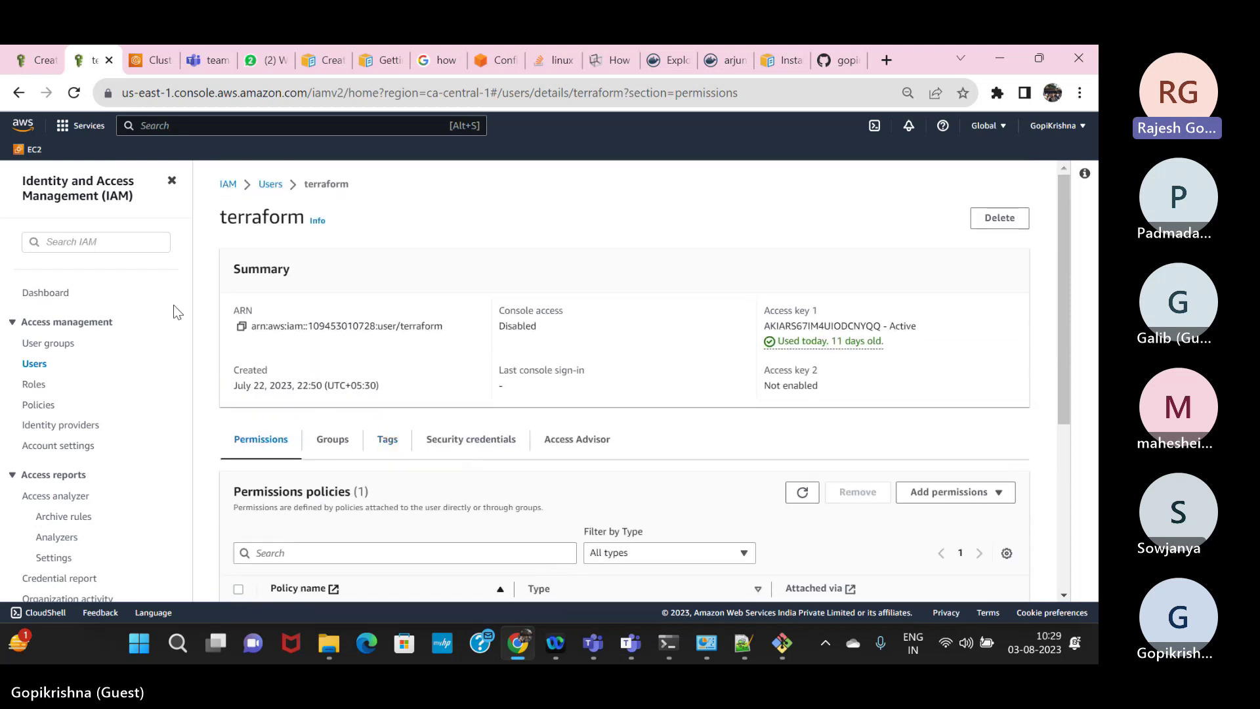
click(101, 242)
text(billi)
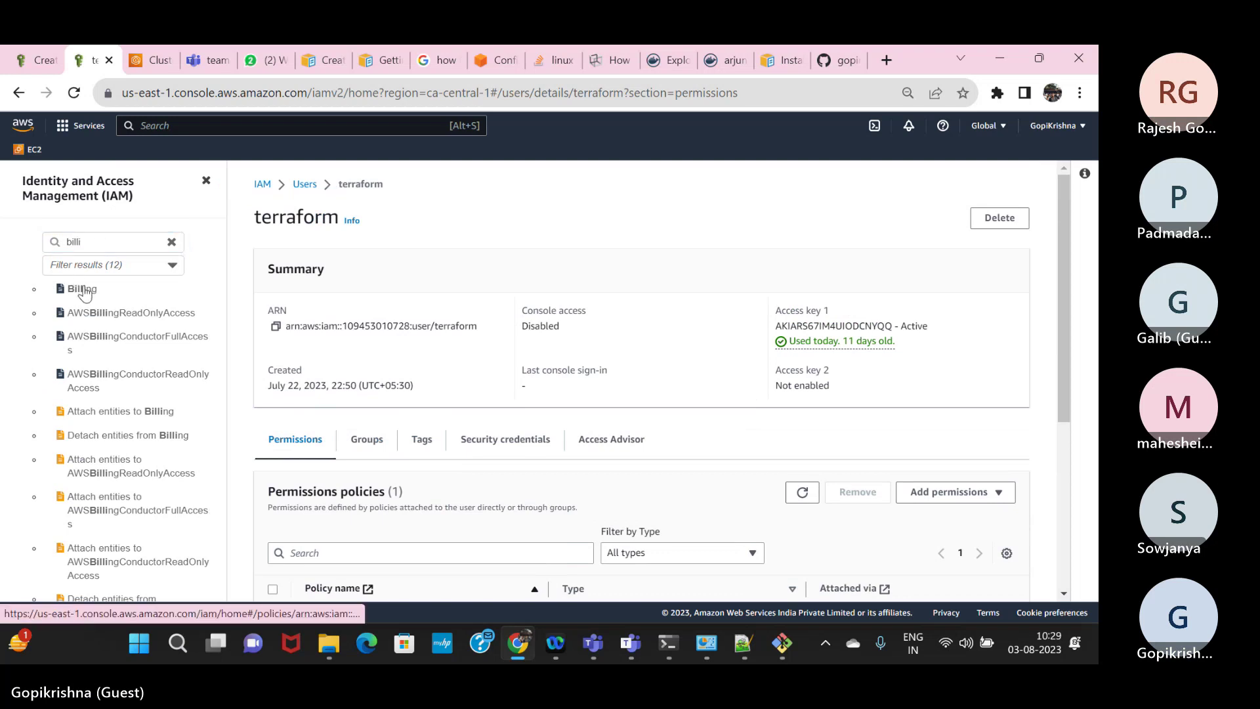
click(82, 289)
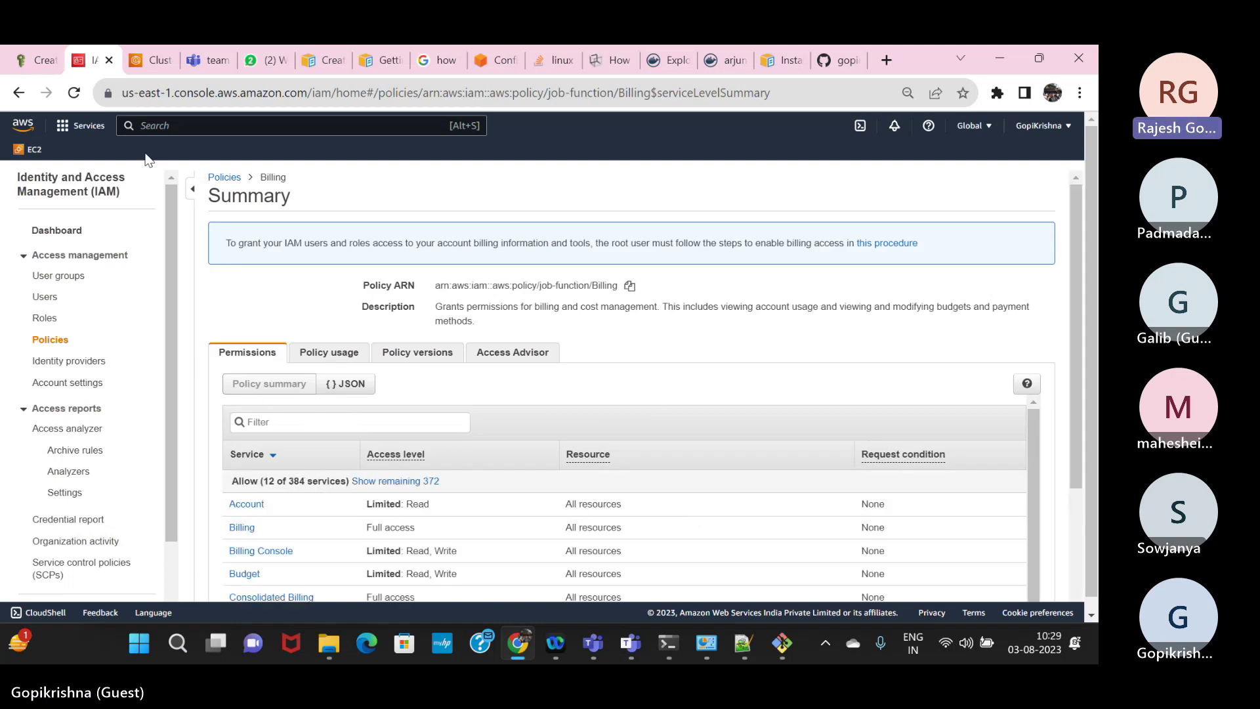
Open the Billing Dashboard via console search and review the USD 3.30 forecast and USD 0.23 balance
click(150, 125)
text(bi)
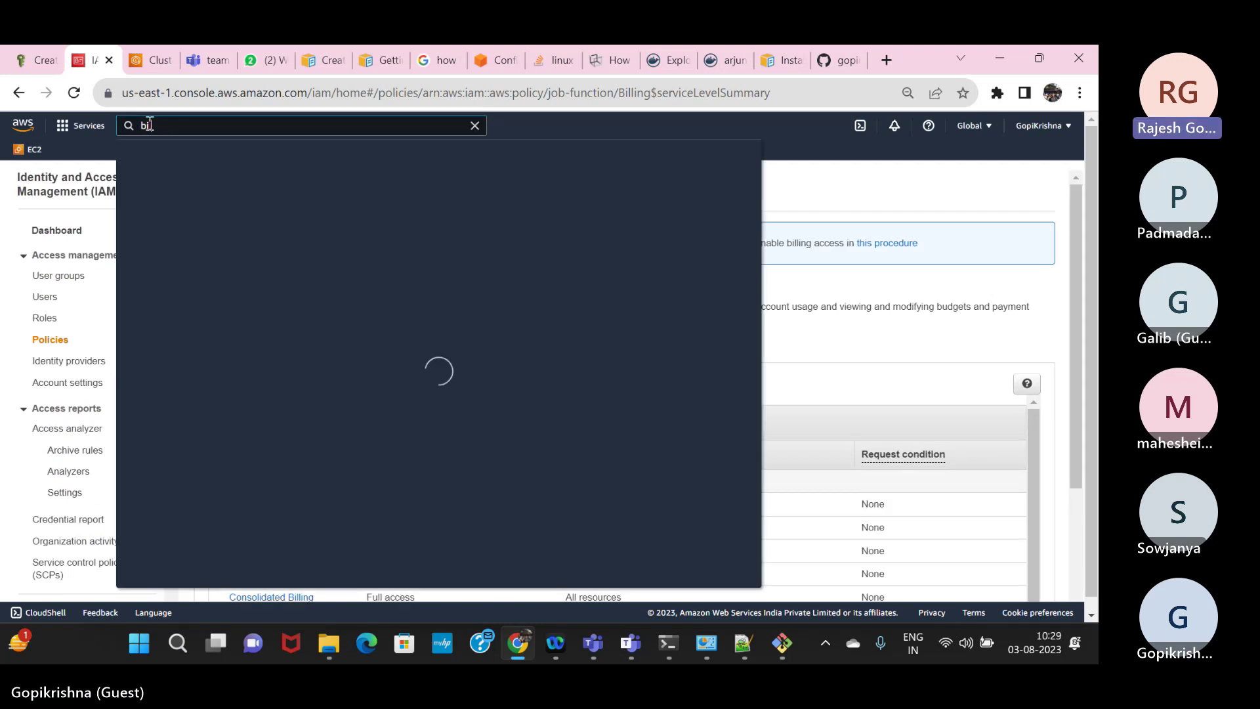
text(lli)
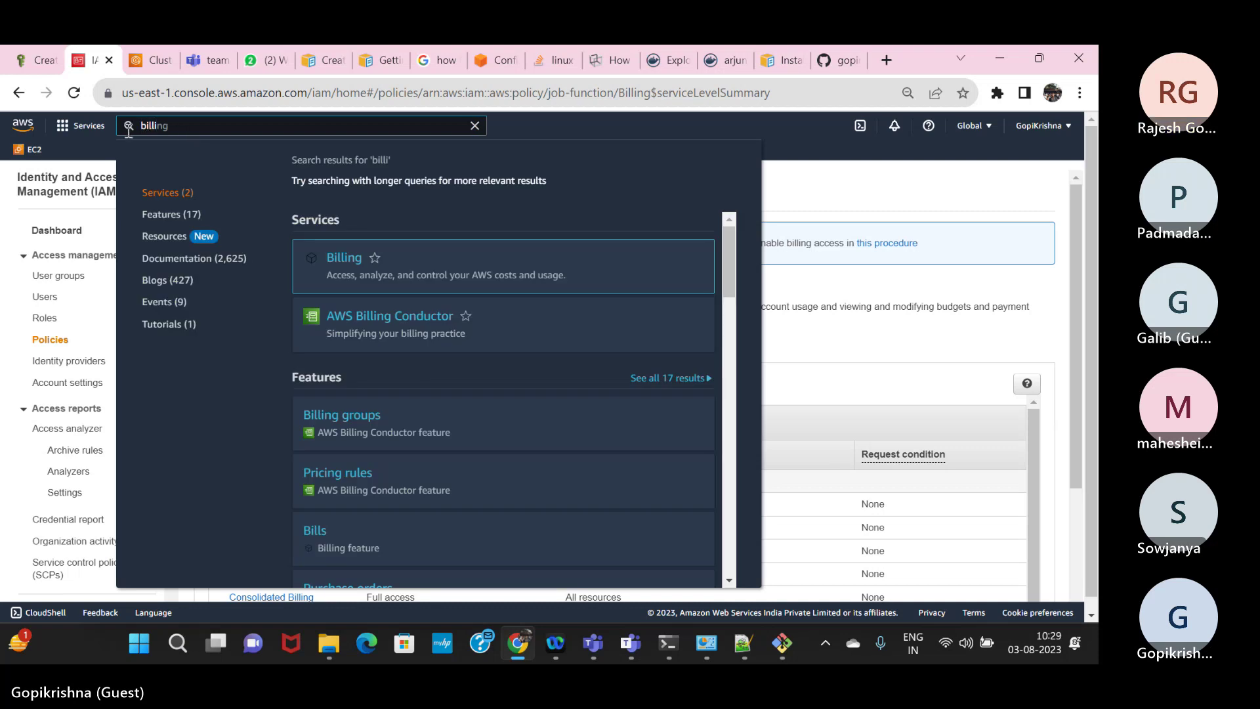
click(337, 258)
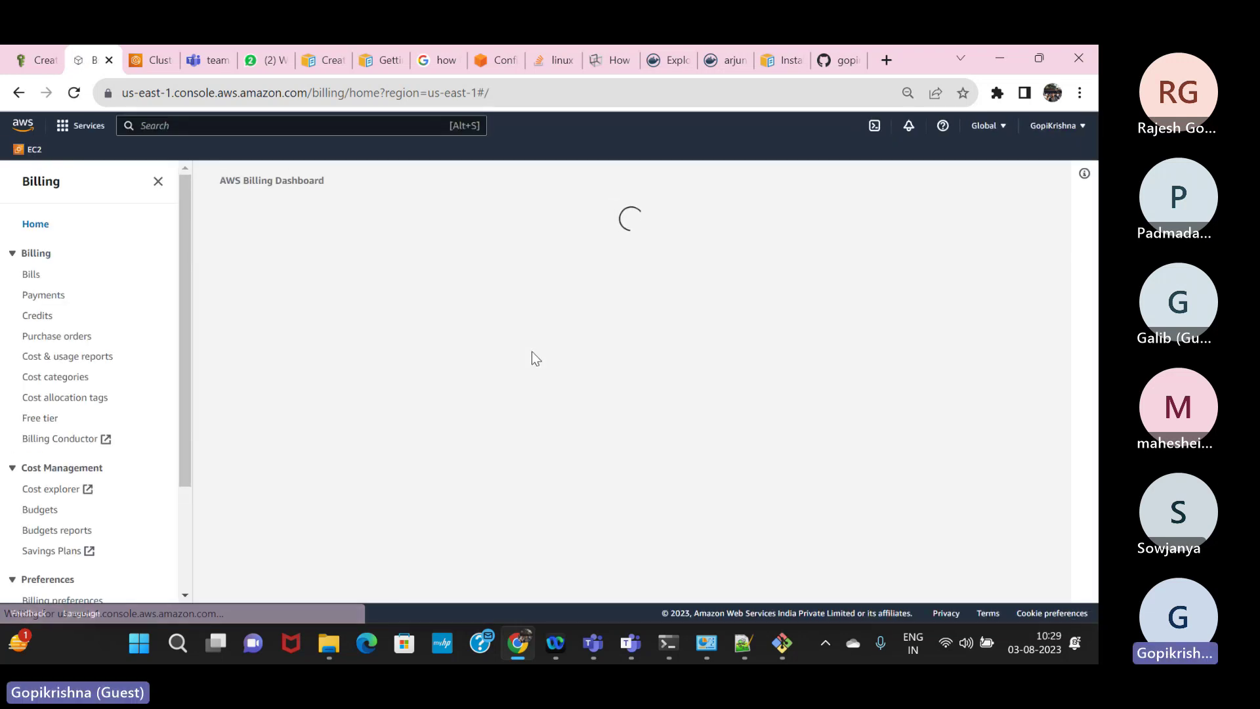
scroll(533, 352, down, 2)
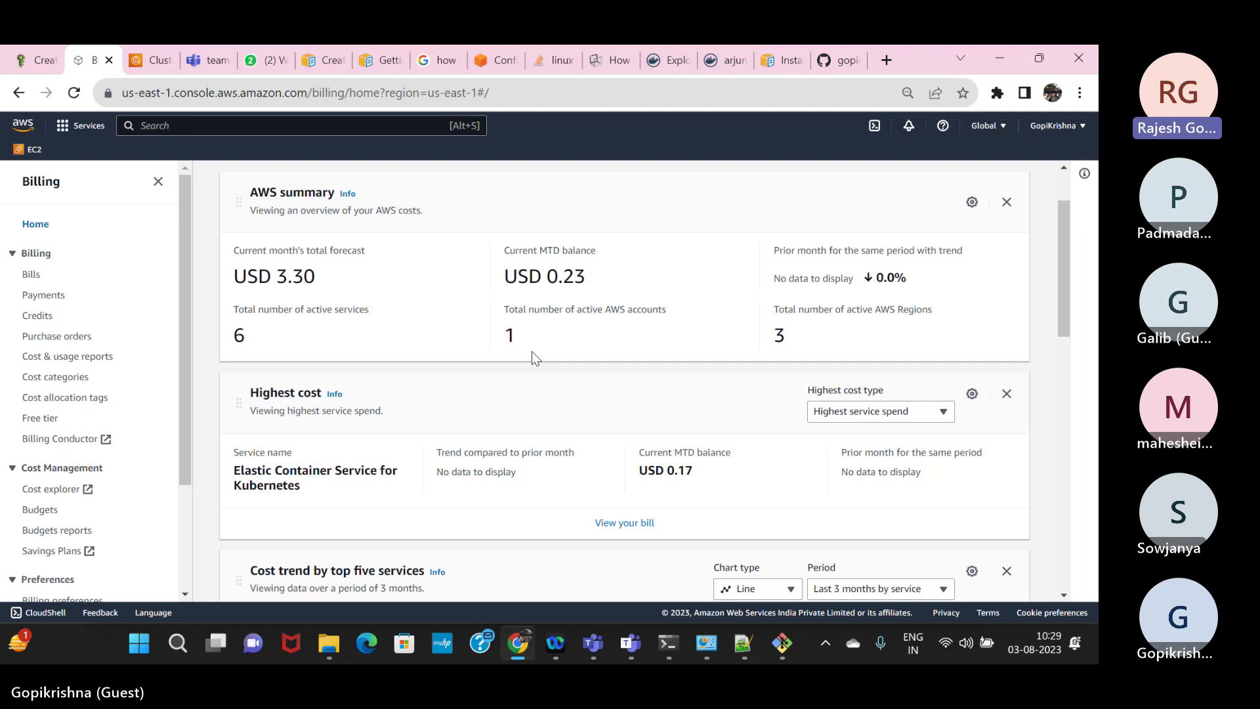
scroll(712, 487, down, 1)
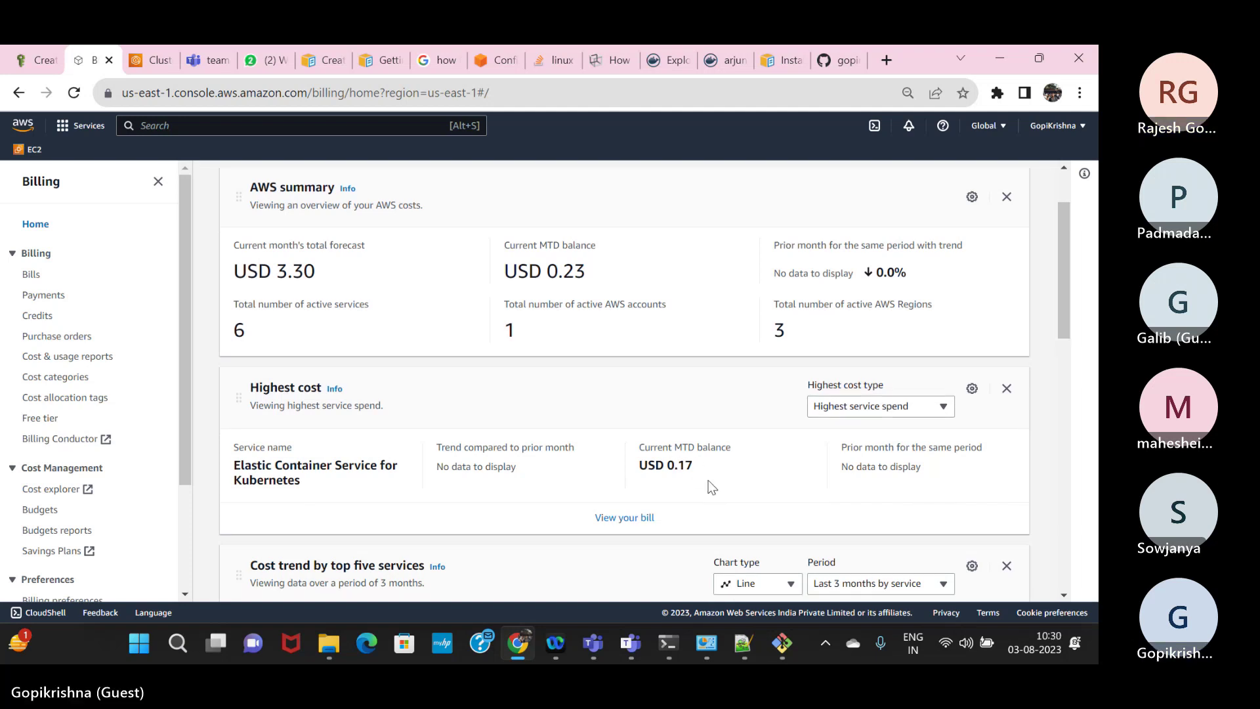
scroll(712, 487, down, 1)
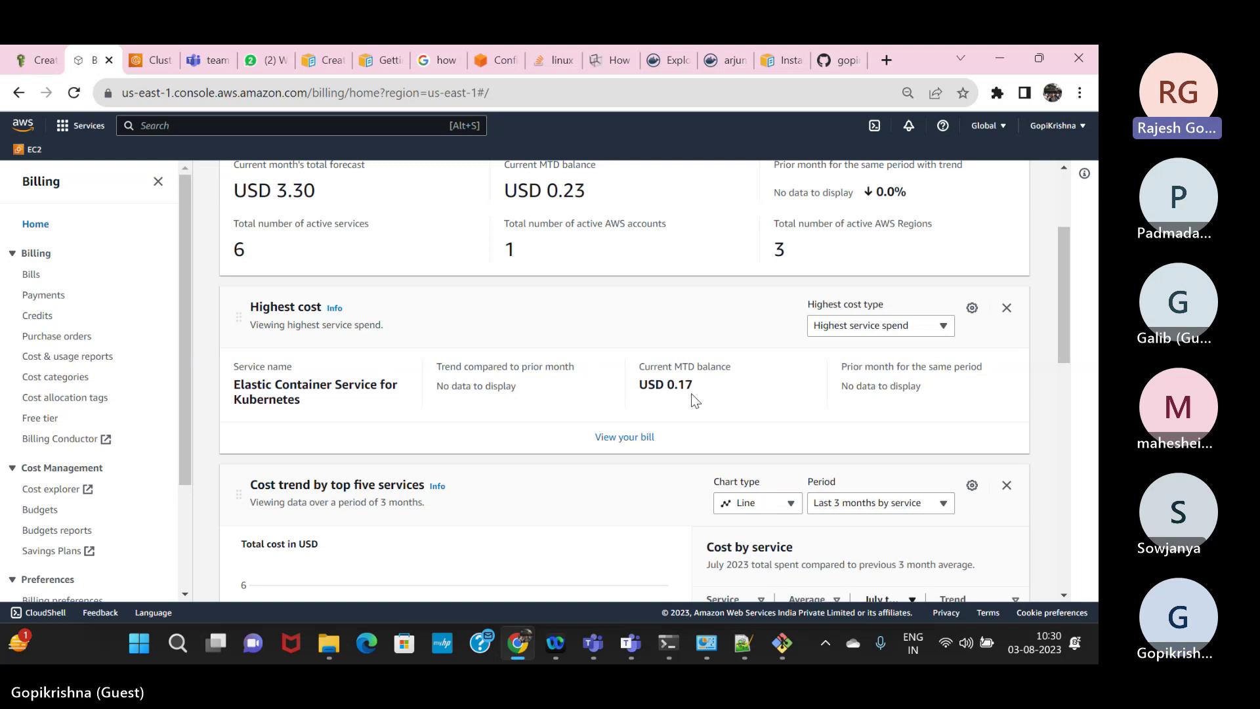
scroll(338, 454, up, 3)
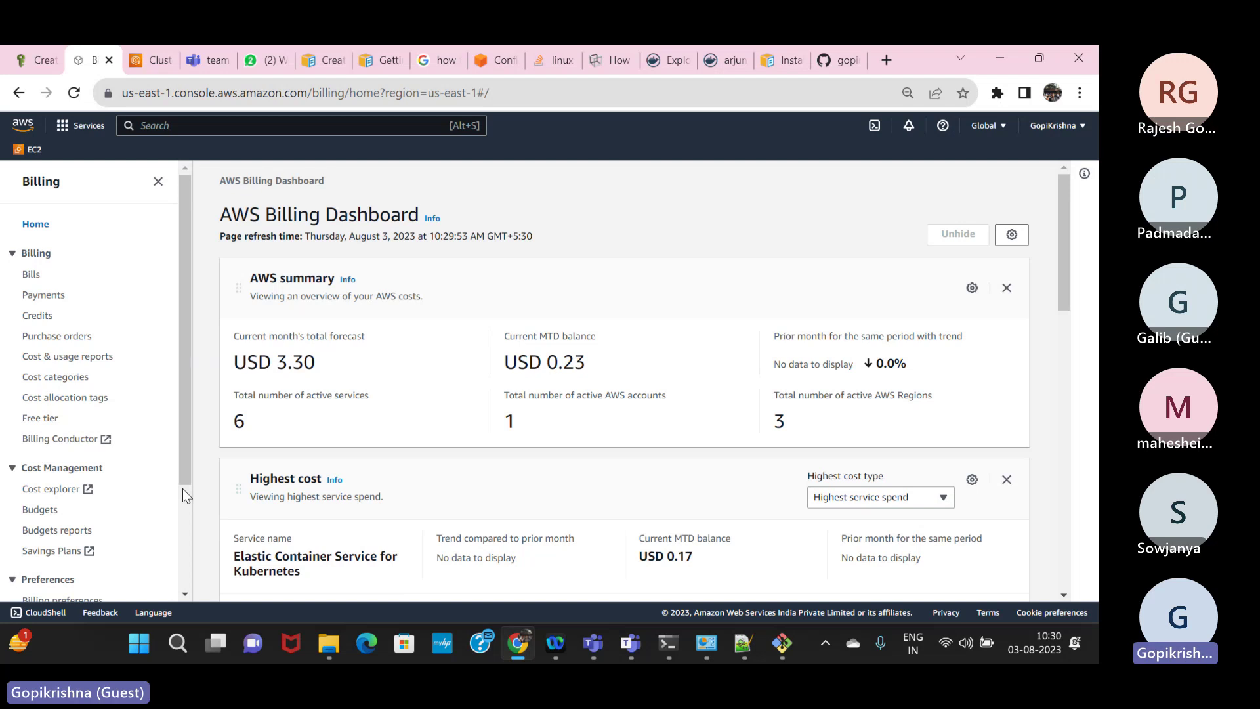
click(145, 64)
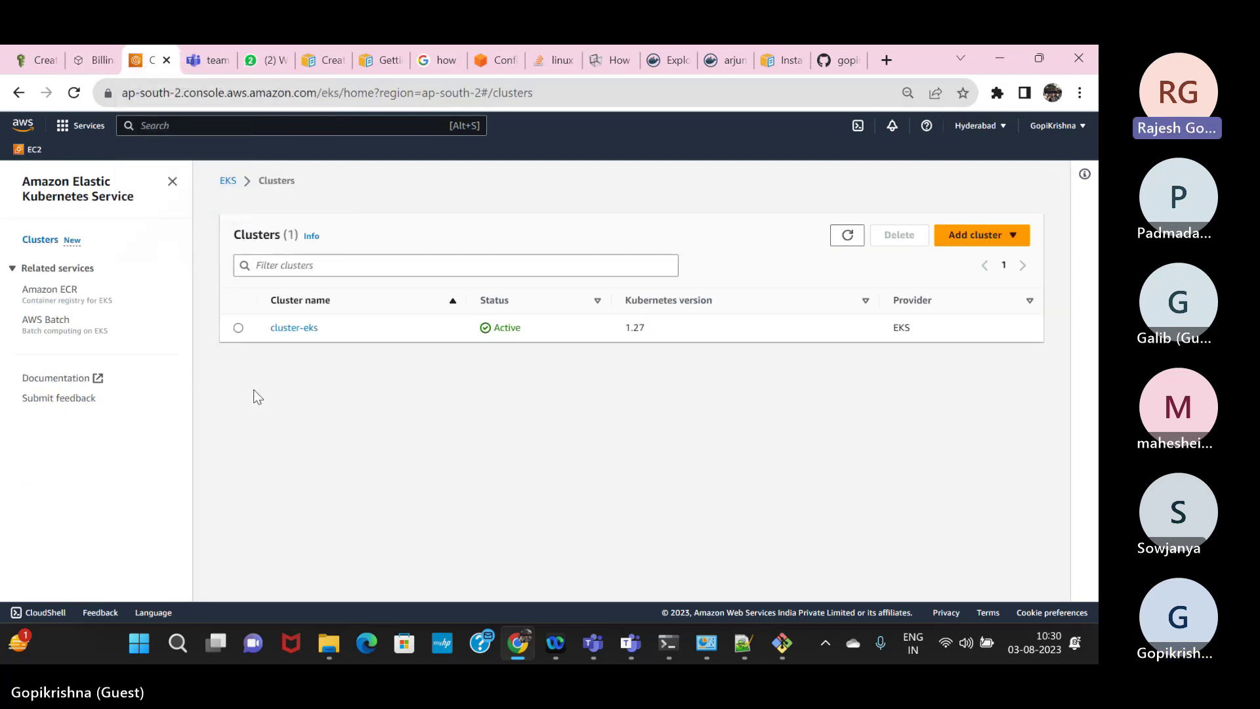
click(63, 128)
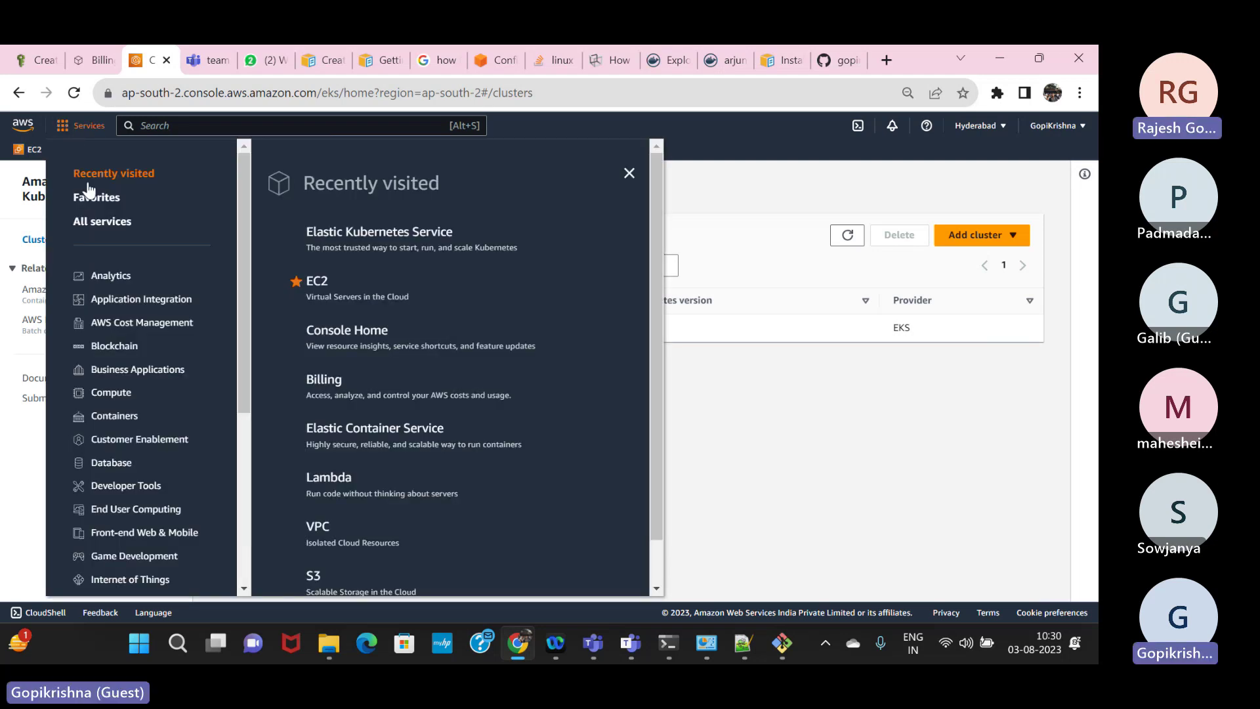
click(288, 122)
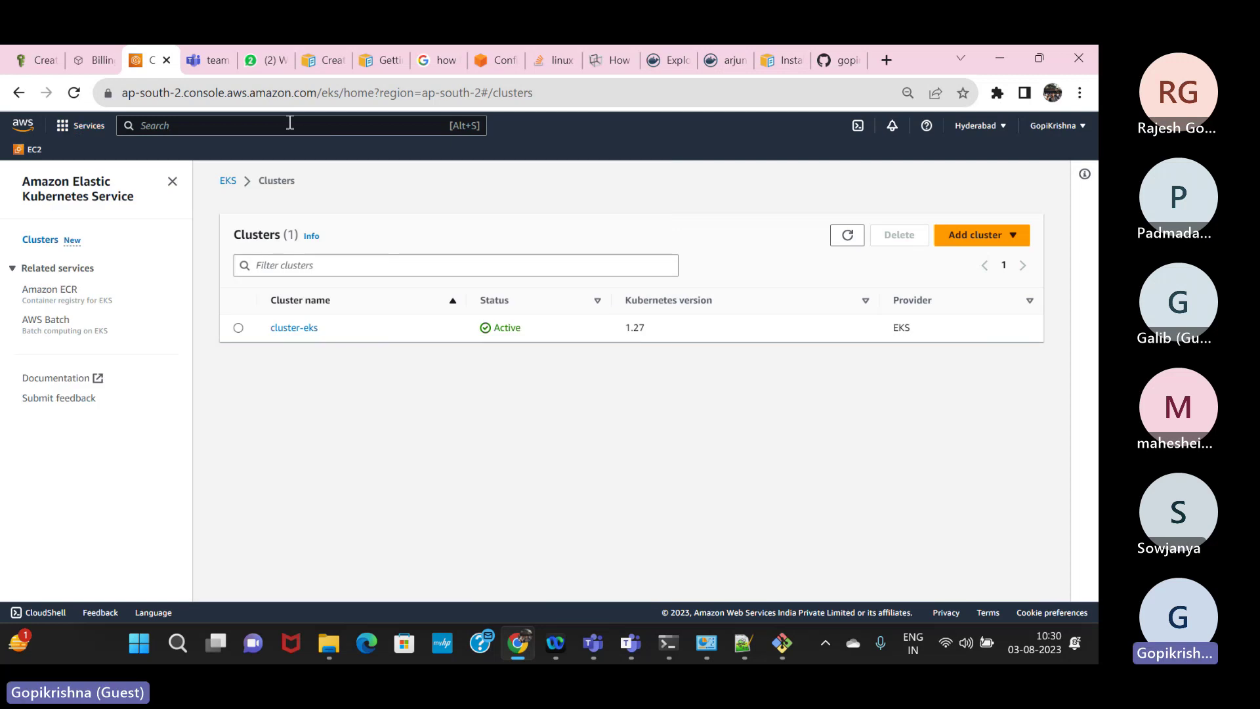
text(iam)
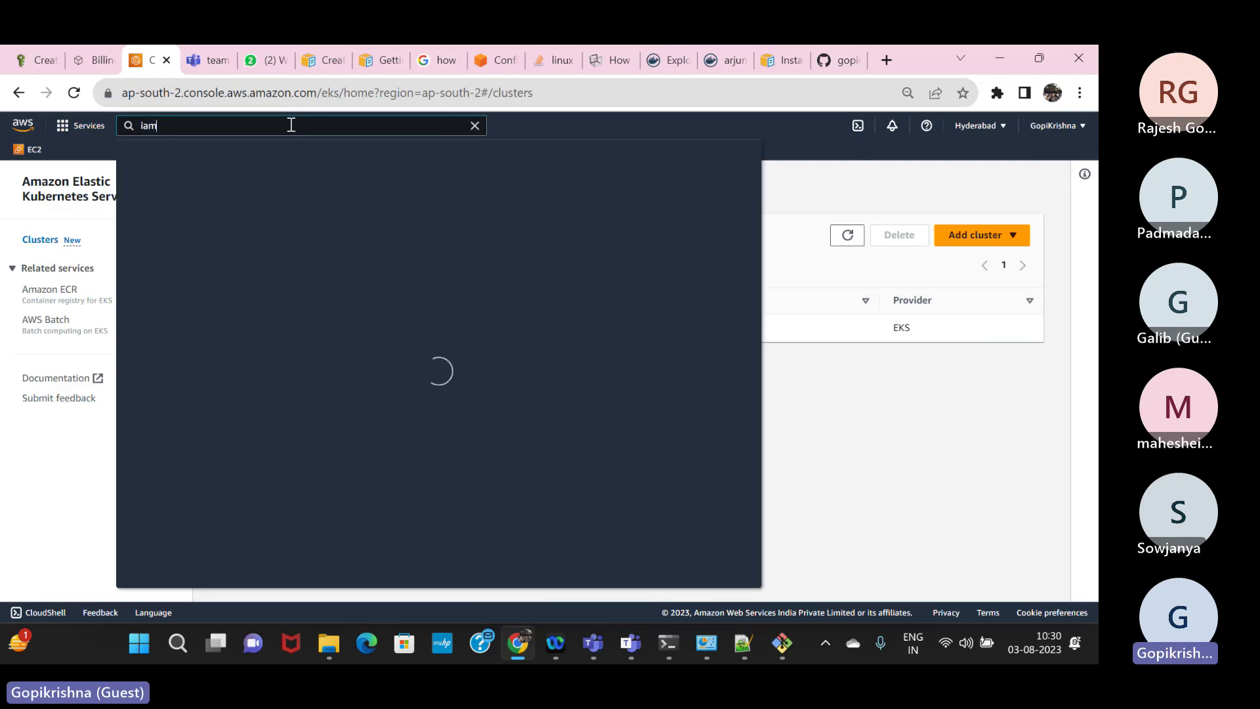
click(338, 260)
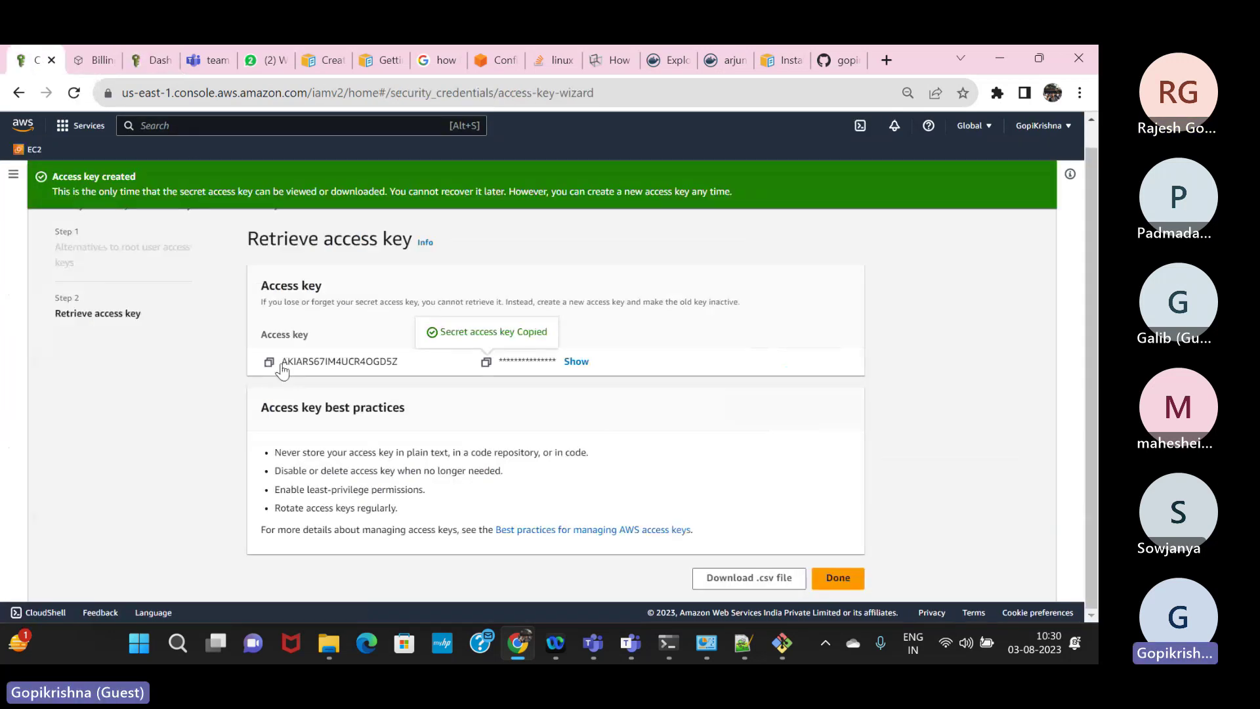
click(103, 58)
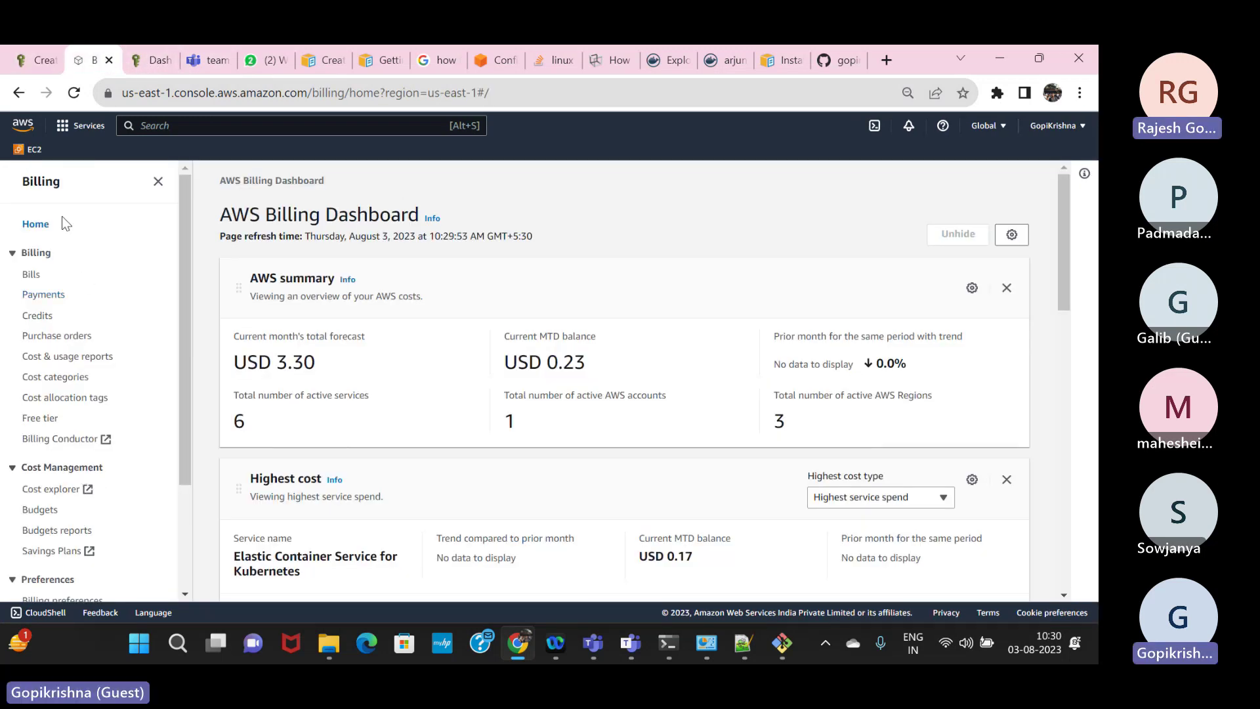
Open the EKS Clusters list and switch the region to Asia Pacific (Hyderabad)
click(178, 127)
text(eks)
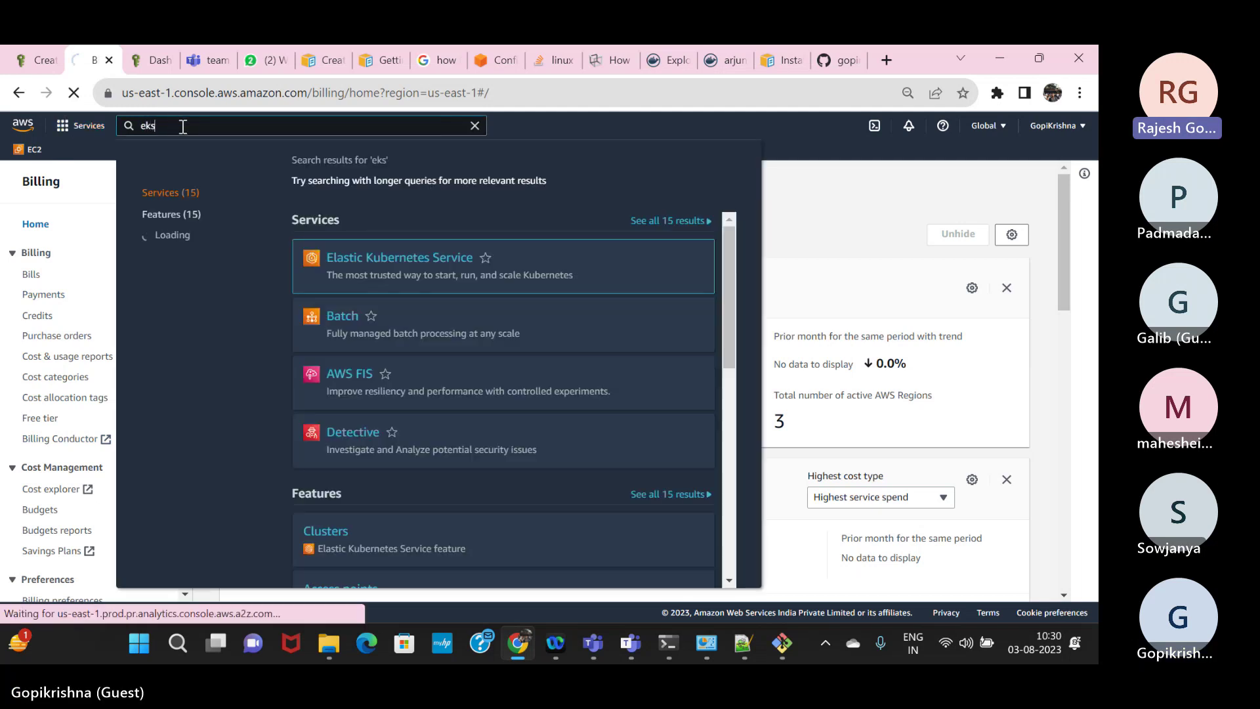
click(355, 253)
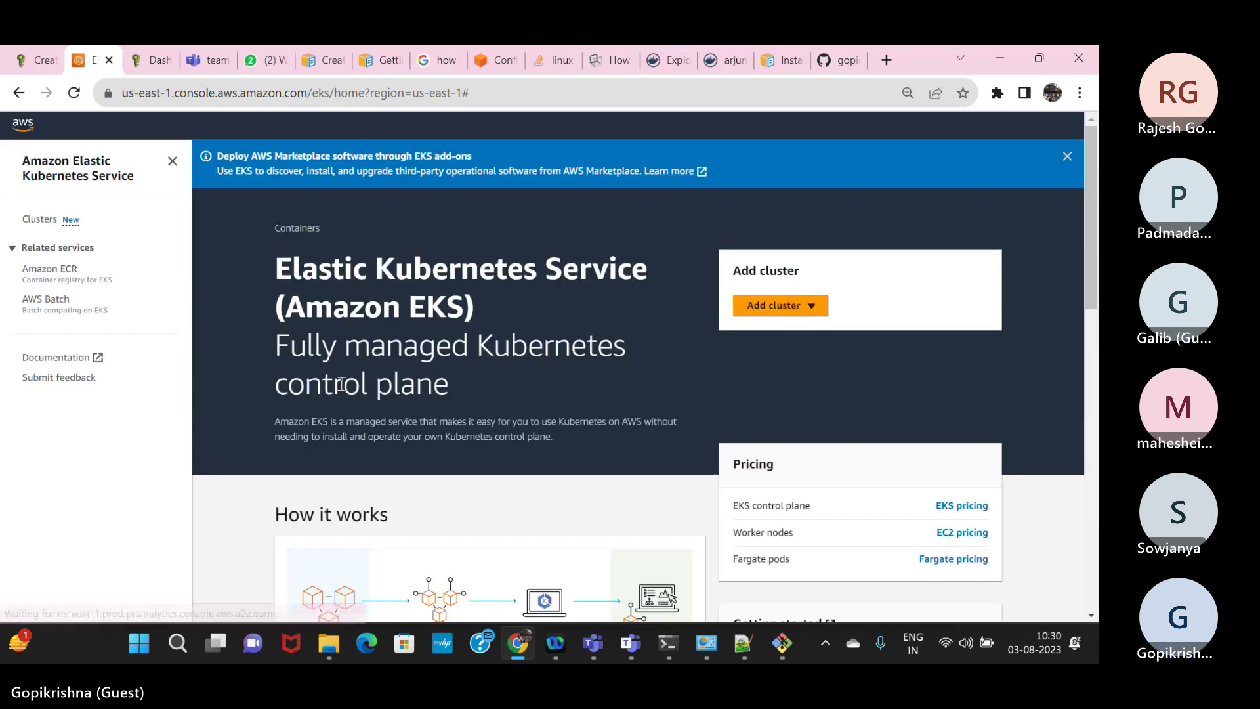
scroll(439, 389, down, 2)
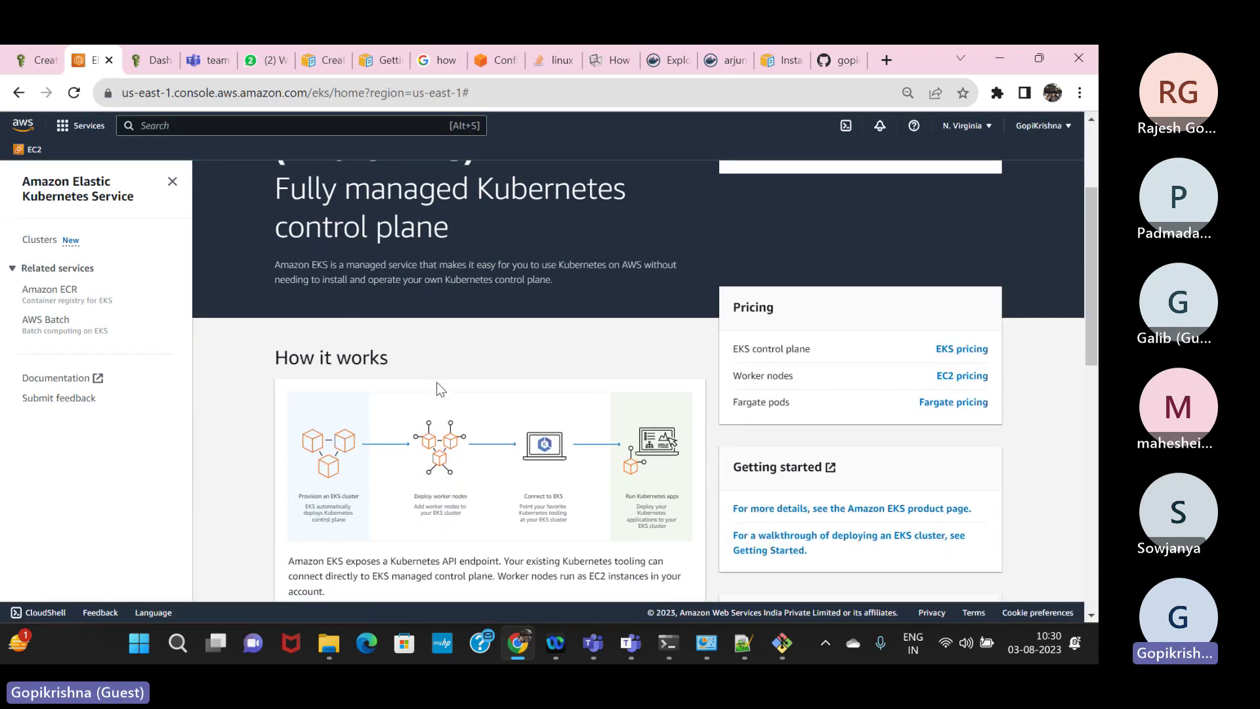
scroll(436, 382, down, 6)
scroll(435, 382, up, 5)
scroll(436, 382, up, 3)
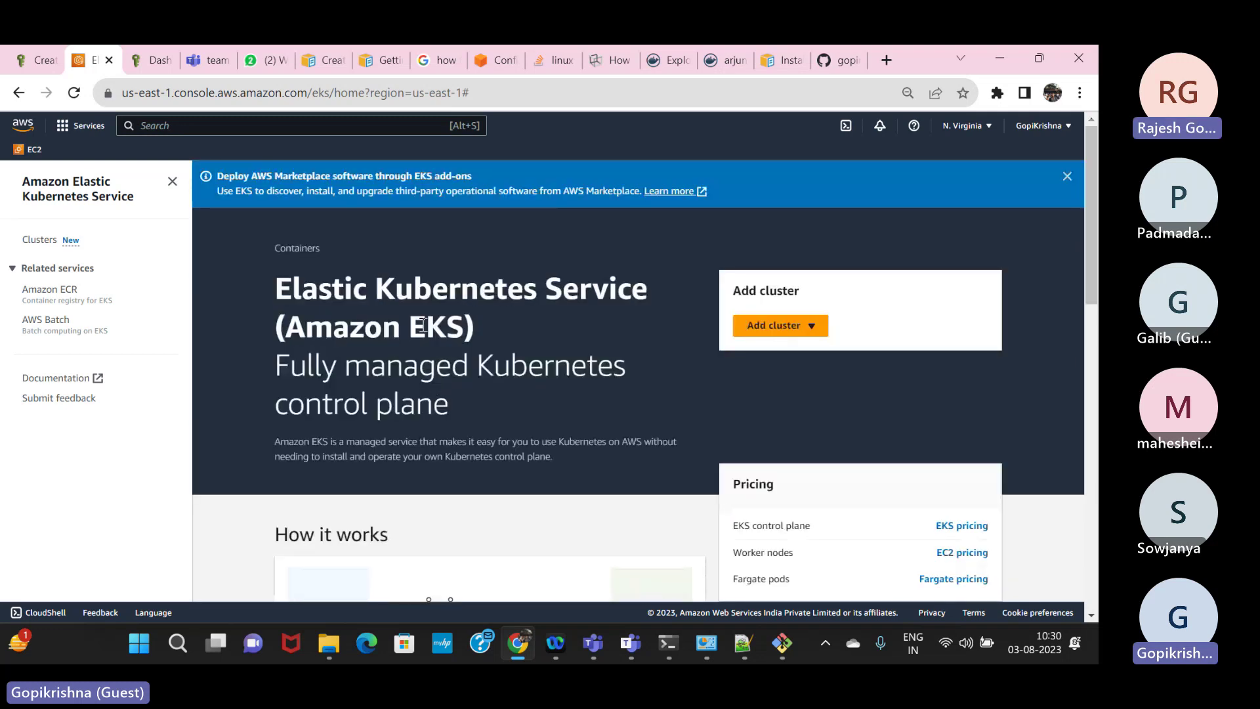
click(41, 240)
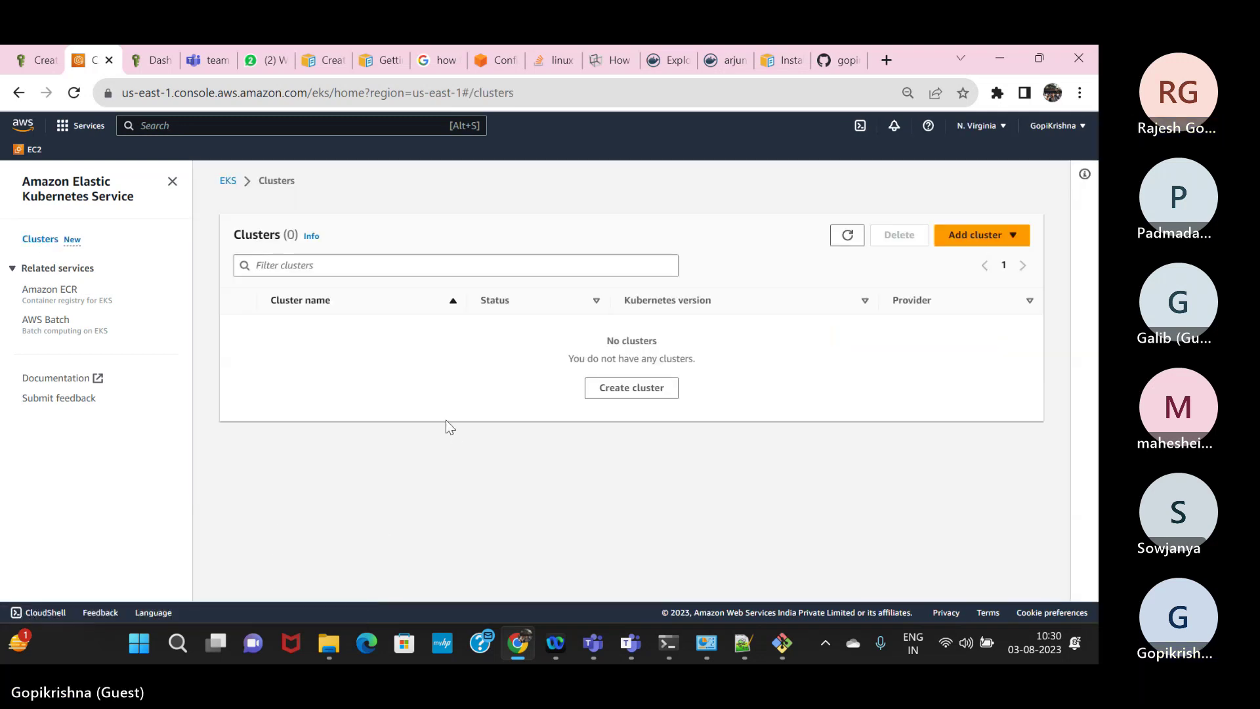
click(993, 131)
click(887, 281)
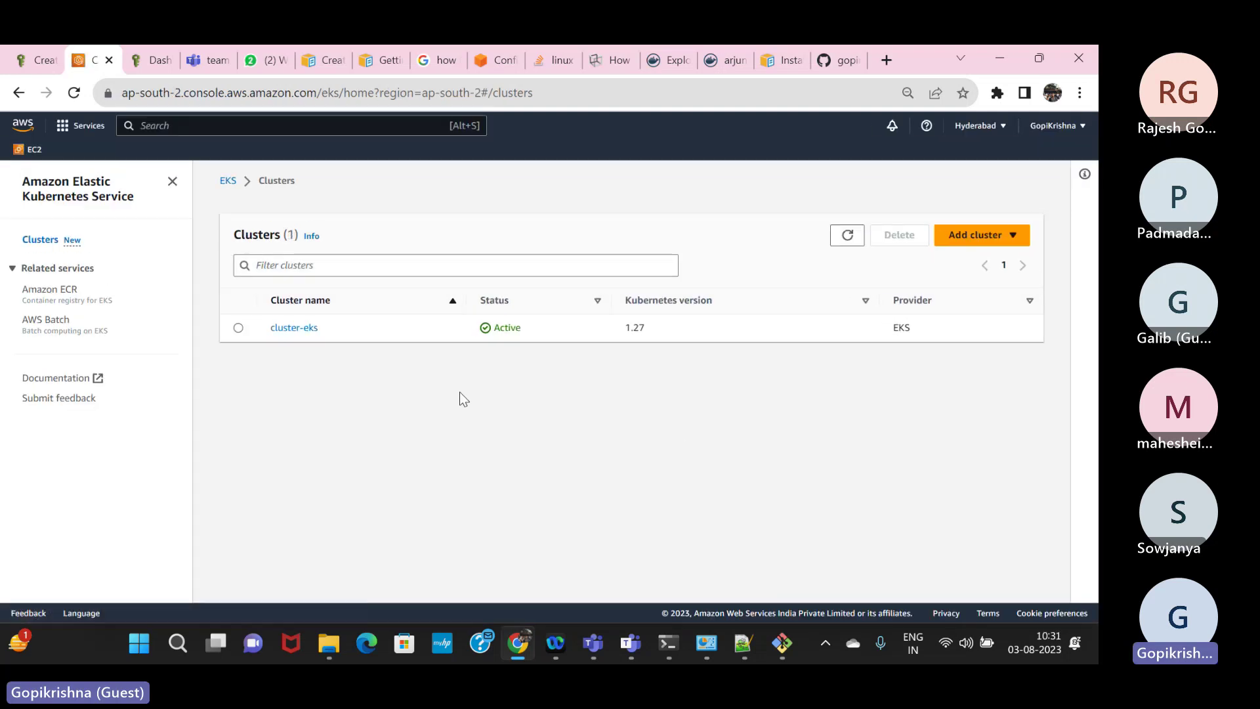
Open cluster-eks and its Compute tab listing the t3.medium nodes
click(301, 336)
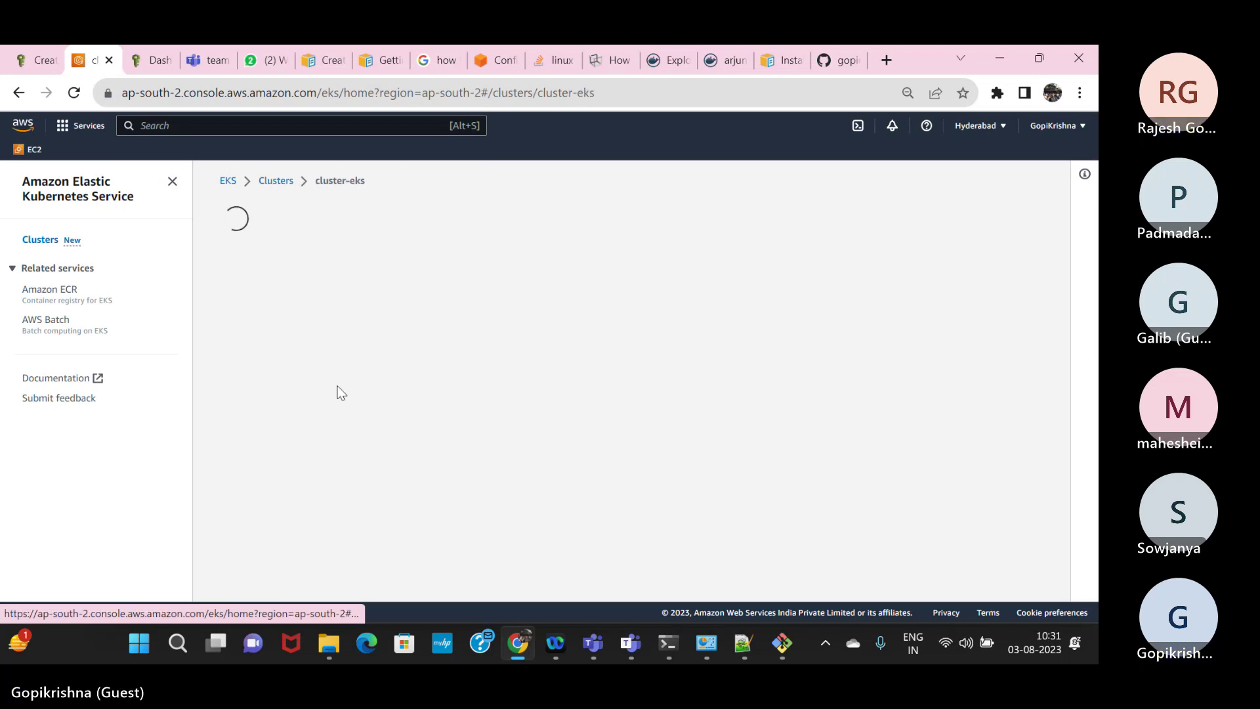
scroll(407, 453, down, 3)
scroll(434, 470, up, 3)
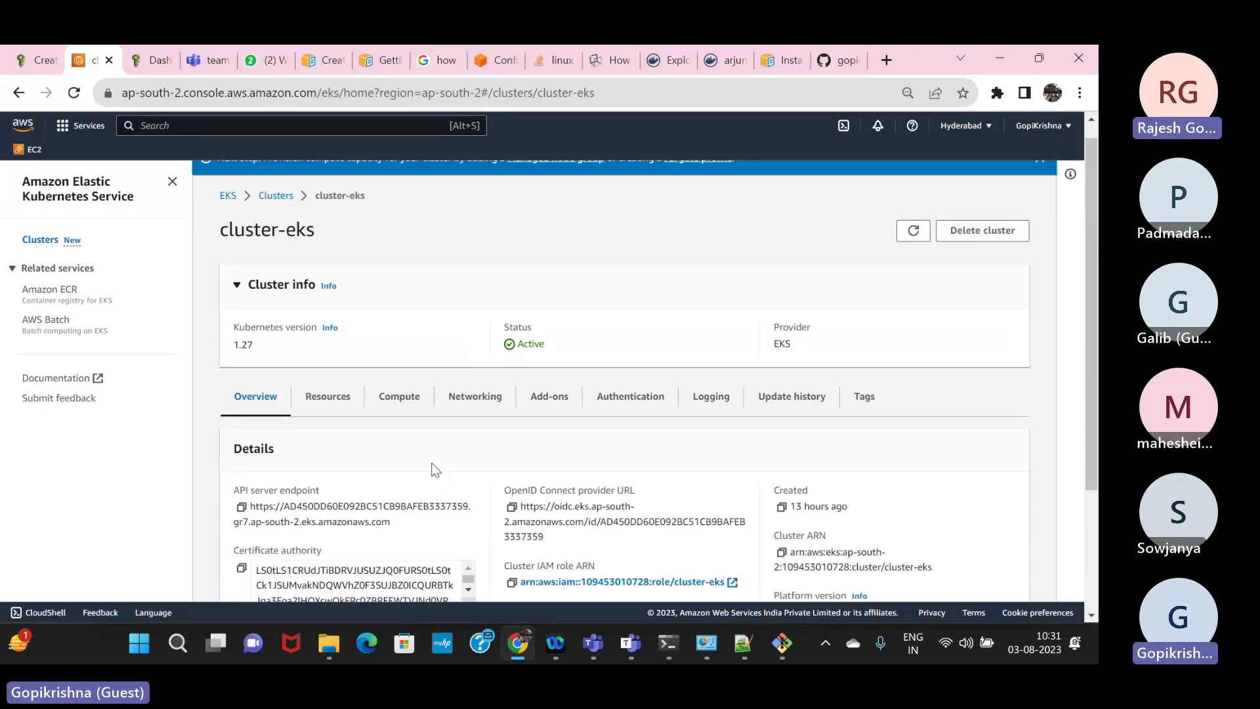
click(402, 397)
scroll(436, 472, down, 3)
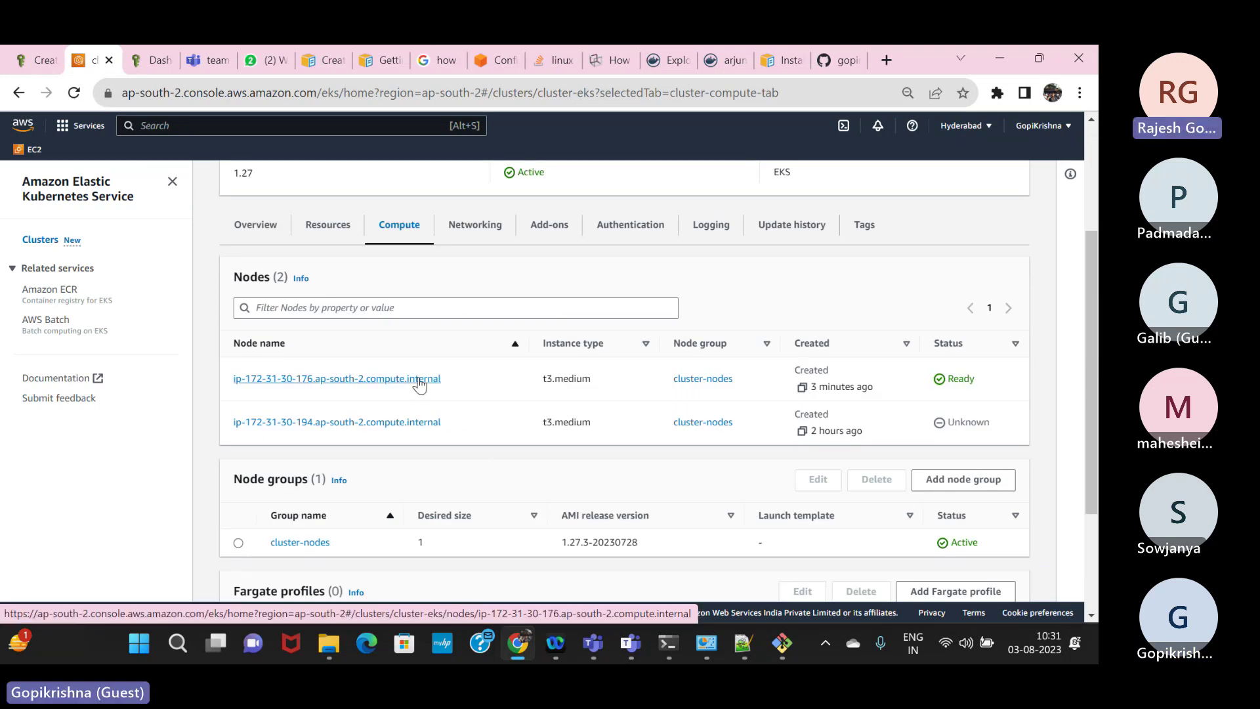
Review the newer Ready node, then select the cluster-nodes node group on the compute overview
click(420, 381)
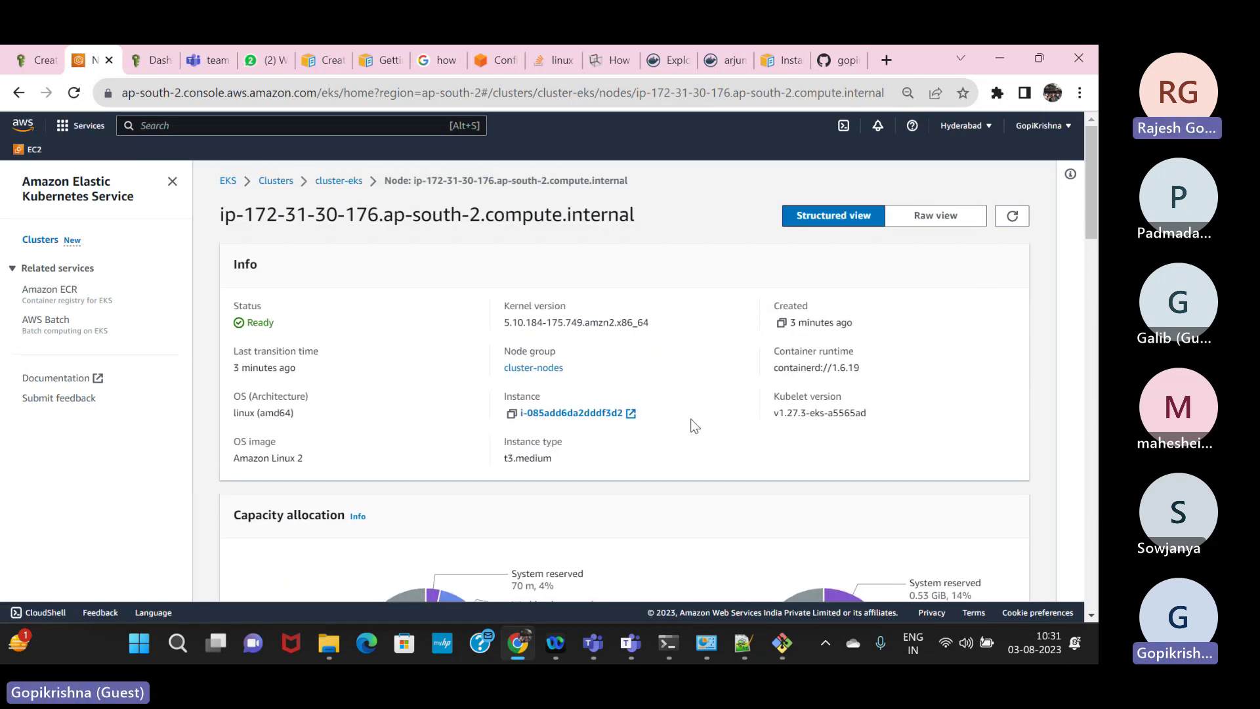
scroll(695, 426, down, 1)
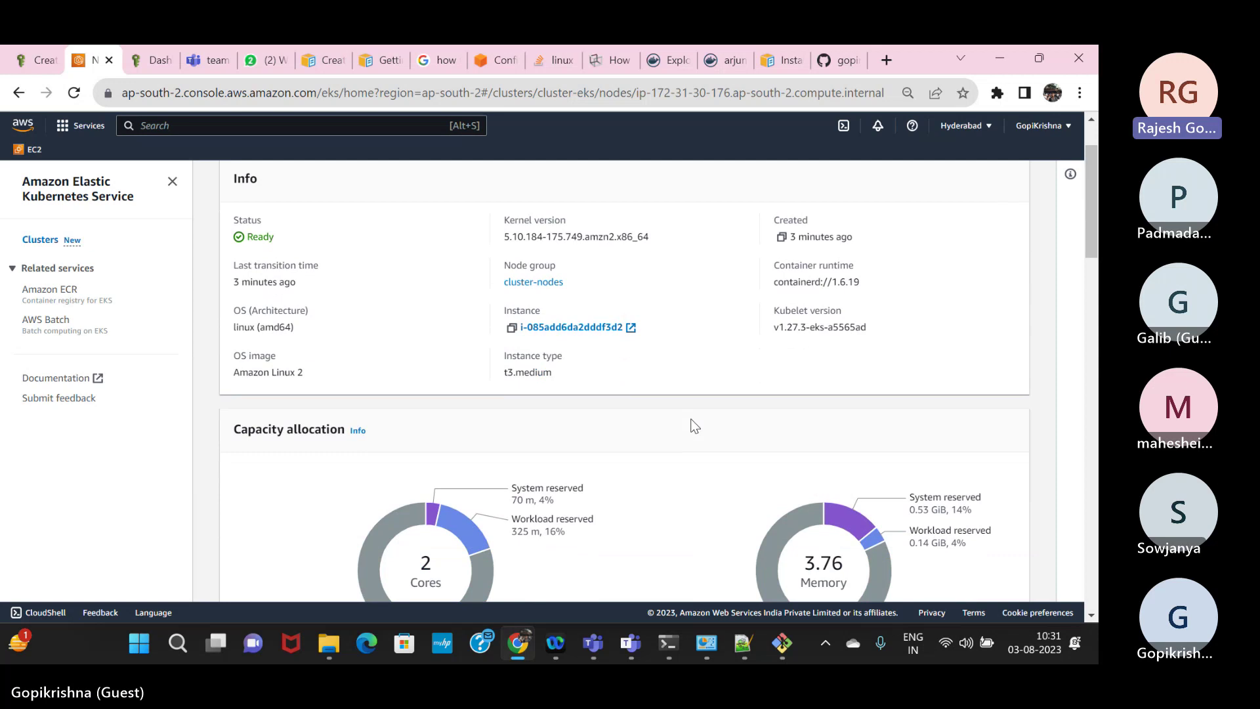
scroll(694, 426, up, 1)
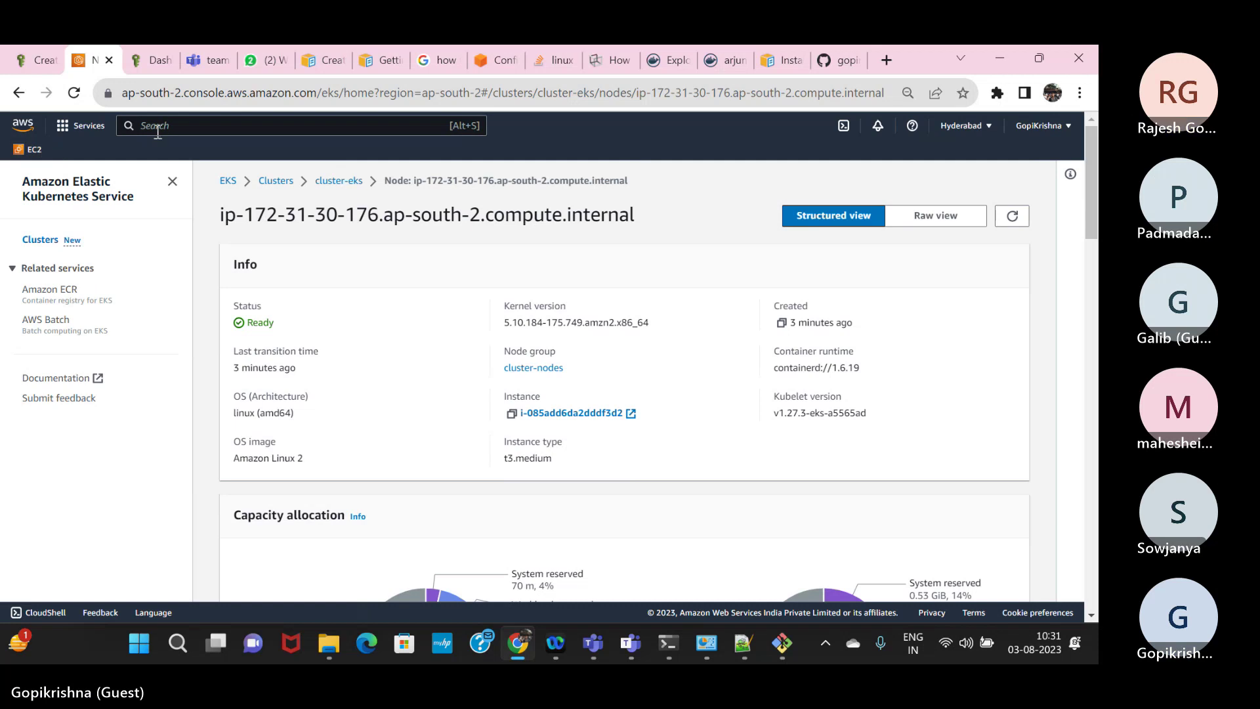
click(20, 94)
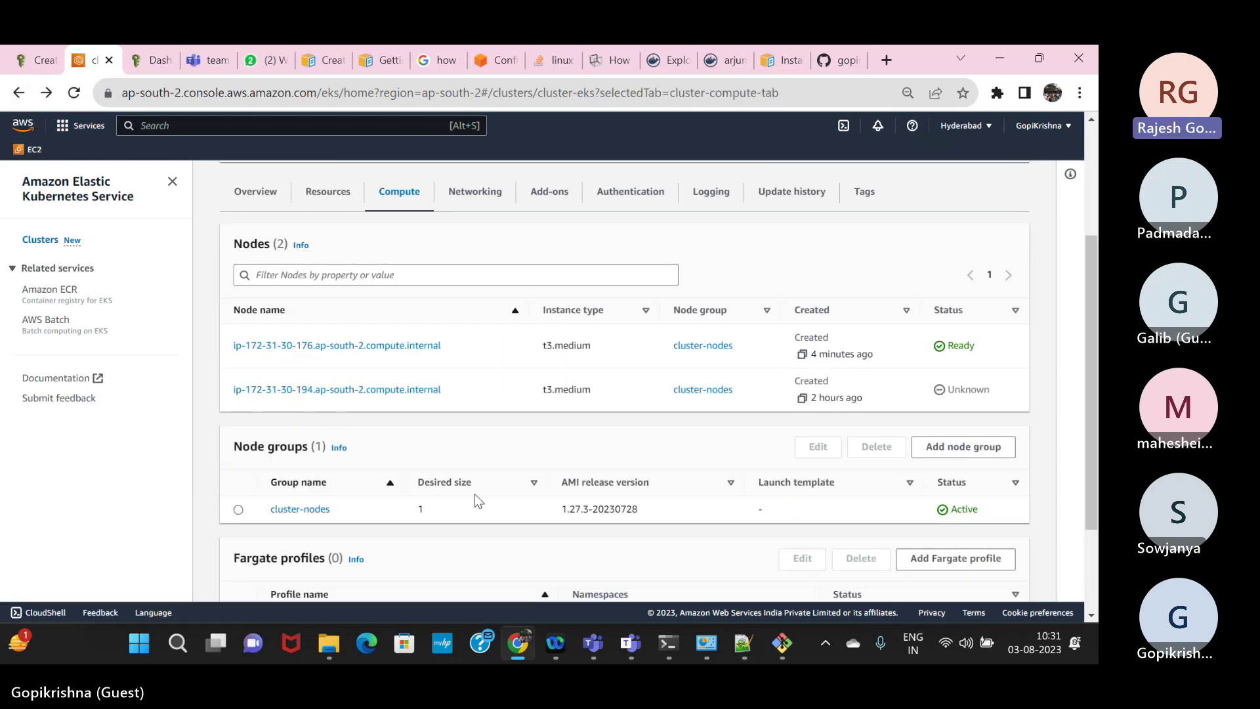
scroll(474, 493, down, 2)
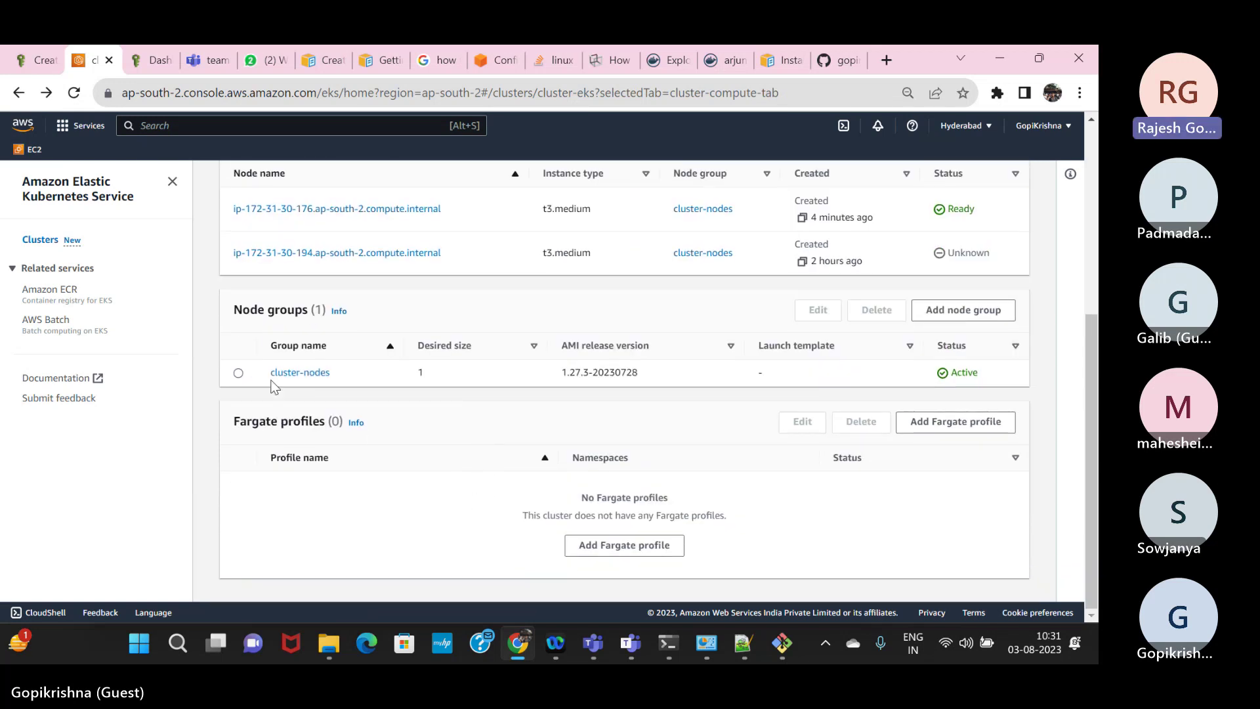
click(239, 373)
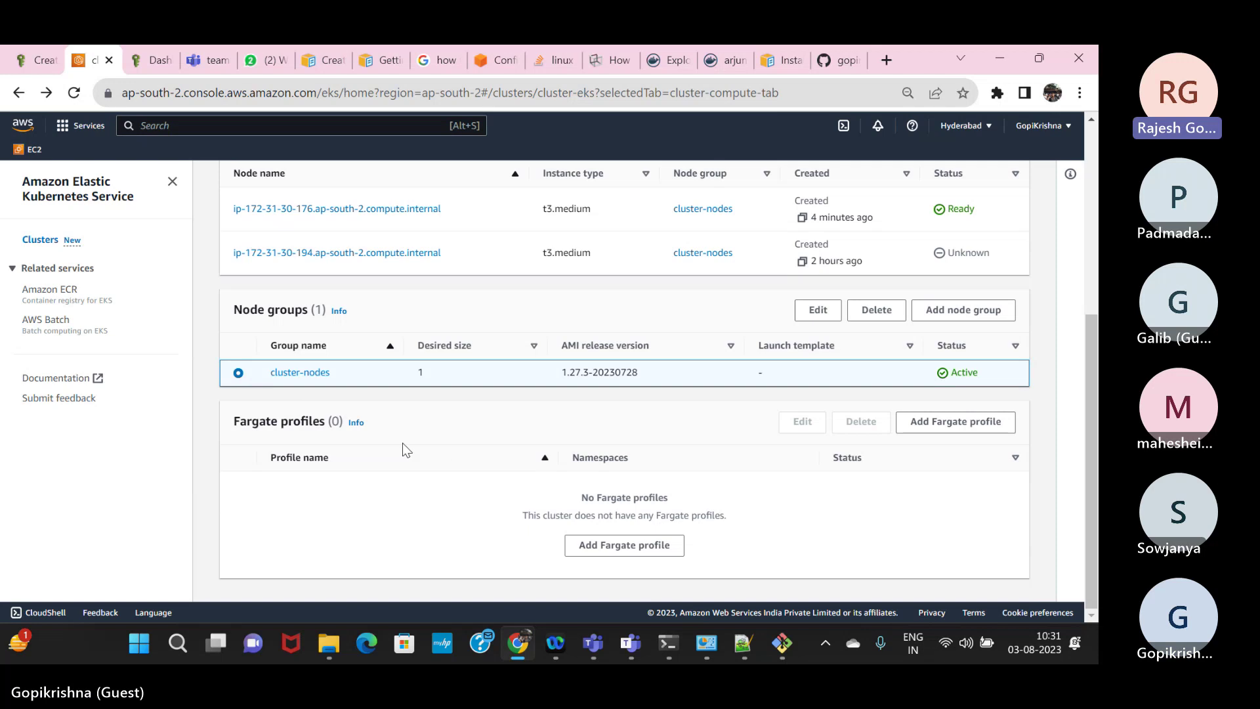
Try raising the cluster-nodes Maximum unavailable to 2, set it back to 1, and cancel the edit
click(826, 315)
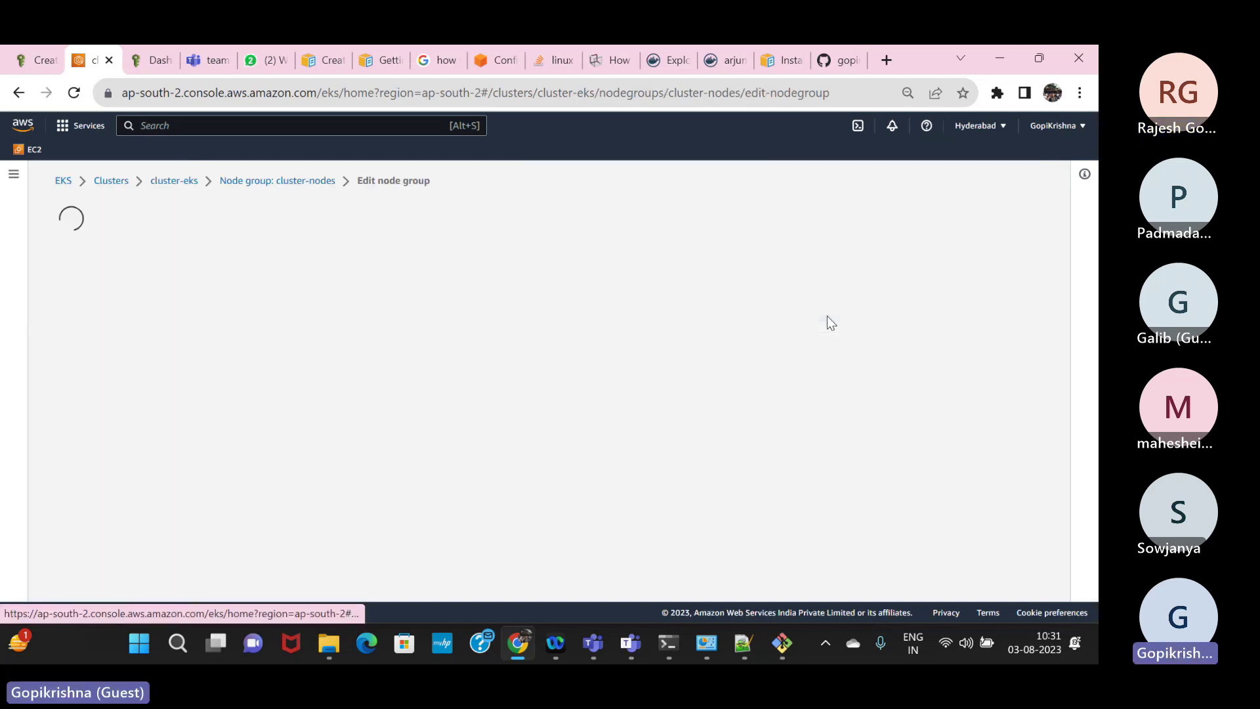
scroll(538, 489, down, 3)
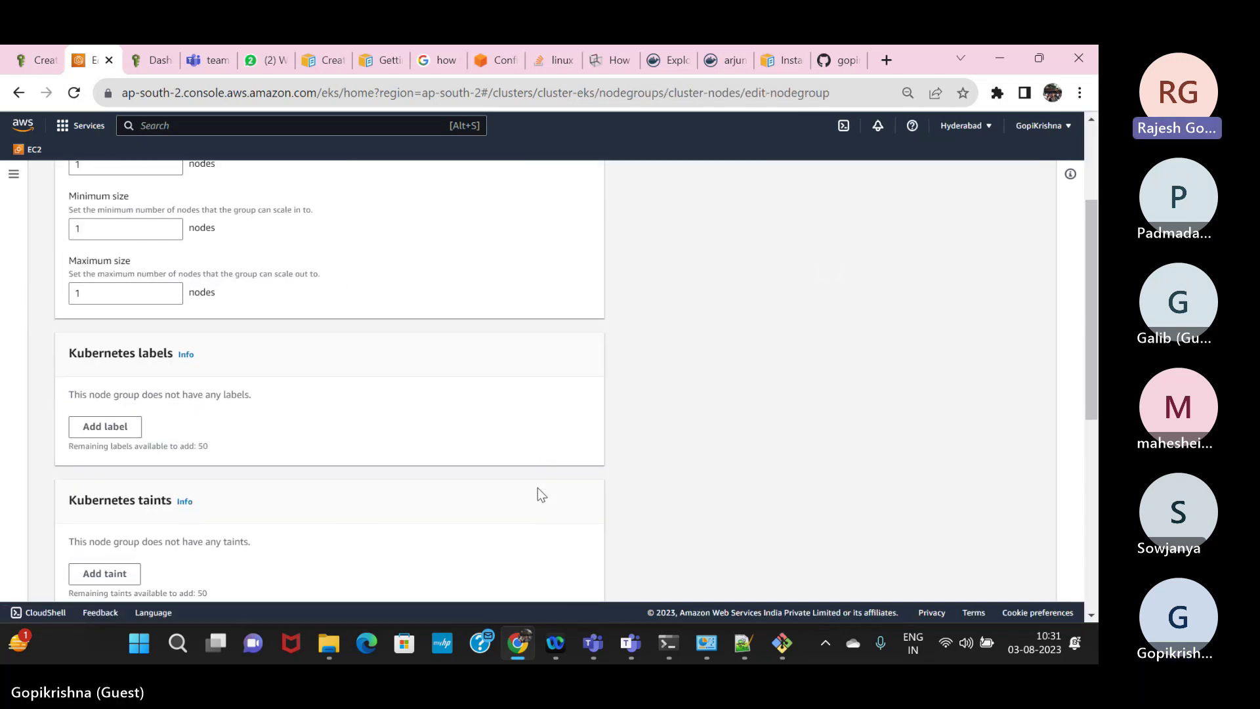
scroll(538, 489, down, 7)
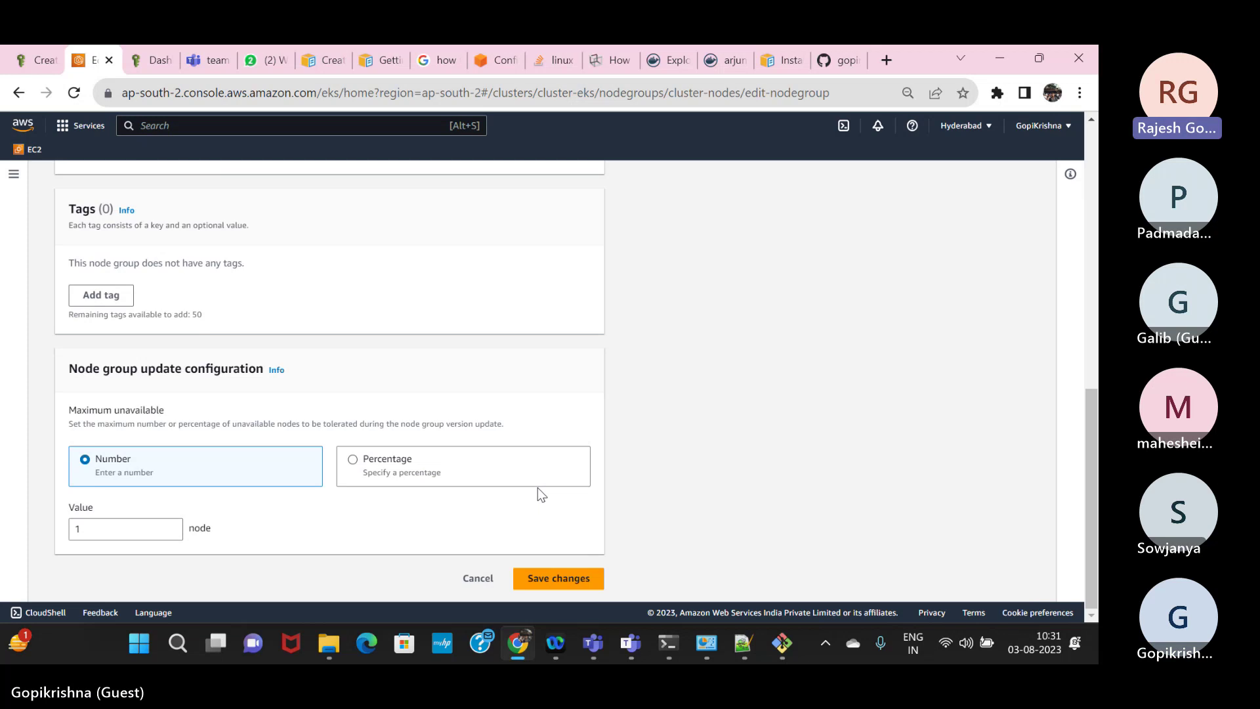
click(105, 526)
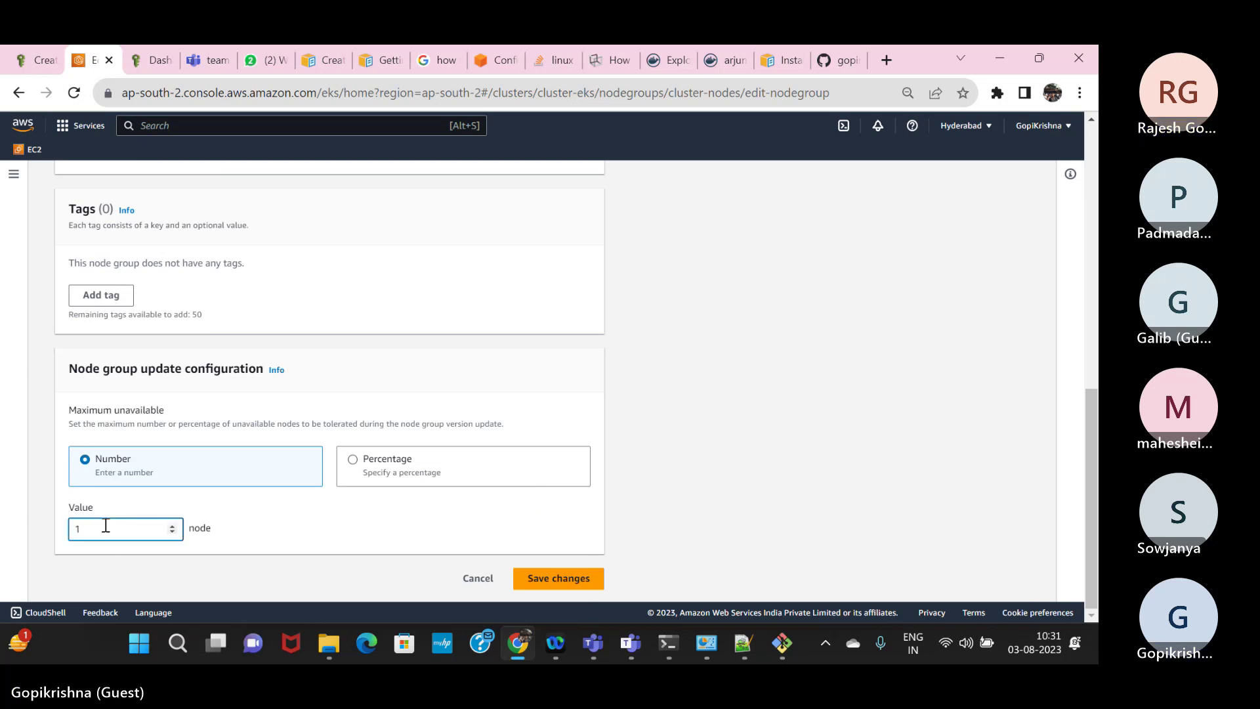
click(172, 528)
click(172, 527)
click(172, 532)
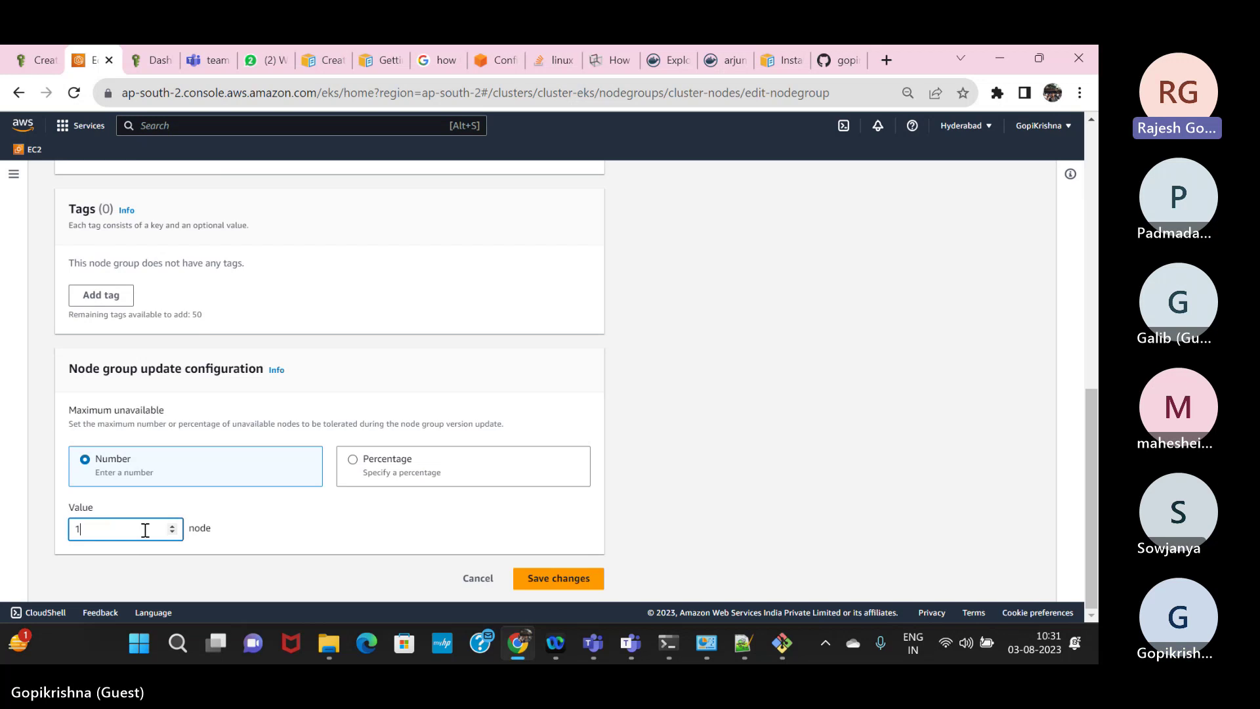
click(475, 582)
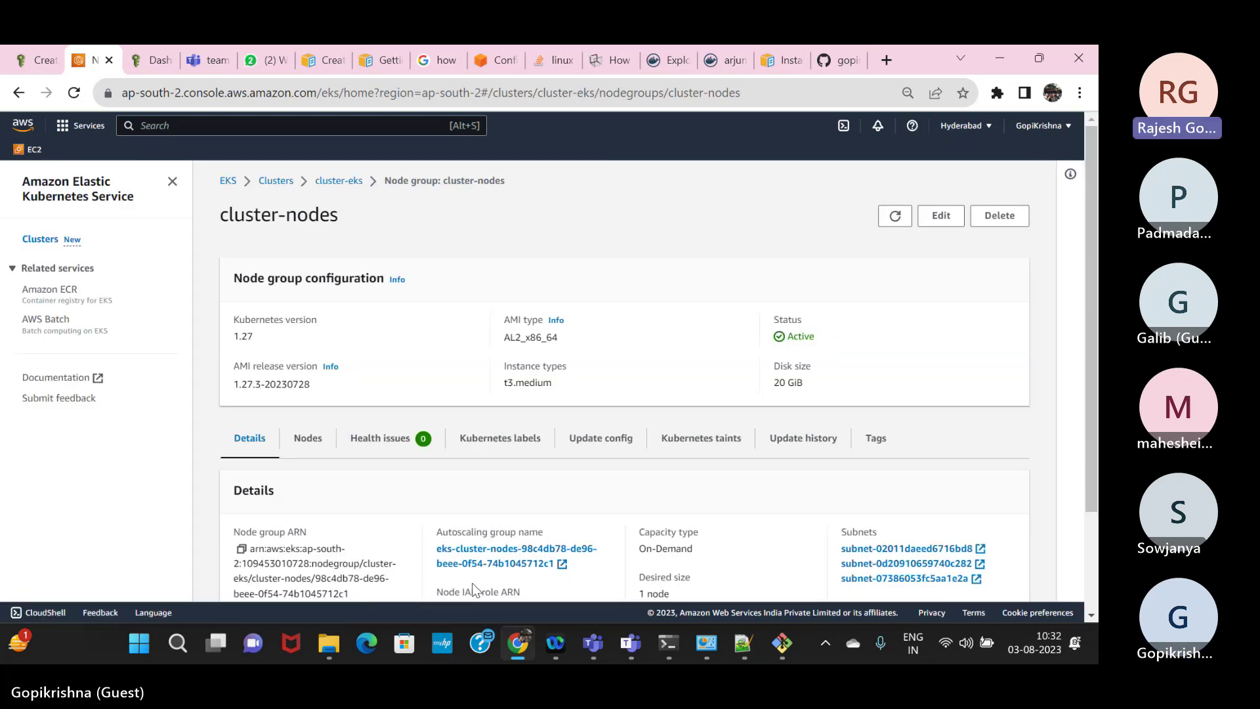
Delete the cluster-nodes node group, confirming with its name 'cluster-nodes'
click(1013, 217)
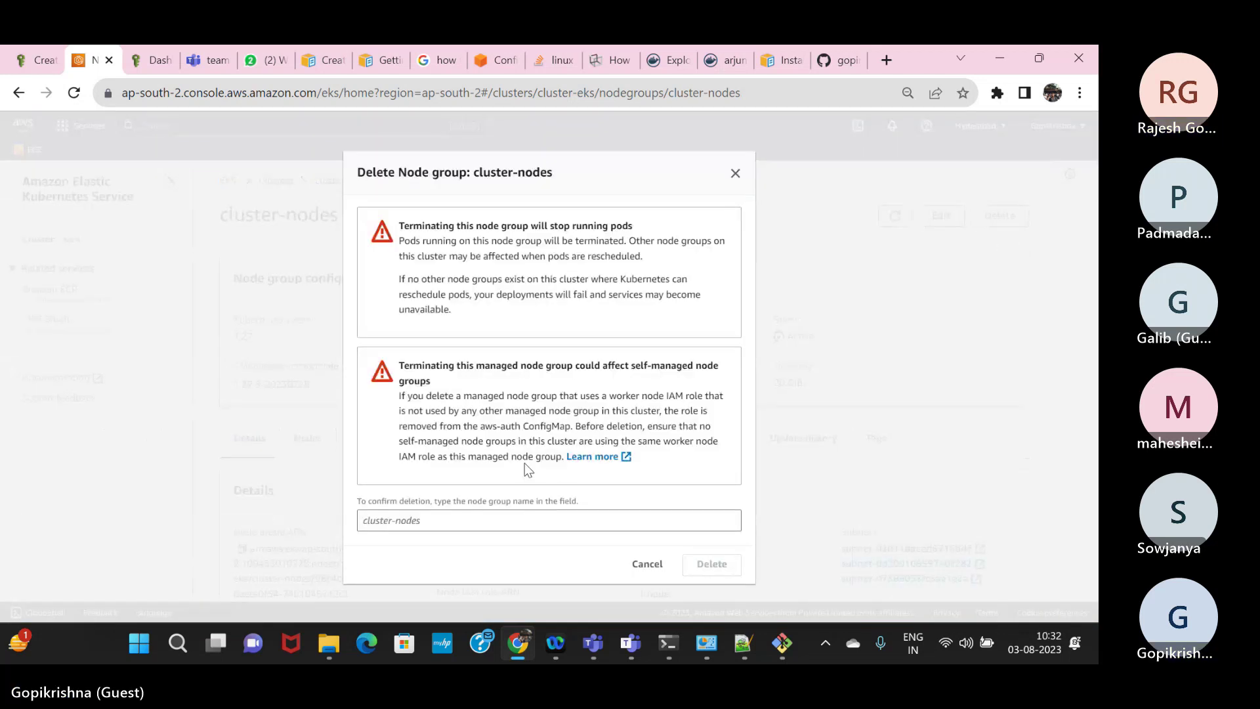
click(540, 518)
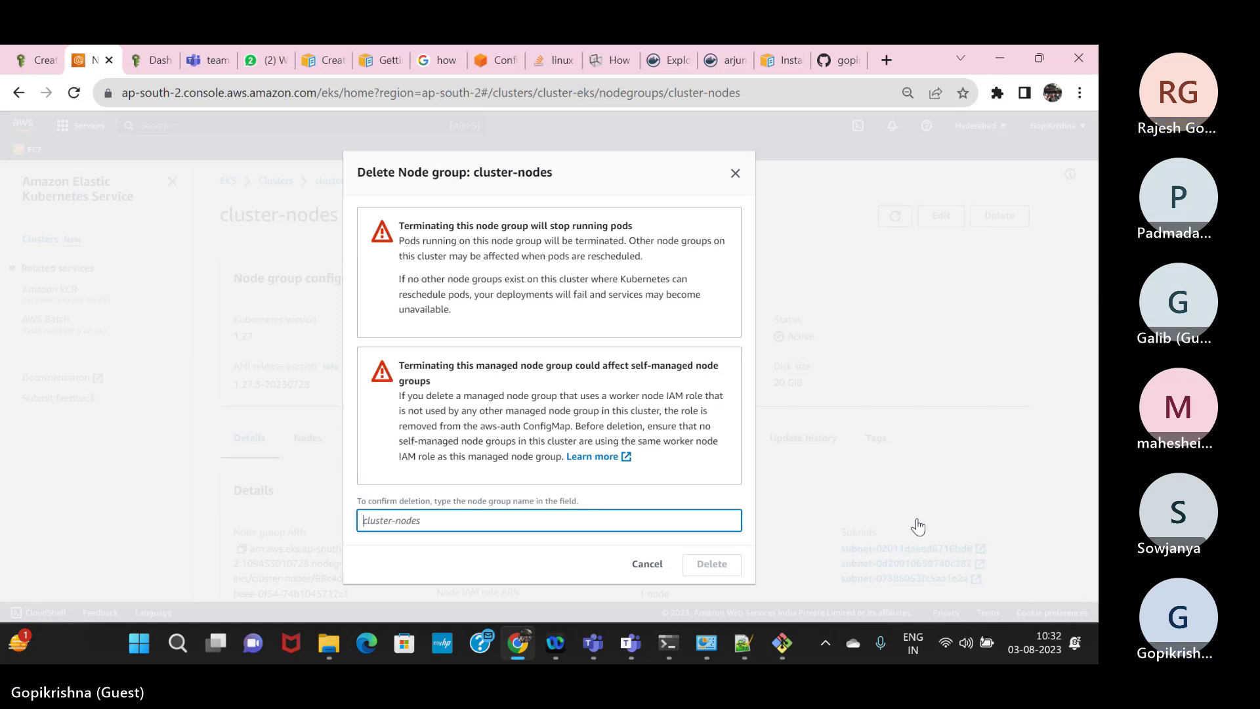
text(c)
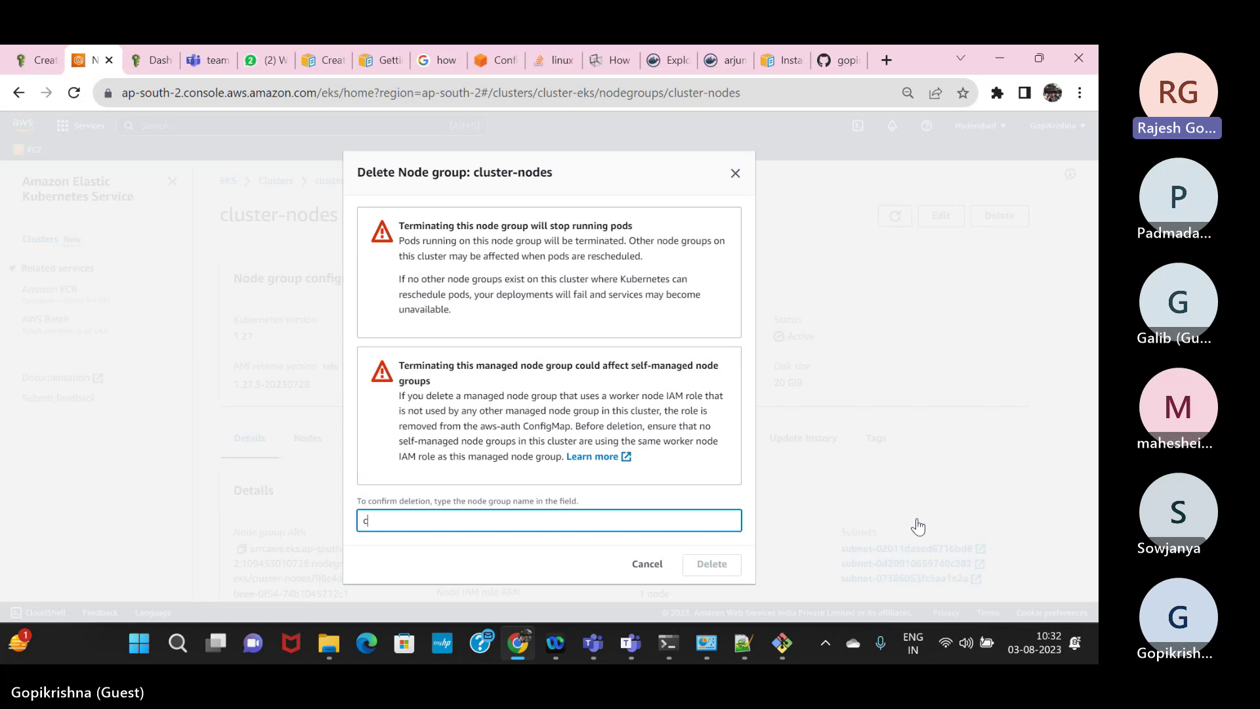
text(luster)
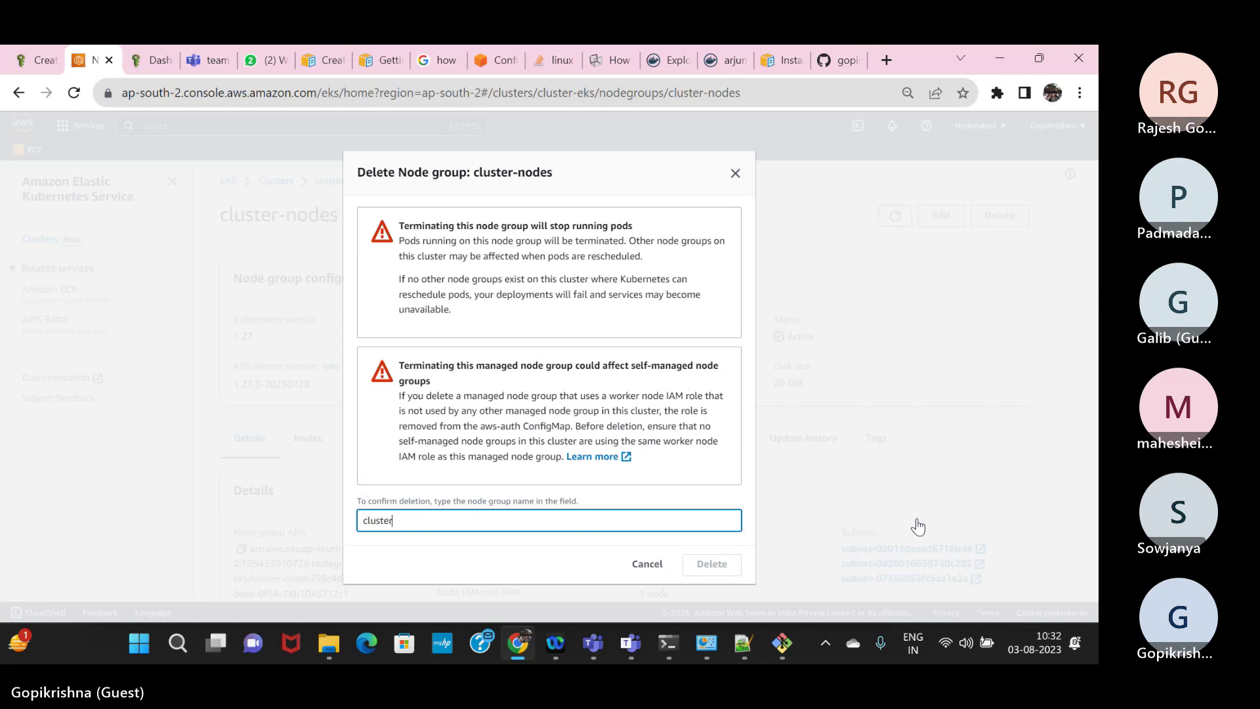
text(-nodes)
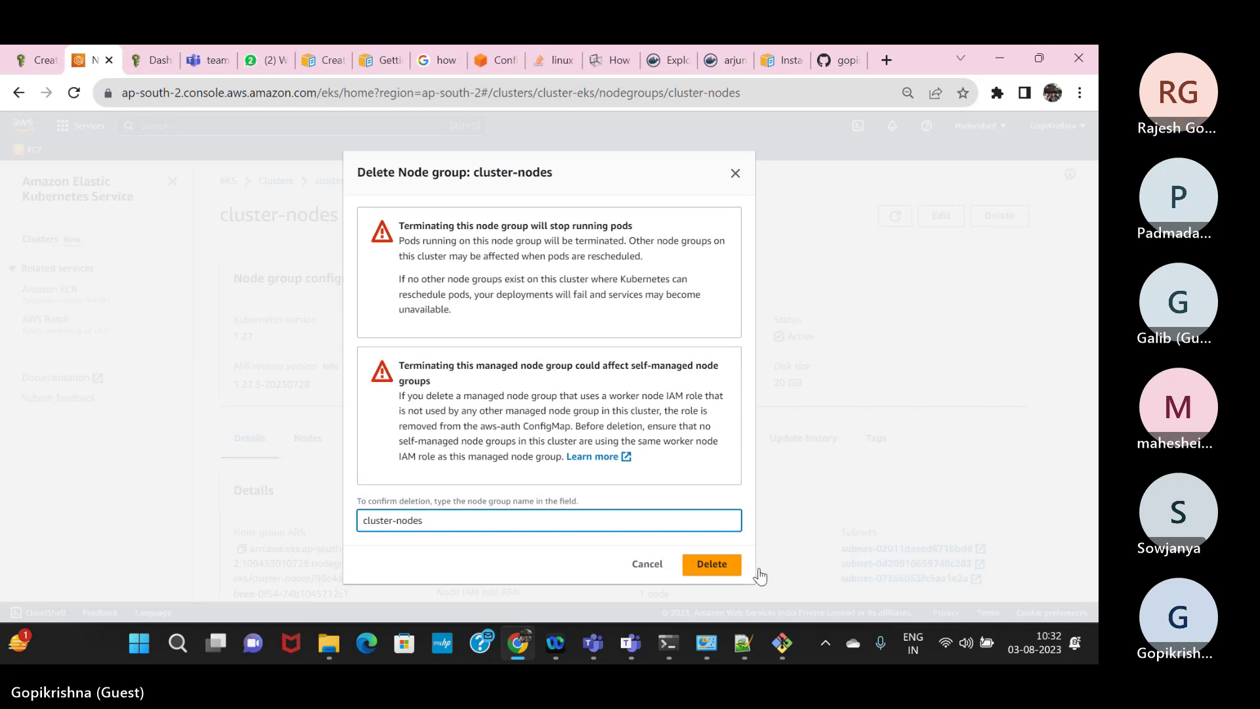
click(722, 567)
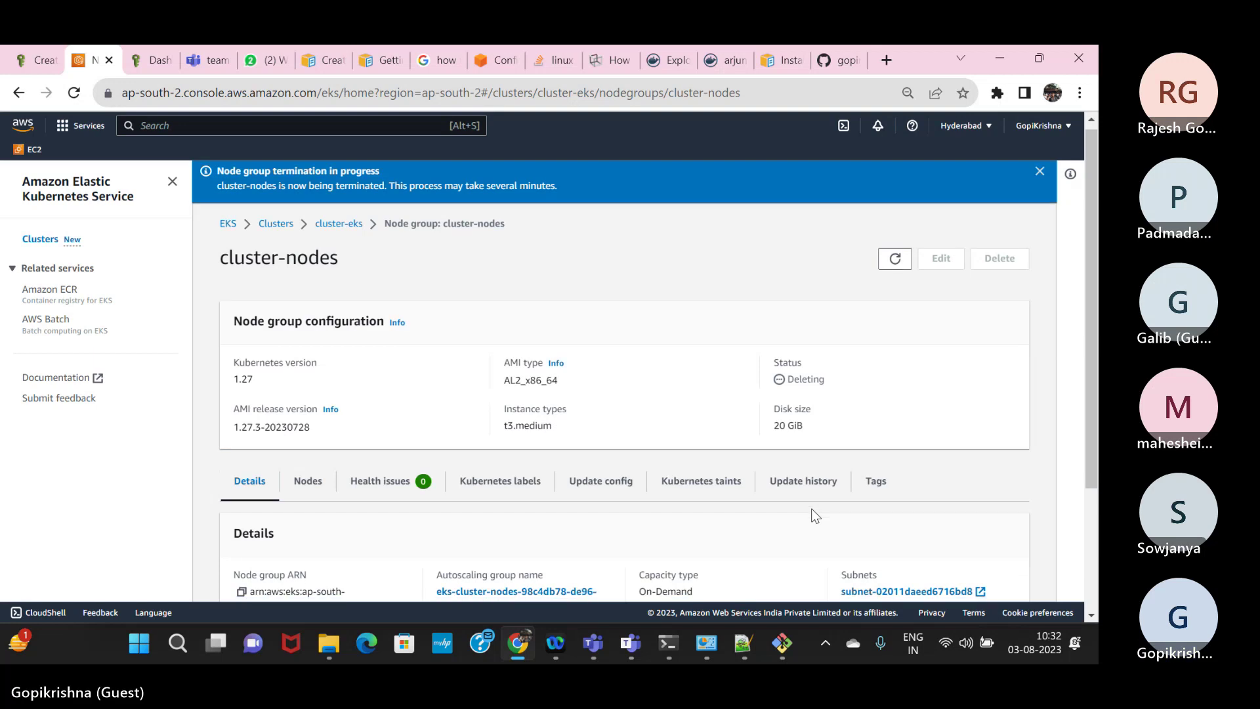
scroll(811, 512, down, 3)
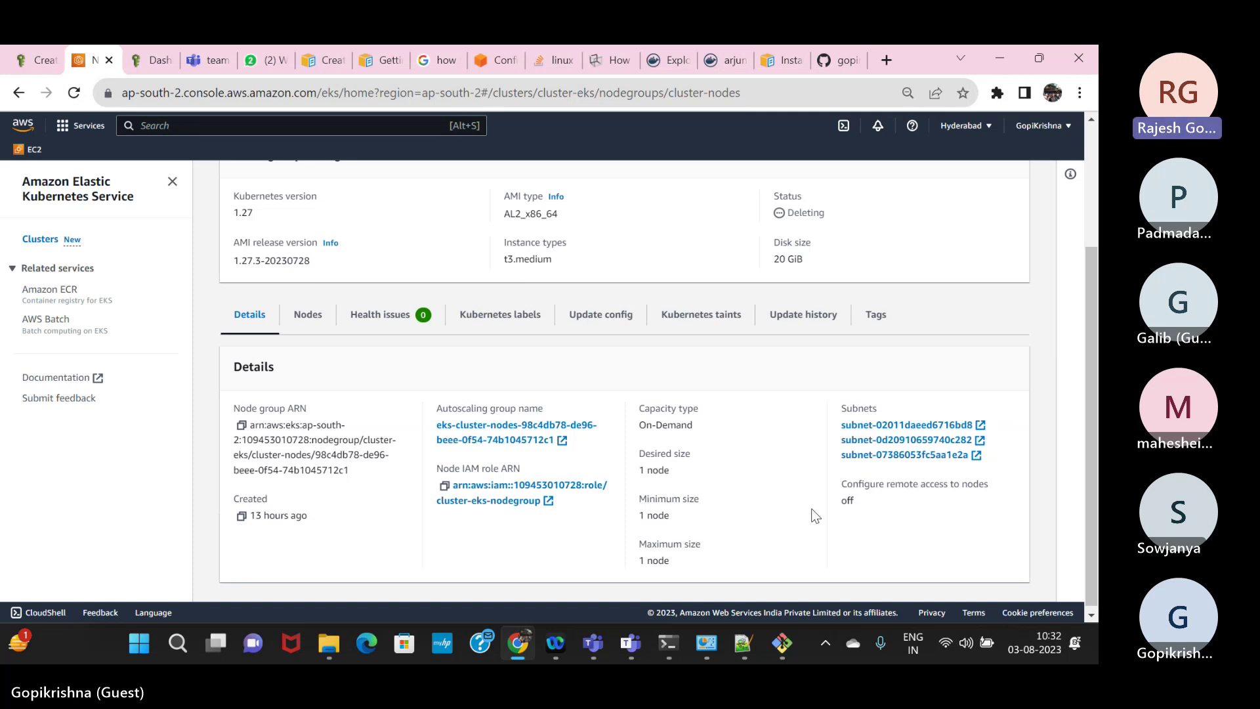
scroll(816, 516, up, 1)
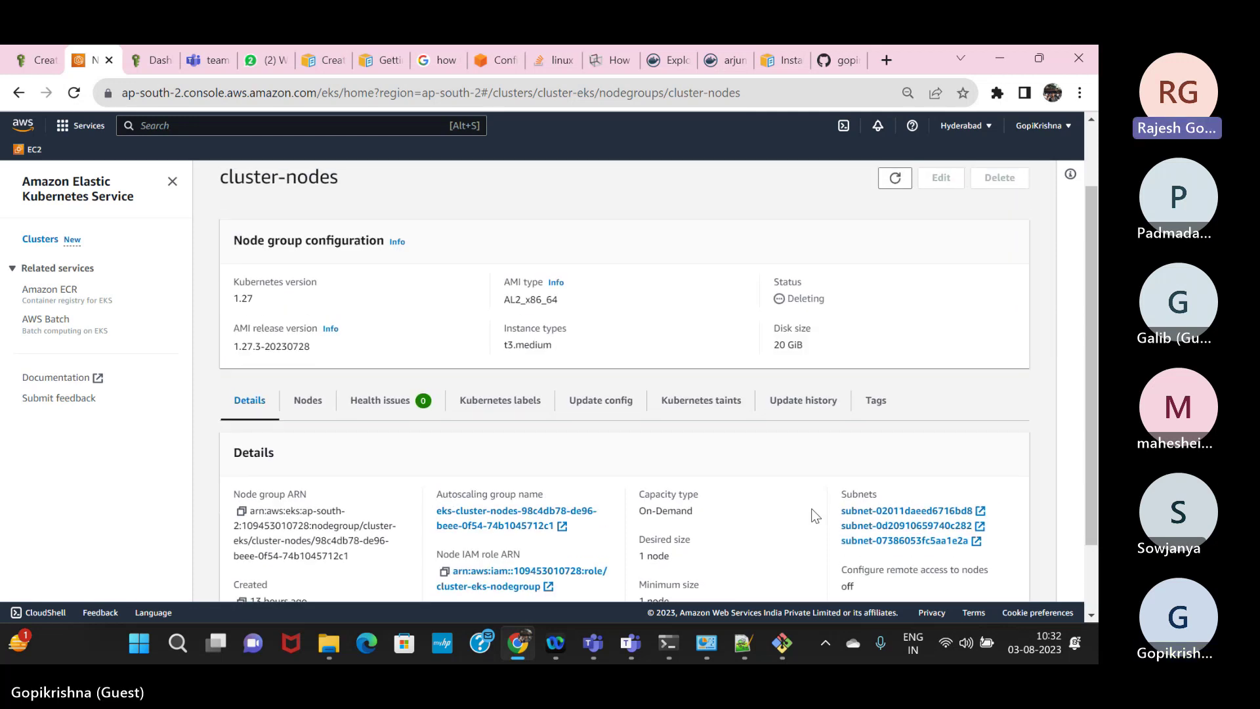